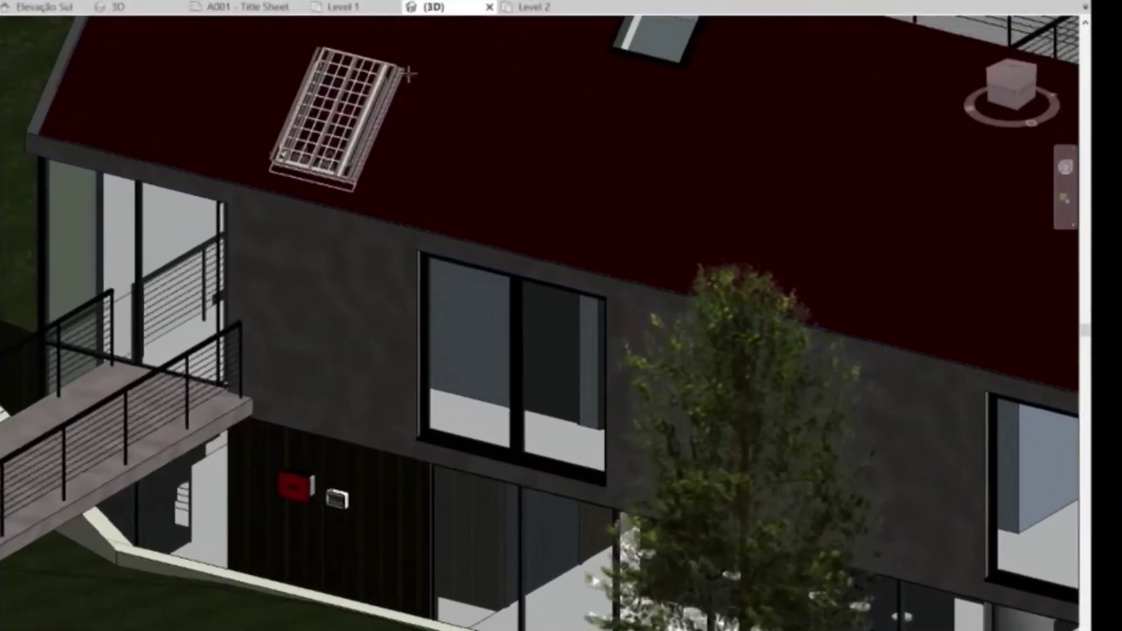
# - Place three more solar panels beside the first, completing a row of four on the roof
pyautogui.click(464, 94)
pyautogui.click(564, 121)
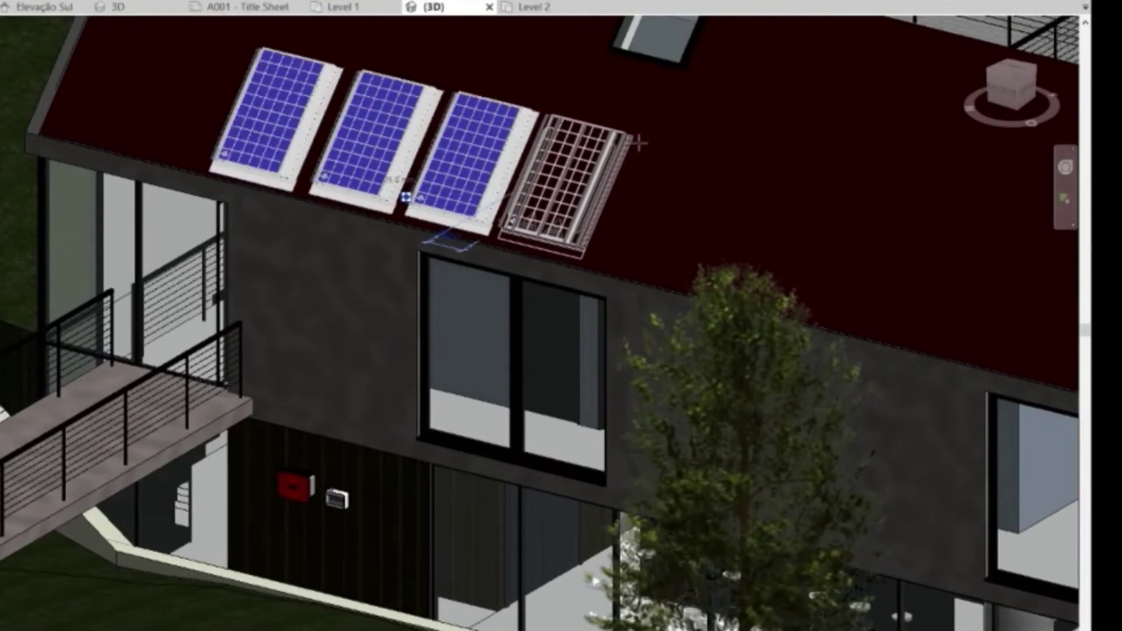
pyautogui.click(657, 144)
pyautogui.scroll(-5, 464, 231)
pyautogui.scroll(5, 559, 330)
pyautogui.scroll(3, 416, 288)
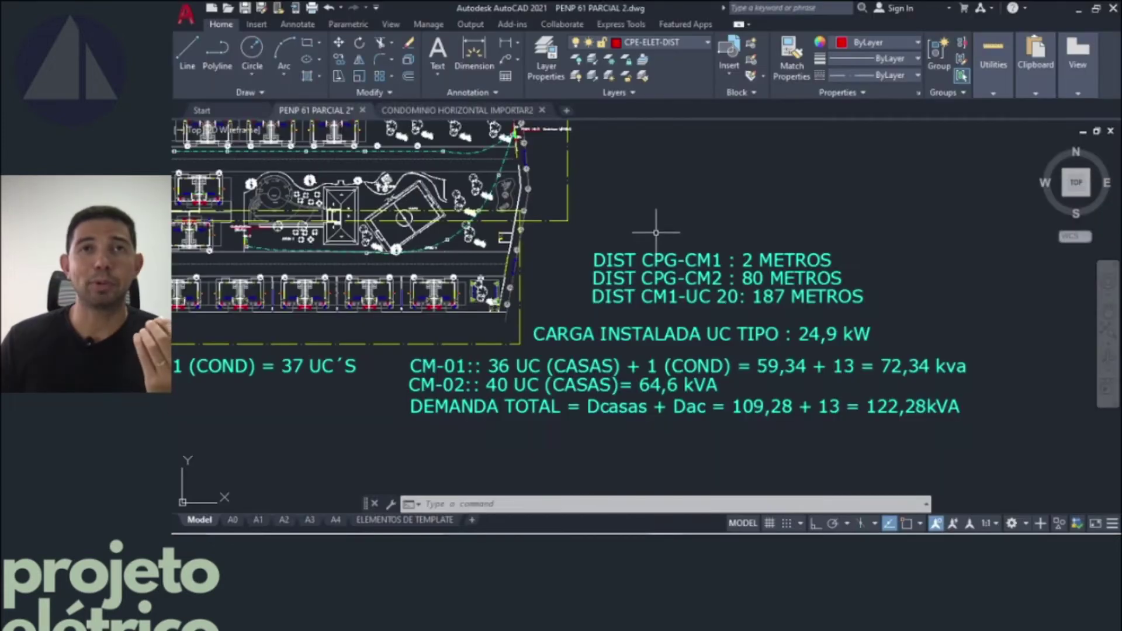
# - Bring up the CONDOMINIO HORIZONTAL IMPORTAR2 drawing and look around its site plan
pyautogui.click(457, 110)
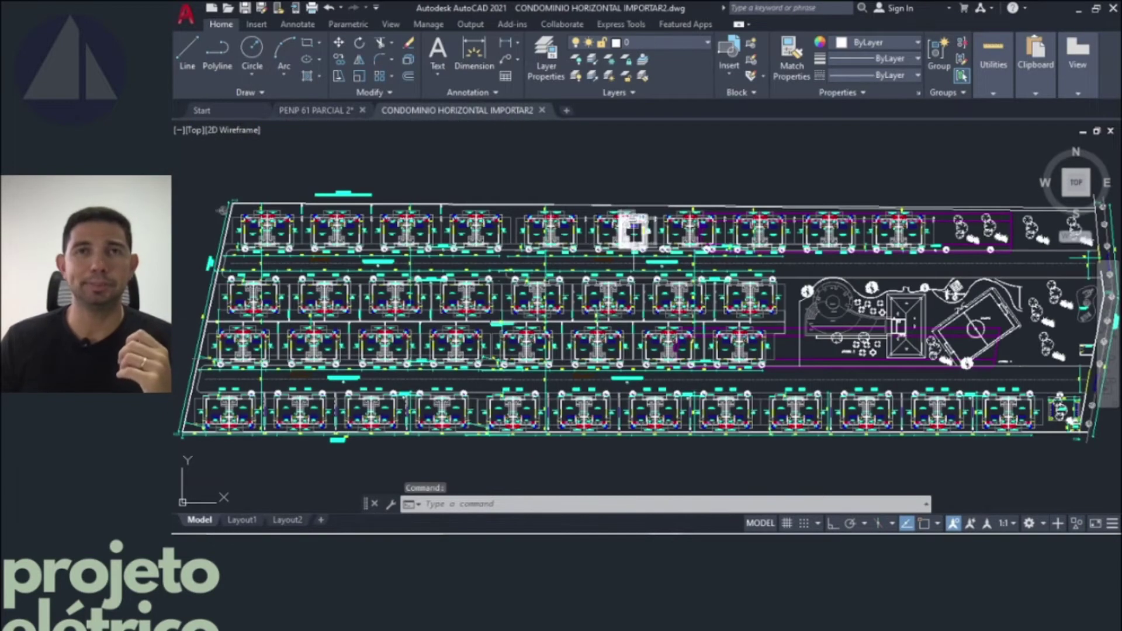
pyautogui.scroll(-1, 634, 247)
pyautogui.scroll(-1, 634, 248)
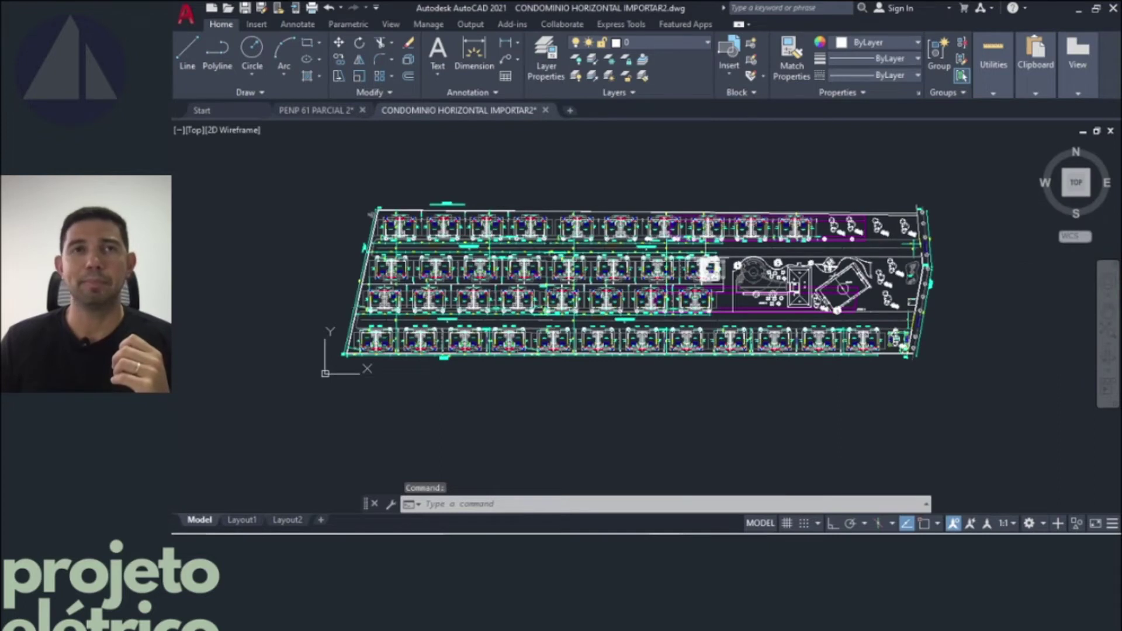
pyautogui.moveTo(739, 409); pyautogui.dragTo(725, 426, button='middle')
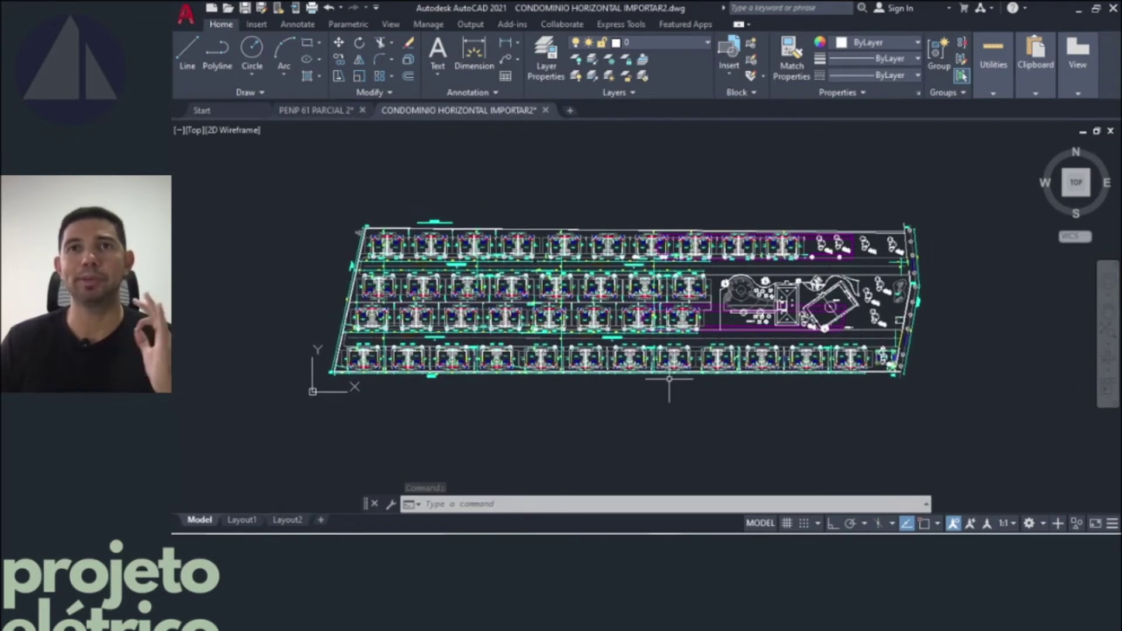
pyautogui.scroll(2, 638, 309)
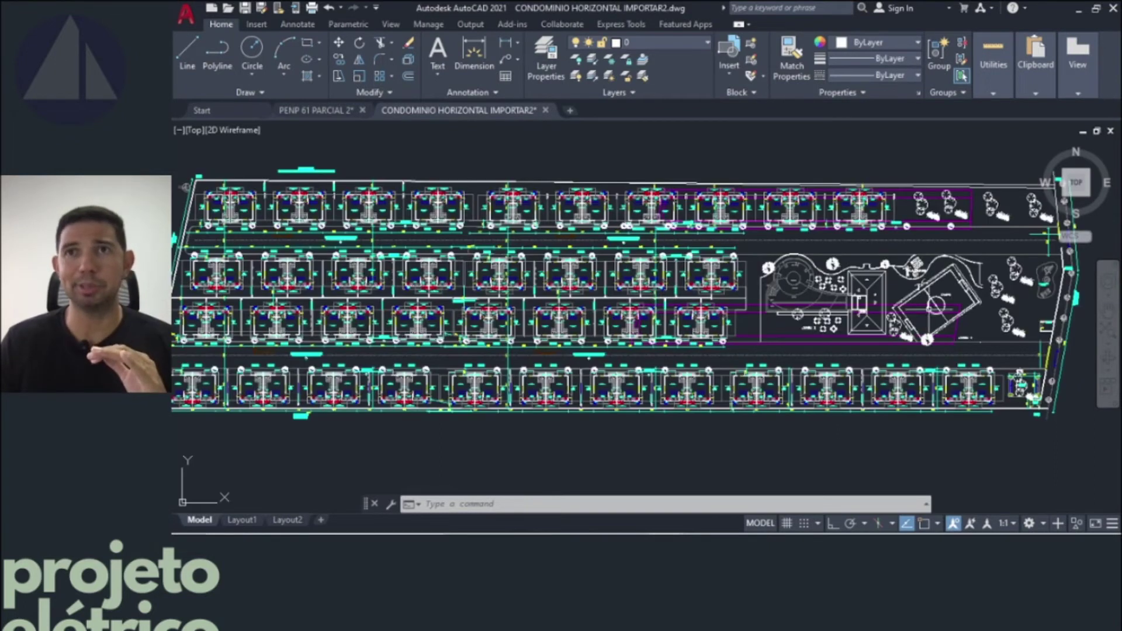
pyautogui.scroll(-1, 614, 263)
pyautogui.scroll(1, 614, 263)
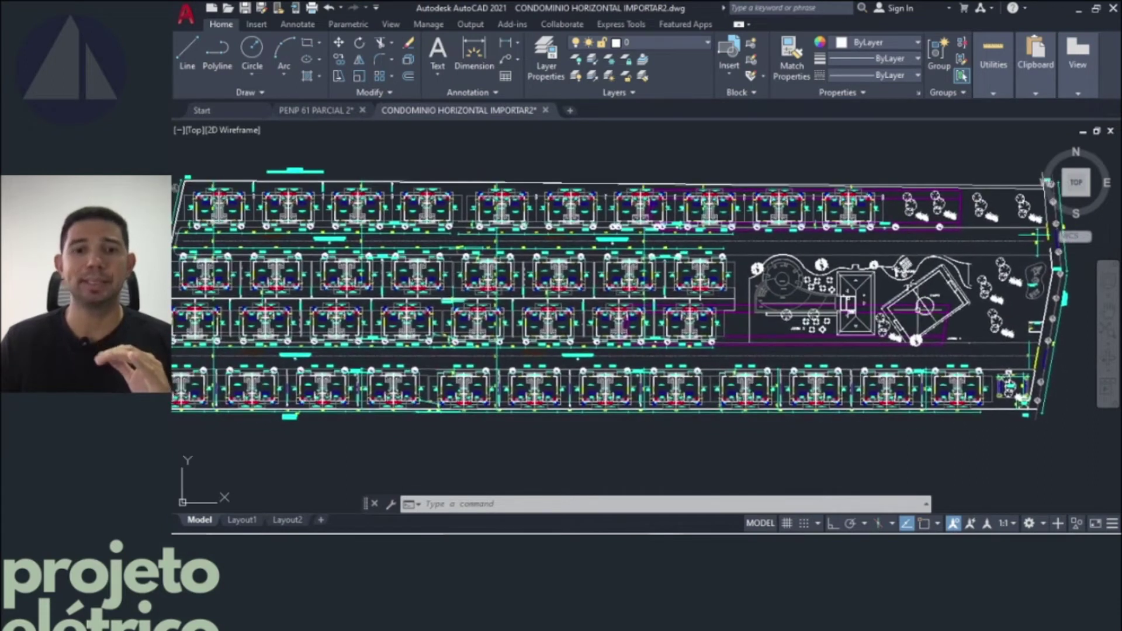
# - Confirm in the drawing units that the insertion scale is Meters
pyautogui.write('Num')
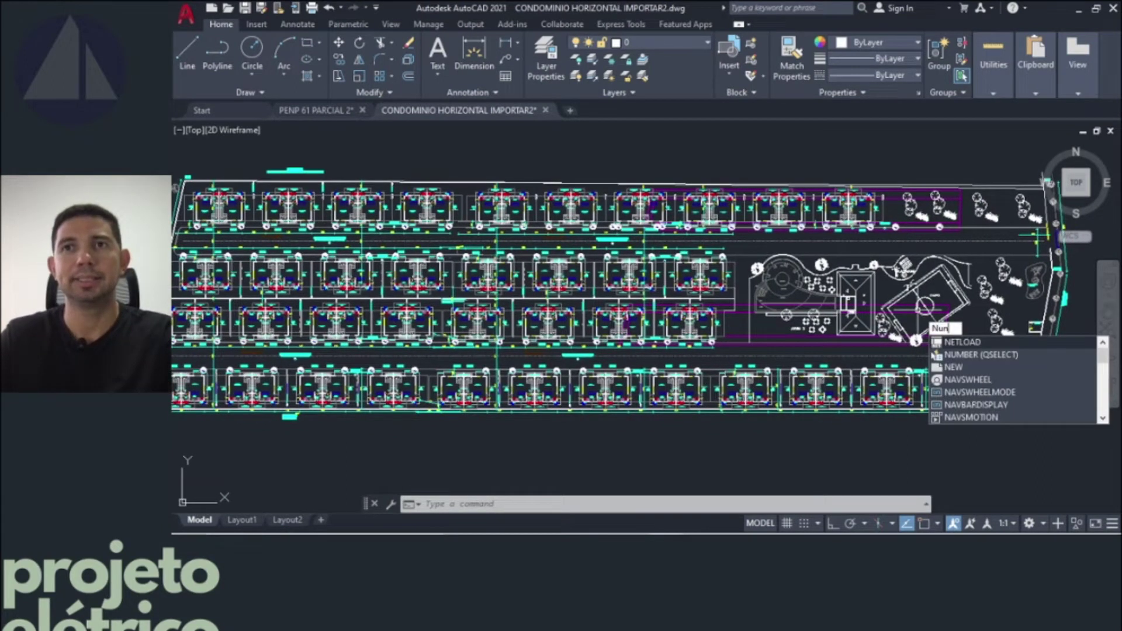
pyautogui.press('BackSpace')
pyautogui.write('m')
pyautogui.press('Return')
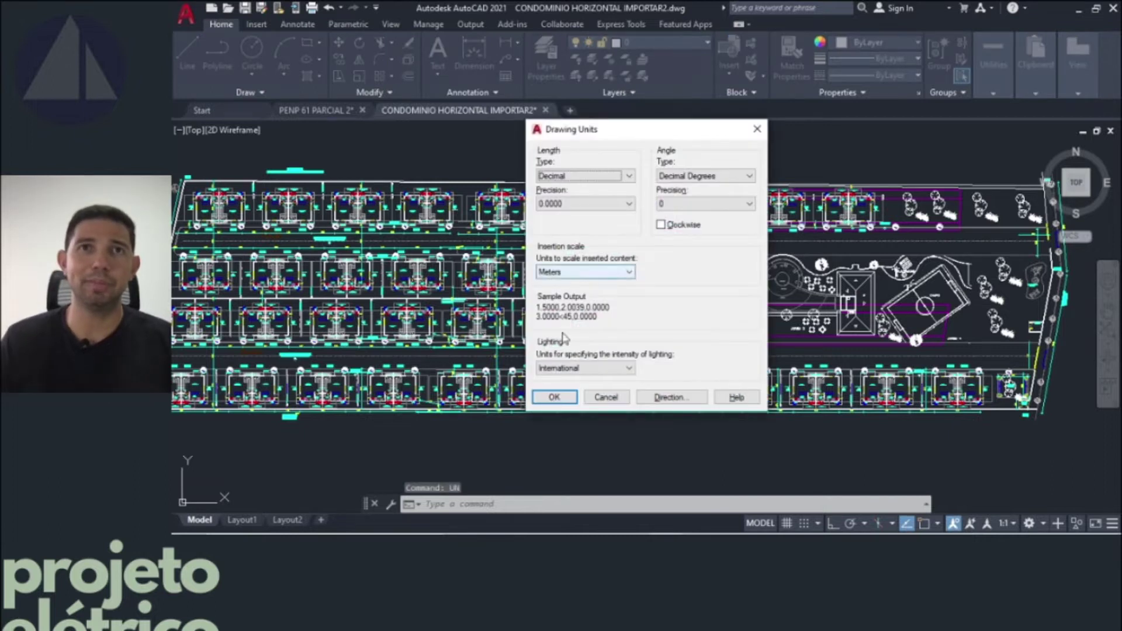
pyautogui.click(555, 397)
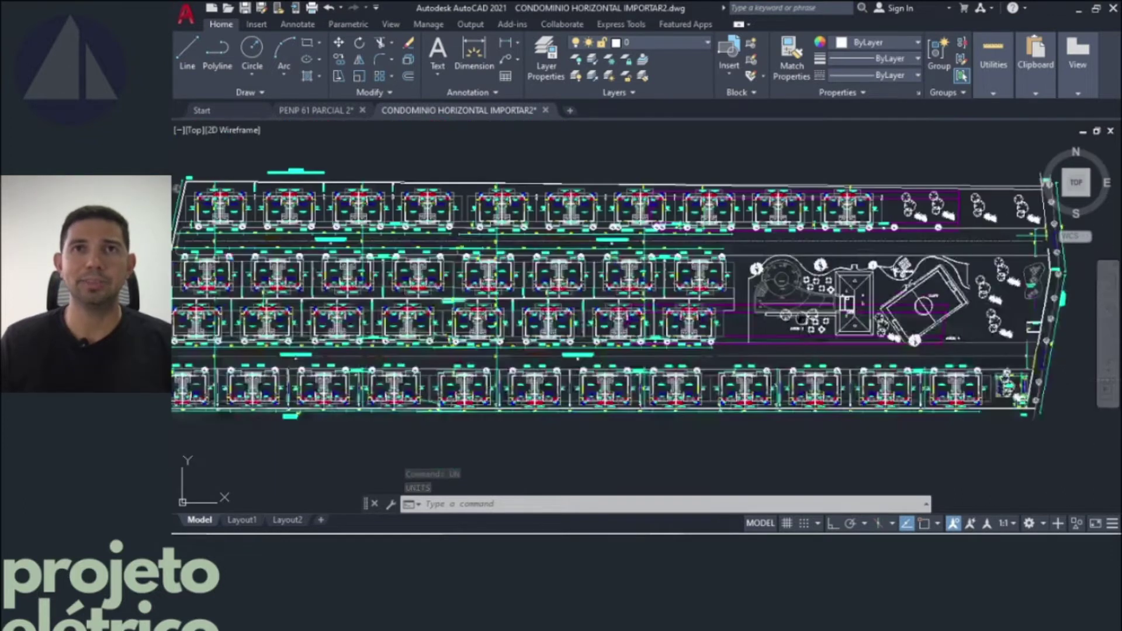
# - Zoom to extents (Z, E) so the whole site plan fills the view
pyautogui.moveTo(800, 320); pyautogui.dragTo(845, 316, button='middle')
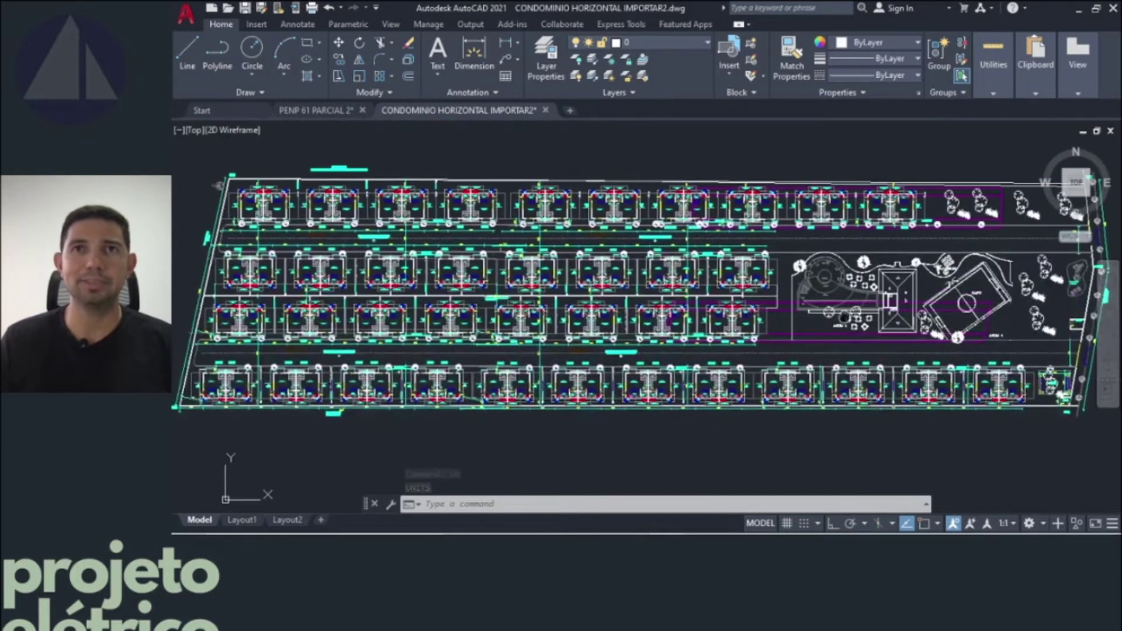
pyautogui.scroll(-2, 868, 317)
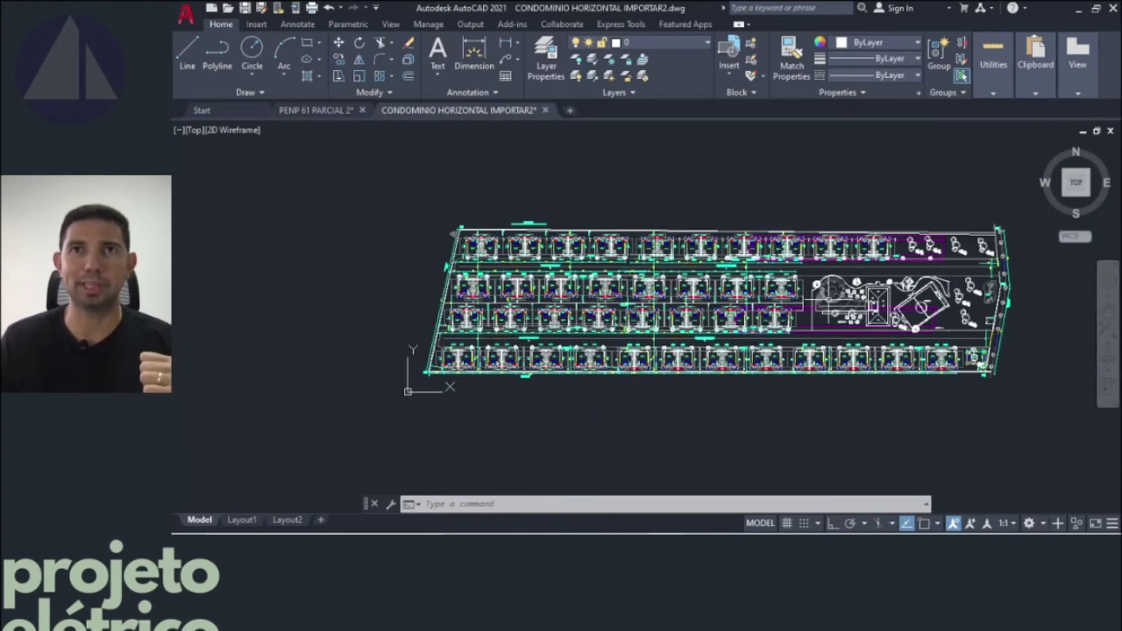
pyautogui.moveTo(836, 314)
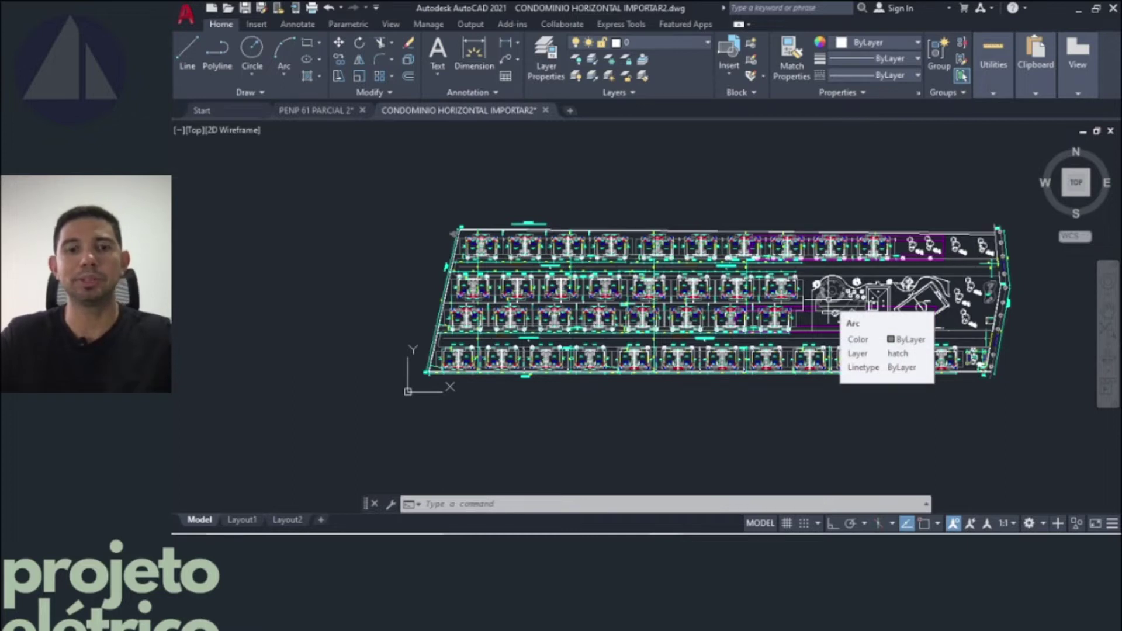
pyautogui.write('z')
pyautogui.press('Return')
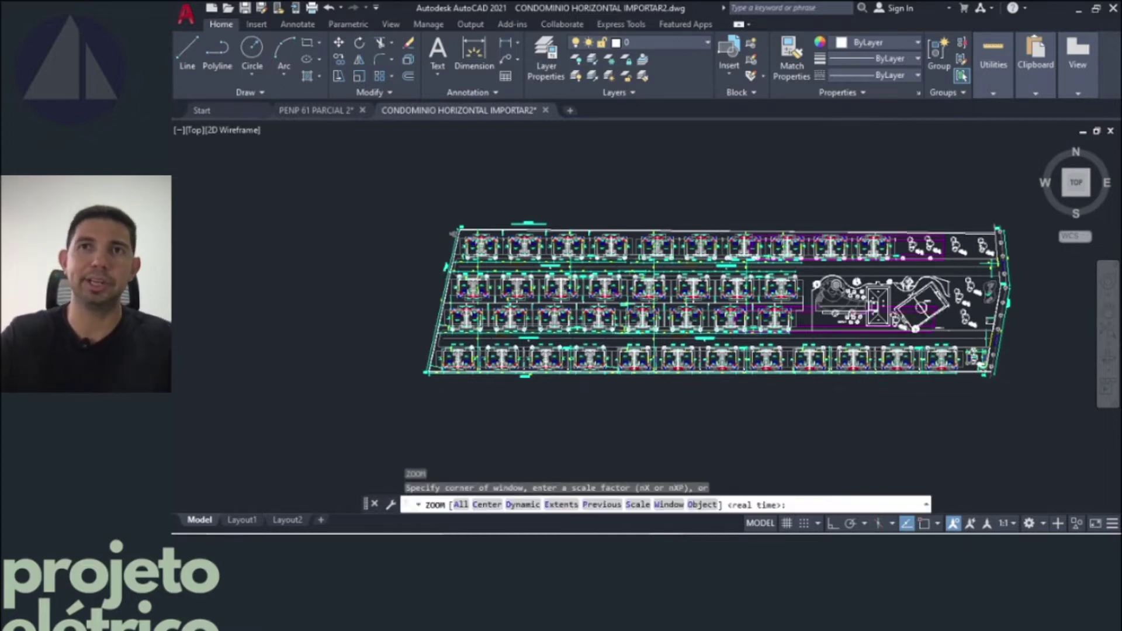
pyautogui.write('e')
pyautogui.press('Return')
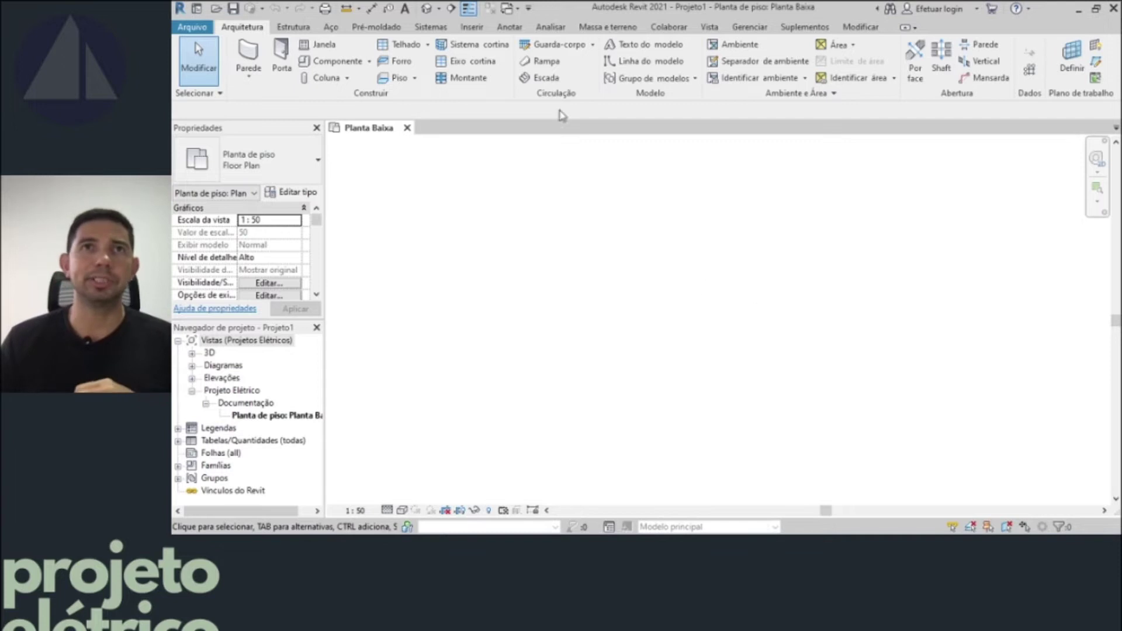
# - From the Inserir tab of Planta Baixa, launch Importar CAD
pyautogui.click(471, 27)
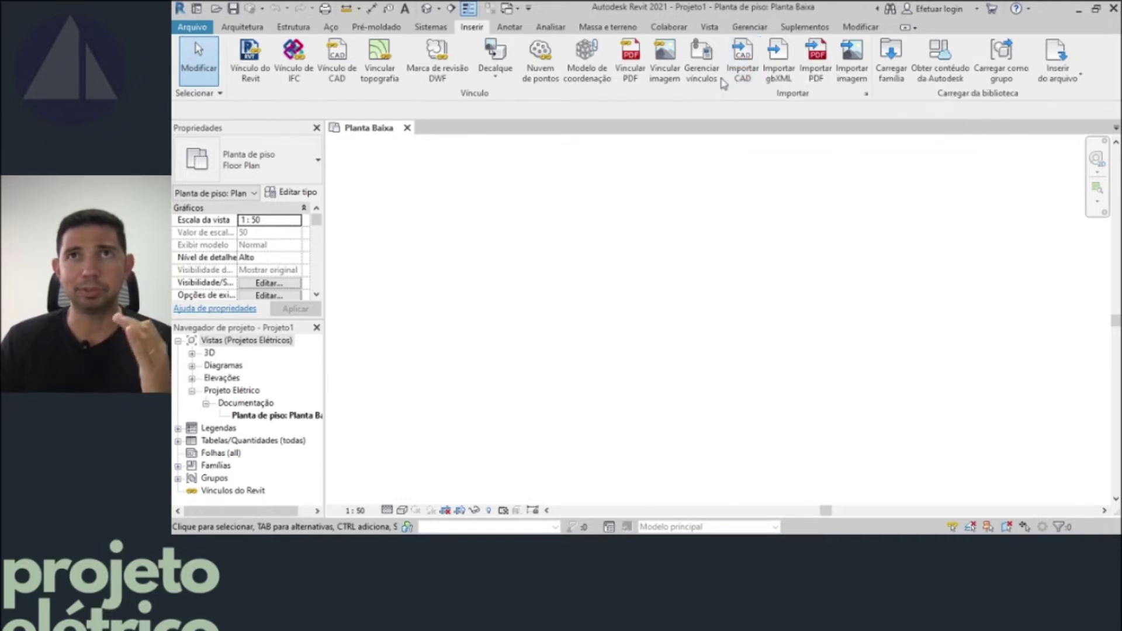
pyautogui.click(748, 73)
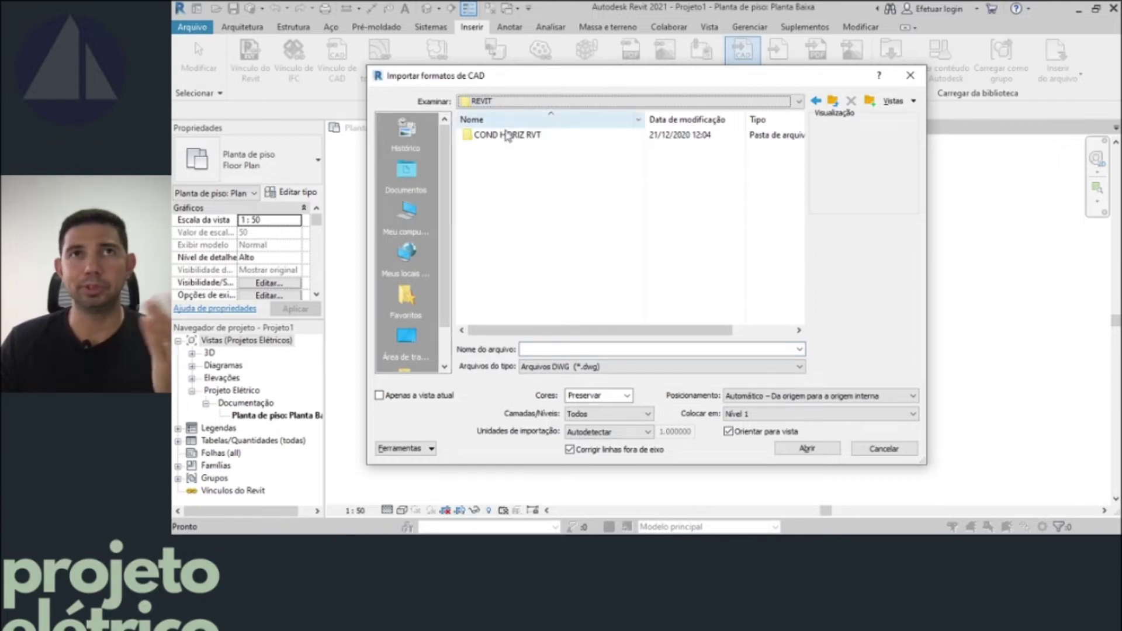
# - Select CONDOMINIO HORIZONTAL IMPORTAR2.dwg in COND HORIZ RVT with colours set to Preto e Branco
pyautogui.doubleClick(512, 136)
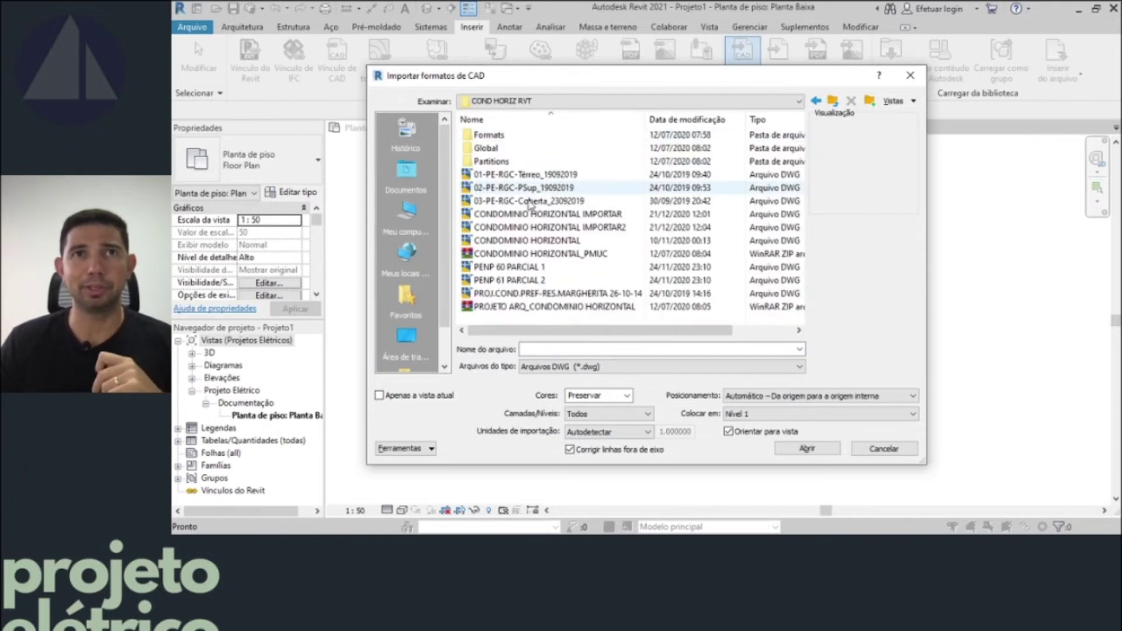
pyautogui.click(531, 228)
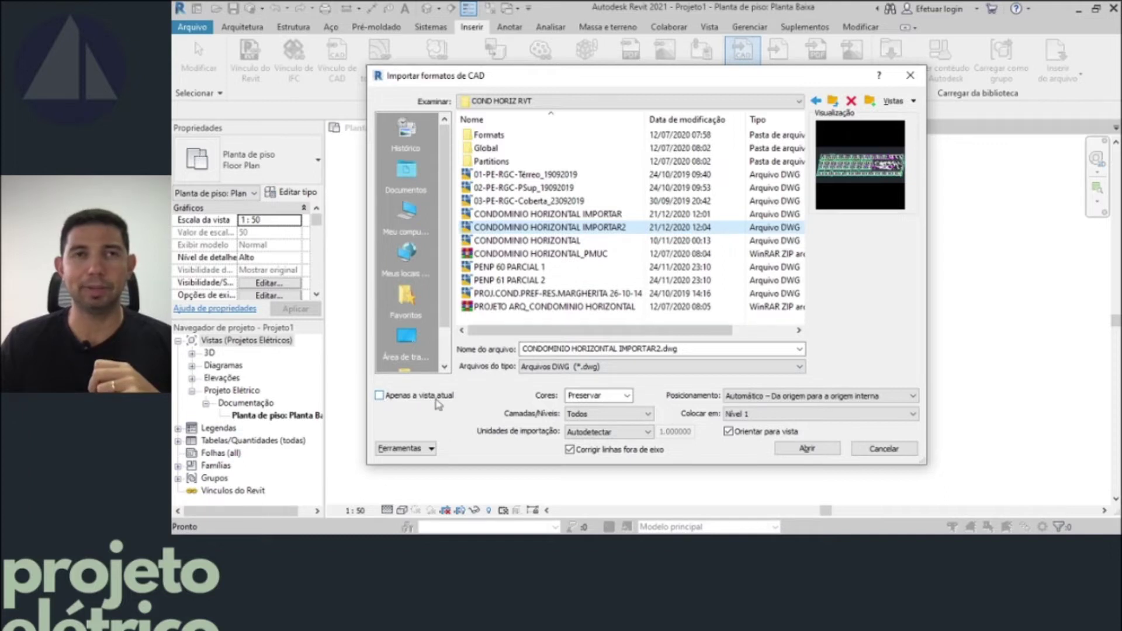
pyautogui.click(628, 396)
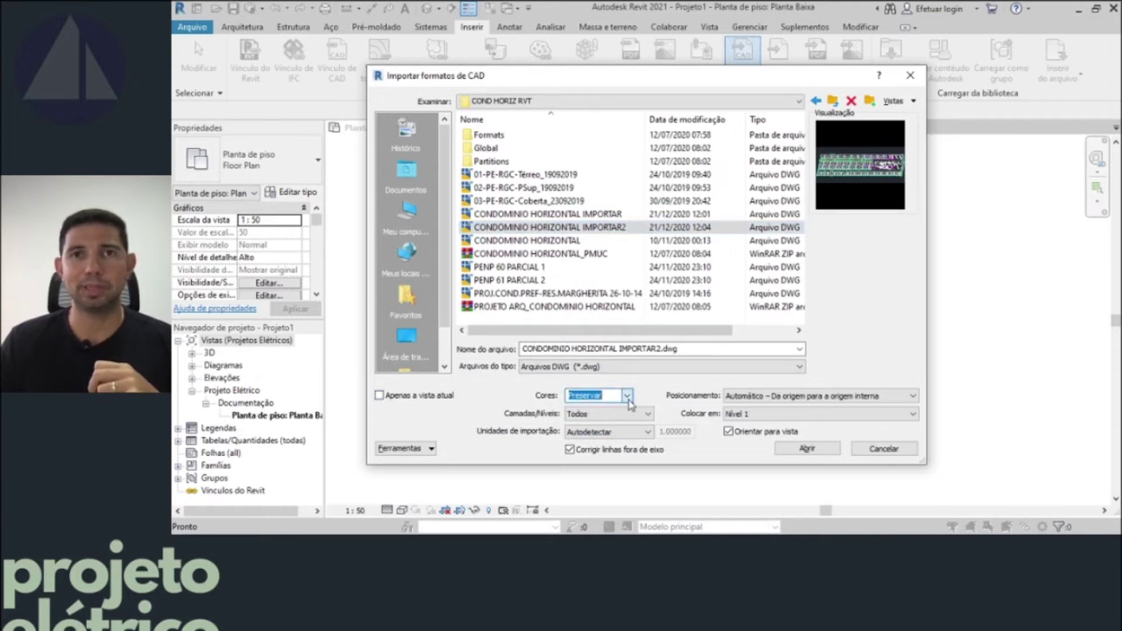
pyautogui.click(628, 396)
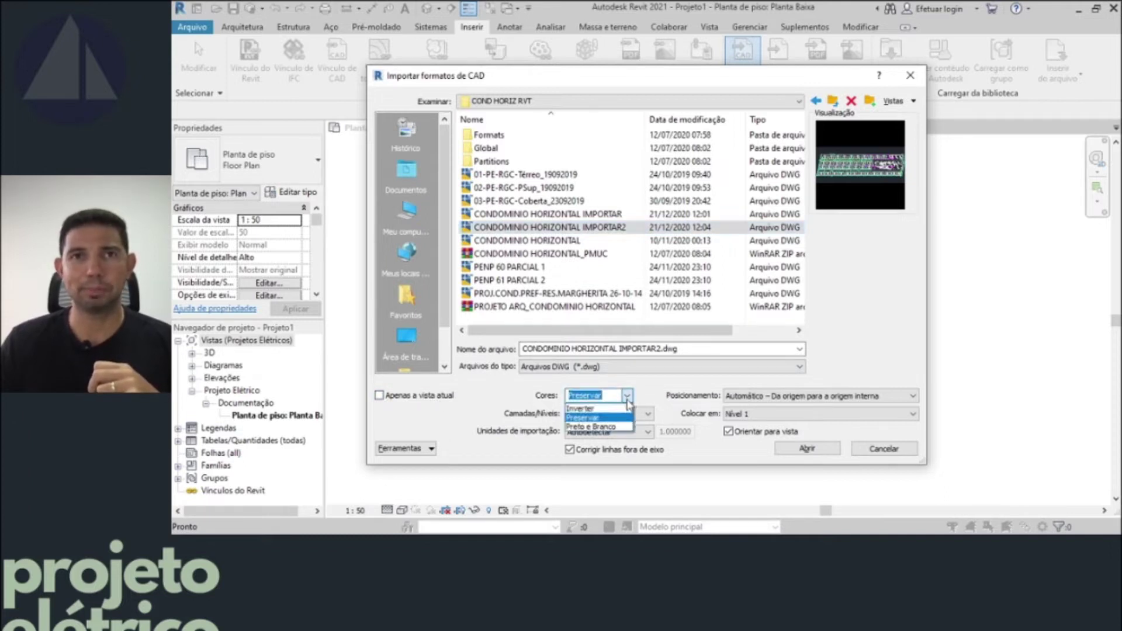
pyautogui.click(597, 427)
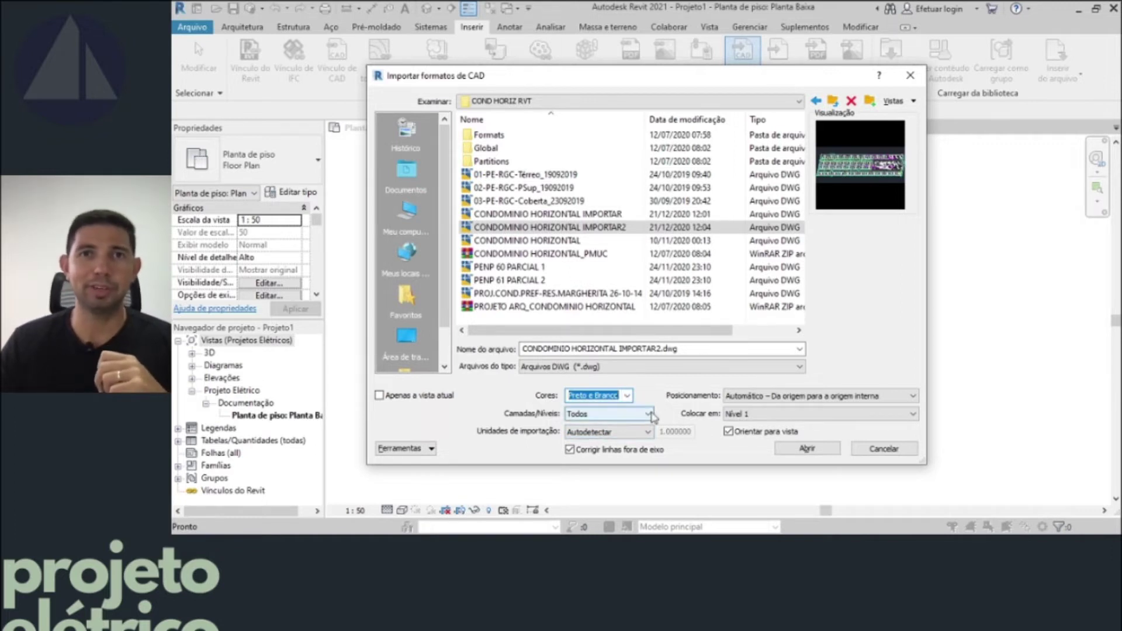
# - Import all layers in metro units, positioned Auto - Centro para Centro on Nível 1
pyautogui.click(622, 415)
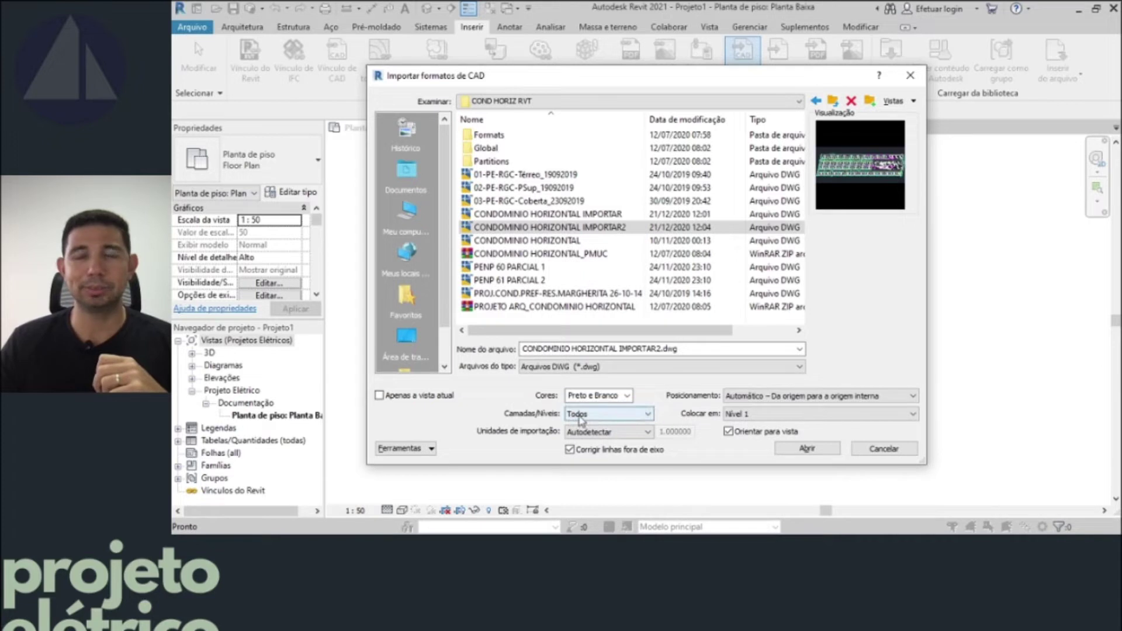
pyautogui.click(655, 416)
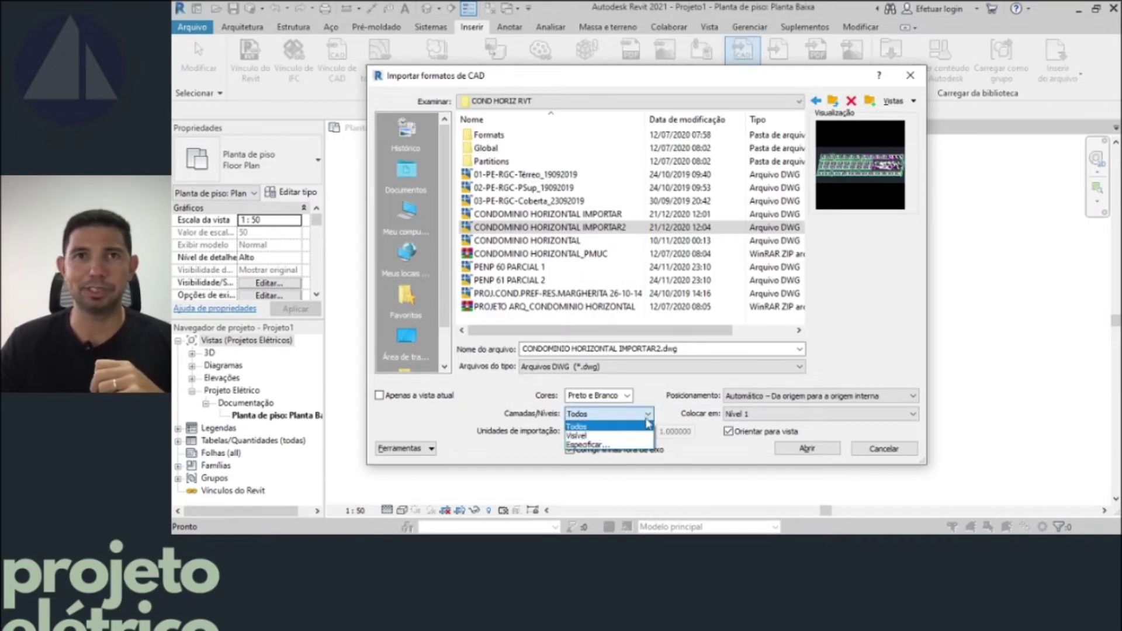
pyautogui.click(585, 417)
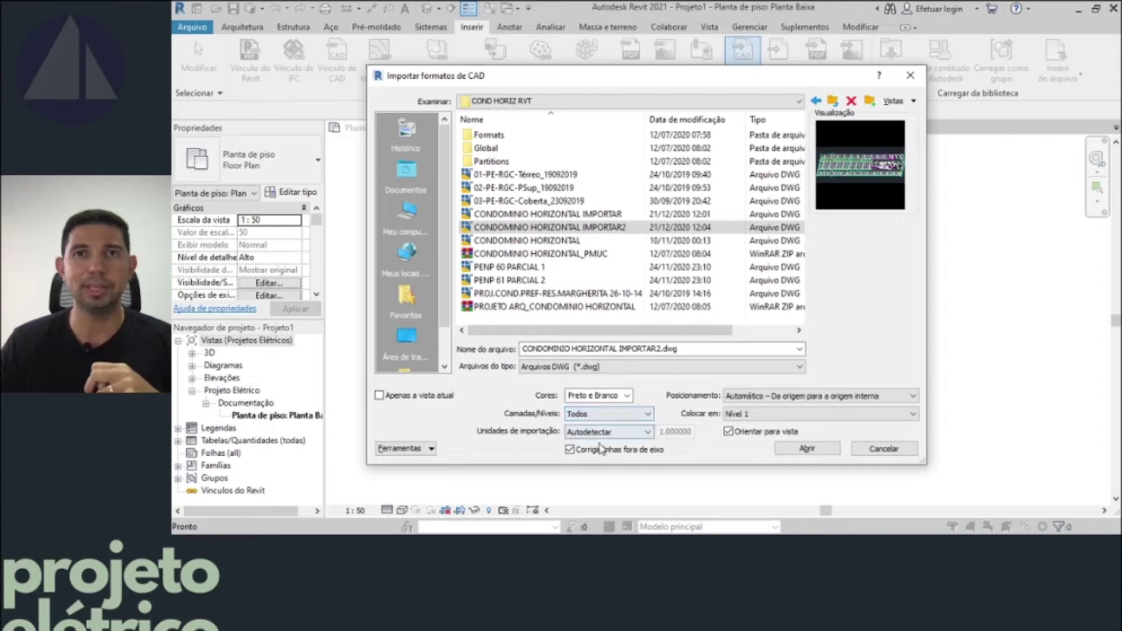
pyautogui.click(646, 434)
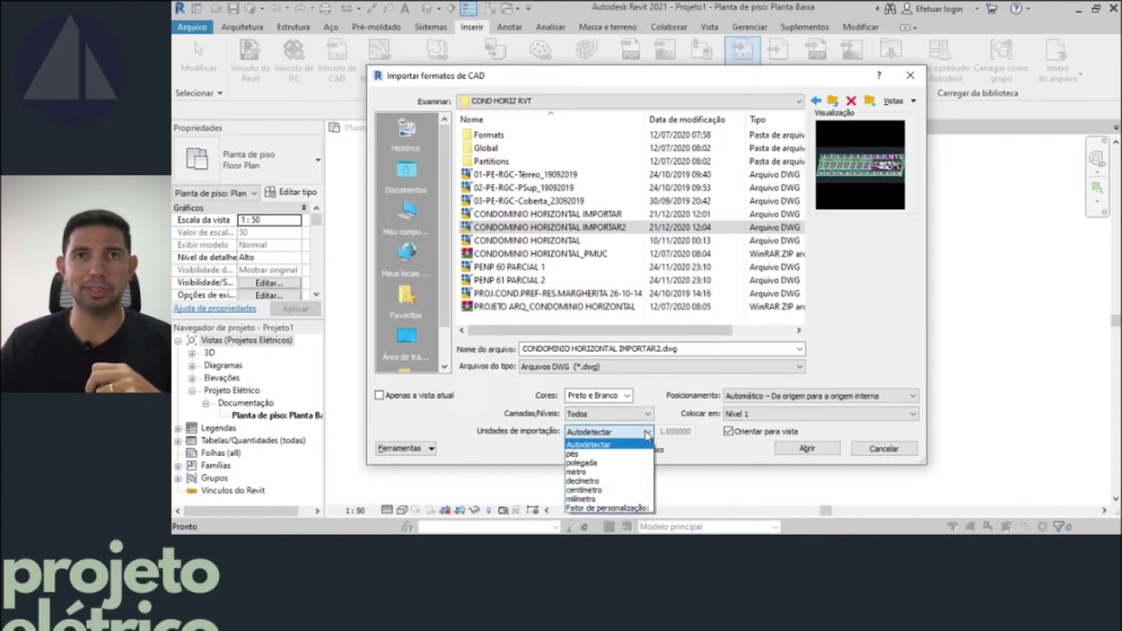
pyautogui.click(614, 472)
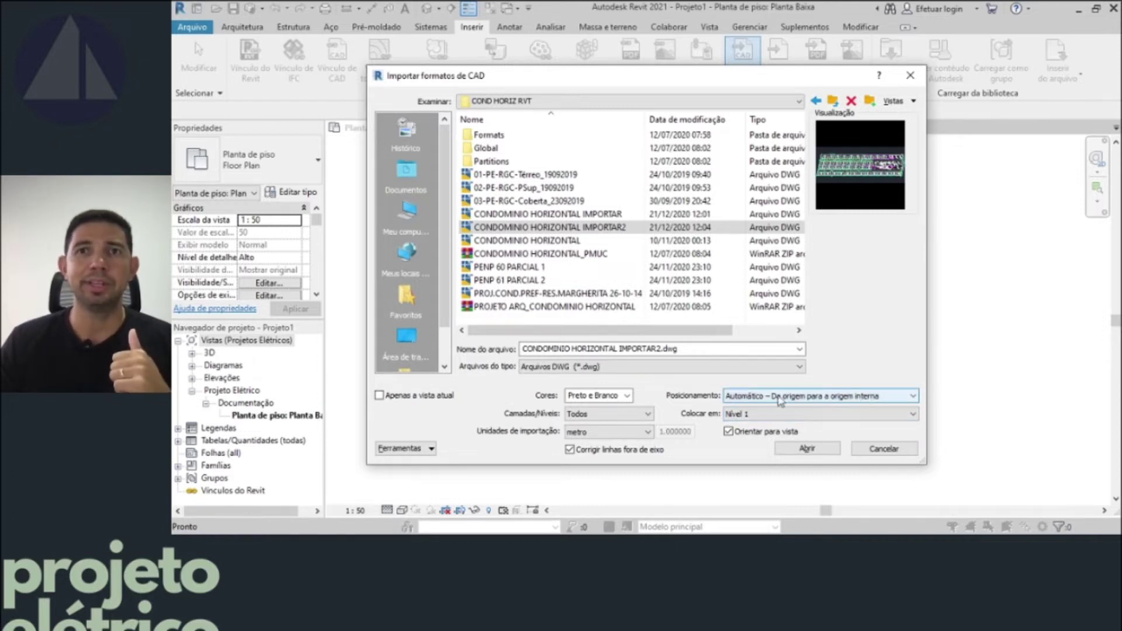
pyautogui.click(887, 400)
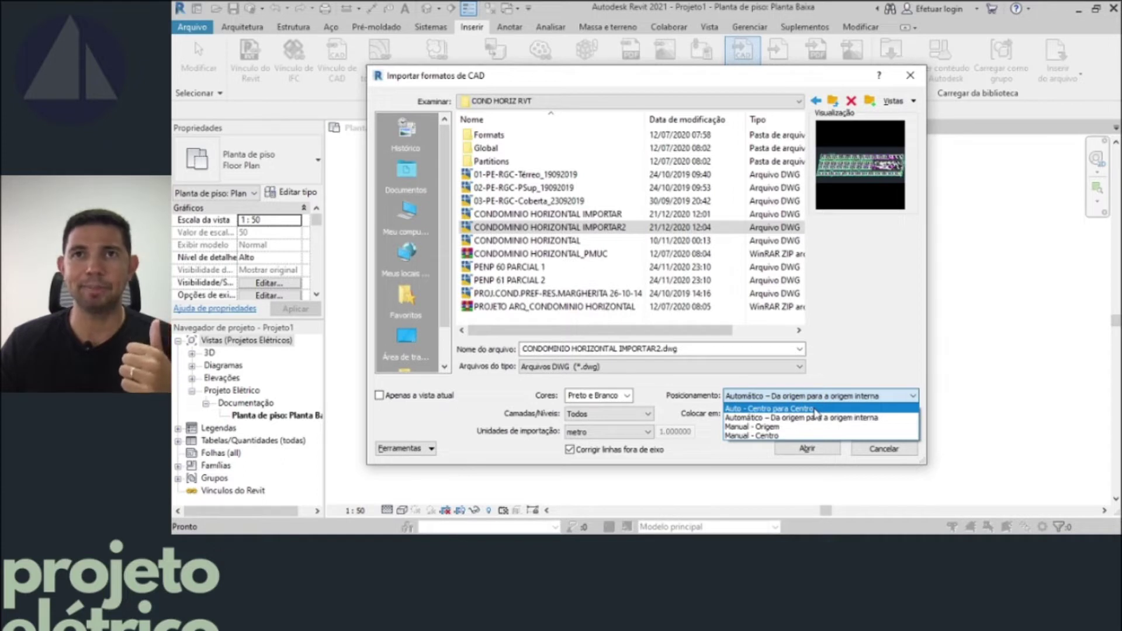
pyautogui.click(815, 409)
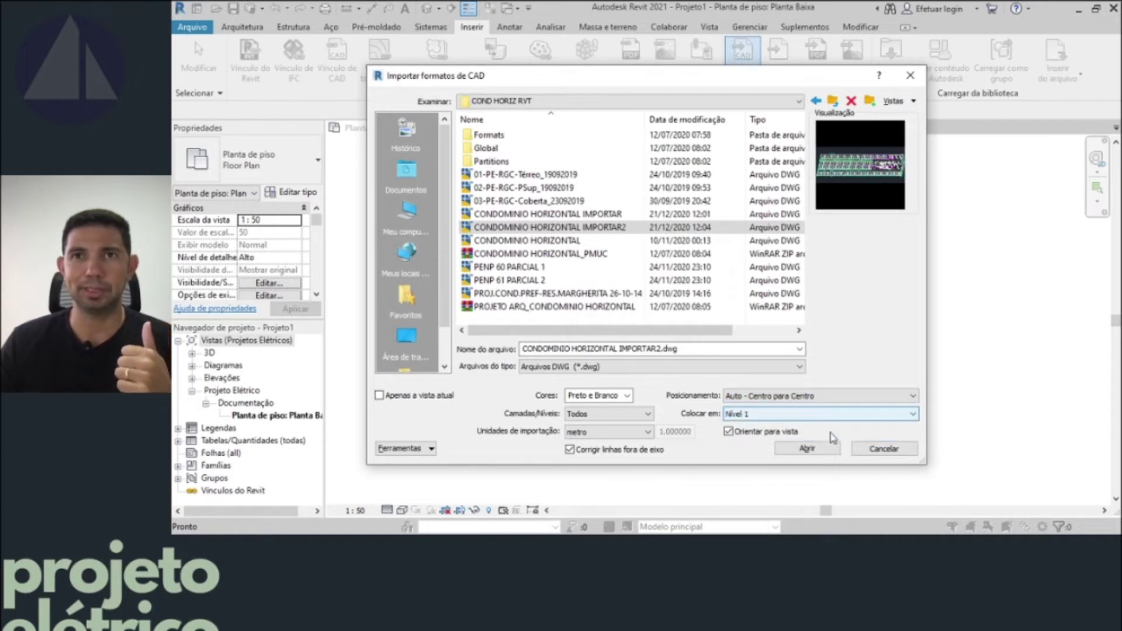
pyautogui.click(824, 453)
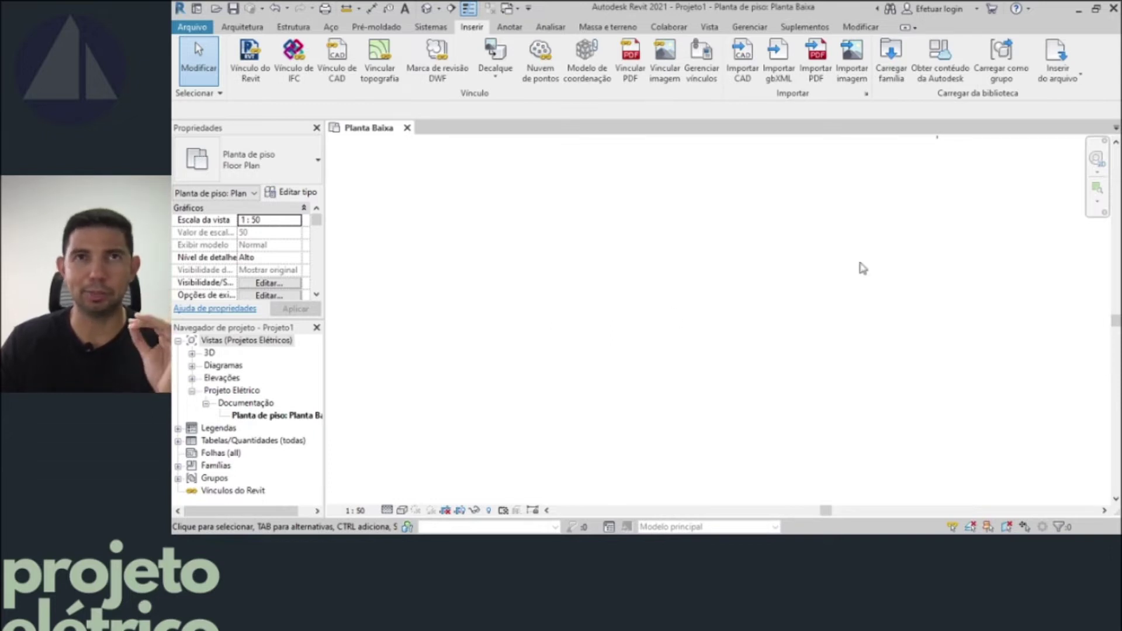
pyautogui.click(1116, 143)
pyautogui.click(1116, 142)
pyautogui.click(1116, 143)
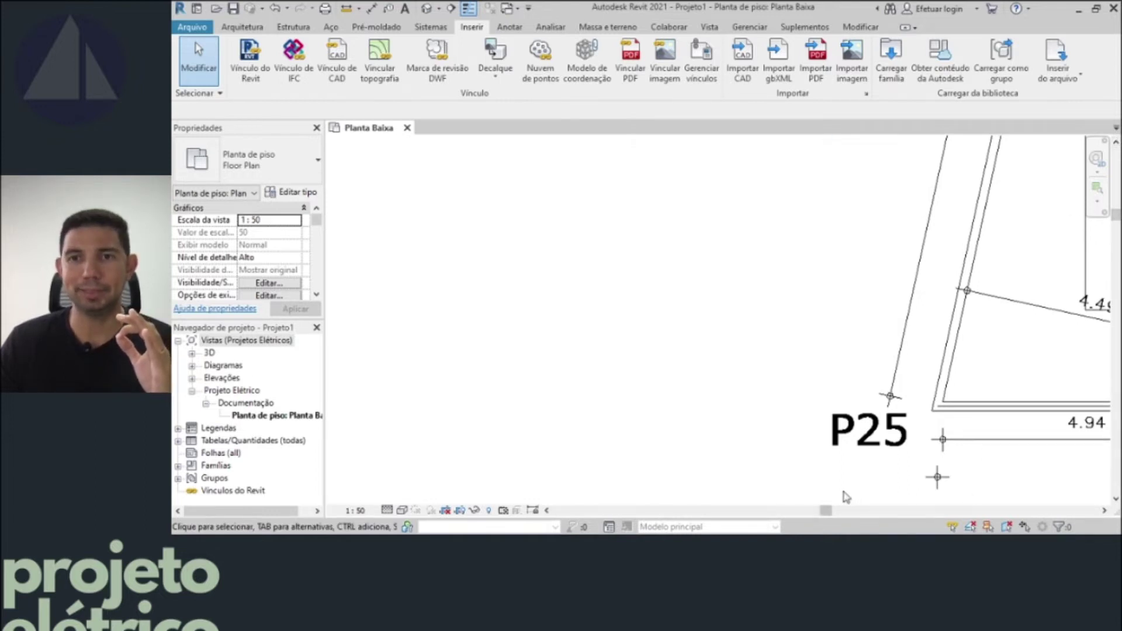
pyautogui.moveTo(829, 517); pyautogui.dragTo(969, 511)
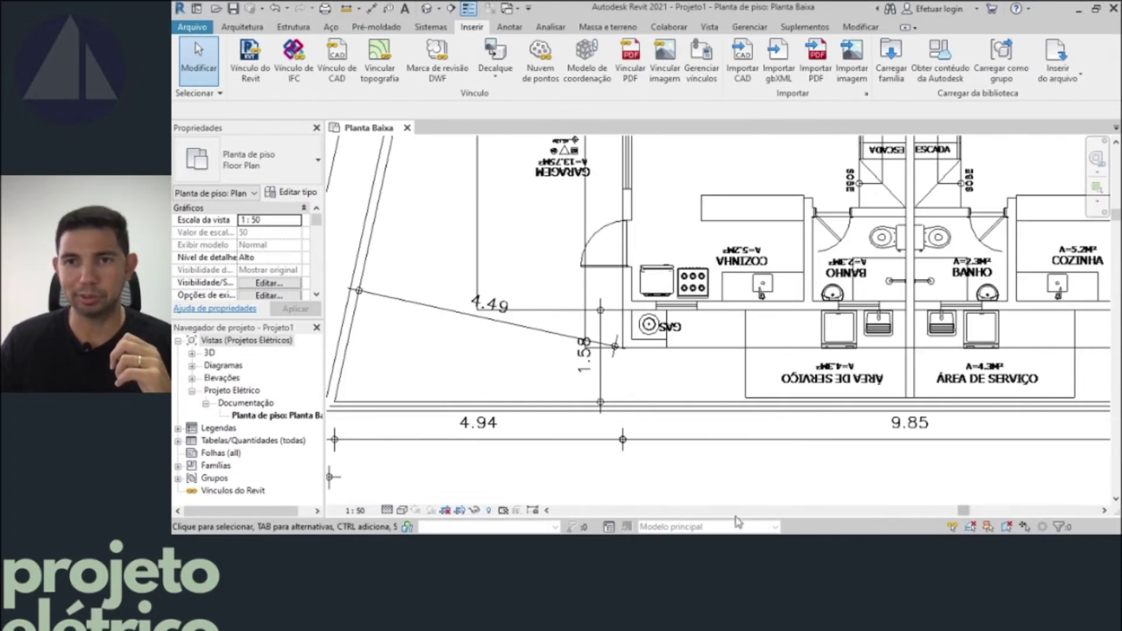
pyautogui.scroll(-3, 925, 416)
pyautogui.scroll(-3, 925, 416)
pyautogui.scroll(-3, 925, 417)
pyautogui.scroll(-2, 926, 416)
pyautogui.scroll(1, 930, 412)
pyautogui.scroll(2, 967, 387)
pyautogui.scroll(2, 1006, 404)
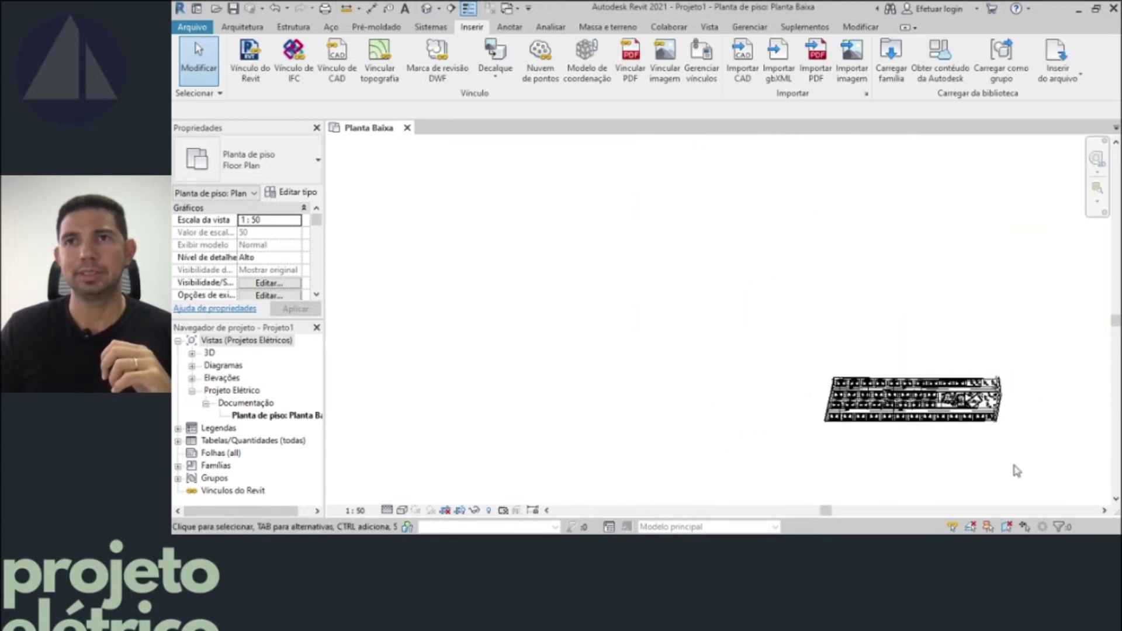
pyautogui.scroll(1, 1017, 467)
pyautogui.scroll(1, 1001, 401)
pyautogui.scroll(1, 1001, 402)
pyautogui.scroll(1, 935, 403)
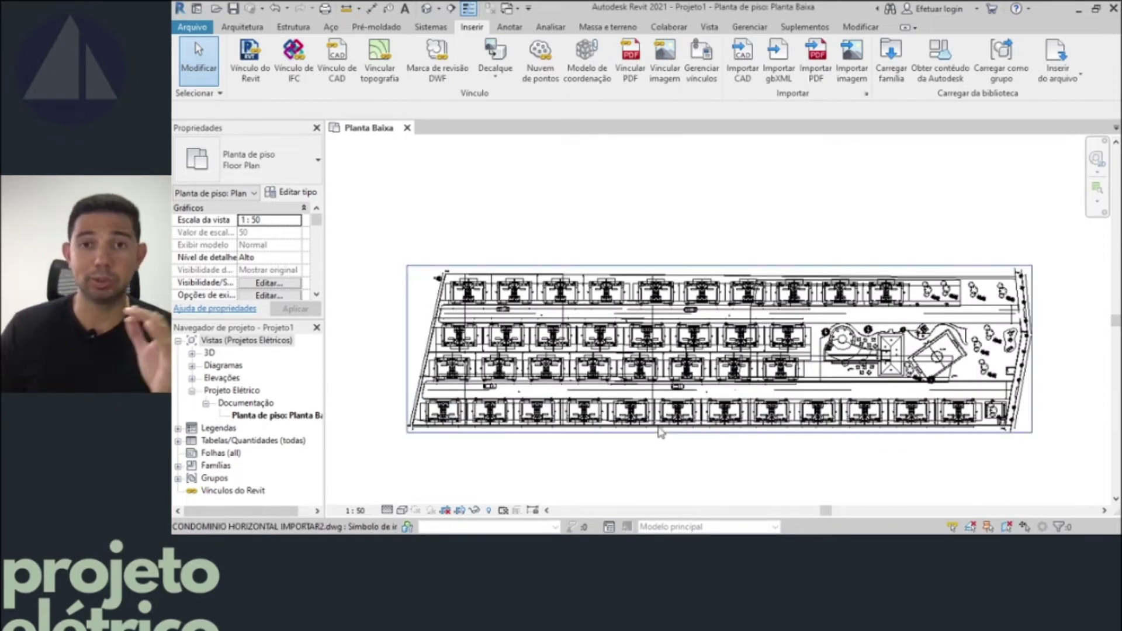
pyautogui.scroll(2, 643, 427)
pyautogui.scroll(-2, 733, 397)
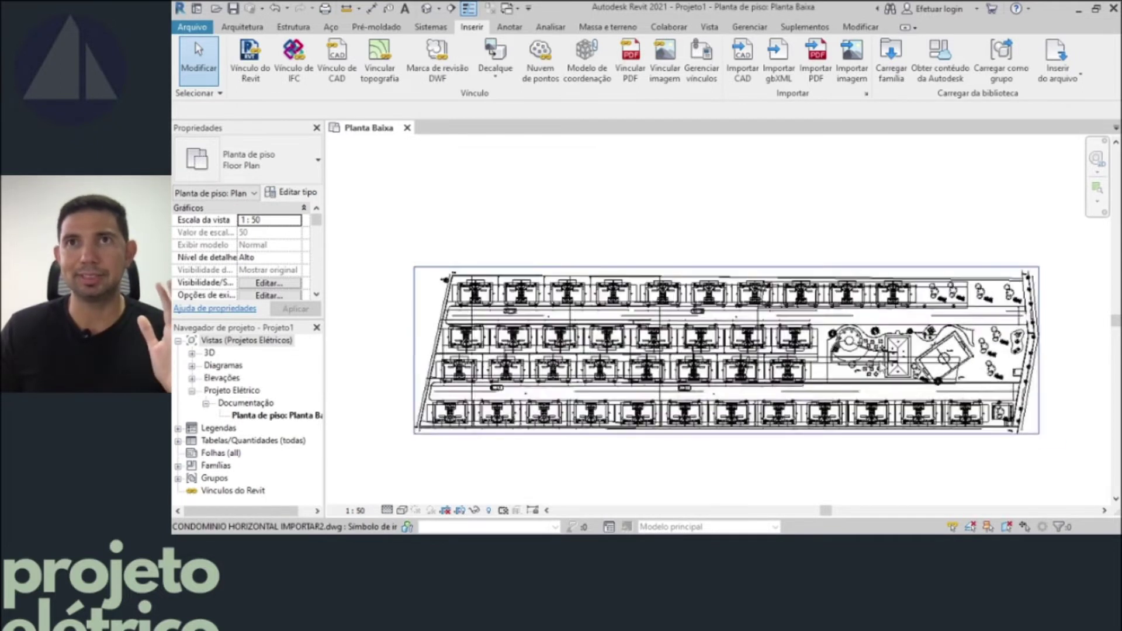
pyautogui.scroll(2, 887, 363)
pyautogui.scroll(3, 845, 239)
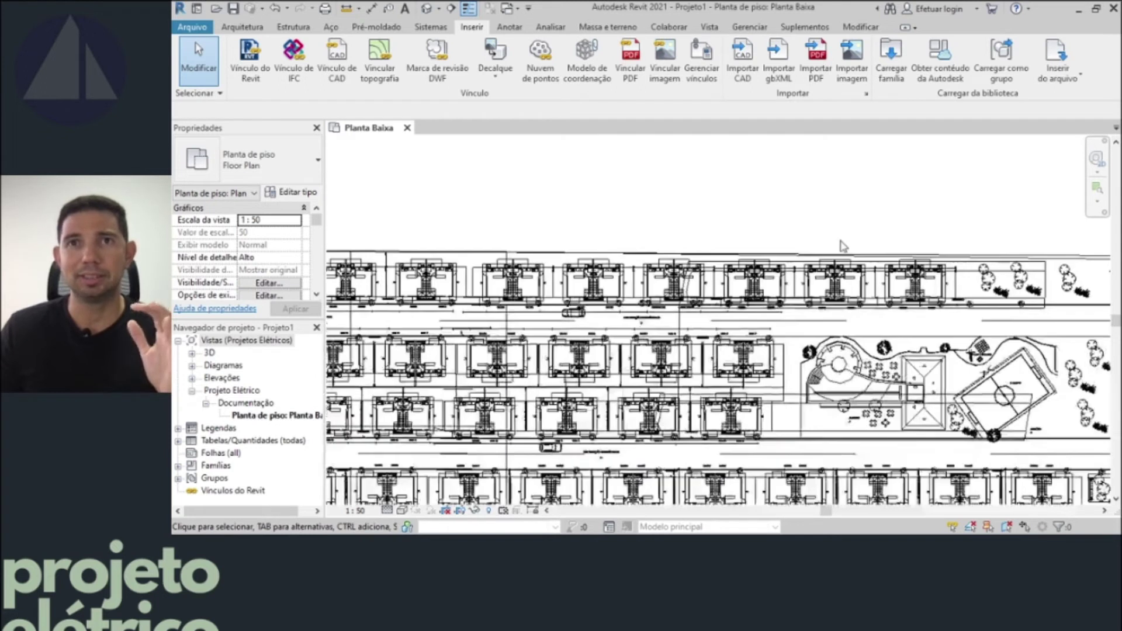
pyautogui.scroll(-6, 818, 265)
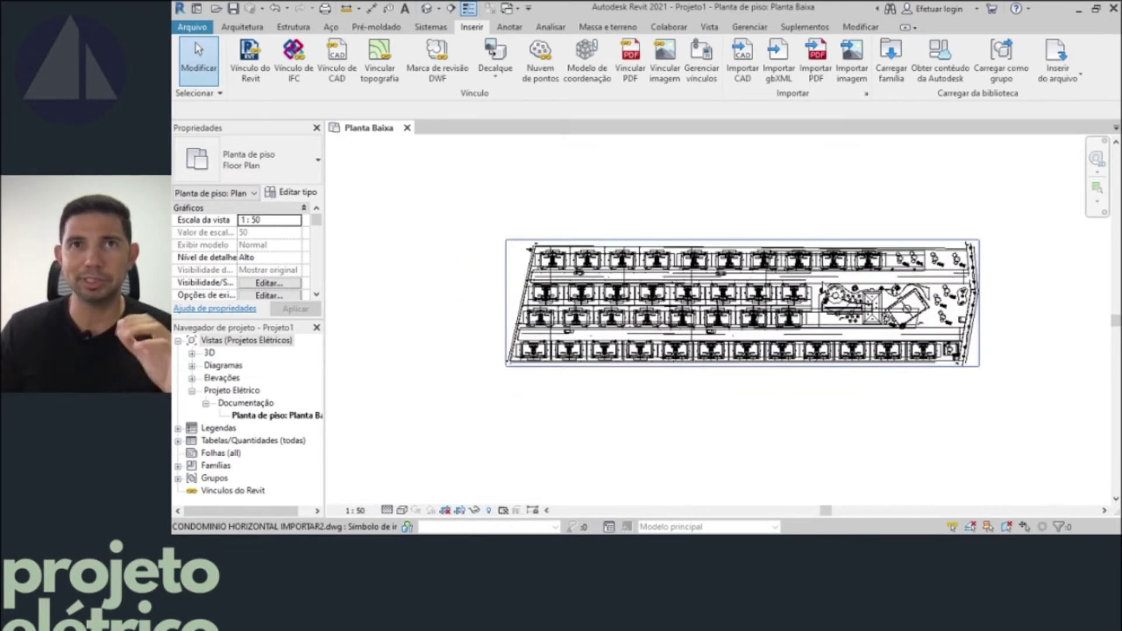
pyautogui.moveTo(1116, 320); pyautogui.dragTo(1118, 334)
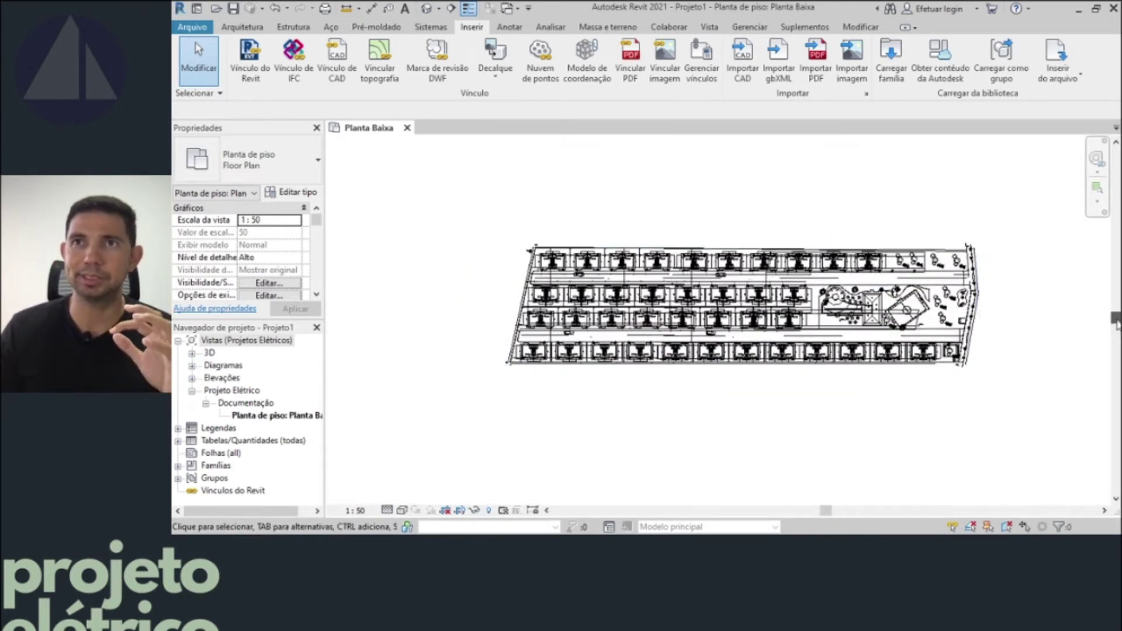
pyautogui.scroll(2, 874, 260)
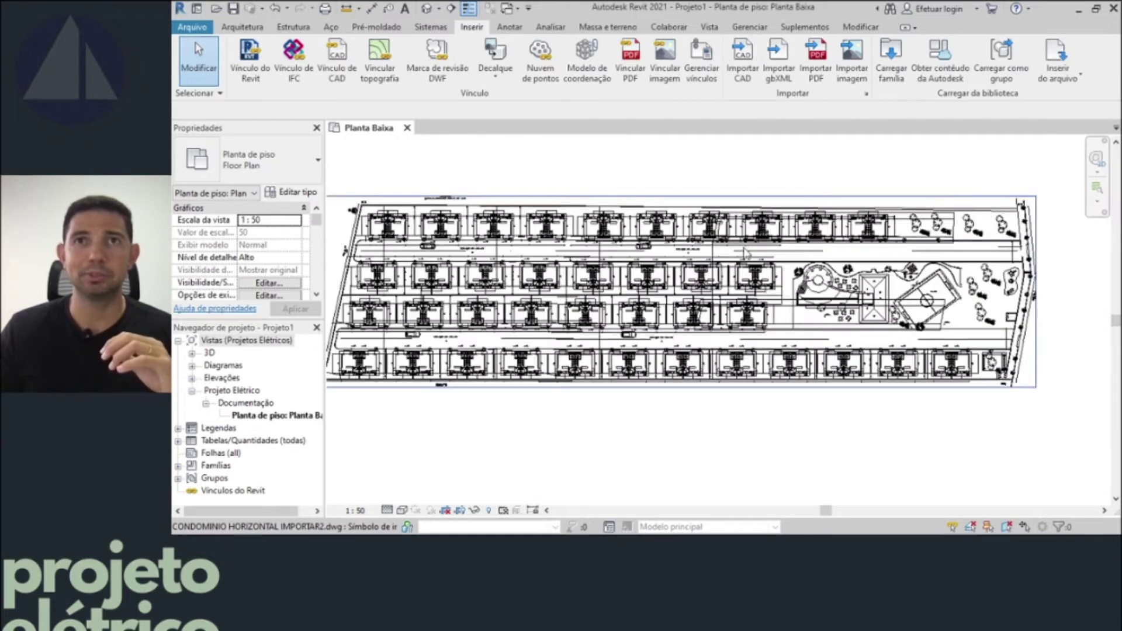
pyautogui.scroll(2, 785, 261)
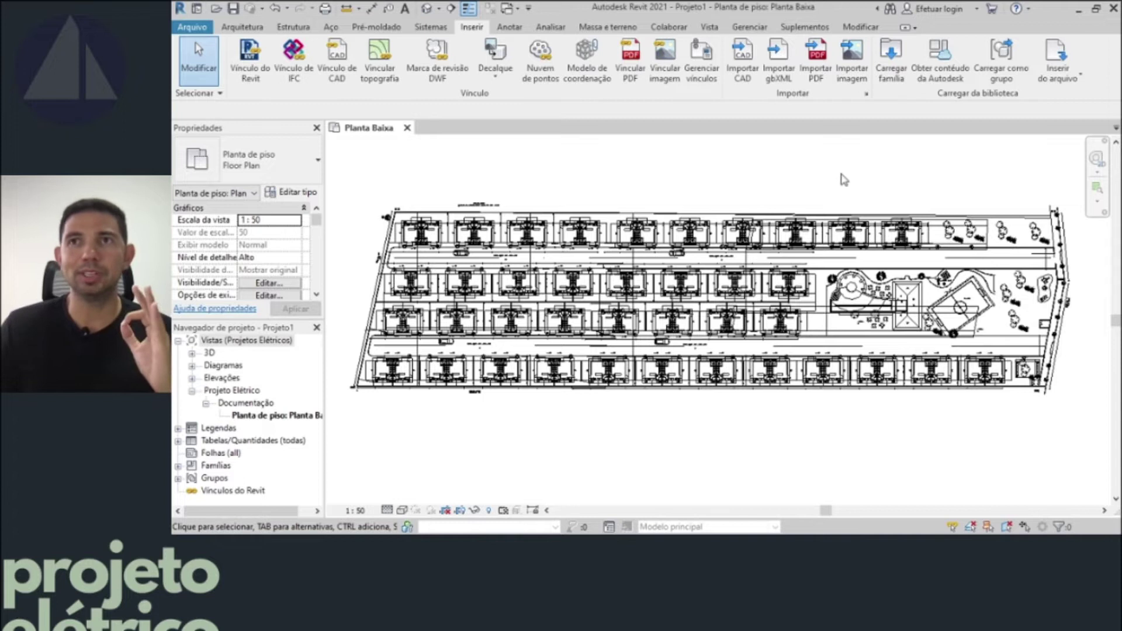
pyautogui.scroll(-2, 1073, 231)
pyautogui.scroll(2, 1064, 240)
pyautogui.scroll(5, 1029, 252)
pyautogui.scroll(2, 994, 263)
pyautogui.scroll(1, 982, 270)
pyautogui.moveTo(982, 270); pyautogui.dragTo(985, 430, button='middle')
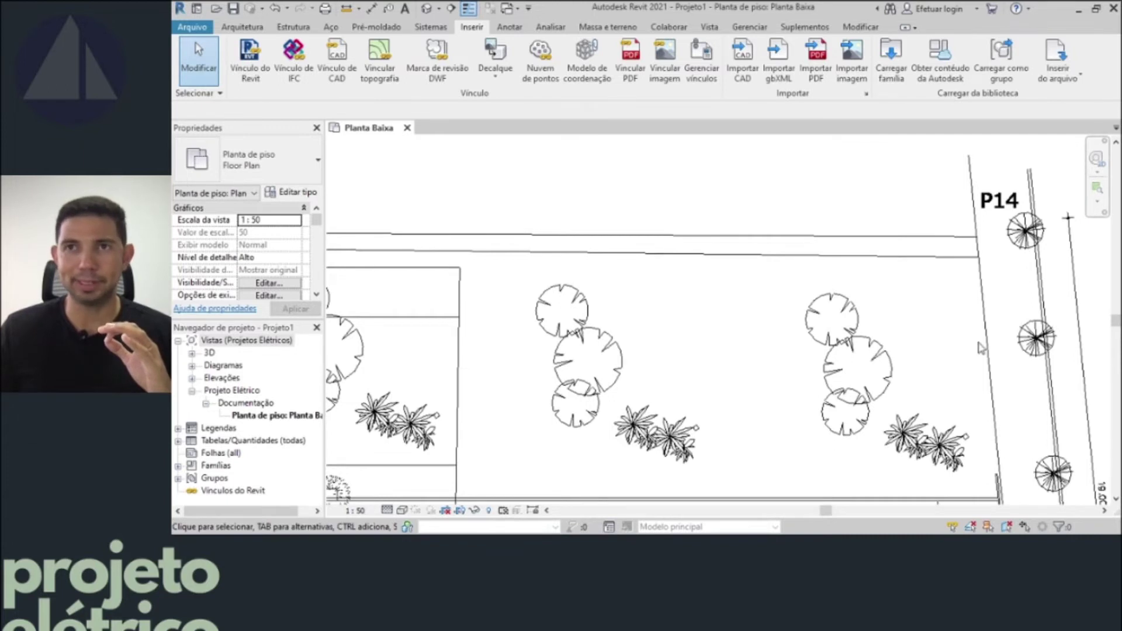
pyautogui.scroll(2, 986, 346)
pyautogui.scroll(-10, 983, 344)
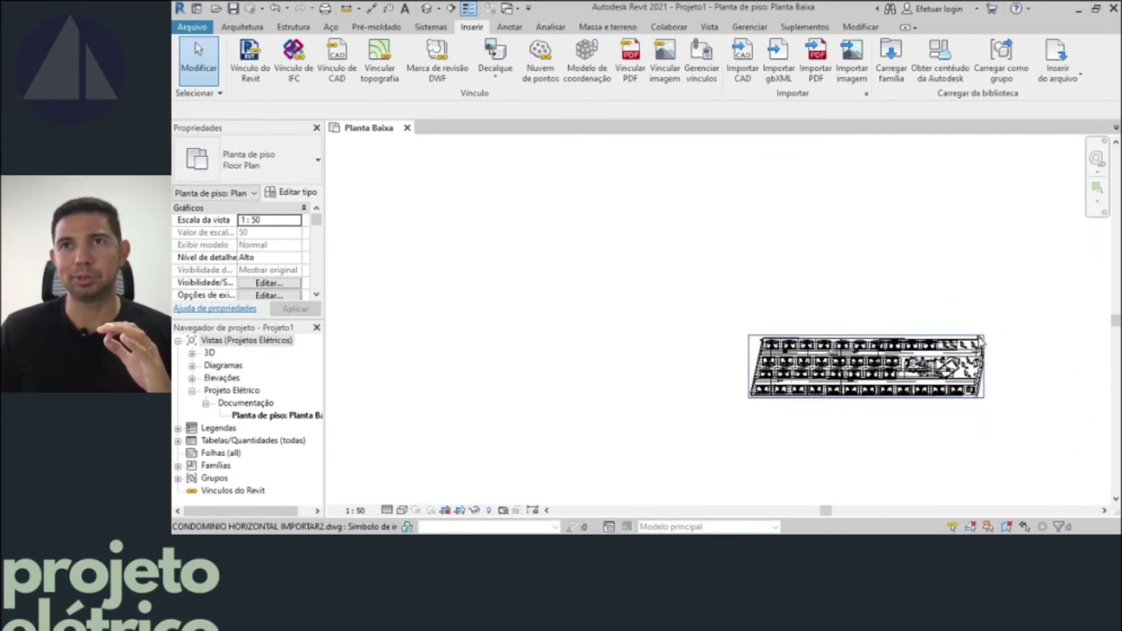
pyautogui.scroll(2, 981, 342)
pyautogui.moveTo(981, 342); pyautogui.dragTo(990, 293, button='middle')
pyautogui.scroll(-1, 990, 293)
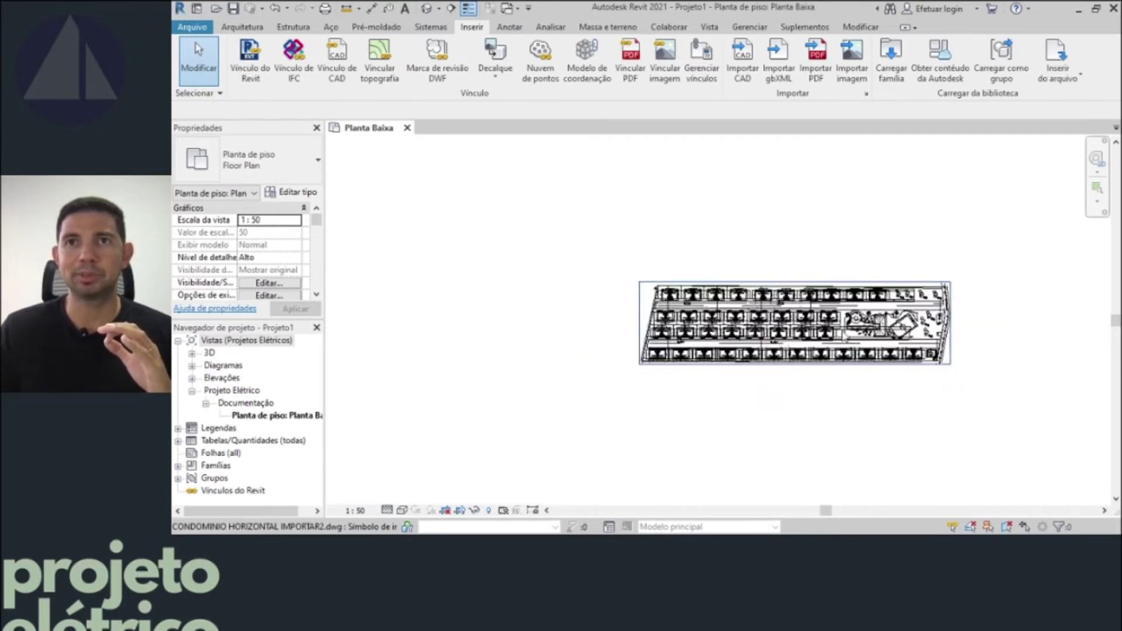
pyautogui.scroll(6, 842, 334)
pyautogui.scroll(3, 825, 345)
pyautogui.scroll(1, 825, 345)
pyautogui.scroll(3, 824, 327)
pyautogui.scroll(1, 818, 362)
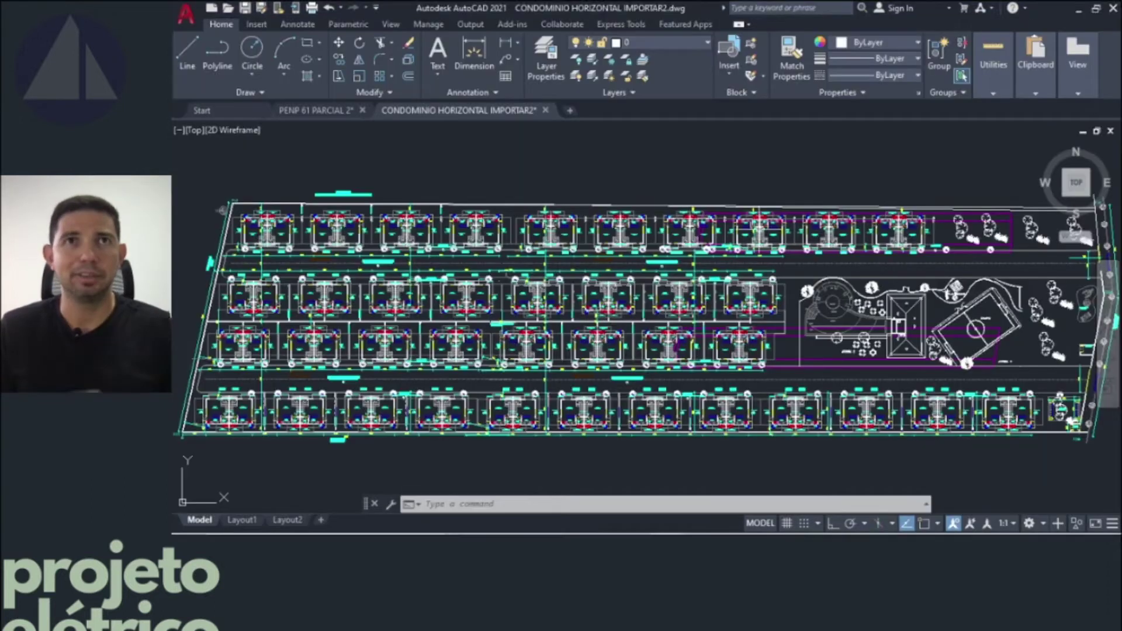
# - Show PENP 61 PARCIAL 2 and zoom in on the CM-1 meter modules
pyautogui.click(305, 111)
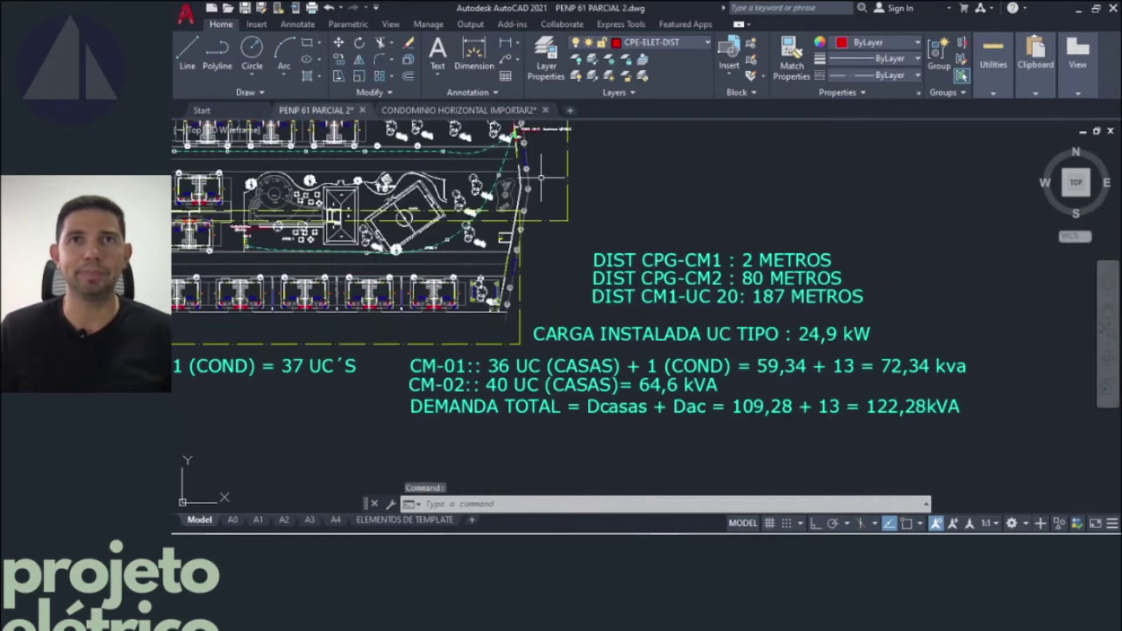
pyautogui.scroll(5, 791, 273)
pyautogui.scroll(1, 716, 263)
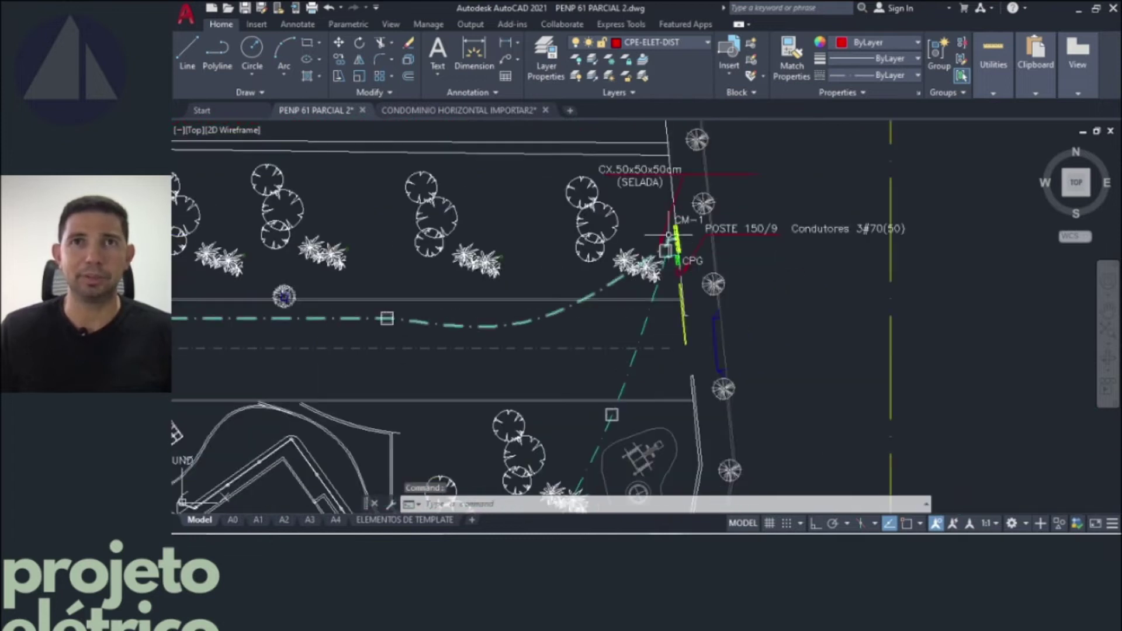
pyautogui.scroll(4, 699, 310)
pyautogui.scroll(1, 695, 314)
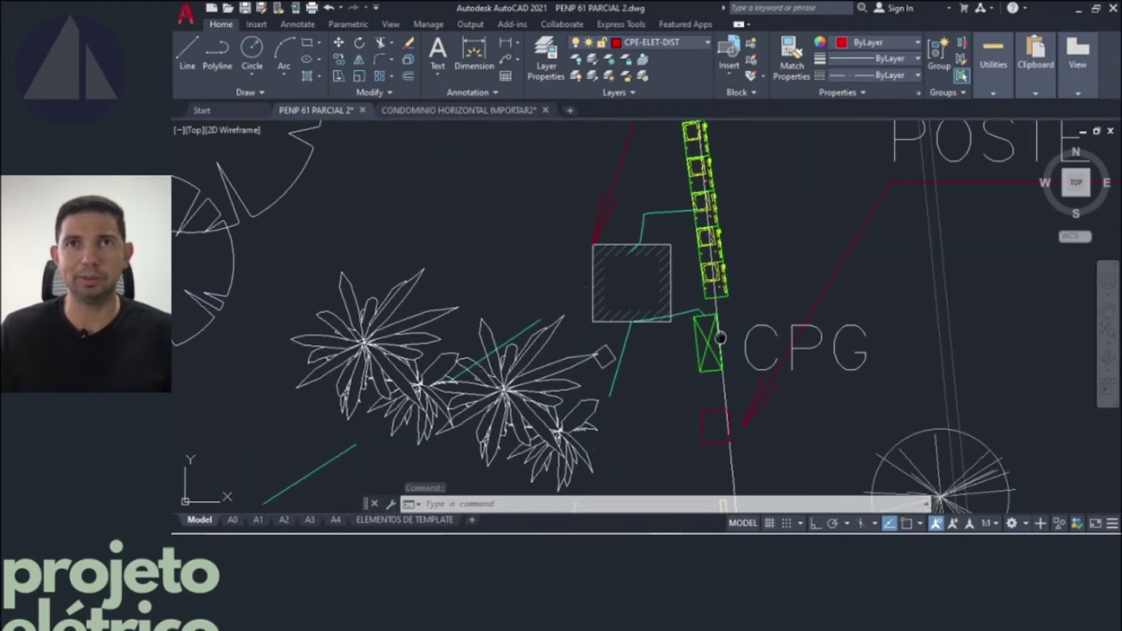
pyautogui.moveTo(703, 342); pyautogui.dragTo(725, 384, button='middle')
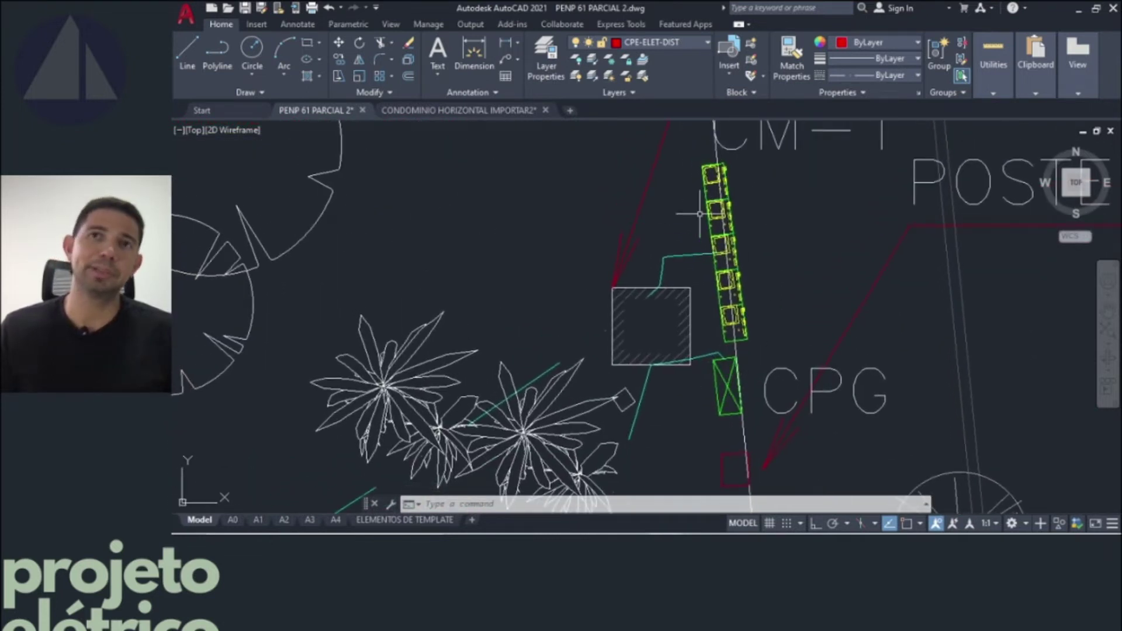
pyautogui.scroll(1, 731, 209)
pyautogui.scroll(-1, 725, 205)
pyautogui.scroll(-3, 725, 206)
pyautogui.scroll(-3, 724, 216)
# - Pan across the site past the playground to the deck and campo, zooming to inspect
pyautogui.moveTo(653, 258)
pyautogui.mouseDown(button='middle')
pyautogui.moveTo(793, 153)
pyautogui.moveTo(602, 259)
pyautogui.moveTo(742, 135)
pyautogui.mouseUp(button='middle')
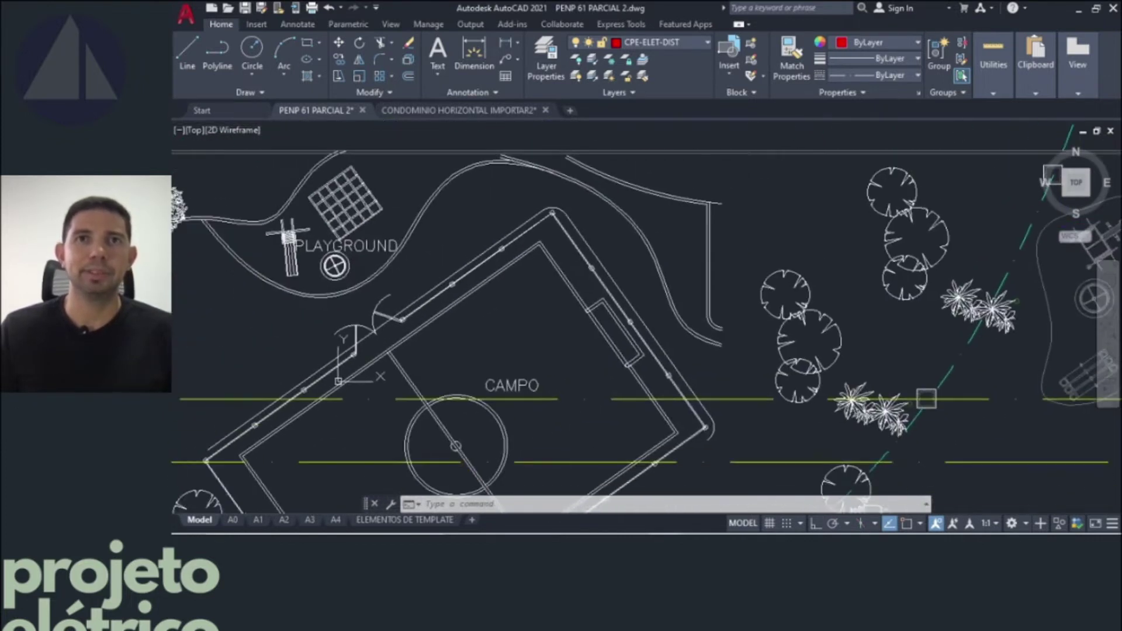
pyautogui.moveTo(384, 389); pyautogui.dragTo(783, 140, button='middle')
pyautogui.moveTo(572, 263); pyautogui.dragTo(643, 223, button='middle')
pyautogui.scroll(-2, 643, 222)
pyautogui.scroll(4, 636, 311)
pyautogui.scroll(-5, 637, 311)
pyautogui.scroll(-2, 633, 313)
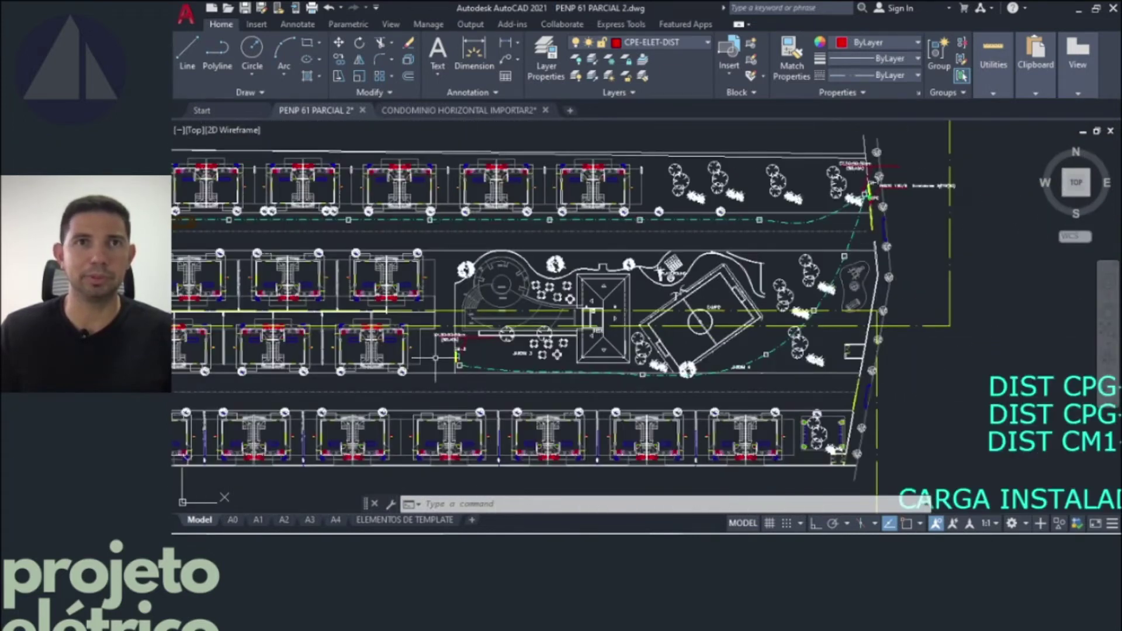
pyautogui.scroll(5, 436, 360)
pyautogui.scroll(5, 464, 350)
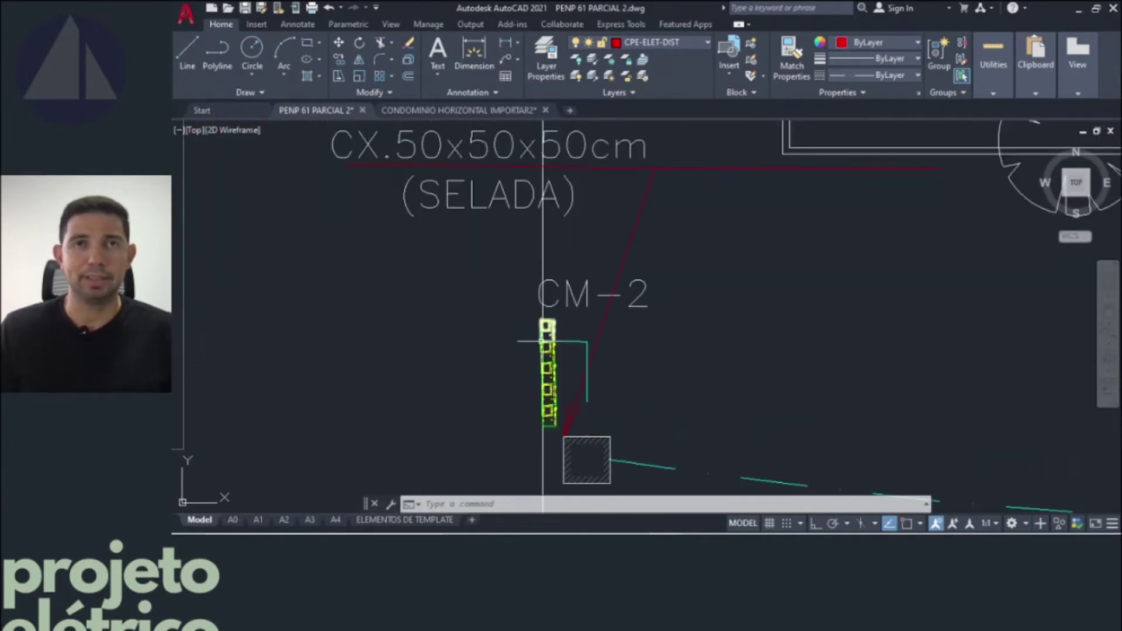
pyautogui.scroll(-4, 543, 341)
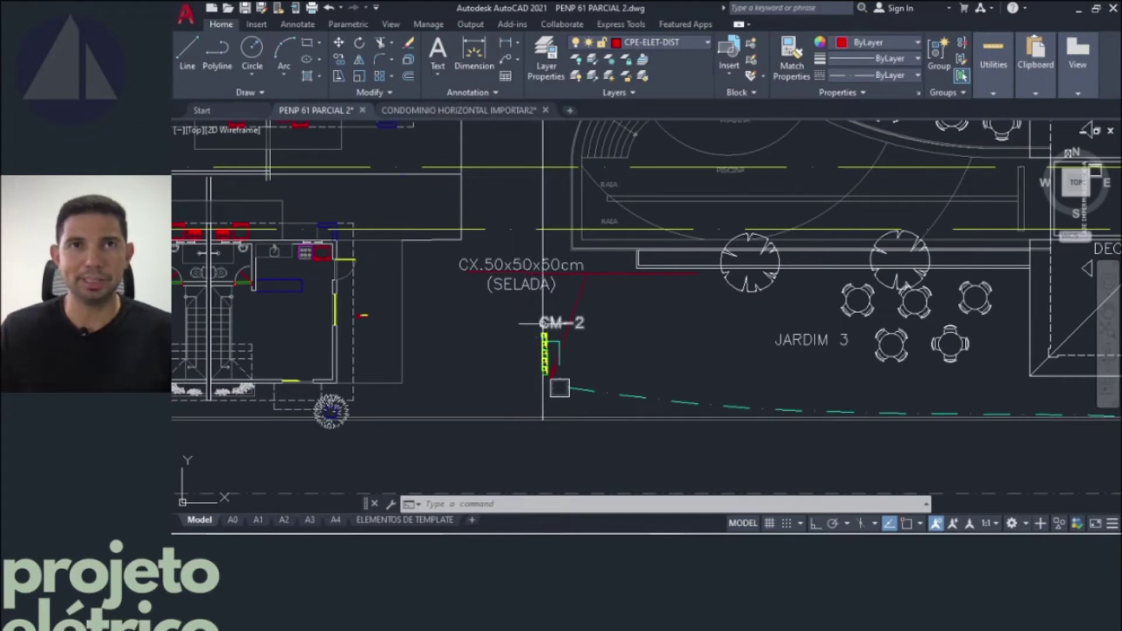
pyautogui.scroll(3, 543, 345)
pyautogui.scroll(-7, 542, 368)
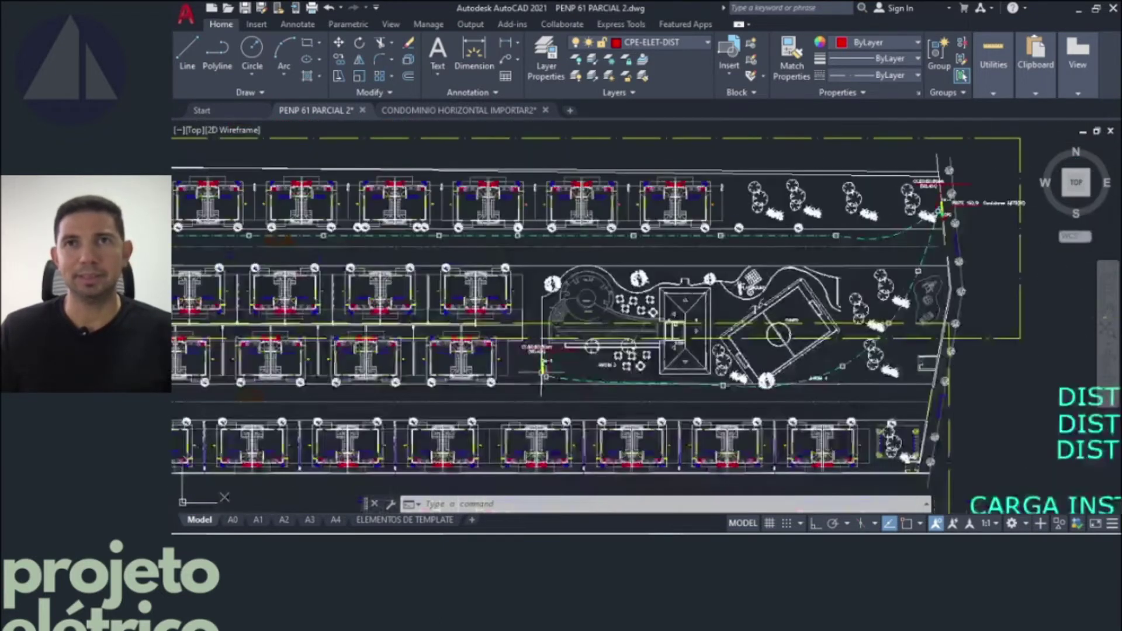
pyautogui.scroll(3, 939, 206)
pyautogui.scroll(2, 888, 199)
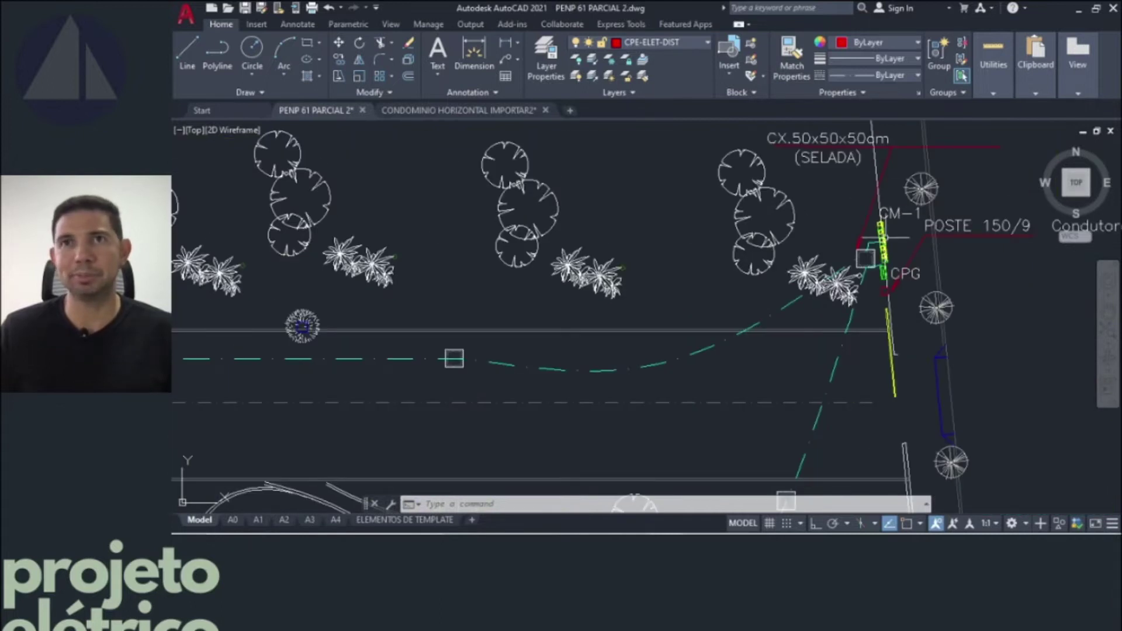
pyautogui.scroll(3, 894, 286)
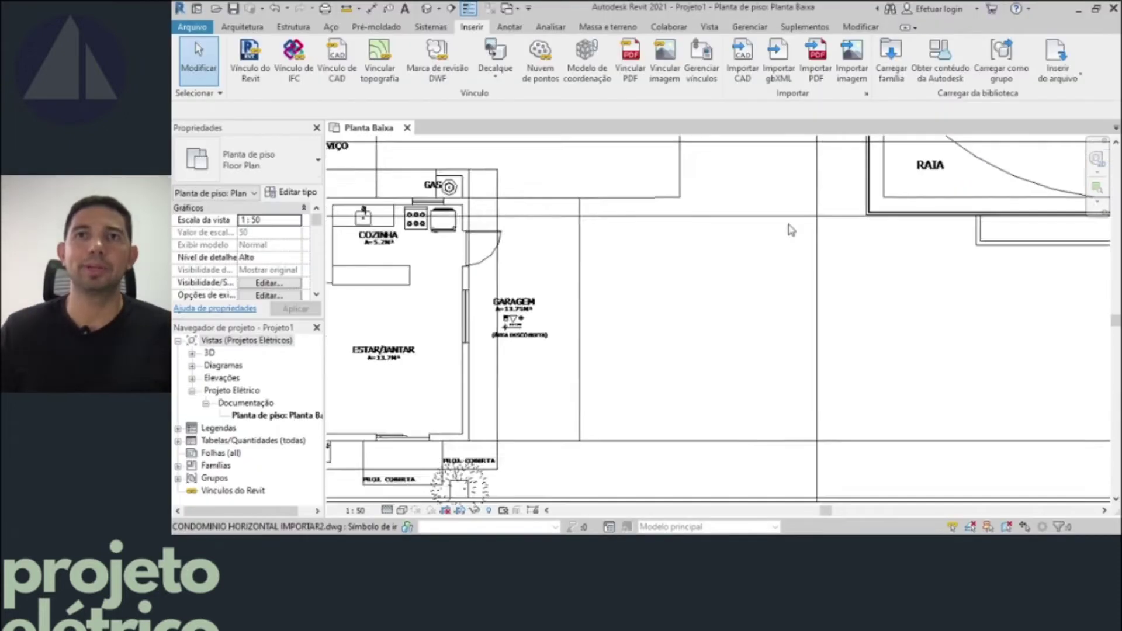
# - Expand 3D > Trabalho in the Project Browser and open Vista 3D: 3D
pyautogui.scroll(-10, 791, 230)
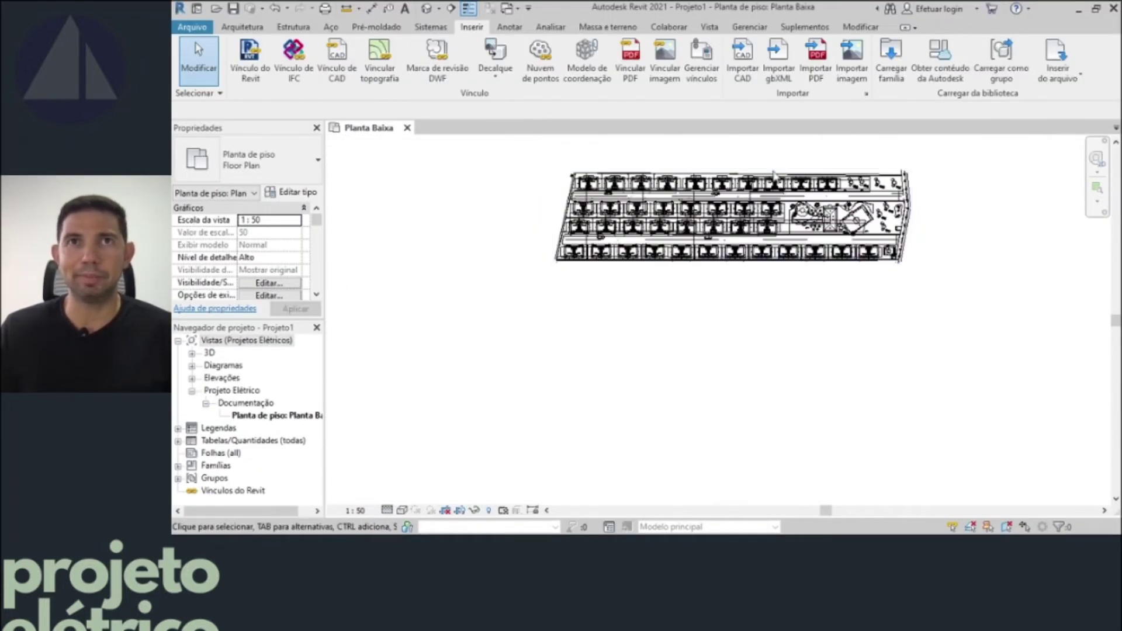
pyautogui.scroll(2, 779, 278)
pyautogui.scroll(1, 779, 278)
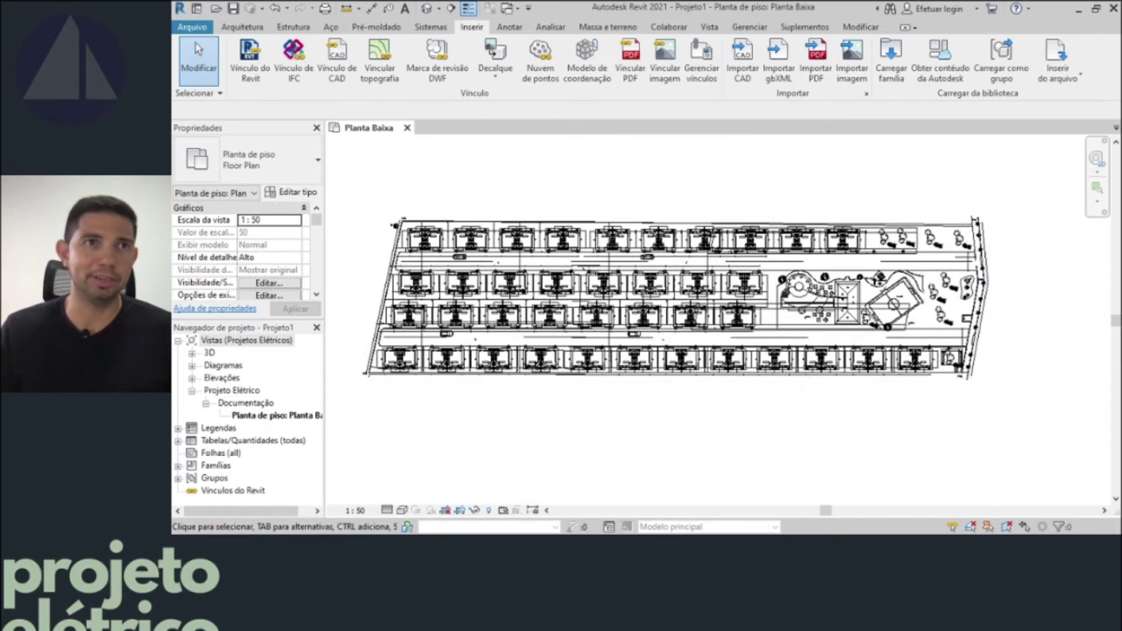
pyautogui.click(192, 353)
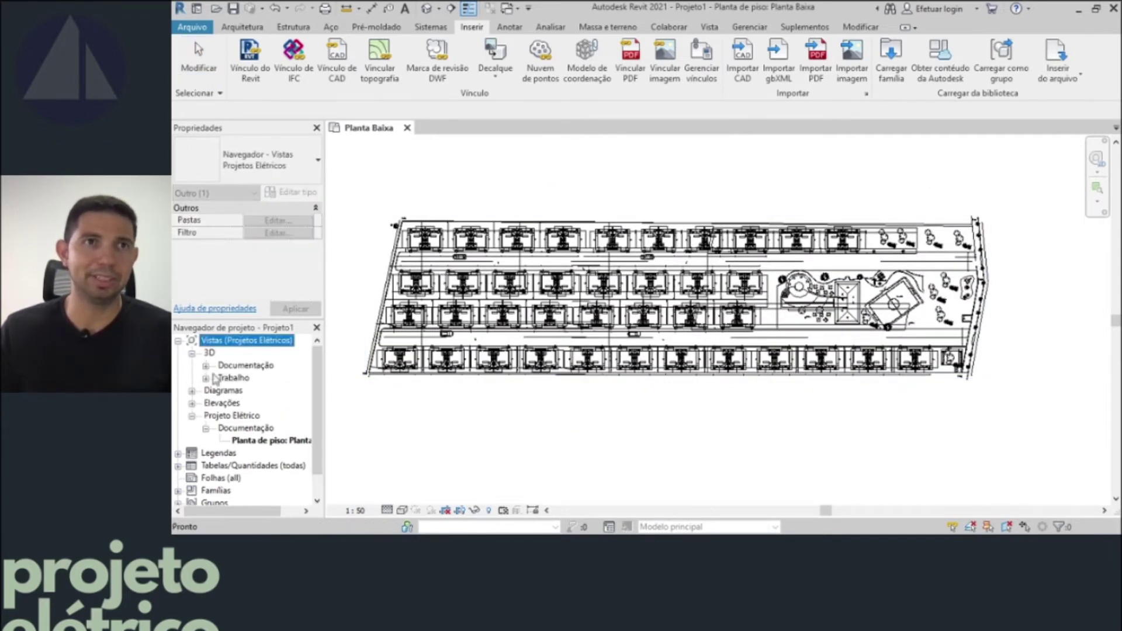
pyautogui.click(205, 379)
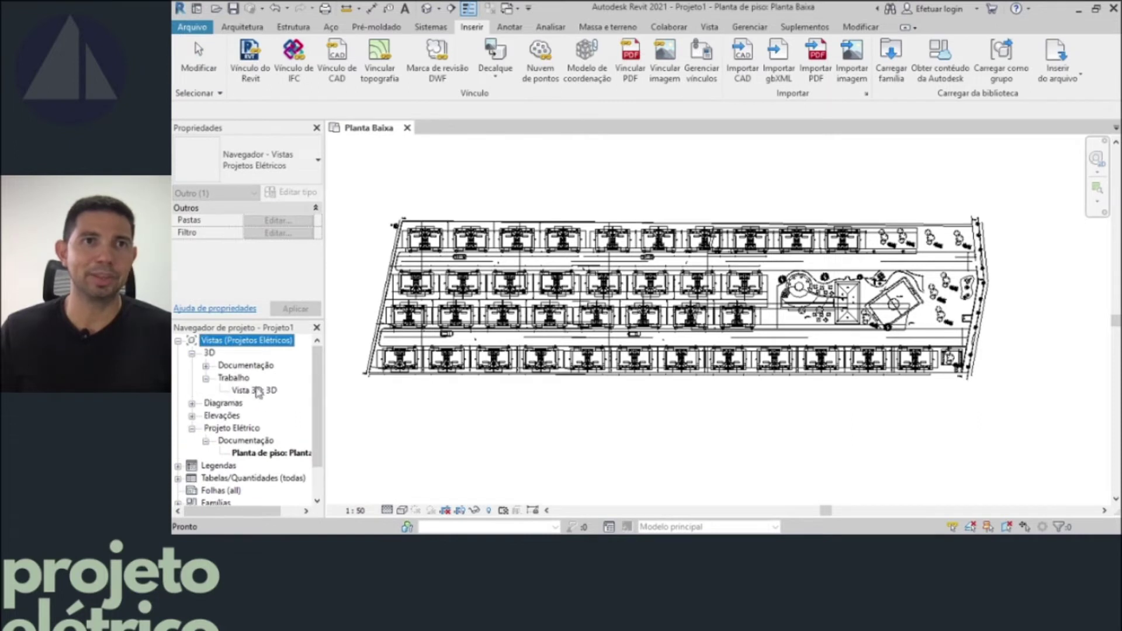
pyautogui.doubleClick(260, 391)
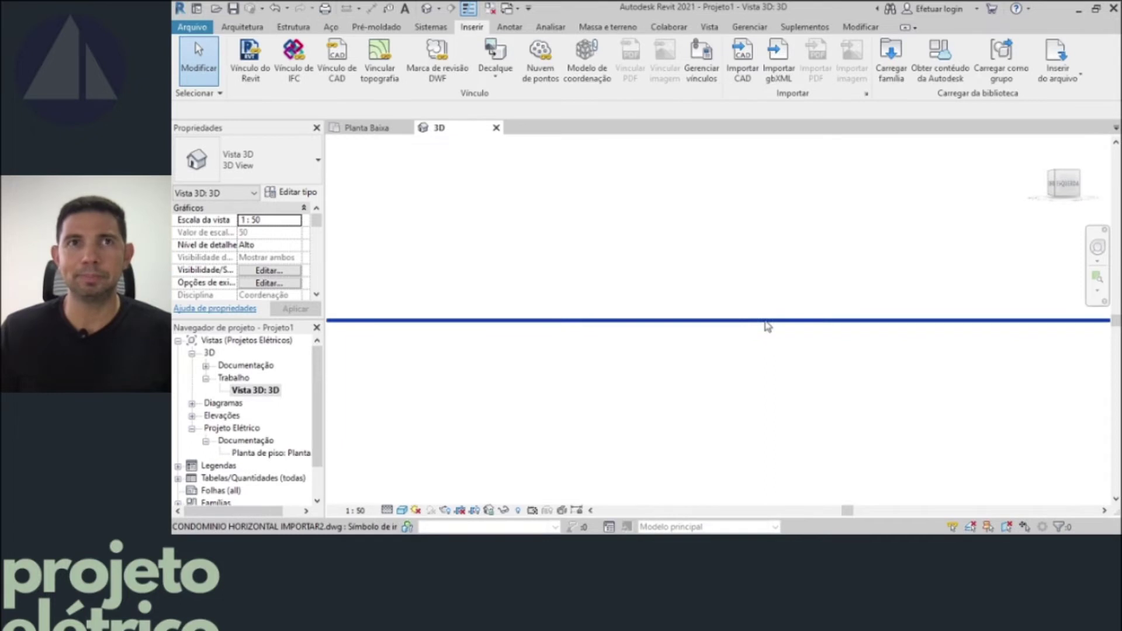
# - Orbit the 3D view to inspect the imported plan from tilted and edge-on angles
pyautogui.scroll(-4, 768, 326)
pyautogui.scroll(-1, 767, 325)
pyautogui.moveTo(714, 297)
pyautogui.keyDown('shift'); pyautogui.mouseDown(button='middle')
pyautogui.moveTo(719, 393)
pyautogui.moveTo(734, 409)
pyautogui.moveTo(753, 406)
pyautogui.mouseUp(button='middle'); pyautogui.keyUp('shift')
pyautogui.scroll(3, 760, 351)
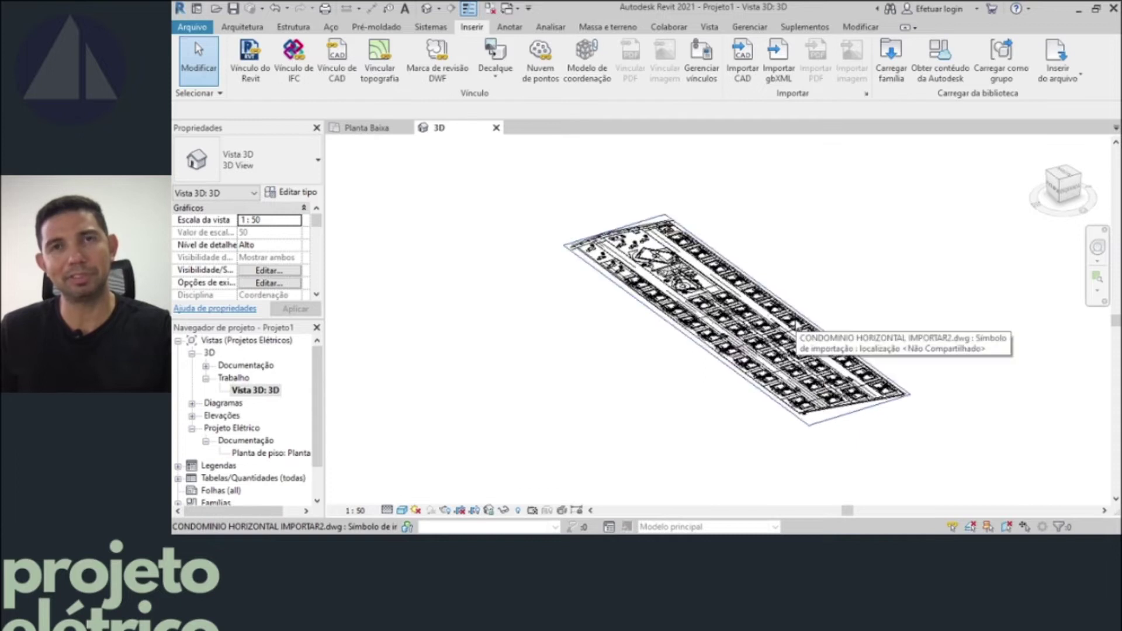
pyautogui.moveTo(627, 366)
pyautogui.keyDown('shift'); pyautogui.mouseDown(button='middle')
pyautogui.moveTo(651, 375)
pyautogui.moveTo(801, 351)
pyautogui.moveTo(959, 264)
pyautogui.mouseUp(button='middle'); pyautogui.keyUp('shift')
pyautogui.keyDown('shift'); pyautogui.moveTo(729, 350); pyautogui.dragTo(797, 451, button='middle'); pyautogui.keyUp('shift')
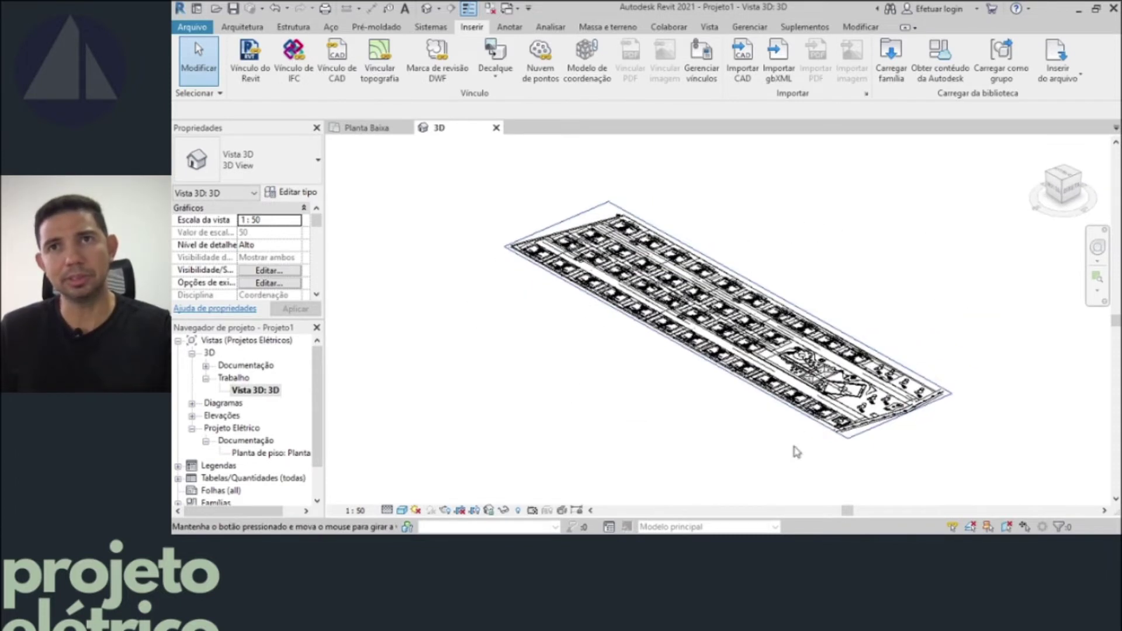
pyautogui.scroll(2, 842, 431)
pyautogui.scroll(1, 852, 447)
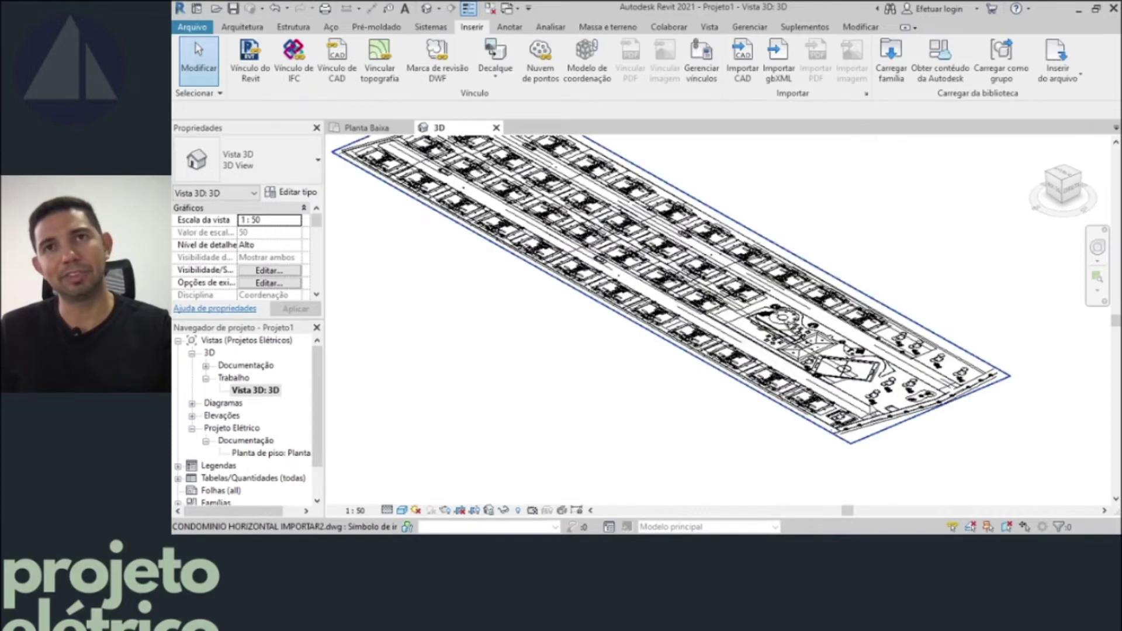
pyautogui.moveTo(791, 305); pyautogui.dragTo(823, 358, button='middle')
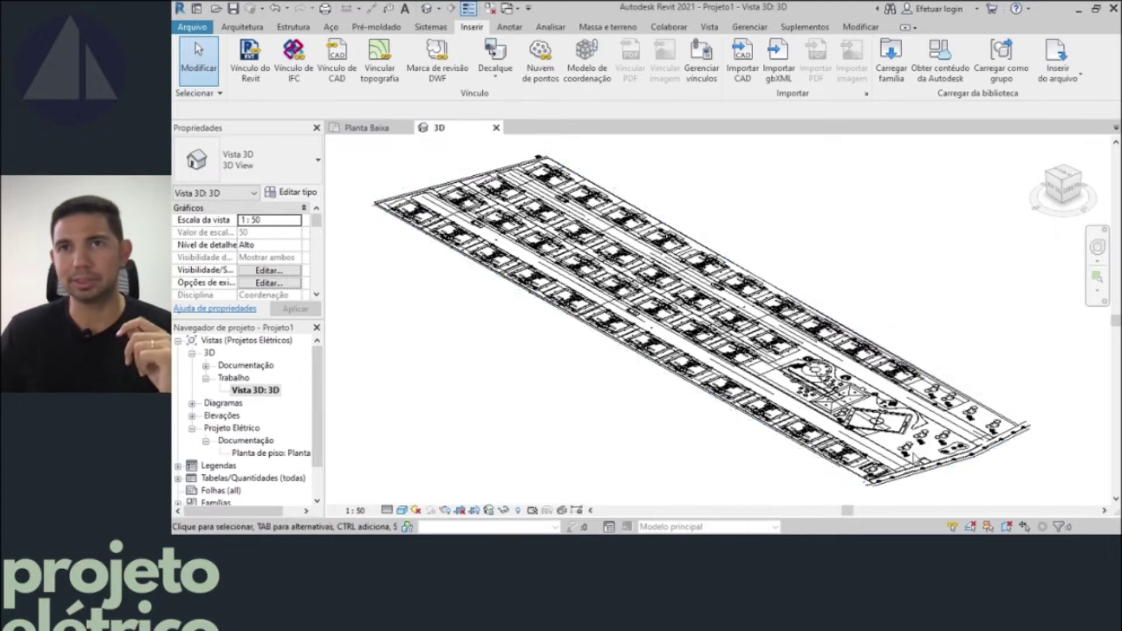
# - Pan and zoom the 3D view around the sports field
pyautogui.scroll(5, 865, 410)
pyautogui.scroll(2, 702, 350)
pyautogui.moveTo(563, 257); pyautogui.dragTo(665, 433, button='middle')
pyautogui.moveTo(554, 365); pyautogui.dragTo(671, 295, button='middle')
pyautogui.scroll(-2, 671, 296)
pyautogui.scroll(-3, 672, 298)
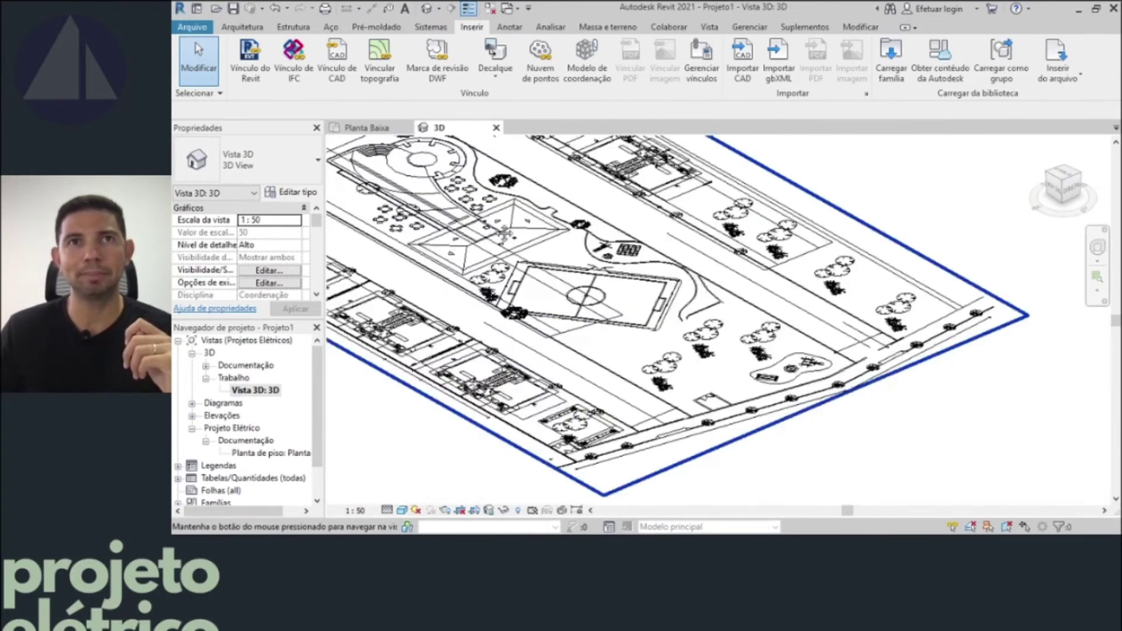
pyautogui.scroll(3, 737, 330)
pyautogui.scroll(2, 741, 334)
pyautogui.scroll(-5, 742, 334)
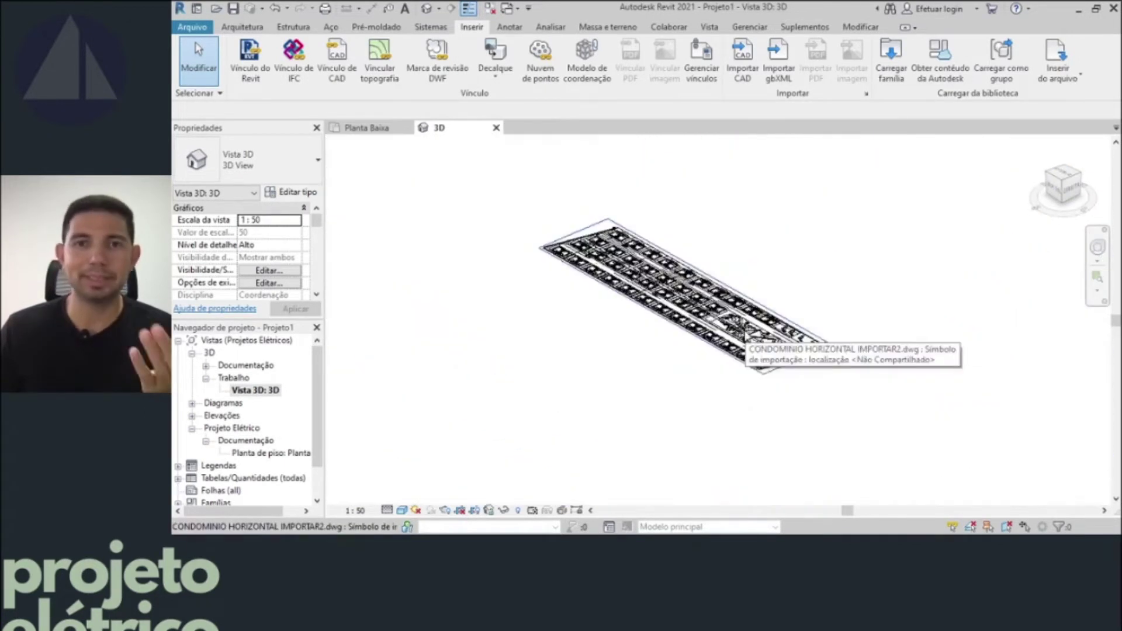
pyautogui.scroll(2, 745, 339)
pyautogui.scroll(-2, 701, 292)
pyautogui.scroll(2, 673, 246)
pyautogui.scroll(2, 702, 263)
pyautogui.scroll(1, 672, 274)
pyautogui.scroll(2, 646, 282)
pyautogui.scroll(1, 673, 304)
pyautogui.scroll(1, 695, 327)
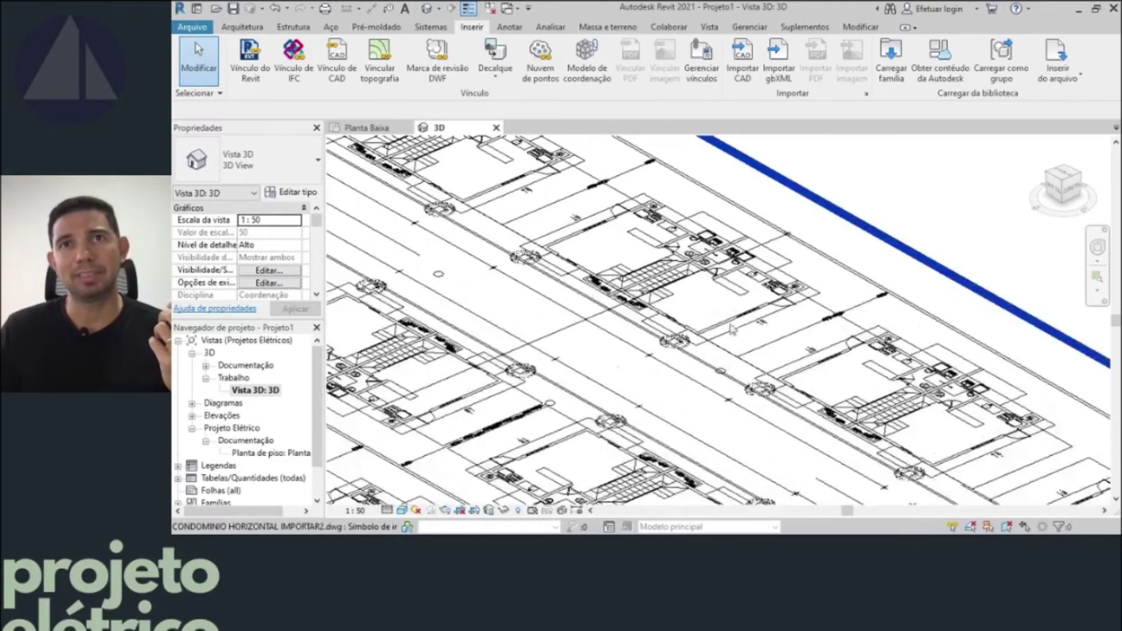
pyautogui.scroll(1, 705, 342)
pyautogui.scroll(1, 769, 283)
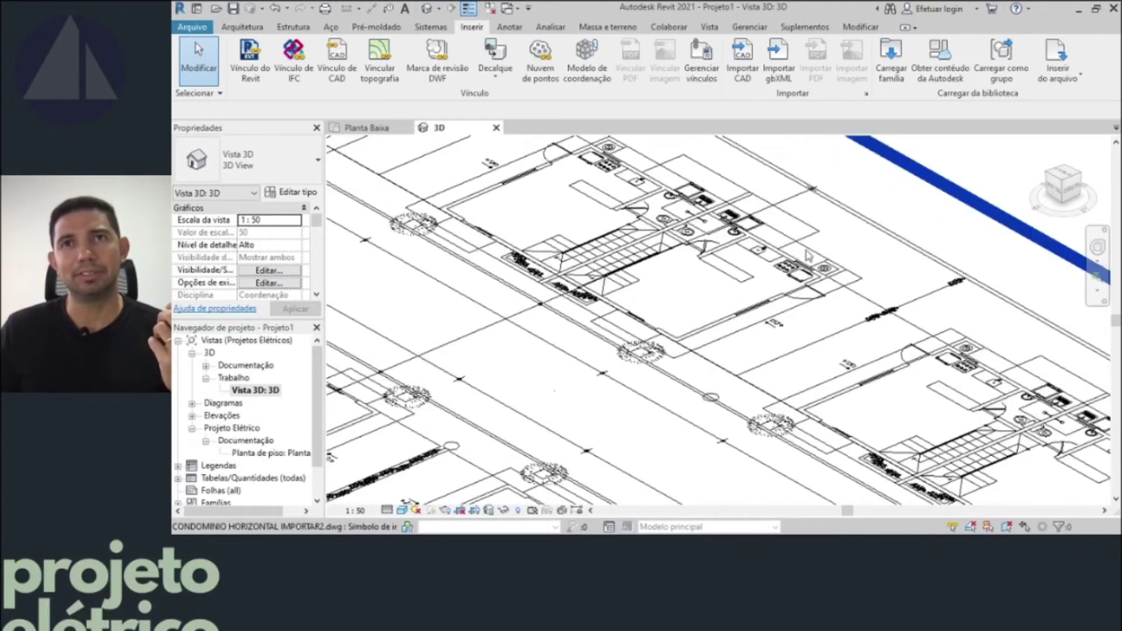
pyautogui.scroll(-1, 760, 263)
pyautogui.scroll(-1, 797, 240)
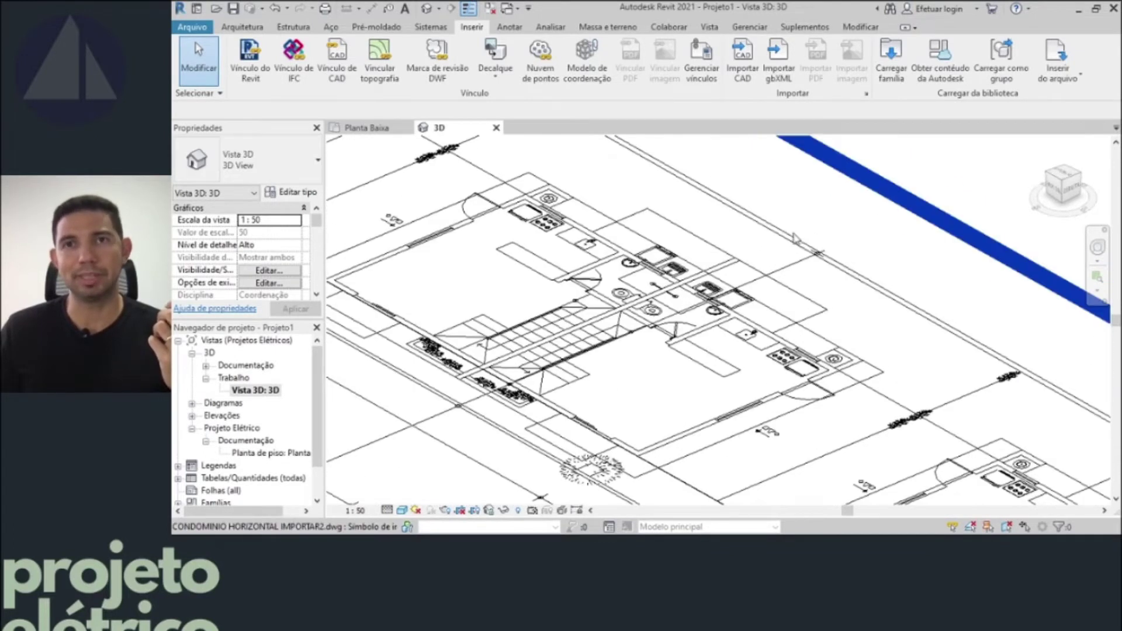
pyautogui.scroll(-4, 760, 263)
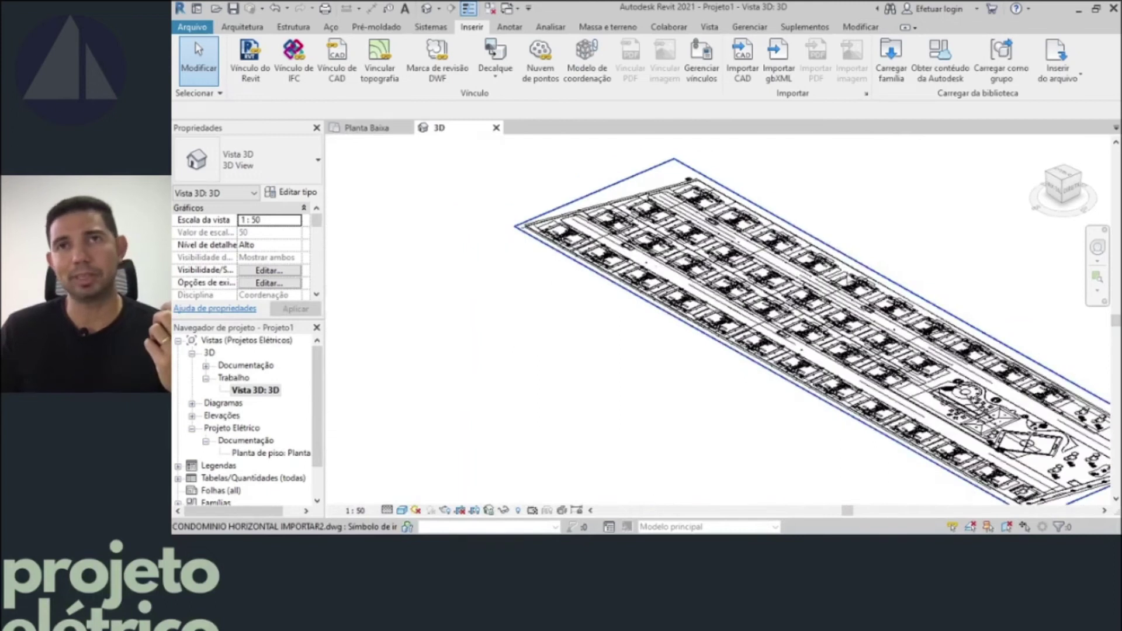
# - Pan the 3D view to inspect the condominium's right end
pyautogui.moveTo(885, 317); pyautogui.dragTo(705, 313, button='middle')
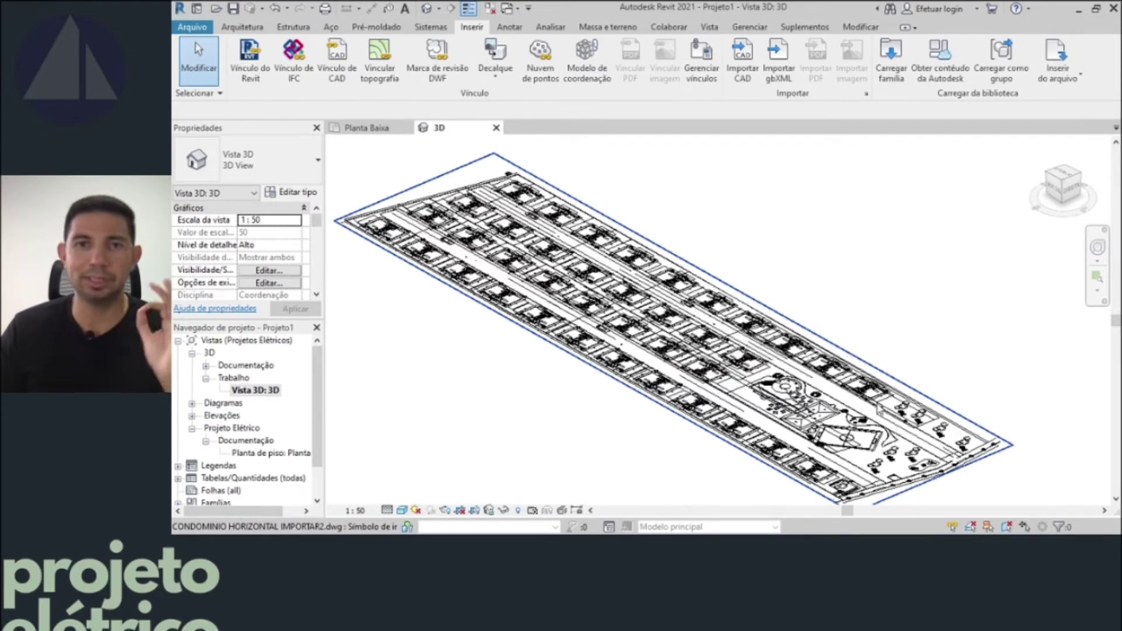
pyautogui.moveTo(949, 453); pyautogui.dragTo(895, 387, button='middle')
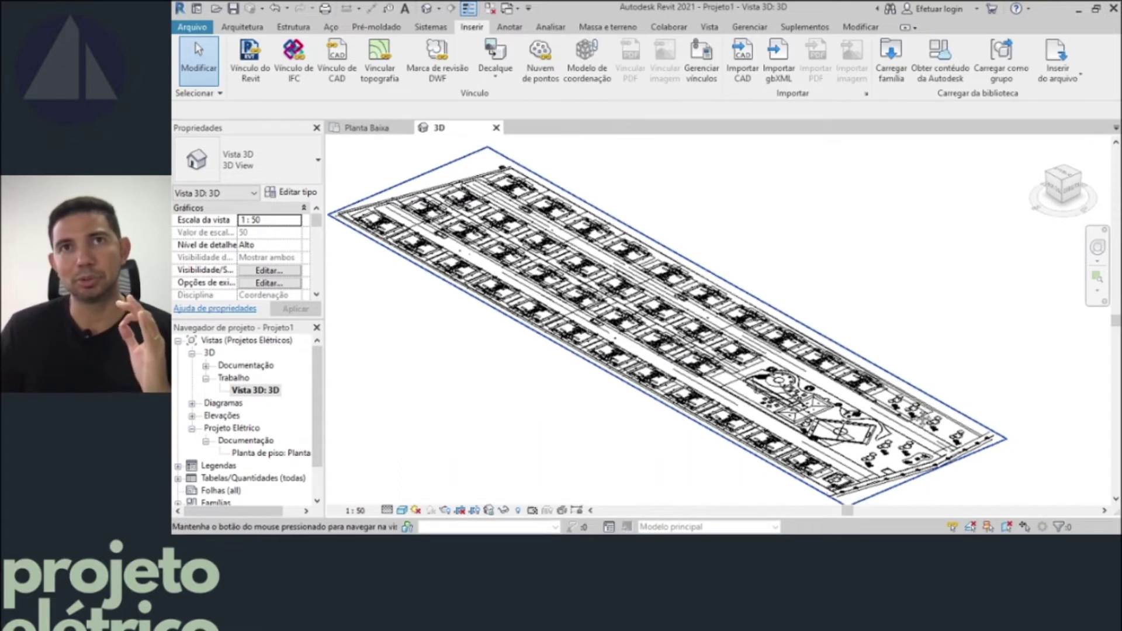
pyautogui.scroll(1, 893, 387)
pyautogui.scroll(-2, 888, 386)
pyautogui.scroll(3, 881, 385)
pyautogui.scroll(1, 881, 384)
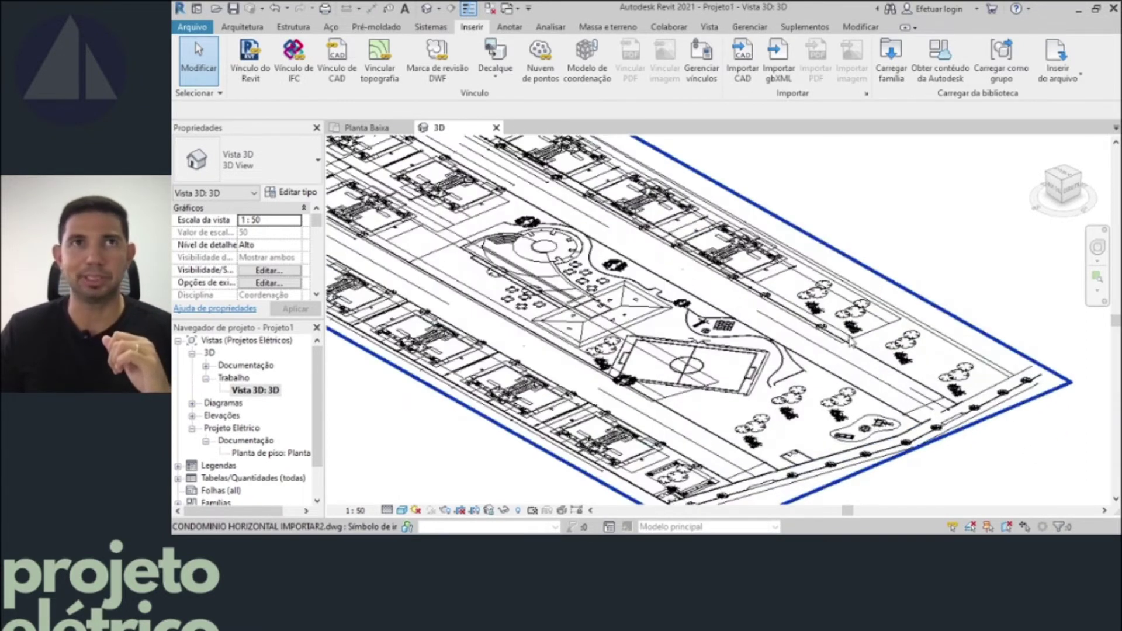
pyautogui.scroll(-4, 851, 342)
# - Return to the Planta Baixa floor plan and zoom in near post P14
pyautogui.click(369, 128)
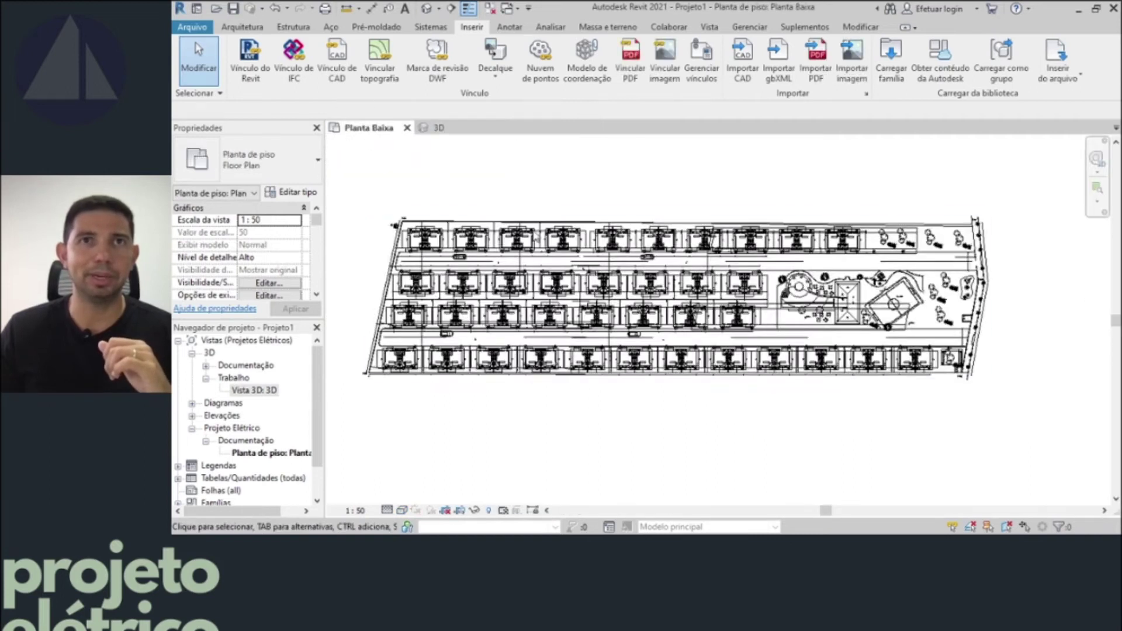
pyautogui.scroll(-2, 1002, 234)
pyautogui.scroll(5, 649, 228)
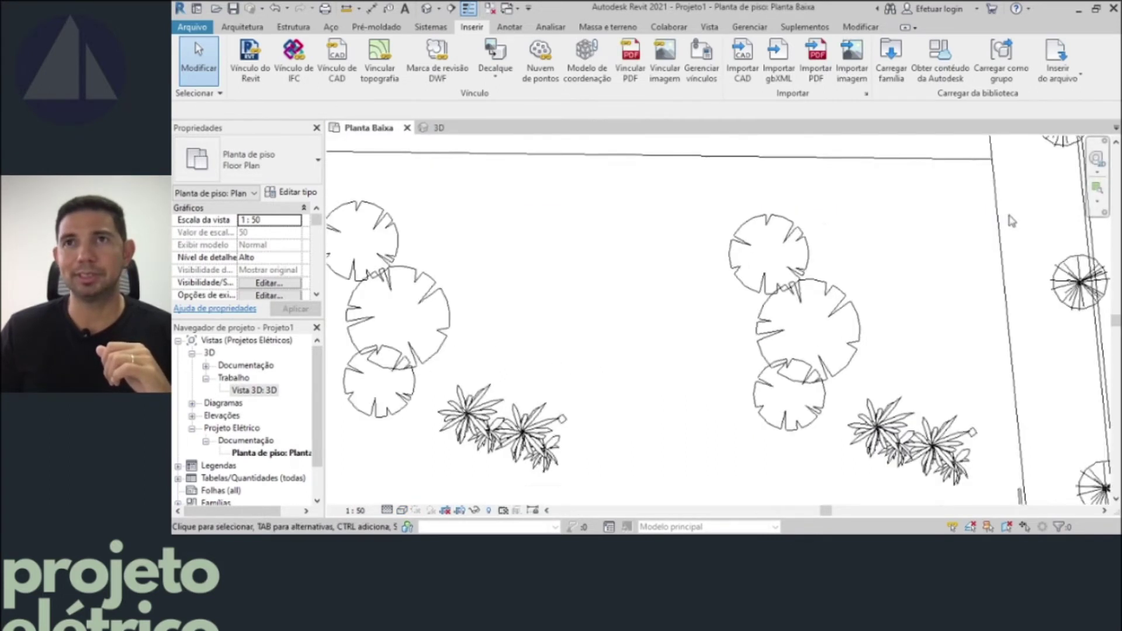
pyautogui.scroll(2, 655, 229)
pyautogui.scroll(-2, 646, 227)
pyautogui.scroll(2, 645, 227)
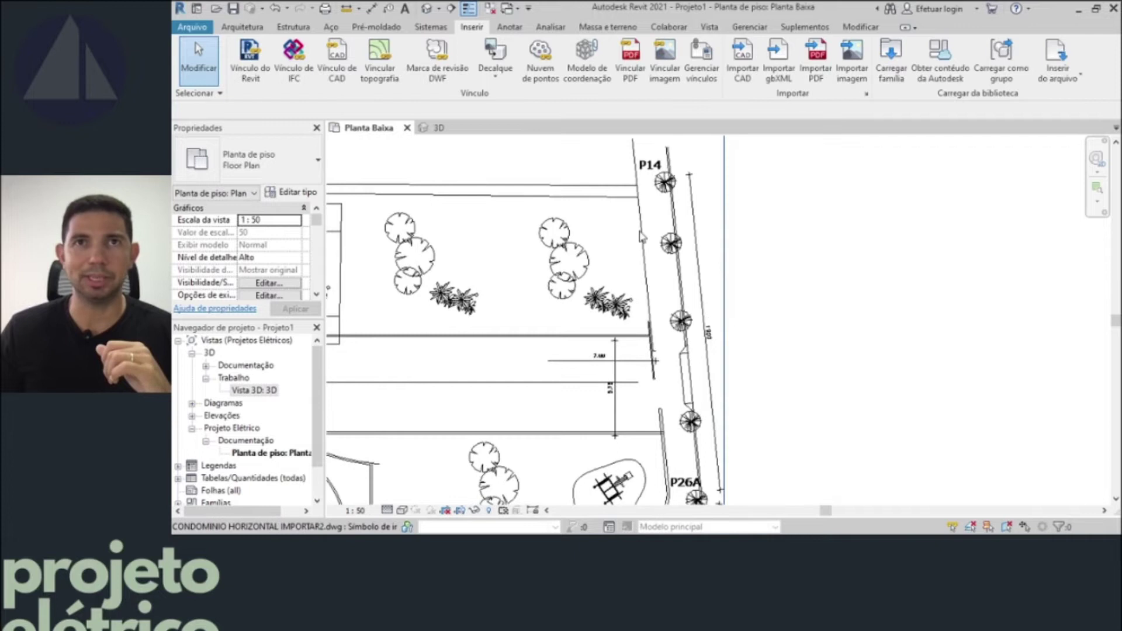
pyautogui.click(241, 28)
pyautogui.click(249, 76)
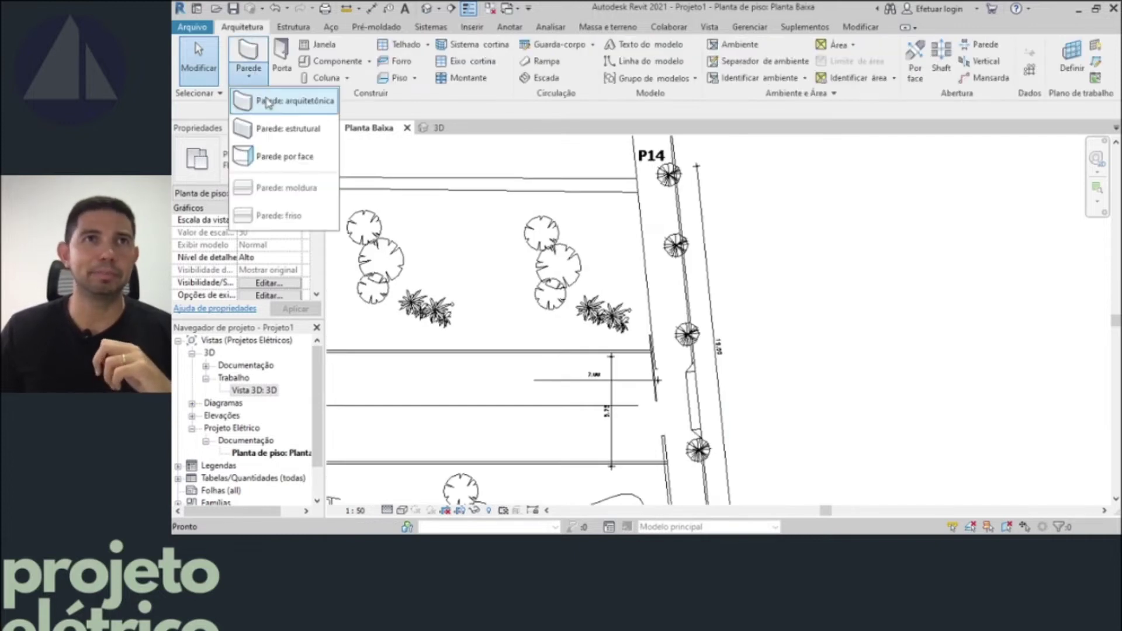
# - Start an architectural wall using the Generic - 150mm type
pyautogui.click(283, 114)
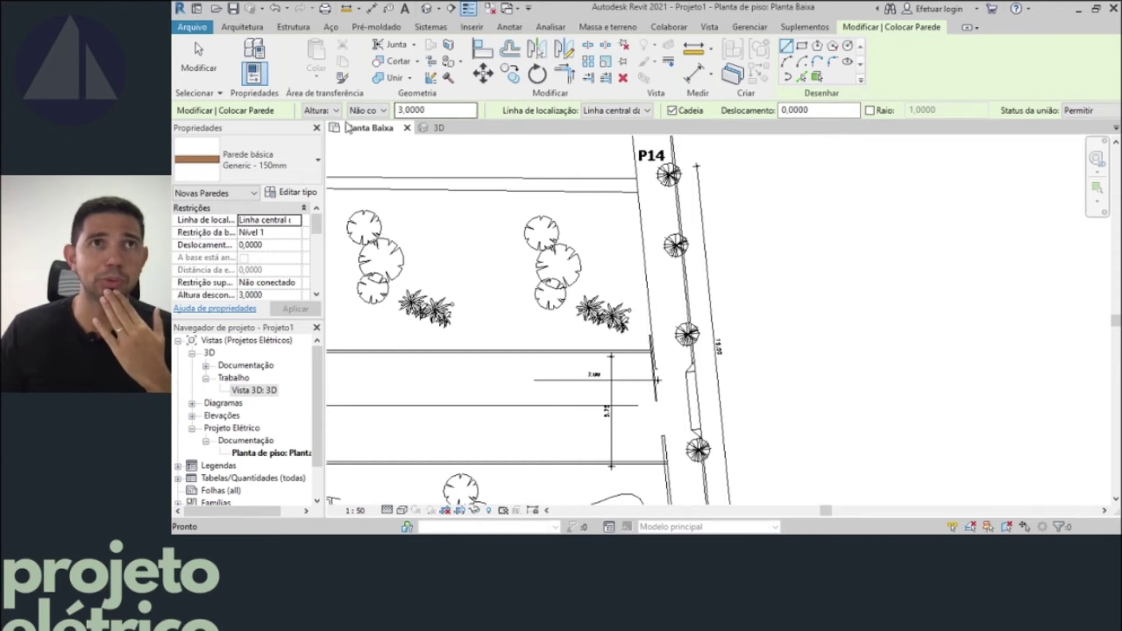
pyautogui.click(317, 156)
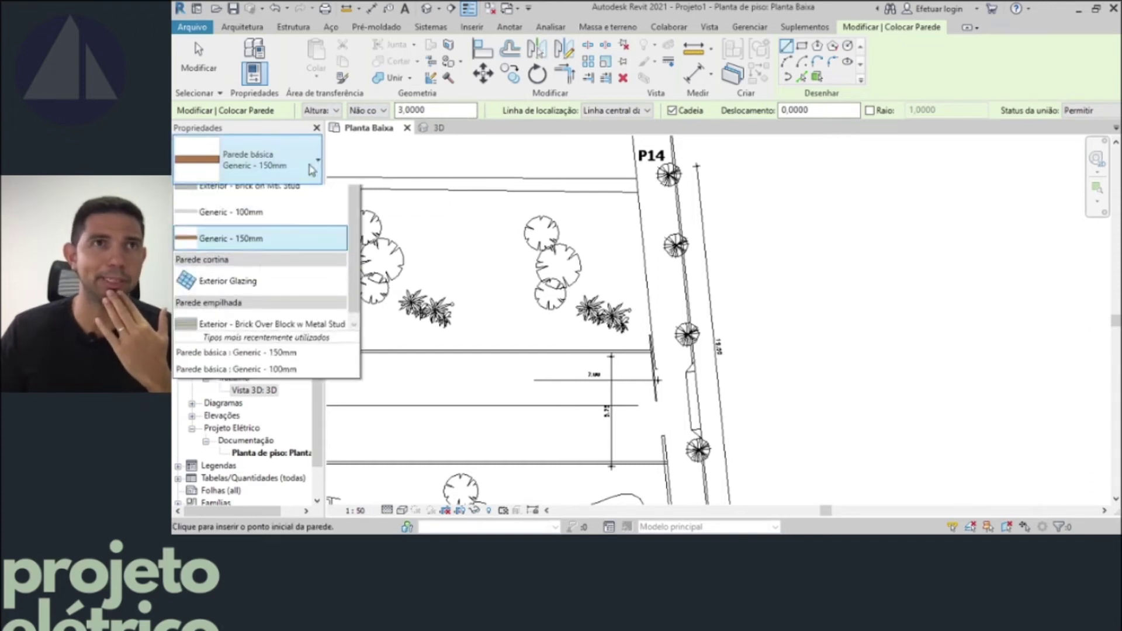
pyautogui.click(238, 312)
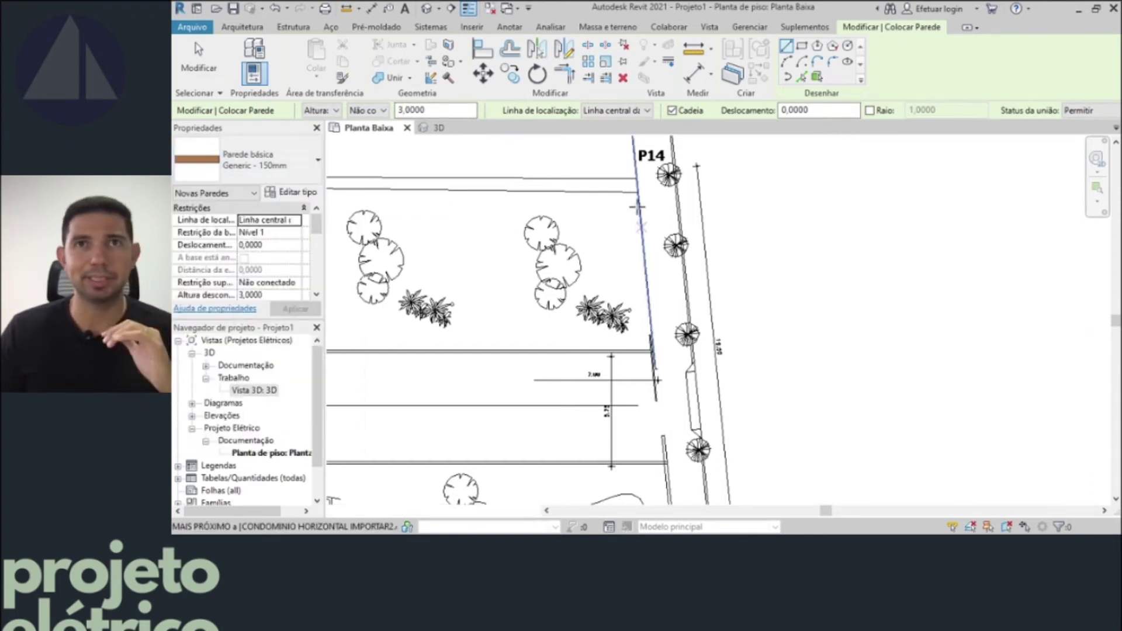
pyautogui.scroll(-2, 638, 196)
pyautogui.scroll(1, 638, 195)
pyautogui.scroll(2, 638, 196)
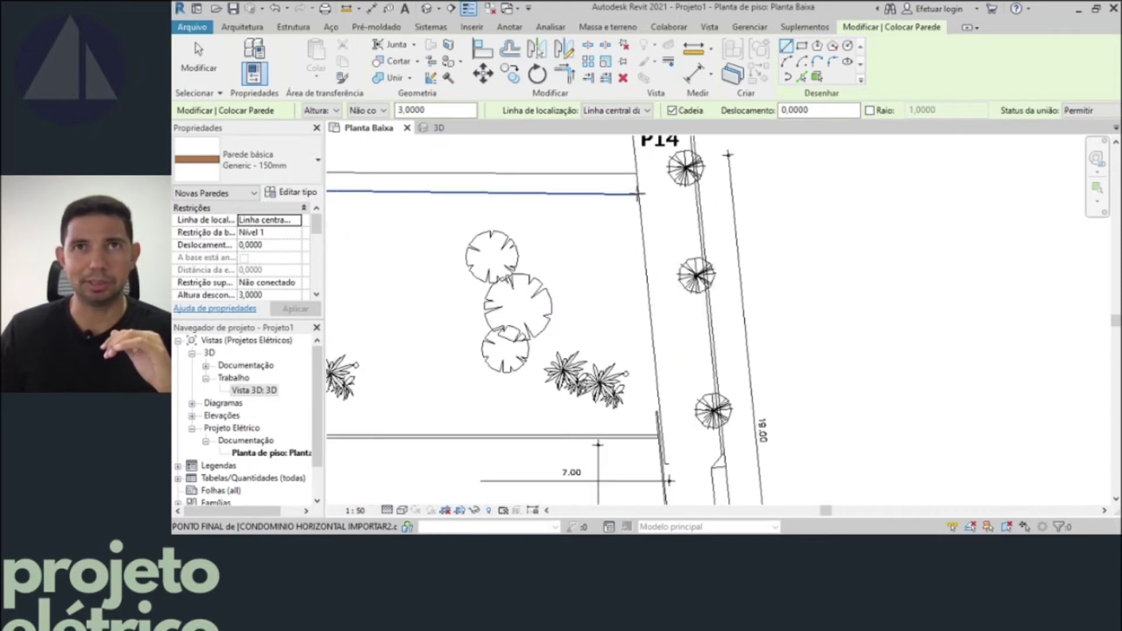
pyautogui.scroll(2, 640, 204)
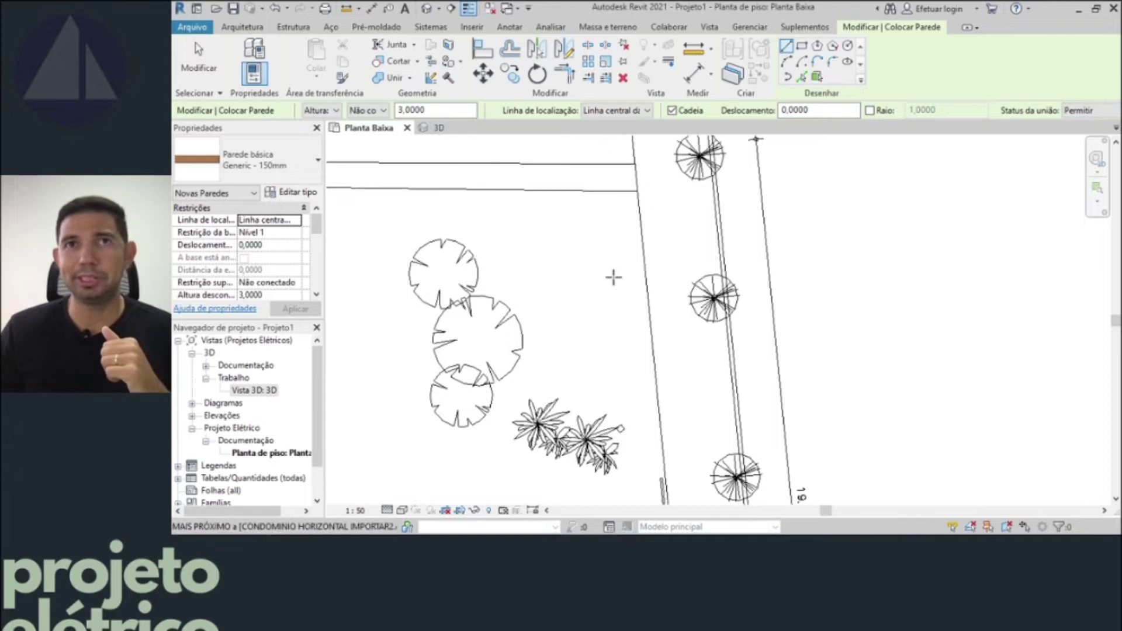
# - Trace the wall along the CAD boundary from near P14 to the lower horizontal line
pyautogui.click(639, 194)
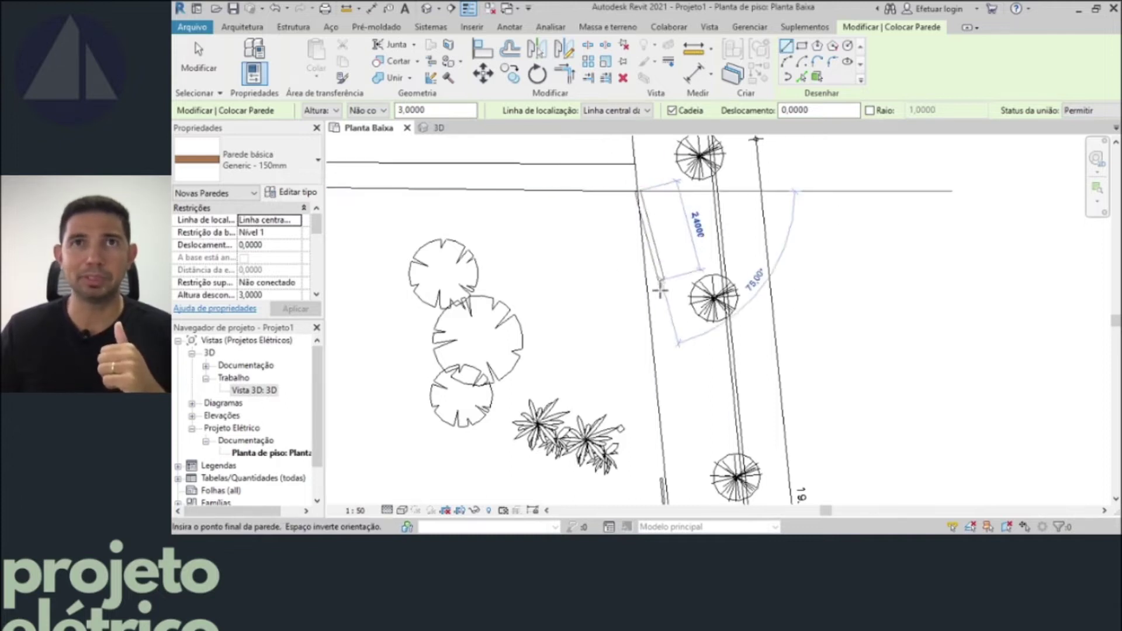
pyautogui.scroll(3, 667, 263)
pyautogui.moveTo(666, 250); pyautogui.dragTo(666, 228, button='middle')
pyautogui.scroll(2, 663, 263)
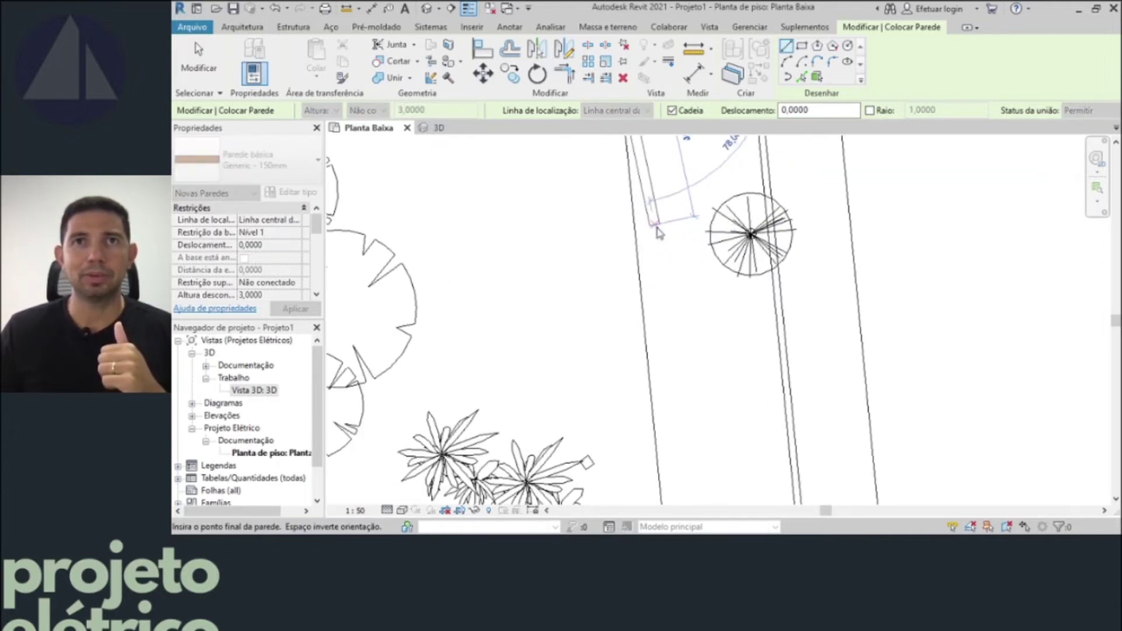
pyautogui.scroll(-4, 661, 351)
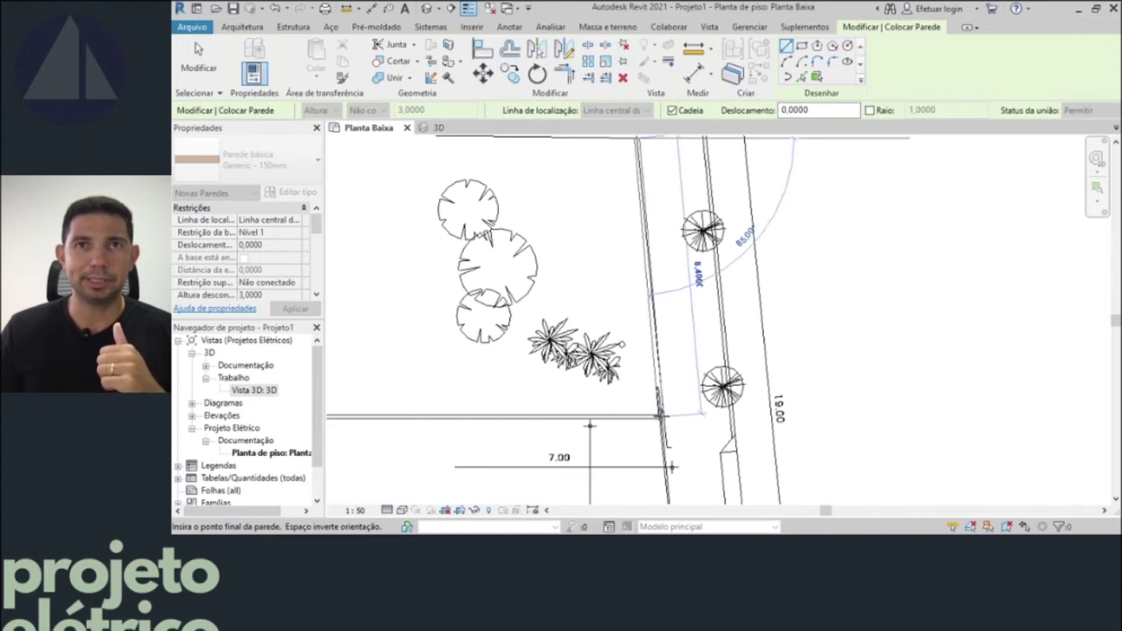
pyautogui.click(660, 416)
pyautogui.press('Escape')
pyautogui.press('Escape')
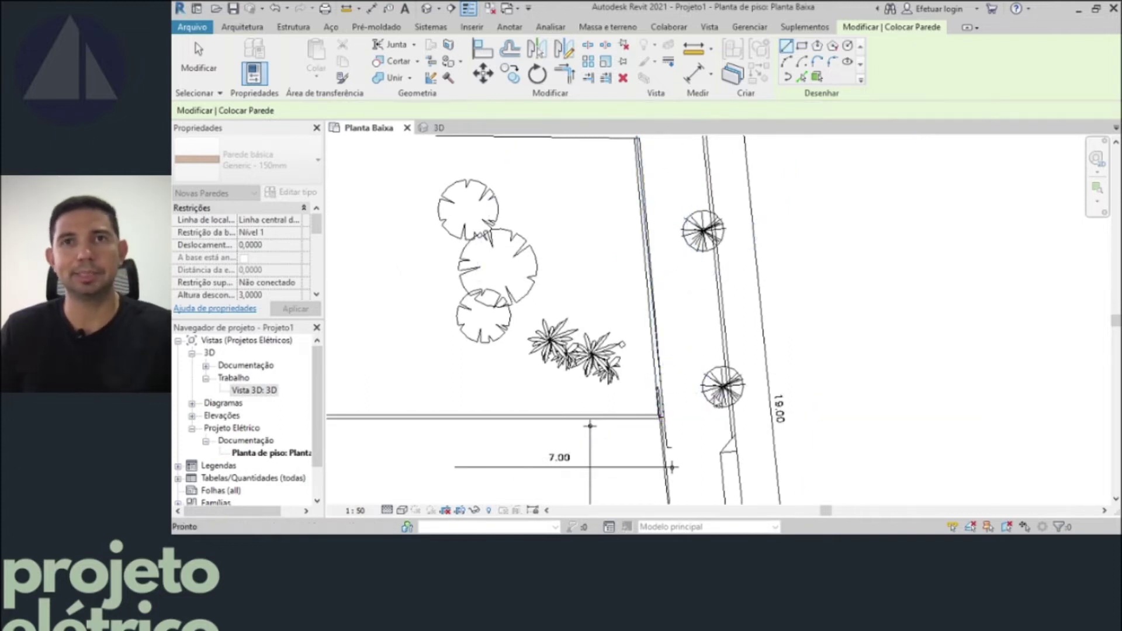
pyautogui.press('Escape')
pyautogui.press('Escape')
# - Zoom around the JARDIM 3 area and start another wall via Arquitetura > Parede
pyautogui.scroll(-2, 655, 231)
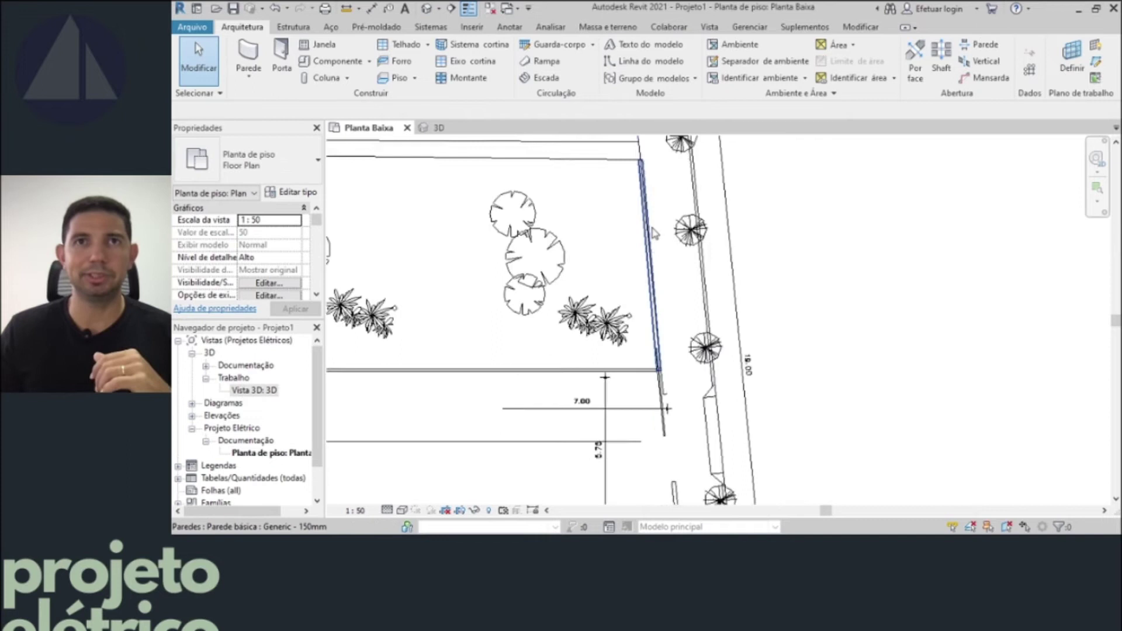
pyautogui.scroll(-5, 655, 230)
pyautogui.scroll(3, 588, 261)
pyautogui.scroll(2, 588, 261)
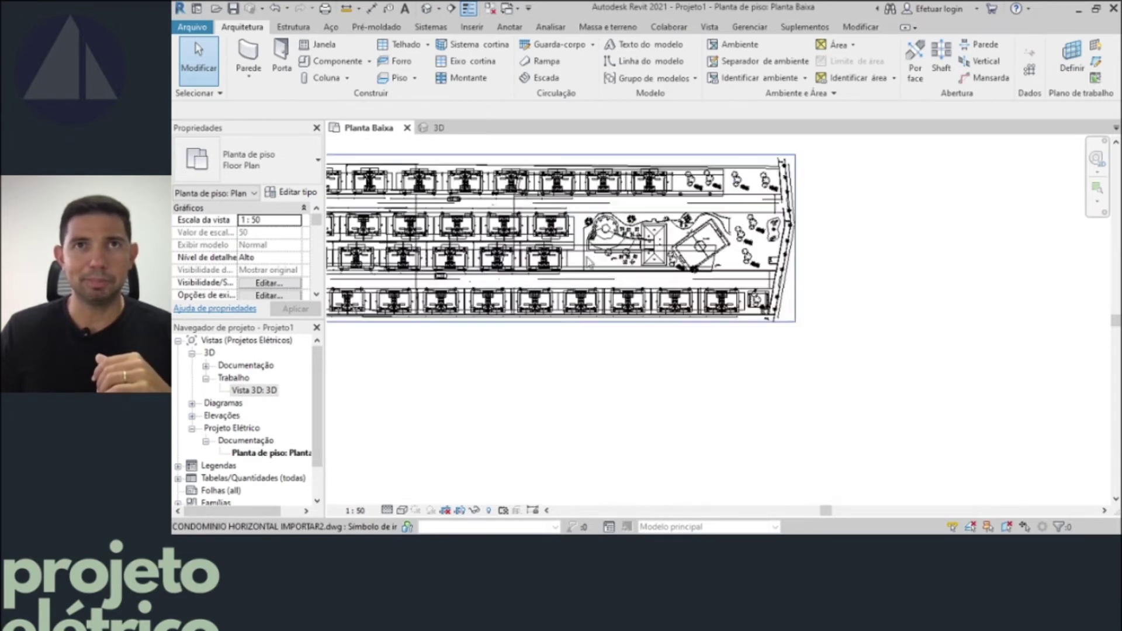
pyautogui.scroll(2, 588, 262)
pyautogui.scroll(3, 584, 266)
pyautogui.scroll(1, 582, 269)
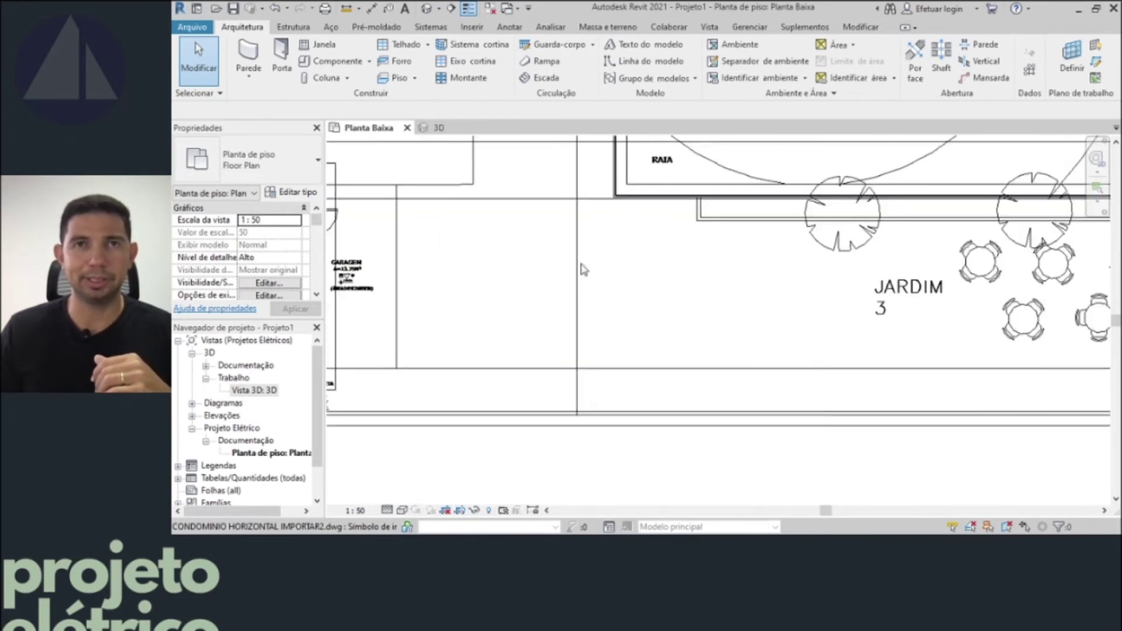
pyautogui.scroll(1, 574, 269)
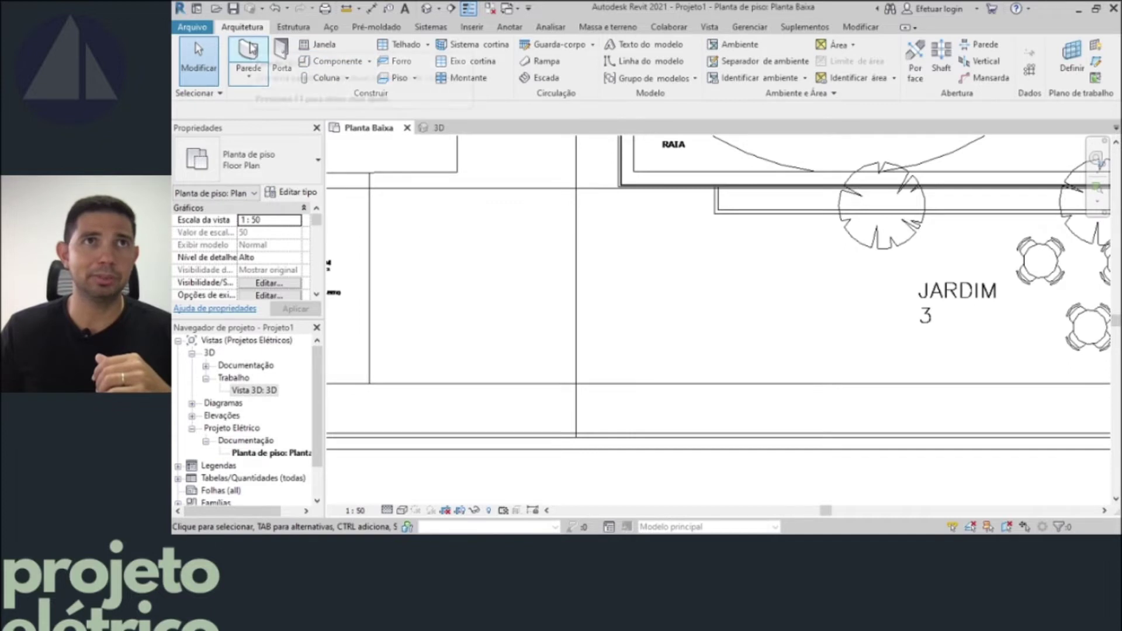
pyautogui.click(249, 61)
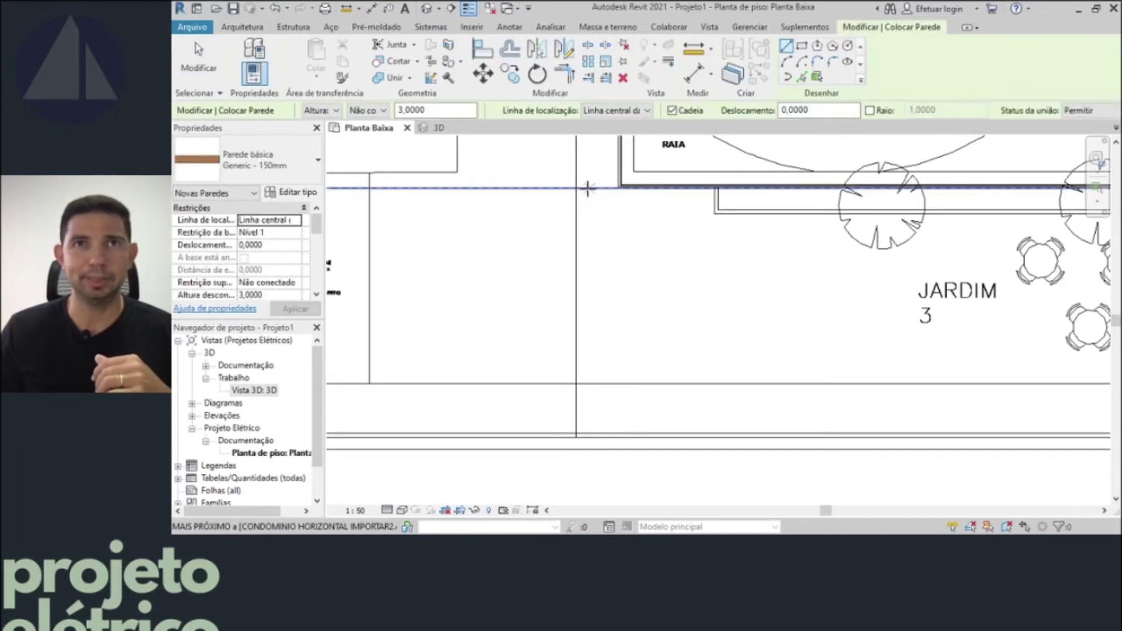
# - Draw a vertical wall up from the lower boundary line and stretch it to about 5.1 m
pyautogui.click(576, 290)
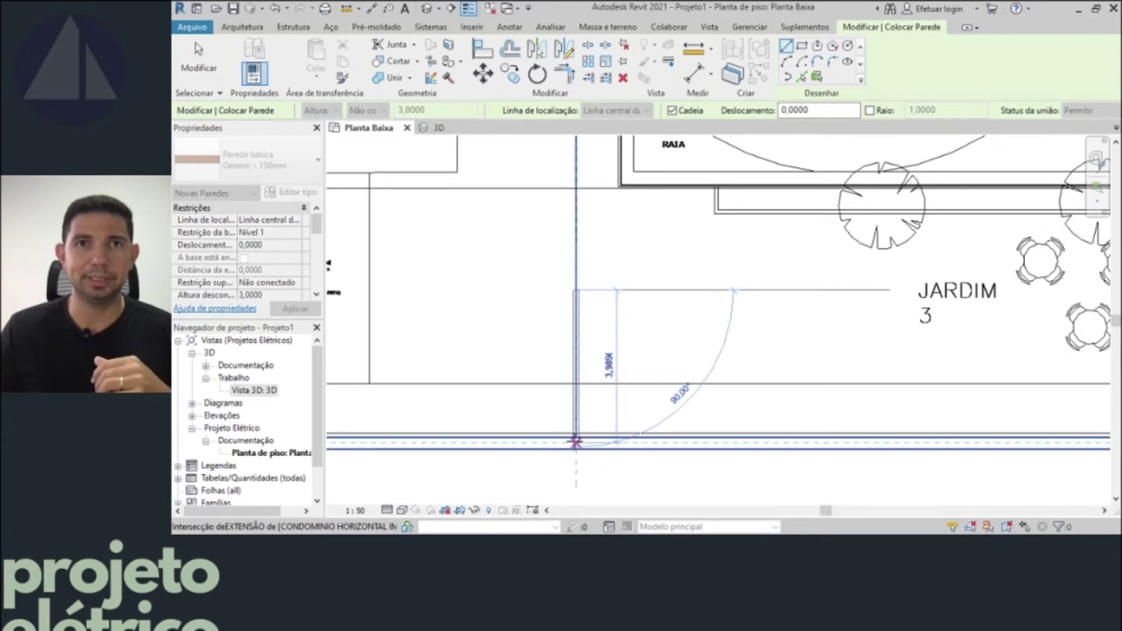
pyautogui.click(574, 435)
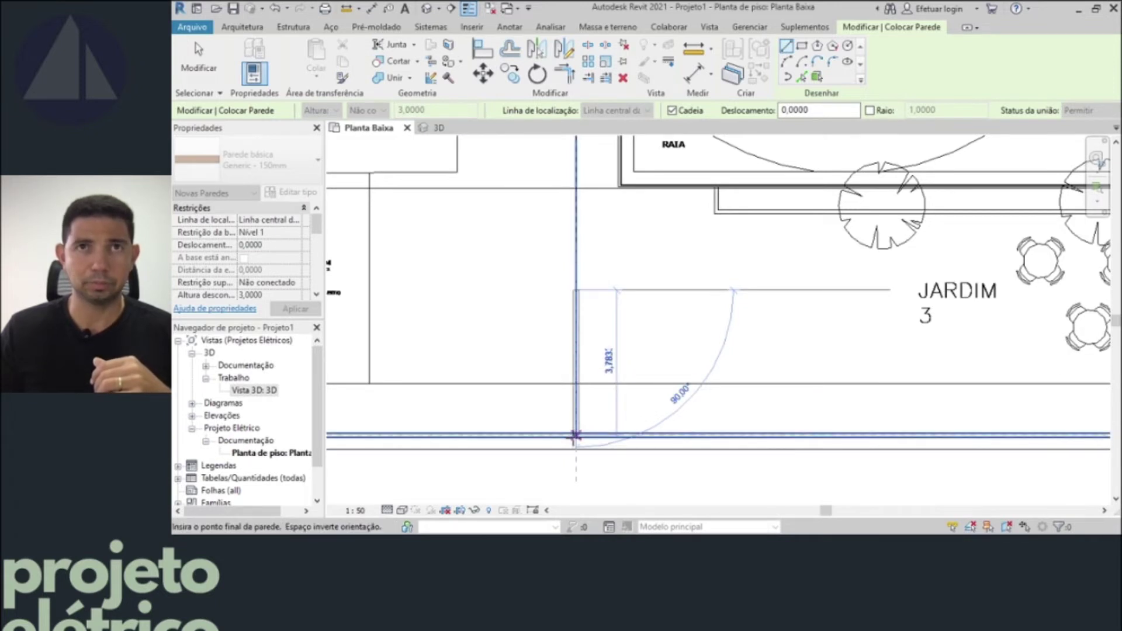
pyautogui.press('Escape')
pyautogui.press('Escape')
pyautogui.click(577, 307)
pyautogui.moveTo(577, 295); pyautogui.dragTo(577, 240)
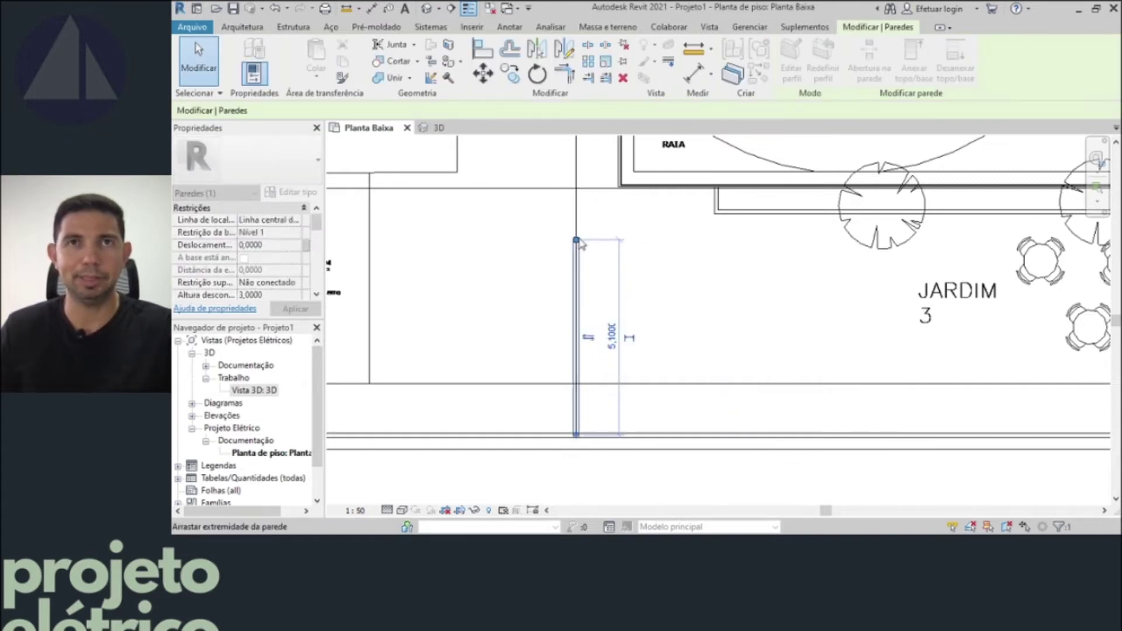
pyautogui.click(593, 244)
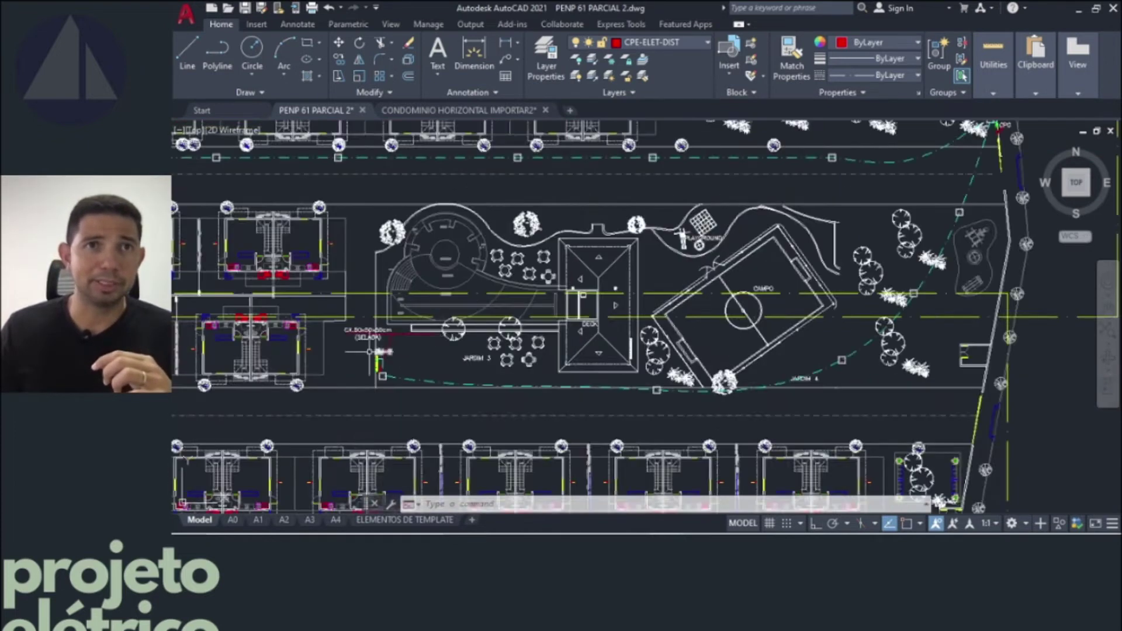
pyautogui.scroll(4, 370, 352)
pyautogui.scroll(3, 405, 365)
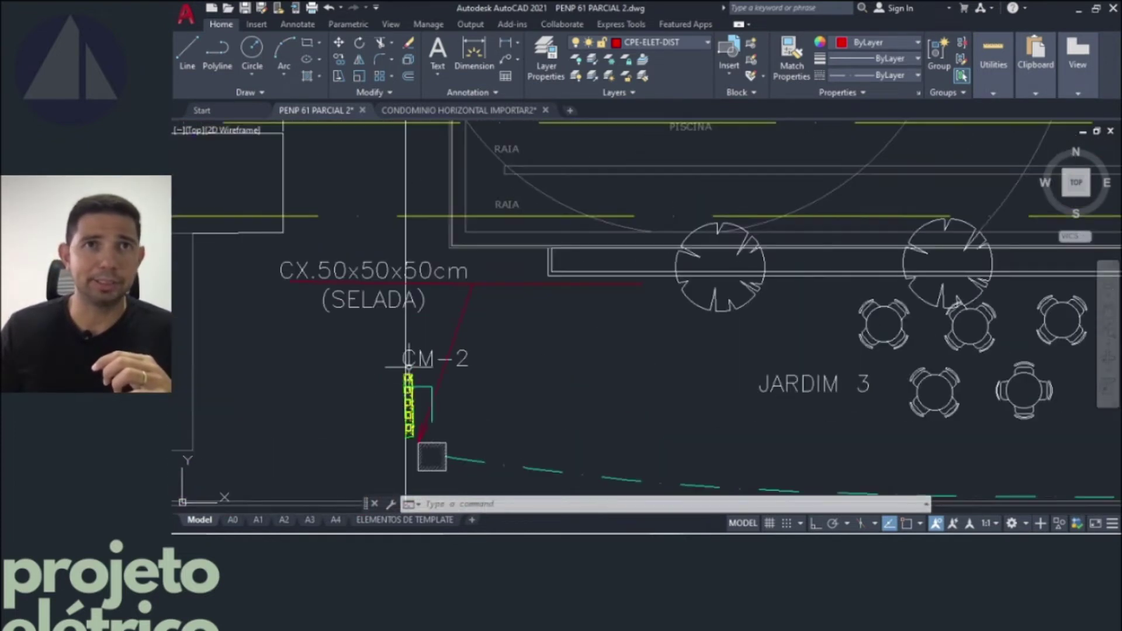
pyautogui.scroll(-8, 411, 330)
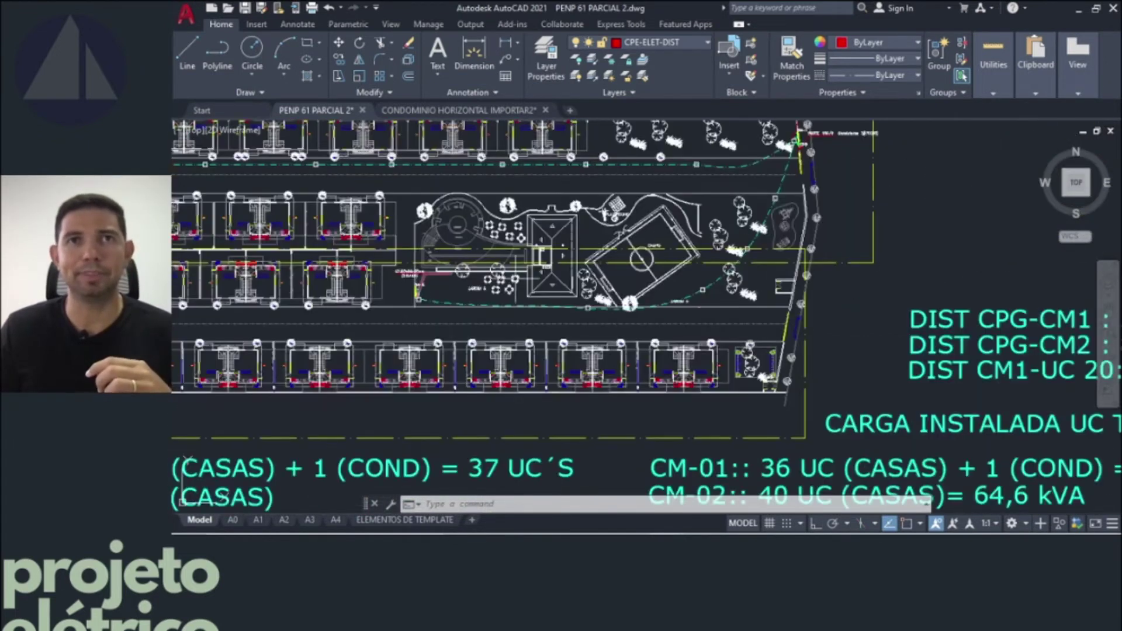
pyautogui.moveTo(411, 330); pyautogui.dragTo(409, 340, button='middle')
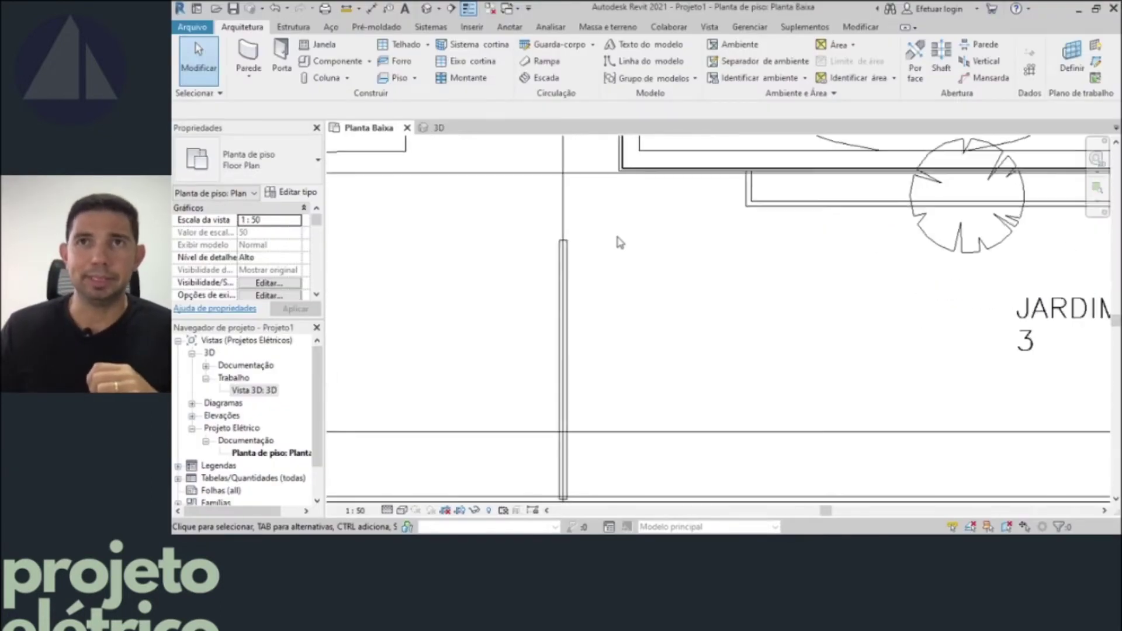
pyautogui.click(460, 129)
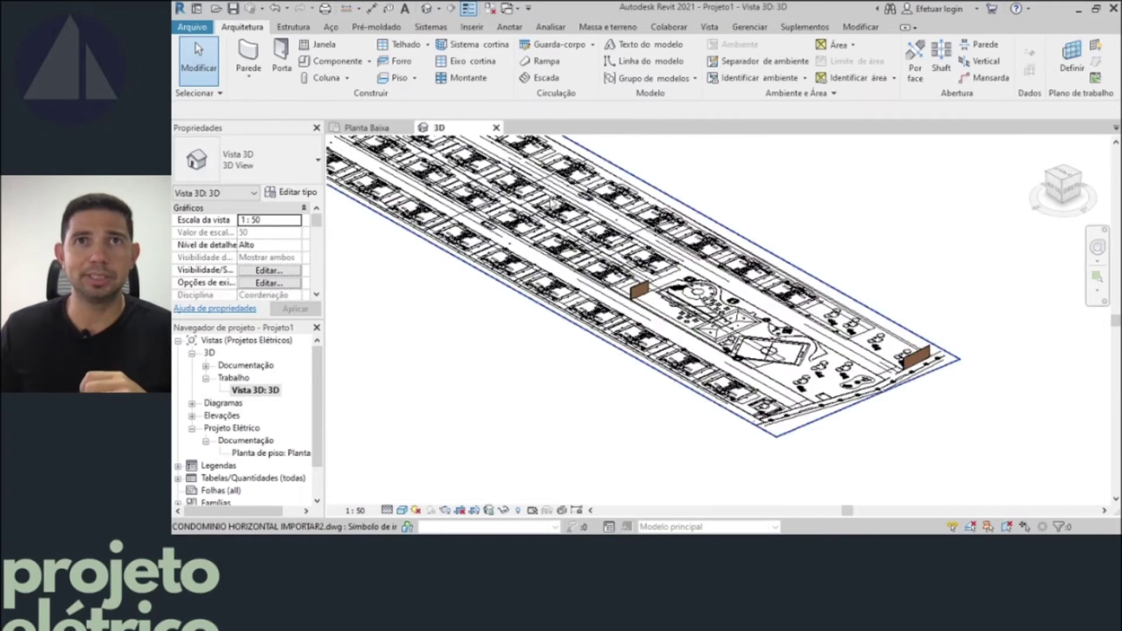
pyautogui.scroll(5, 836, 331)
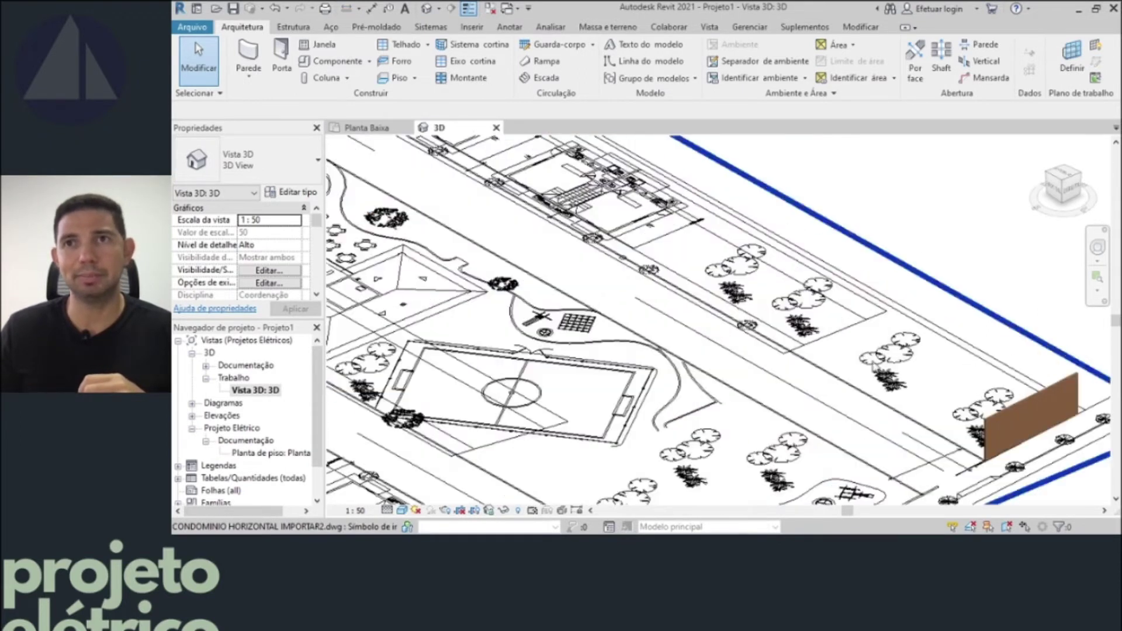
pyautogui.scroll(2, 1004, 406)
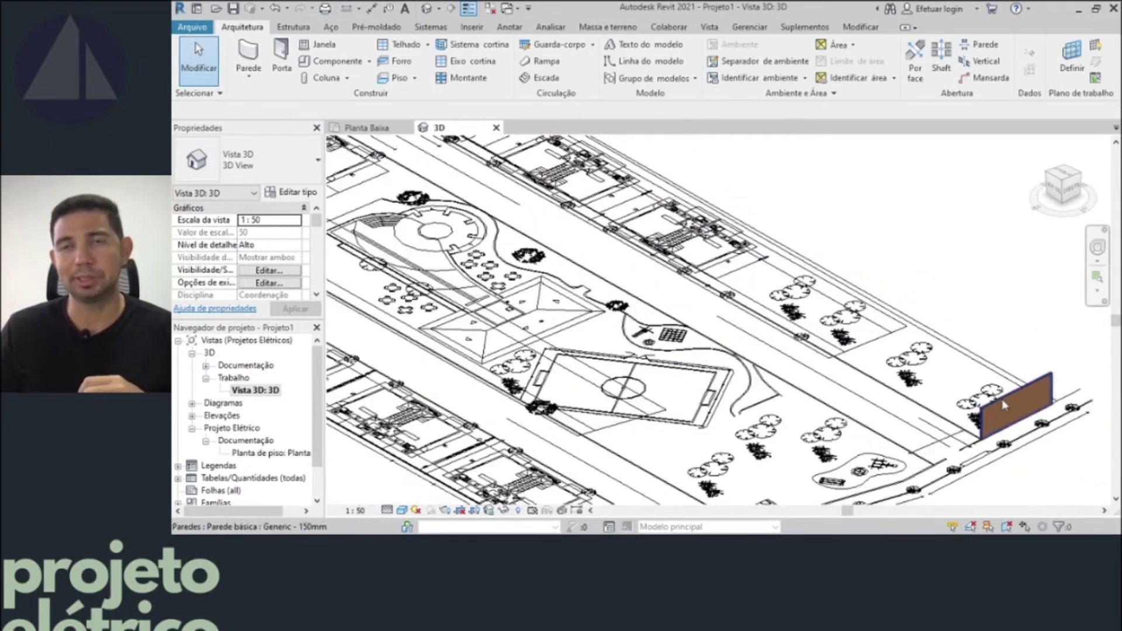
pyautogui.moveTo(1005, 405); pyautogui.dragTo(1034, 294, button='middle')
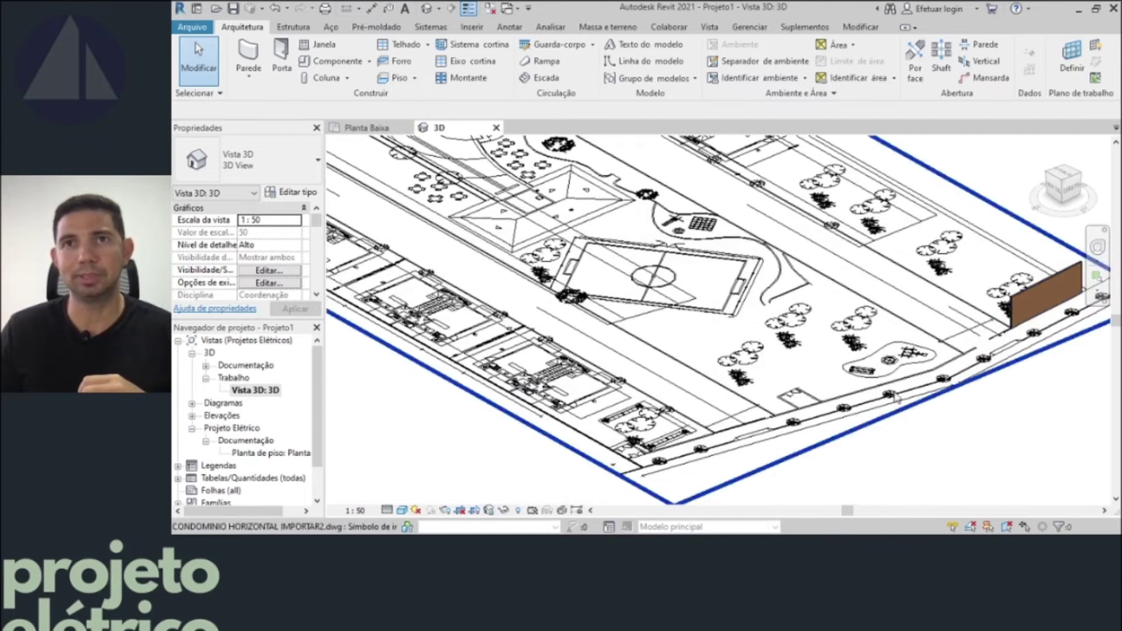
pyautogui.scroll(-2, 897, 397)
pyautogui.moveTo(429, 199)
pyautogui.mouseDown(button='middle')
pyautogui.moveTo(548, 320)
pyautogui.moveTo(577, 318)
pyautogui.mouseUp(button='middle')
pyautogui.scroll(-1, 524, 296)
pyautogui.scroll(-2, 525, 296)
pyautogui.scroll(5, 525, 296)
pyautogui.scroll(-3, 577, 318)
pyautogui.hotkey('ctrl', 'Tab')
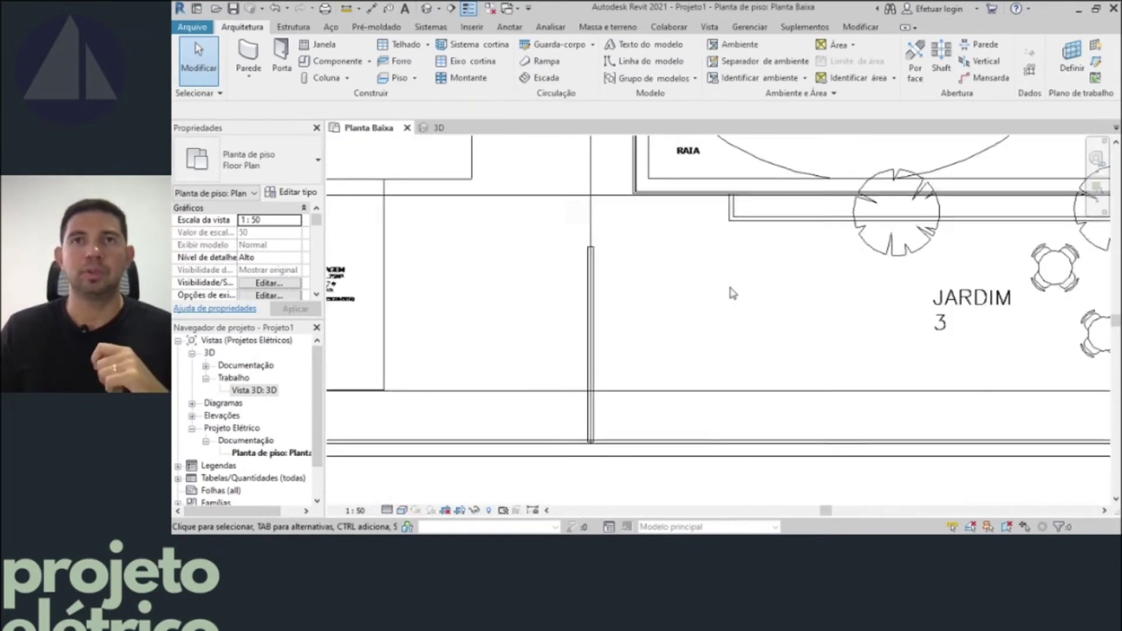
pyautogui.scroll(-1, 733, 294)
pyautogui.scroll(-1, 789, 292)
pyautogui.scroll(-1, 789, 292)
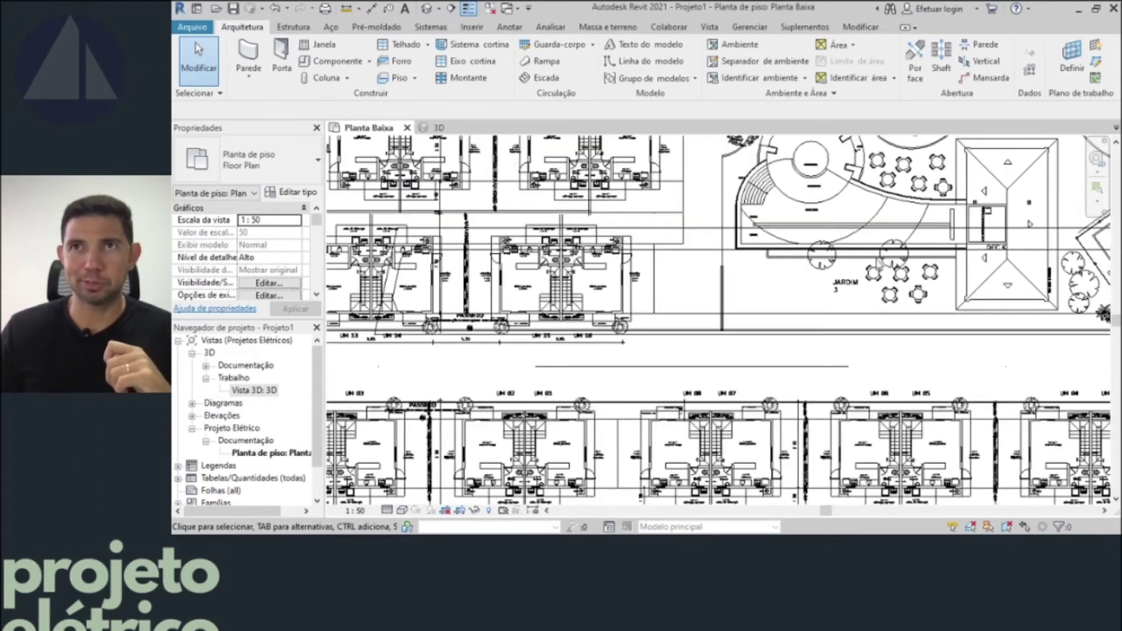
pyautogui.moveTo(723, 320); pyautogui.dragTo(530, 378, button='middle')
pyautogui.moveTo(778, 253); pyautogui.dragTo(632, 275, button='middle')
pyautogui.scroll(-1, 675, 278)
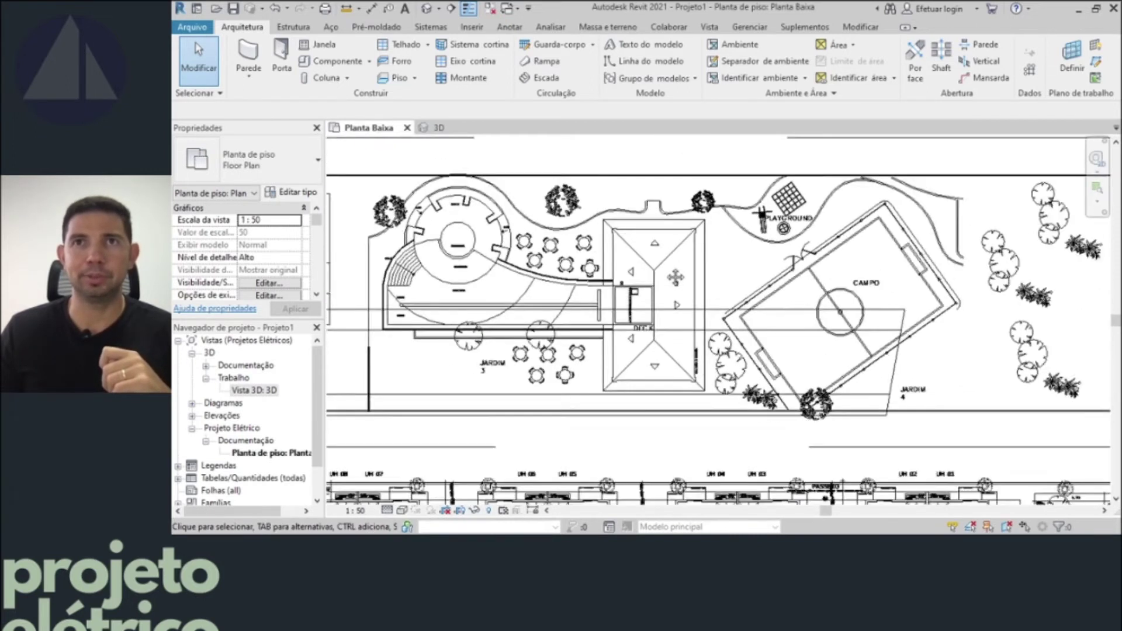
pyautogui.scroll(-2, 599, 288)
pyautogui.scroll(2, 599, 287)
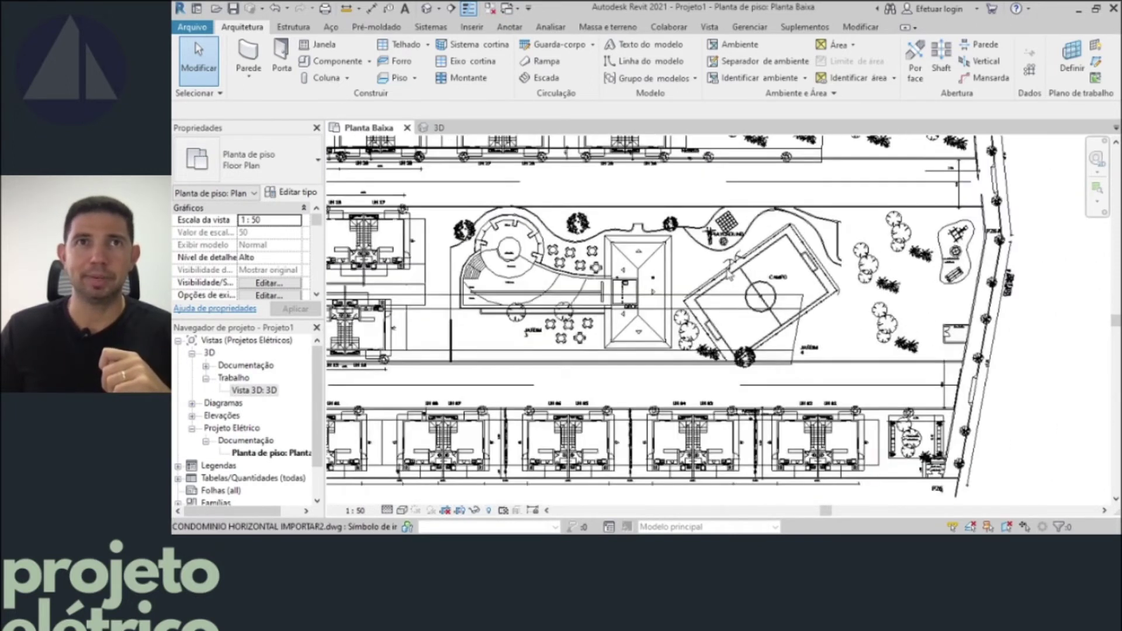
pyautogui.scroll(1, 599, 288)
pyautogui.moveTo(600, 290); pyautogui.dragTo(621, 388, button='middle')
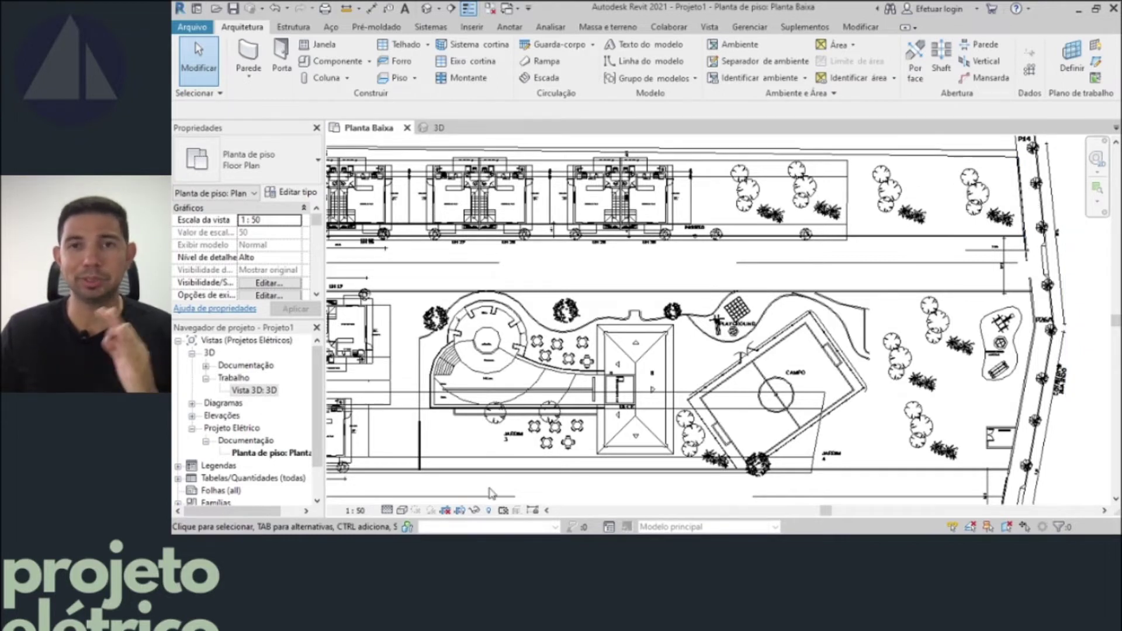
pyautogui.scroll(2, 994, 187)
pyautogui.scroll(-3, 994, 187)
pyautogui.scroll(5, 987, 214)
pyautogui.scroll(-1, 986, 214)
pyautogui.scroll(-2, 935, 234)
pyautogui.scroll(-3, 895, 253)
pyautogui.scroll(-2, 897, 260)
pyautogui.scroll(2, 897, 257)
pyautogui.scroll(2, 891, 246)
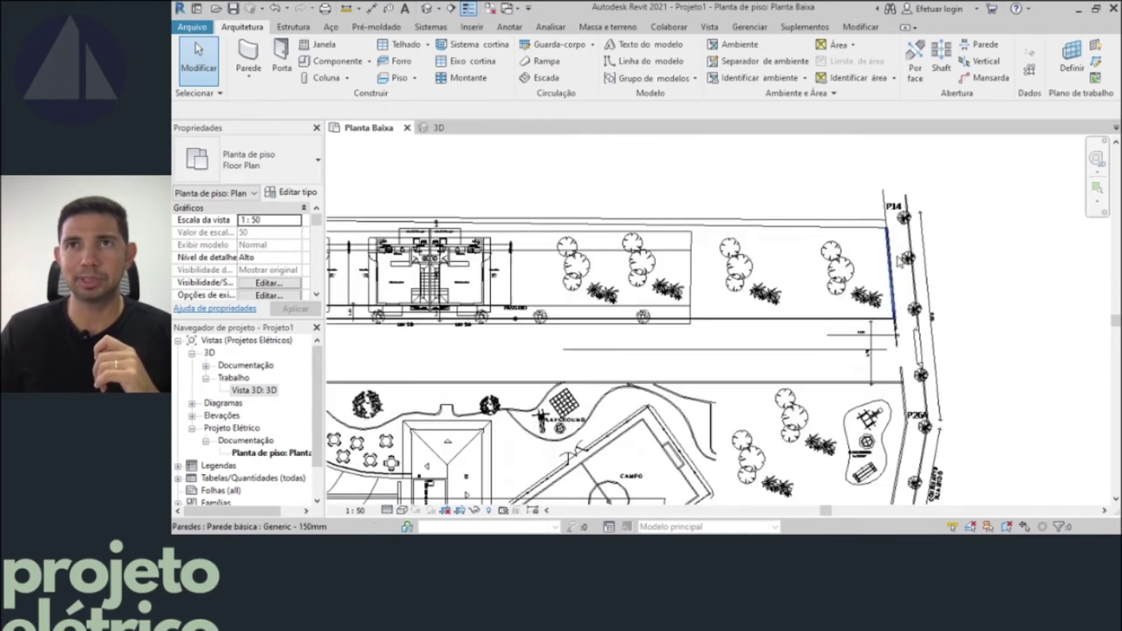
pyautogui.scroll(2, 885, 228)
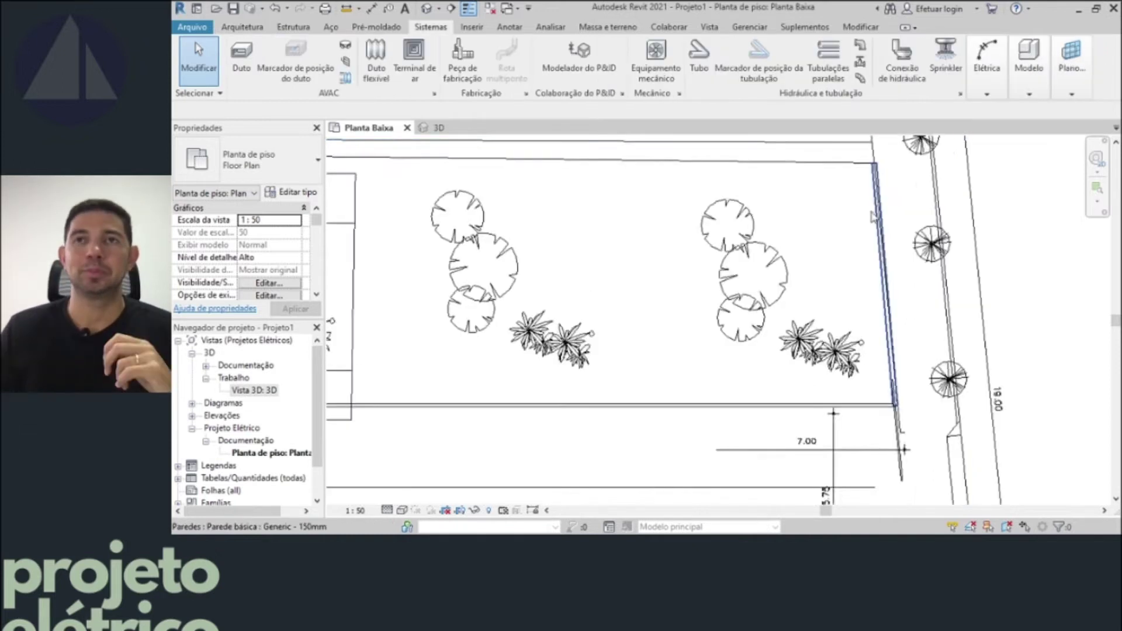
# - Zoom into the tree area beside the right boundary of the floor plan
pyautogui.scroll(2, 873, 271)
pyautogui.scroll(2, 871, 272)
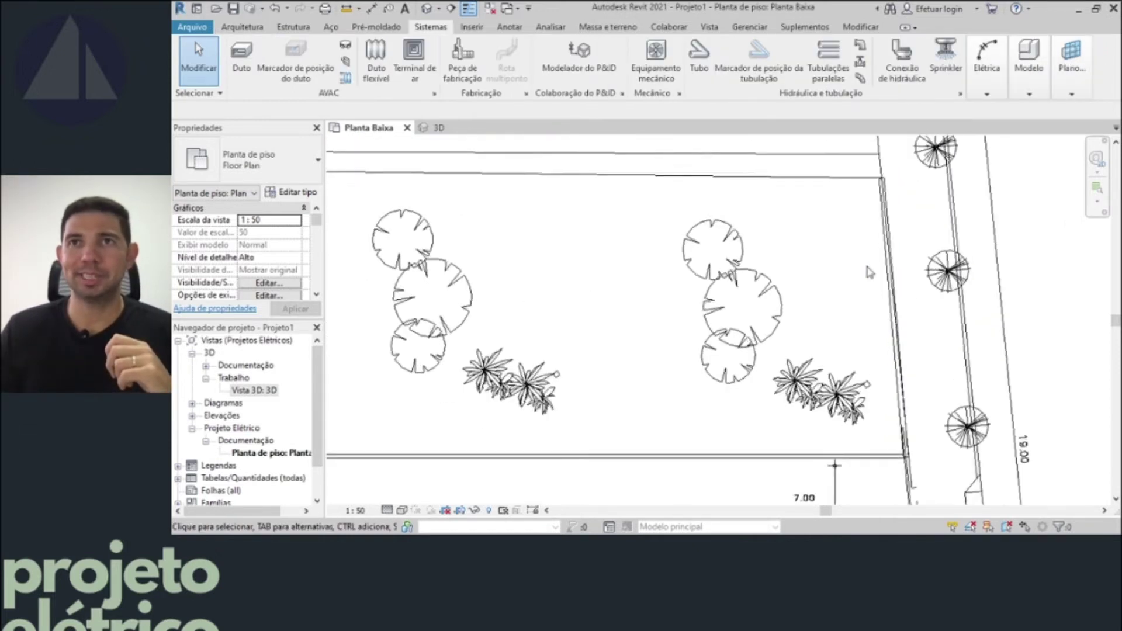
# - Start the Component tool from the Systems tab and browse the equipment type list
pyautogui.scroll(1, 910, 269)
pyautogui.click(987, 91)
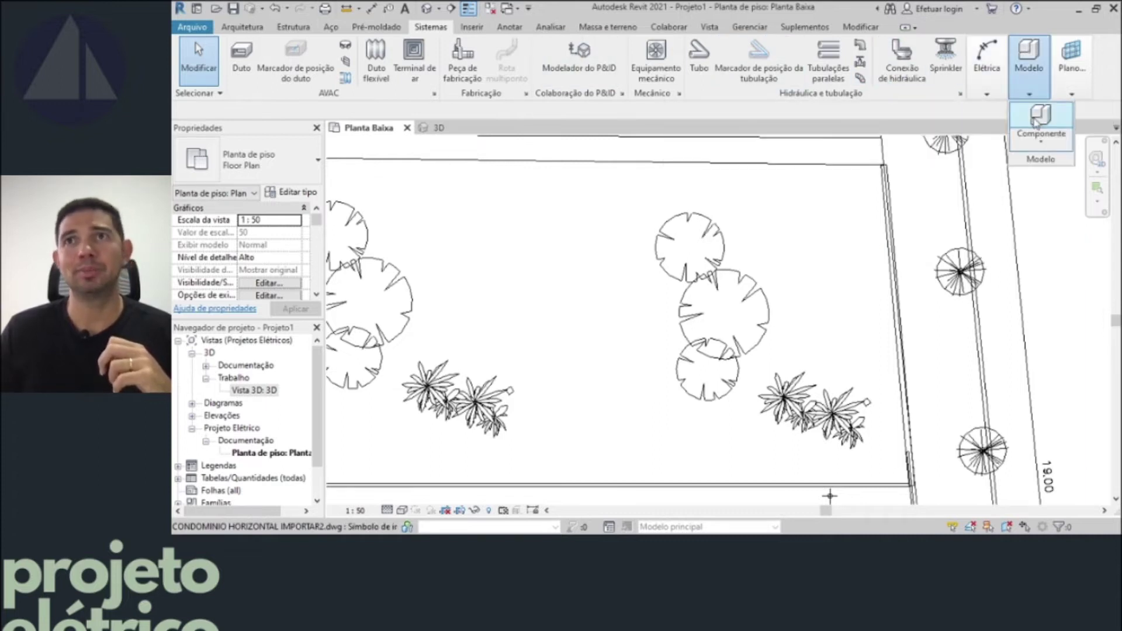
pyautogui.click(1041, 117)
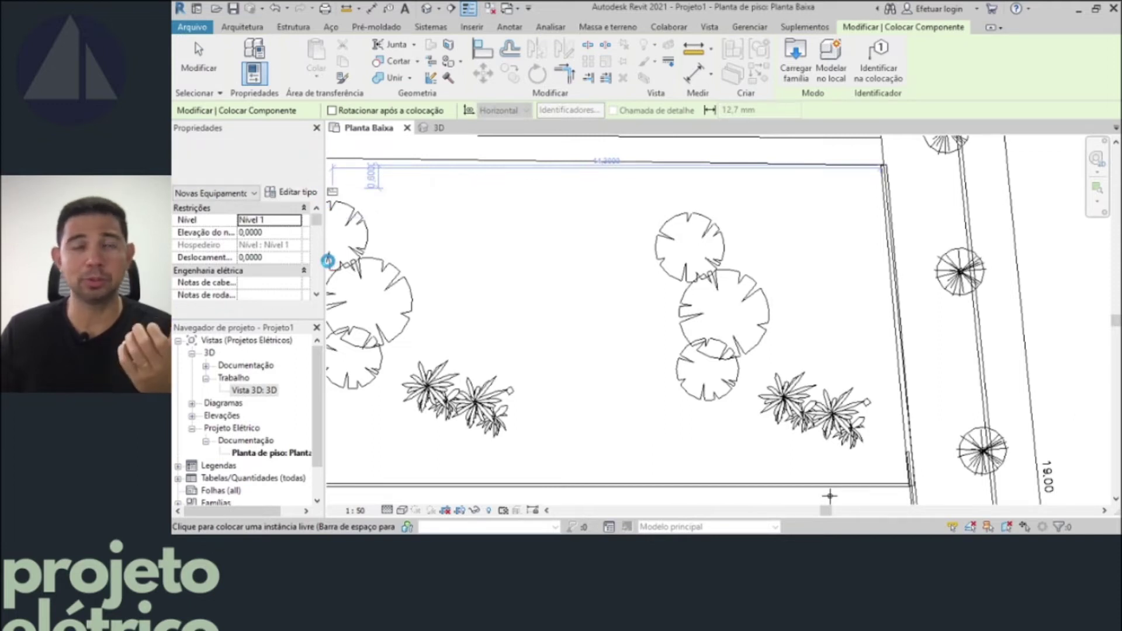
pyautogui.click(304, 164)
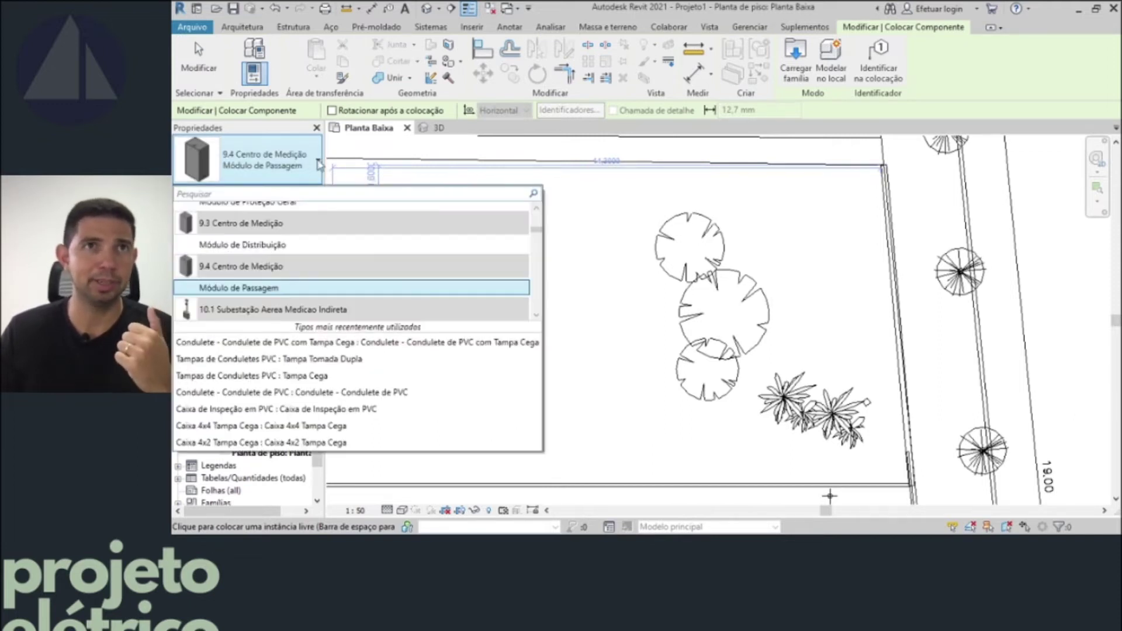
pyautogui.scroll(-1, 303, 266)
pyautogui.scroll(-1, 303, 266)
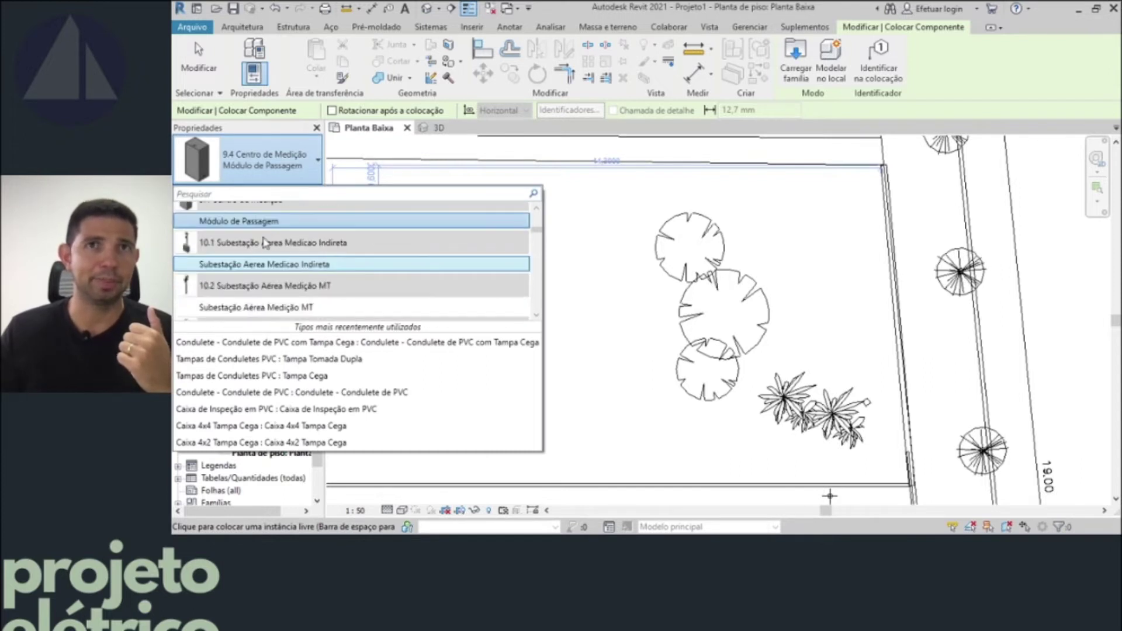
pyautogui.scroll(3, 264, 242)
pyautogui.scroll(1, 263, 245)
pyautogui.scroll(2, 260, 254)
pyautogui.scroll(-2, 257, 263)
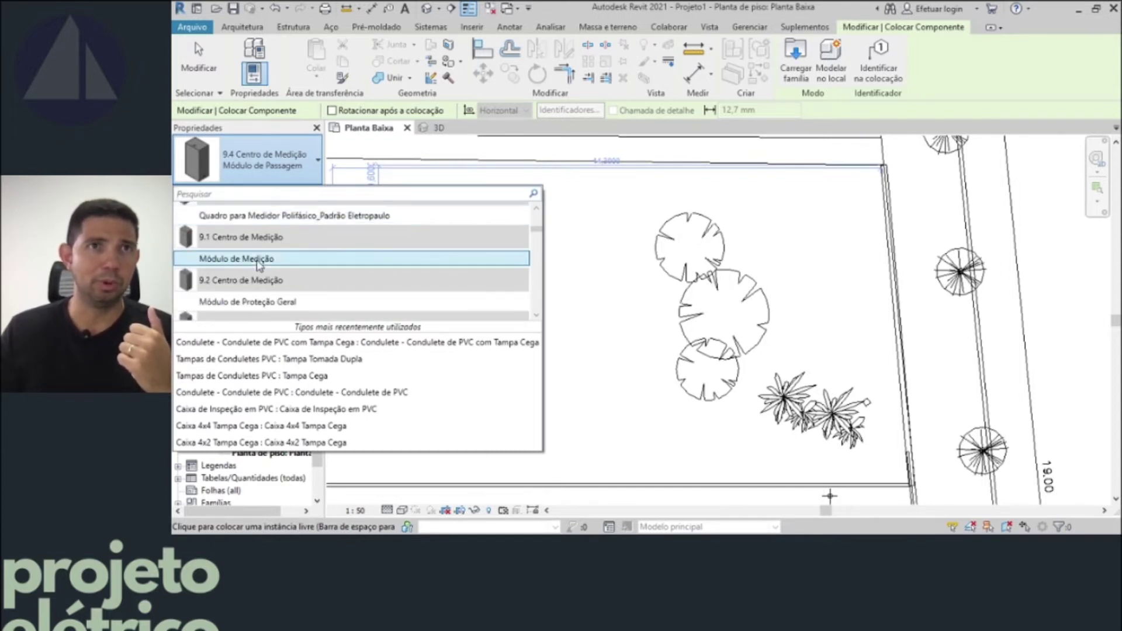
pyautogui.scroll(1, 257, 266)
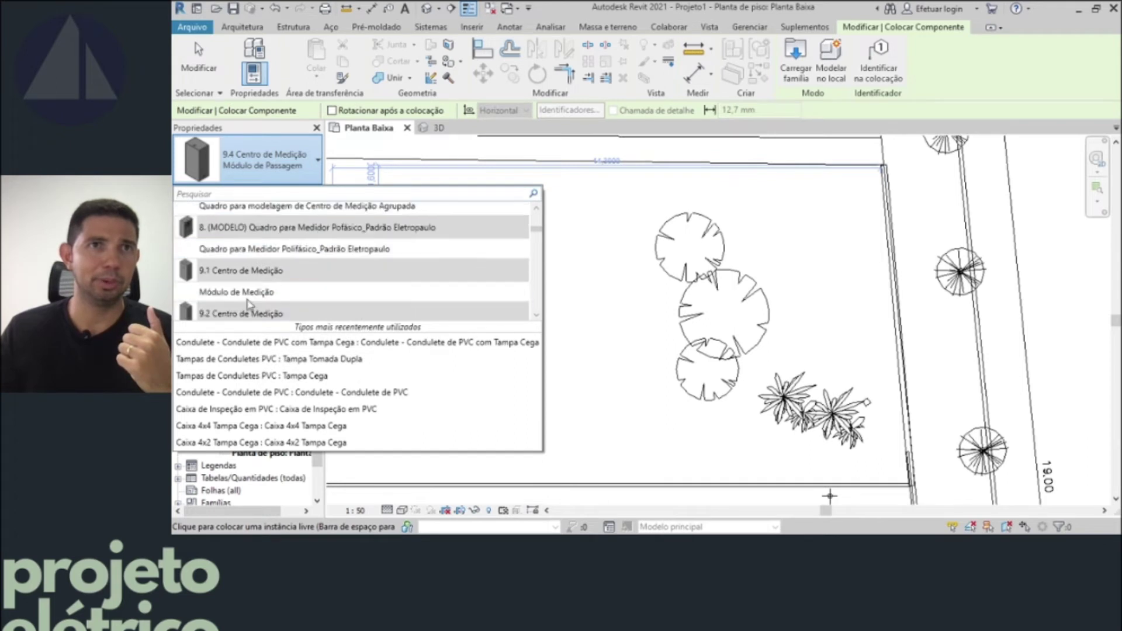
pyautogui.scroll(-3, 269, 276)
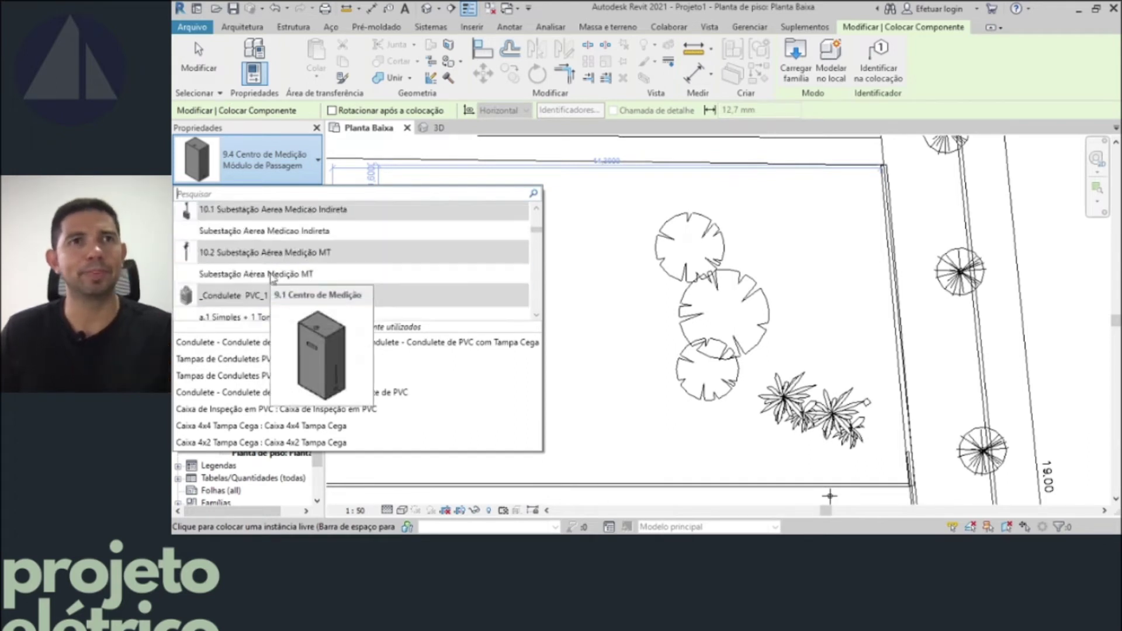
# - Search 'módulo' and pick the 9.1 Centro de Medição : Módulo de Medição type
pyautogui.write('m')
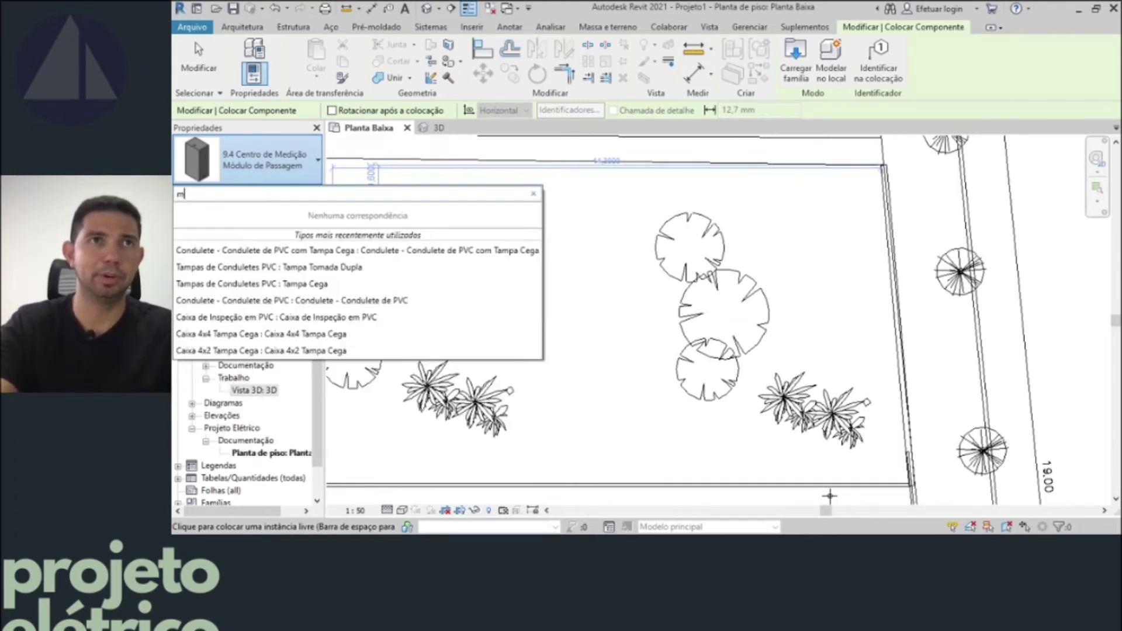
pyautogui.write('ódulo')
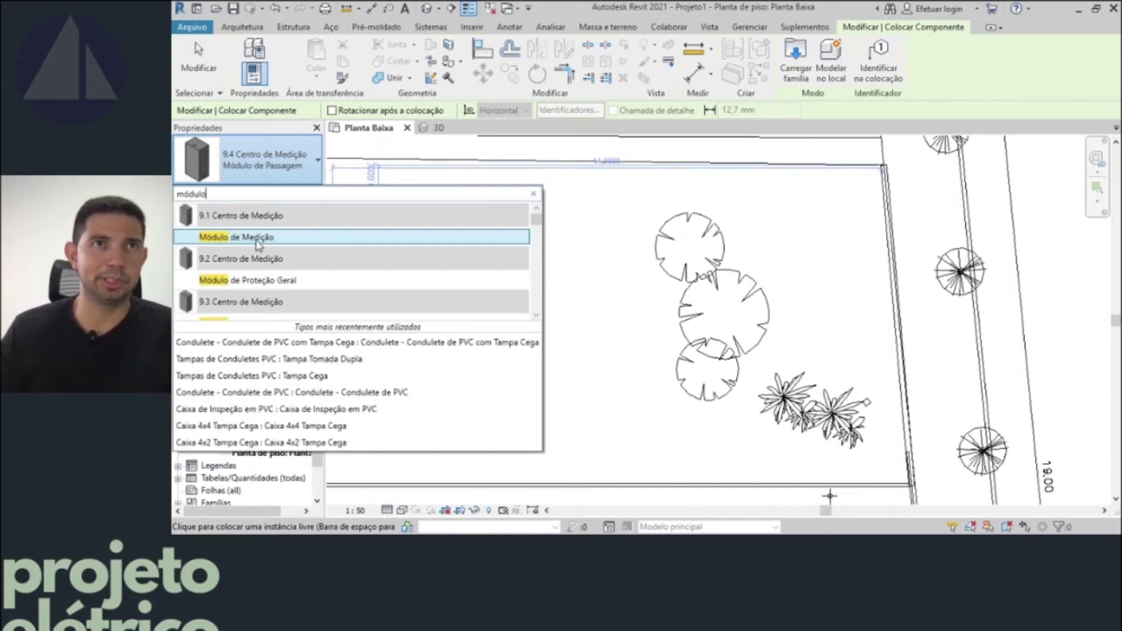
pyautogui.click(536, 317)
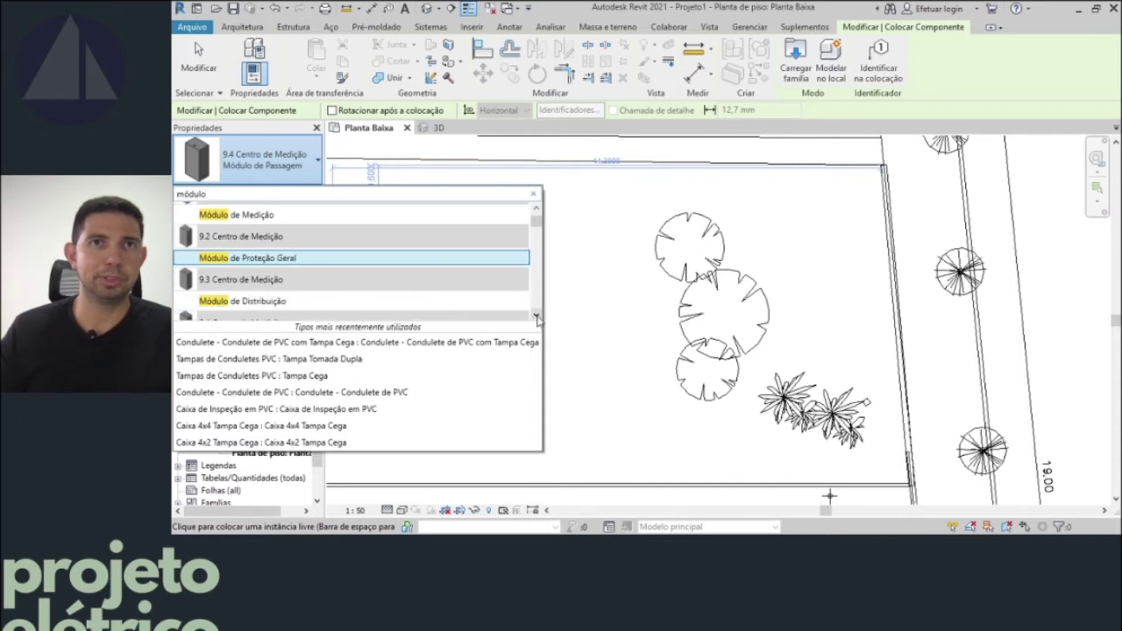
pyautogui.click(537, 317)
pyautogui.click(537, 317)
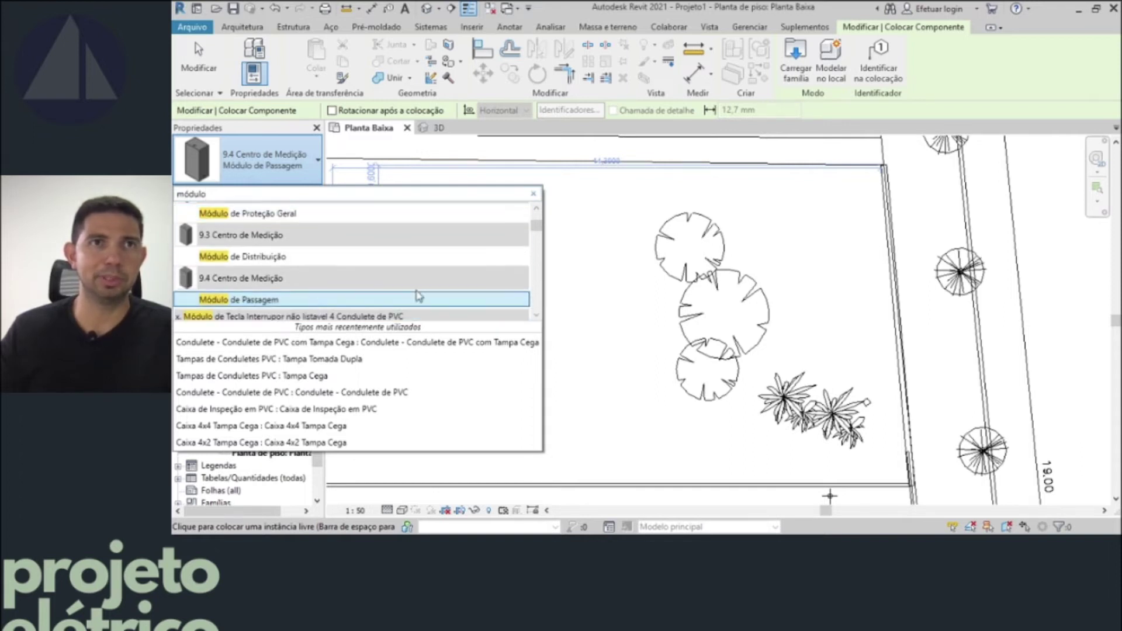
pyautogui.click(536, 208)
pyautogui.click(537, 208)
pyautogui.click(536, 208)
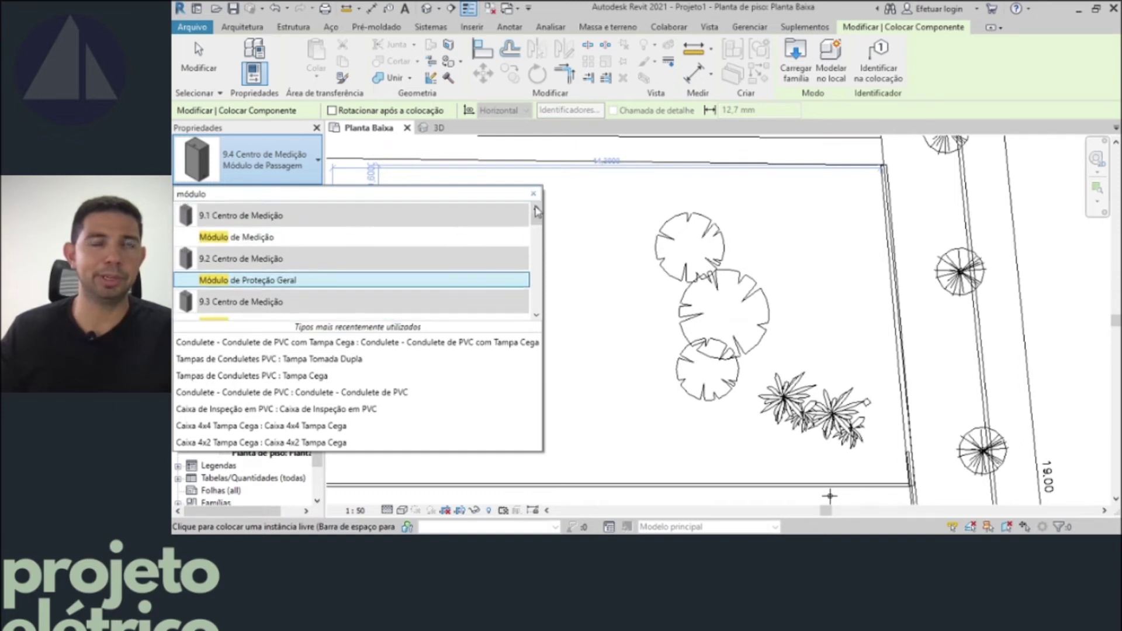
pyautogui.click(255, 238)
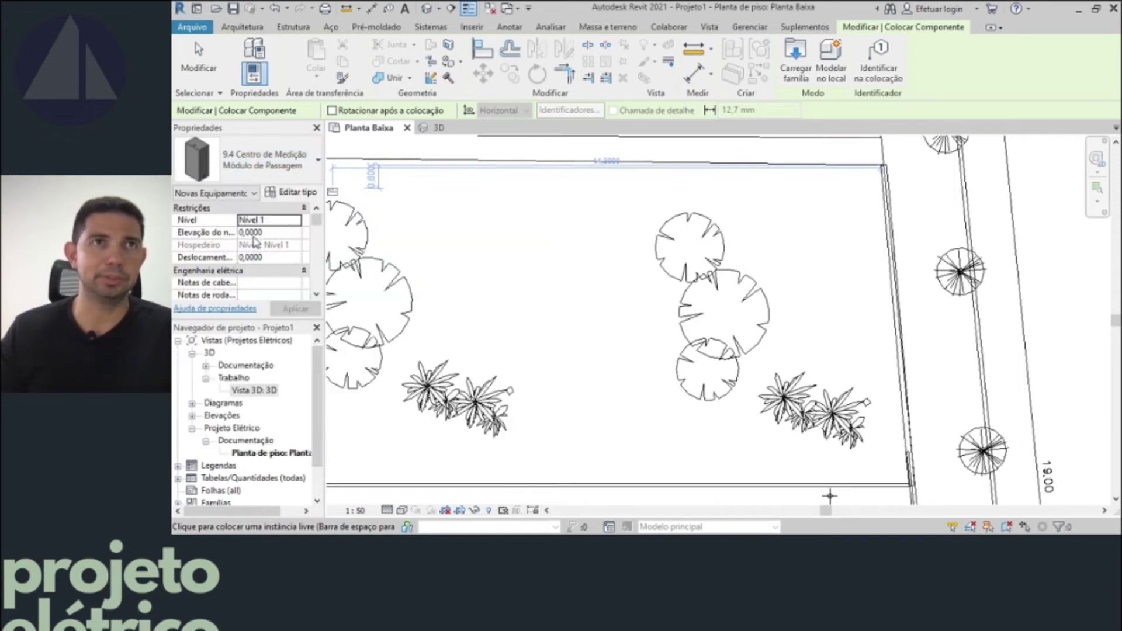
# - Set elevation to 0,6000 and place the 9.1 meter module against the wall
pyautogui.moveTo(265, 233); pyautogui.dragTo(234, 238)
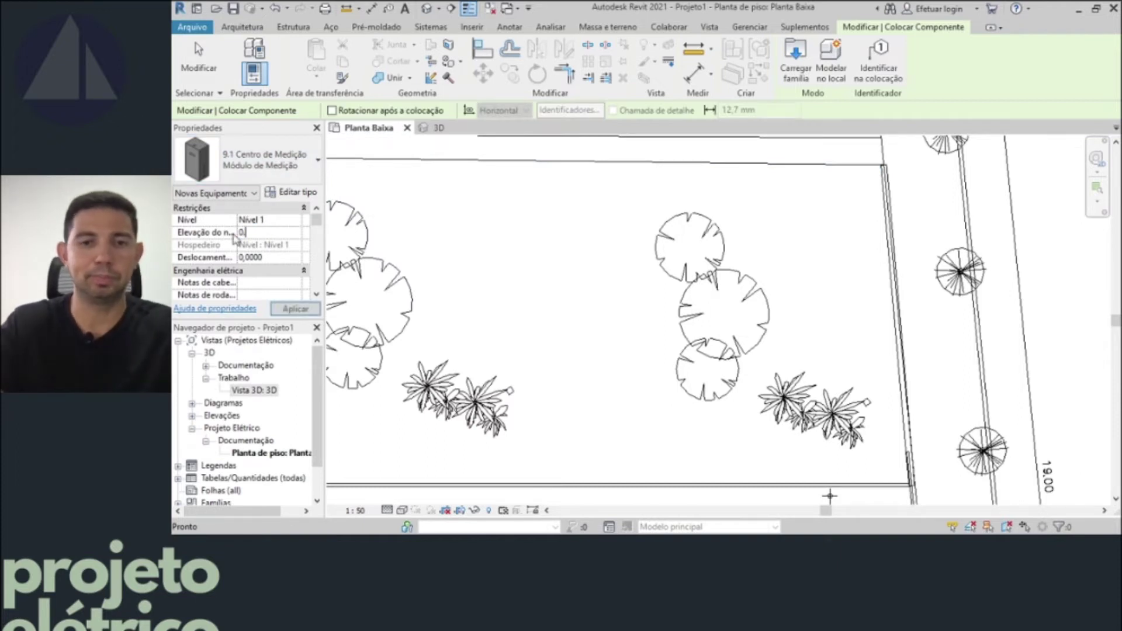
pyautogui.write('6')
pyautogui.press('Return')
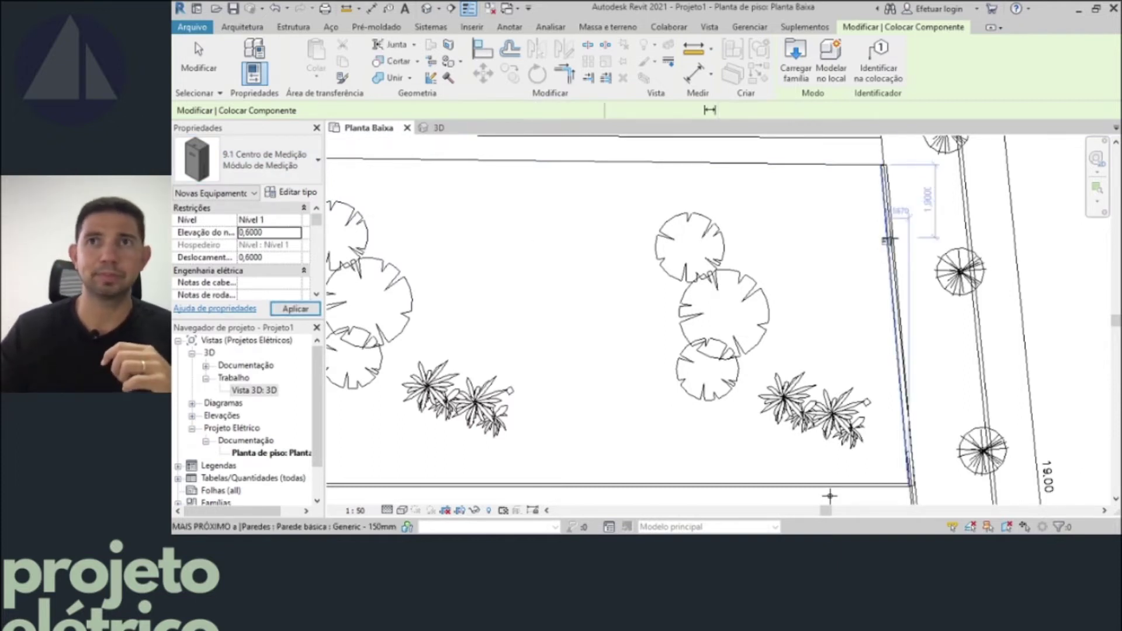
pyautogui.scroll(1, 884, 252)
pyautogui.scroll(1, 885, 252)
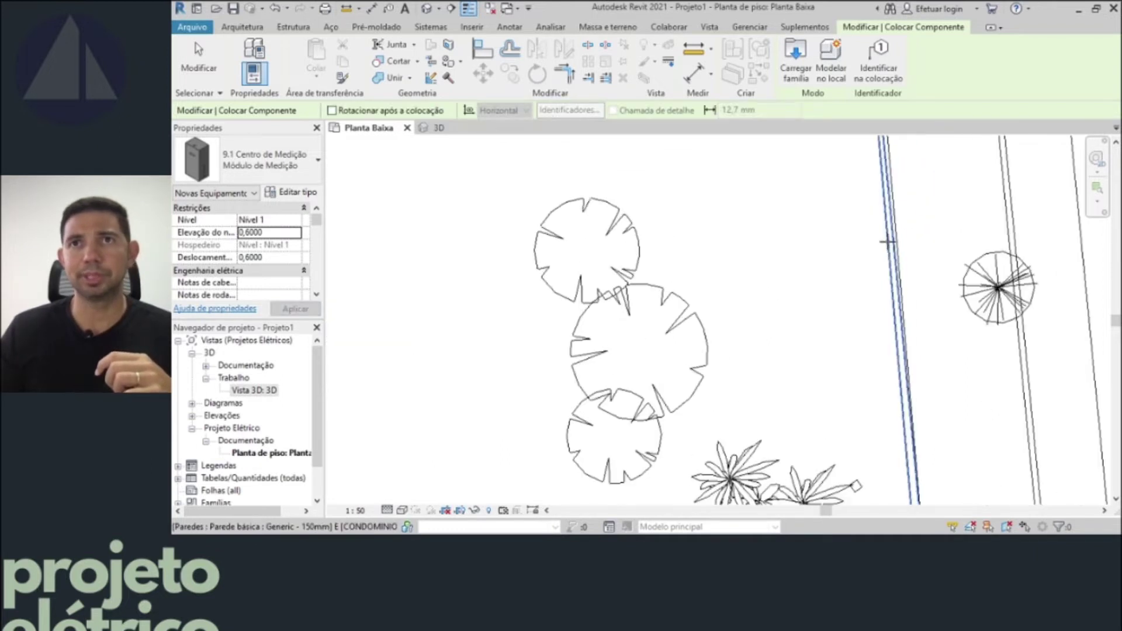
pyautogui.scroll(1, 886, 251)
pyautogui.scroll(1, 882, 253)
pyautogui.scroll(1, 879, 255)
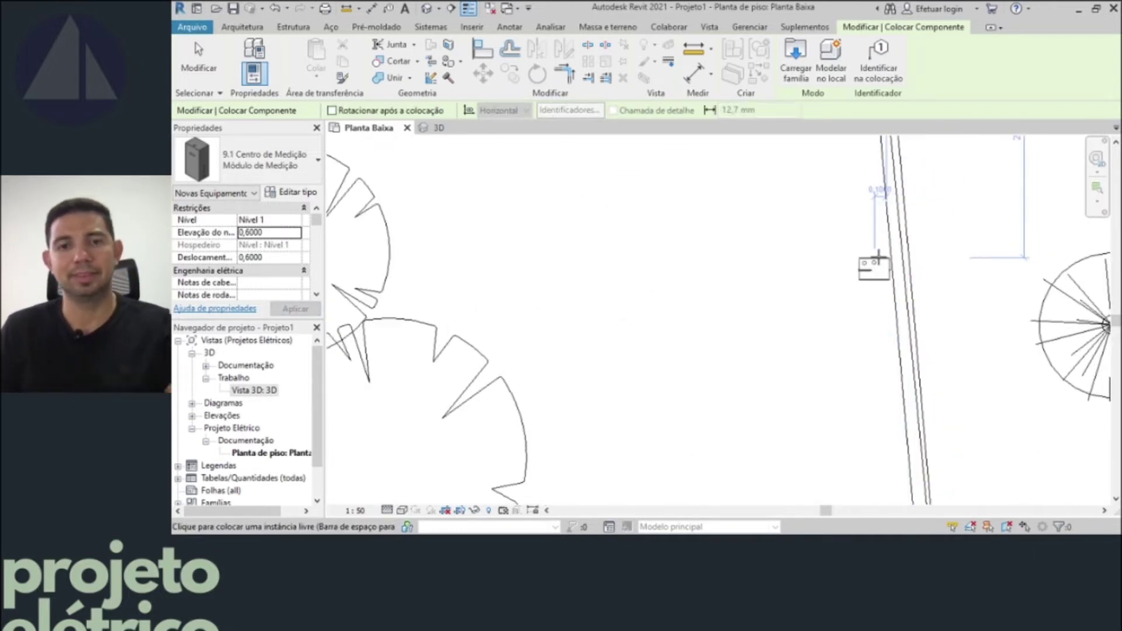
pyautogui.scroll(2, 880, 257)
pyautogui.scroll(1, 880, 256)
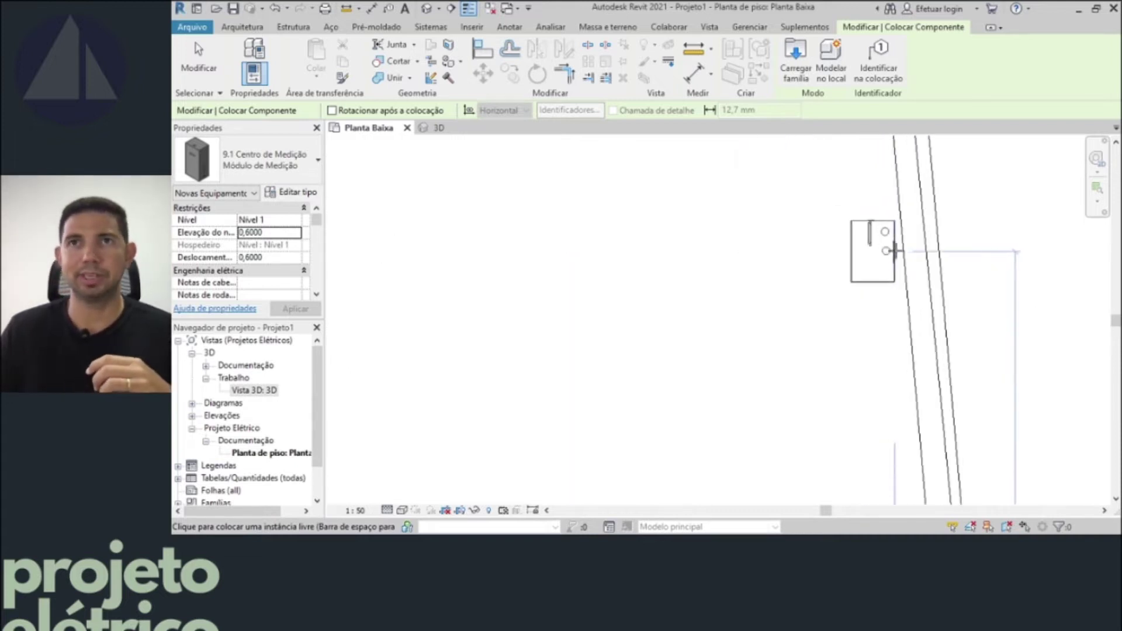
pyautogui.click(900, 251)
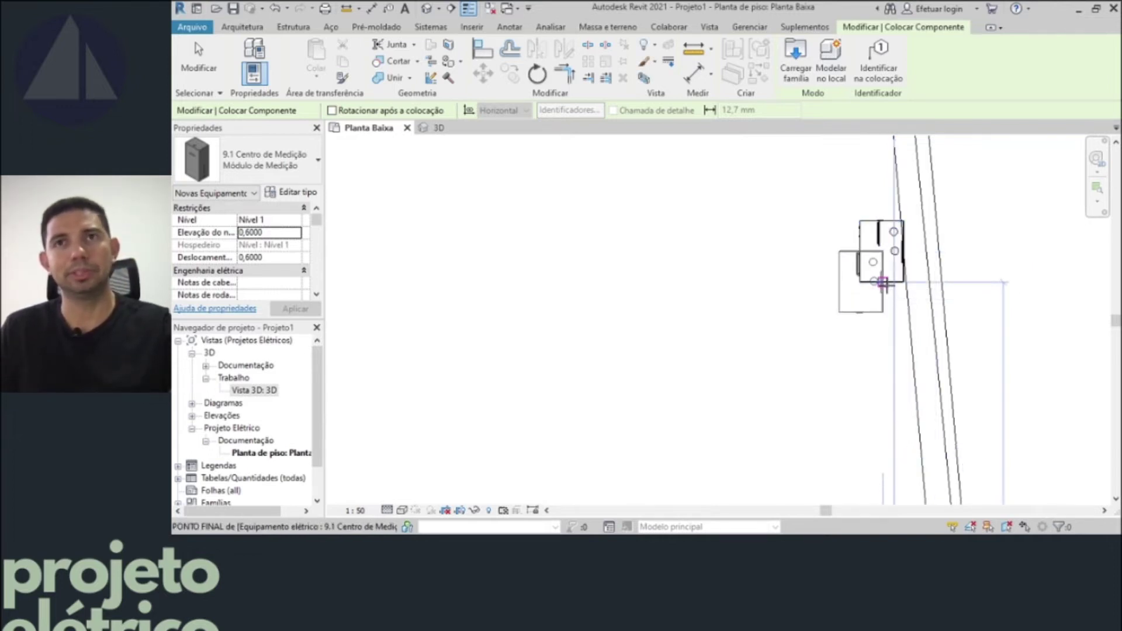
pyautogui.press('Escape')
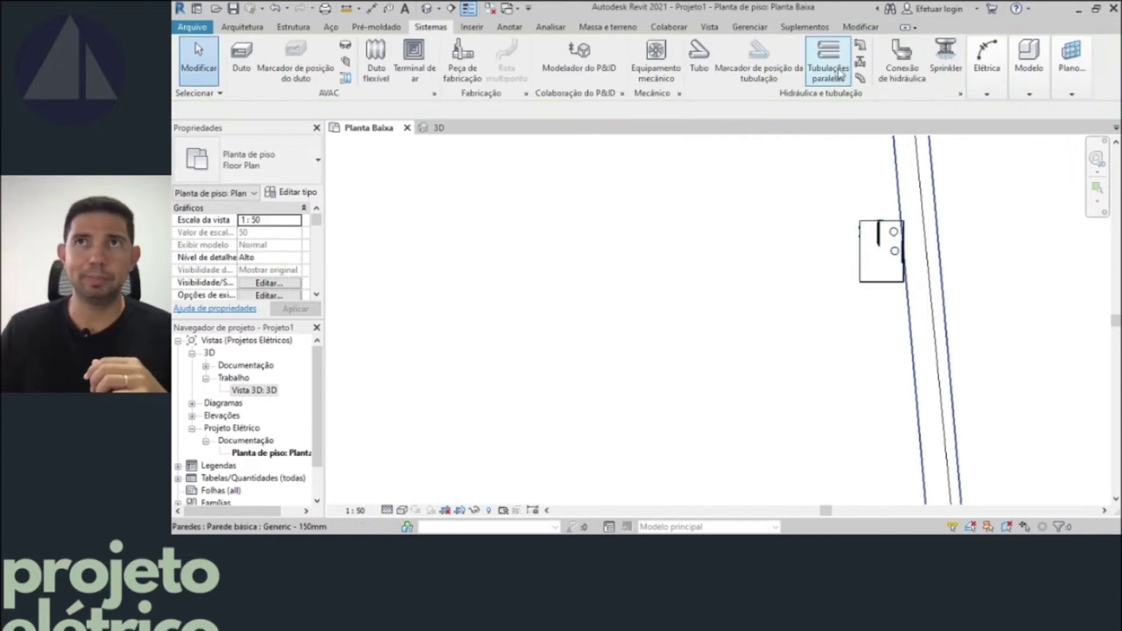
# - Start another component and choose the 9.2 Centro de Medição : Módulo de Proteção Geral type
pyautogui.click(1021, 88)
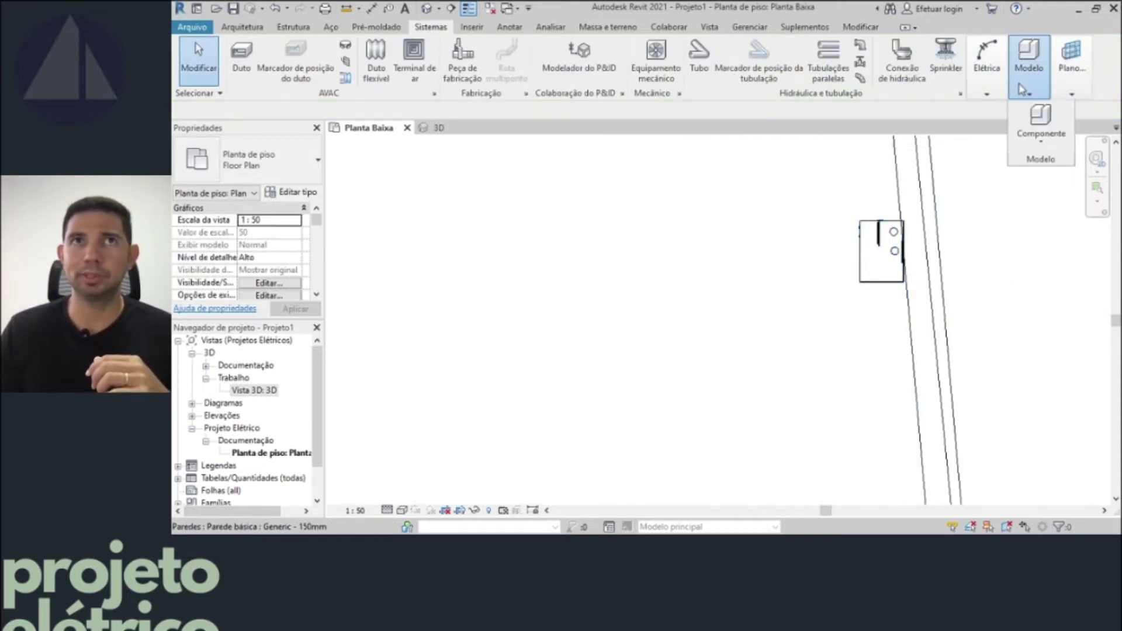
pyautogui.click(1031, 117)
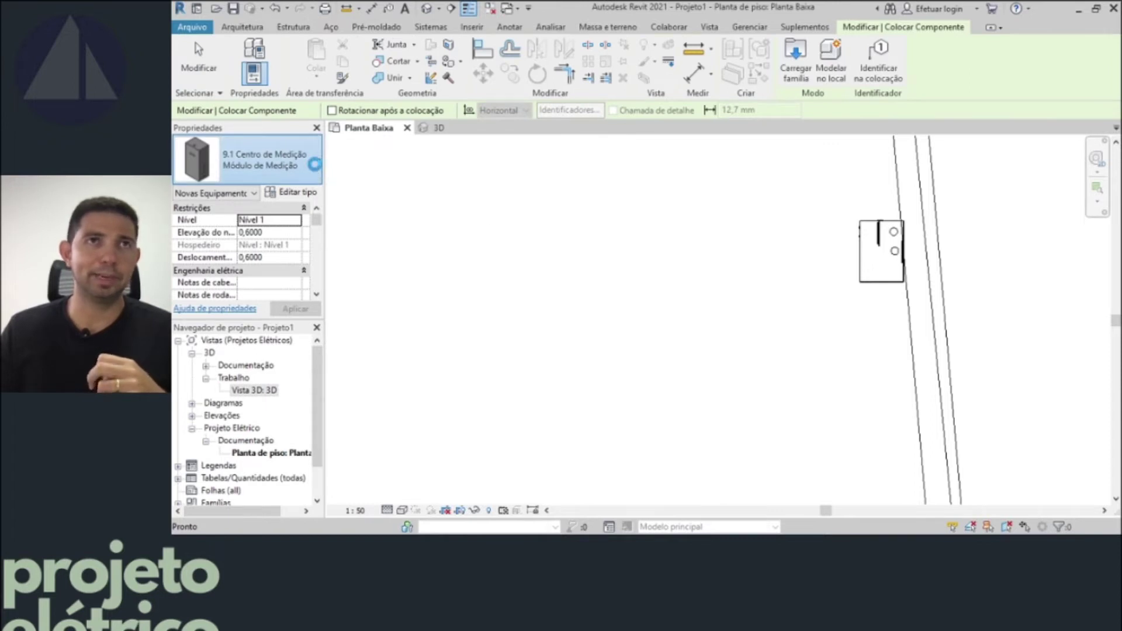
pyautogui.click(315, 165)
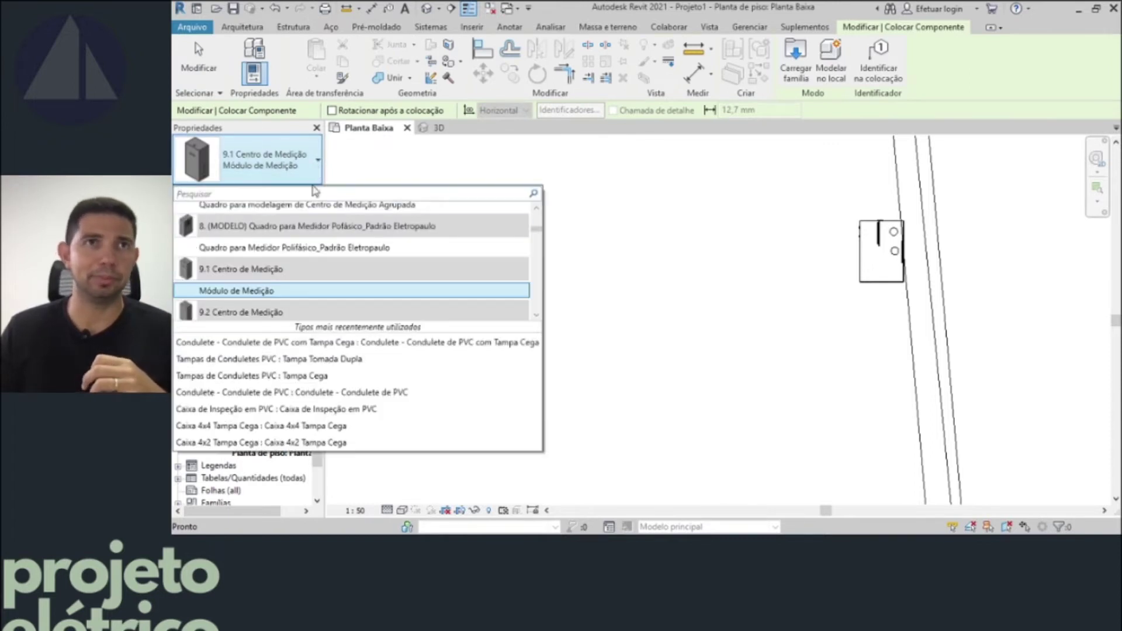
pyautogui.click(536, 316)
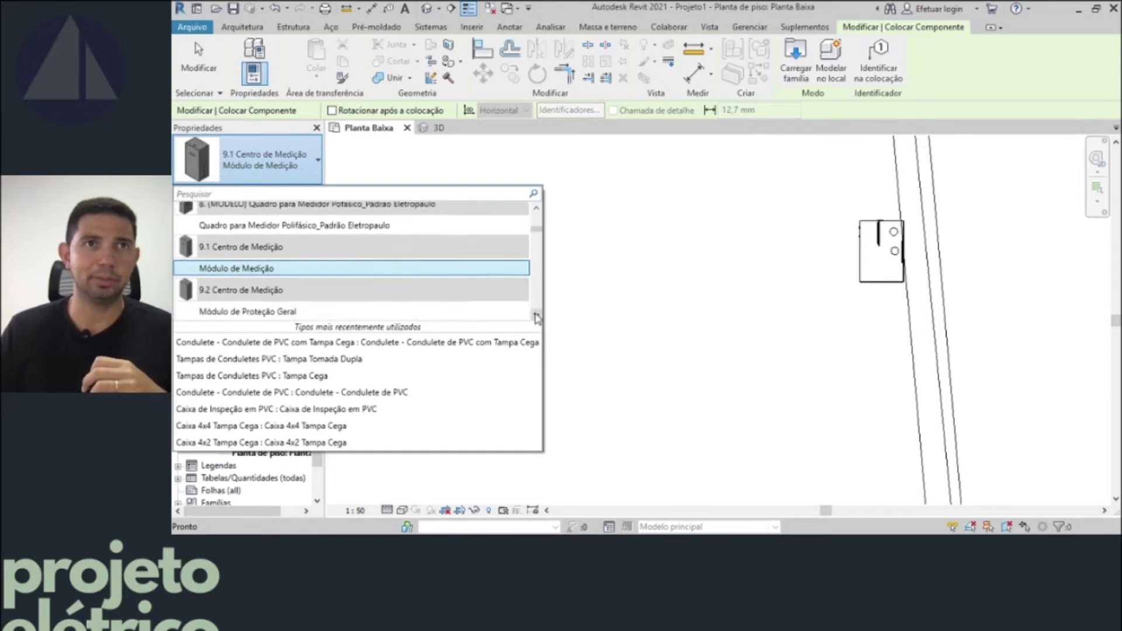
pyautogui.click(536, 315)
pyautogui.click(294, 290)
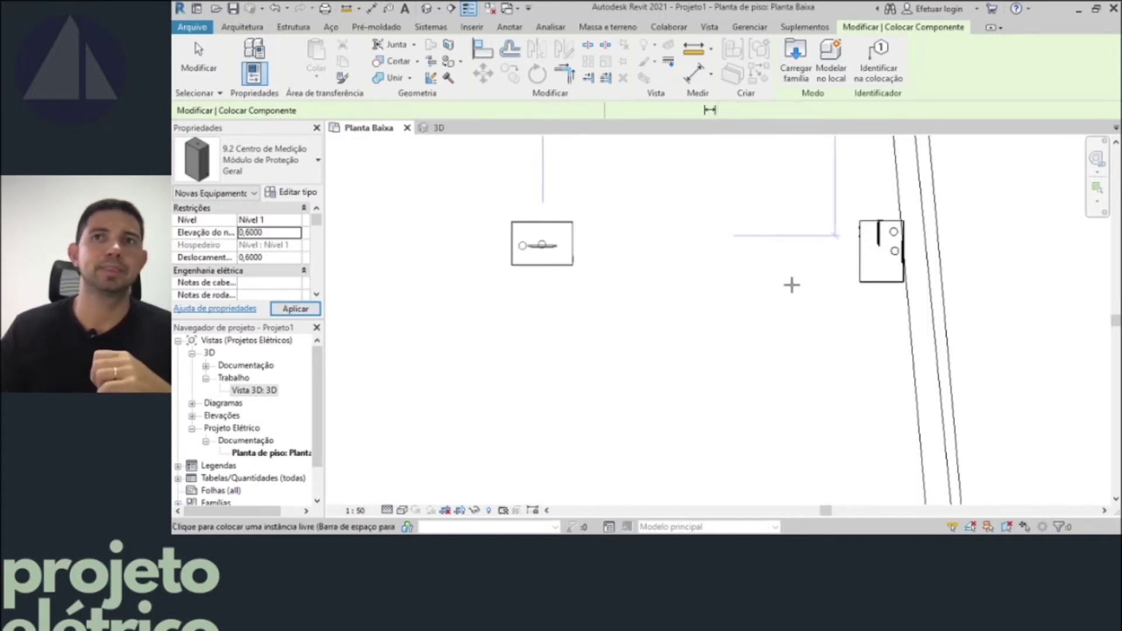
# - Rotate the protection module to face the wall and place it beside the meter module
pyautogui.press('space')
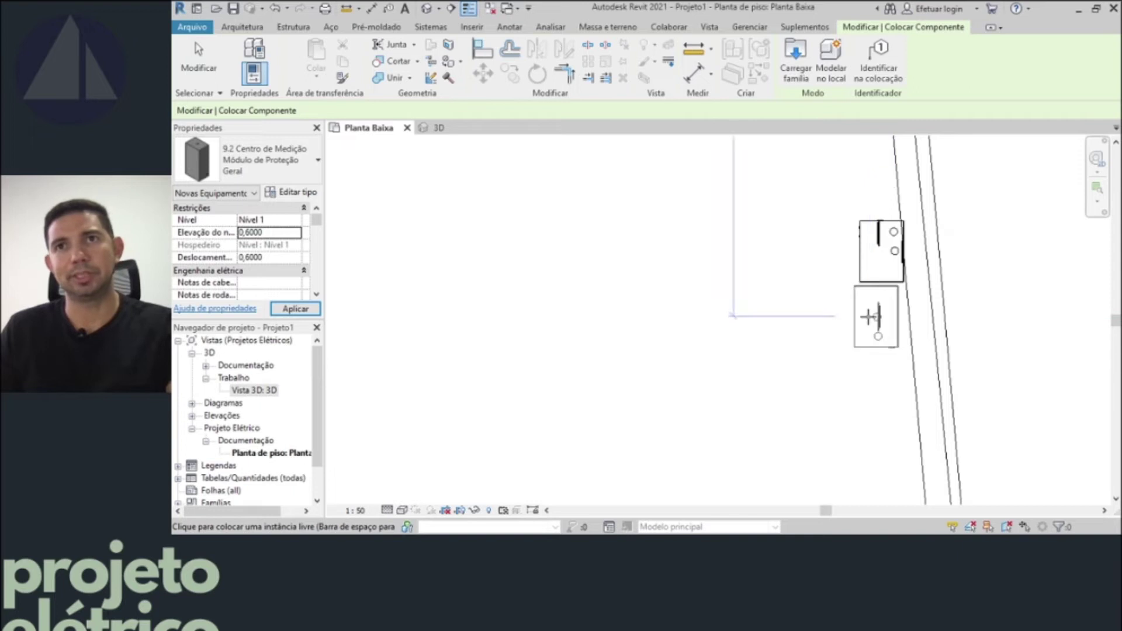
pyautogui.press('space')
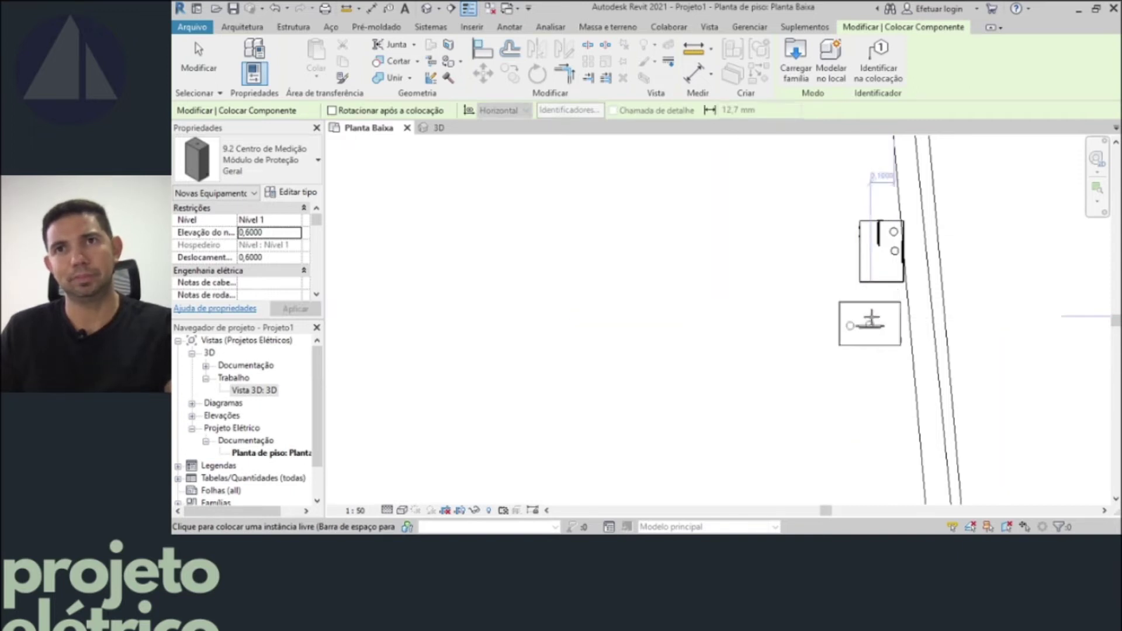
pyautogui.press('space')
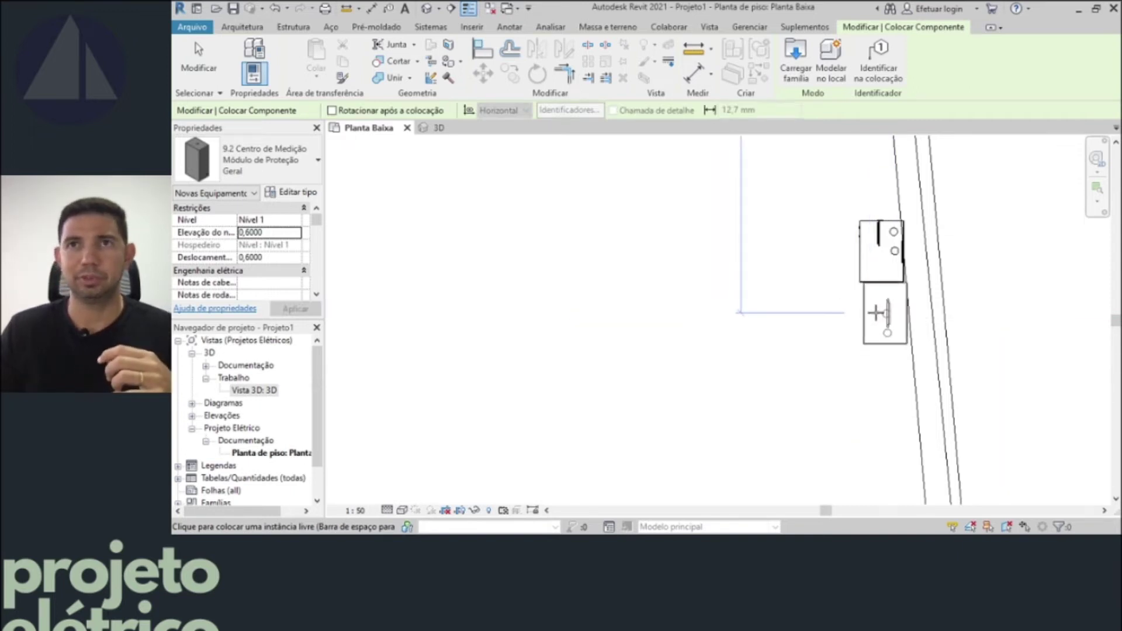
pyautogui.click(877, 312)
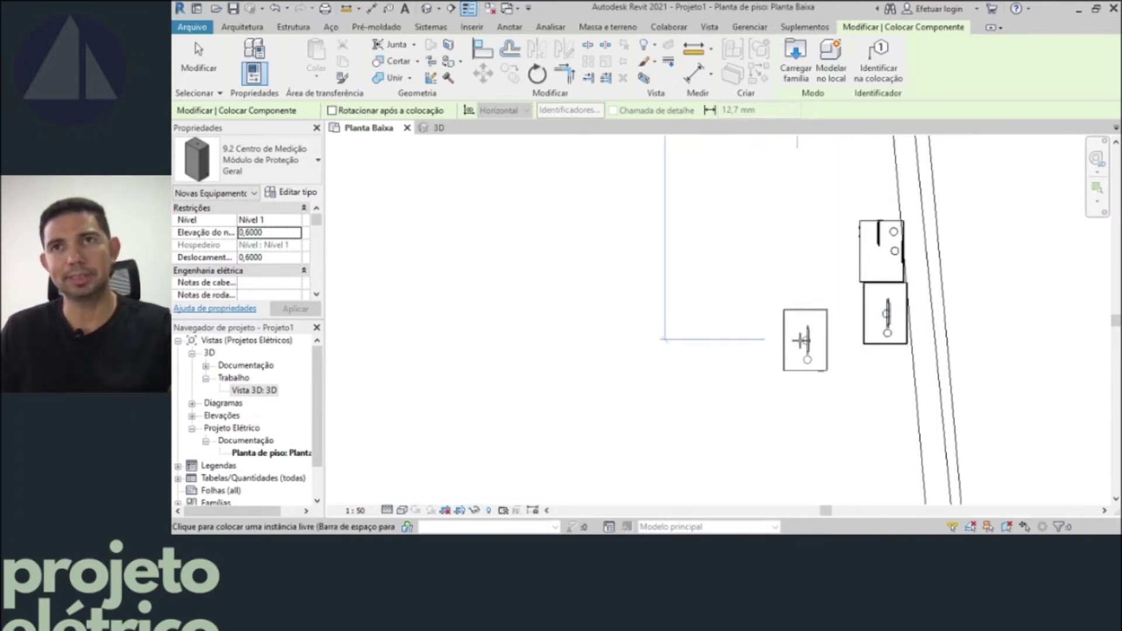
pyautogui.press('Escape')
pyautogui.press('Escape')
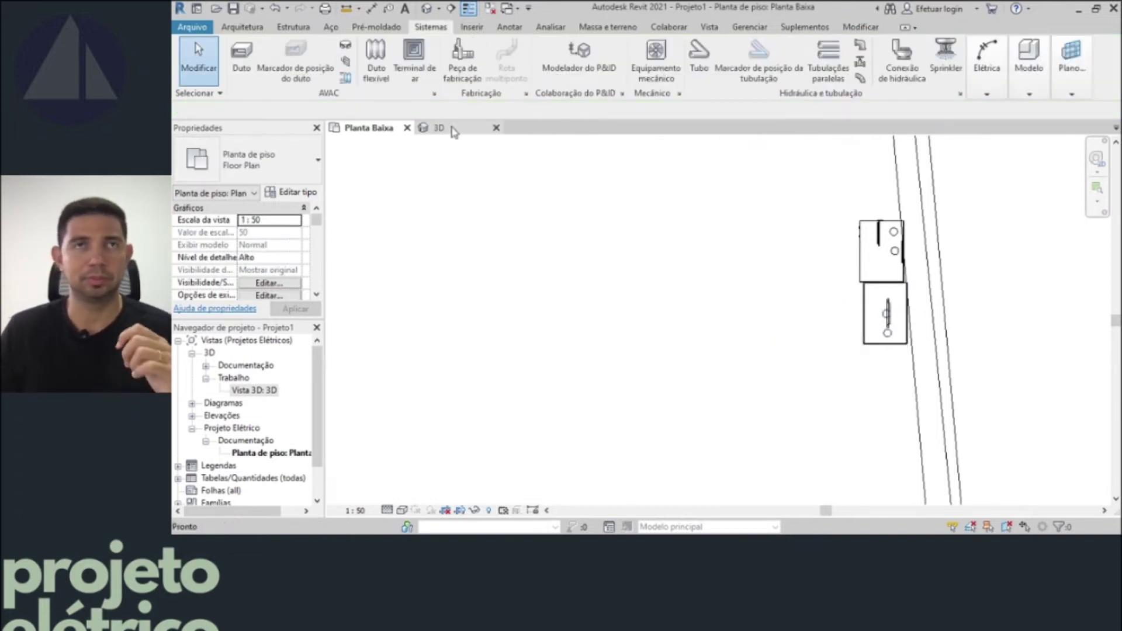
# - Check the modules in 3D, then select the protection module in plan and rotate it
pyautogui.click(452, 127)
pyautogui.click(354, 130)
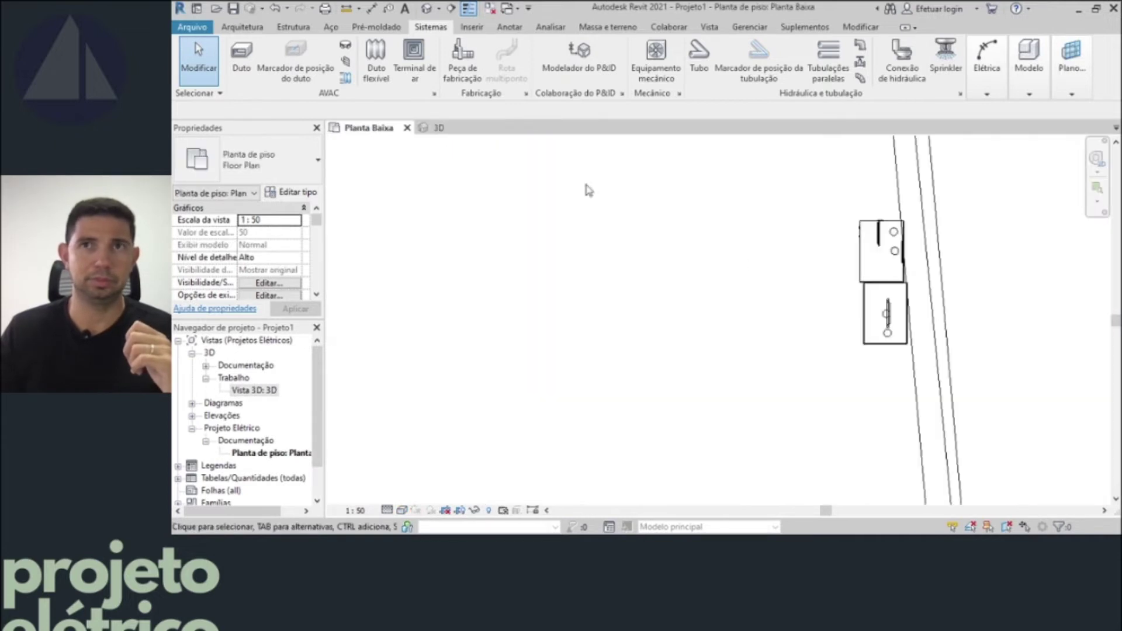
pyautogui.click(878, 336)
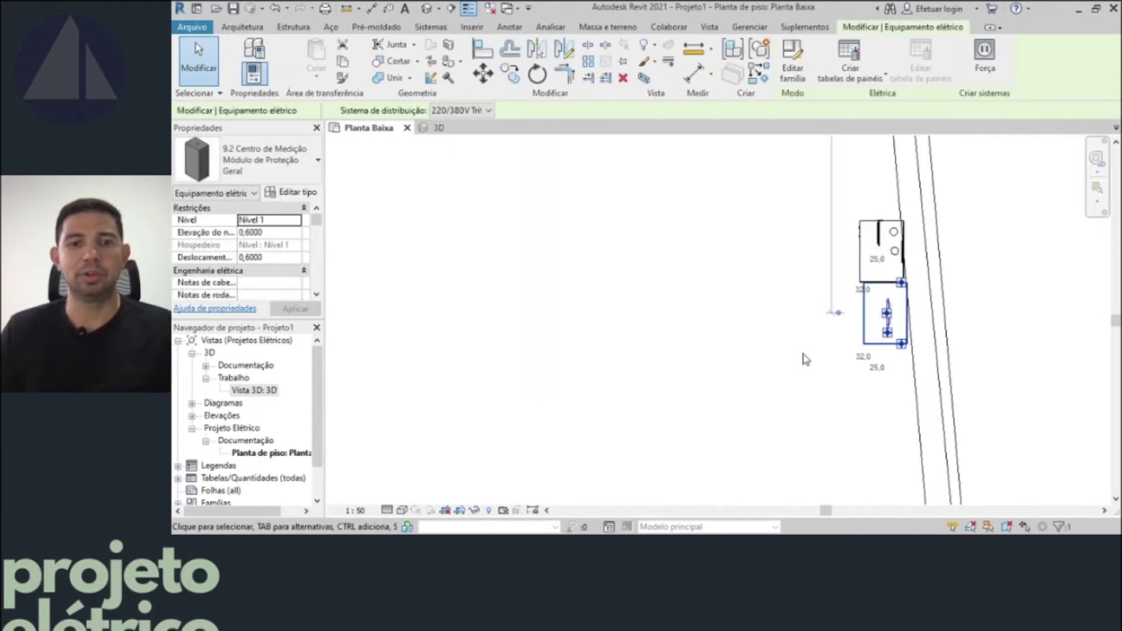
pyautogui.press('space')
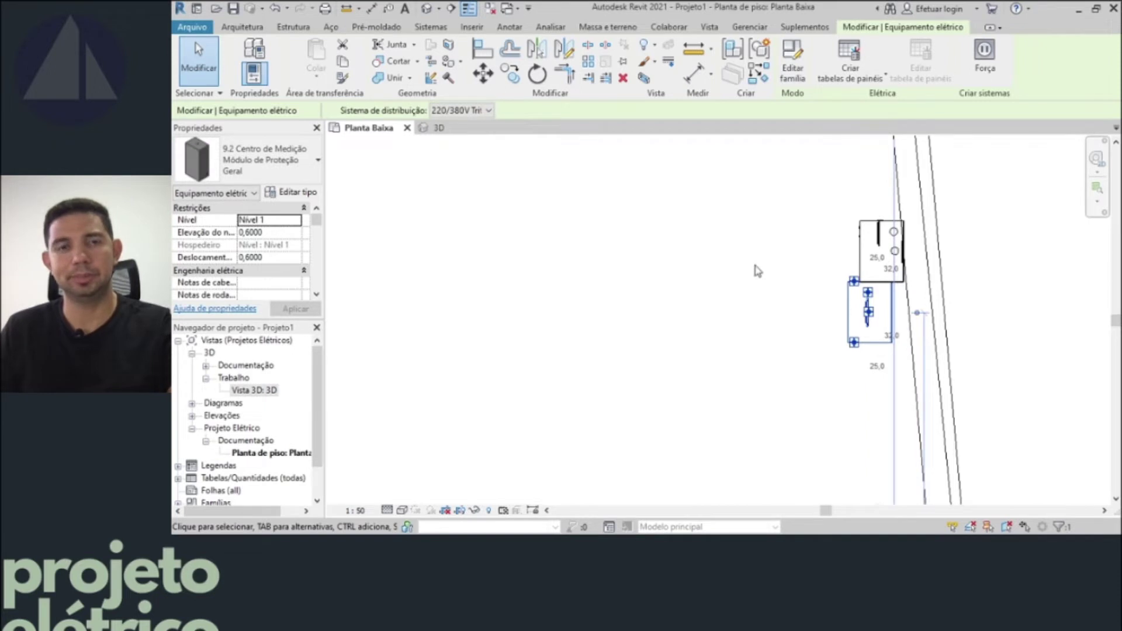
# - Move the protection module twice so it sits flush beneath the meter module on the wall
pyautogui.click(482, 74)
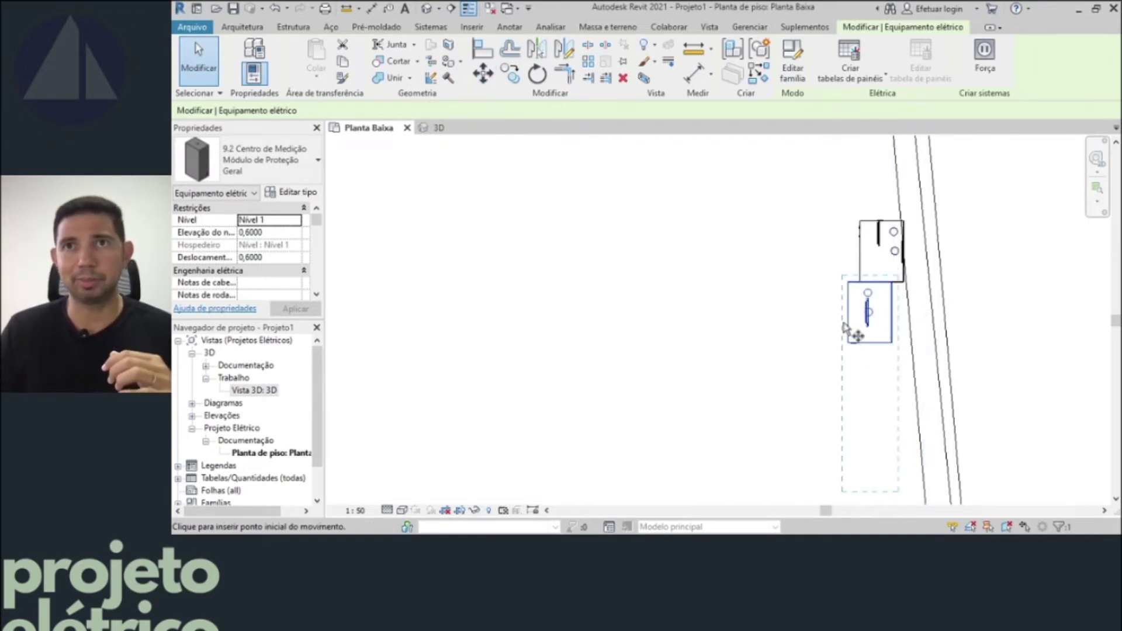
pyautogui.click(855, 339)
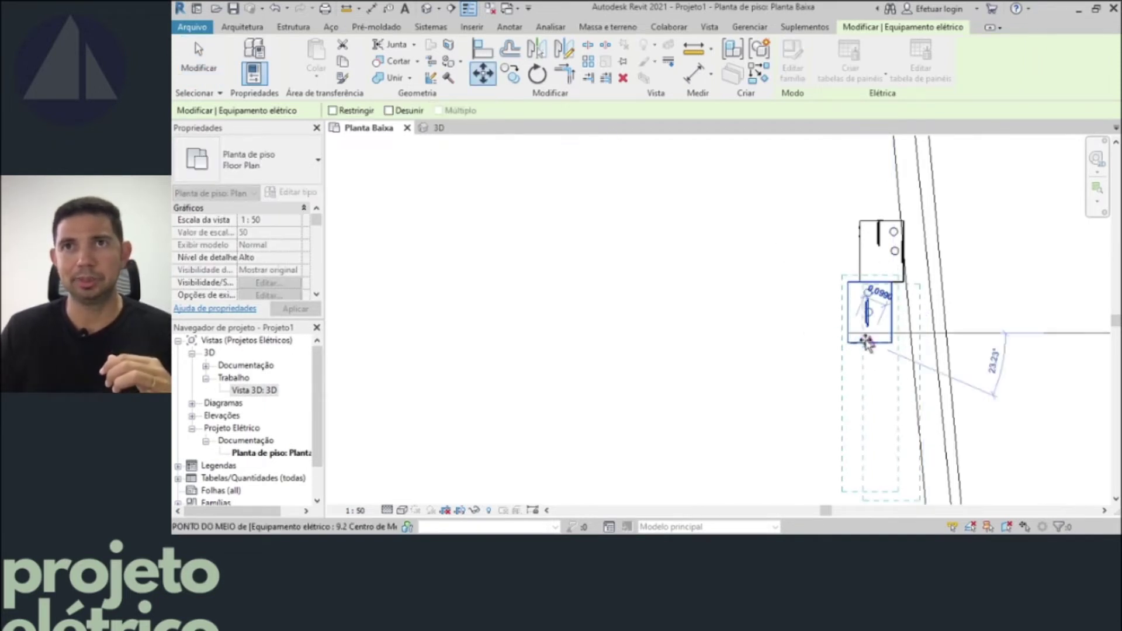
pyautogui.click(896, 350)
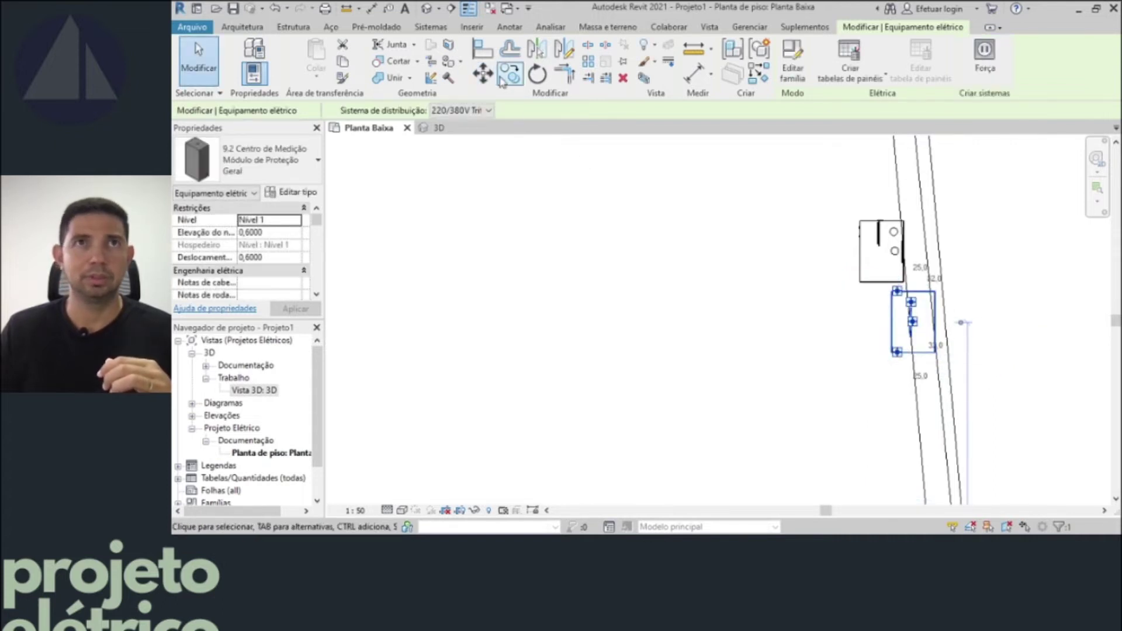
pyautogui.click(483, 74)
pyautogui.click(936, 293)
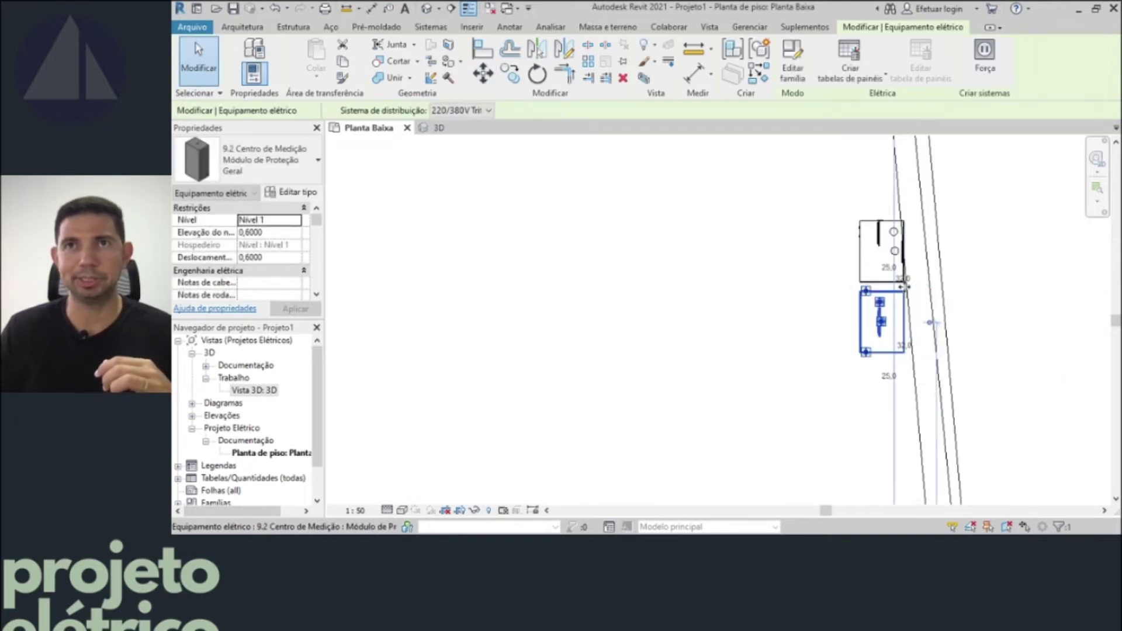
pyautogui.press('Escape')
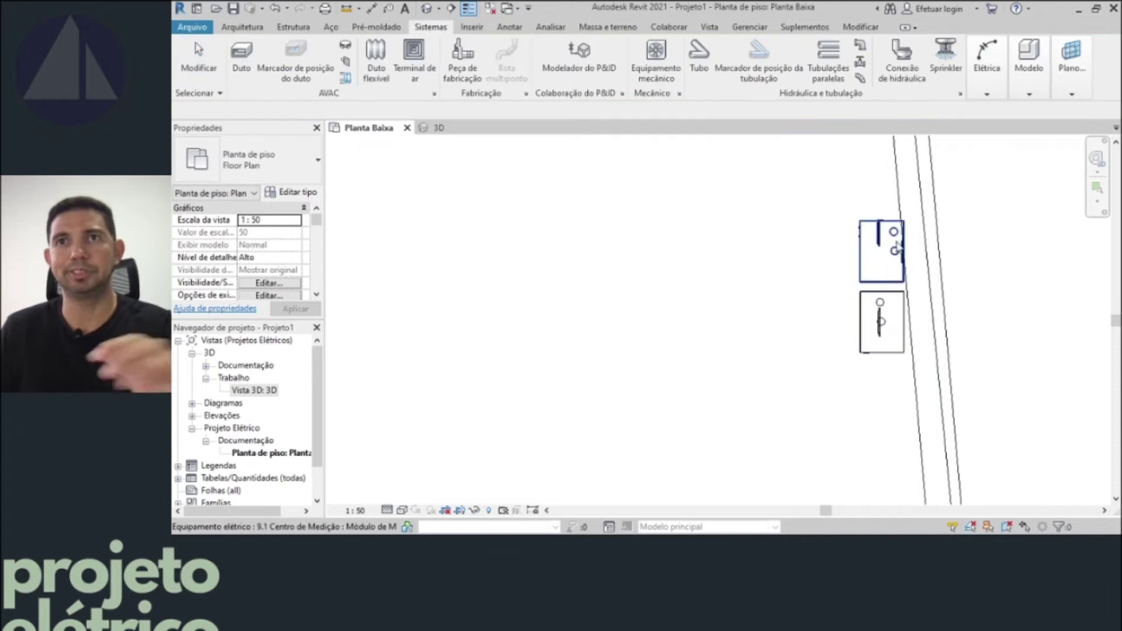
# - Start another component placement with CM and open the type selector
pyautogui.press('c')
pyautogui.press('m')
pyautogui.click(251, 159)
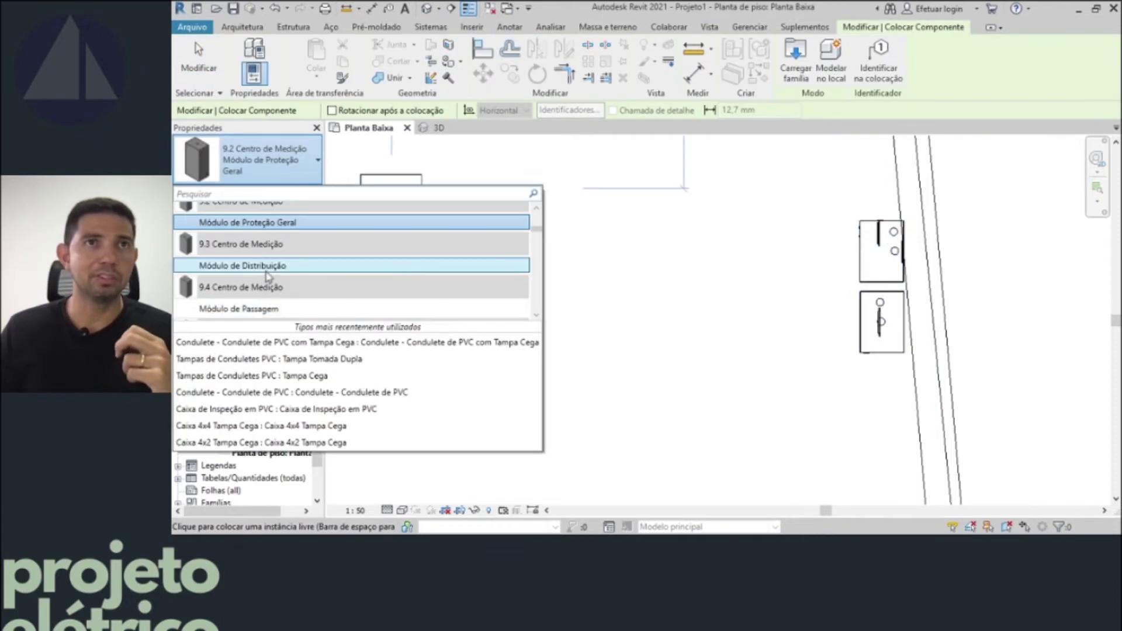
# - Place a rotated 9.3 Módulo de Distribuição in the top slot beside the other modules
pyautogui.click(270, 268)
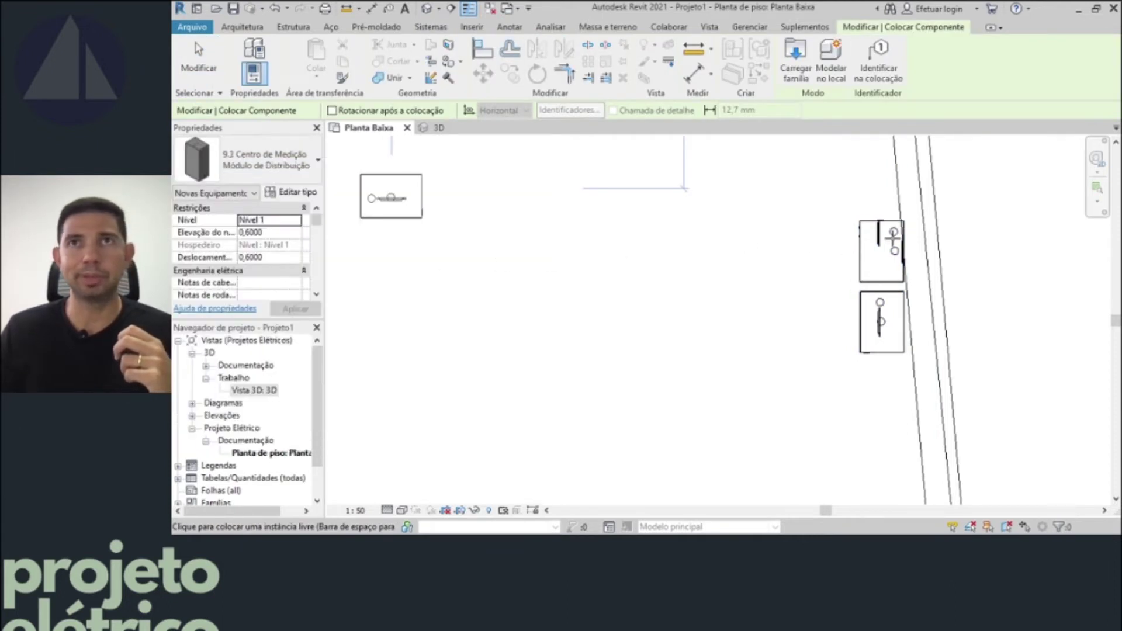
pyautogui.press('space')
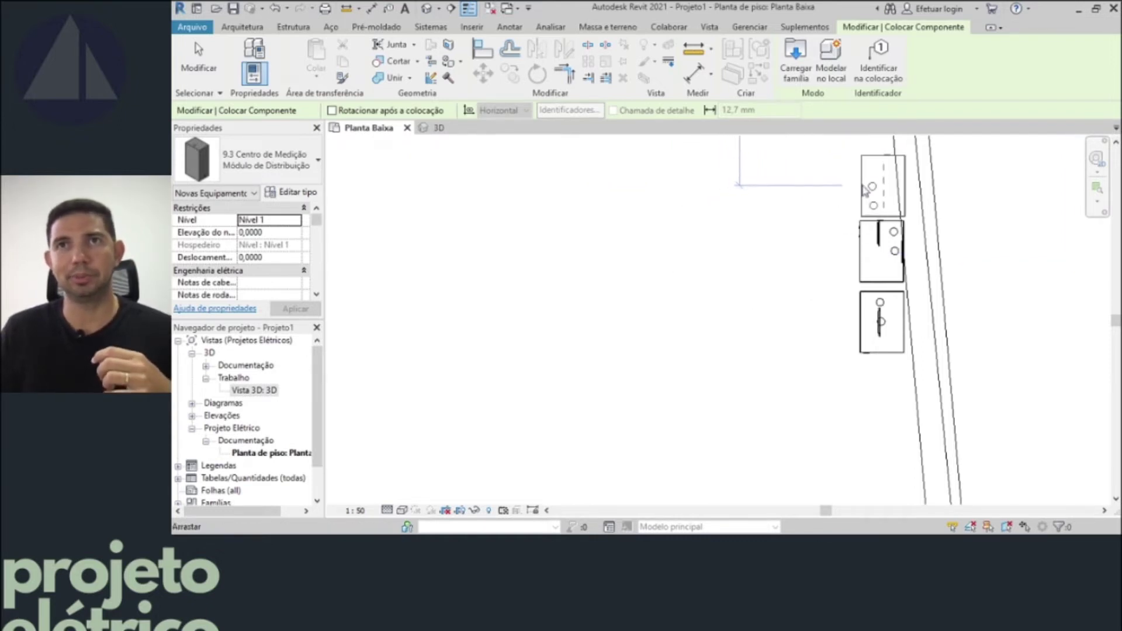
pyautogui.click(866, 190)
pyautogui.press('Escape')
# - Give the distribution module 0,6000 elevation, rotate it 90° and line it up with the others
pyautogui.click(280, 231)
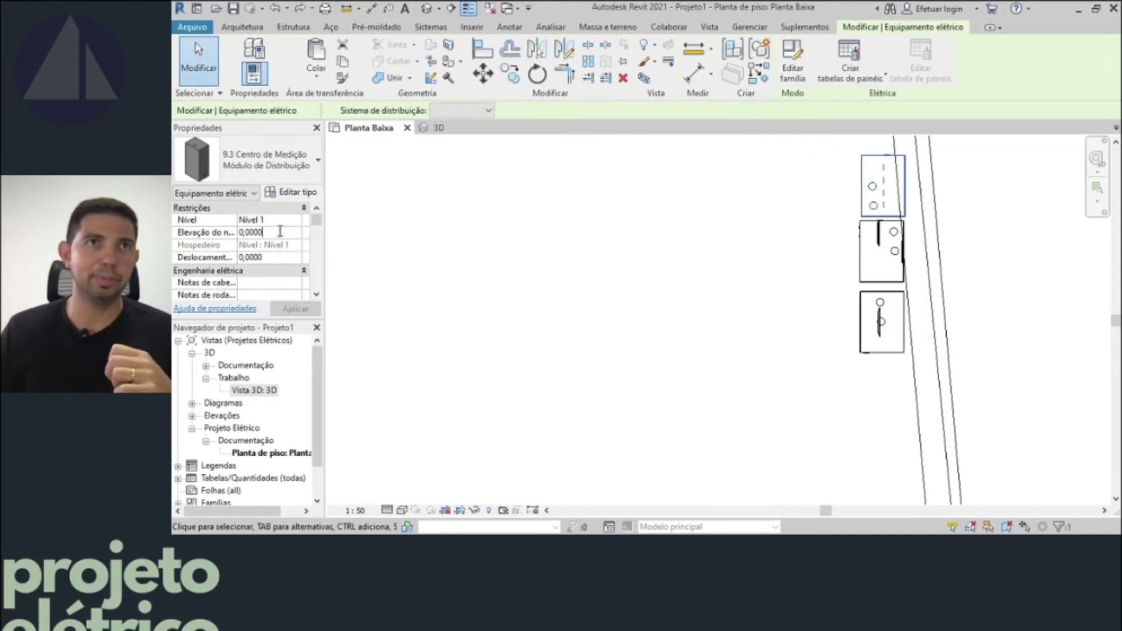
pyautogui.write('6')
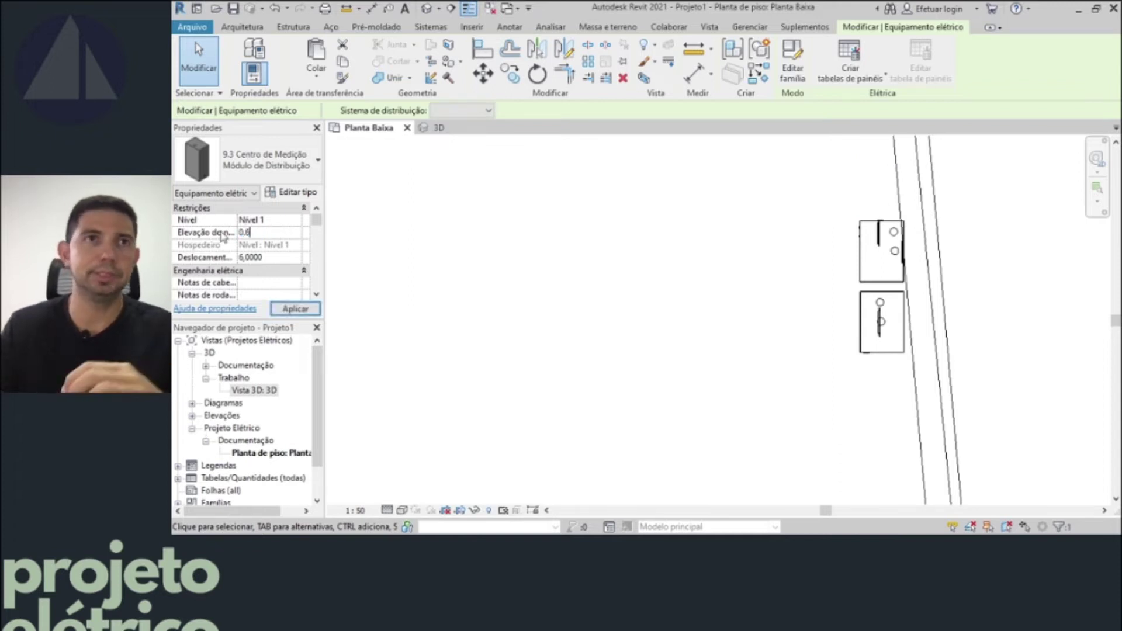
pyautogui.click(296, 309)
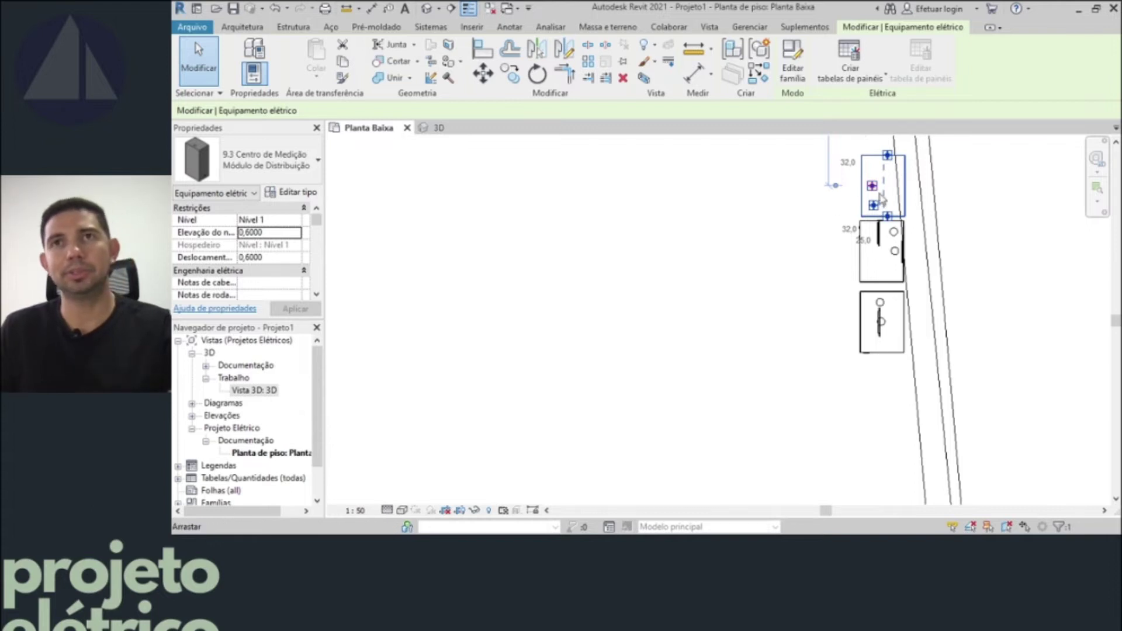
pyautogui.press('space')
pyautogui.press('space')
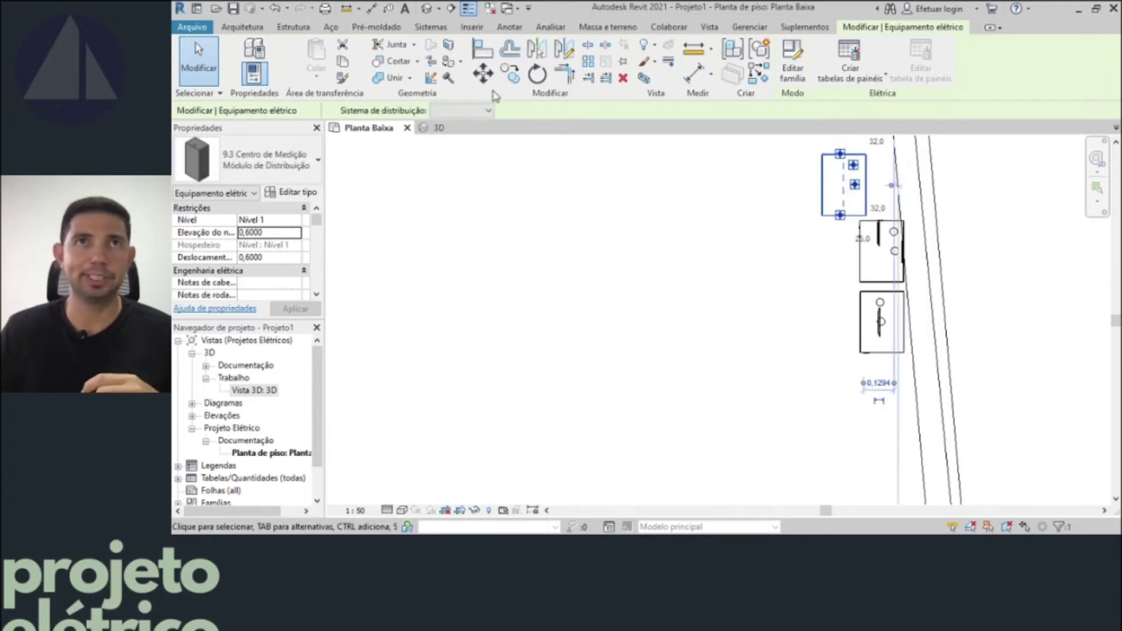
pyautogui.click(497, 81)
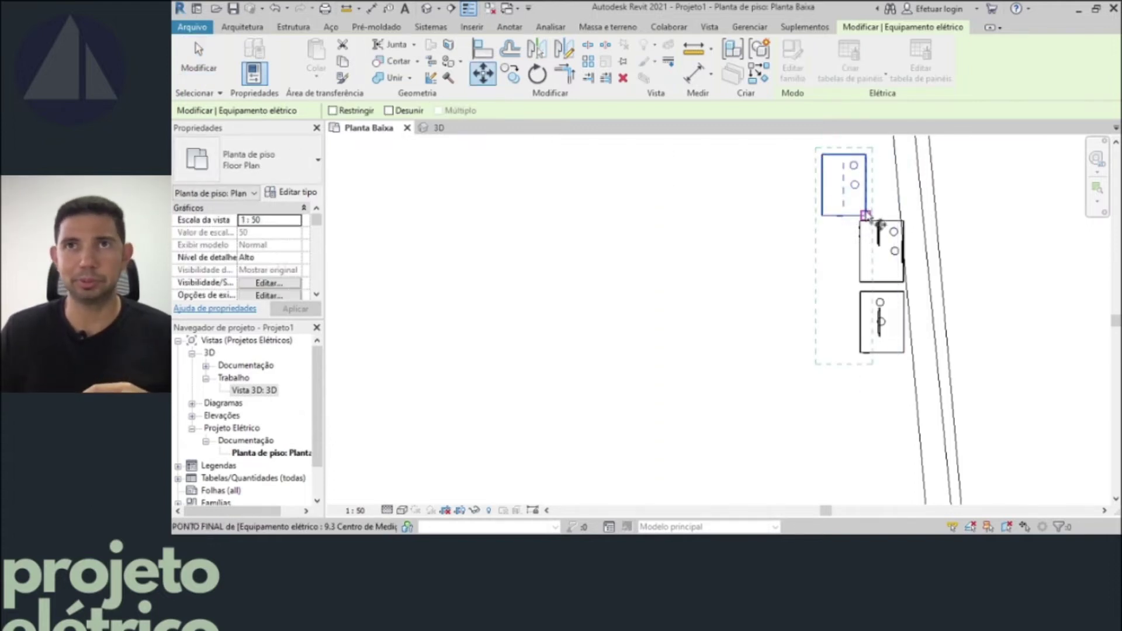
pyautogui.click(900, 217)
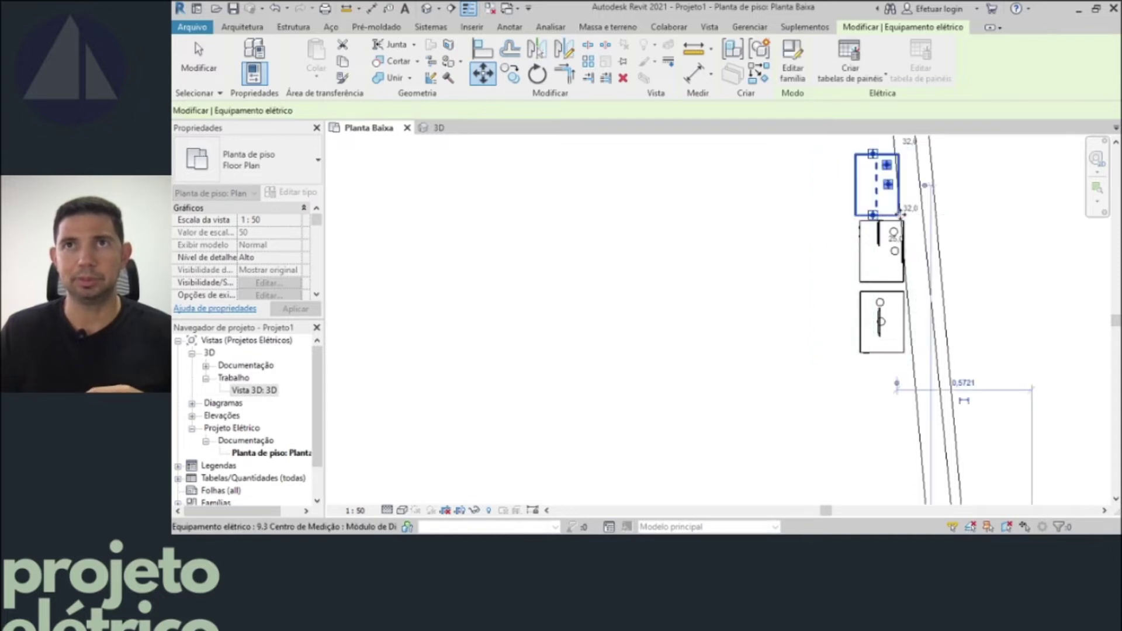
pyautogui.click(813, 271)
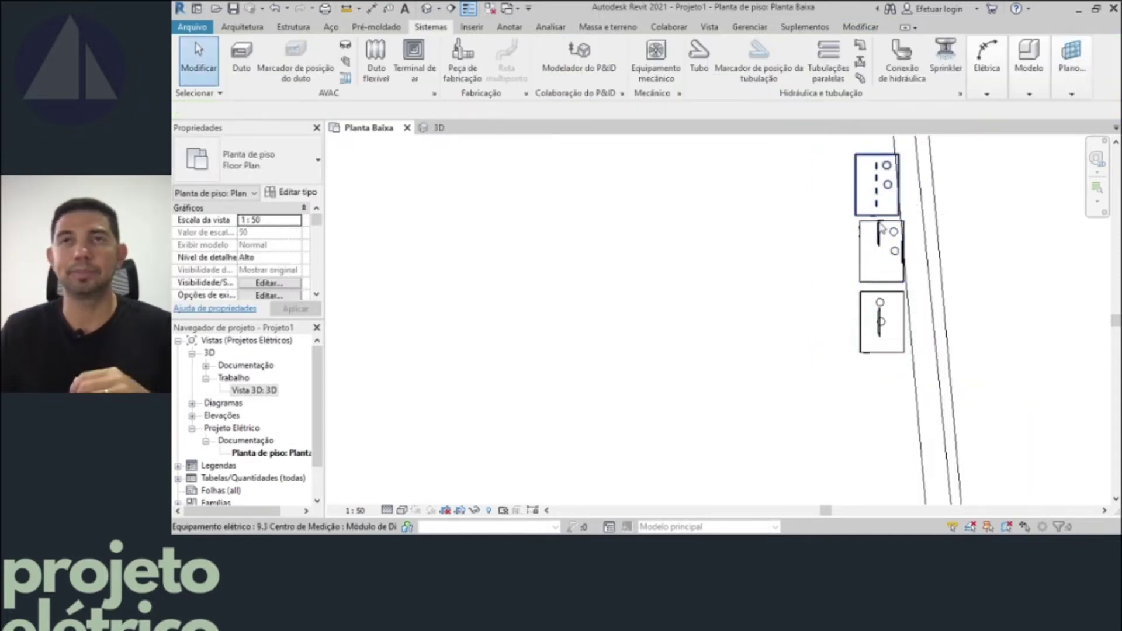
pyautogui.click(467, 134)
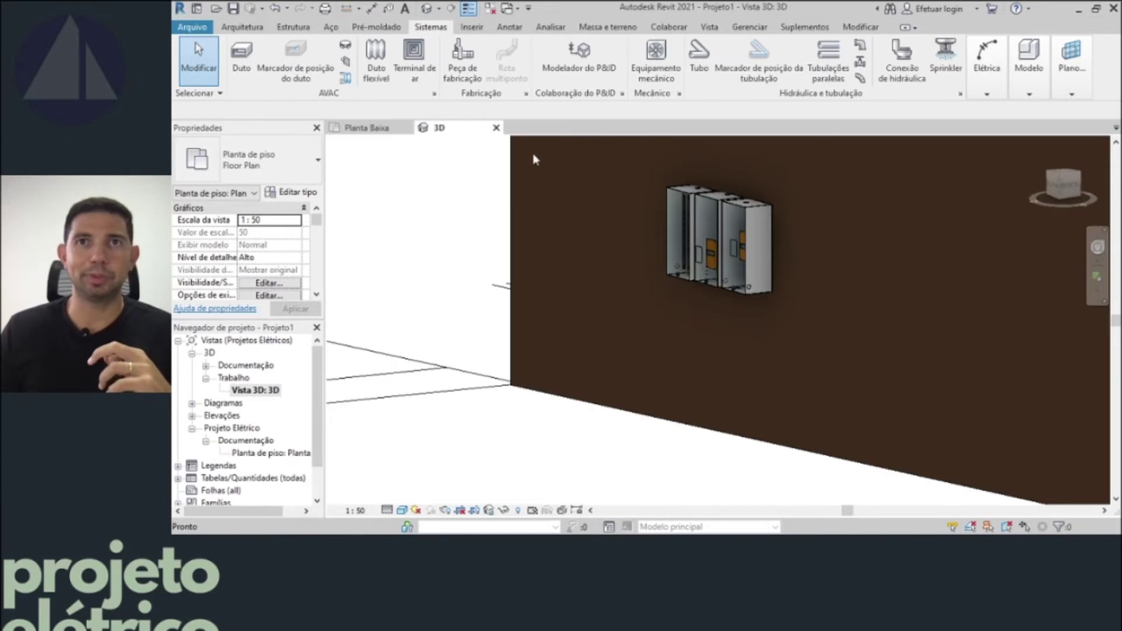
# - Orbit, pan and zoom the 3D view to inspect the three wall-mounted modules
pyautogui.moveTo(682, 308)
pyautogui.keyDown('shift'); pyautogui.mouseDown(button='middle')
pyautogui.moveTo(675, 315)
pyautogui.moveTo(689, 320)
pyautogui.moveTo(677, 318)
pyautogui.mouseUp(button='middle'); pyautogui.keyUp('shift')
pyautogui.moveTo(488, 304); pyautogui.dragTo(915, 408, button='middle')
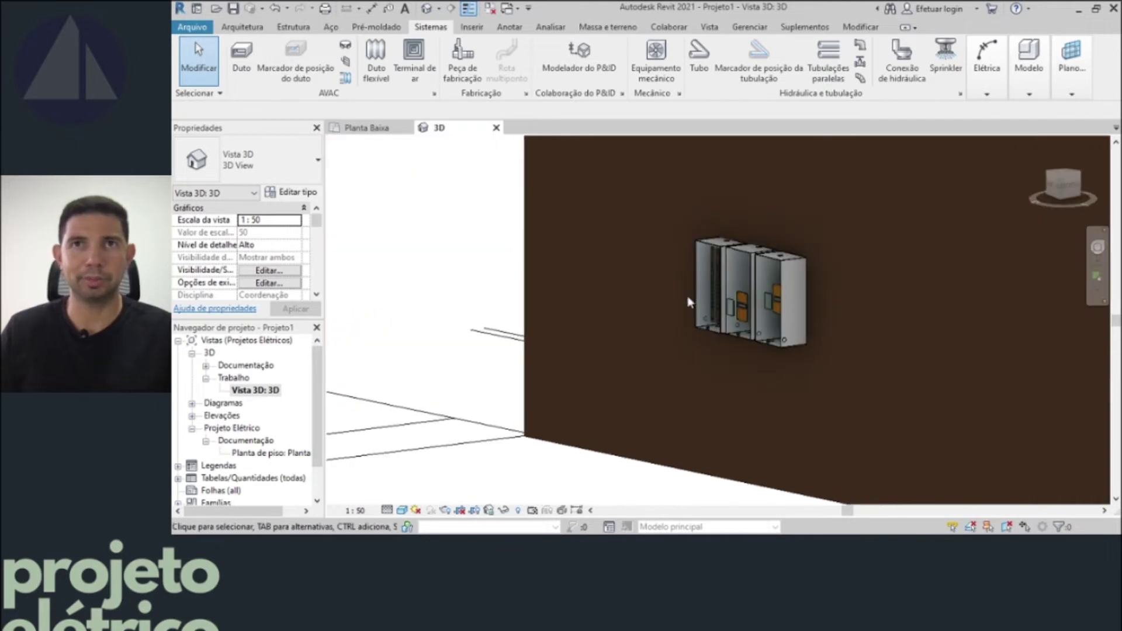
pyautogui.click(710, 280)
pyautogui.moveTo(682, 332)
pyautogui.keyDown('shift'); pyautogui.mouseDown(button='middle')
pyautogui.moveTo(773, 323)
pyautogui.moveTo(762, 313)
pyautogui.mouseUp(button='middle'); pyautogui.keyUp('shift')
pyautogui.press('Escape')
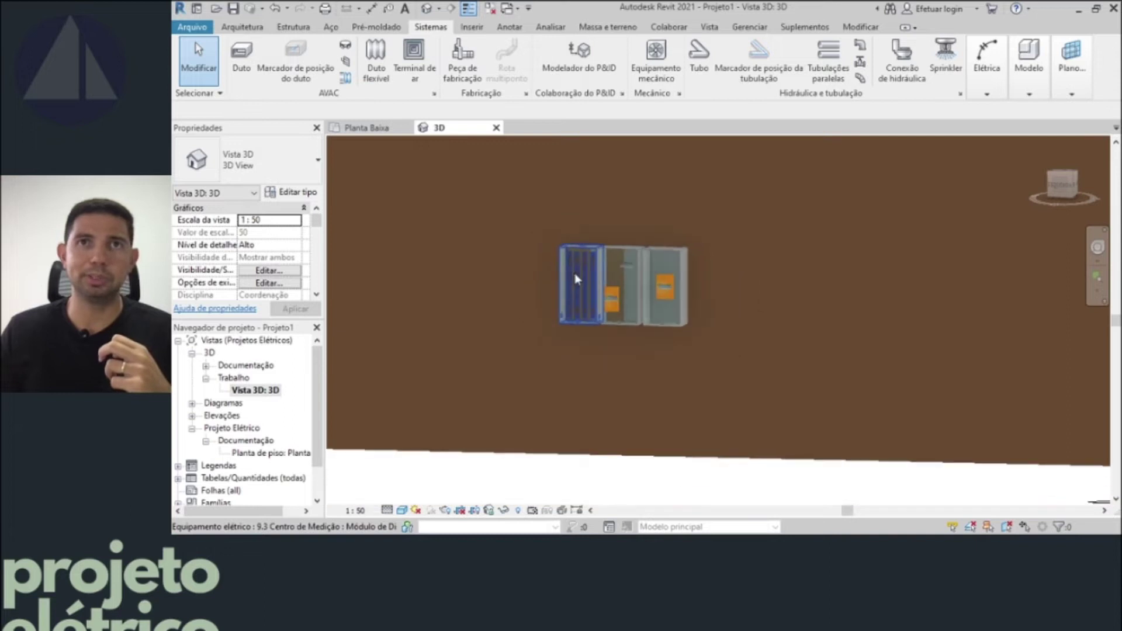
pyautogui.scroll(5, 576, 275)
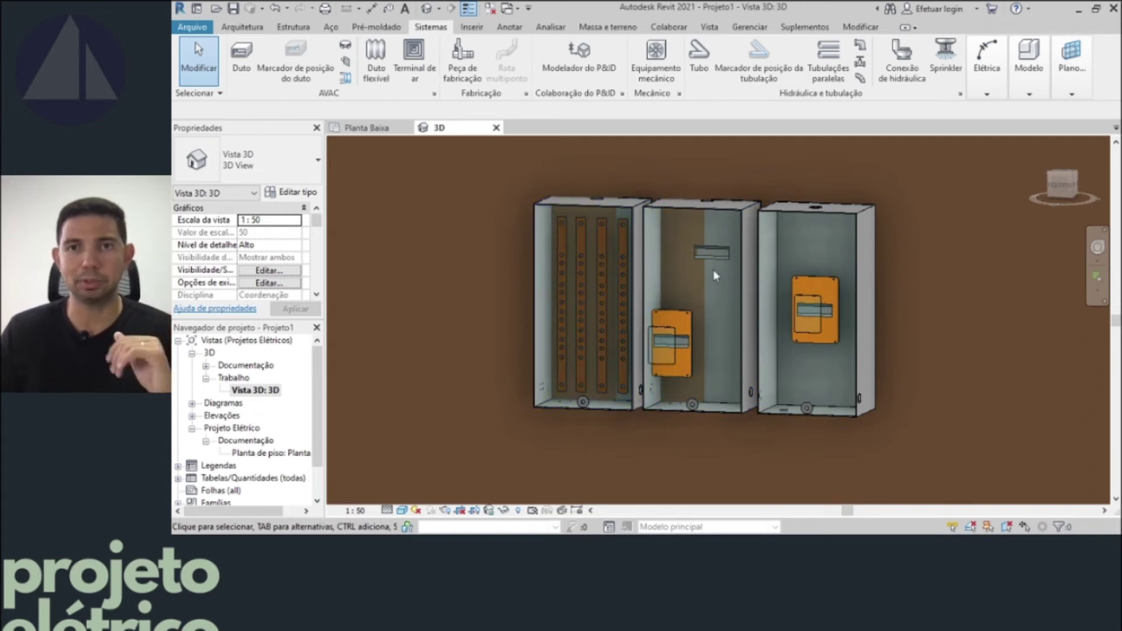
pyautogui.scroll(-8, 714, 275)
pyautogui.scroll(3, 710, 303)
pyautogui.scroll(4, 741, 290)
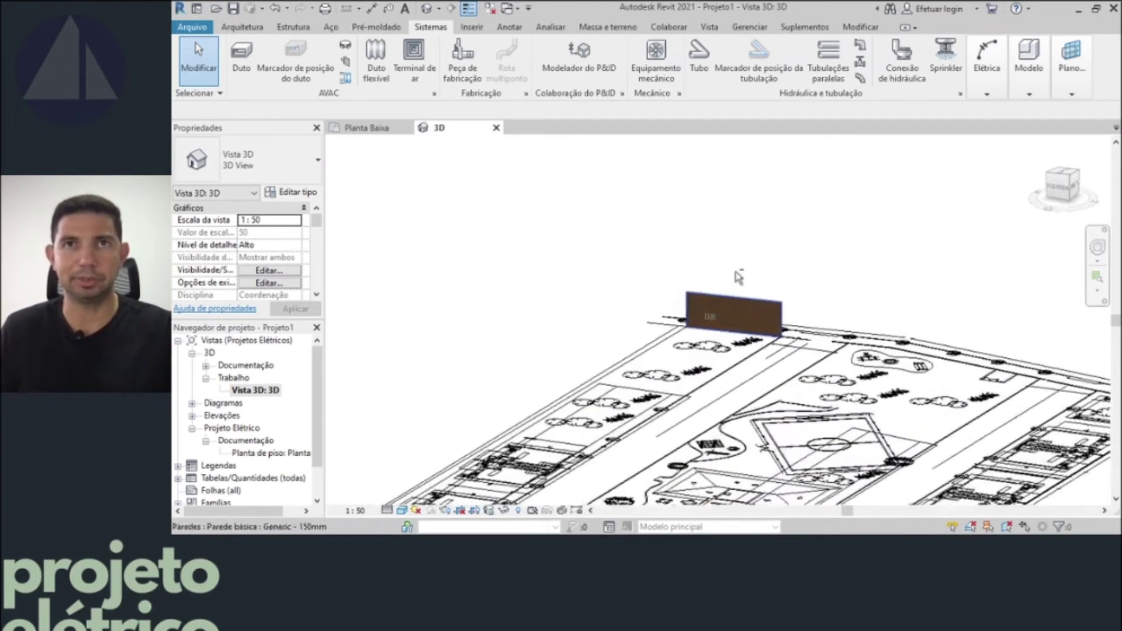
pyautogui.scroll(5, 741, 291)
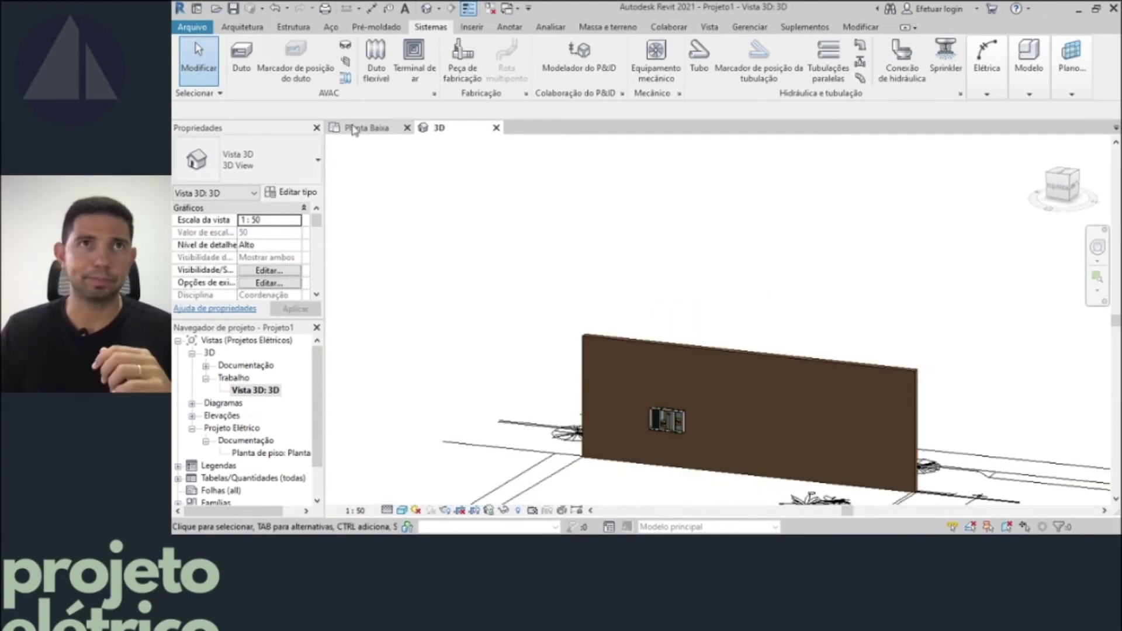
# - Return to the Planta Baixa floor plan and zoom in near P14
pyautogui.click(354, 130)
pyautogui.scroll(2, 753, 239)
pyautogui.scroll(3, 756, 241)
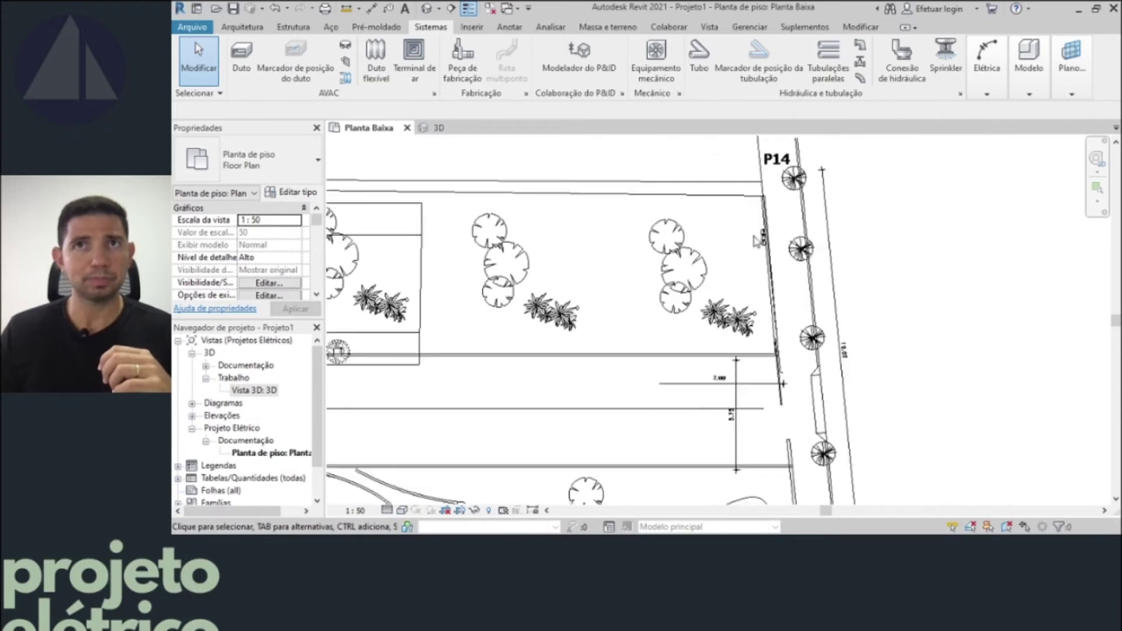
# - Draw a vertical section beside P14 across the modules and open its Section 0 view
pyautogui.moveTo(756, 241); pyautogui.dragTo(761, 295, button='middle')
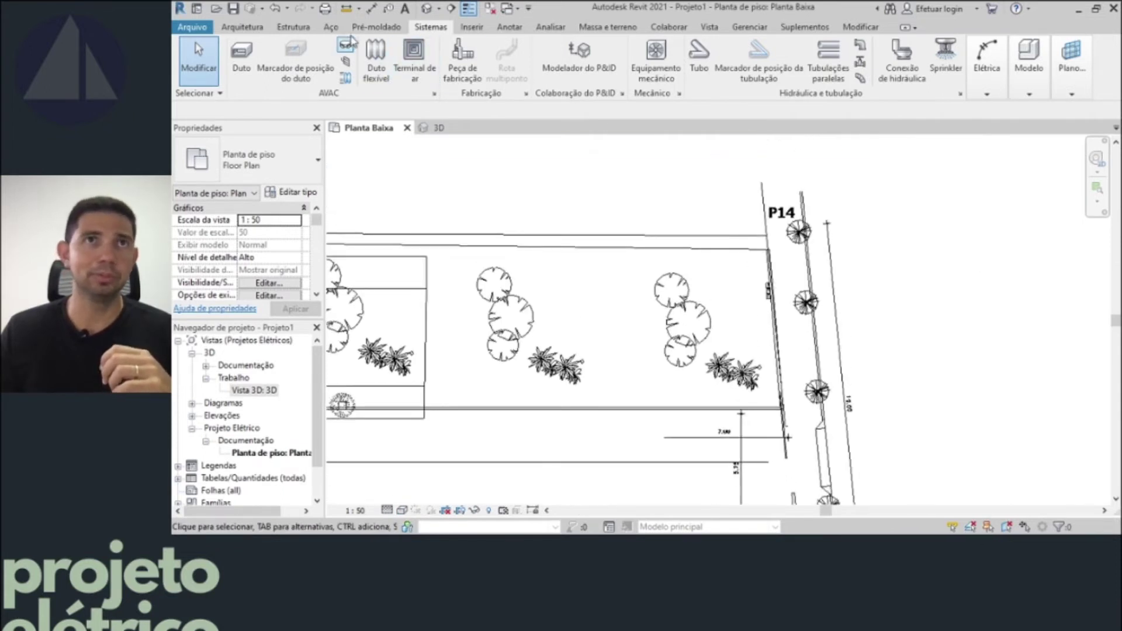
pyautogui.click(451, 10)
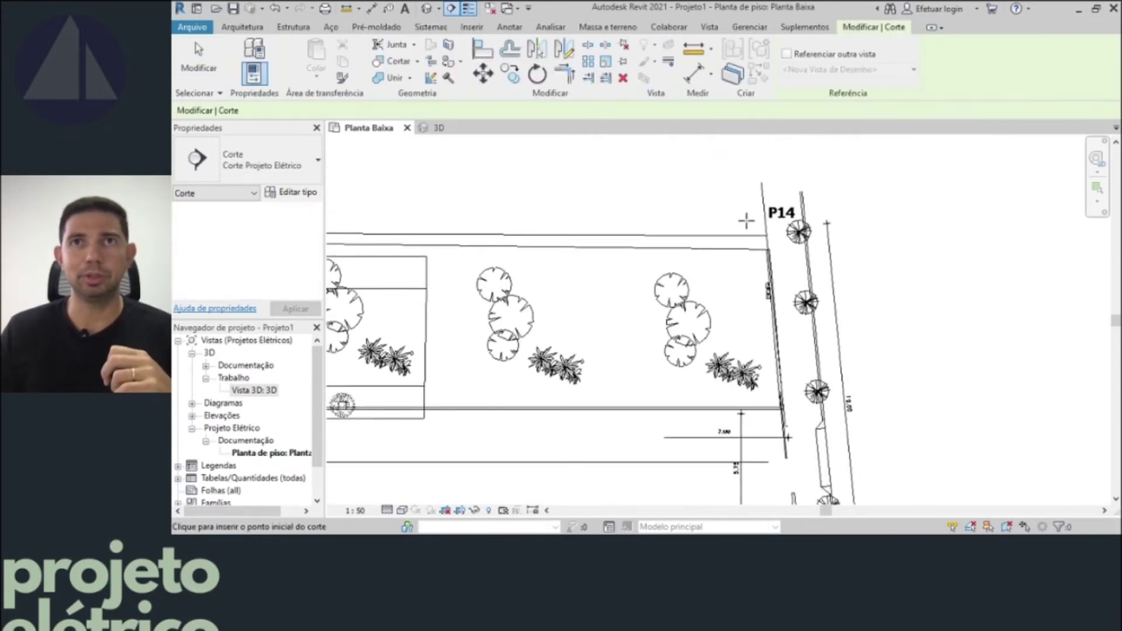
pyautogui.click(754, 209)
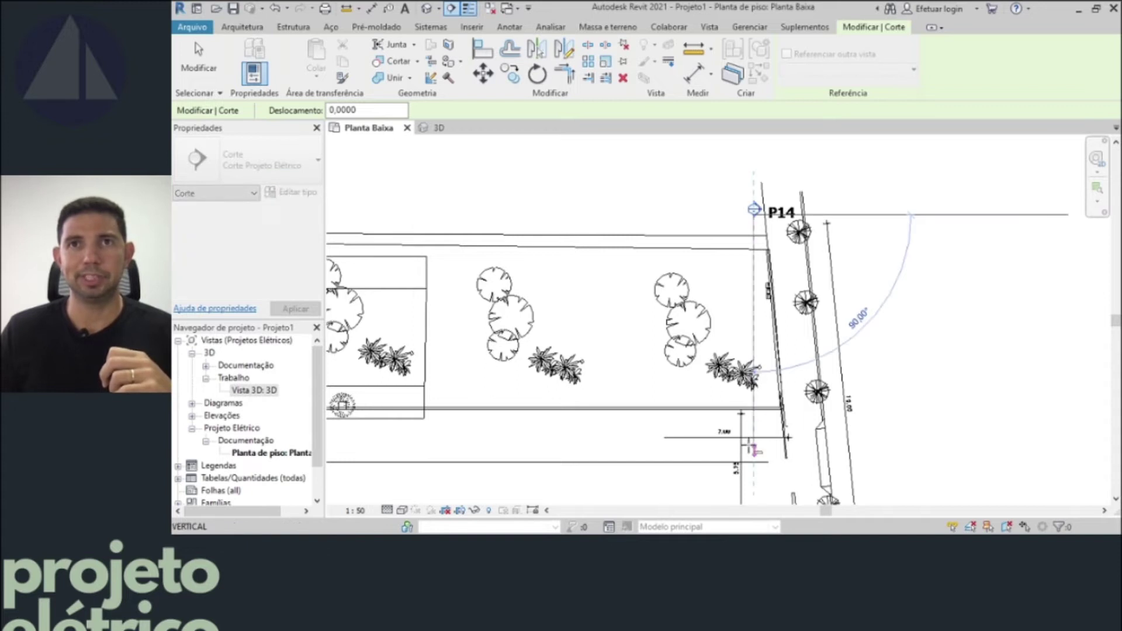
pyautogui.click(754, 431)
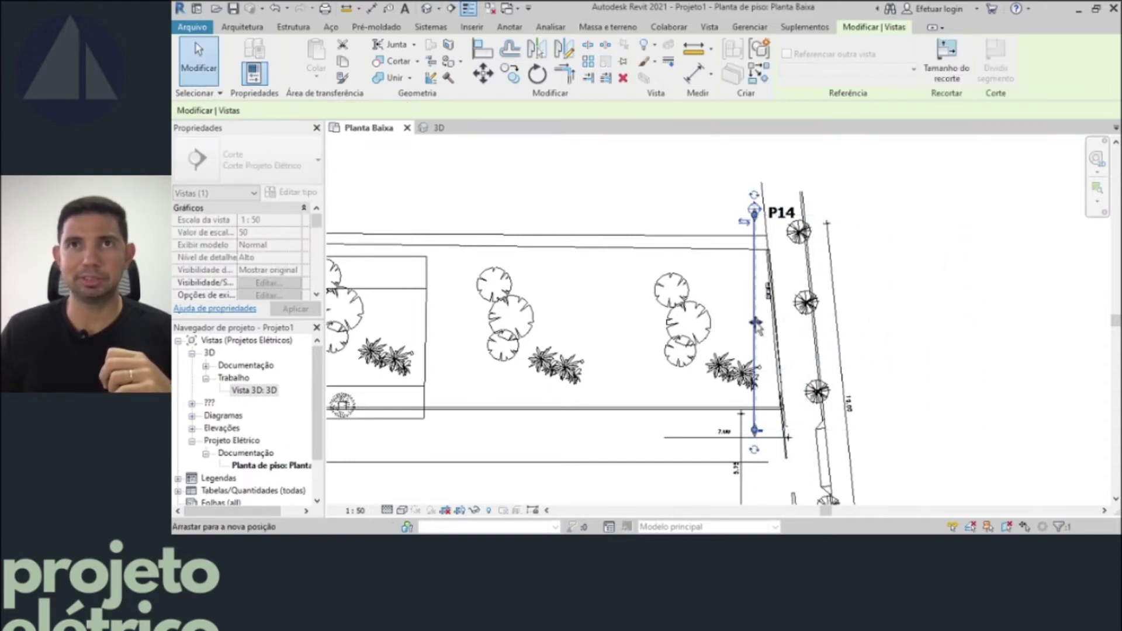
pyautogui.moveTo(756, 328); pyautogui.dragTo(787, 322)
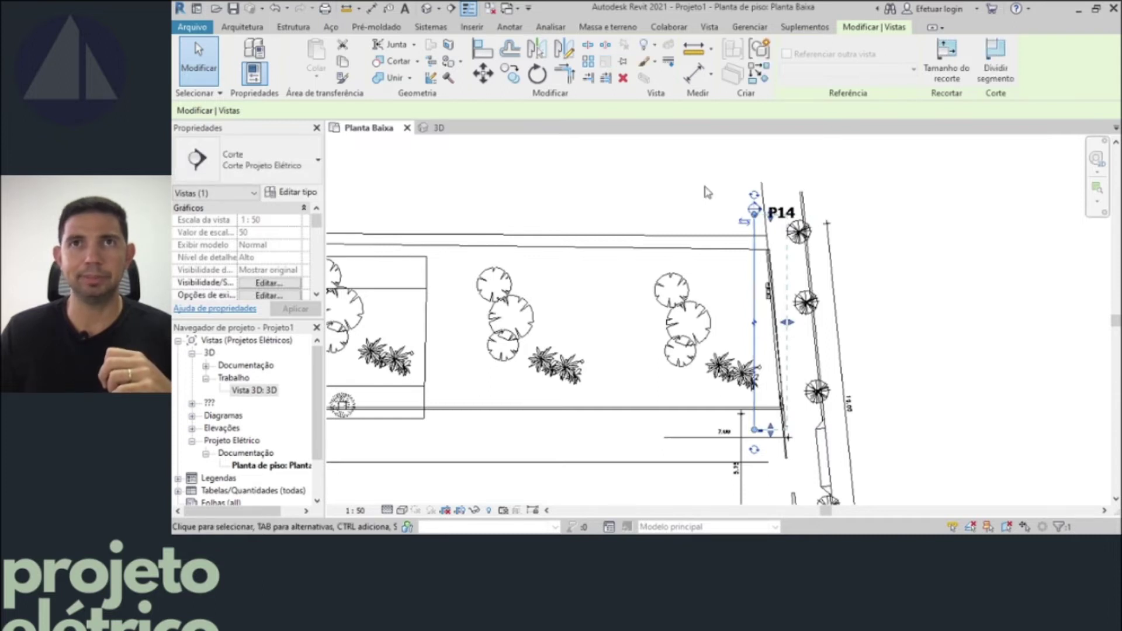
pyautogui.press('Escape')
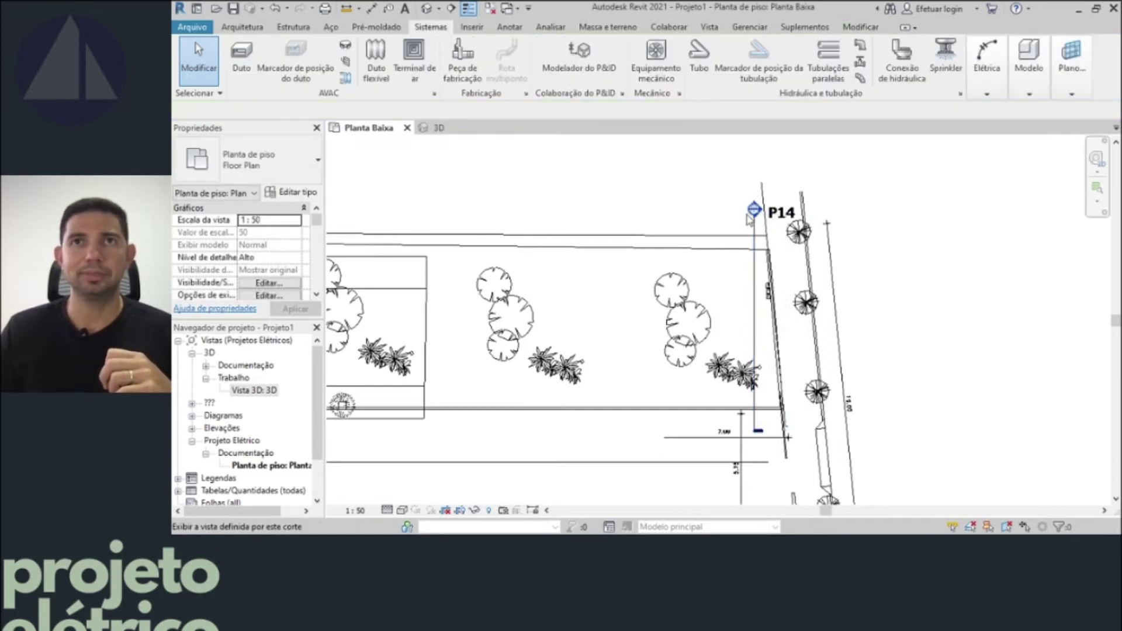
pyautogui.doubleClick(748, 220)
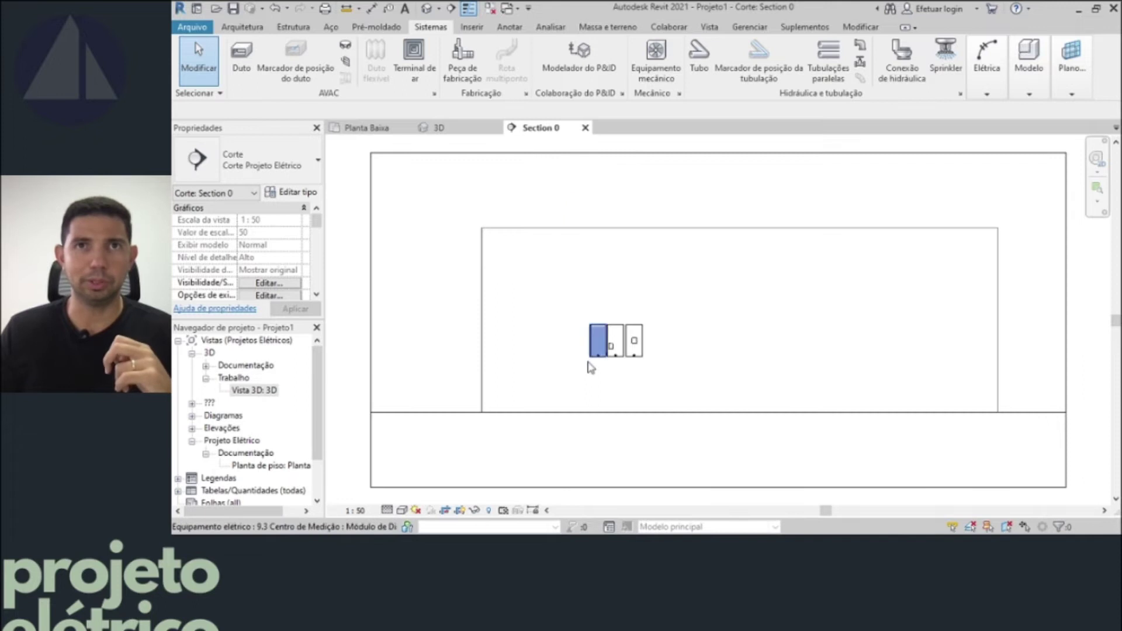
# - In Section 0, move the left module against the middle one
pyautogui.scroll(1, 591, 367)
pyautogui.scroll(3, 590, 367)
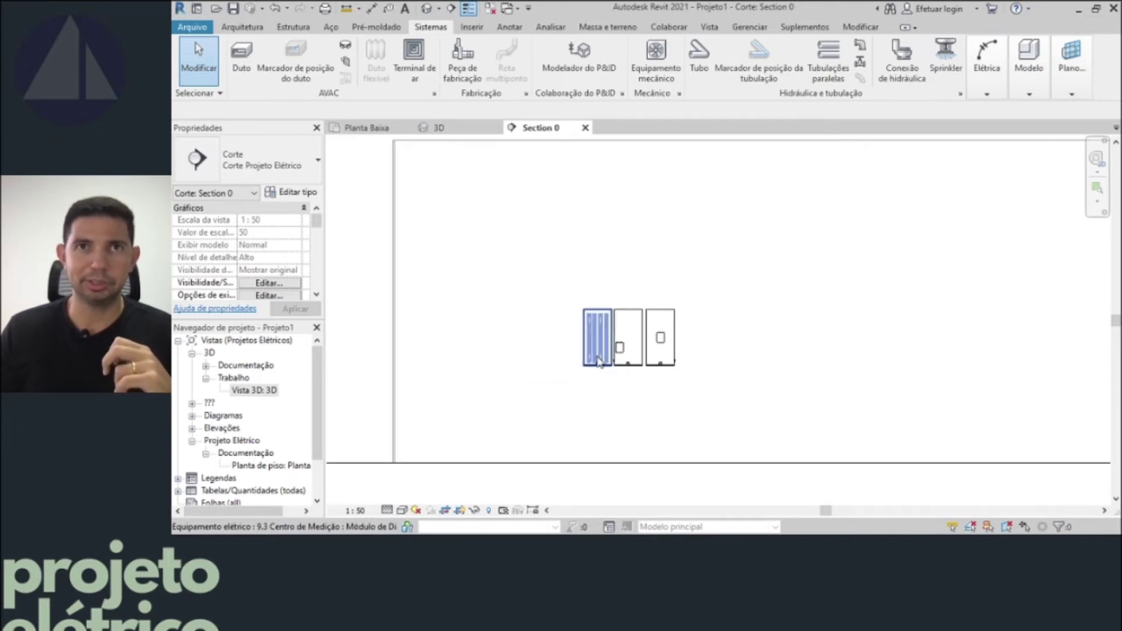
pyautogui.scroll(1, 605, 355)
pyautogui.scroll(-1, 605, 355)
pyautogui.click(607, 351)
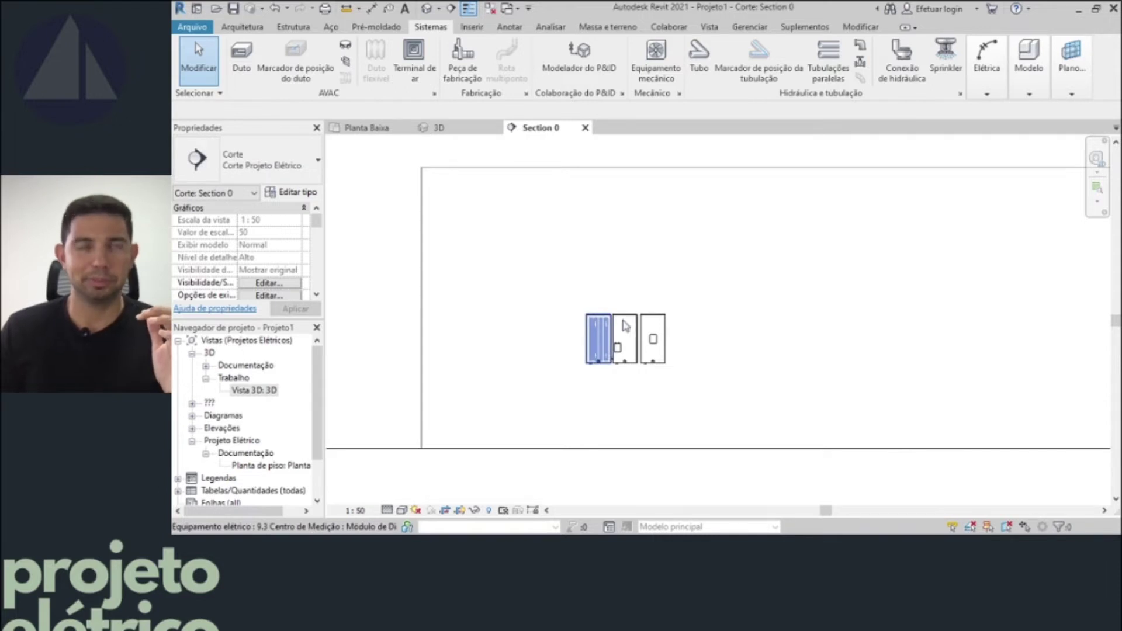
pyautogui.scroll(3, 626, 325)
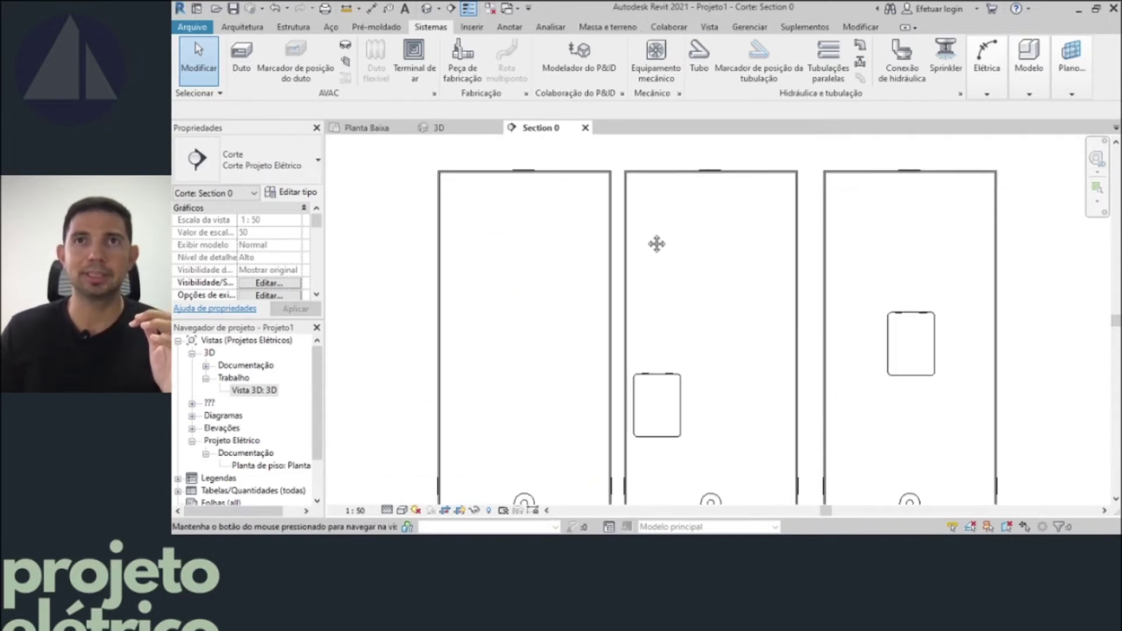
pyautogui.scroll(-1, 652, 245)
pyautogui.click(651, 184)
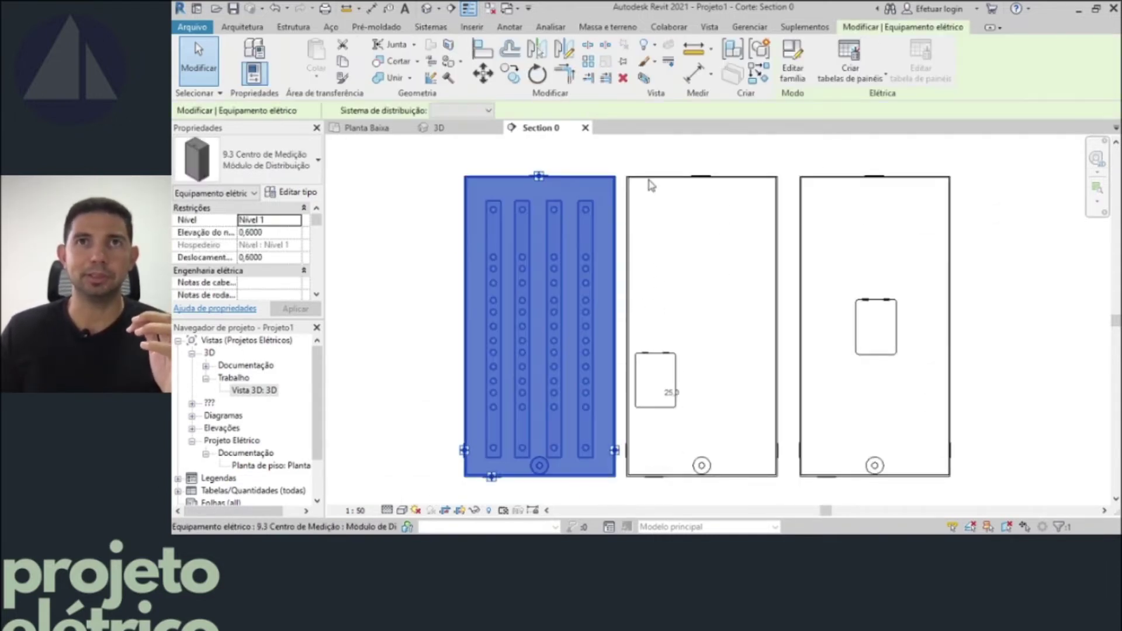
pyautogui.click(483, 73)
pyautogui.scroll(-1, 611, 169)
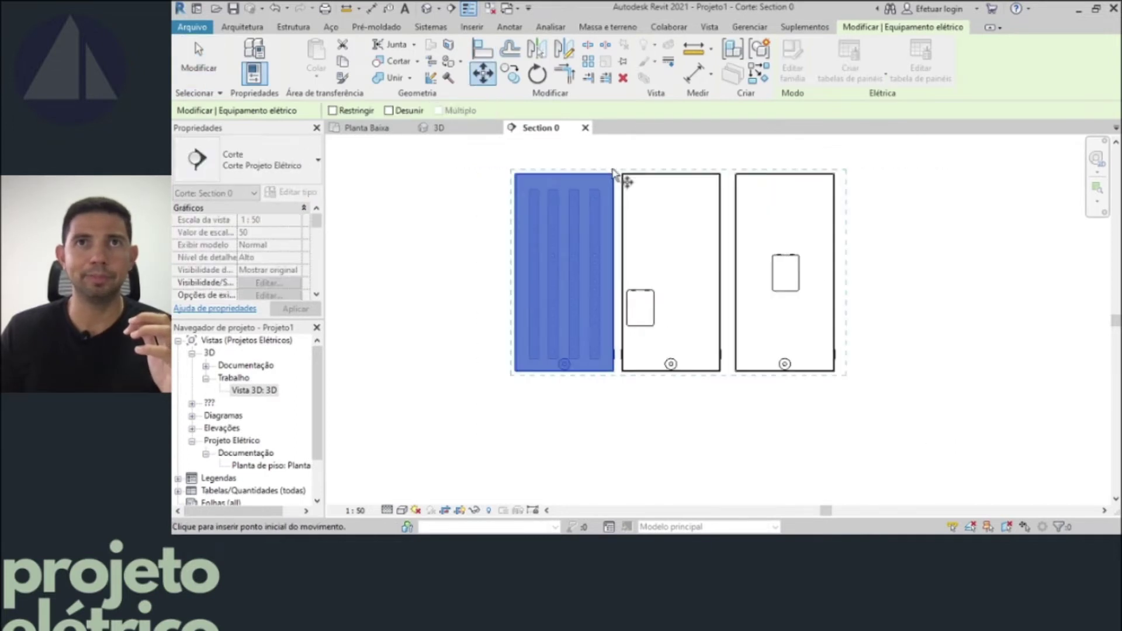
pyautogui.scroll(2, 614, 172)
pyautogui.click(614, 179)
pyautogui.click(630, 178)
pyautogui.press('Escape')
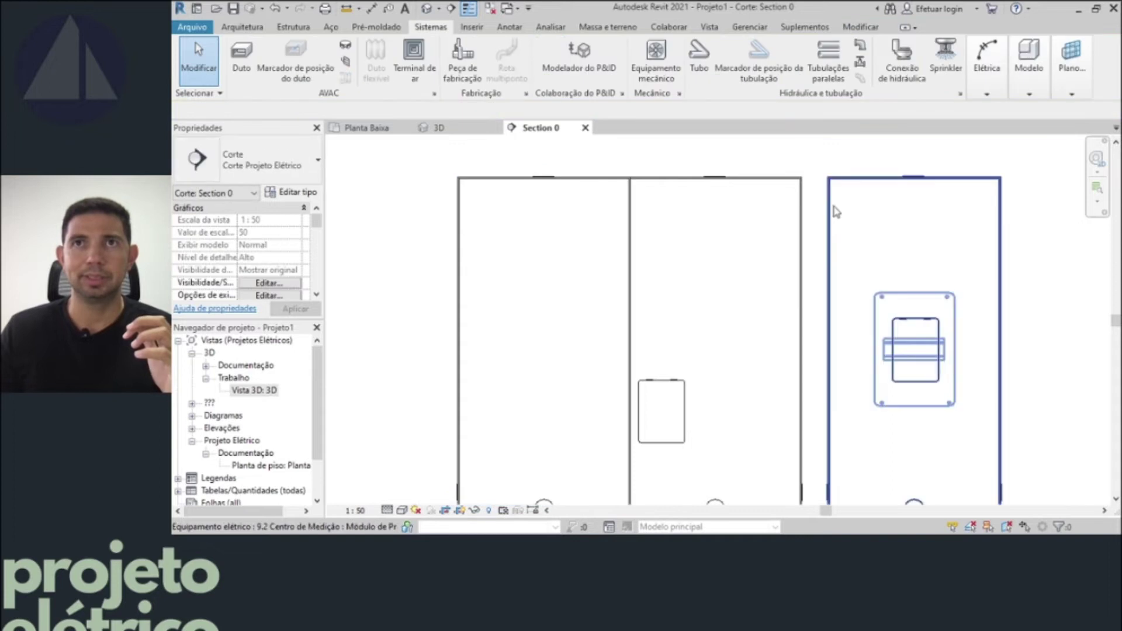
# - Move the right module with MV to snap against the middle one
pyautogui.click(854, 209)
pyautogui.press('m')
pyautogui.press('v')
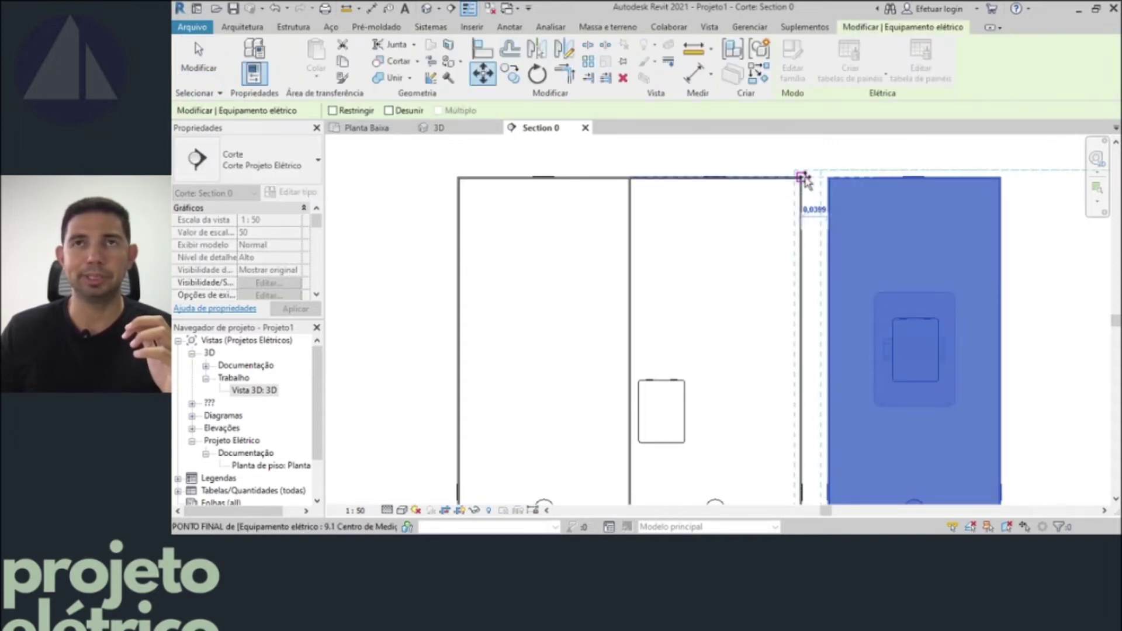
pyautogui.click(803, 177)
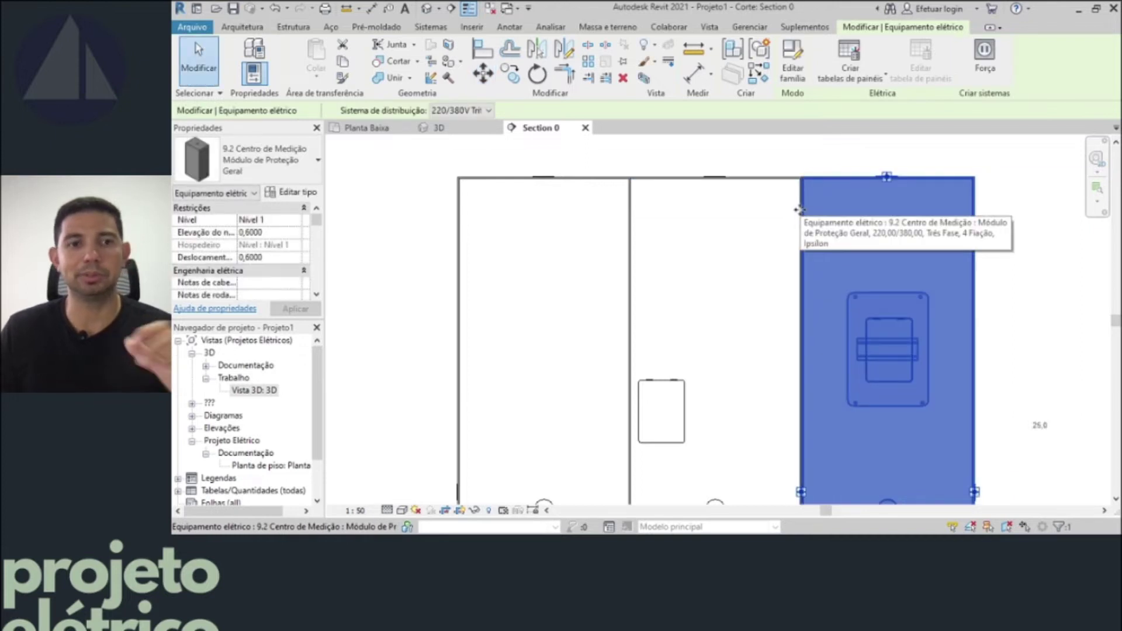
pyautogui.scroll(-3, 799, 209)
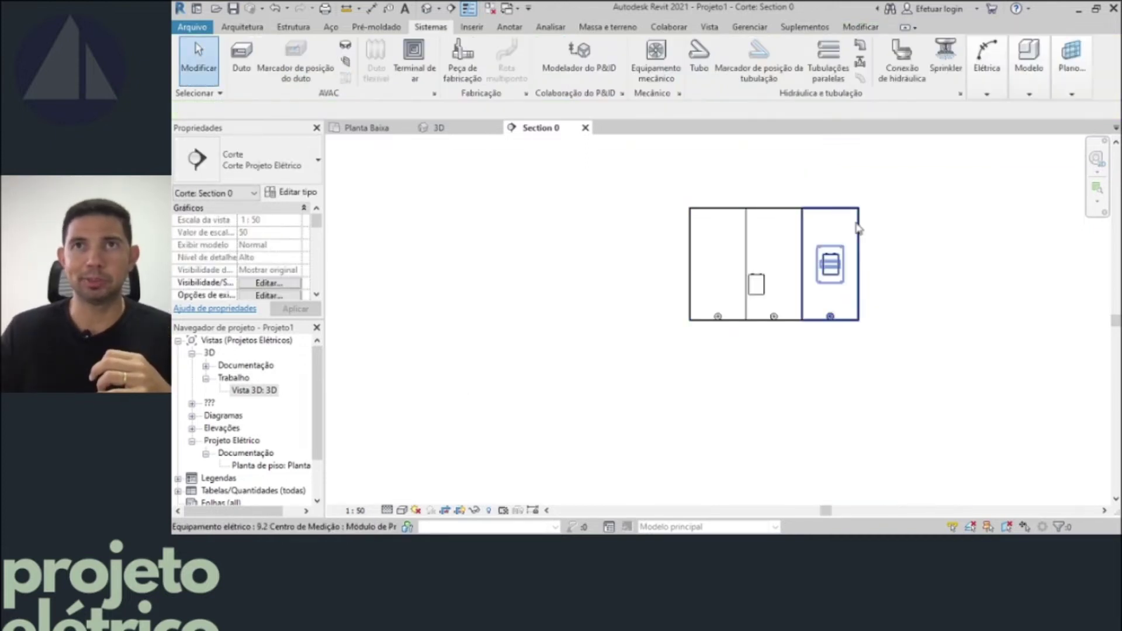
# - Move the 9.2 Módulo de Proteção Geral to stack directly on top of the meter module
pyautogui.press('m')
pyautogui.press('v')
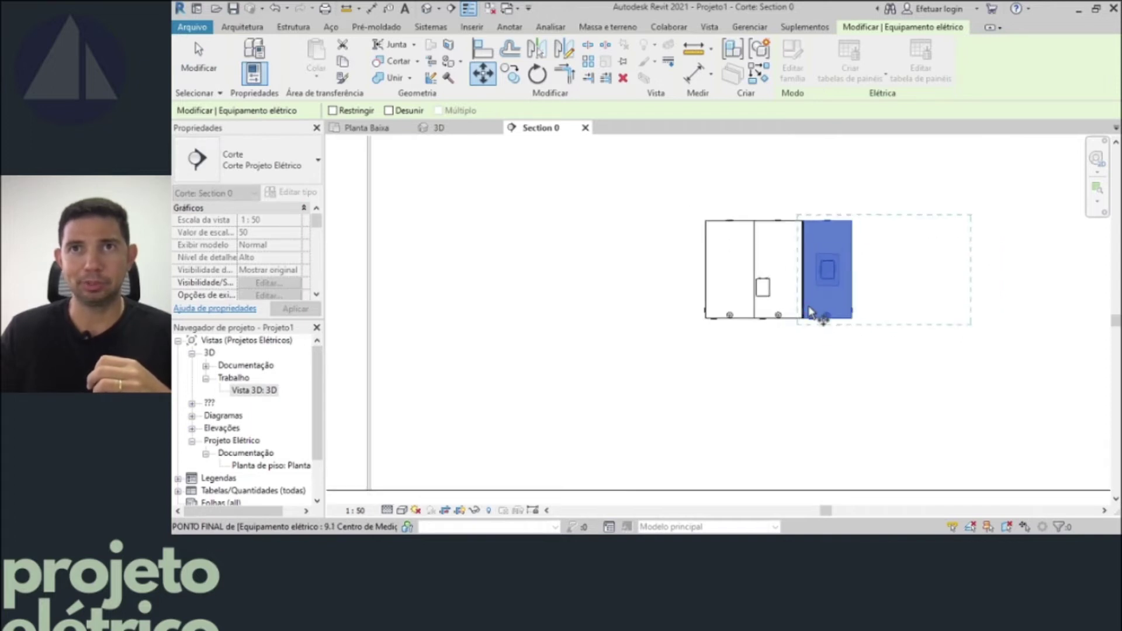
pyautogui.scroll(2, 810, 324)
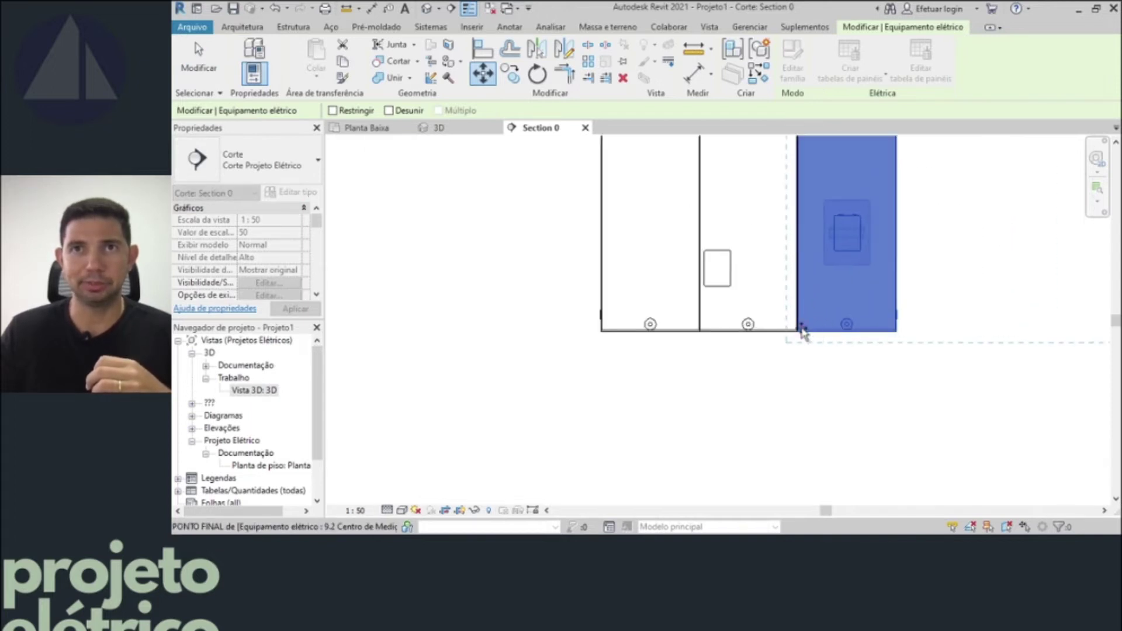
pyautogui.click(803, 331)
pyautogui.scroll(-2, 802, 325)
pyautogui.scroll(-3, 770, 306)
pyautogui.scroll(-1, 769, 296)
pyautogui.scroll(2, 766, 304)
pyautogui.scroll(3, 760, 295)
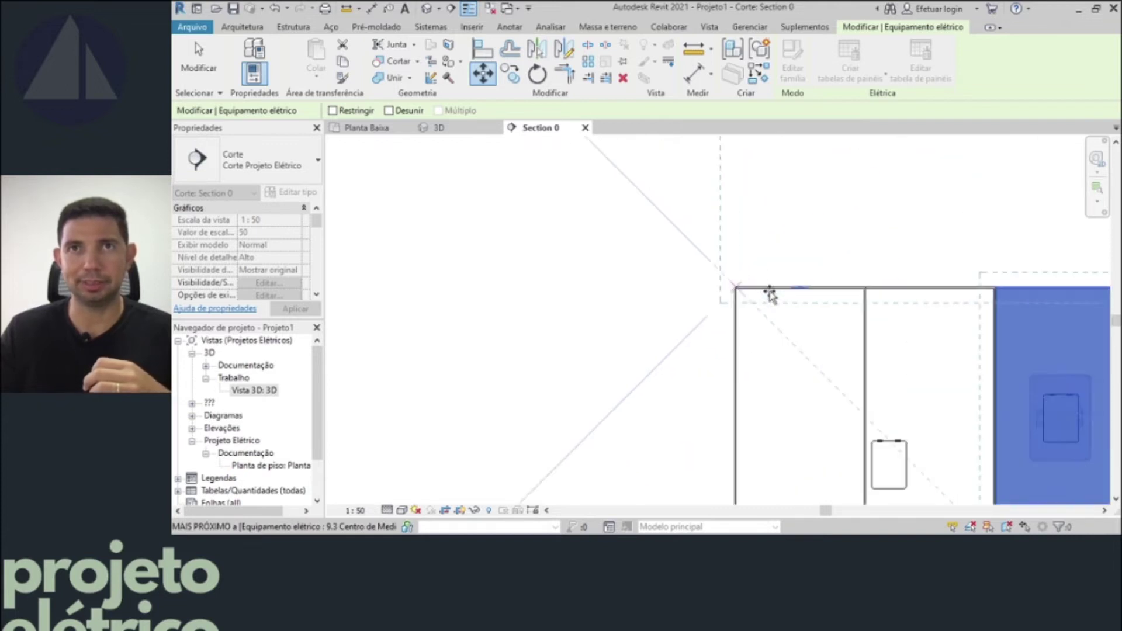
pyautogui.click(736, 287)
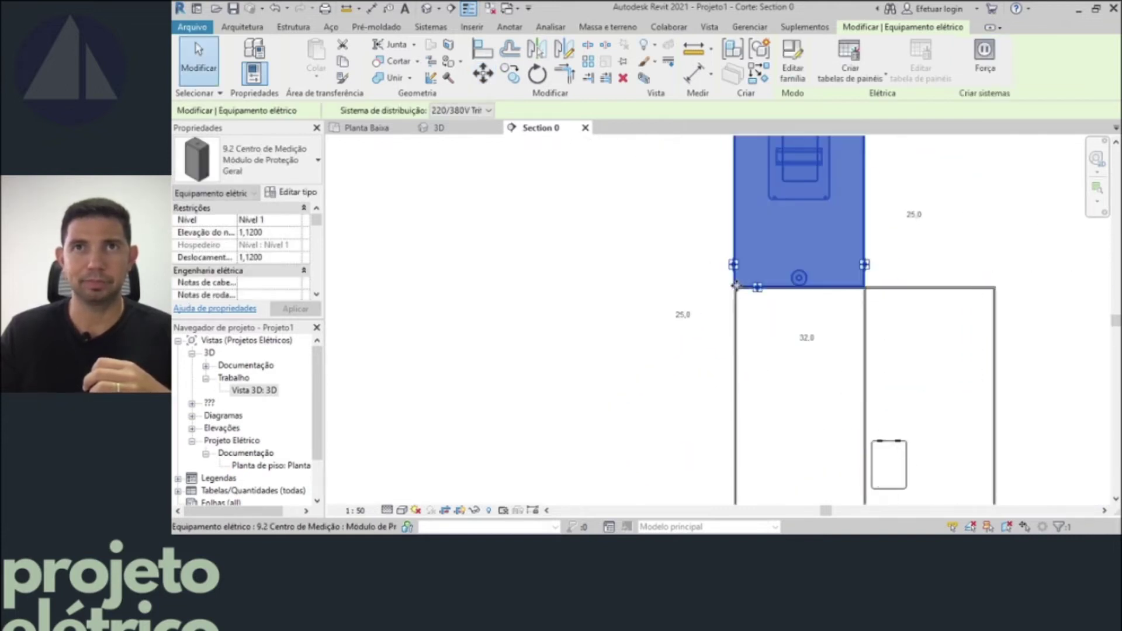
pyautogui.click(712, 296)
pyautogui.scroll(1, 724, 301)
pyautogui.scroll(-5, 725, 301)
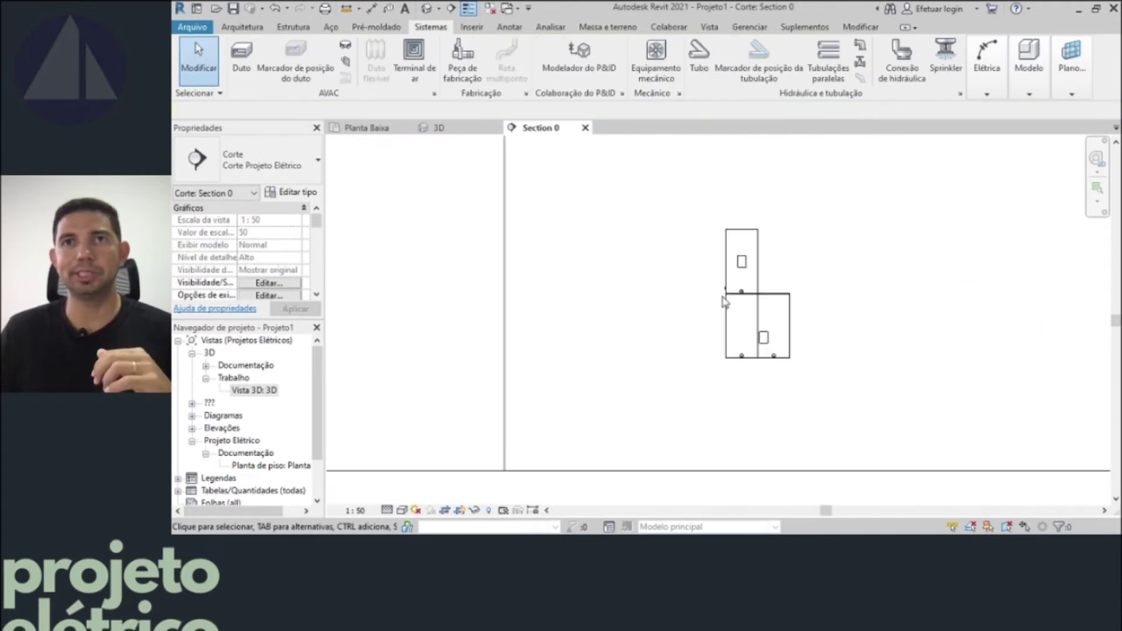
# - Copy the lower-right meter module from its bottom-left corner onto its own top, forming a two-by-two block
pyautogui.click(781, 318)
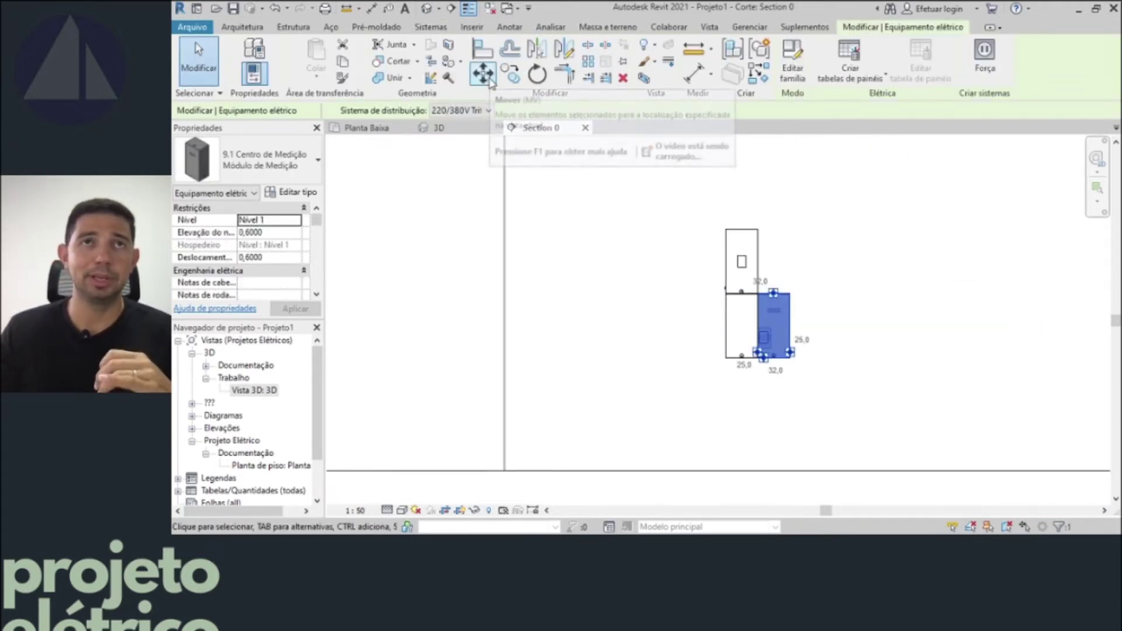
pyautogui.click(510, 74)
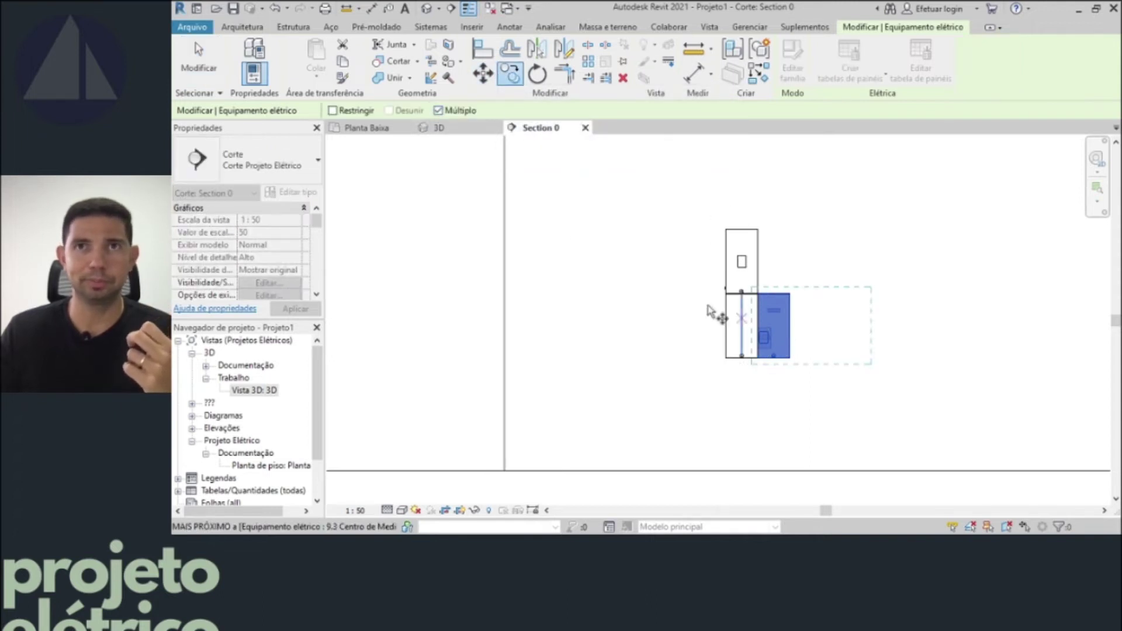
pyautogui.scroll(1, 781, 253)
pyautogui.scroll(3, 783, 274)
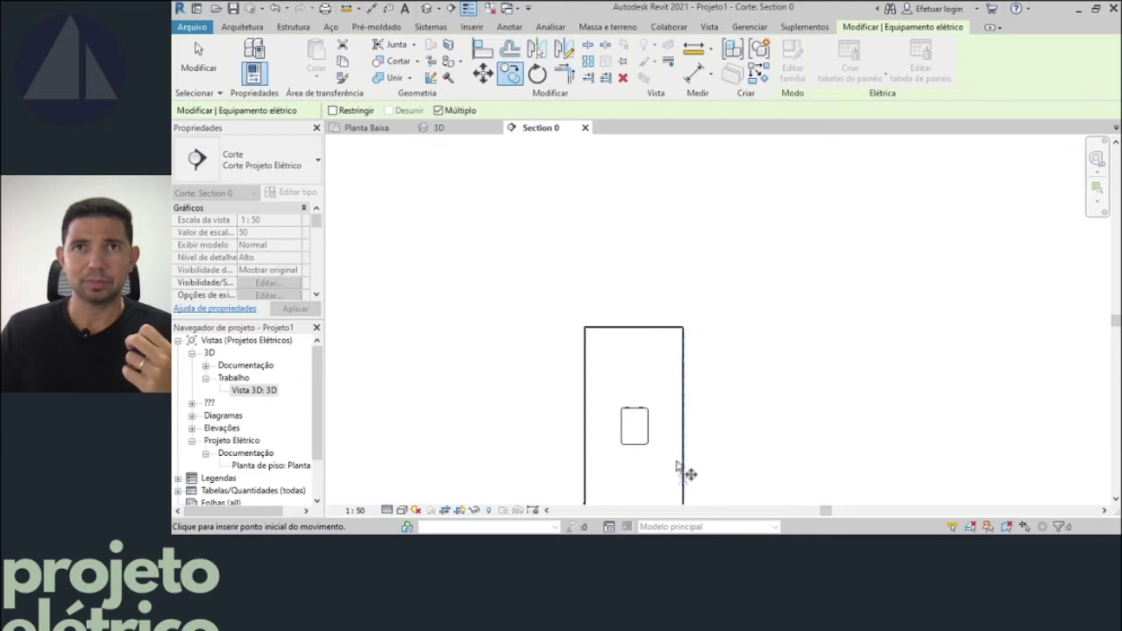
pyautogui.scroll(-3, 658, 366)
pyautogui.scroll(2, 659, 497)
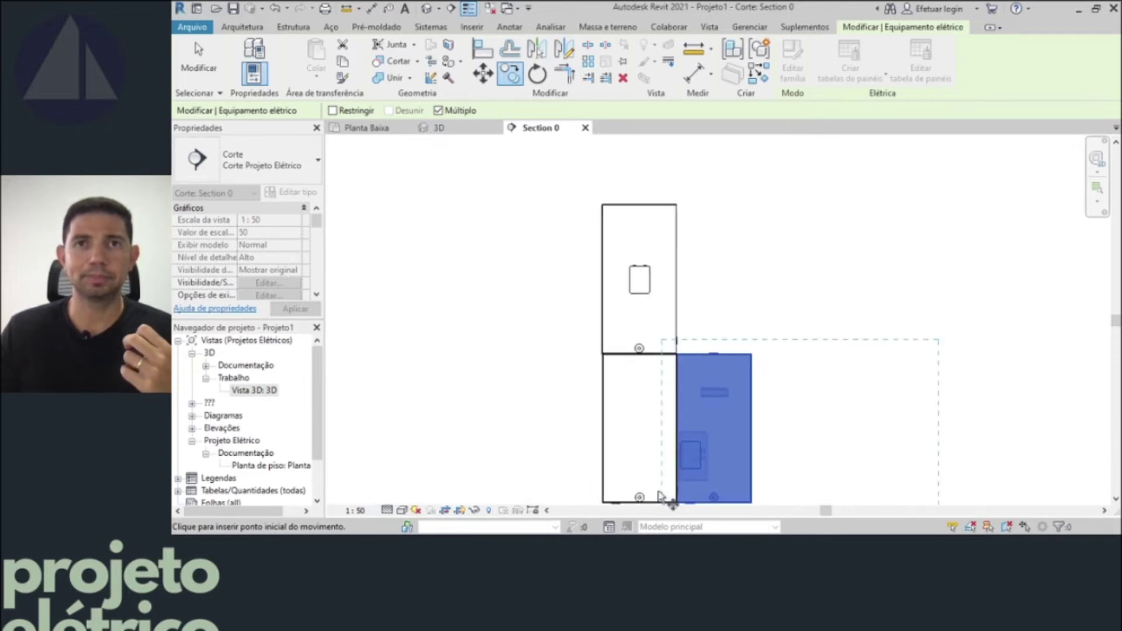
pyautogui.scroll(-1, 710, 462)
pyautogui.scroll(1, 710, 462)
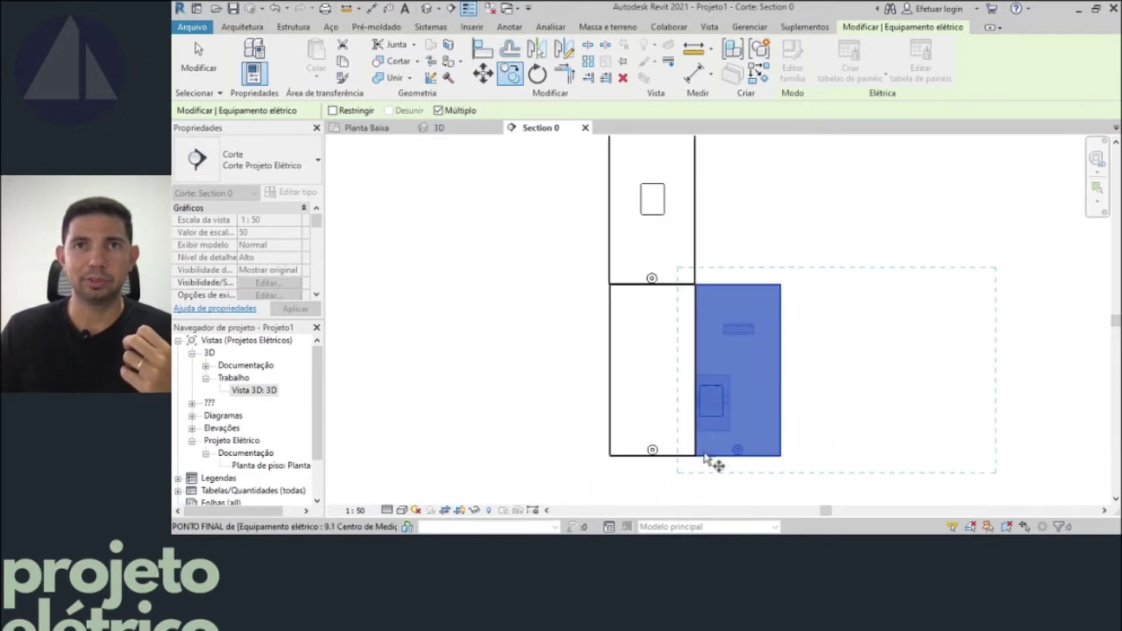
pyautogui.scroll(2, 701, 459)
pyautogui.click(694, 459)
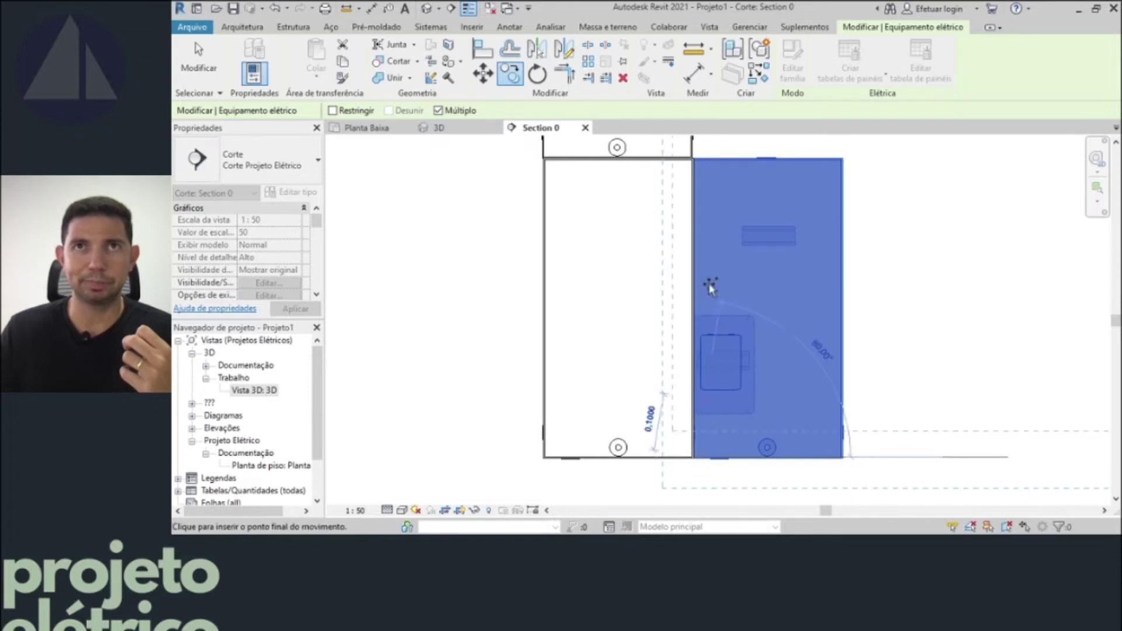
pyautogui.click(694, 158)
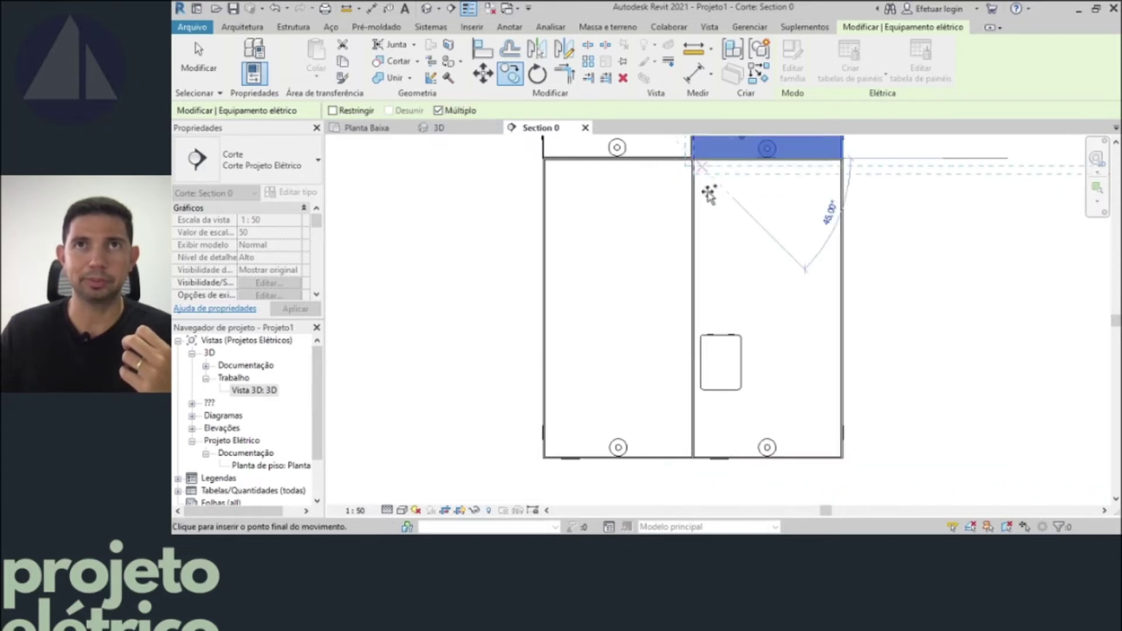
pyautogui.scroll(-3, 737, 246)
pyautogui.press('Escape')
pyautogui.press('Escape')
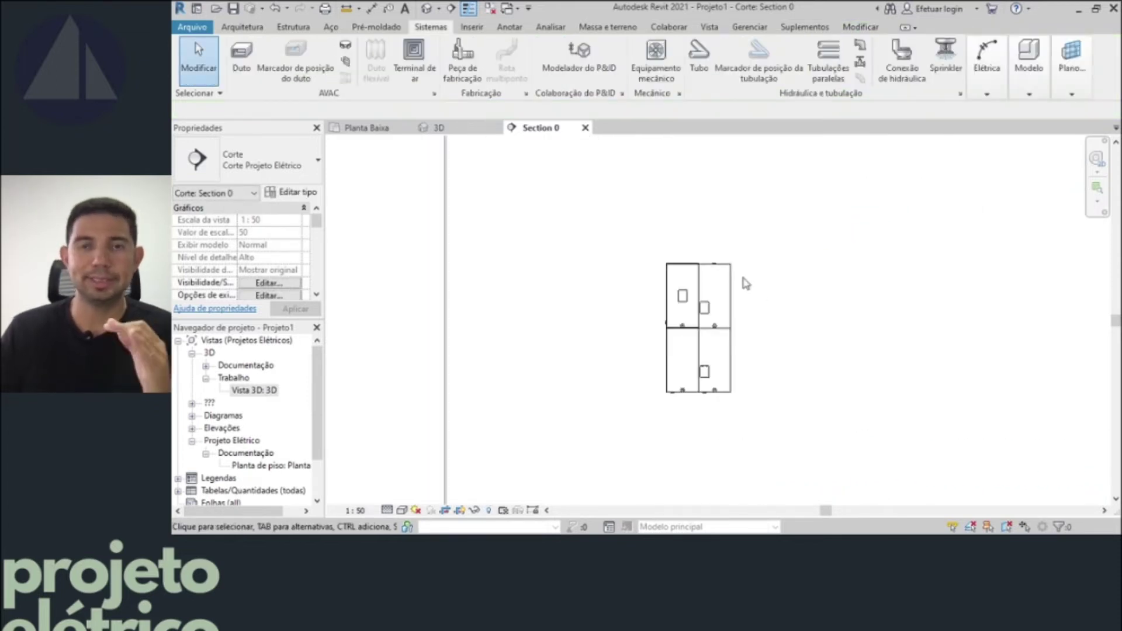
# - Copy the upper-right meter module directly above itself, stacking a third module
pyautogui.click(721, 269)
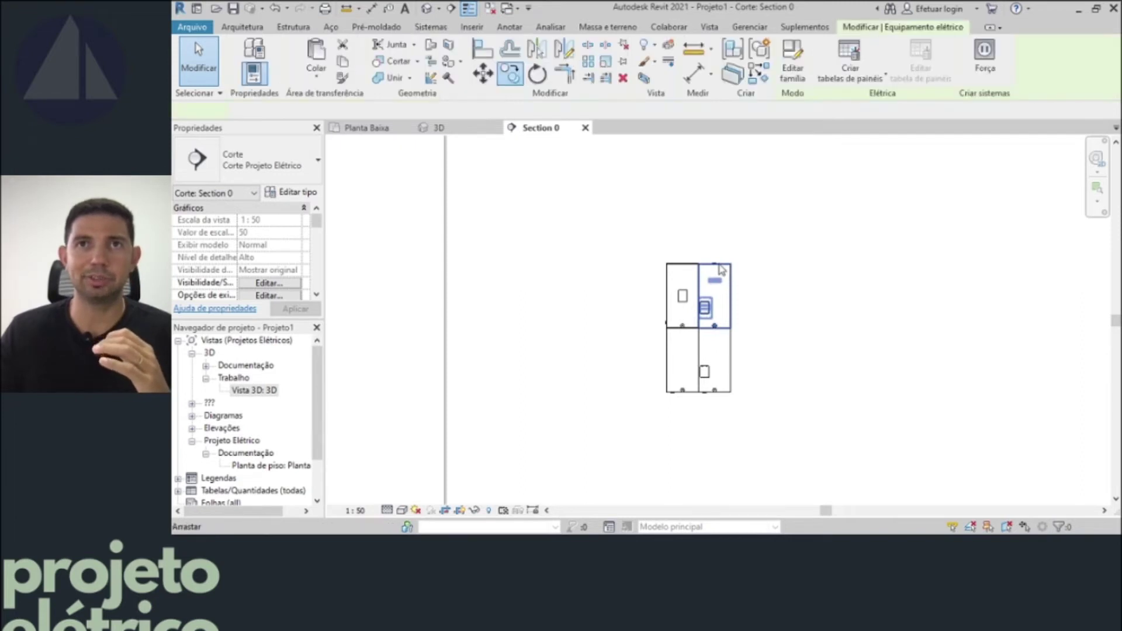
pyautogui.click(510, 75)
pyautogui.scroll(2, 720, 269)
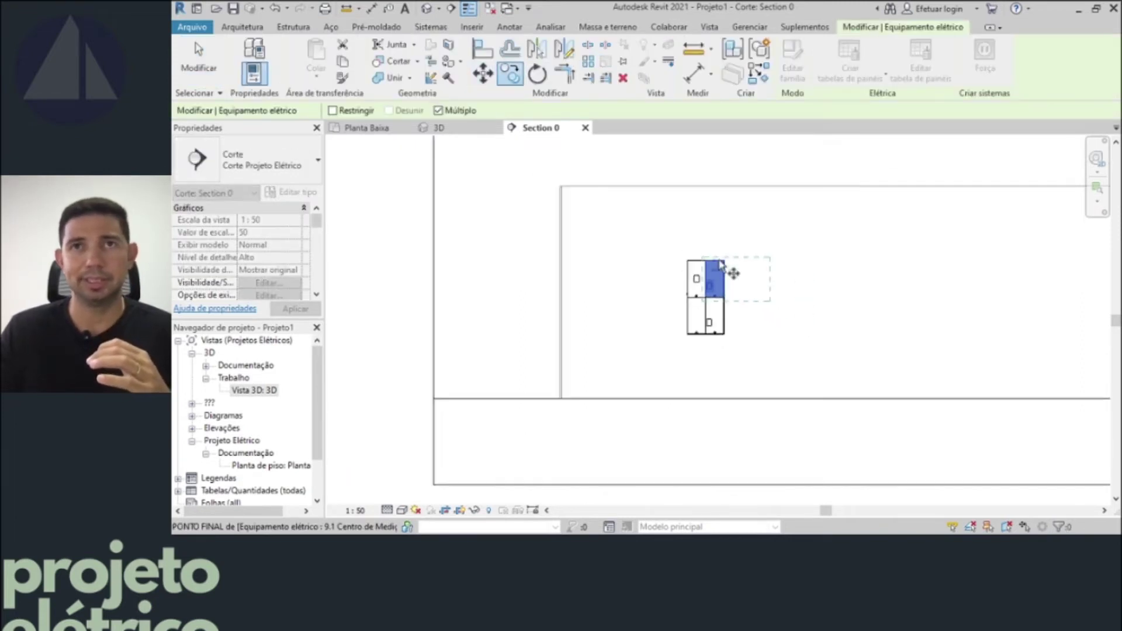
pyautogui.scroll(3, 720, 266)
pyautogui.scroll(-1, 633, 322)
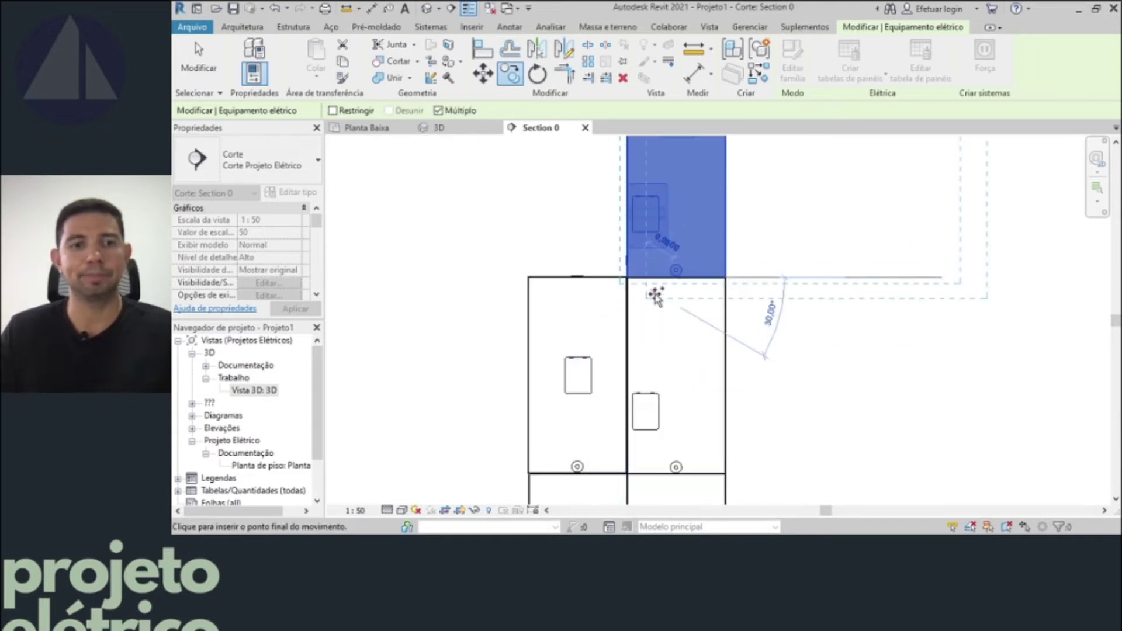
pyautogui.click(652, 294)
# - Select all three stacked modules of the right-hand column for copying
pyautogui.rightClick(728, 344)
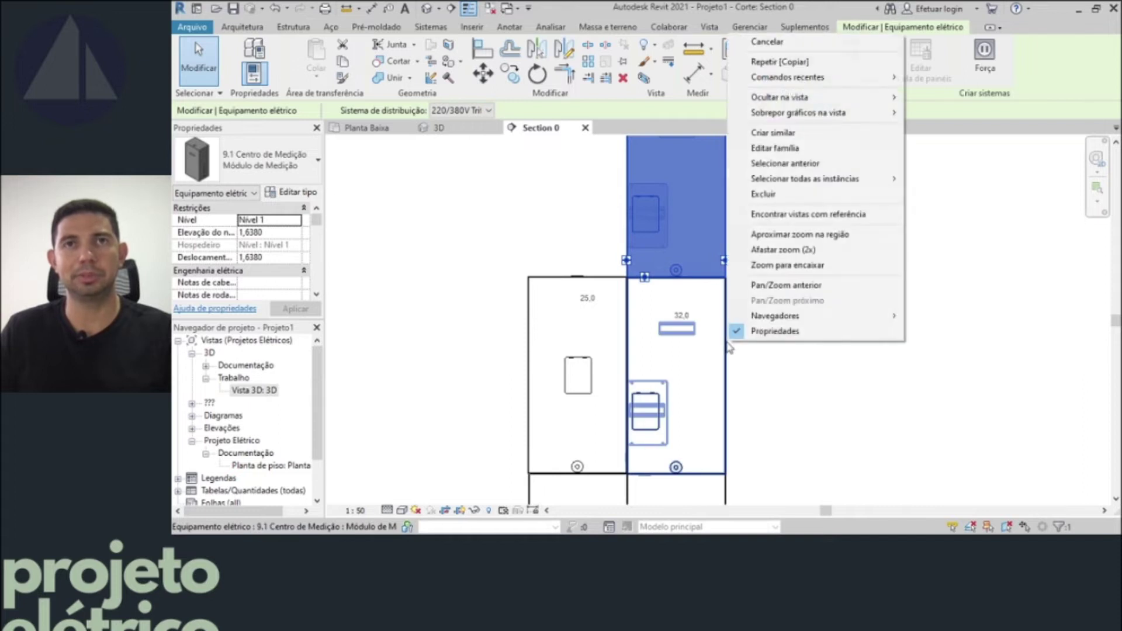
pyautogui.press('Escape')
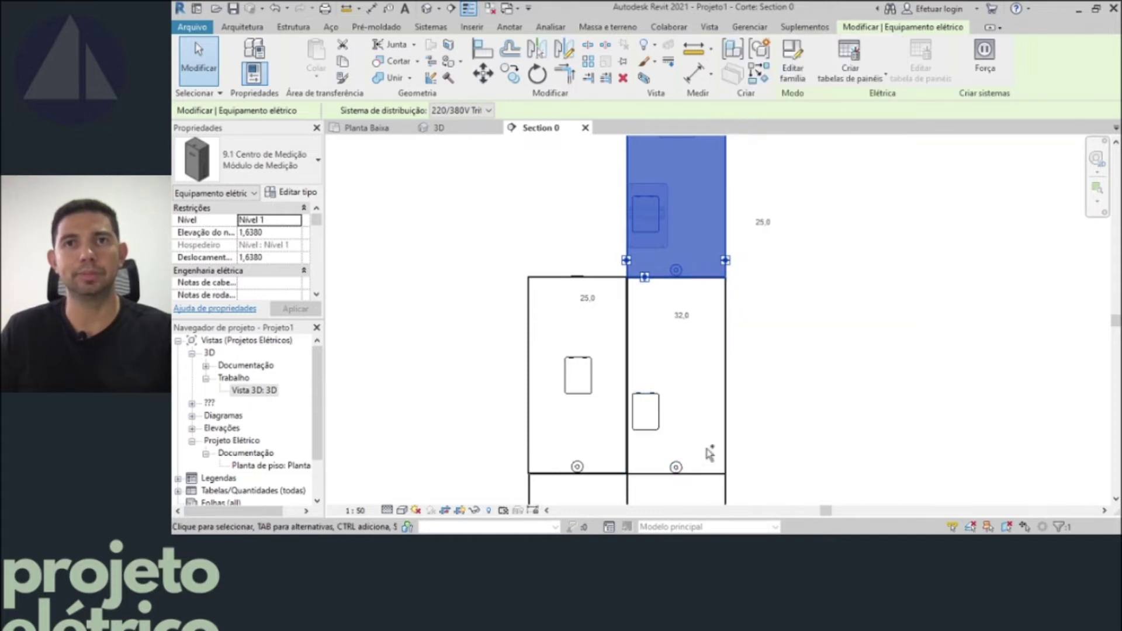
pyautogui.keyDown('ctrl'); pyautogui.click(723, 444); pyautogui.keyUp('ctrl')
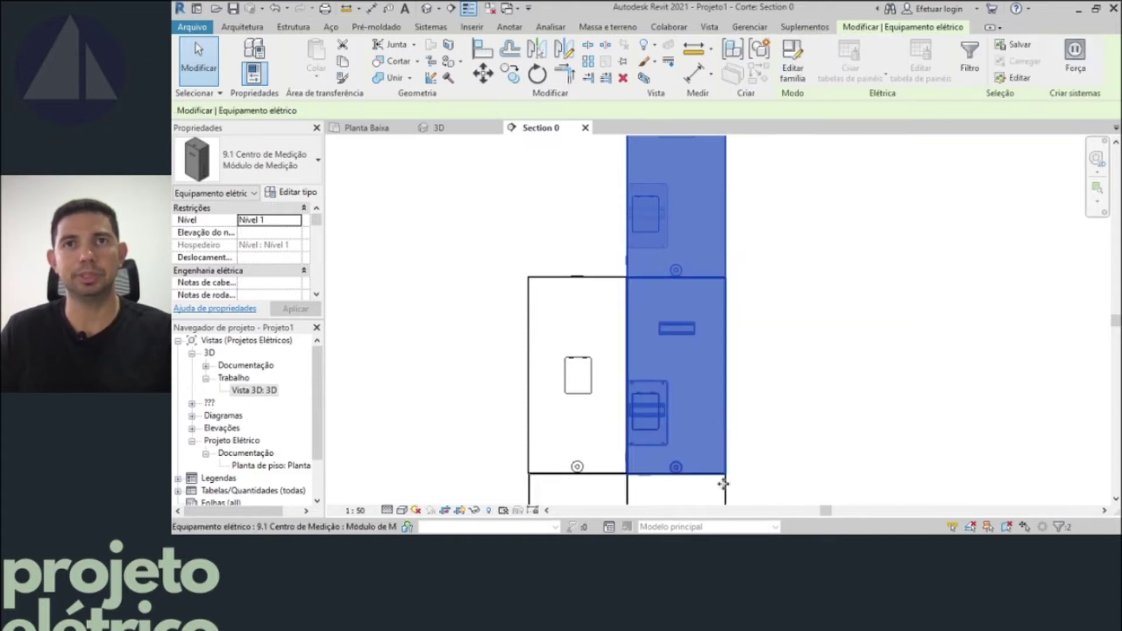
pyautogui.keyDown('ctrl'); pyautogui.click(727, 496); pyautogui.keyUp('ctrl')
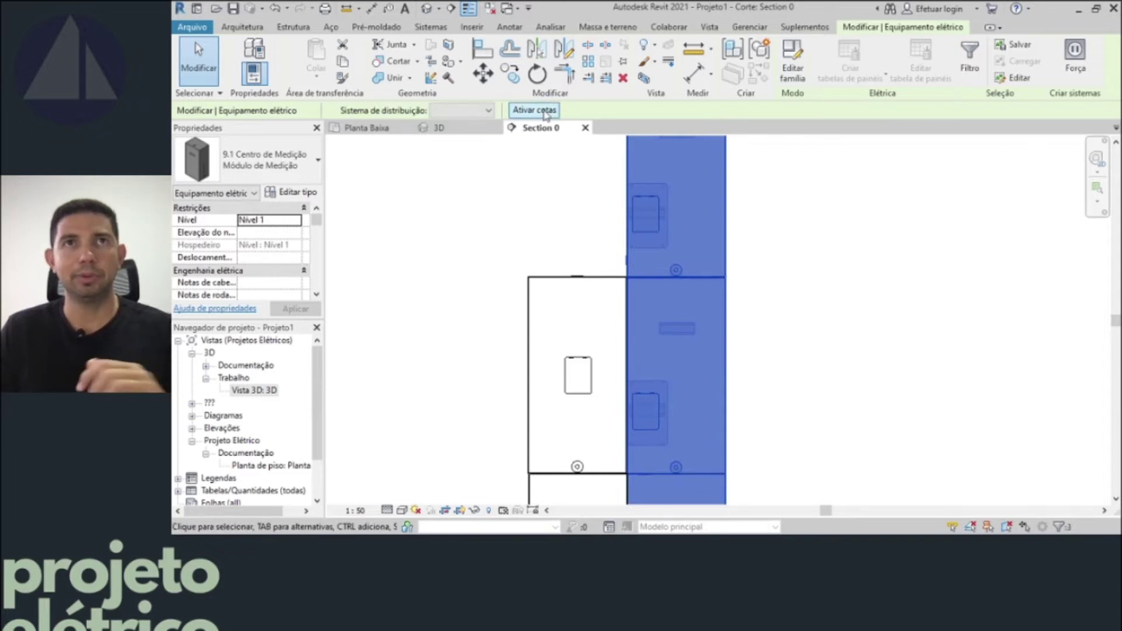
pyautogui.click(510, 74)
pyautogui.scroll(1, 652, 209)
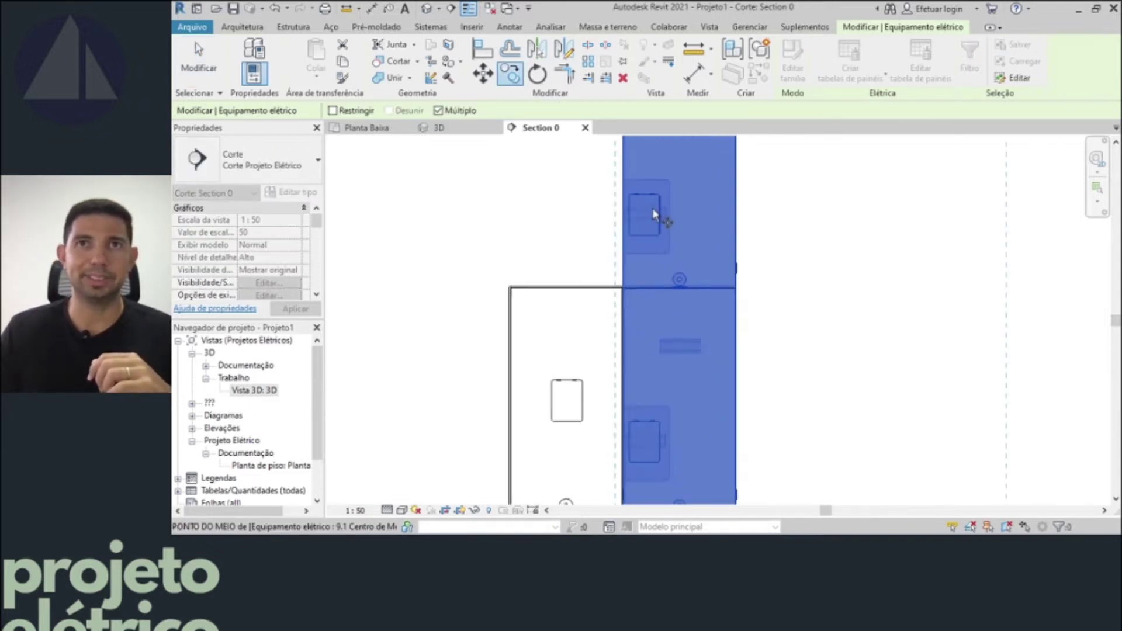
# - Copy the three-high module column from its bottom corner to the right, adding more columns
pyautogui.scroll(-3, 651, 208)
pyautogui.scroll(-2, 575, 211)
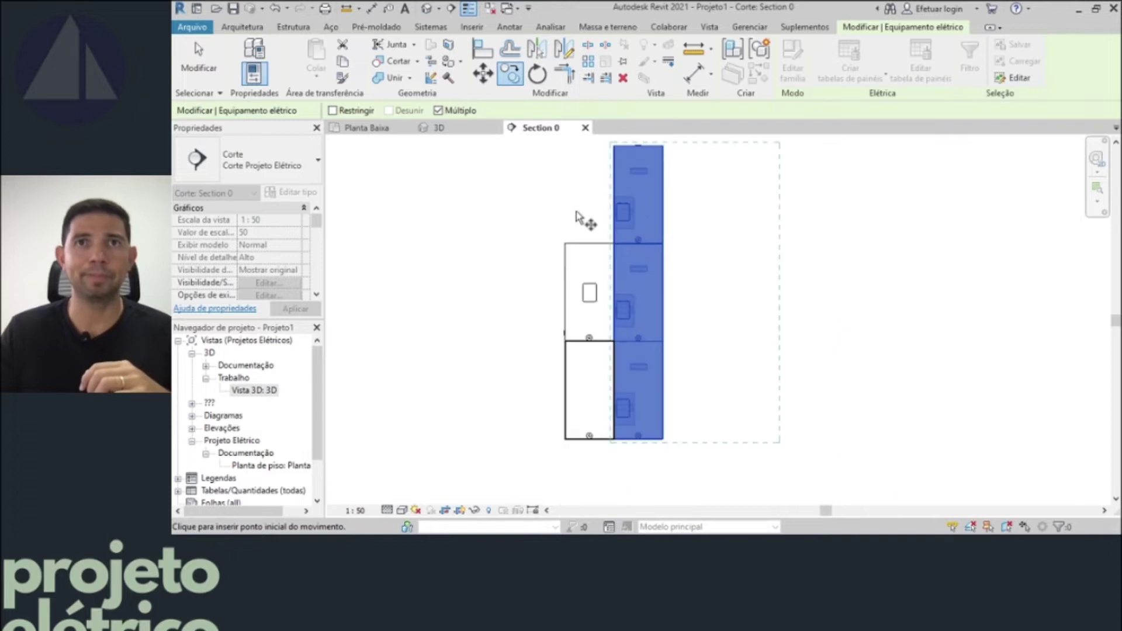
pyautogui.scroll(2, 626, 458)
pyautogui.scroll(2, 620, 450)
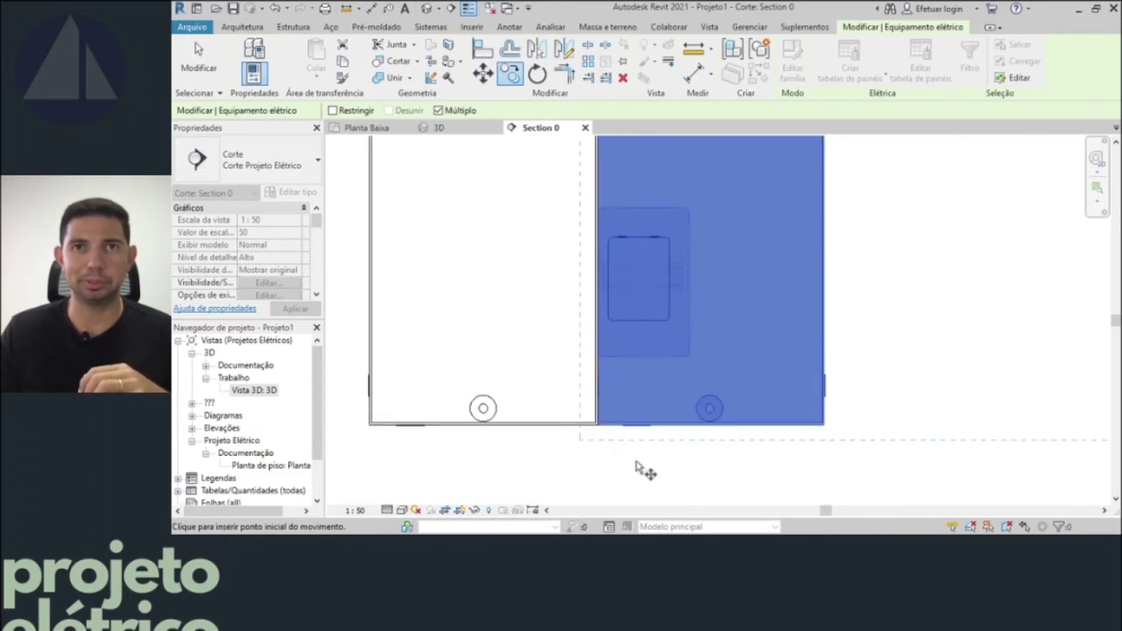
pyautogui.scroll(2, 641, 468)
pyautogui.click(503, 333)
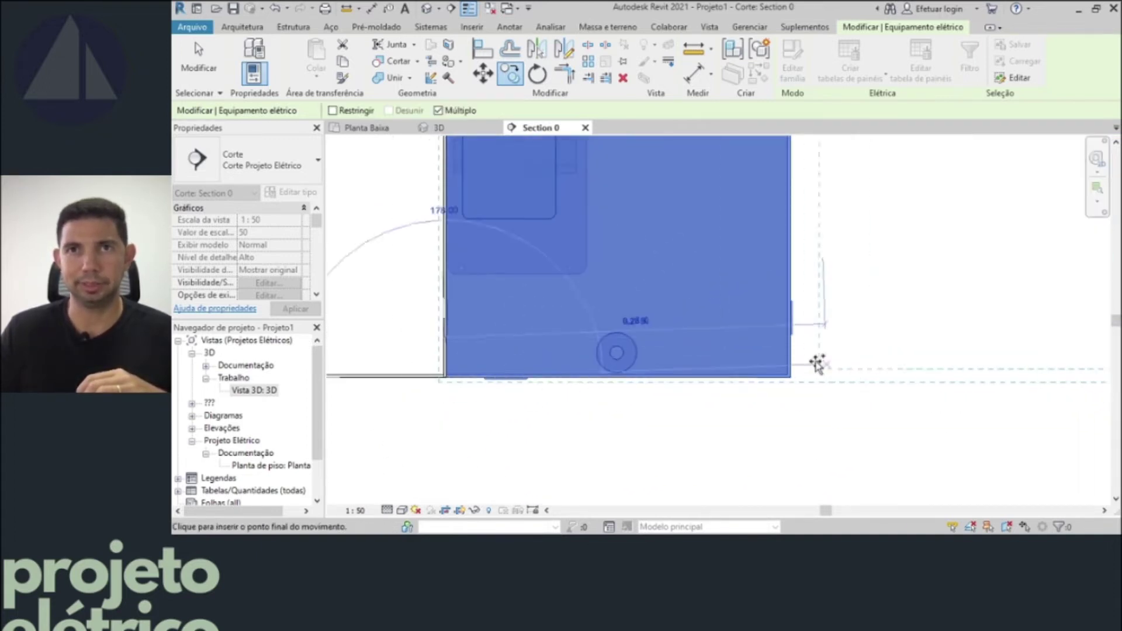
pyautogui.scroll(-1, 794, 377)
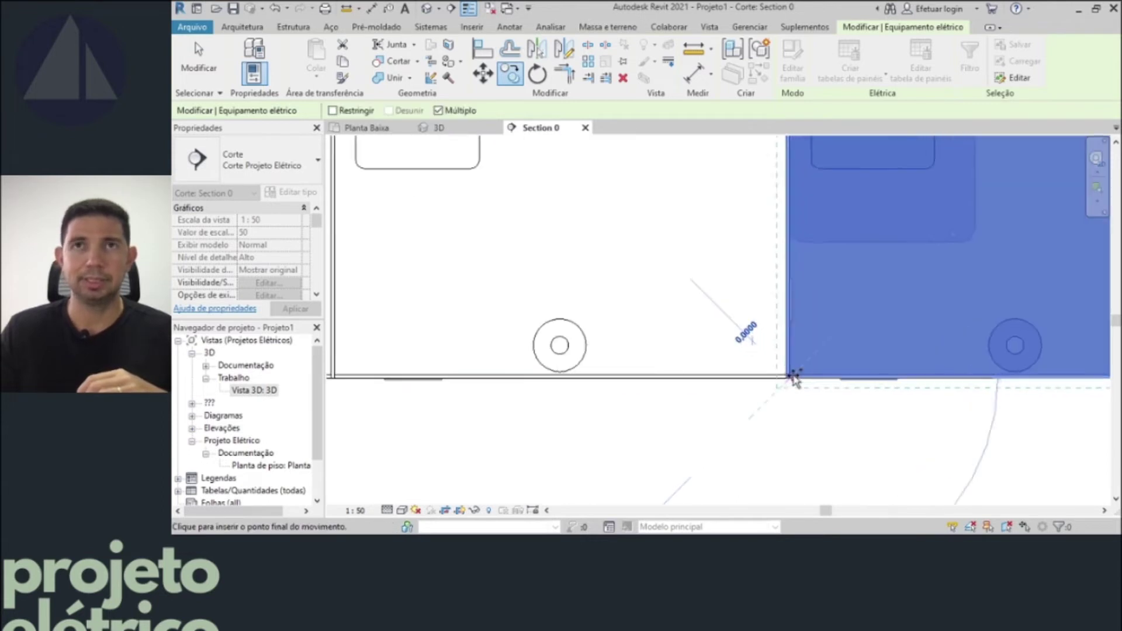
pyautogui.scroll(-2, 794, 377)
pyautogui.scroll(-4, 793, 377)
pyautogui.scroll(1, 794, 377)
pyautogui.scroll(1, 807, 371)
pyautogui.scroll(2, 805, 372)
pyautogui.scroll(1, 805, 373)
pyautogui.scroll(1, 805, 375)
pyautogui.scroll(1, 805, 376)
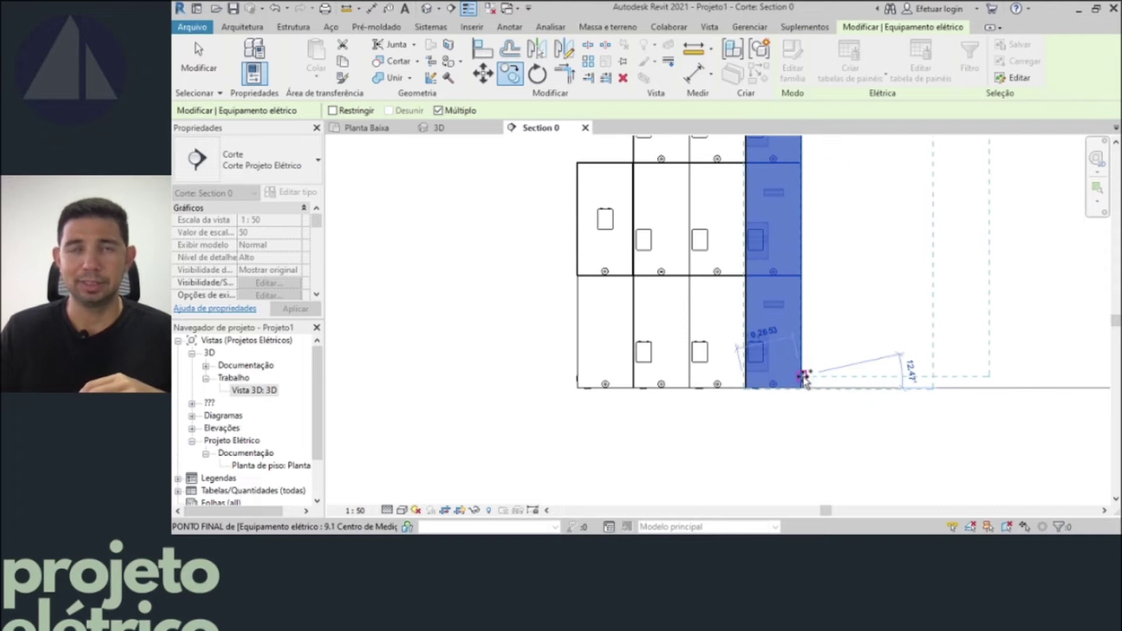
pyautogui.scroll(1, 802, 388)
pyautogui.scroll(-2, 802, 389)
pyautogui.scroll(1, 803, 388)
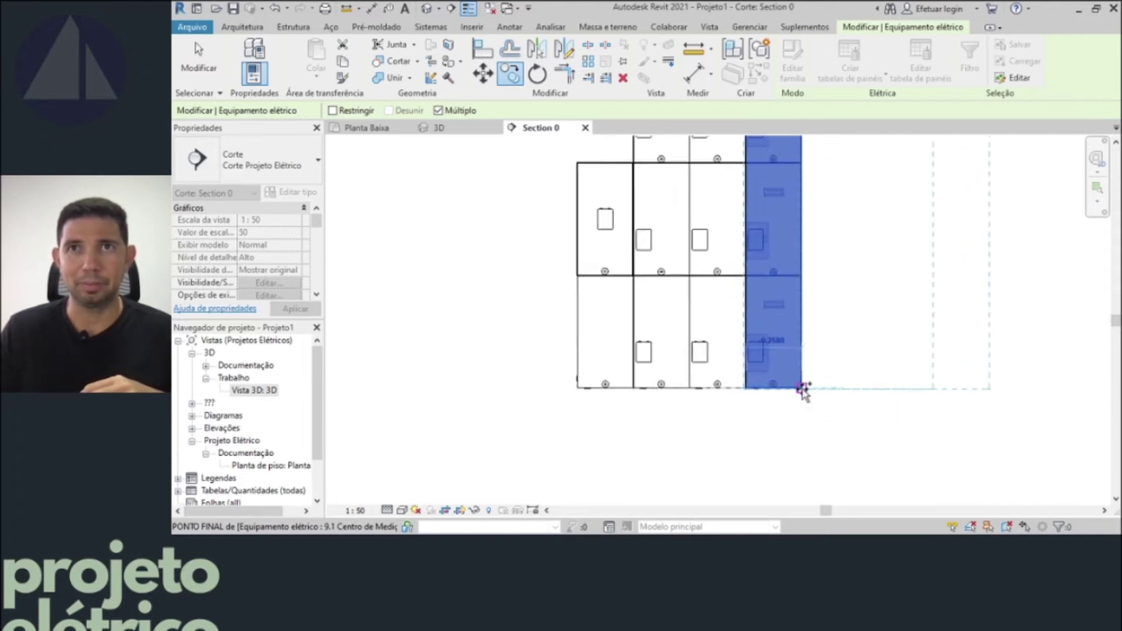
pyautogui.scroll(1, 803, 388)
pyautogui.scroll(3, 802, 388)
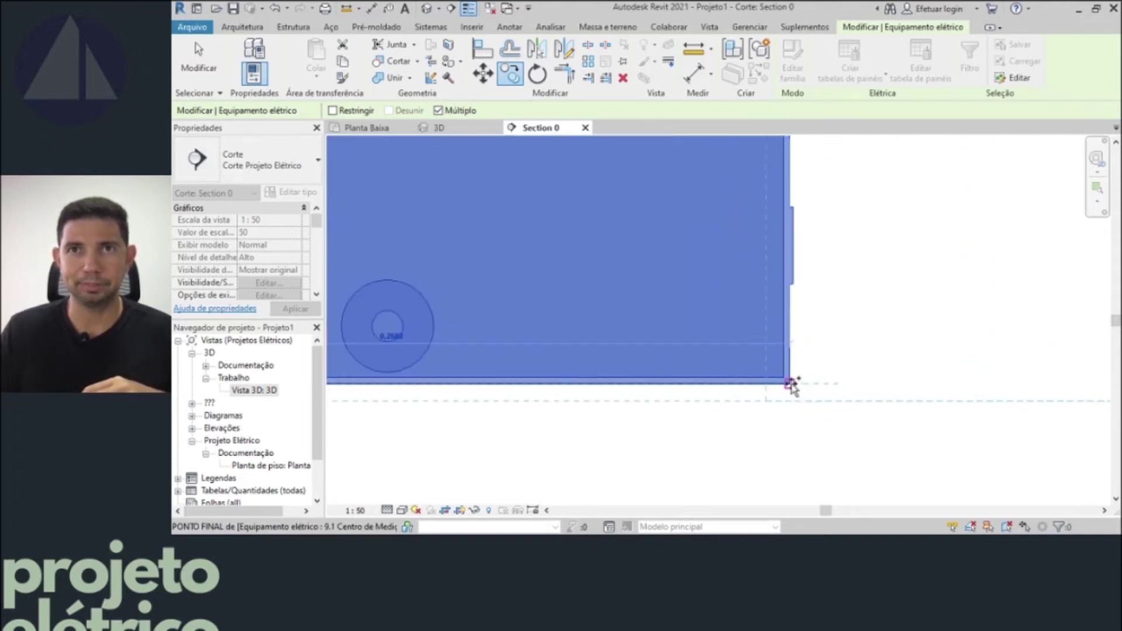
pyautogui.scroll(-2, 803, 388)
pyautogui.scroll(1, 965, 386)
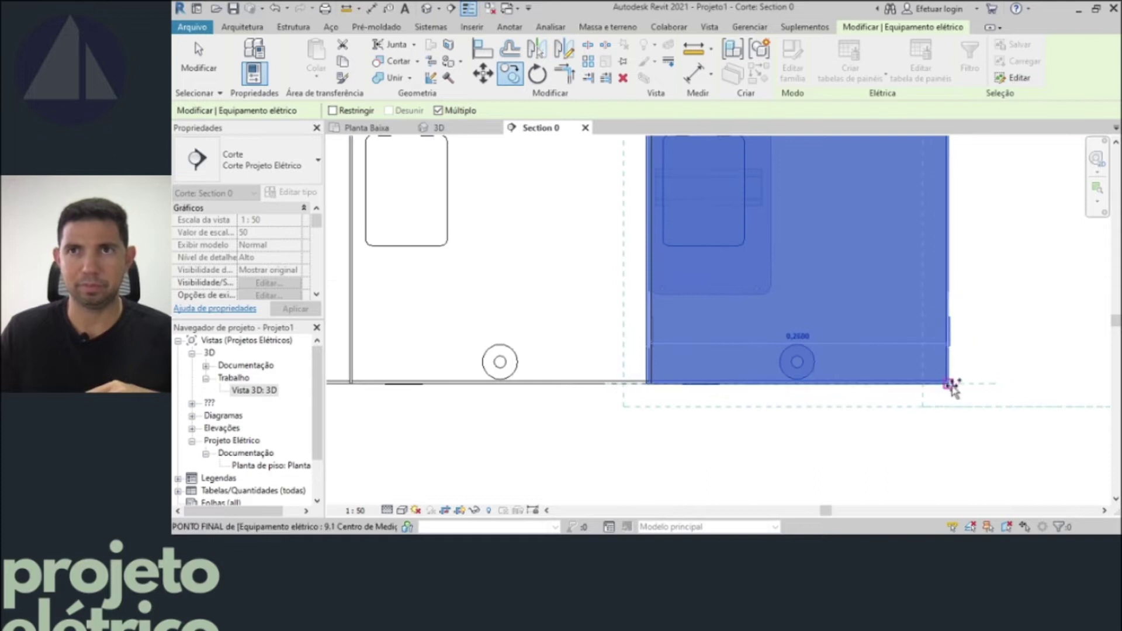
pyautogui.click(950, 386)
pyautogui.scroll(-1, 947, 386)
pyautogui.scroll(1, 872, 406)
pyautogui.moveTo(872, 405); pyautogui.dragTo(531, 409, button='middle')
pyautogui.scroll(-6, 666, 395)
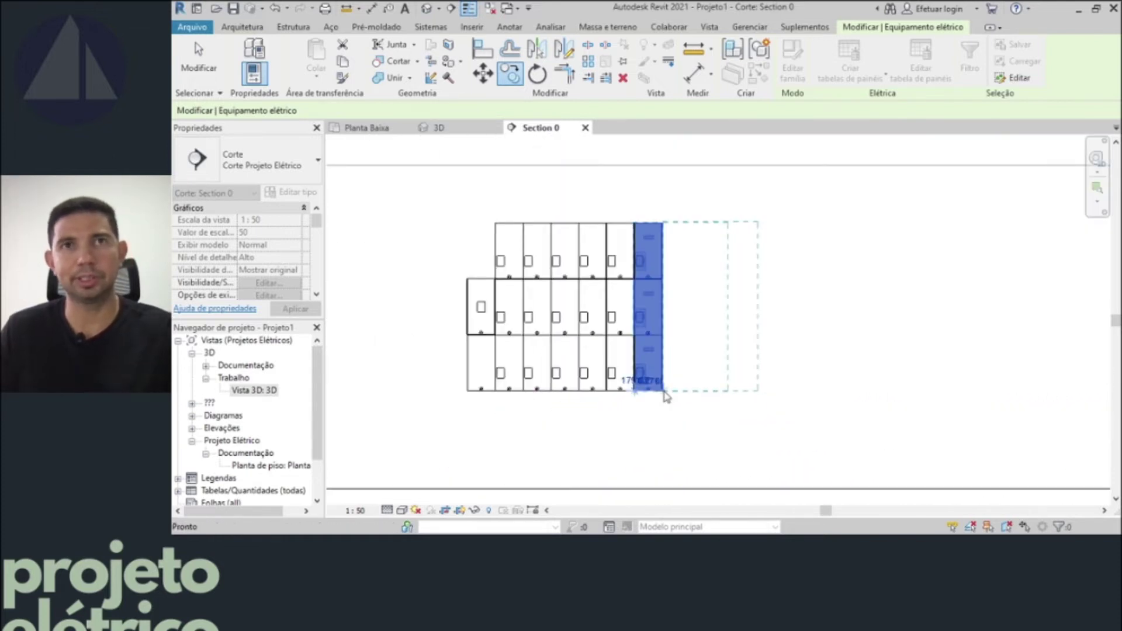
pyautogui.press('Escape')
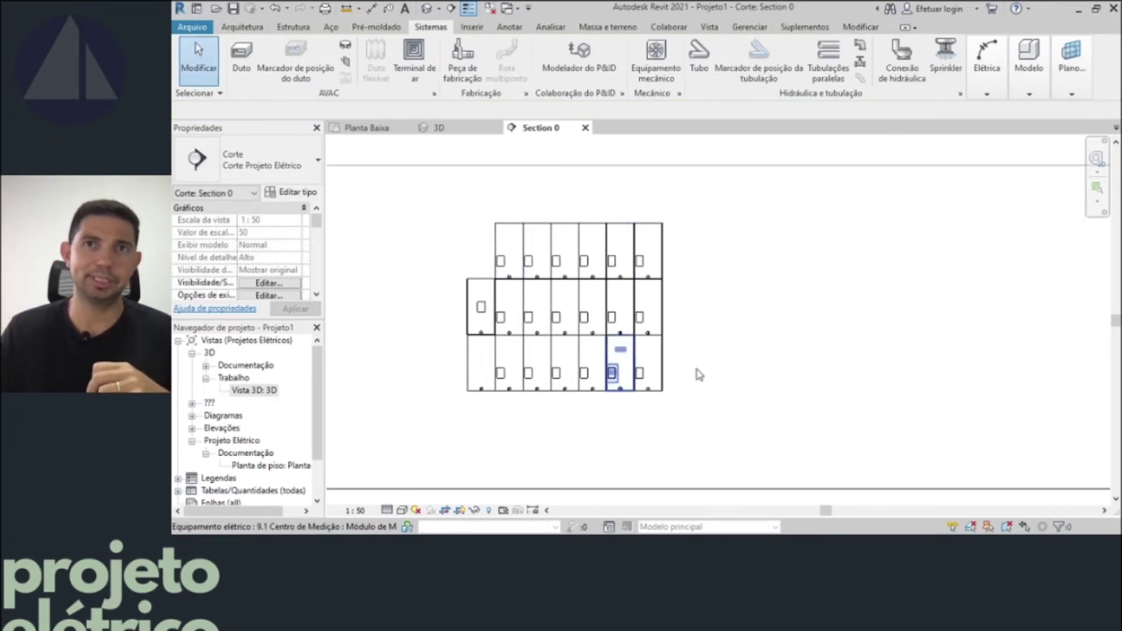
# - Window-select the 18 meter modules of the three-by-six block
pyautogui.moveTo(696, 374); pyautogui.dragTo(877, 427, button='middle')
pyautogui.press('Return')
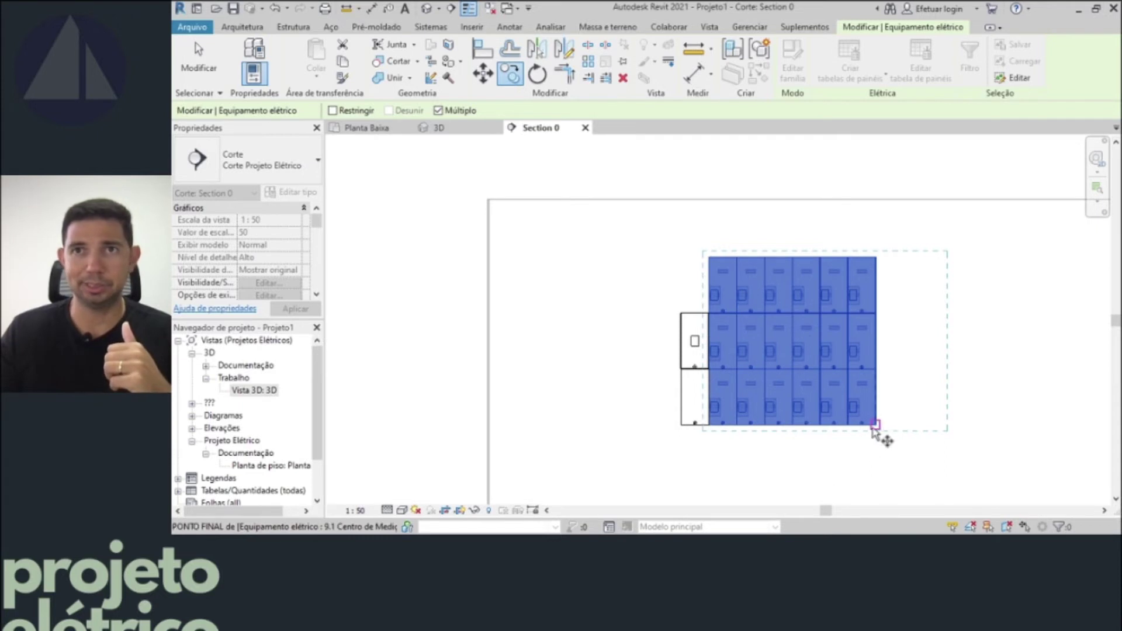
pyautogui.scroll(2, 864, 390)
pyautogui.press('Escape')
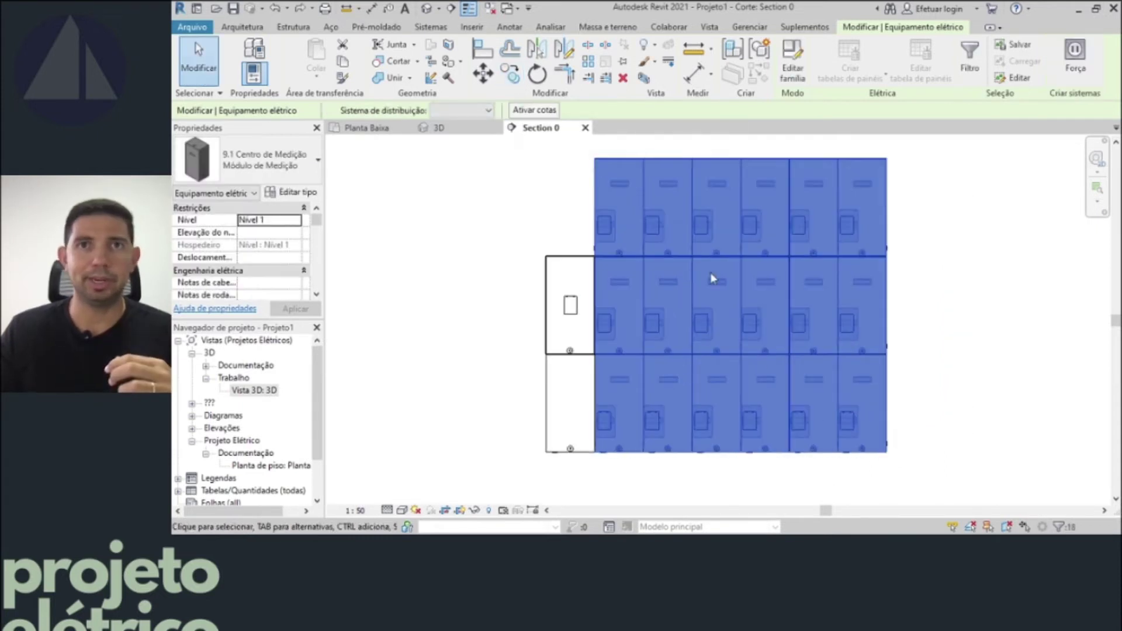
pyautogui.scroll(-1, 886, 453)
pyautogui.scroll(4, 886, 453)
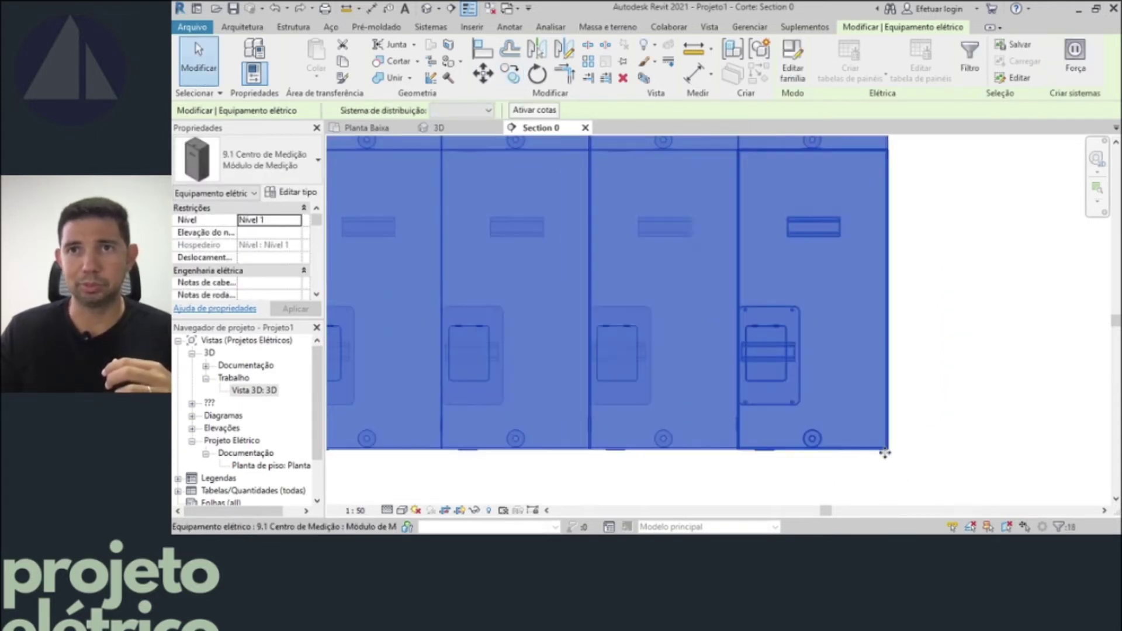
pyautogui.scroll(2, 885, 454)
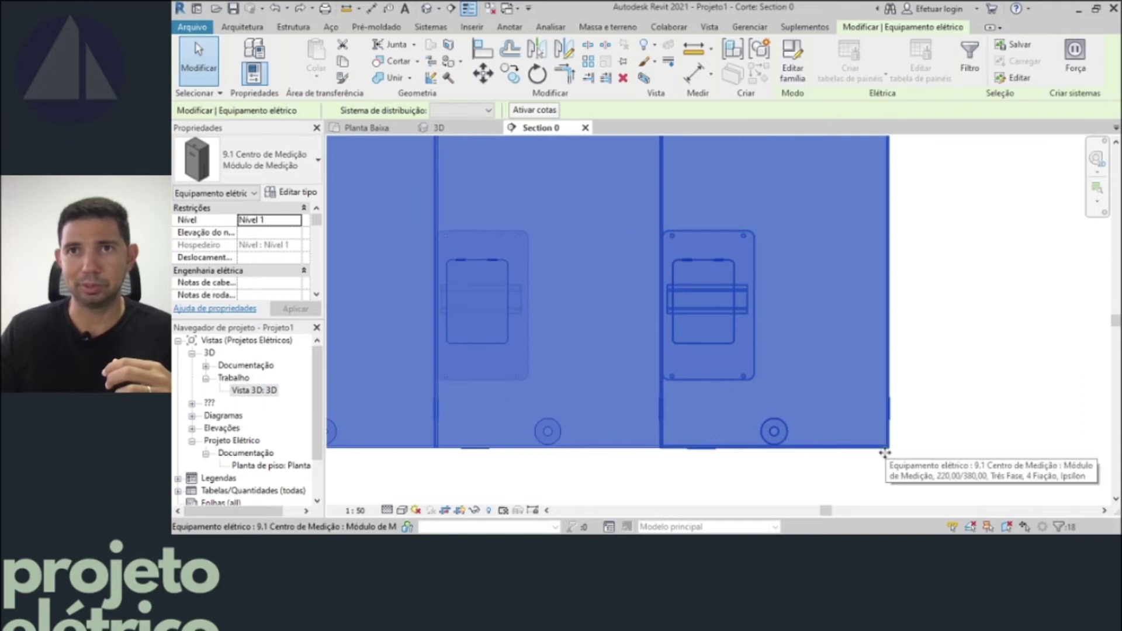
# - Copy the block from its bottom-right corner to the central module's bottom-left corner
pyautogui.click(511, 73)
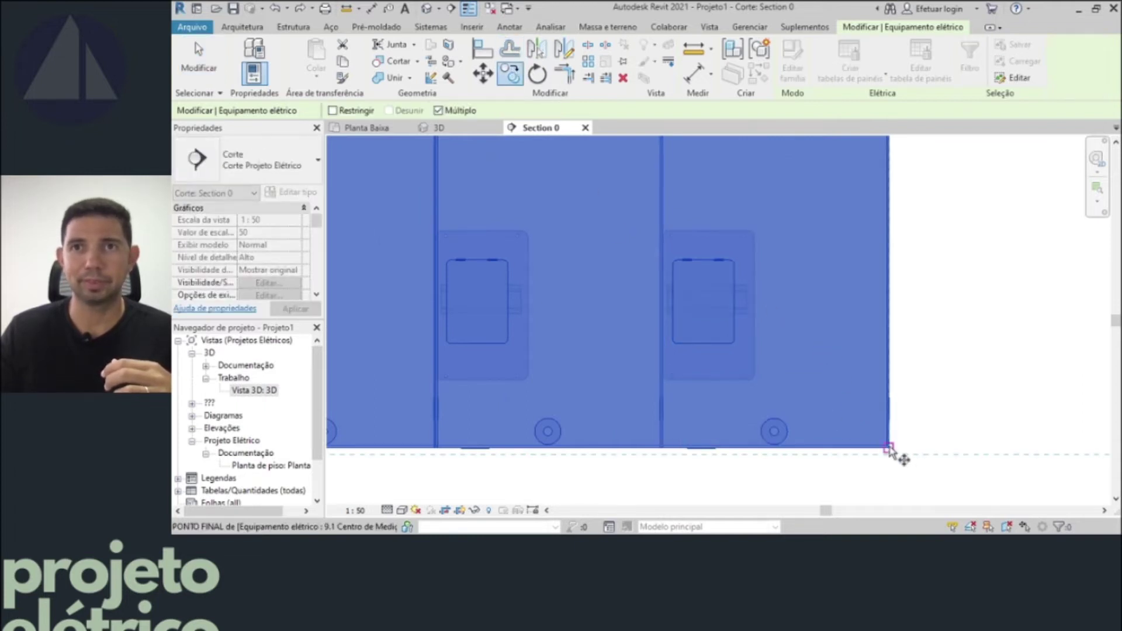
pyautogui.scroll(-2, 889, 448)
pyautogui.scroll(-1, 889, 448)
pyautogui.scroll(-1, 889, 448)
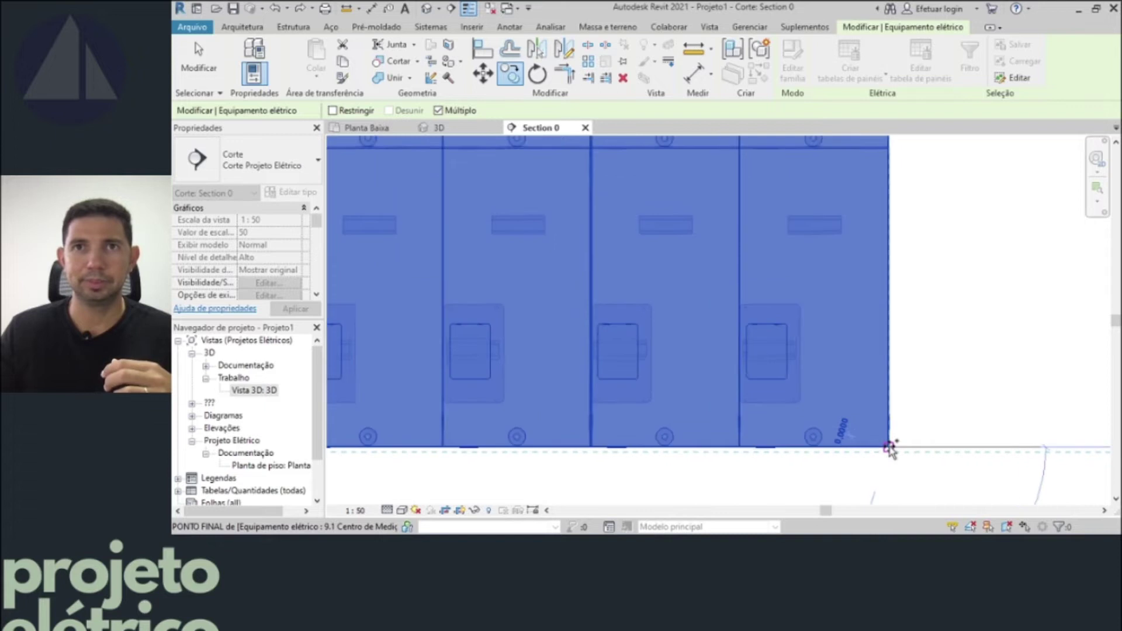
pyautogui.scroll(-2, 889, 448)
pyautogui.scroll(-2, 888, 448)
pyautogui.click(889, 447)
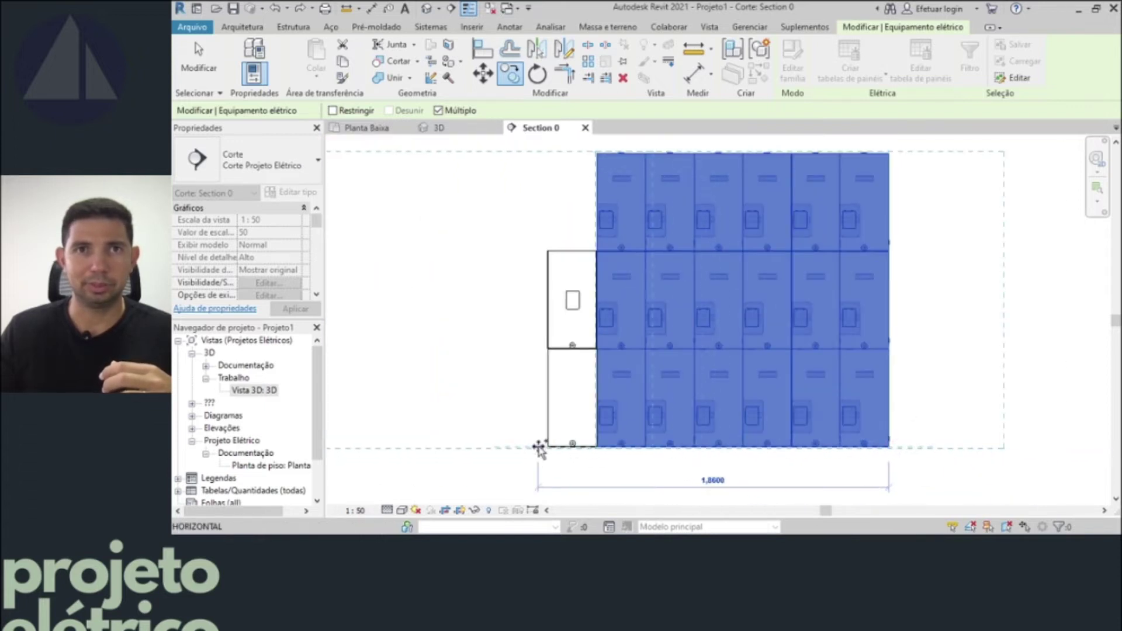
pyautogui.scroll(2, 540, 450)
pyautogui.scroll(2, 546, 450)
pyautogui.scroll(2, 579, 450)
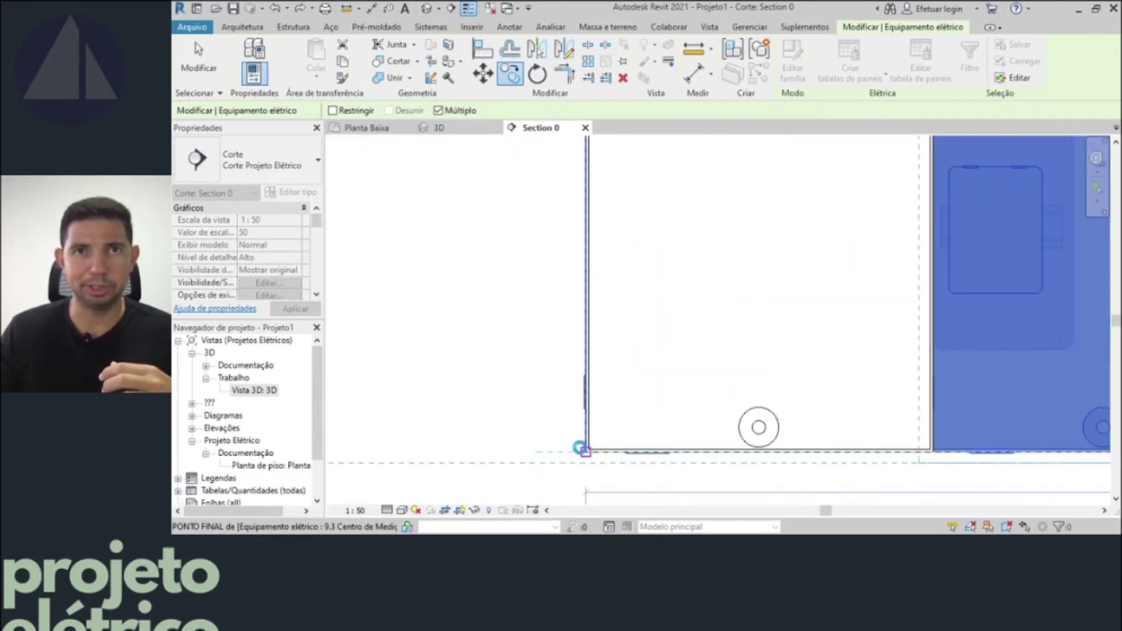
pyautogui.click(583, 450)
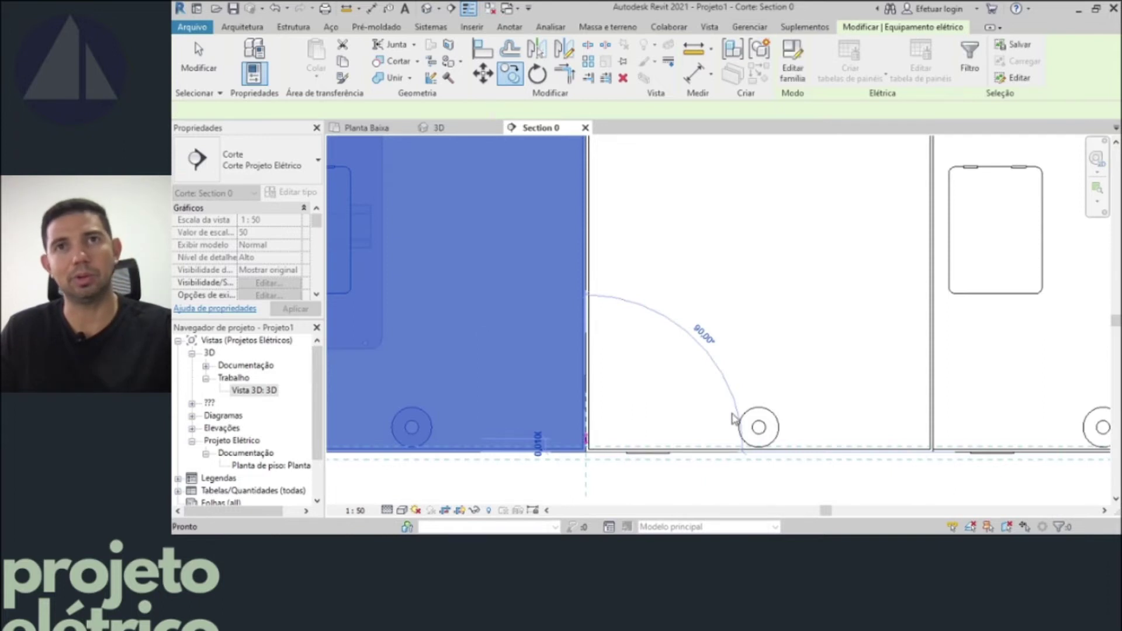
pyautogui.click(733, 420)
pyautogui.scroll(-3, 764, 383)
pyautogui.scroll(-2, 764, 384)
pyautogui.scroll(-3, 764, 383)
# - Zoom in and begin copying the top-row module right of the central gap
pyautogui.scroll(-1, 764, 386)
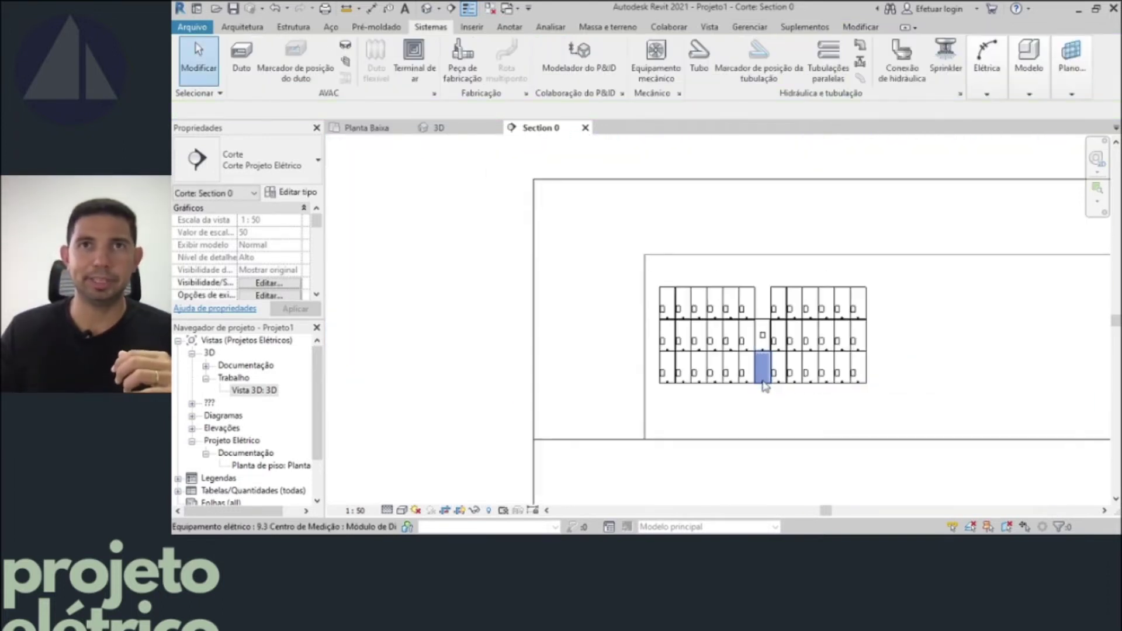
pyautogui.scroll(2, 760, 316)
pyautogui.scroll(1, 920, 263)
pyautogui.scroll(1, 869, 250)
pyautogui.scroll(-1, 819, 268)
pyautogui.scroll(2, 779, 289)
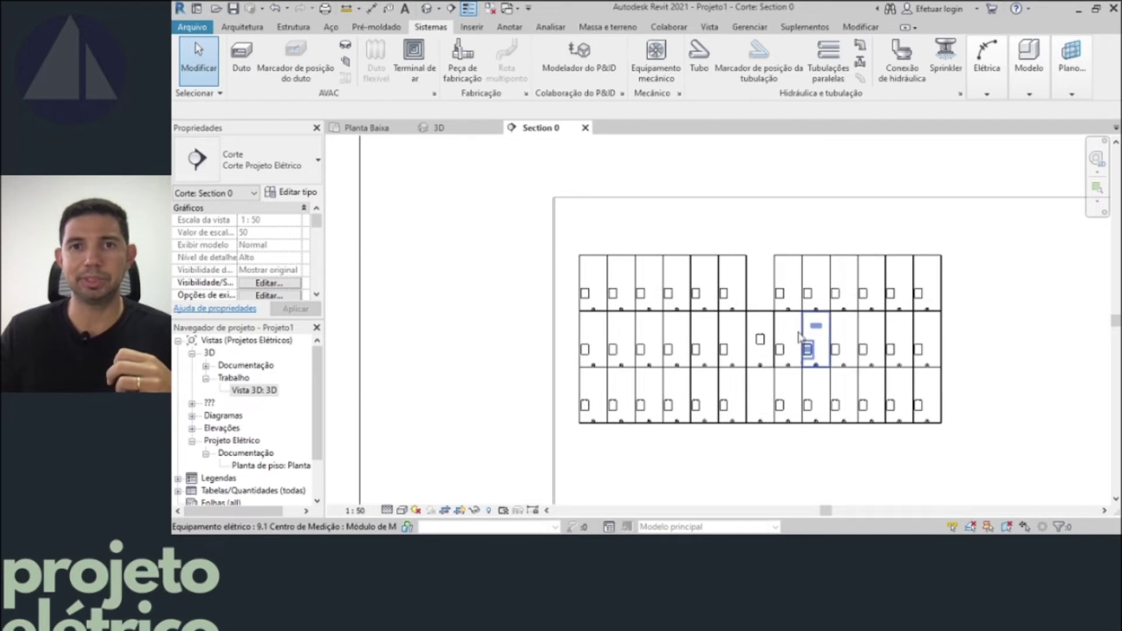
pyautogui.scroll(1, 766, 285)
pyautogui.scroll(1, 765, 285)
pyautogui.scroll(-1, 766, 286)
pyautogui.scroll(1, 767, 286)
pyautogui.scroll(1, 767, 285)
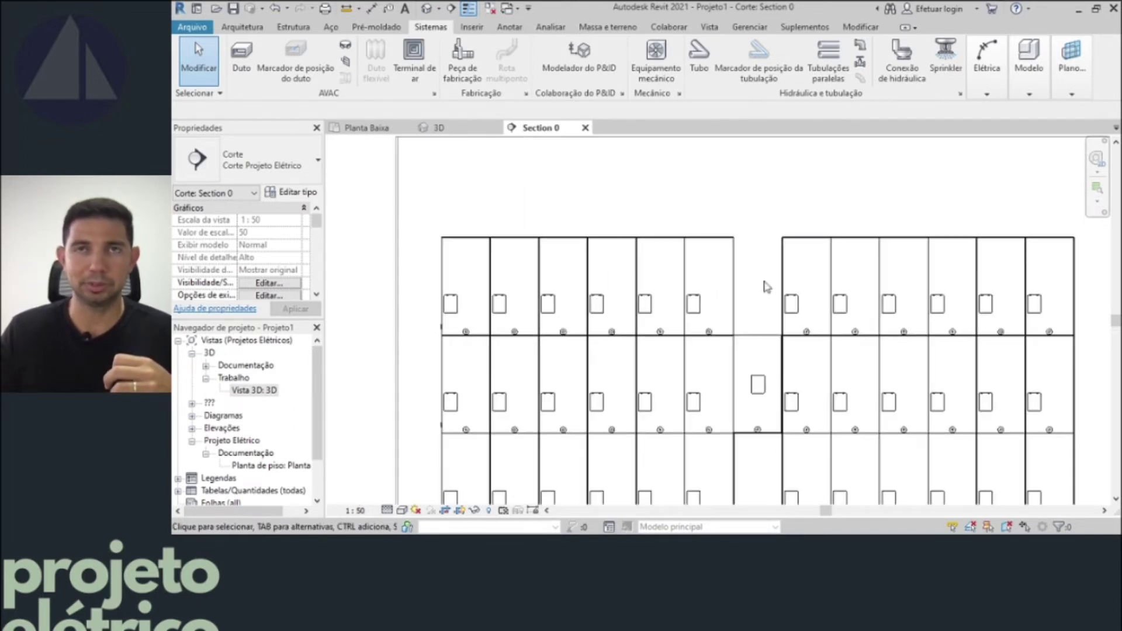
pyautogui.click(798, 287)
pyautogui.click(510, 73)
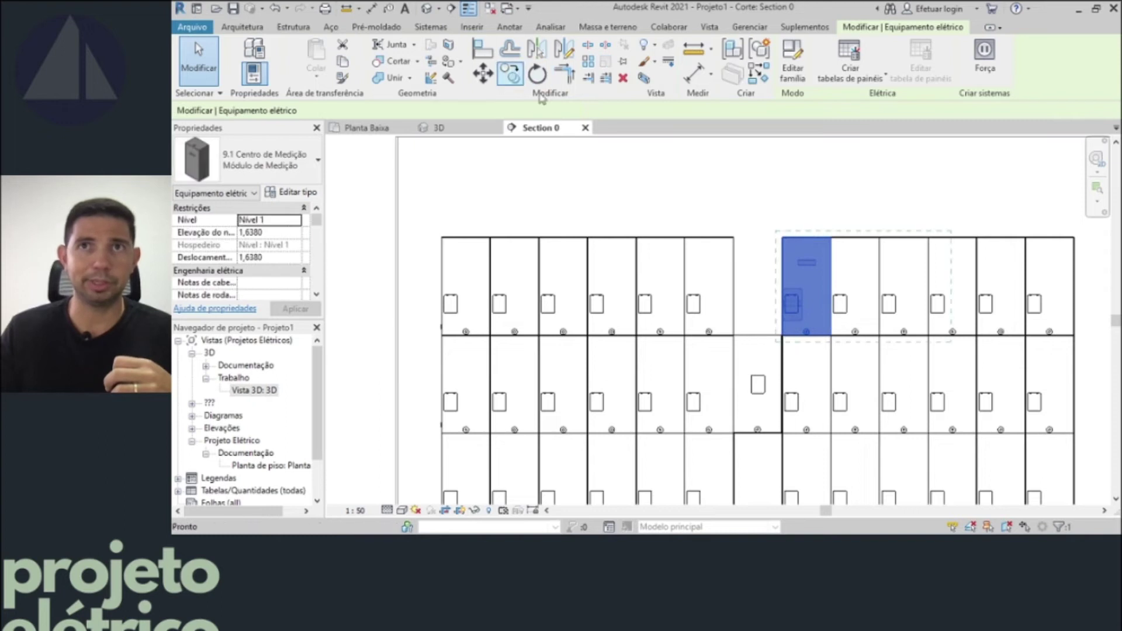
pyautogui.scroll(2, 760, 275)
pyautogui.scroll(1, 830, 328)
pyautogui.scroll(1, 893, 409)
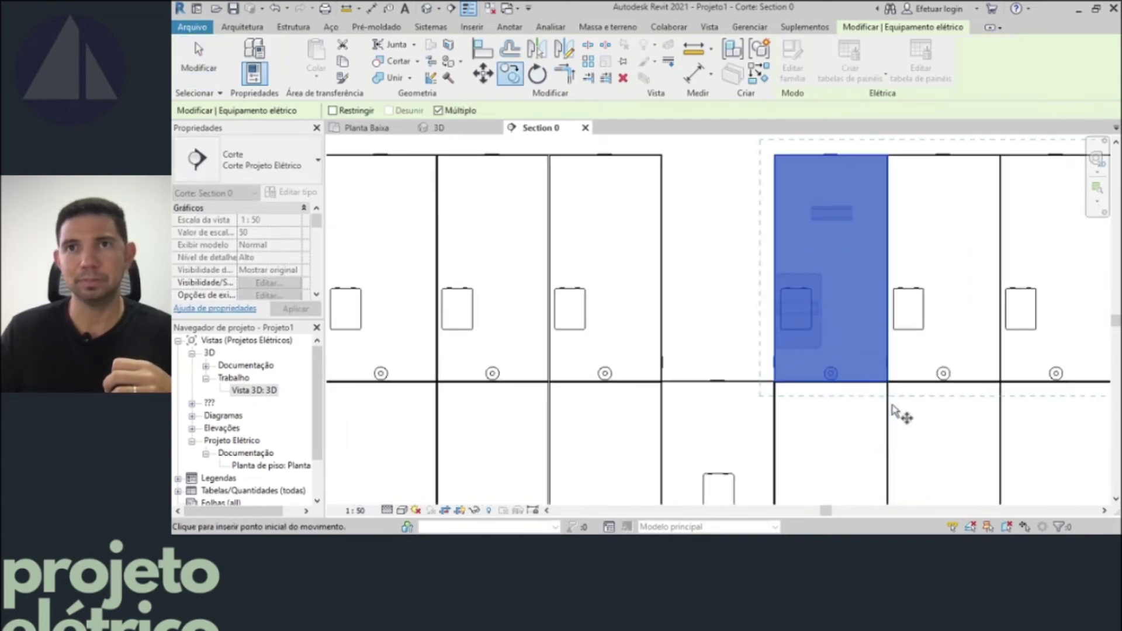
# - Place the copied module into the empty top slot above the central module
pyautogui.scroll(3, 887, 386)
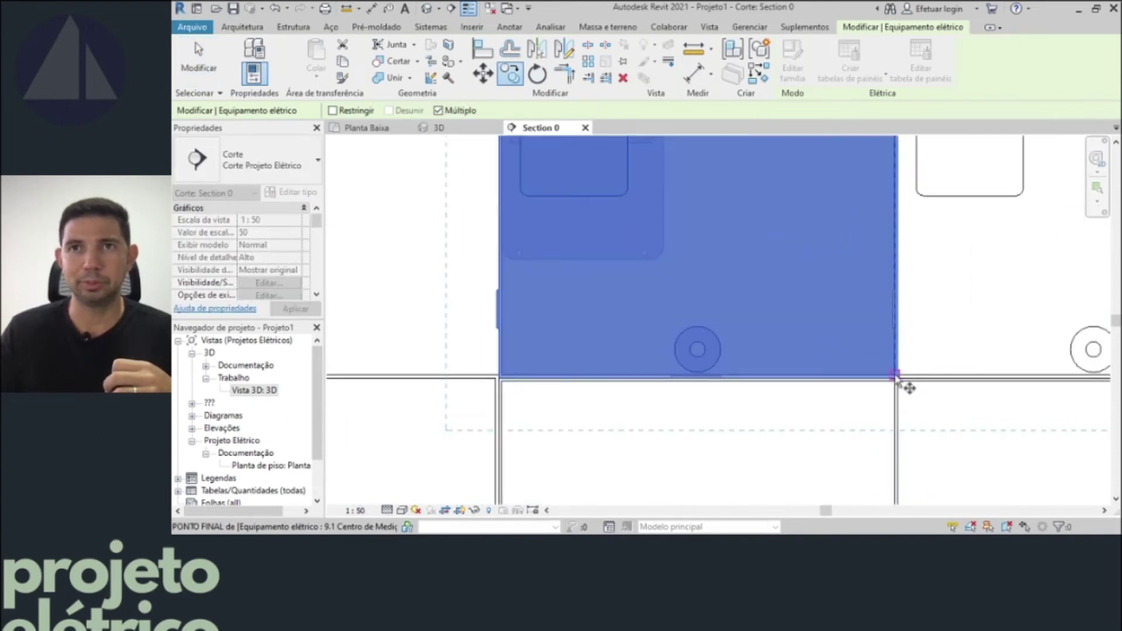
pyautogui.scroll(2, 895, 375)
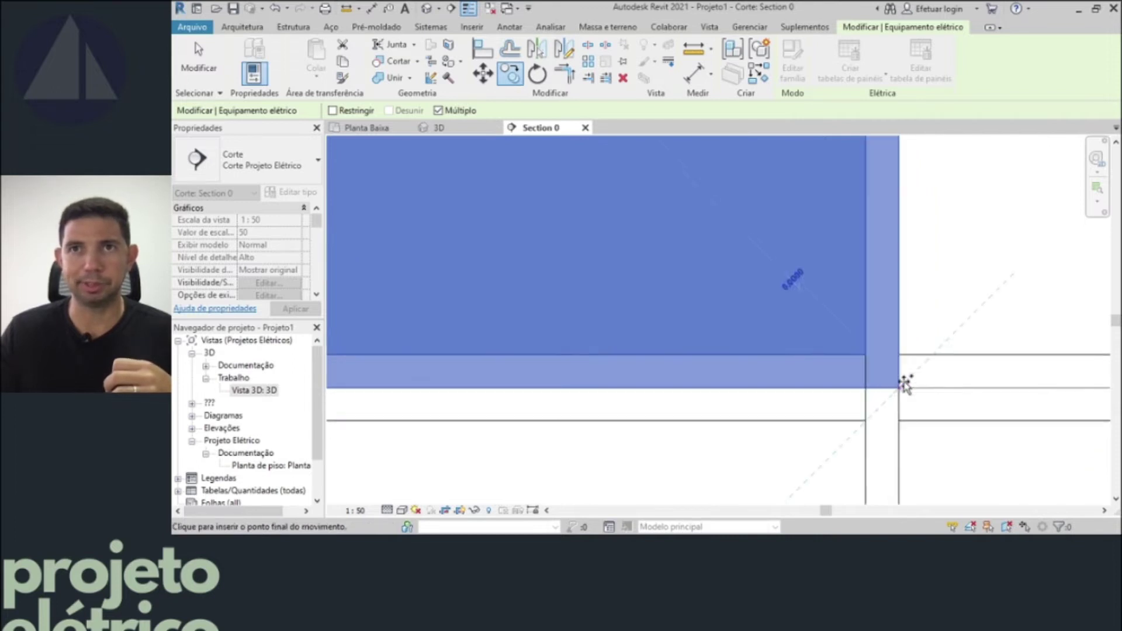
pyautogui.scroll(-5, 895, 383)
pyautogui.scroll(-1, 871, 388)
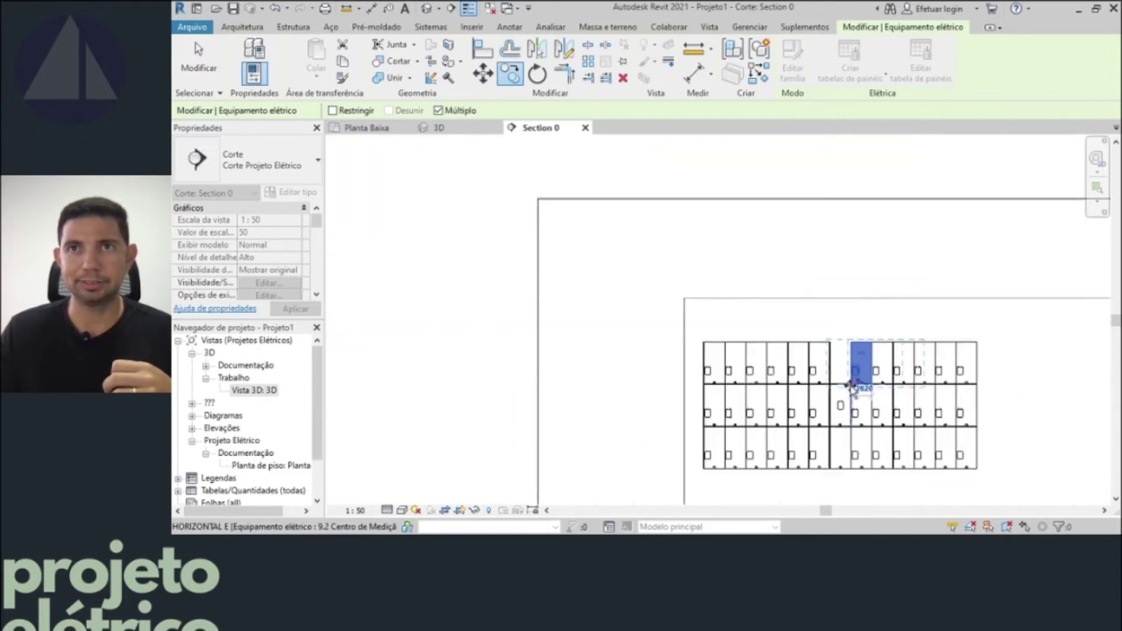
pyautogui.scroll(5, 853, 377)
pyautogui.moveTo(899, 286); pyautogui.dragTo(894, 289)
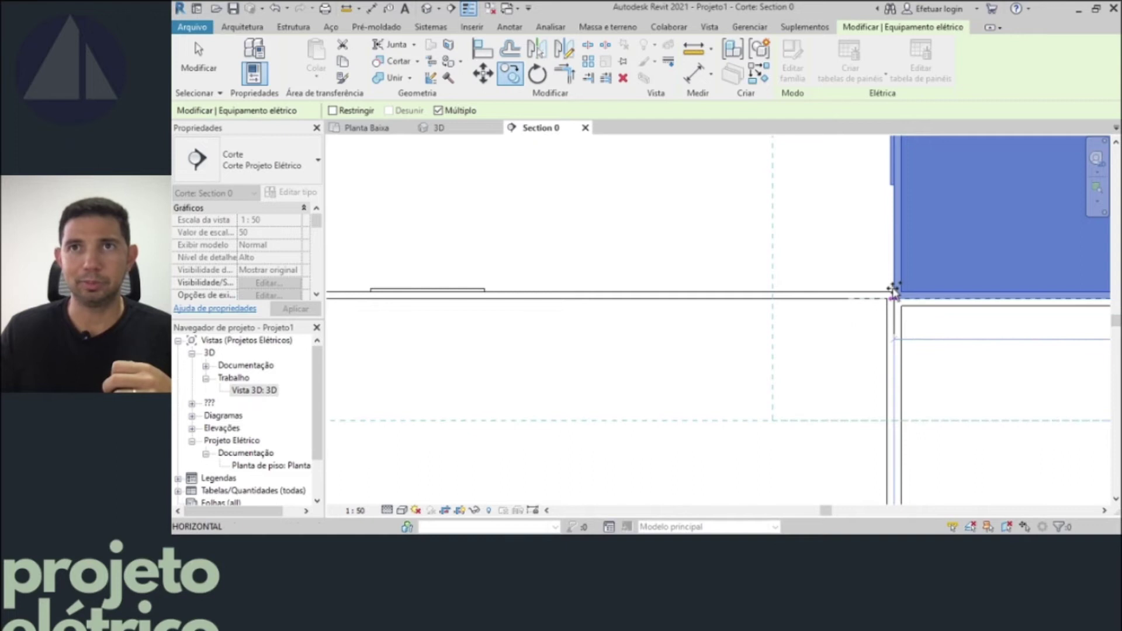
pyautogui.click(893, 290)
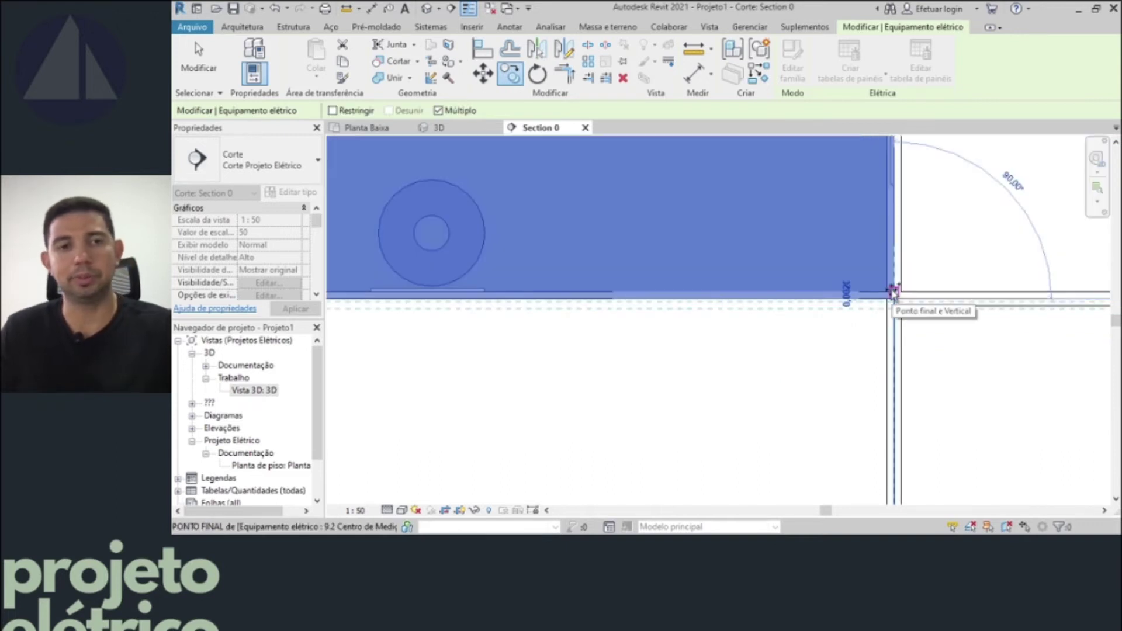
pyautogui.press('Escape')
pyautogui.press('Escape')
pyautogui.scroll(-2, 893, 293)
pyautogui.scroll(-2, 893, 294)
pyautogui.scroll(-2, 895, 297)
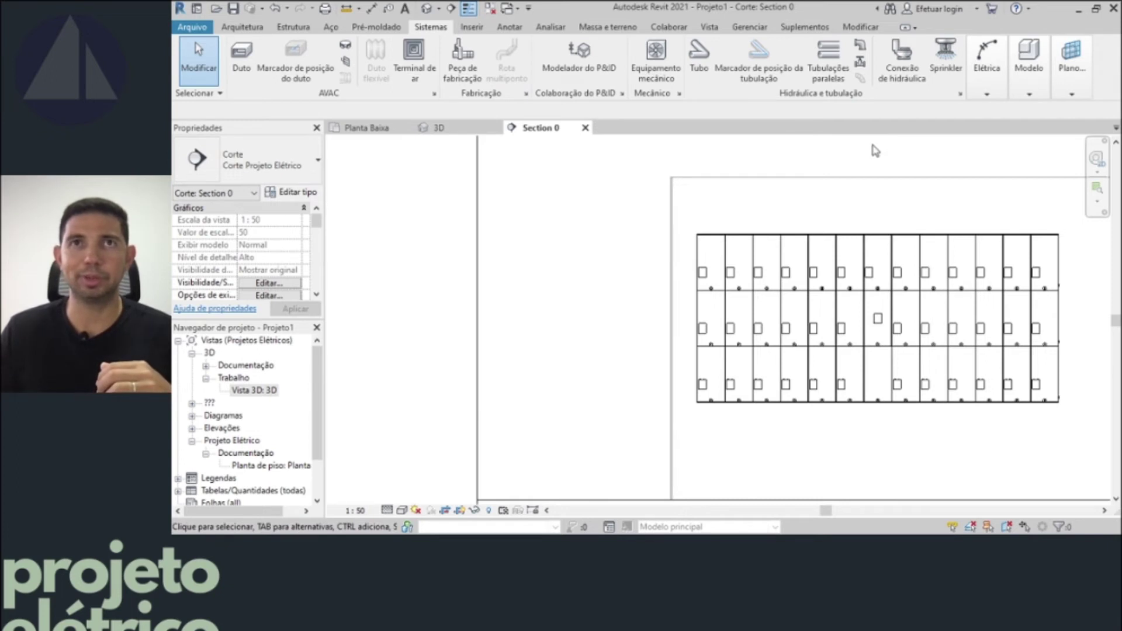
# - Inspect the meter module grid on the brown wall in 3D, then return to Planta Baixa
pyautogui.click(445, 132)
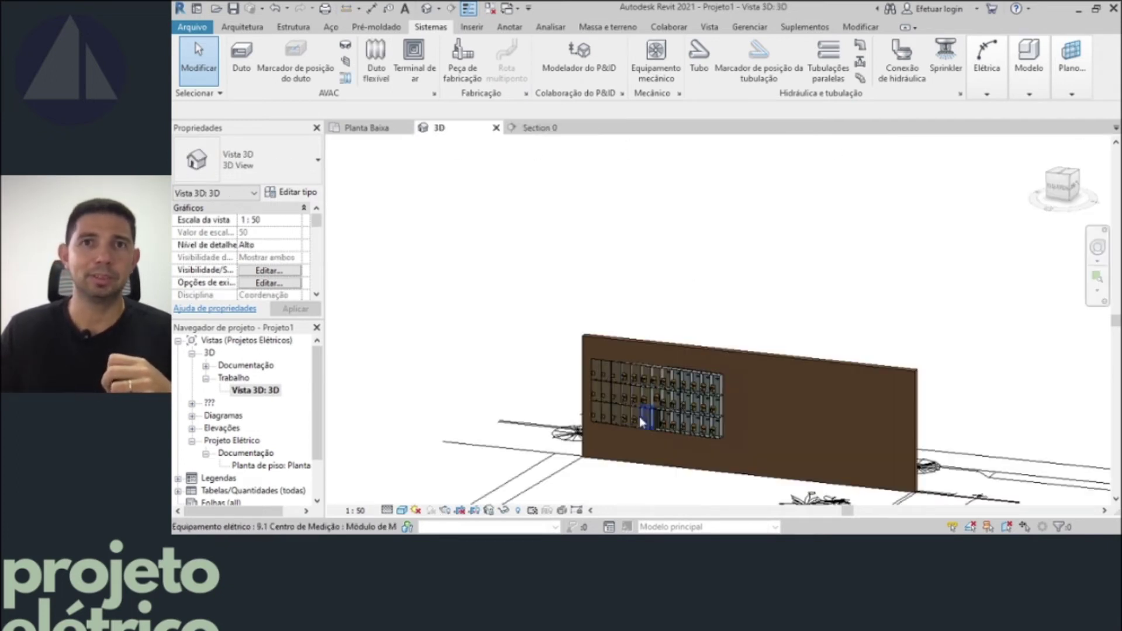
pyautogui.scroll(-2, 631, 418)
pyautogui.scroll(2, 624, 426)
pyautogui.scroll(2, 620, 432)
pyautogui.scroll(2, 602, 430)
pyautogui.scroll(2, 584, 429)
pyautogui.keyDown('shift'); pyautogui.moveTo(581, 431); pyautogui.dragTo(661, 431, button='middle'); pyautogui.keyUp('shift')
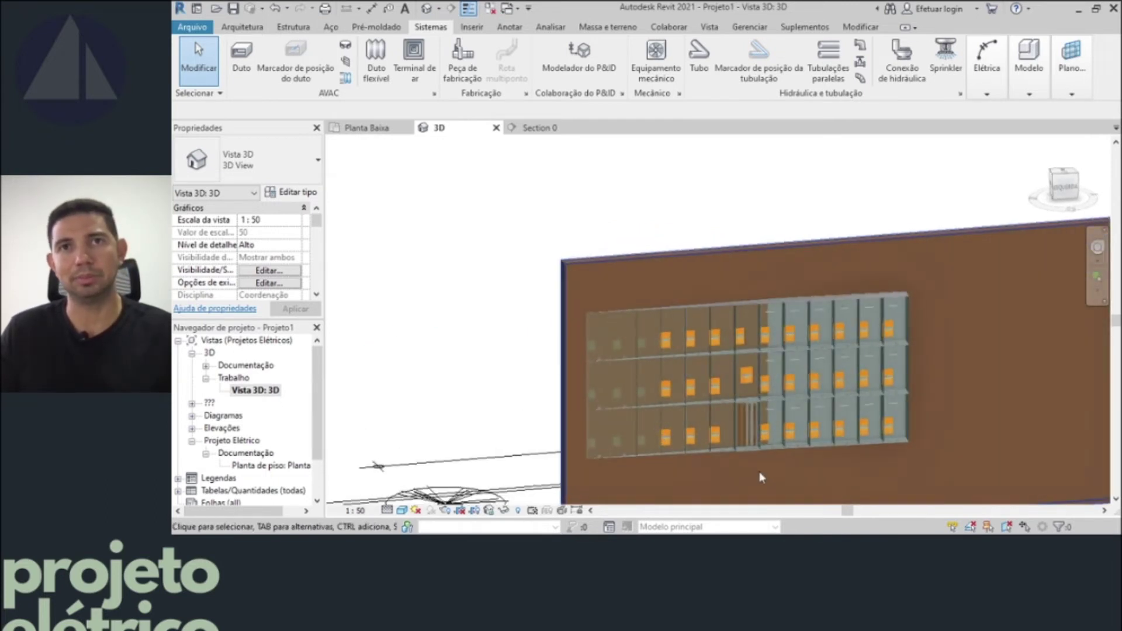
pyautogui.keyDown('shift'); pyautogui.moveTo(801, 474); pyautogui.dragTo(825, 467, button='middle'); pyautogui.keyUp('shift')
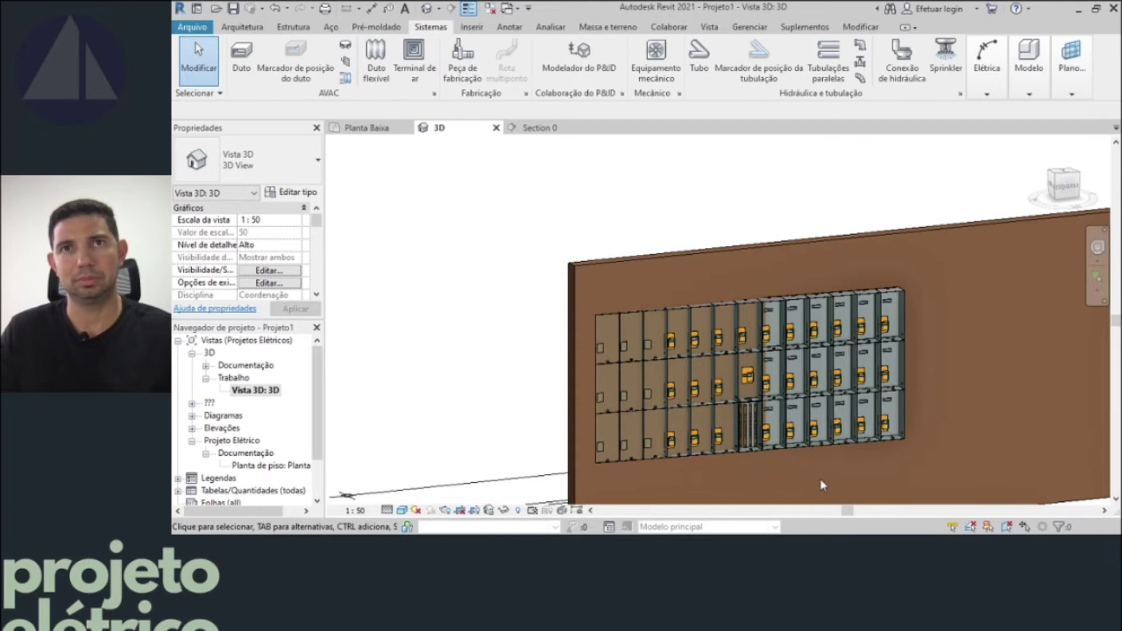
pyautogui.scroll(2, 823, 485)
pyautogui.scroll(2, 847, 453)
pyautogui.scroll(2, 854, 438)
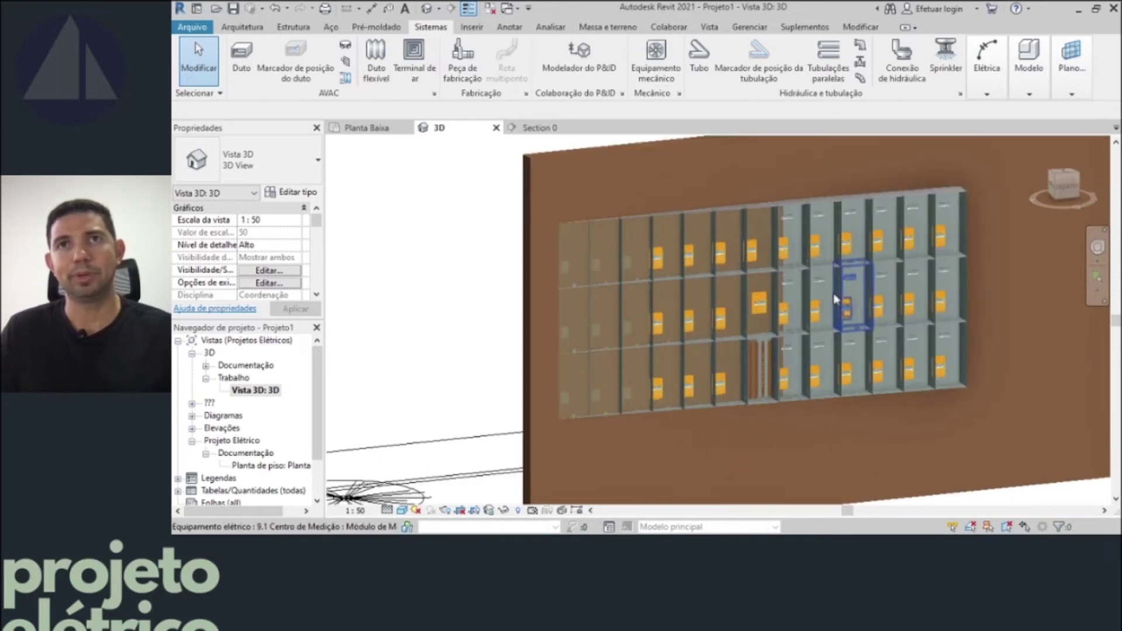
pyautogui.hscroll(2, 748, 222)
pyautogui.hscroll(2, 861, 211)
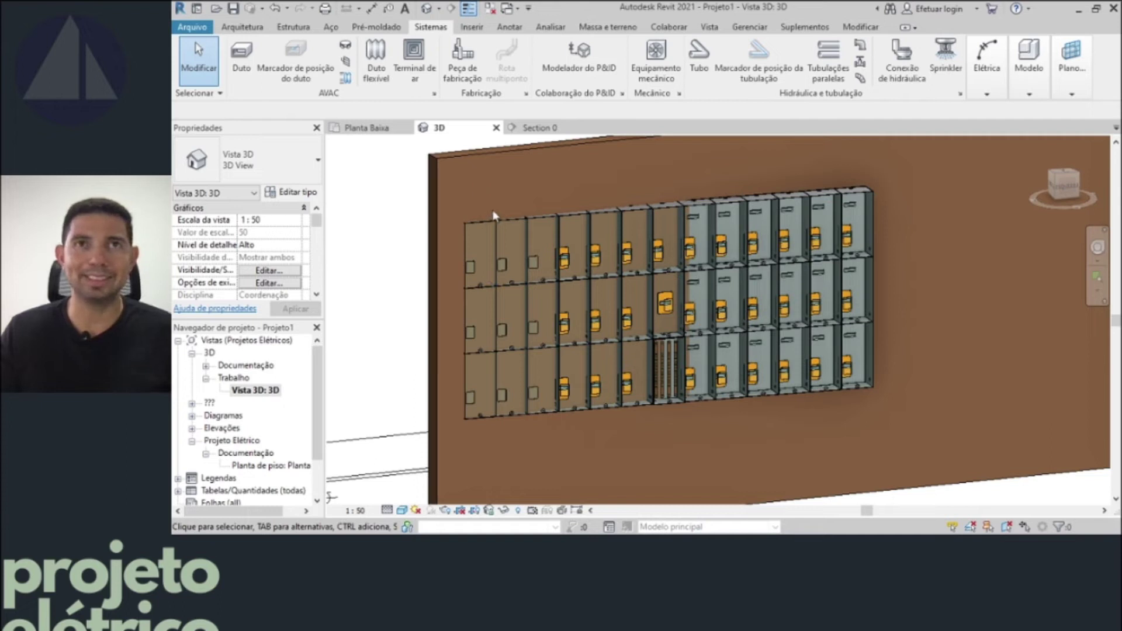
pyautogui.click(372, 128)
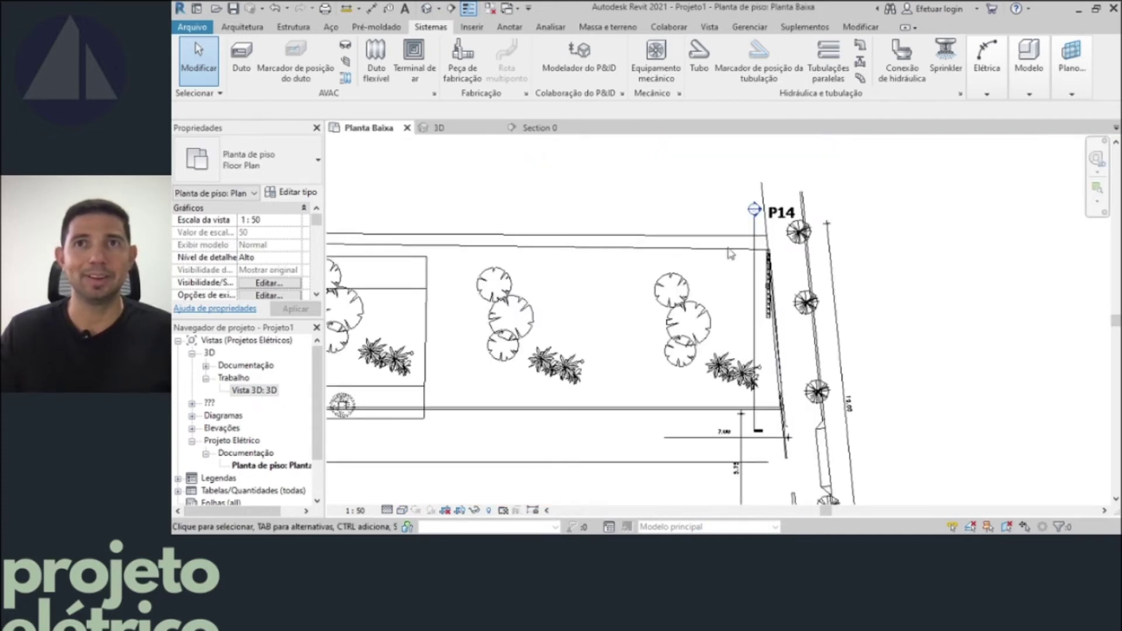
# - Window-select the meter modules along wall P14 in Planta Baixa
pyautogui.scroll(2, 754, 257)
pyautogui.scroll(3, 752, 259)
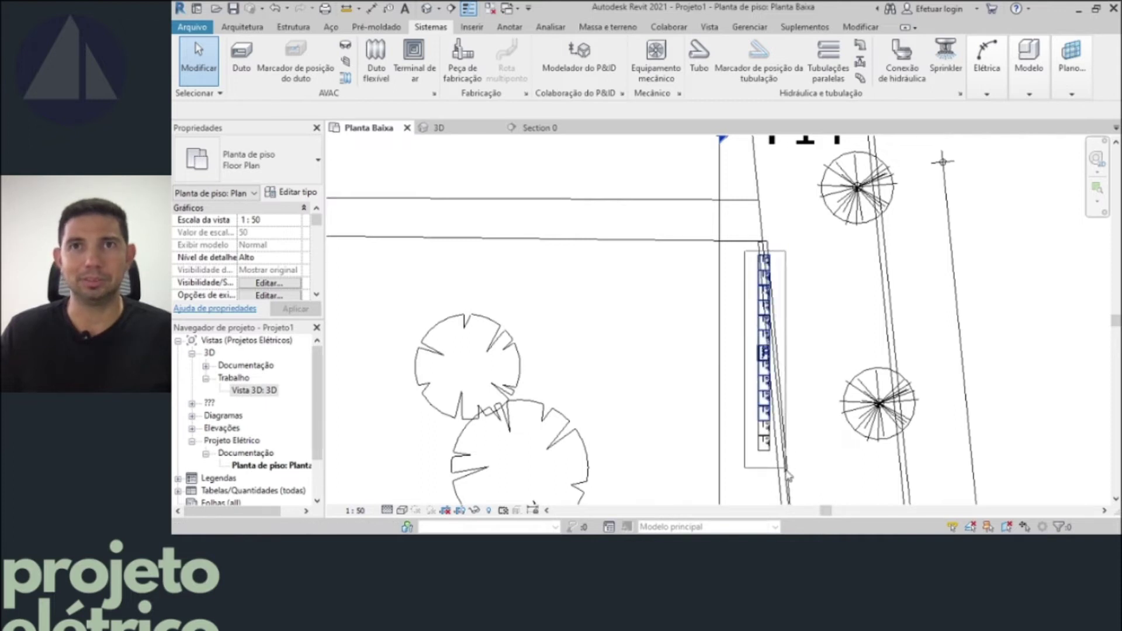
pyautogui.moveTo(745, 252); pyautogui.dragTo(788, 476)
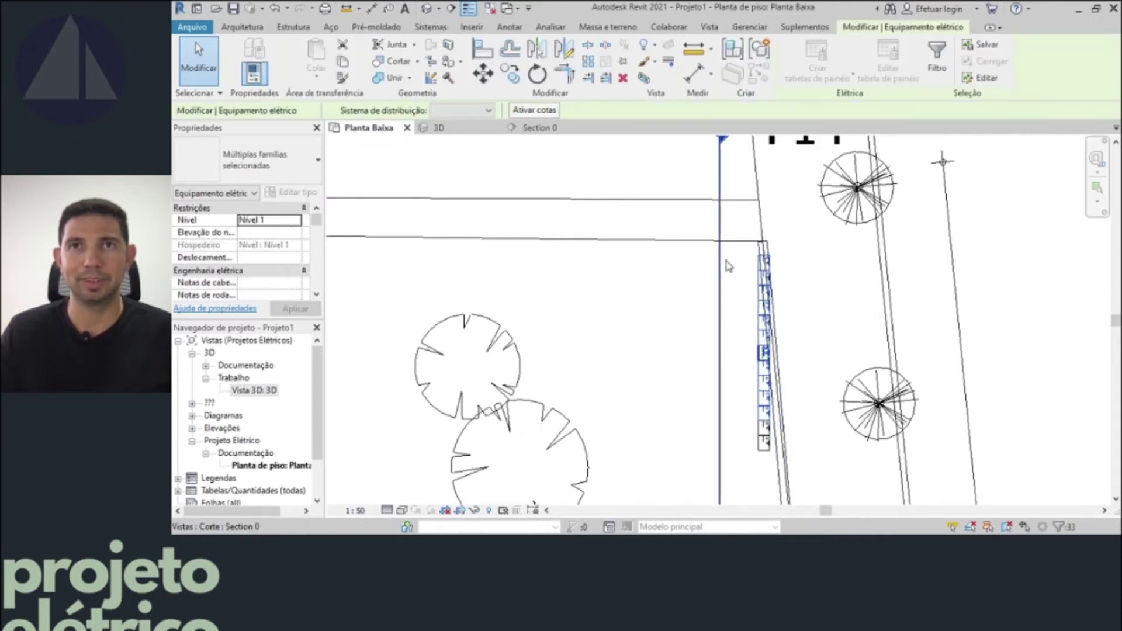
pyautogui.moveTo(742, 253)
pyautogui.mouseDown()
pyautogui.moveTo(795, 402)
pyautogui.moveTo(794, 508)
pyautogui.mouseUp()
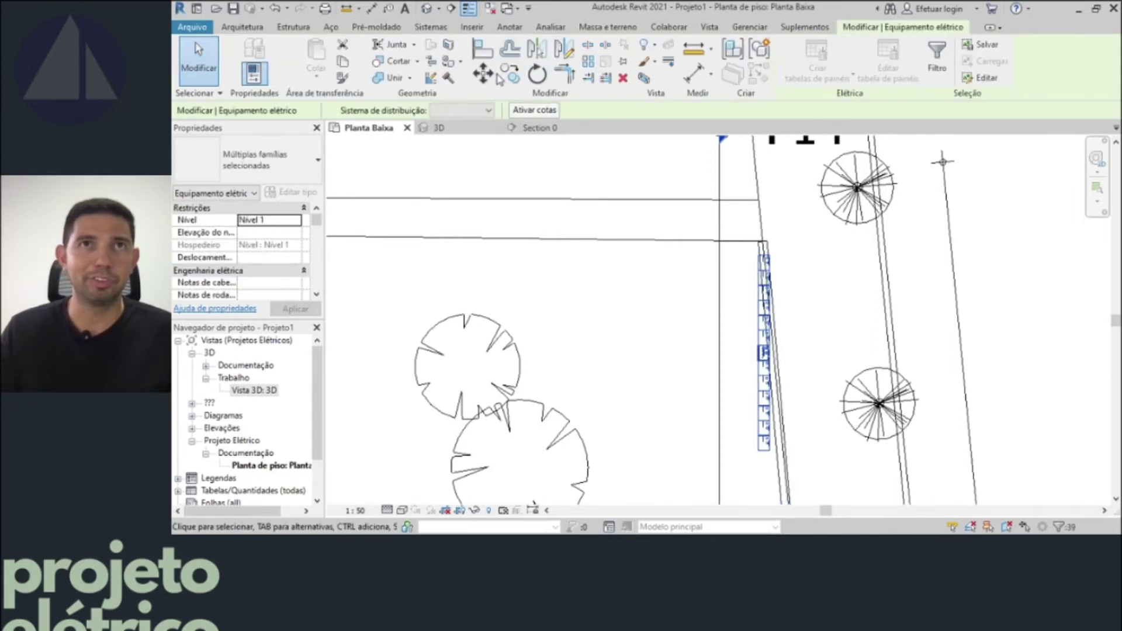
# - Move the module column by its corner so it sits flush against the wall face
pyautogui.click(493, 82)
pyautogui.scroll(2, 770, 263)
pyautogui.scroll(2, 769, 262)
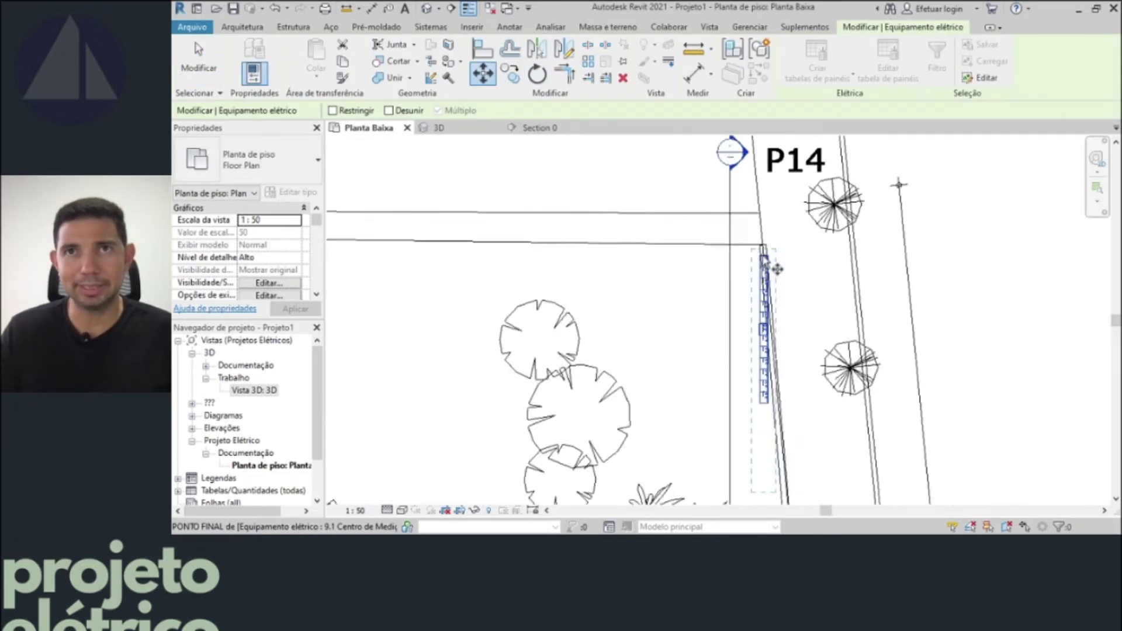
pyautogui.scroll(2, 771, 263)
pyautogui.click(754, 260)
pyautogui.click(750, 262)
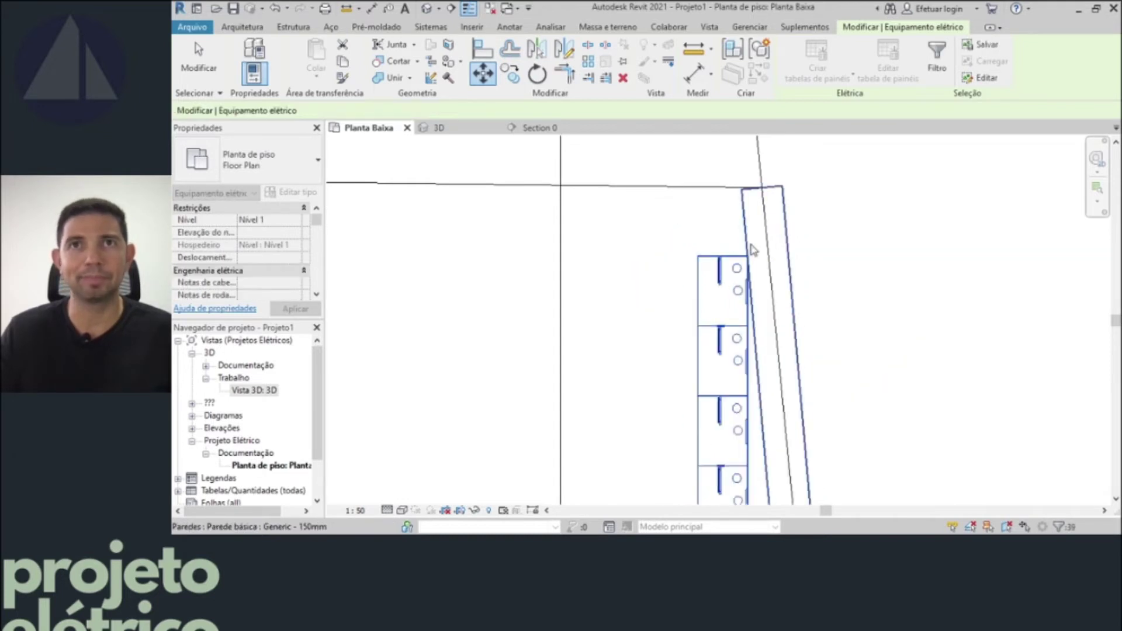
pyautogui.scroll(3, 753, 289)
pyautogui.scroll(1, 754, 289)
pyautogui.scroll(-5, 754, 290)
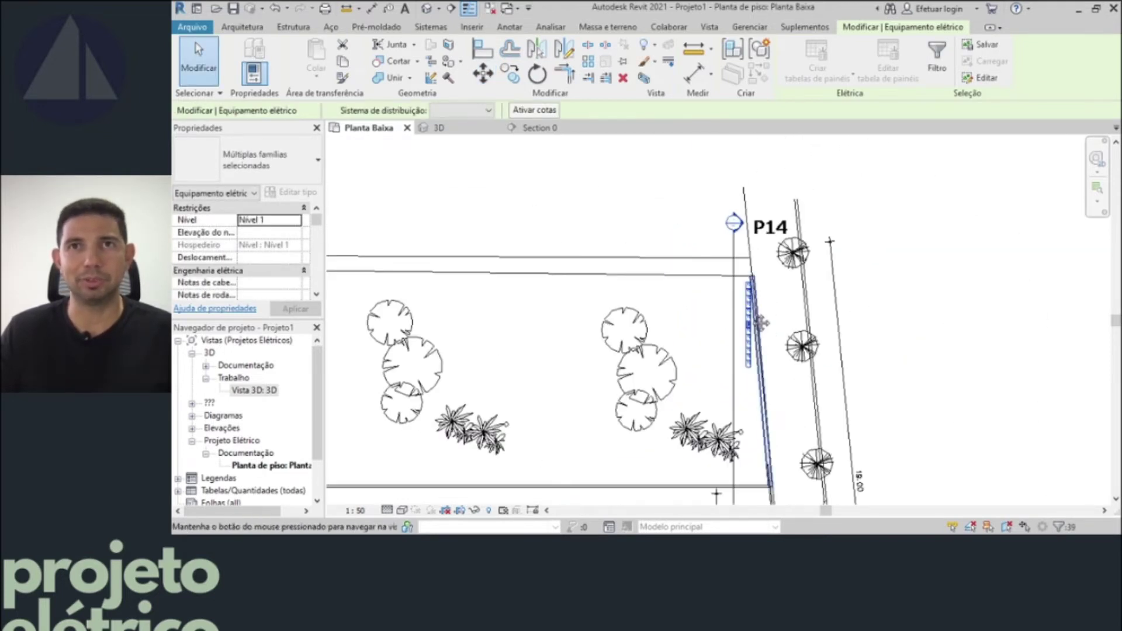
pyautogui.scroll(1, 728, 263)
pyautogui.scroll(2, 728, 263)
pyautogui.scroll(1, 757, 269)
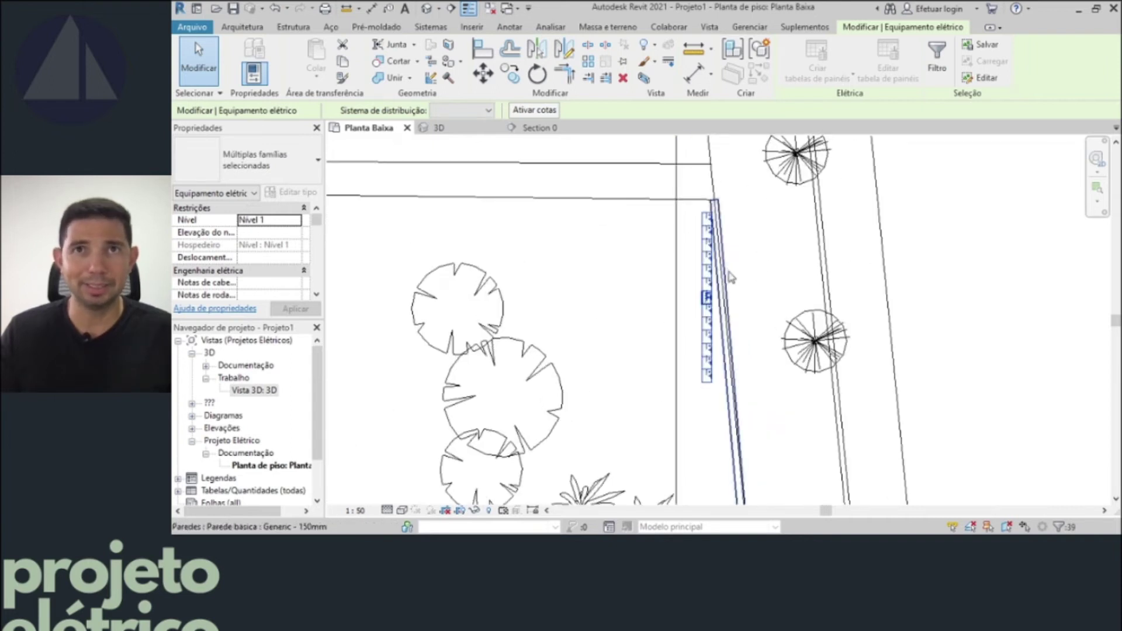
pyautogui.click(537, 75)
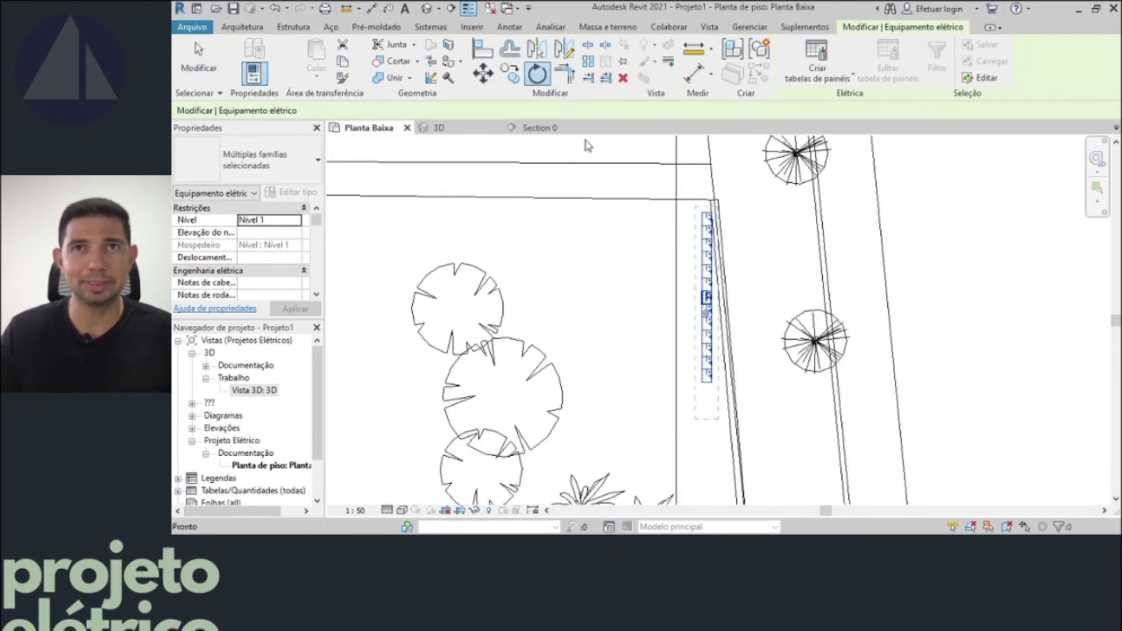
# - Rotate the meter module column about 5° to follow the slanted wall beside P14
pyautogui.scroll(-1, 710, 313)
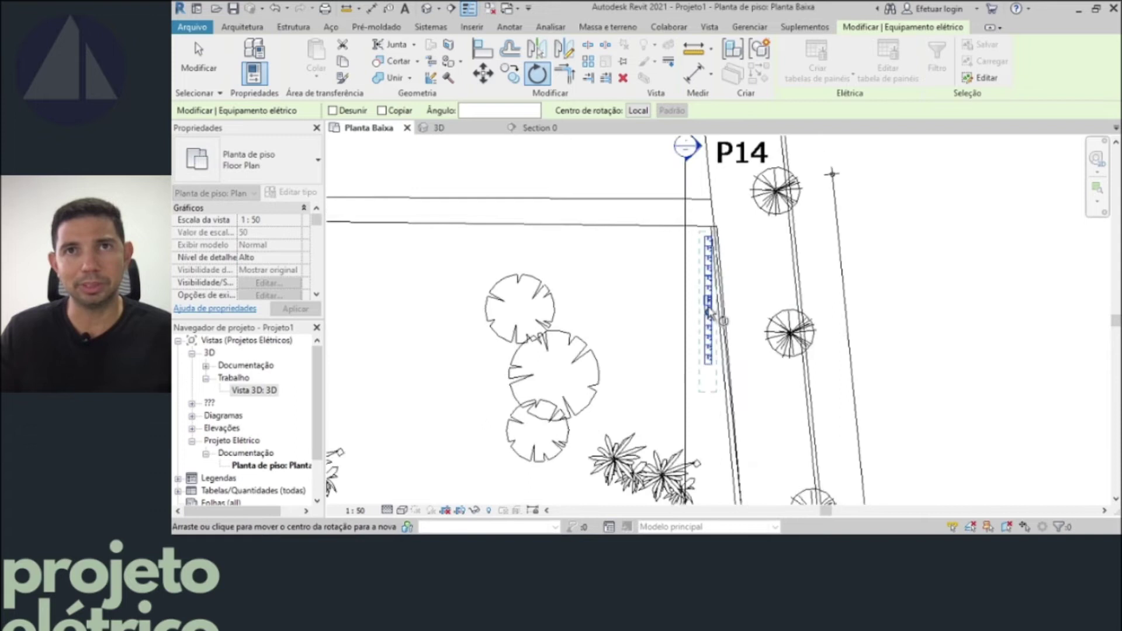
pyautogui.scroll(2, 728, 292)
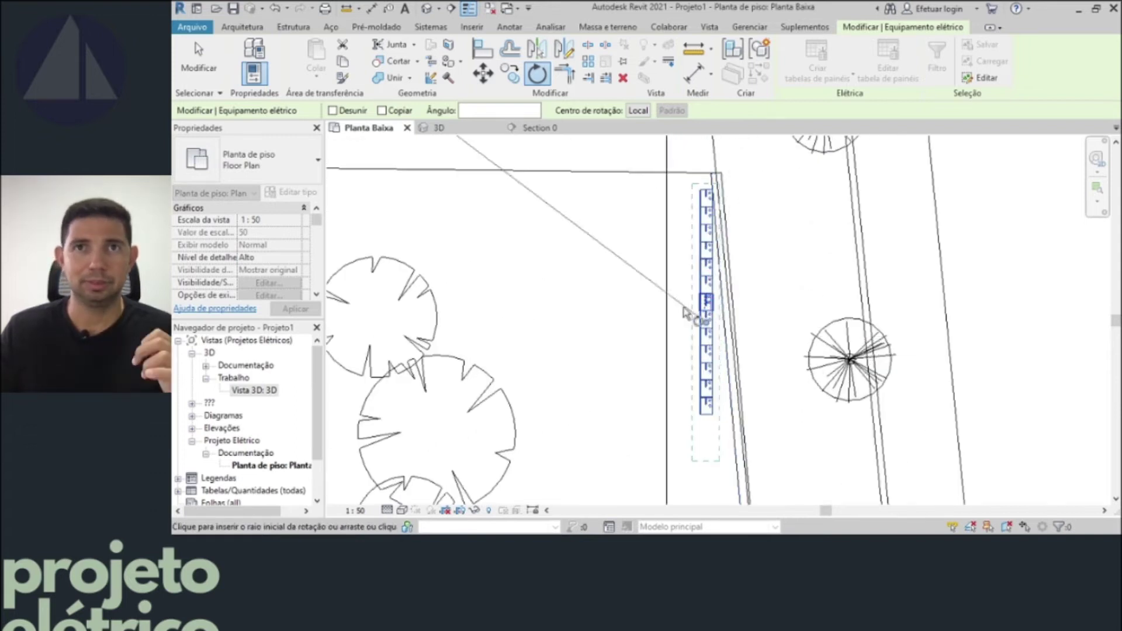
pyautogui.click(525, 325)
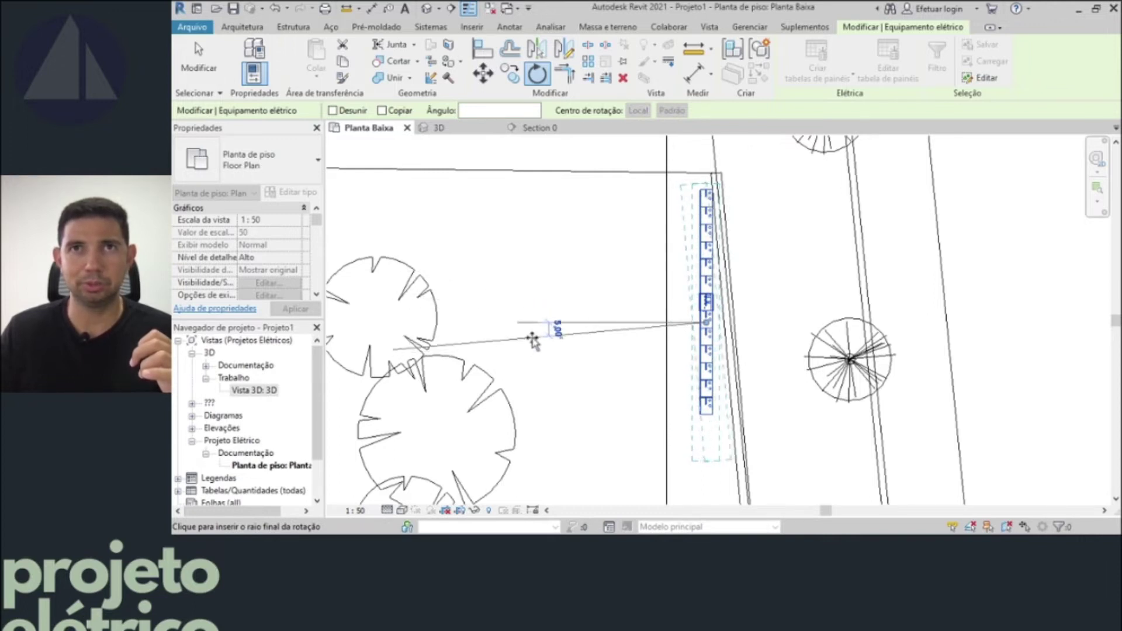
pyautogui.click(533, 339)
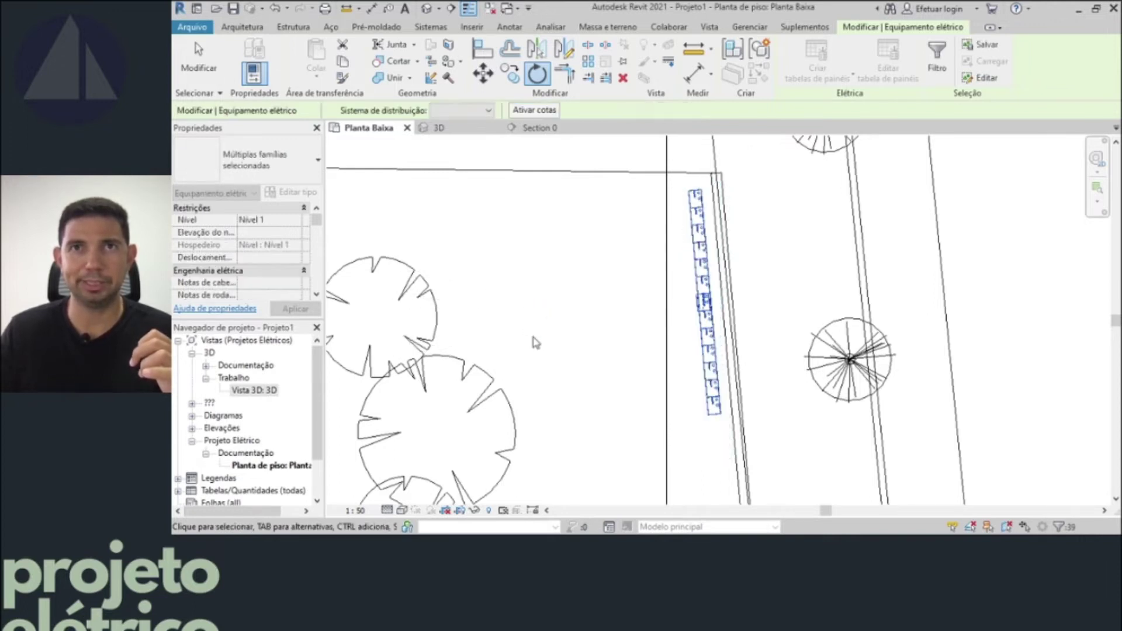
pyautogui.click(490, 81)
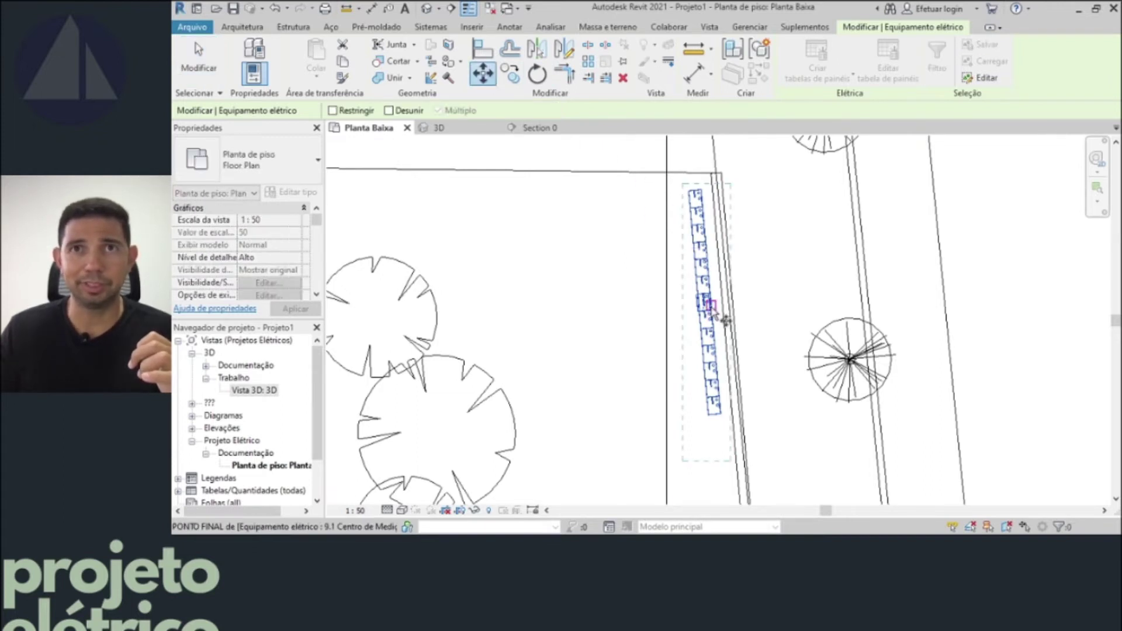
# - Move the rotated meter module column 0,1775 to sit flush against the slanted wall face beside P14
pyautogui.scroll(4, 725, 321)
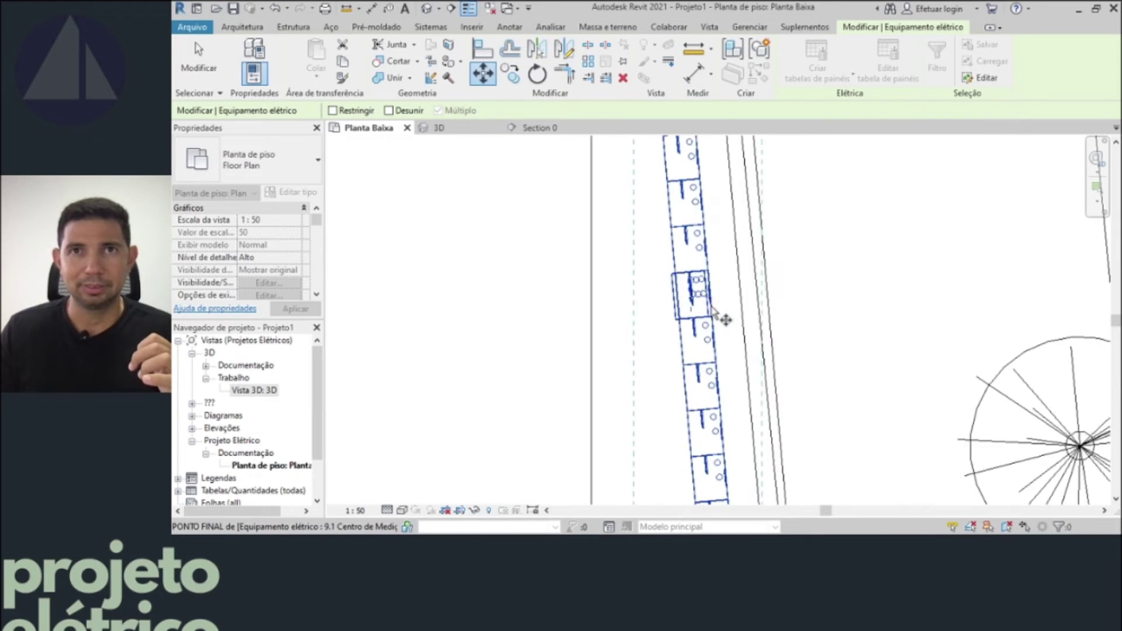
pyautogui.click(710, 303)
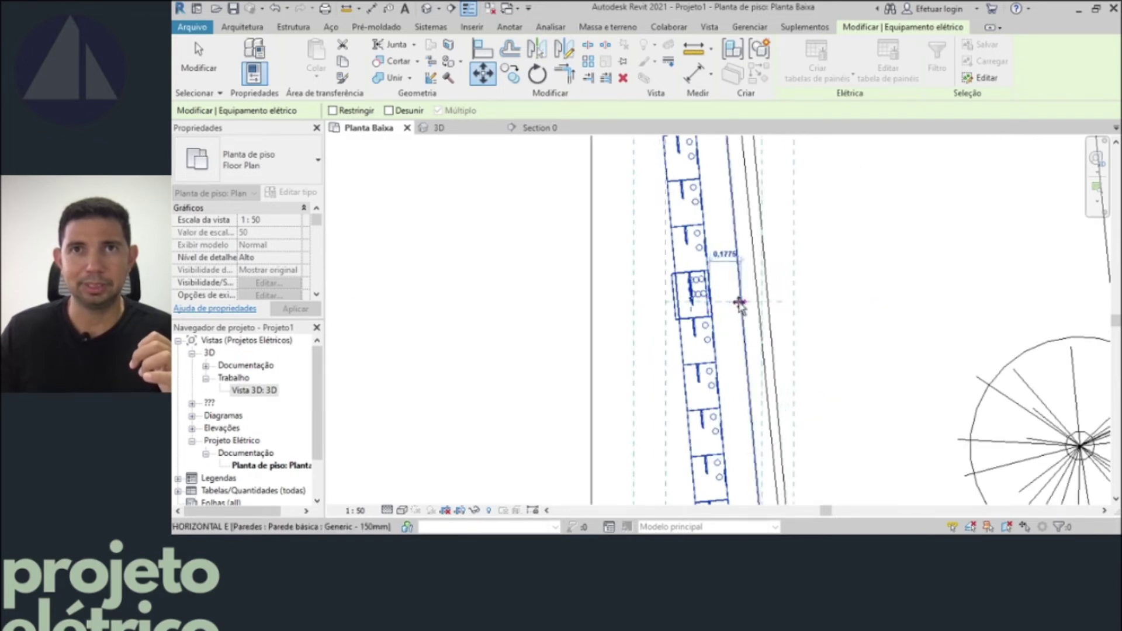
pyautogui.click(740, 302)
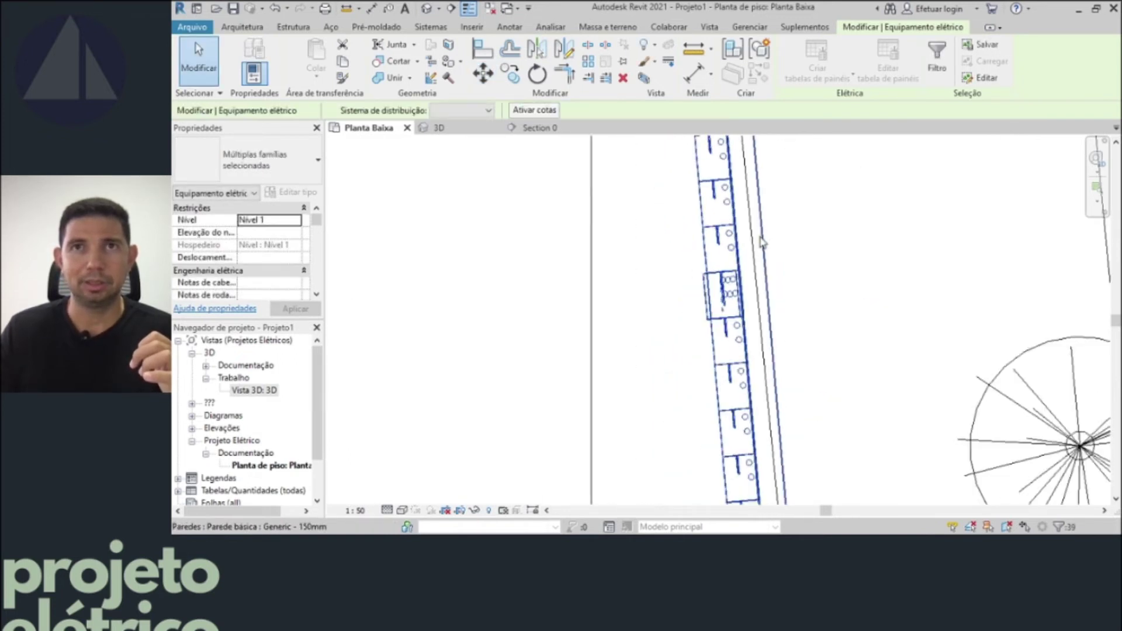
pyautogui.scroll(-2, 760, 246)
pyautogui.scroll(-1, 762, 243)
pyautogui.scroll(-1, 766, 242)
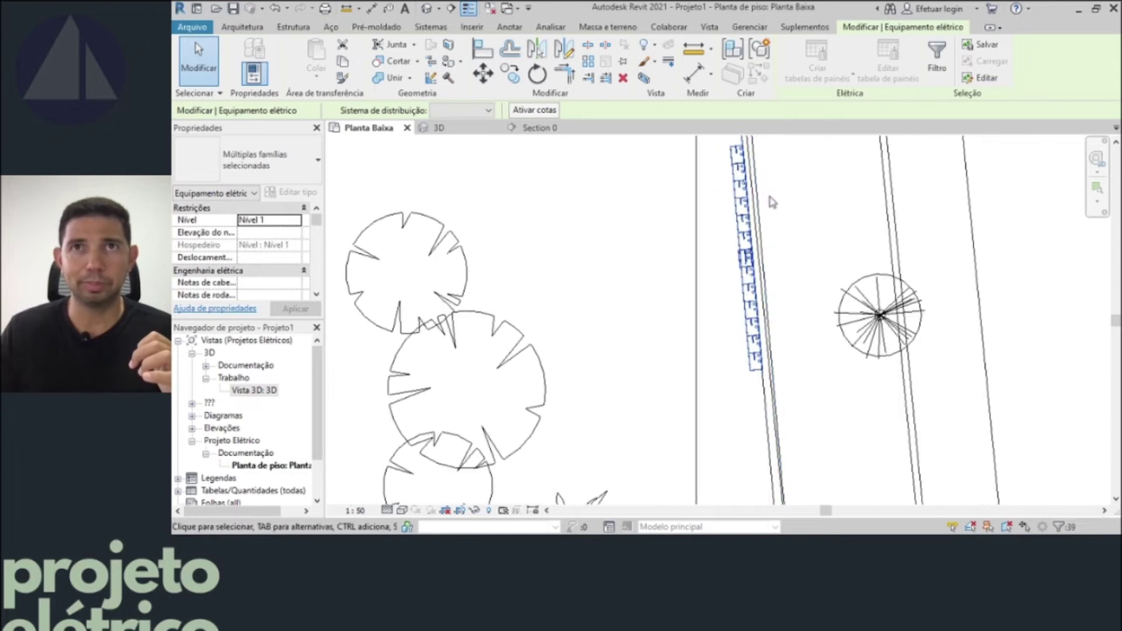
pyautogui.scroll(-1, 790, 241)
pyautogui.scroll(1, 780, 234)
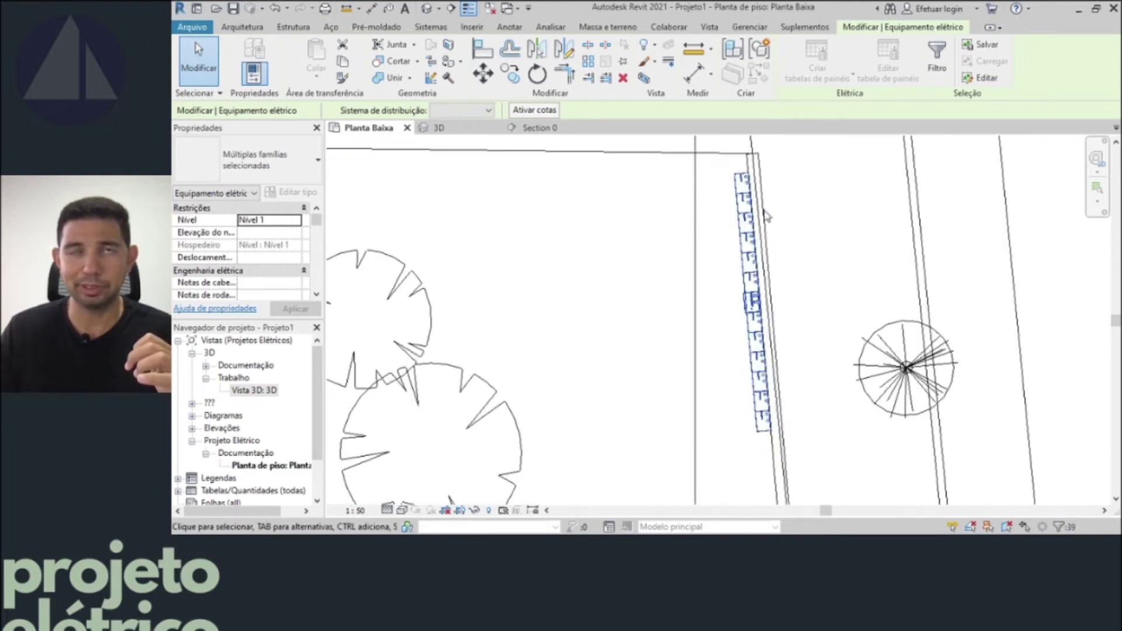
# - Switch to the 3D view with nothing selected and orbit toward the wall-mounted meter modules
pyautogui.click(459, 132)
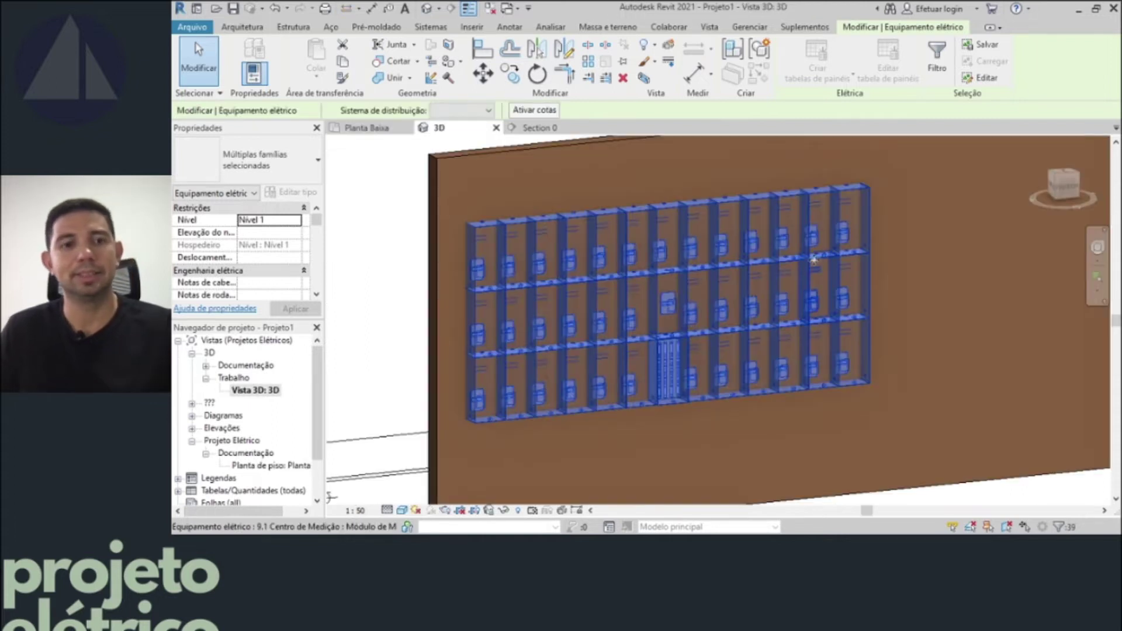
pyautogui.press('Escape')
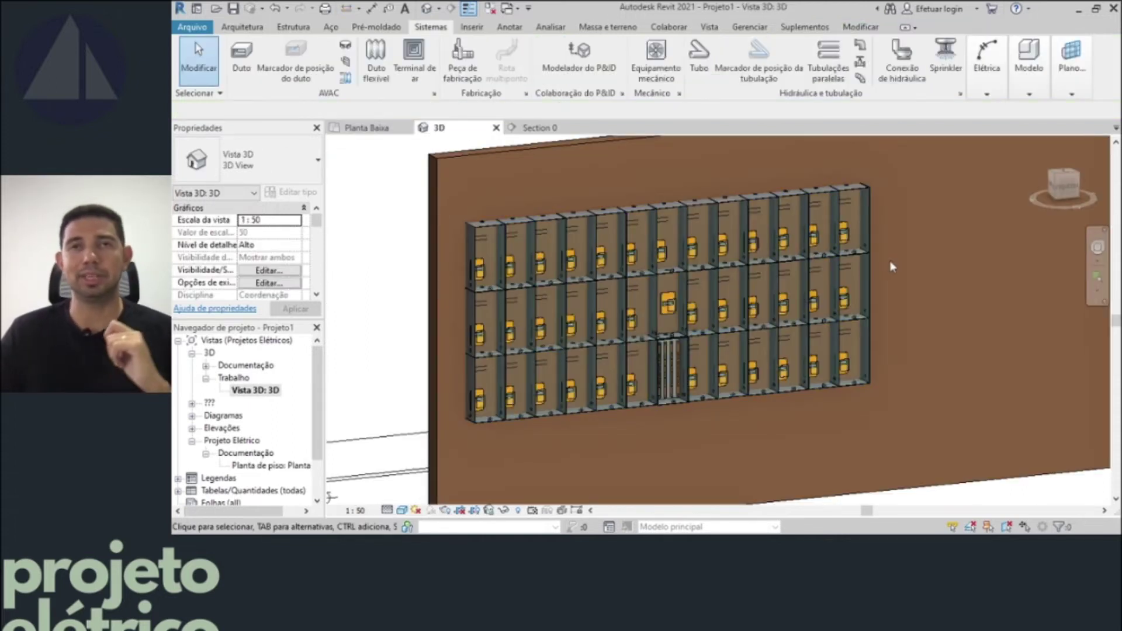
pyautogui.scroll(-3, 886, 234)
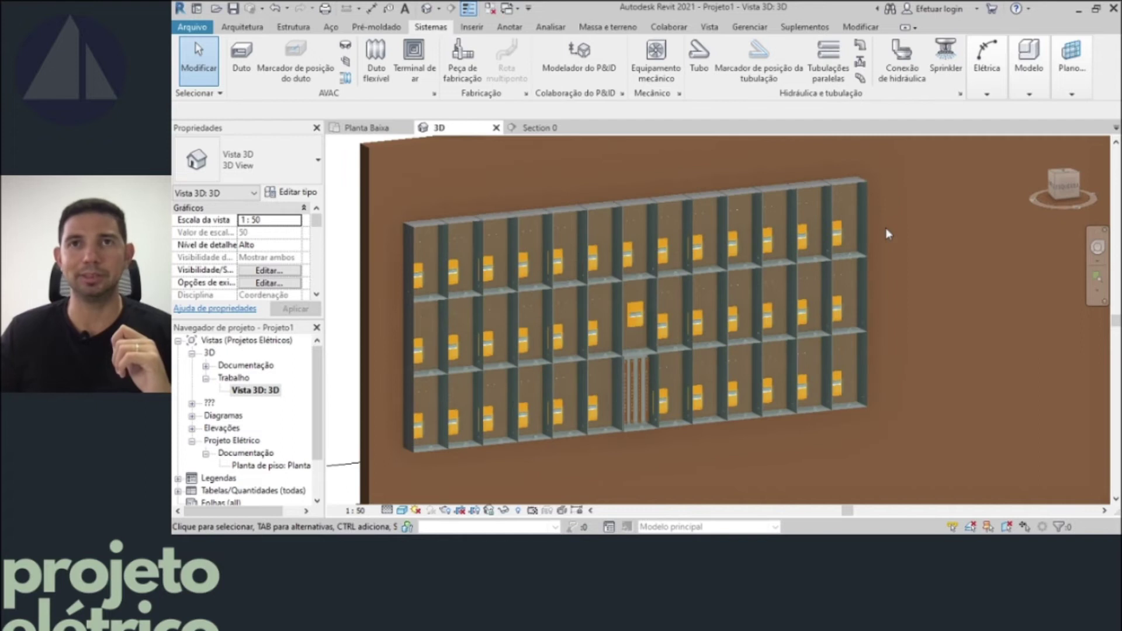
pyautogui.keyDown('shift'); pyautogui.moveTo(882, 237); pyautogui.dragTo(852, 245, button='middle'); pyautogui.keyUp('shift')
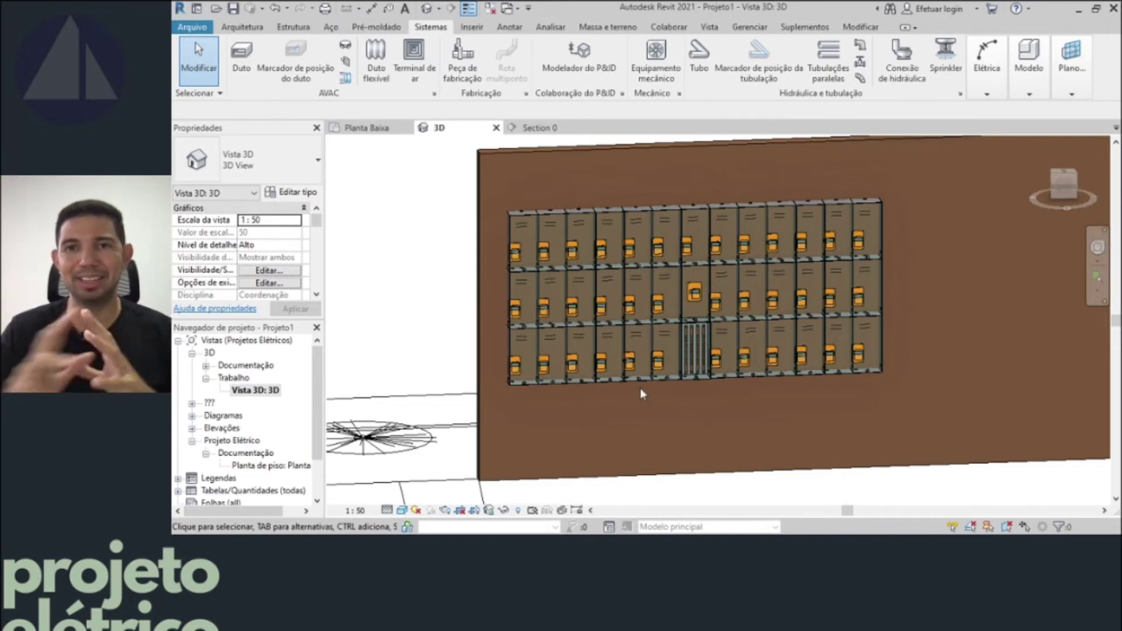
pyautogui.scroll(-2, 640, 388)
pyautogui.scroll(-5, 640, 392)
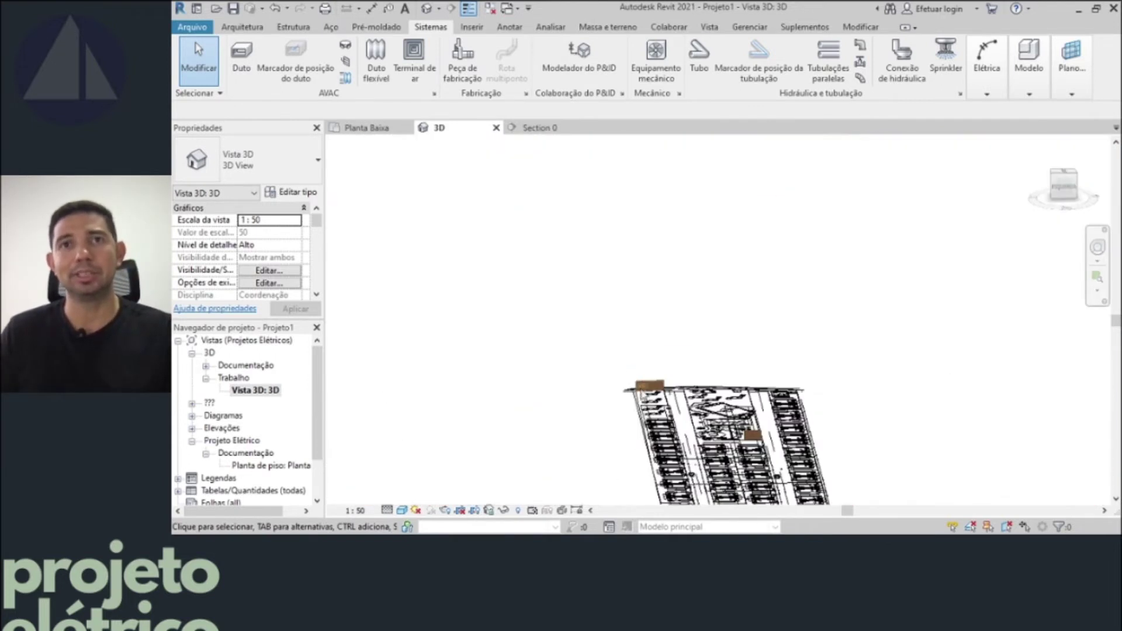
pyautogui.moveTo(689, 419)
pyautogui.keyDown('shift'); pyautogui.mouseDown(button='middle')
pyautogui.moveTo(925, 393)
pyautogui.moveTo(739, 342)
pyautogui.moveTo(583, 376)
pyautogui.mouseUp(button='middle'); pyautogui.keyUp('shift')
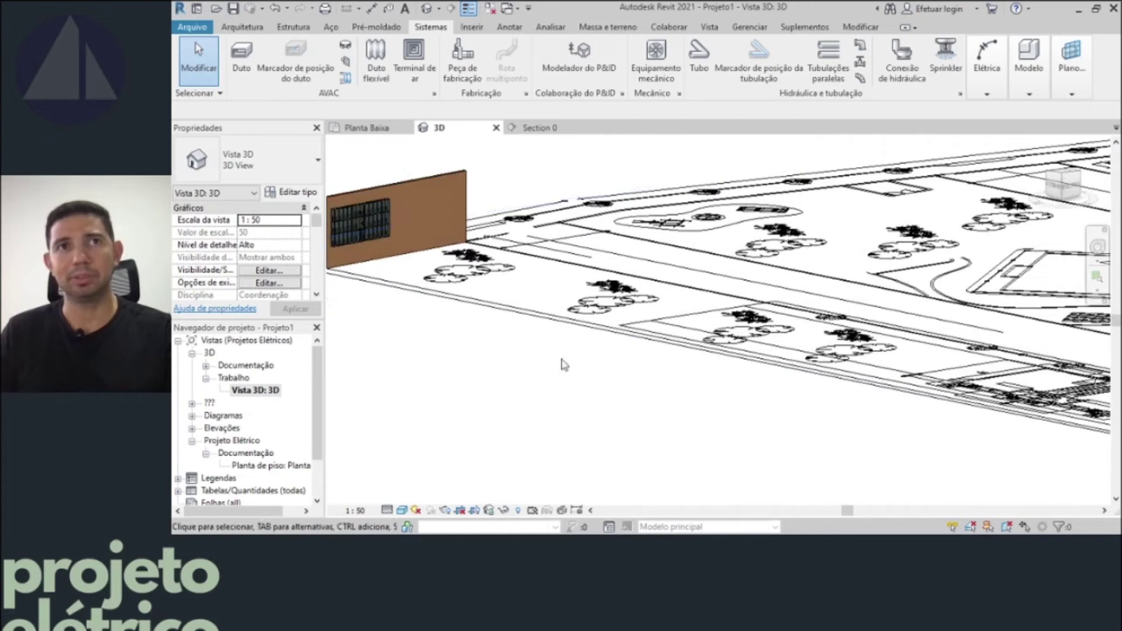
pyautogui.keyDown('shift'); pyautogui.moveTo(473, 292); pyautogui.dragTo(579, 292, button='middle'); pyautogui.keyUp('shift')
pyautogui.scroll(2, 581, 293)
pyautogui.scroll(-2, 574, 238)
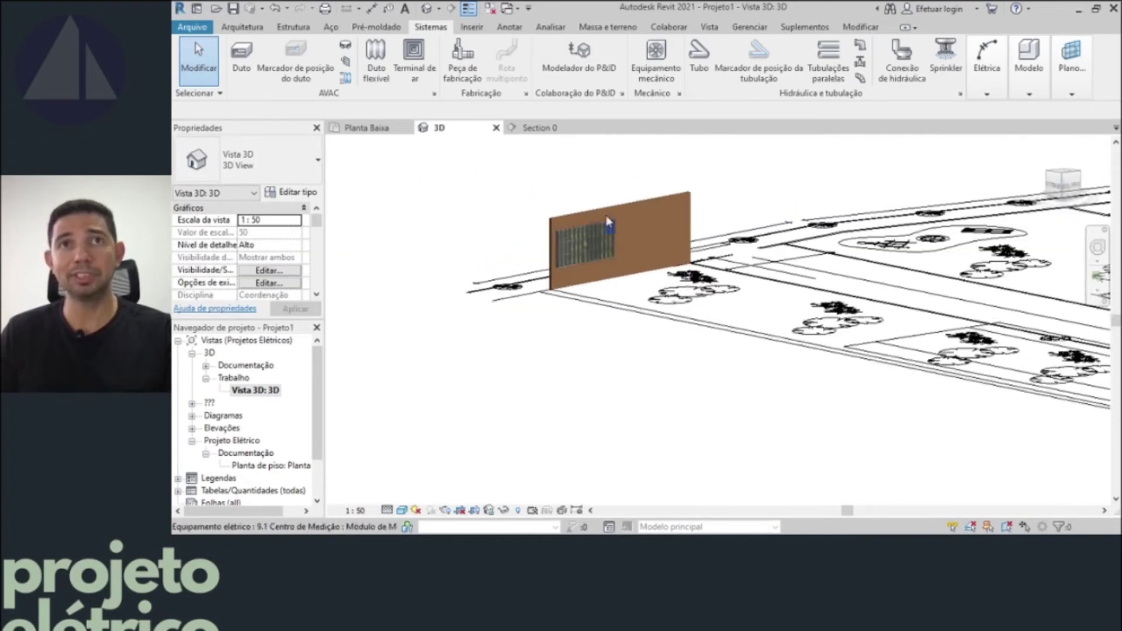
pyautogui.scroll(3, 605, 209)
pyautogui.scroll(2, 601, 329)
pyautogui.scroll(2, 594, 377)
pyautogui.moveTo(594, 377)
pyautogui.keyDown('shift'); pyautogui.mouseDown(button='middle')
pyautogui.moveTo(477, 372)
pyautogui.moveTo(988, 398)
pyautogui.moveTo(955, 405)
pyautogui.mouseUp(button='middle'); pyautogui.keyUp('shift')
pyautogui.scroll(1, 476, 376)
pyautogui.scroll(2, 484, 376)
pyautogui.scroll(-6, 483, 372)
pyautogui.scroll(2, 994, 409)
pyautogui.scroll(1, 965, 292)
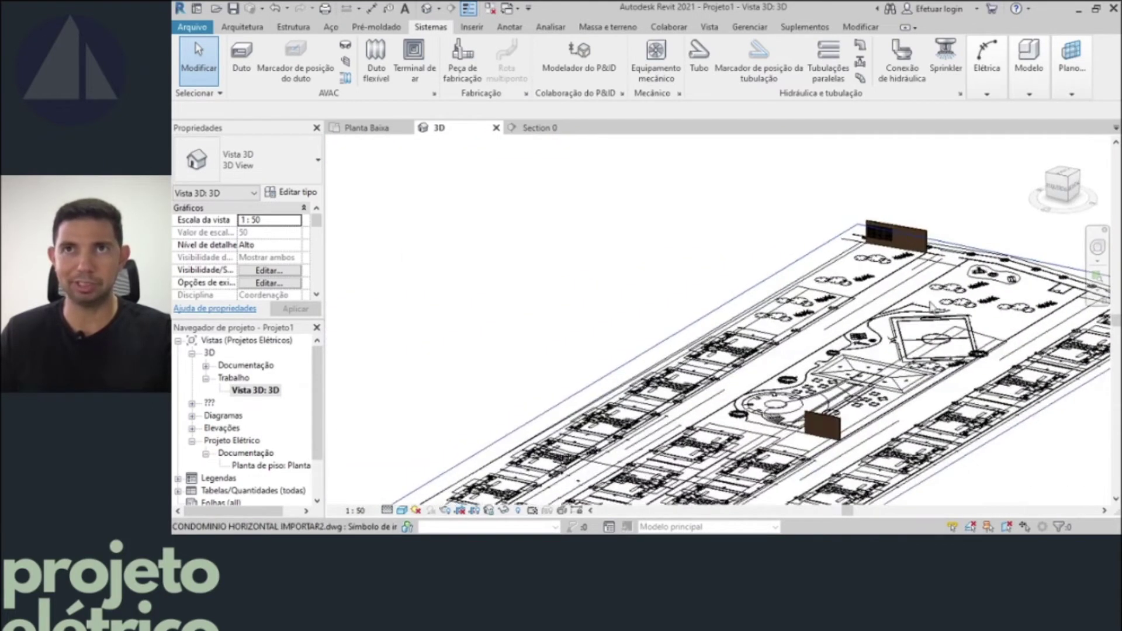
pyautogui.scroll(2, 948, 212)
pyautogui.scroll(1, 948, 212)
pyautogui.scroll(1, 884, 233)
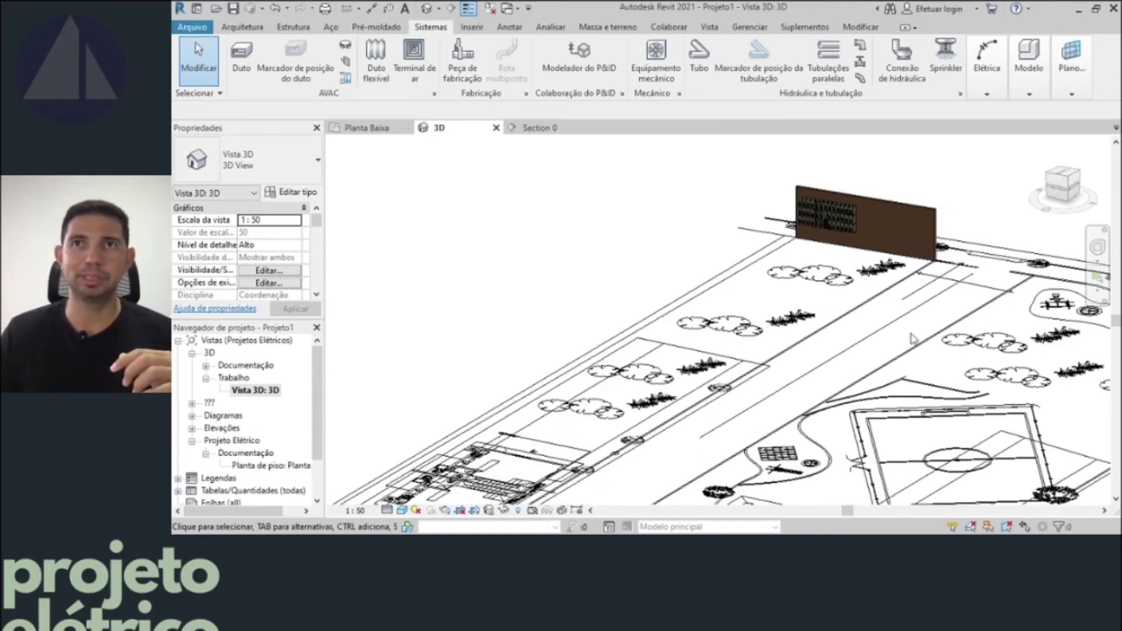
pyautogui.moveTo(887, 293)
pyautogui.keyDown('shift'); pyautogui.mouseDown(button='middle')
pyautogui.moveTo(885, 252)
pyautogui.moveTo(864, 227)
pyautogui.mouseUp(button='middle'); pyautogui.keyUp('shift')
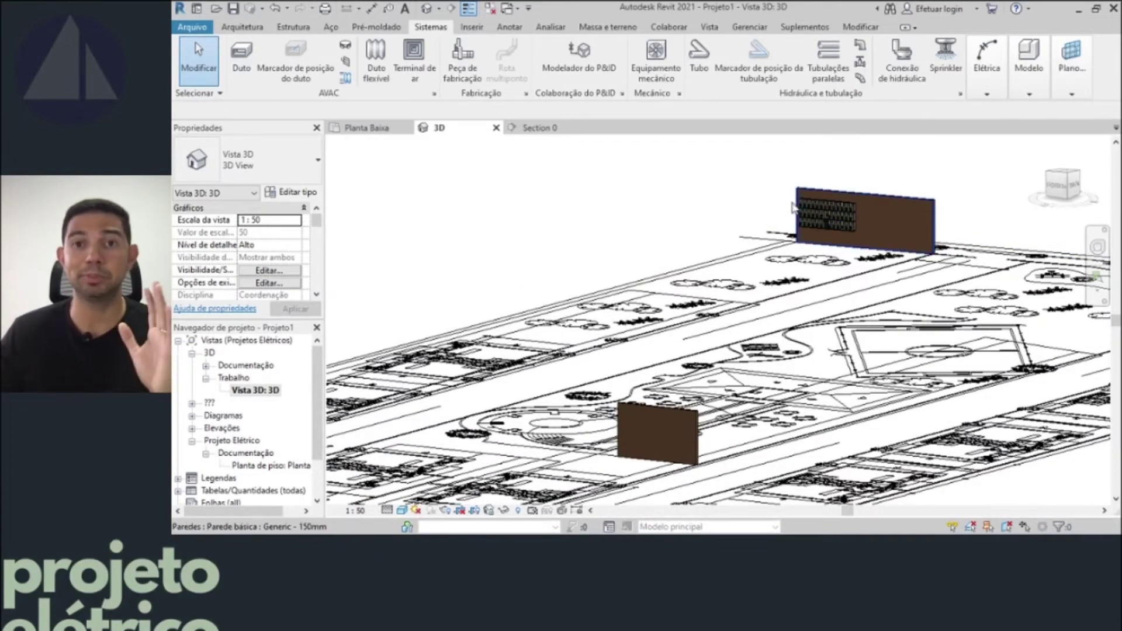
pyautogui.scroll(2, 795, 206)
pyautogui.scroll(2, 818, 193)
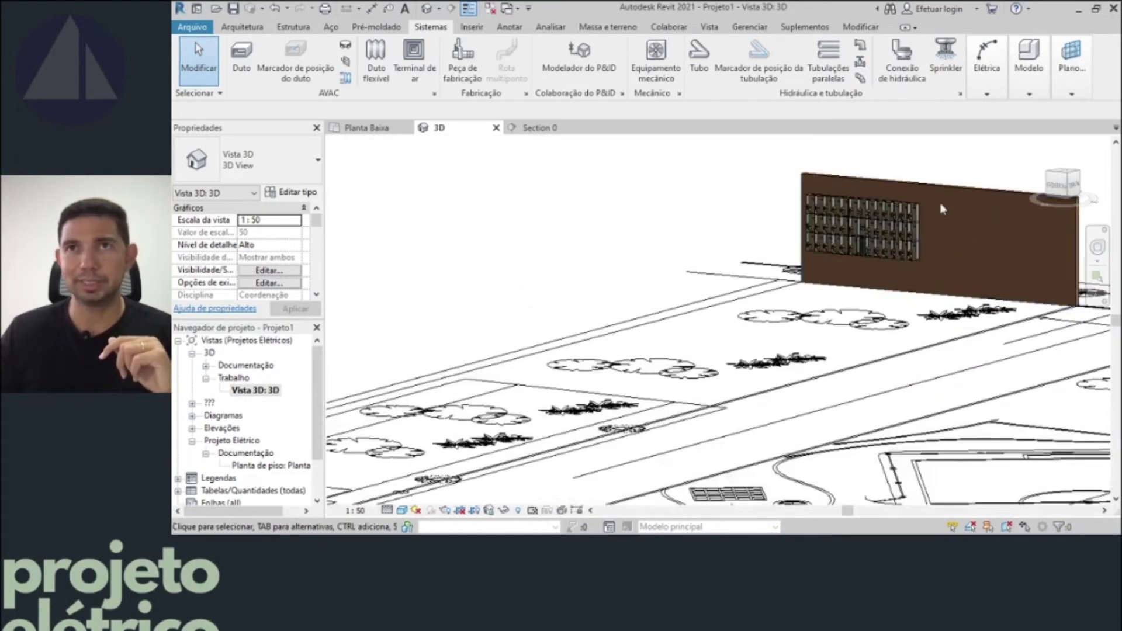
pyautogui.scroll(2, 852, 173)
pyautogui.scroll(2, 884, 222)
pyautogui.scroll(2, 866, 211)
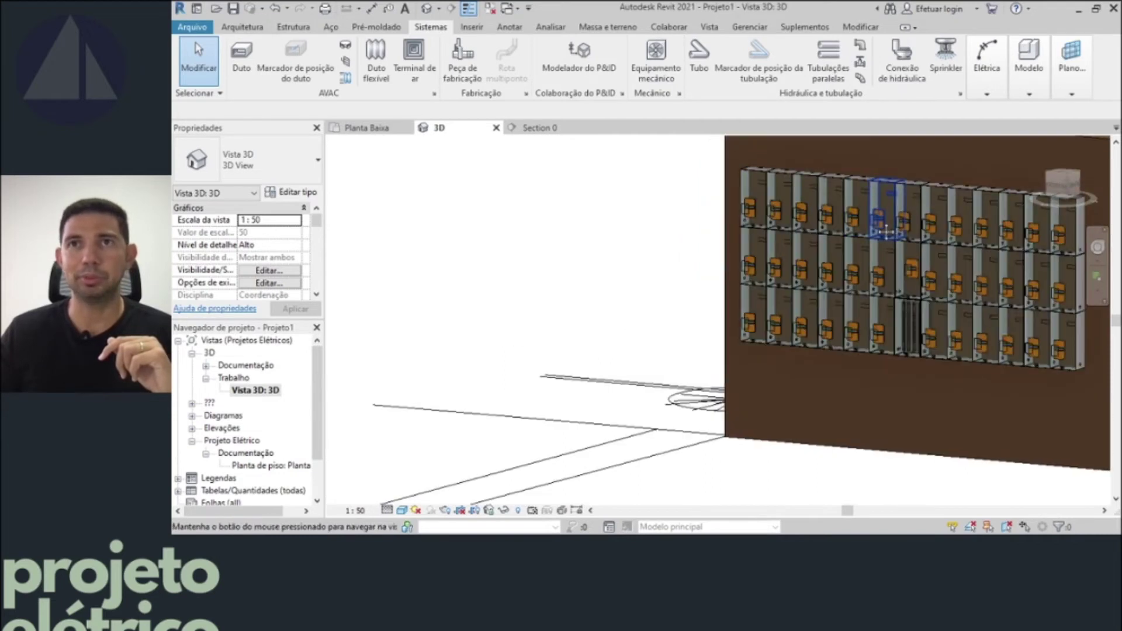
pyautogui.scroll(2, 704, 243)
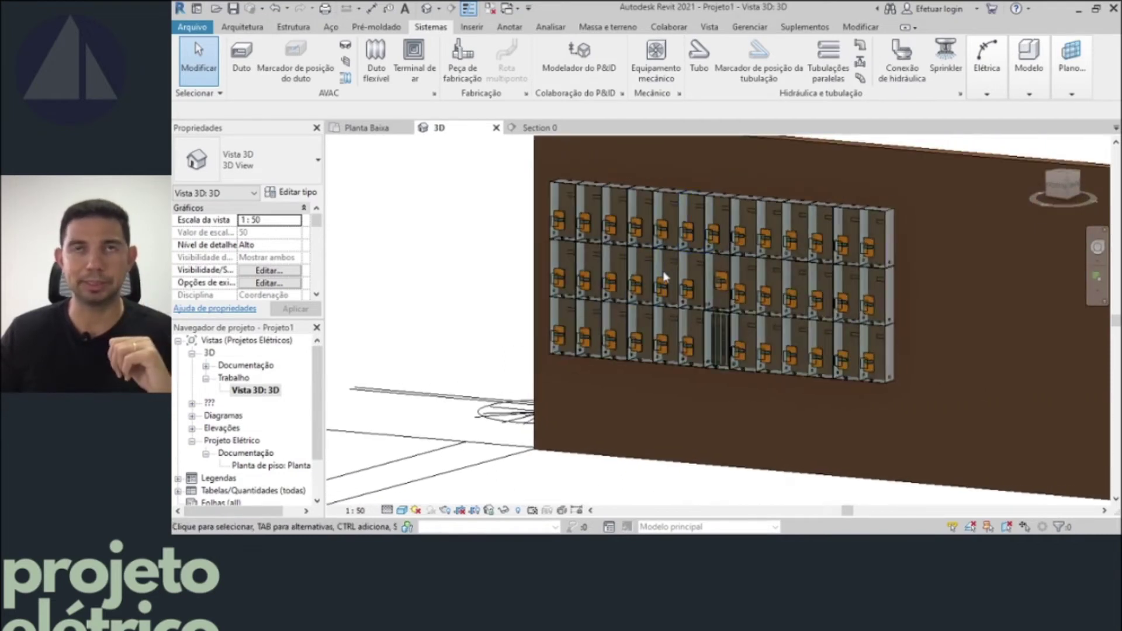
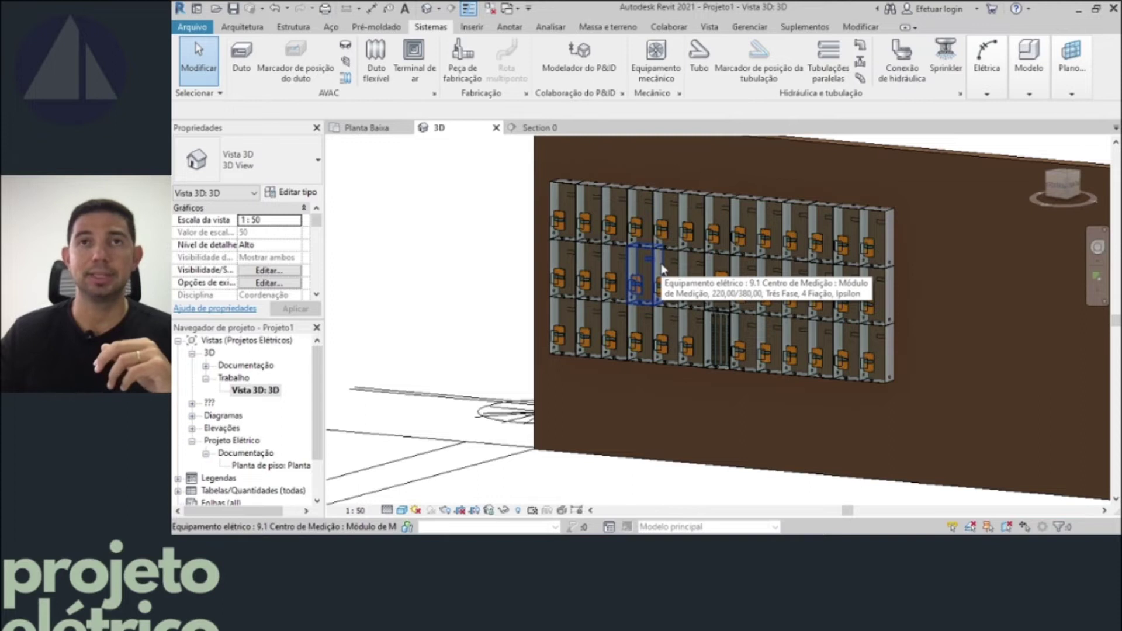
# - Copy the stacked meter-center modules in the floor plan to the wall beside JARDIM 3
pyautogui.click(383, 129)
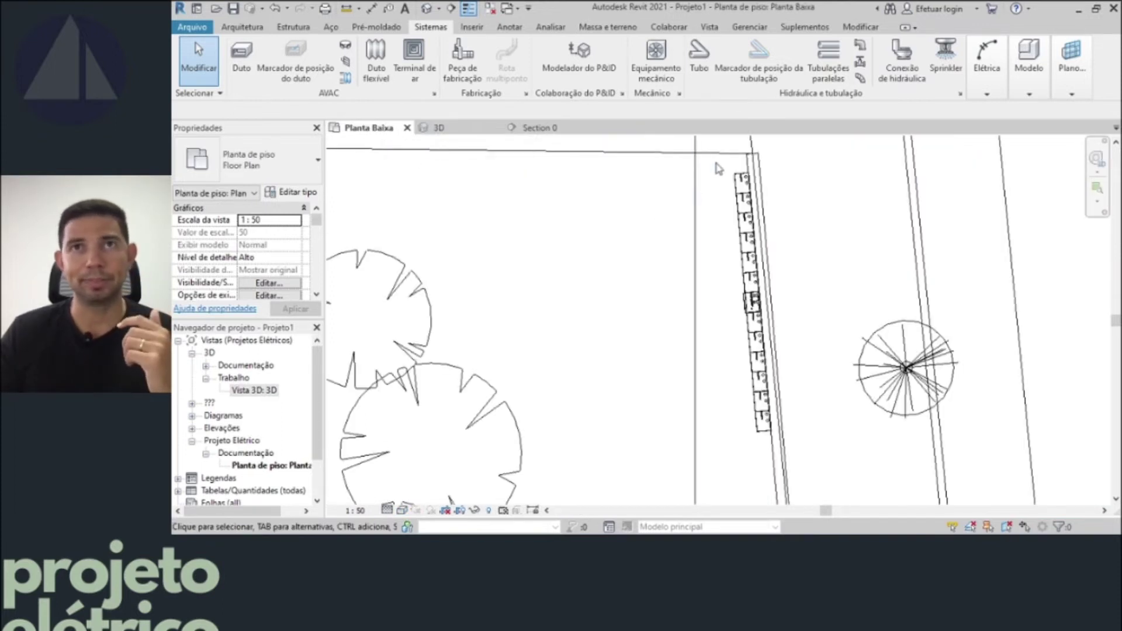
pyautogui.moveTo(794, 385); pyautogui.dragTo(811, 479)
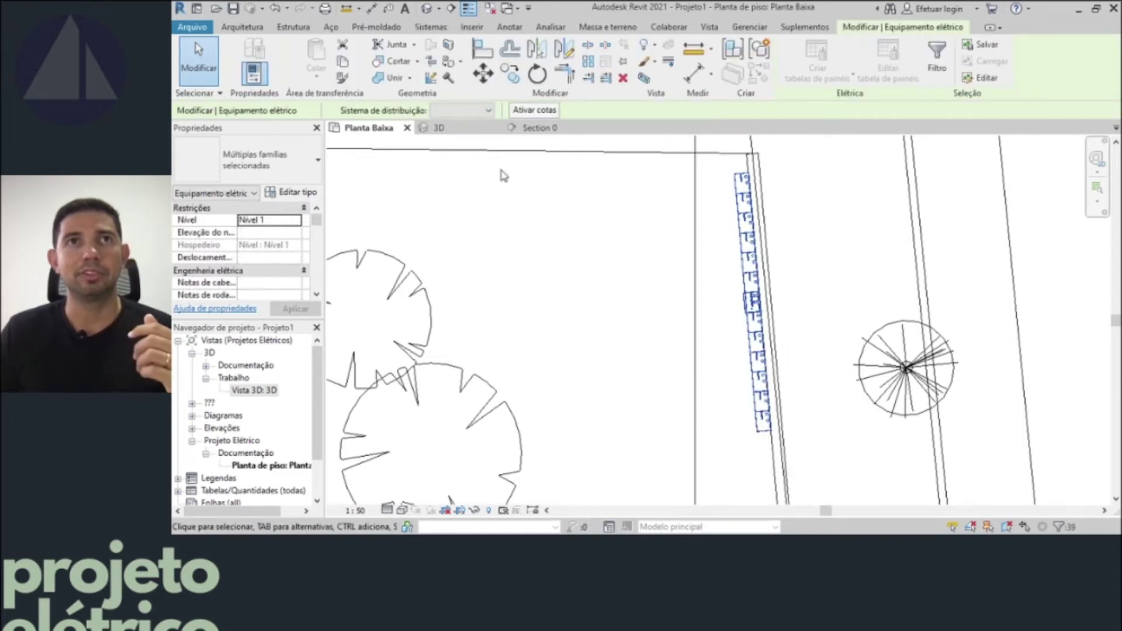
pyautogui.click(509, 74)
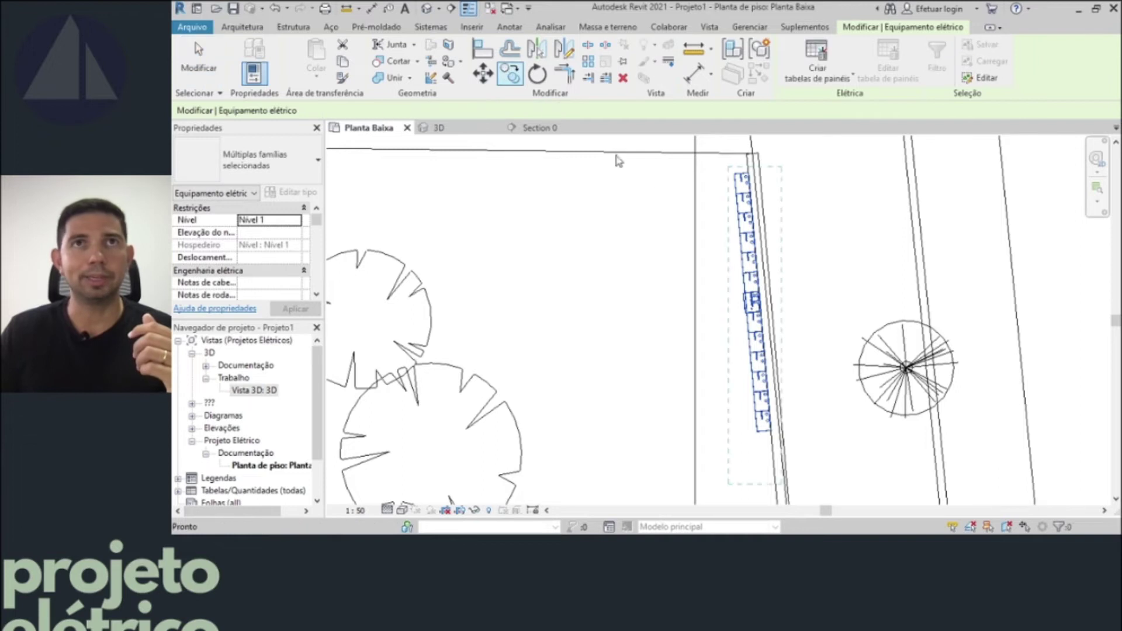
pyautogui.click(736, 175)
pyautogui.scroll(3, 786, 197)
pyautogui.scroll(-8, 798, 202)
pyautogui.scroll(1, 755, 226)
pyautogui.scroll(2, 772, 234)
pyautogui.scroll(2, 789, 243)
pyautogui.scroll(2, 801, 249)
pyautogui.scroll(1, 802, 250)
pyautogui.scroll(2, 783, 257)
pyautogui.scroll(2, 754, 269)
pyautogui.scroll(1, 725, 287)
pyautogui.moveTo(717, 289); pyautogui.dragTo(681, 306, button='middle')
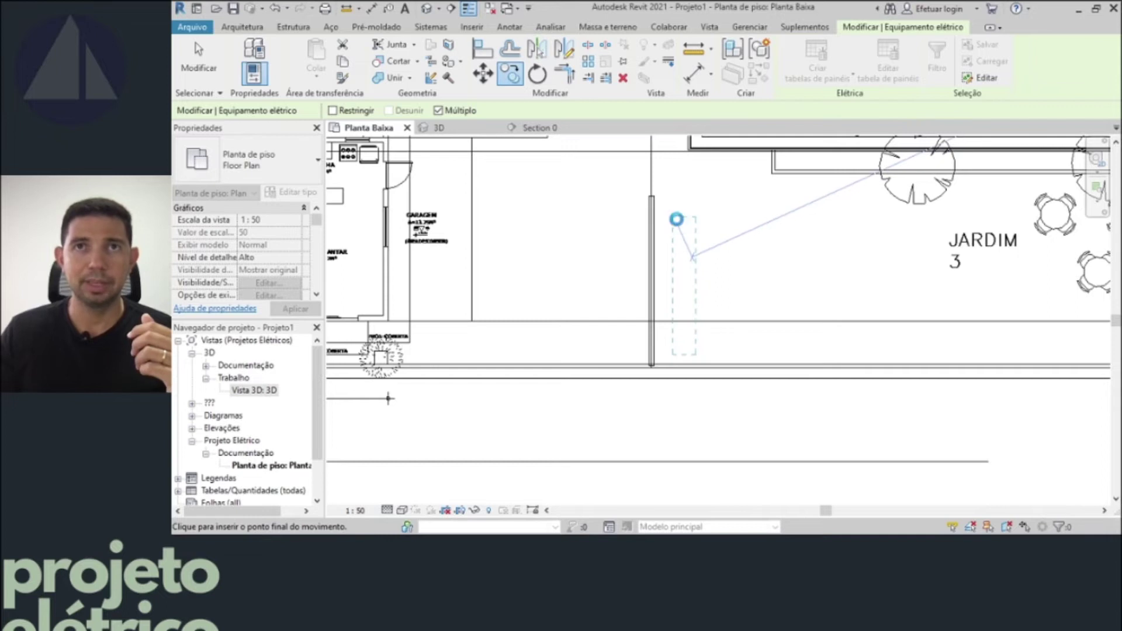
pyautogui.click(676, 220)
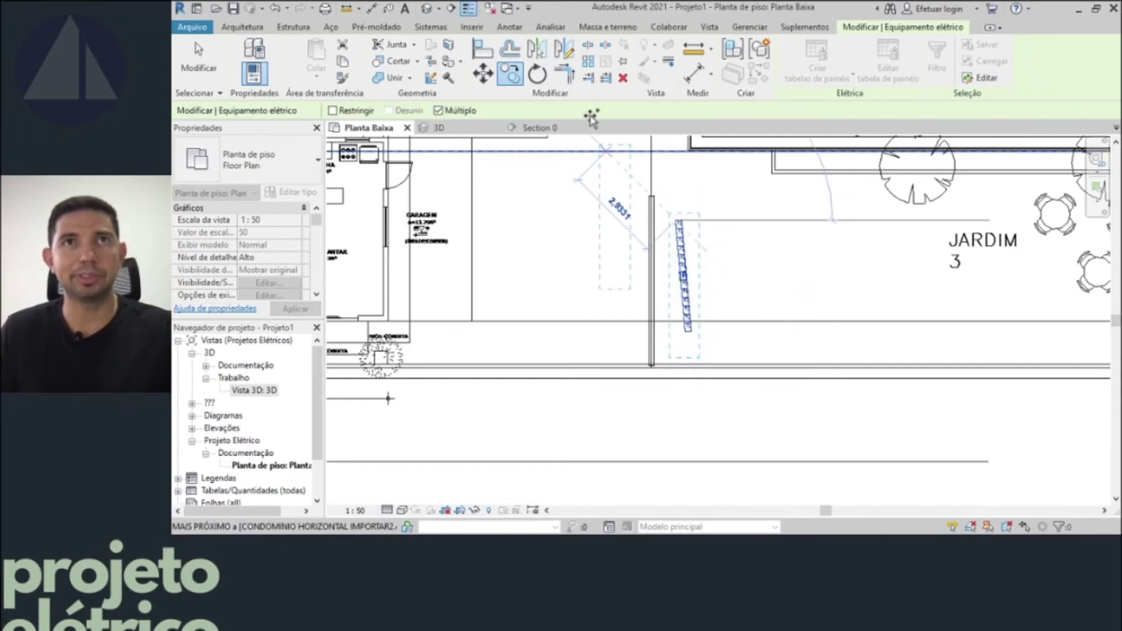
pyautogui.press('Escape')
# - Rotate the copied meter-center modules 180°
pyautogui.press('r')
pyautogui.press('o')
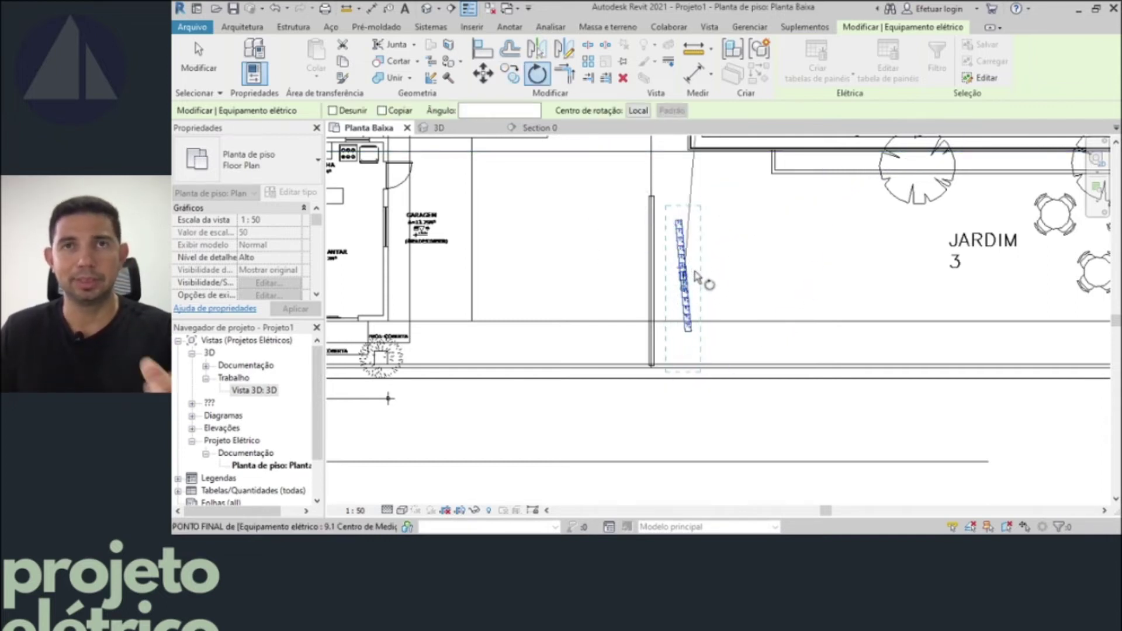
pyautogui.scroll(-2, 696, 270)
pyautogui.scroll(5, 697, 279)
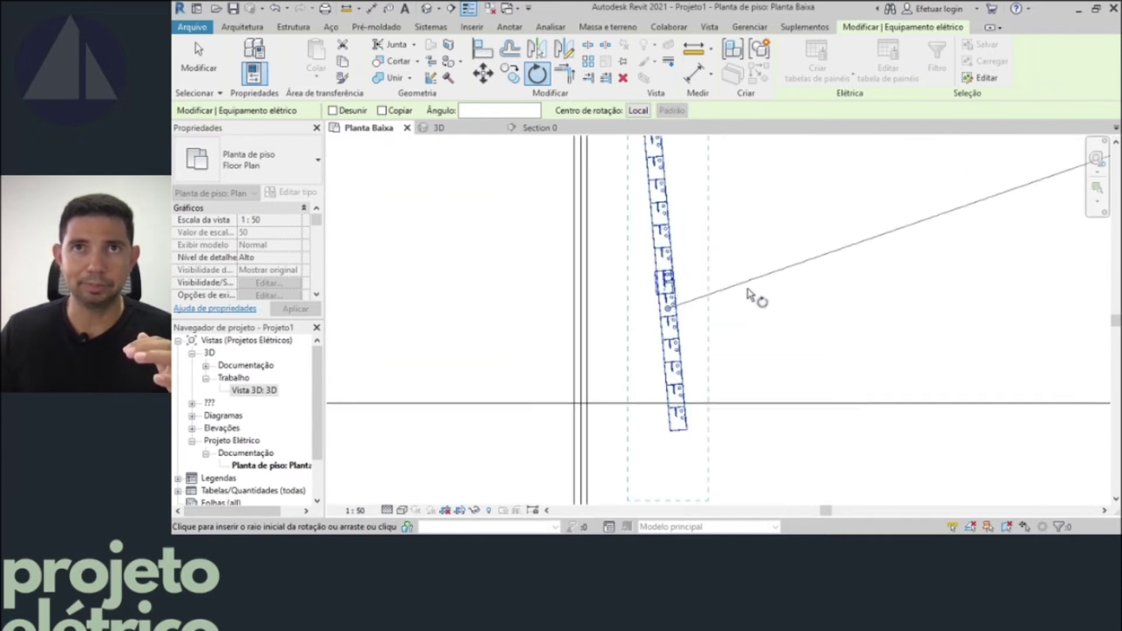
pyautogui.click(757, 302)
pyautogui.scroll(2, 757, 301)
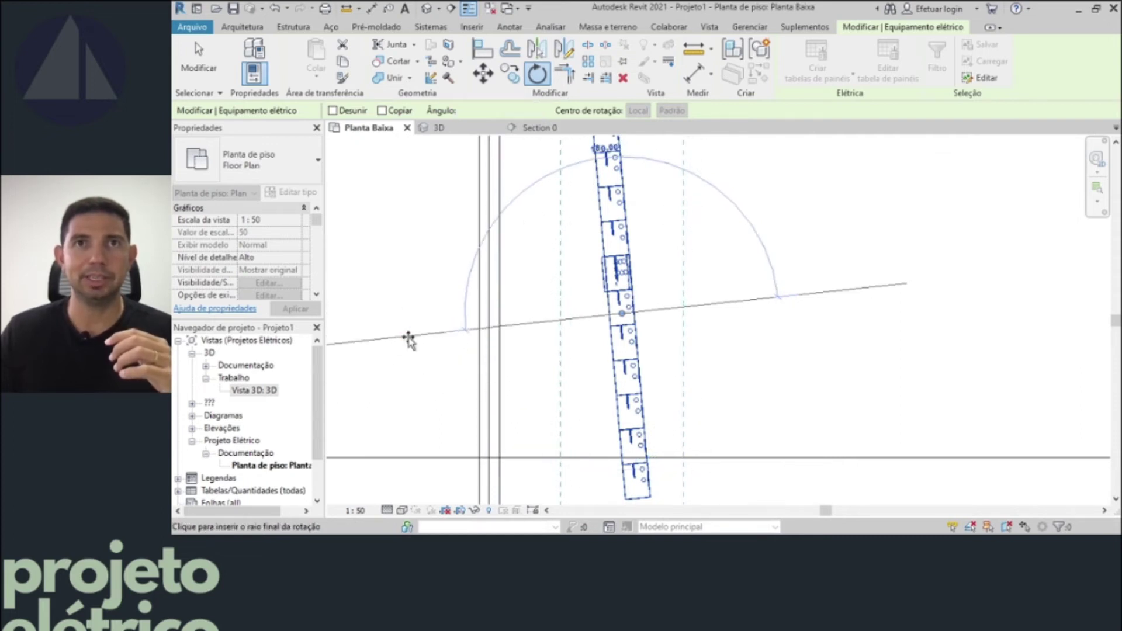
pyautogui.click(408, 339)
pyautogui.scroll(2, 459, 255)
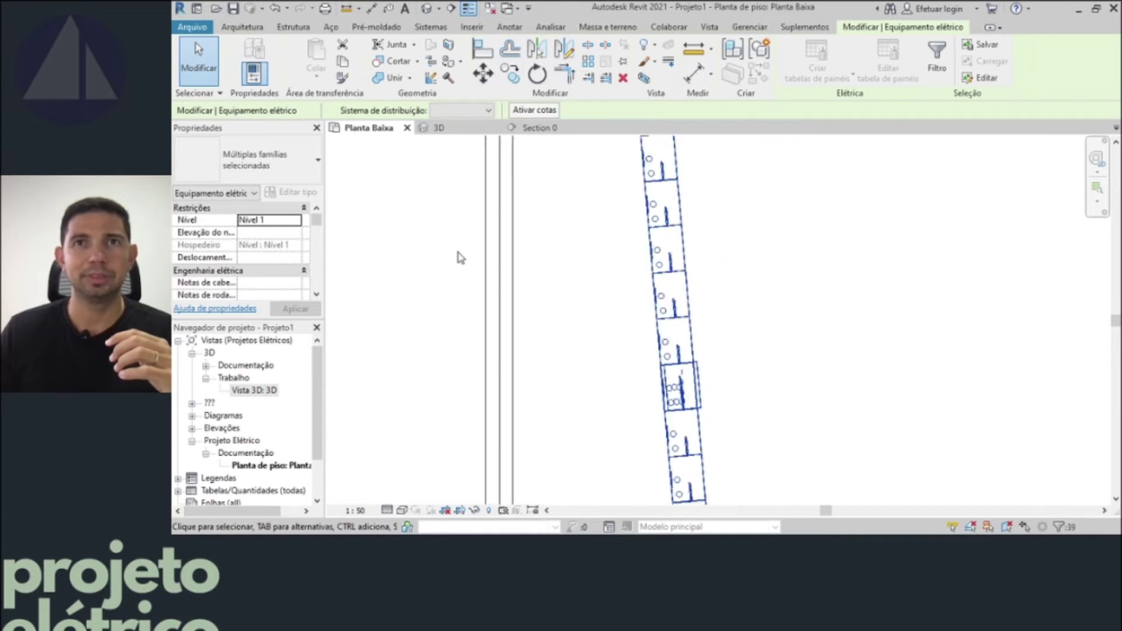
pyautogui.scroll(-2, 460, 257)
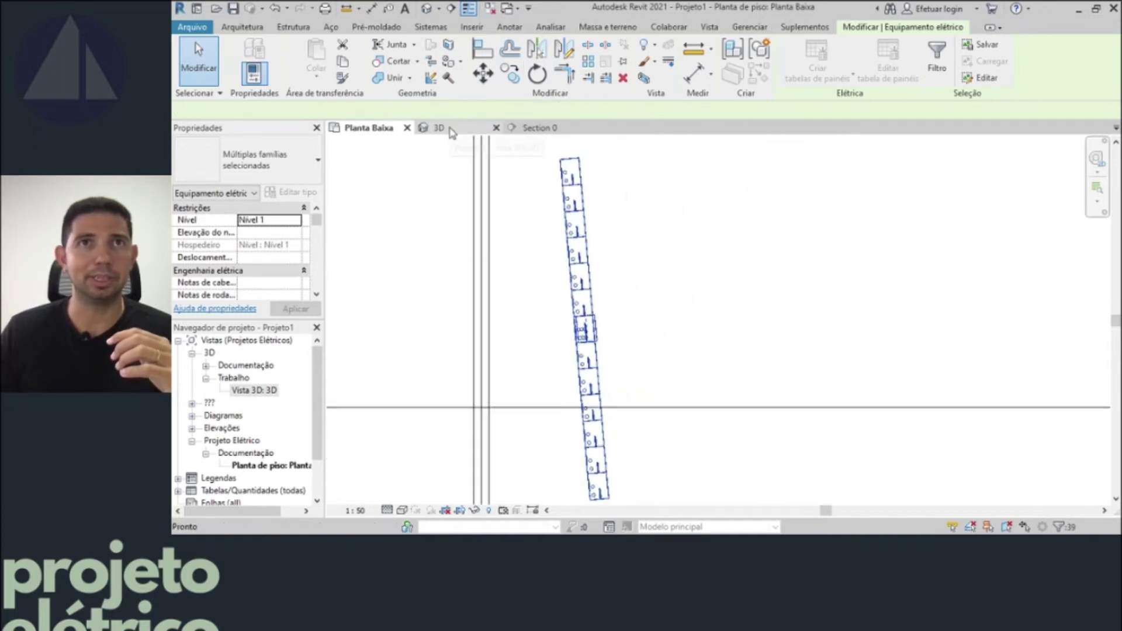
# - Inspect the copied meter-center modules in the 3D view, then deselect them
pyautogui.click(446, 130)
pyautogui.scroll(-5, 710, 210)
pyautogui.scroll(-3, 710, 212)
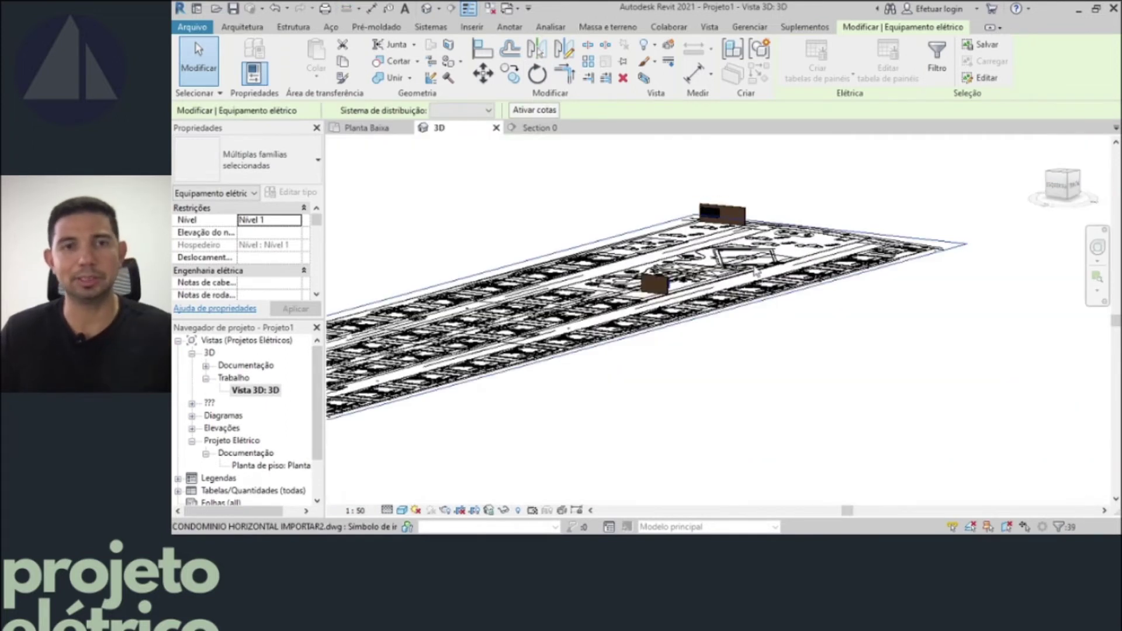
pyautogui.keyDown('shift'); pyautogui.moveTo(749, 282); pyautogui.dragTo(701, 281, button='middle'); pyautogui.keyUp('shift')
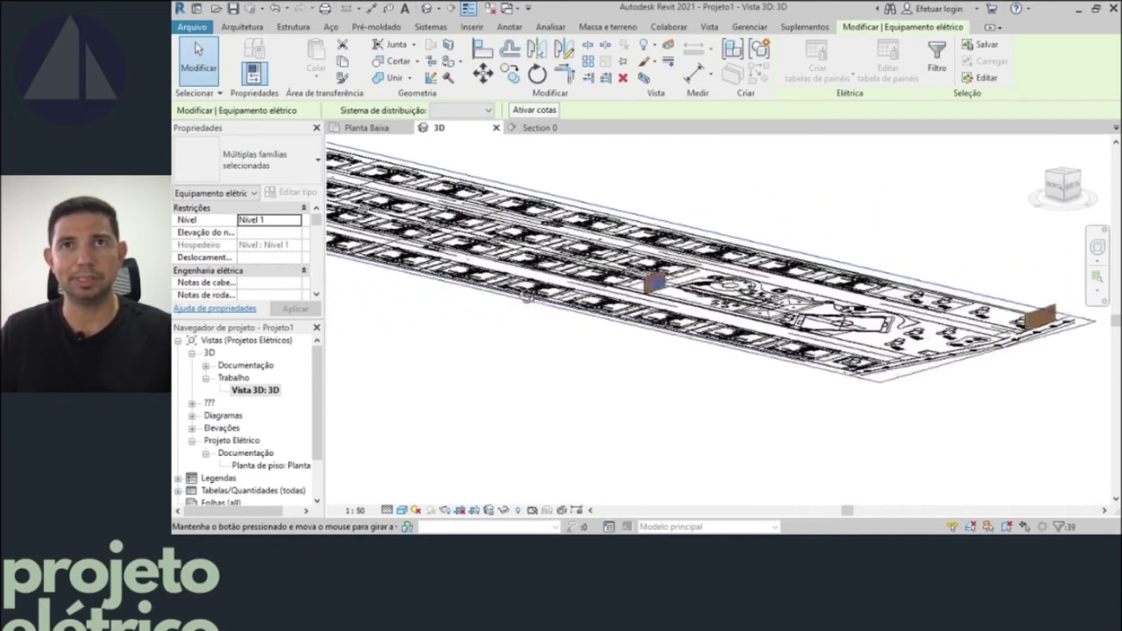
pyautogui.scroll(10, 658, 283)
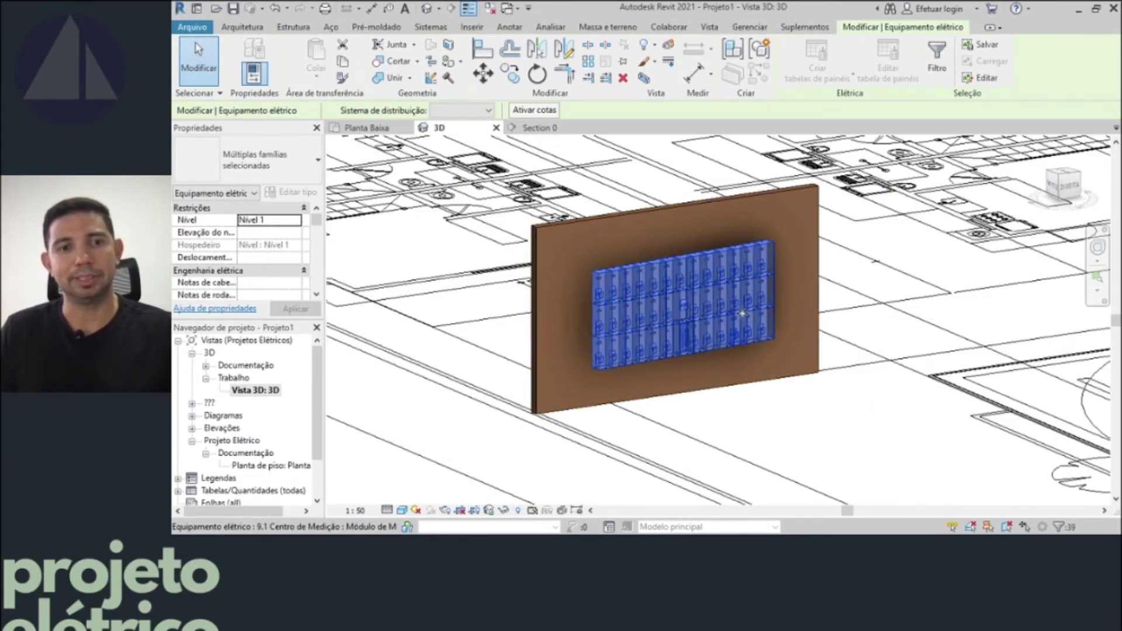
pyautogui.press('Escape')
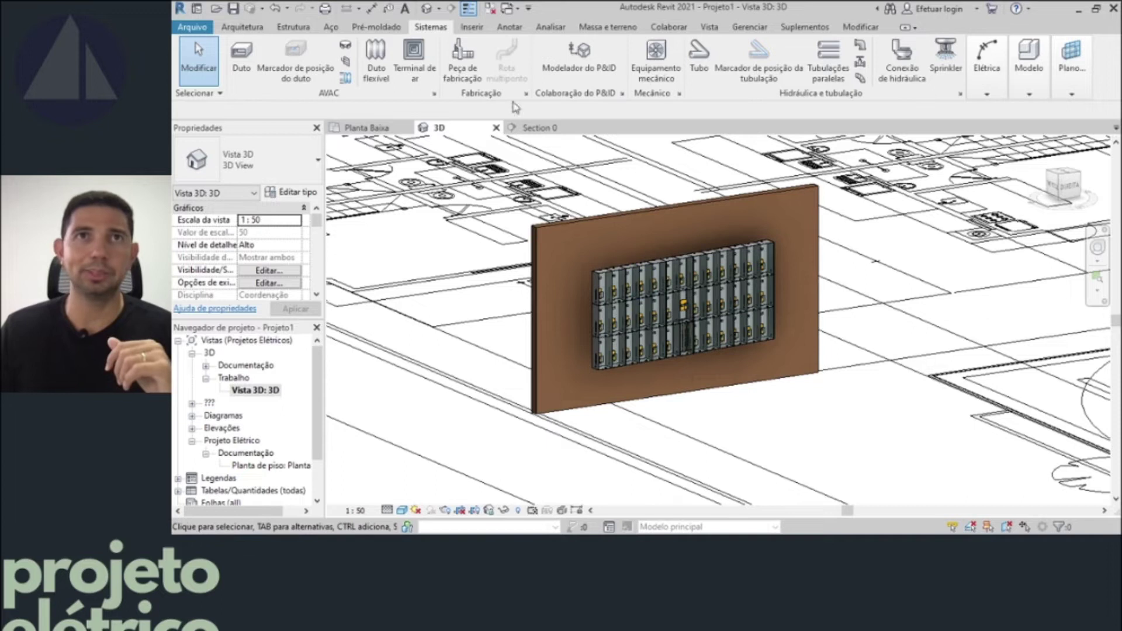
# - Back in Planta Baixa, window-select the tilted copied meter-center modules
pyautogui.click(357, 128)
pyautogui.scroll(2, 544, 225)
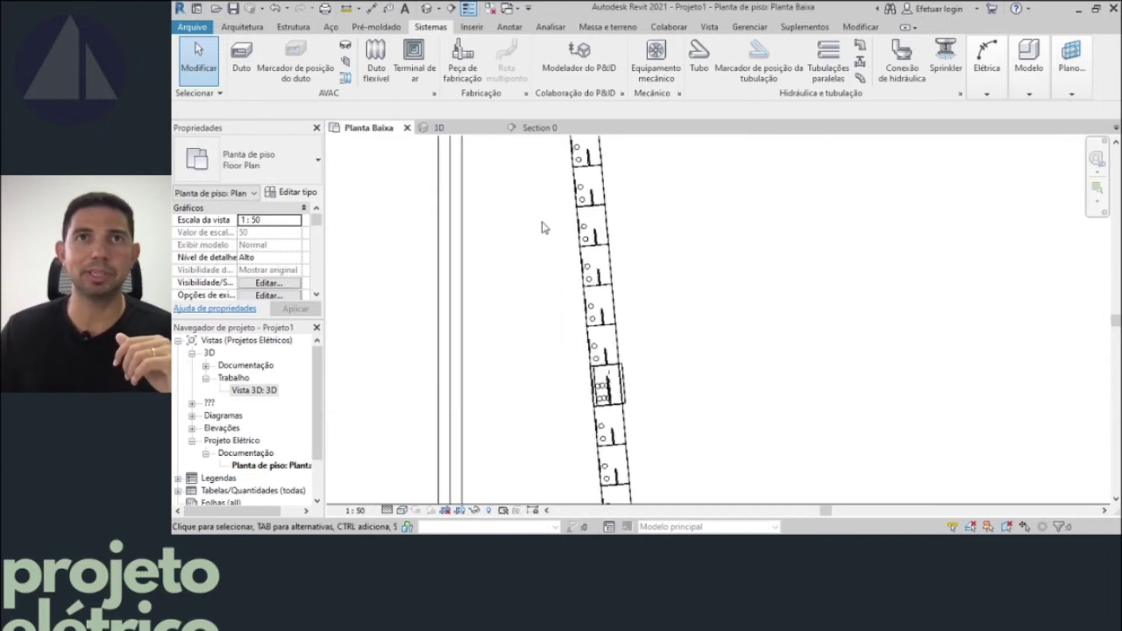
pyautogui.scroll(2, 543, 224)
pyautogui.moveTo(536, 171); pyautogui.dragTo(602, 374)
pyautogui.moveTo(533, 163); pyautogui.dragTo(568, 279)
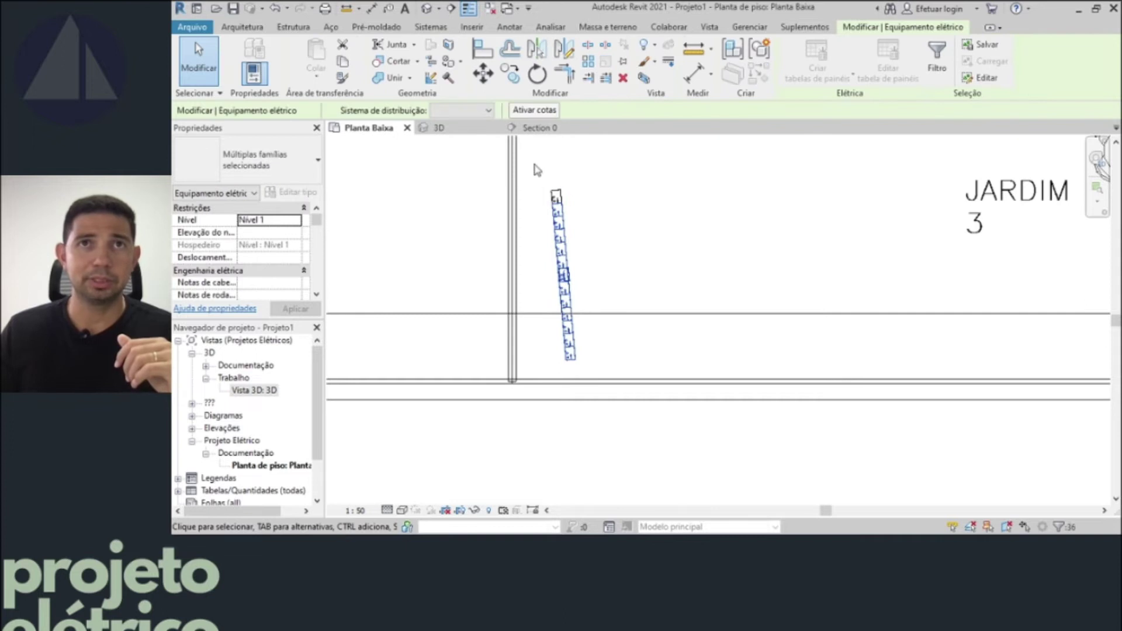
pyautogui.moveTo(594, 361); pyautogui.dragTo(594, 360)
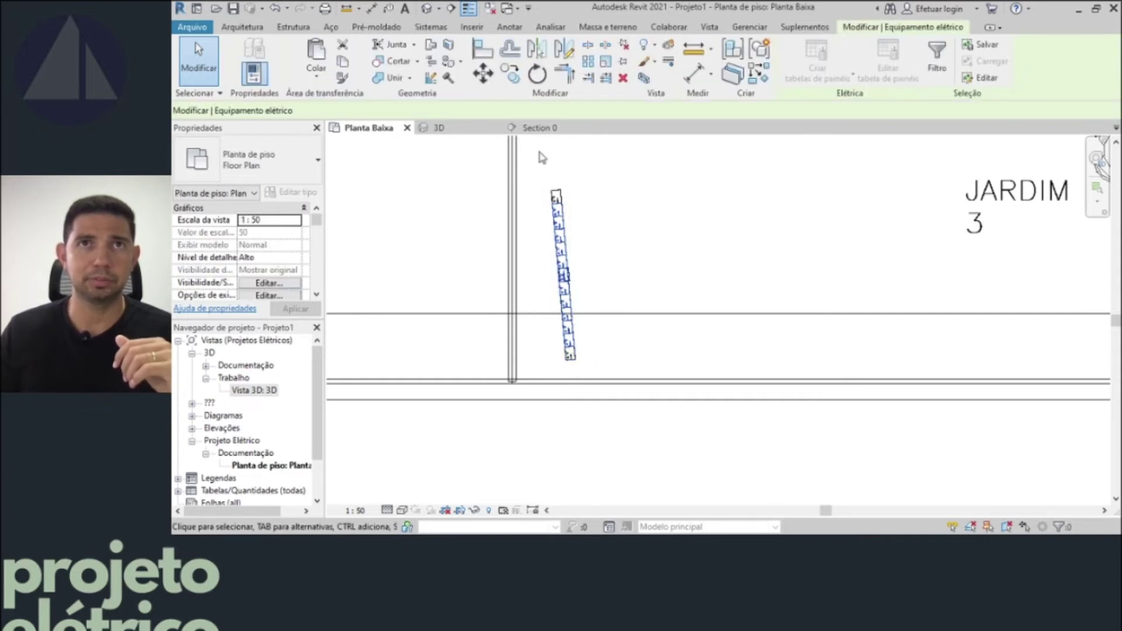
pyautogui.moveTo(534, 148); pyautogui.dragTo(565, 240)
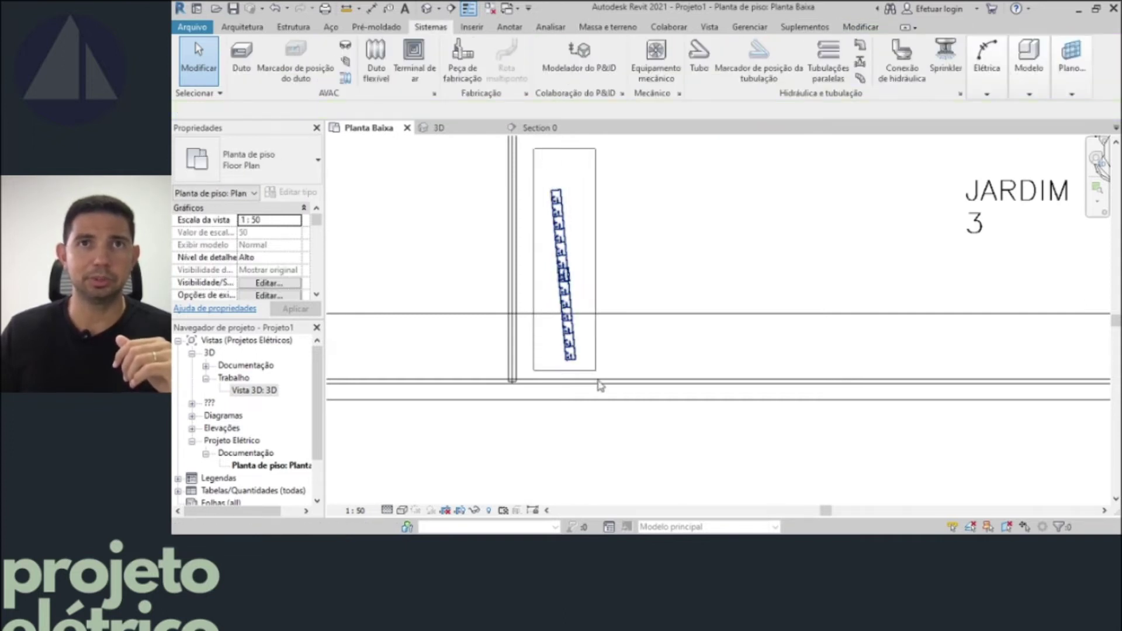
pyautogui.moveTo(533, 149); pyautogui.dragTo(600, 386)
# - Rotate the modules into a vertical column and reselect the whole column
pyautogui.click(537, 75)
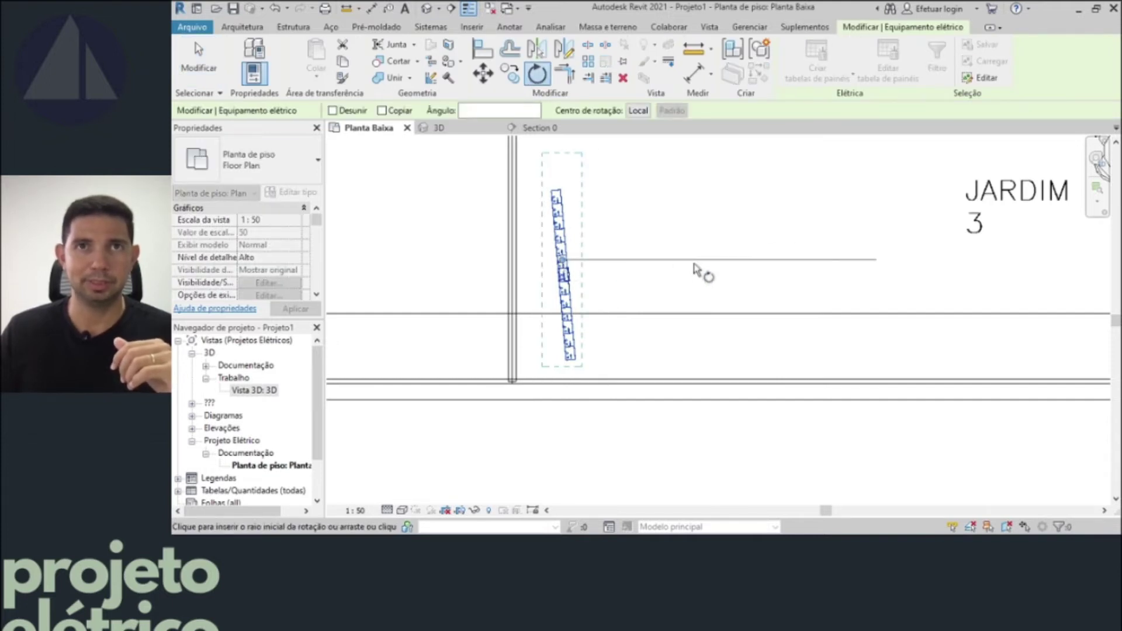
pyautogui.click(729, 273)
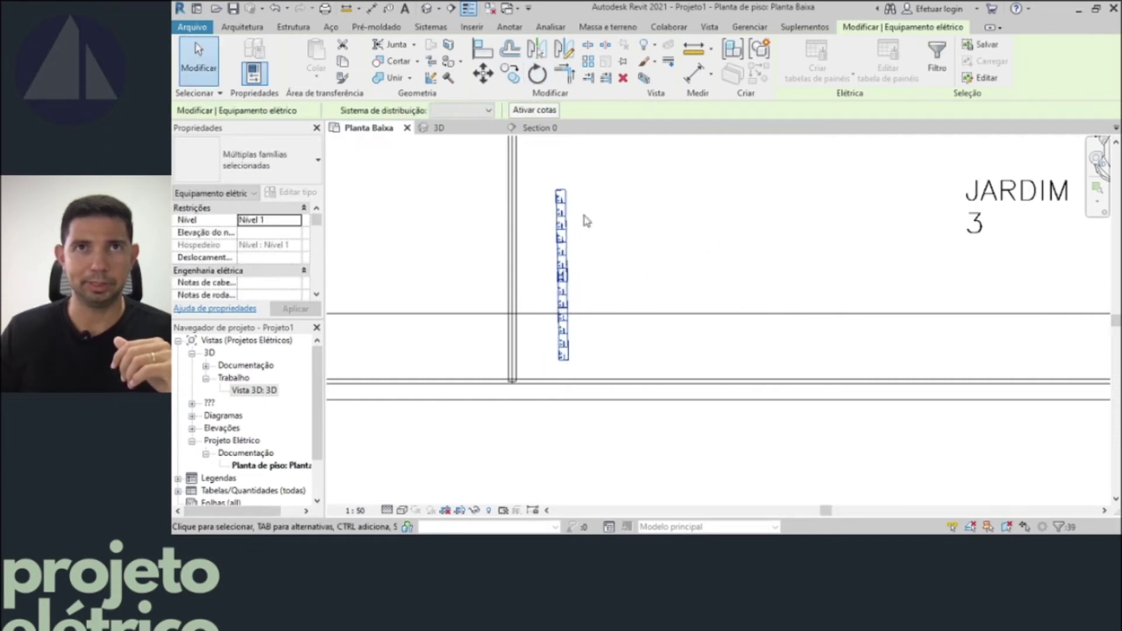
pyautogui.press('Escape')
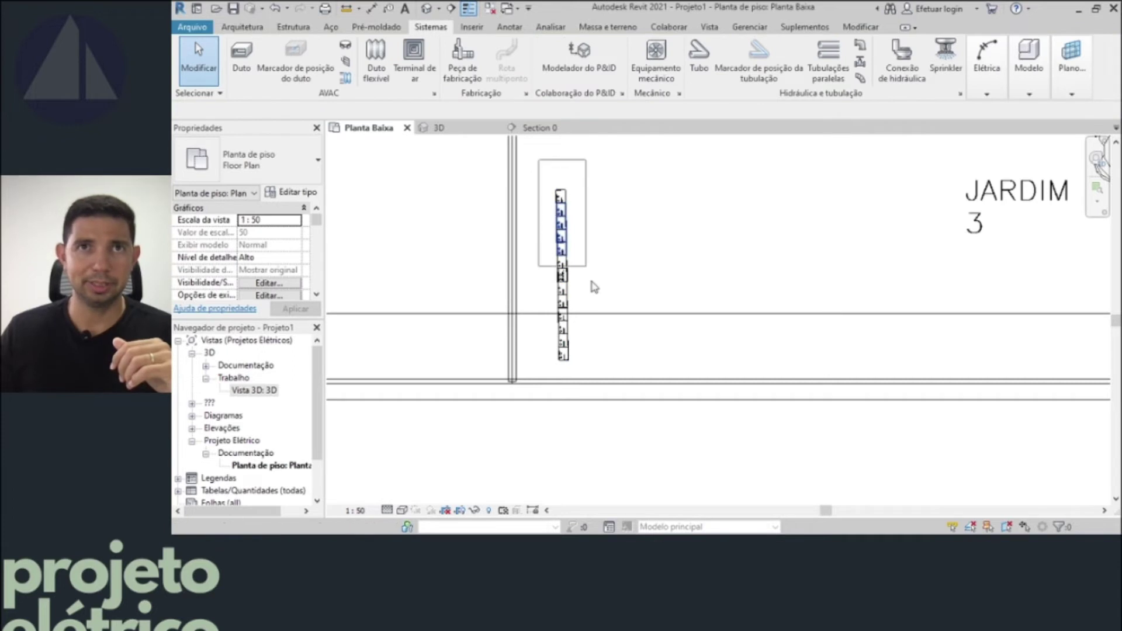
pyautogui.moveTo(594, 286); pyautogui.dragTo(600, 365)
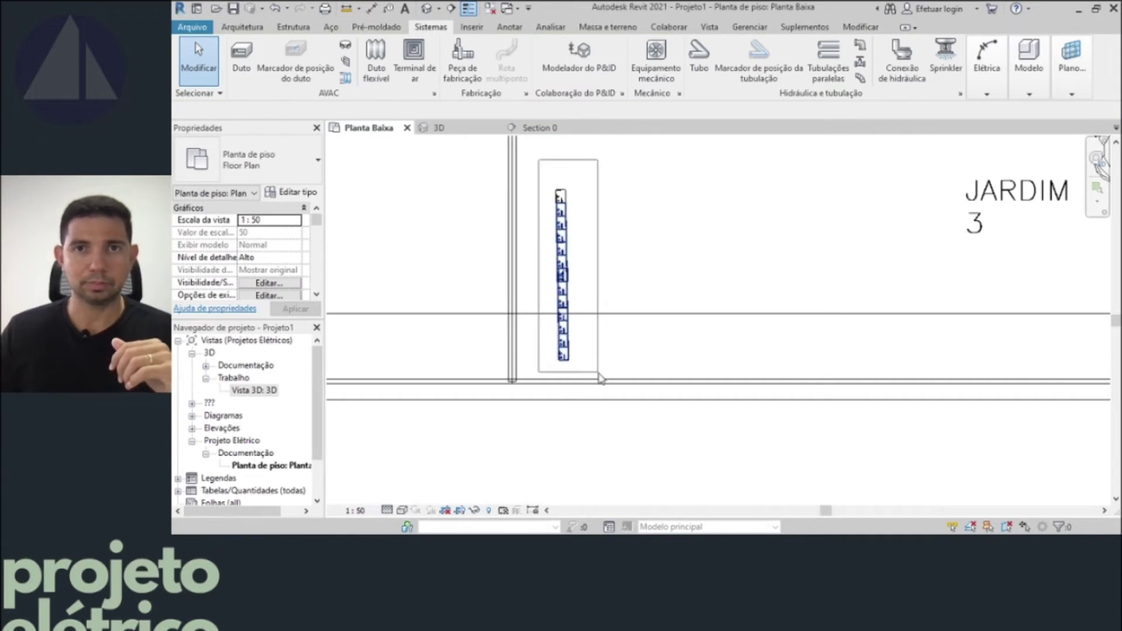
pyautogui.moveTo(599, 377); pyautogui.dragTo(600, 378)
pyautogui.moveTo(534, 150); pyautogui.dragTo(596, 367)
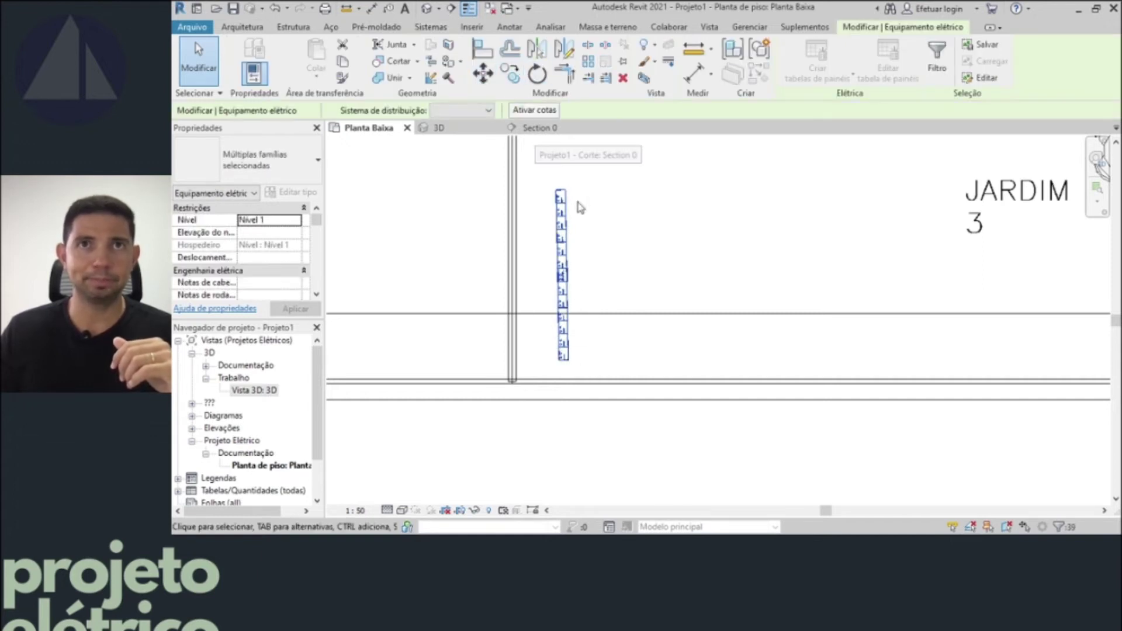
pyautogui.scroll(5, 557, 270)
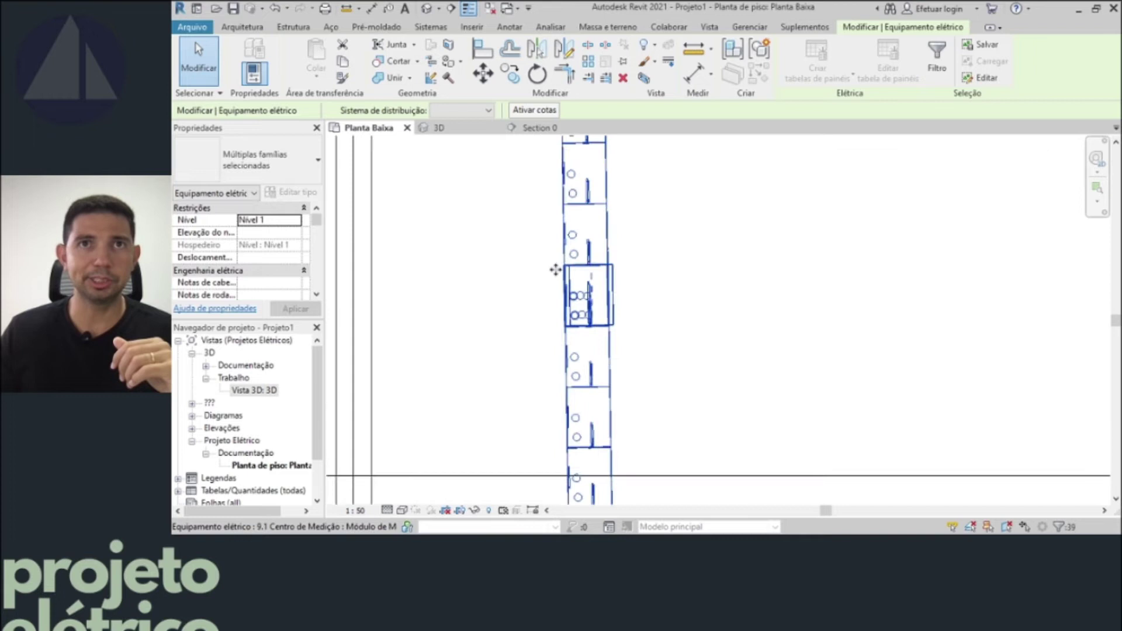
# - Move the straightened meter-center column left onto the wall line
pyautogui.press('m')
pyautogui.press('v')
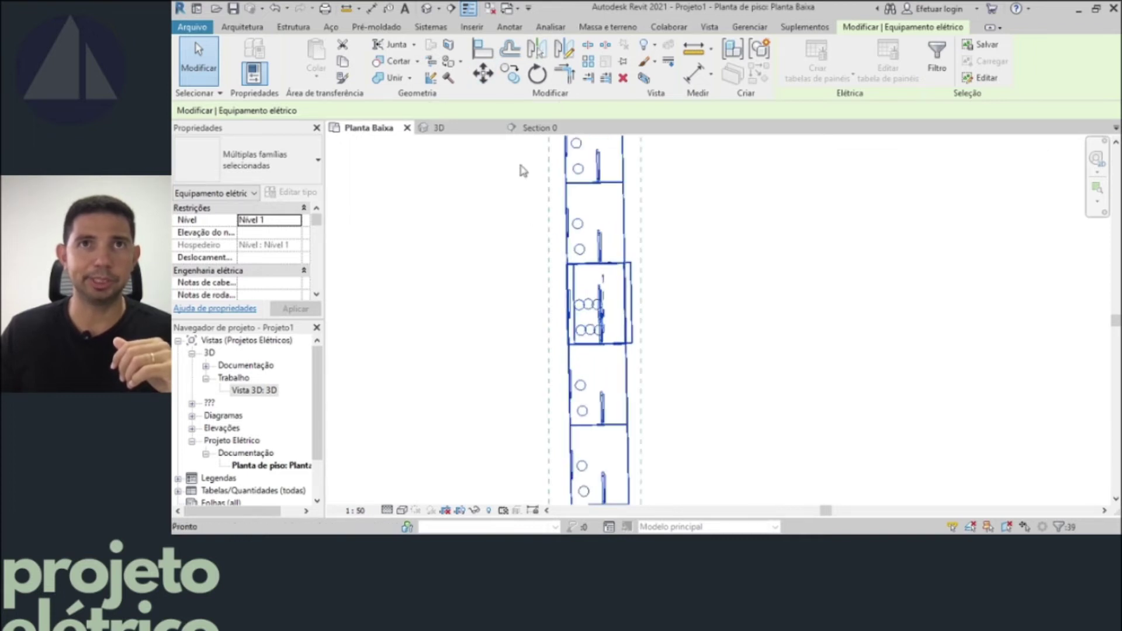
pyautogui.click(561, 262)
pyautogui.scroll(2, 561, 262)
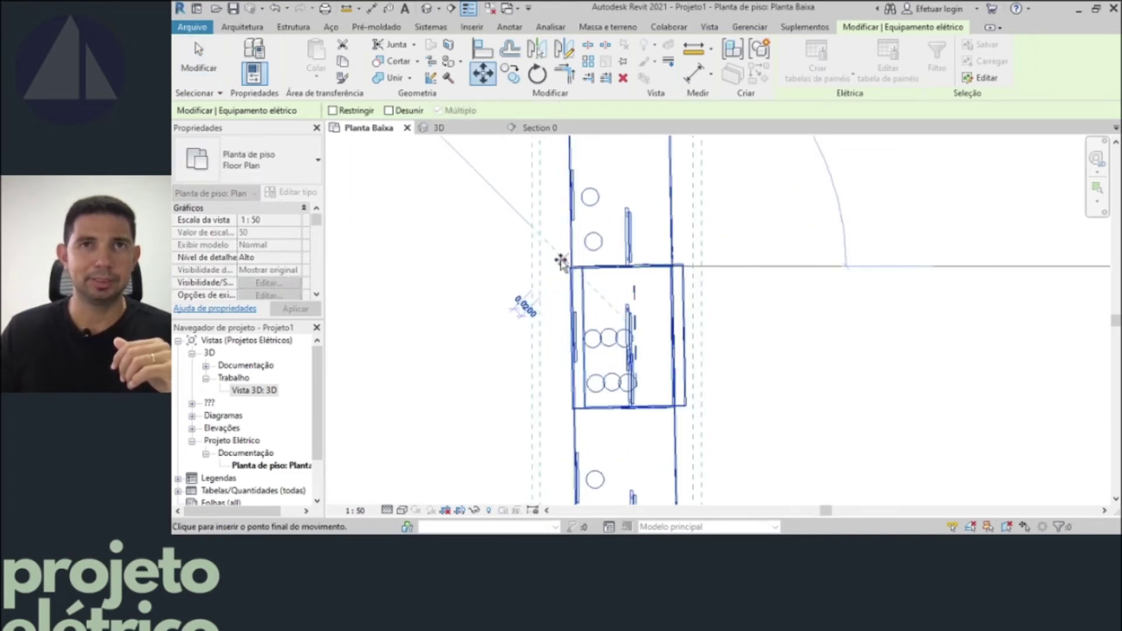
pyautogui.scroll(-2, 561, 261)
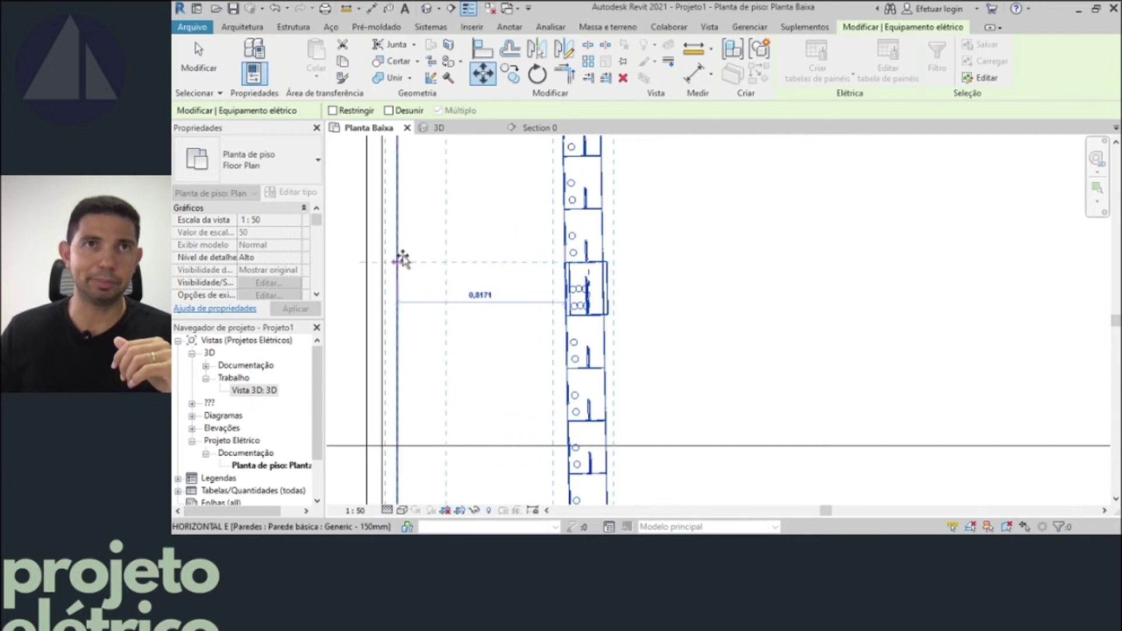
pyautogui.click(402, 256)
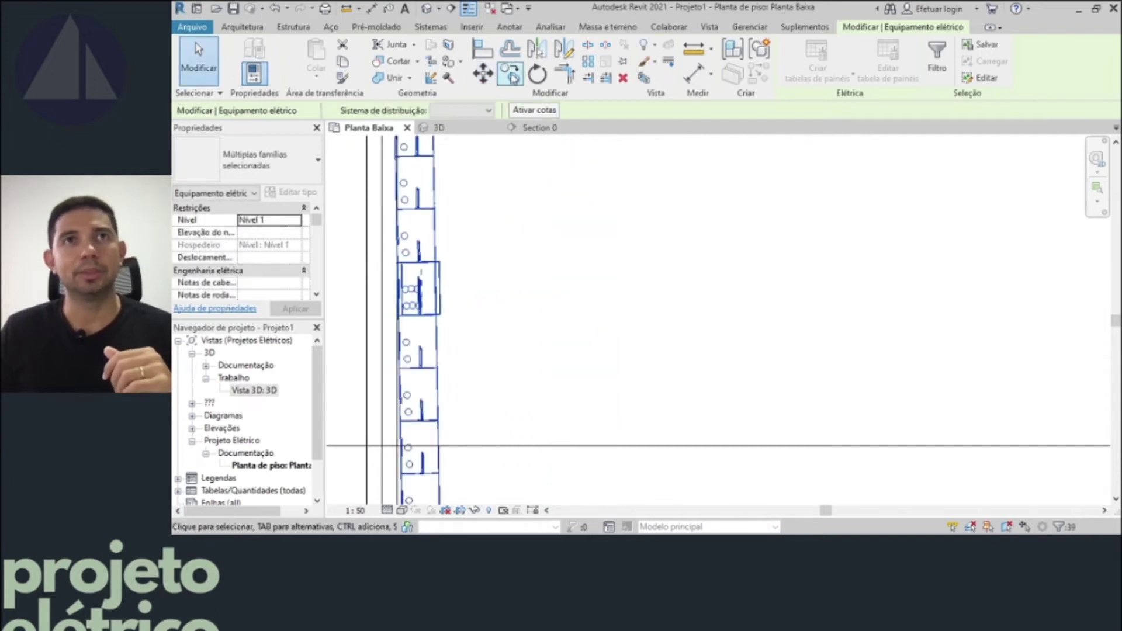
# - Orbit the 3D view and snap it to the front face of the meter wall
pyautogui.click(455, 130)
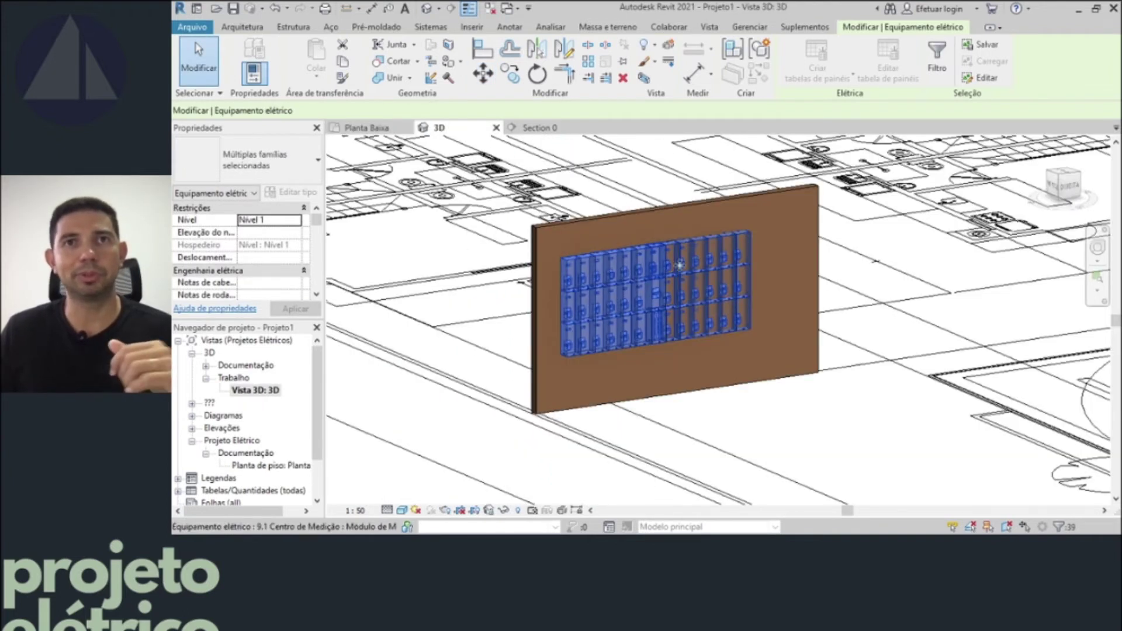
pyautogui.press('Escape')
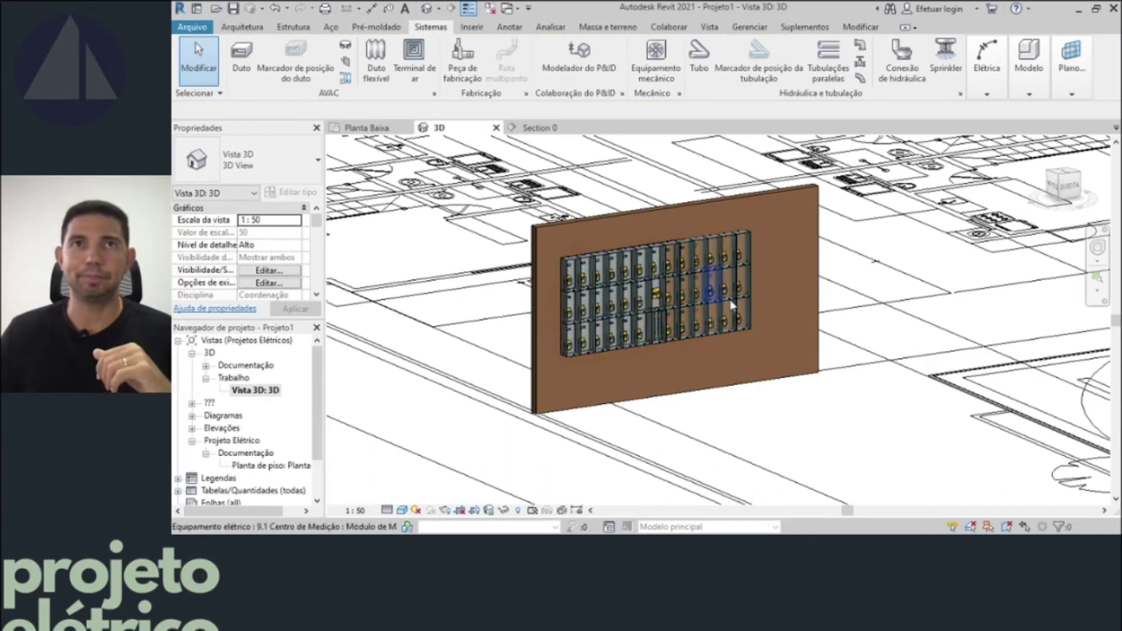
pyautogui.moveTo(889, 351)
pyautogui.keyDown('shift'); pyautogui.mouseDown(button='middle')
pyautogui.moveTo(847, 339)
pyautogui.moveTo(845, 359)
pyautogui.moveTo(867, 334)
pyautogui.moveTo(760, 269)
pyautogui.mouseUp(button='middle'); pyautogui.keyUp('shift')
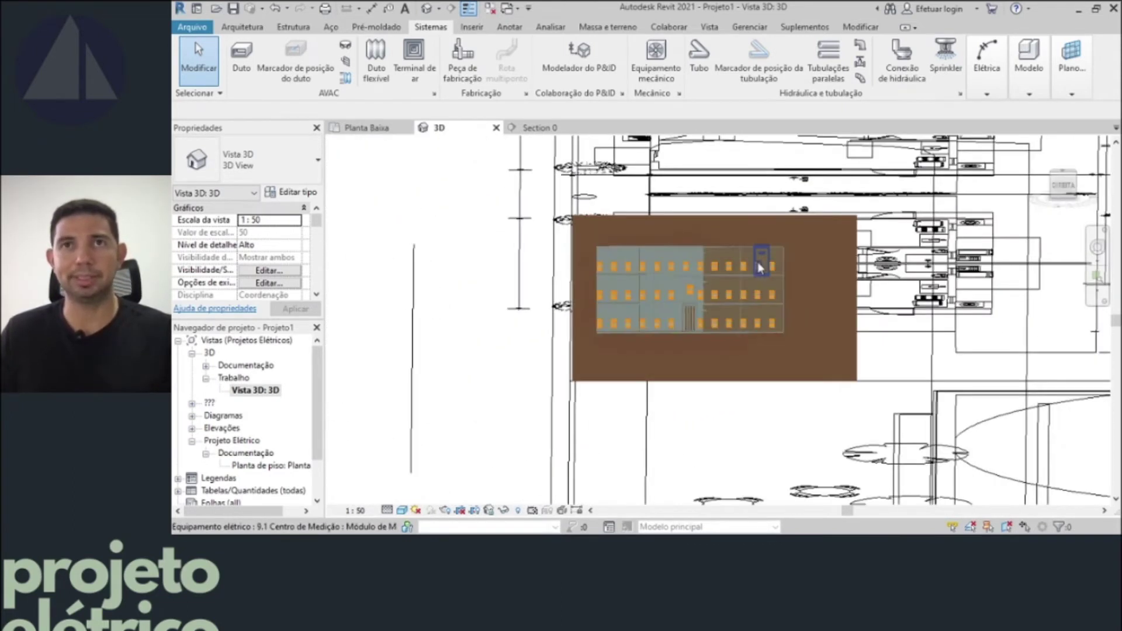
pyautogui.scroll(3, 760, 267)
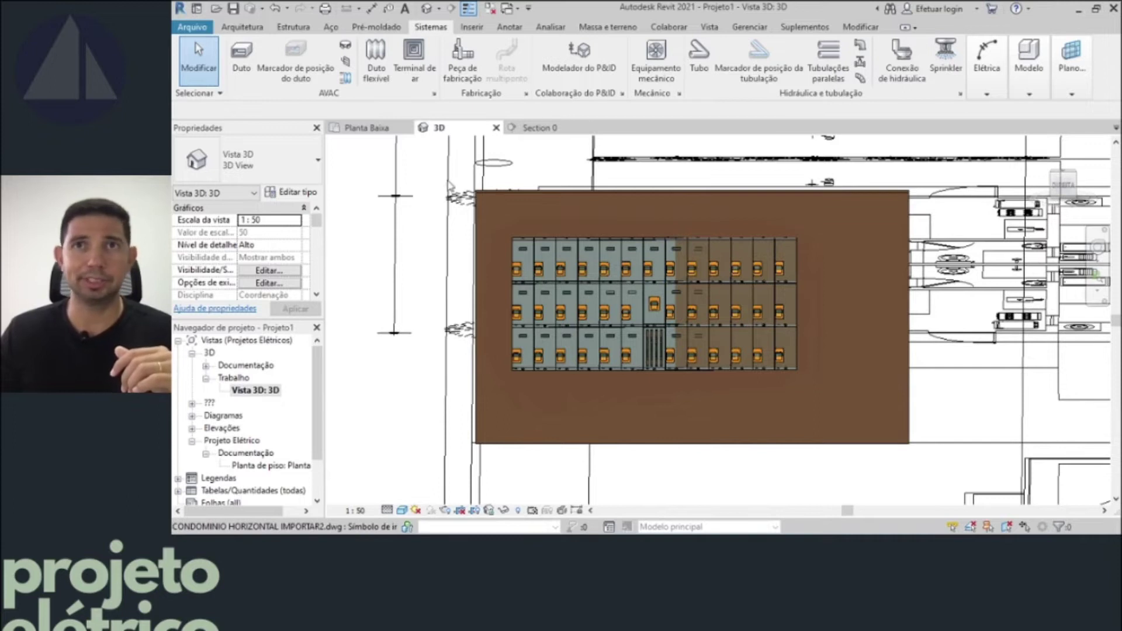
pyautogui.click(1068, 186)
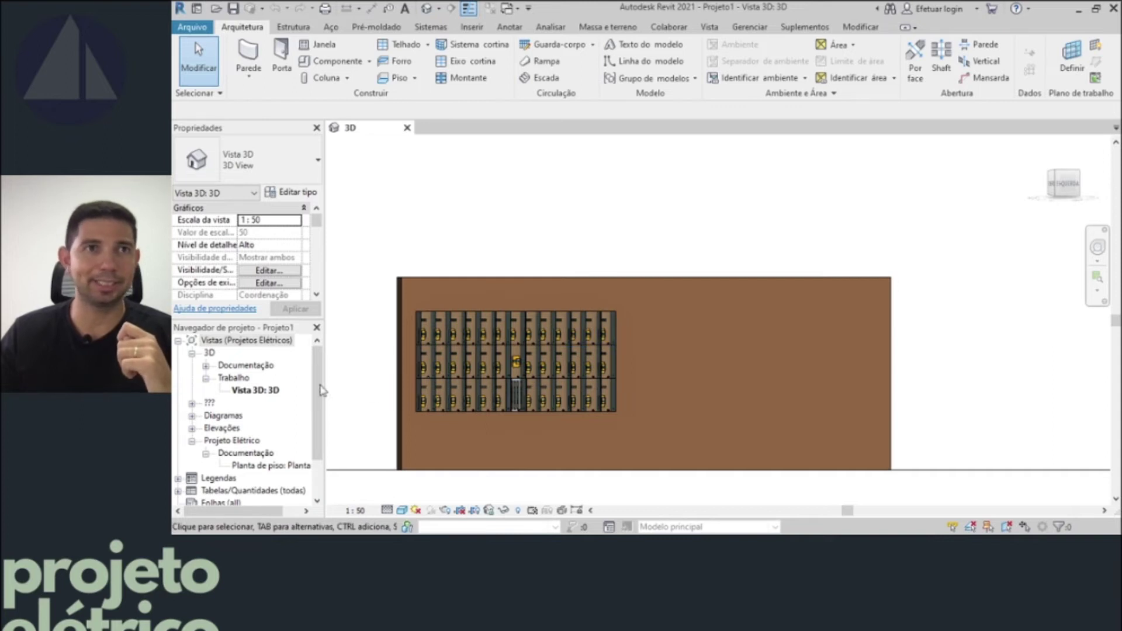
# - In Planta Baixa, draw a section line across the meter-center wall near JARDIM 3
pyautogui.doubleClick(257, 465)
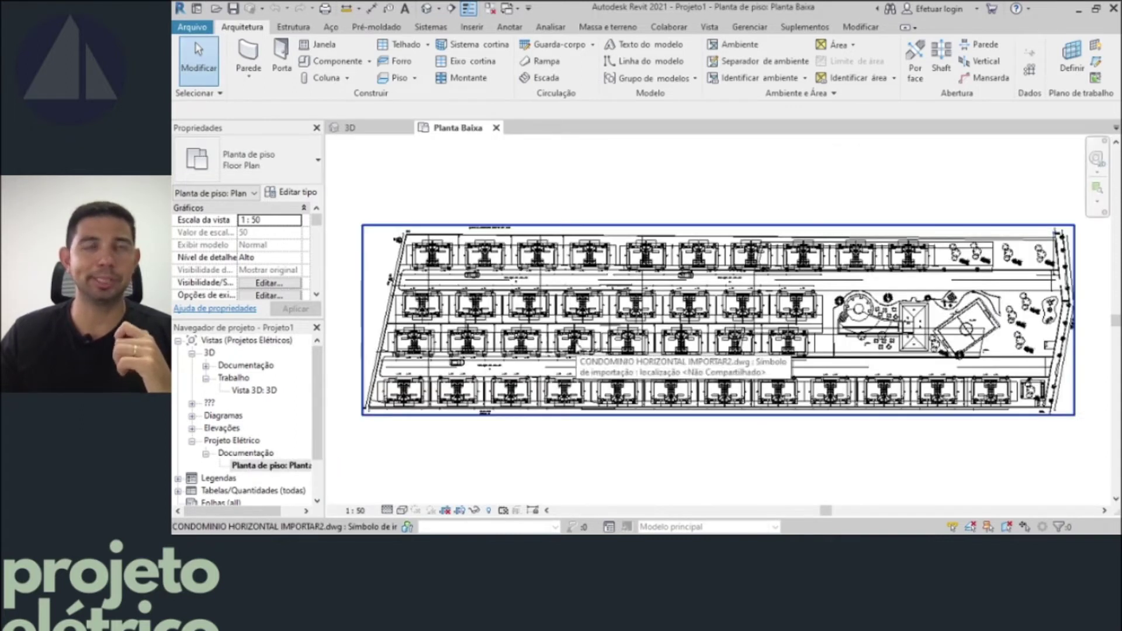
pyautogui.scroll(2, 783, 321)
pyautogui.scroll(2, 862, 362)
pyautogui.scroll(-3, 862, 363)
pyautogui.scroll(5, 863, 363)
pyautogui.scroll(-2, 855, 363)
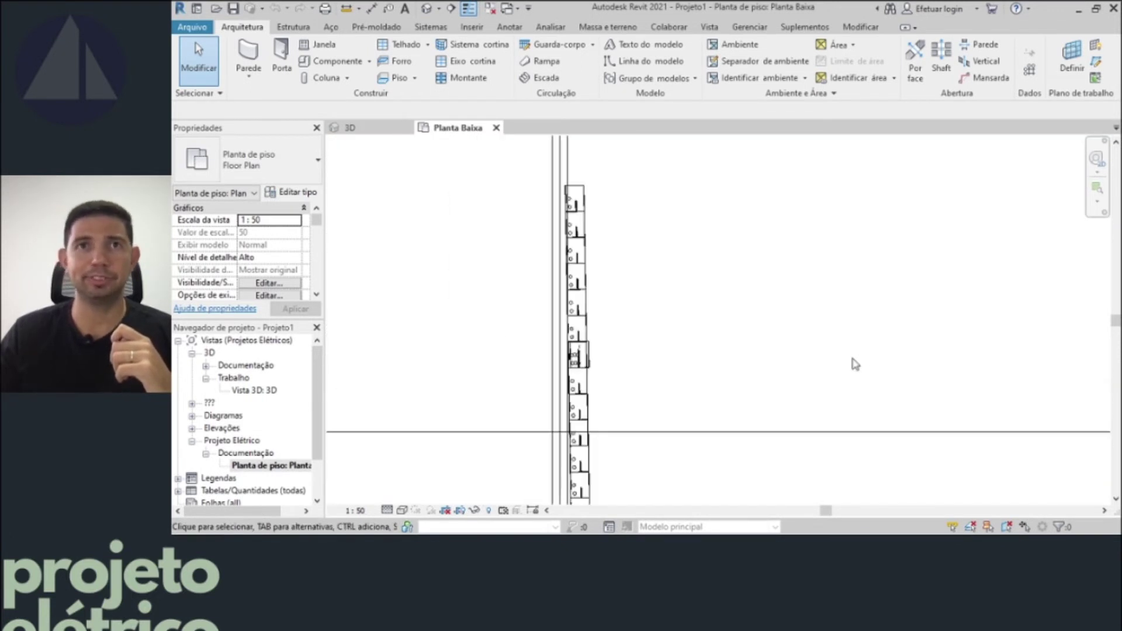
pyautogui.scroll(-1, 855, 364)
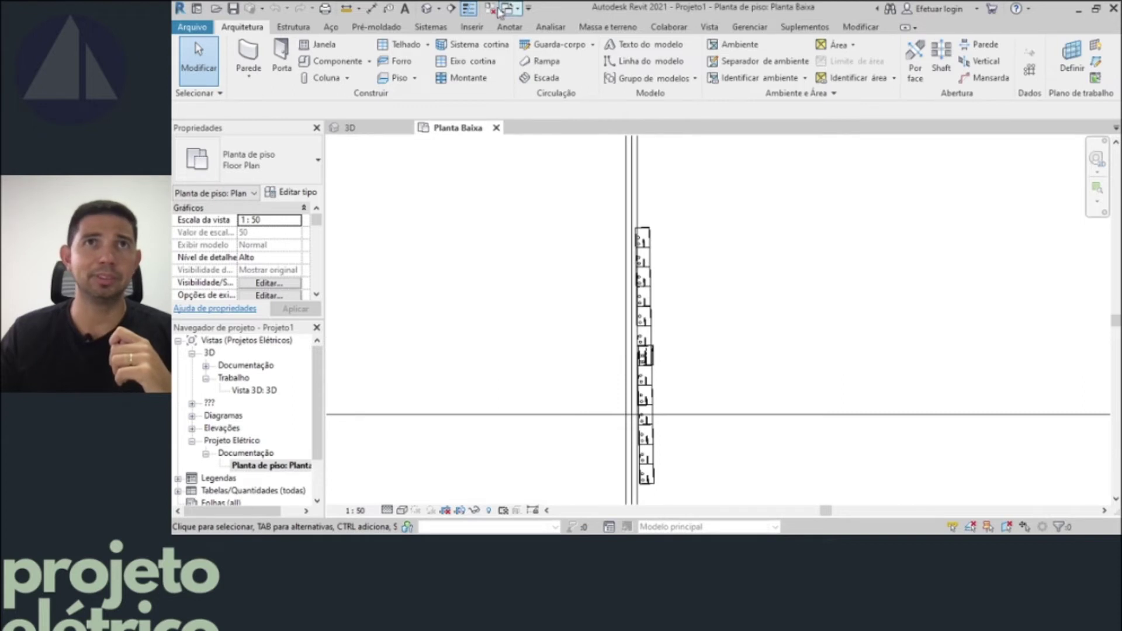
pyautogui.press('s')
pyautogui.press('e')
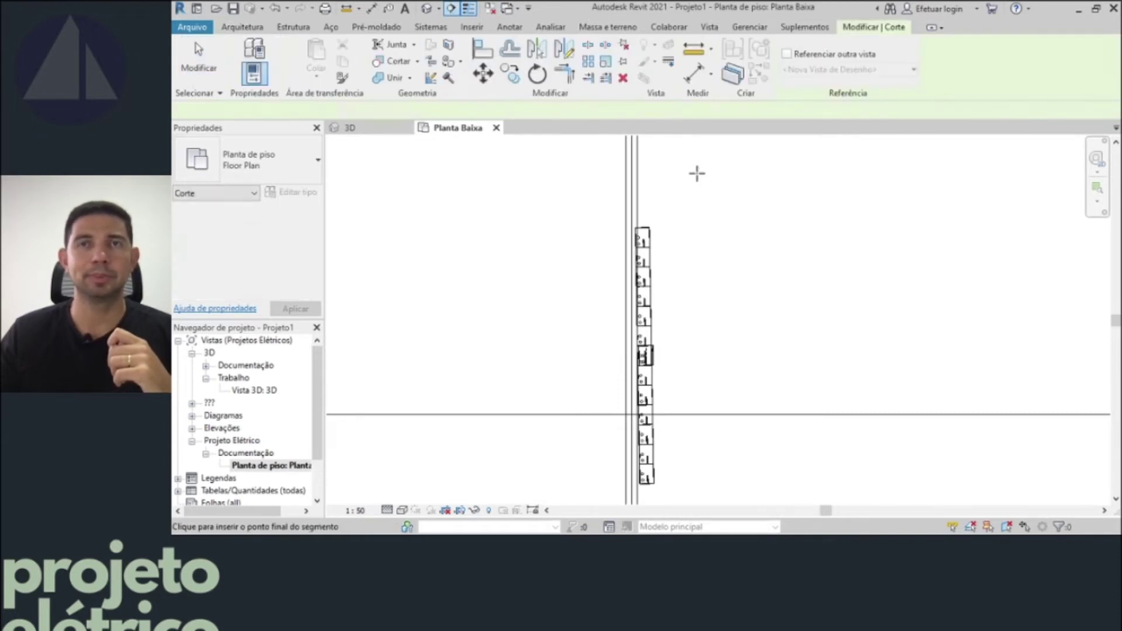
pyautogui.click(697, 173)
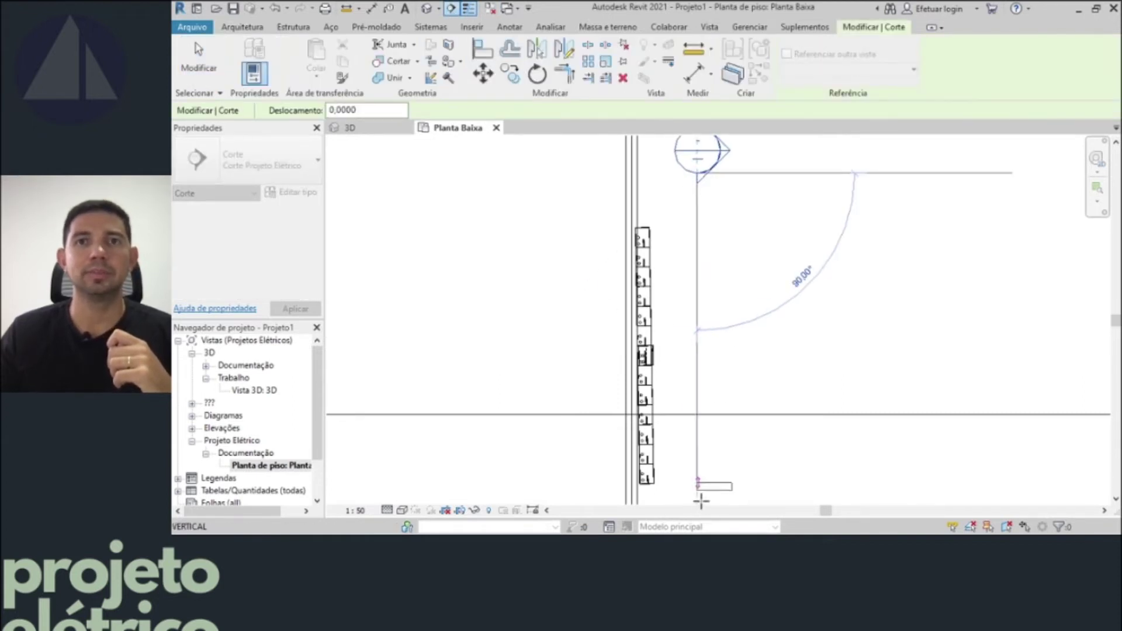
pyautogui.scroll(1, 732, 326)
pyautogui.scroll(2, 736, 325)
pyautogui.scroll(-2, 736, 325)
pyautogui.scroll(-2, 728, 331)
pyautogui.scroll(-1, 848, 351)
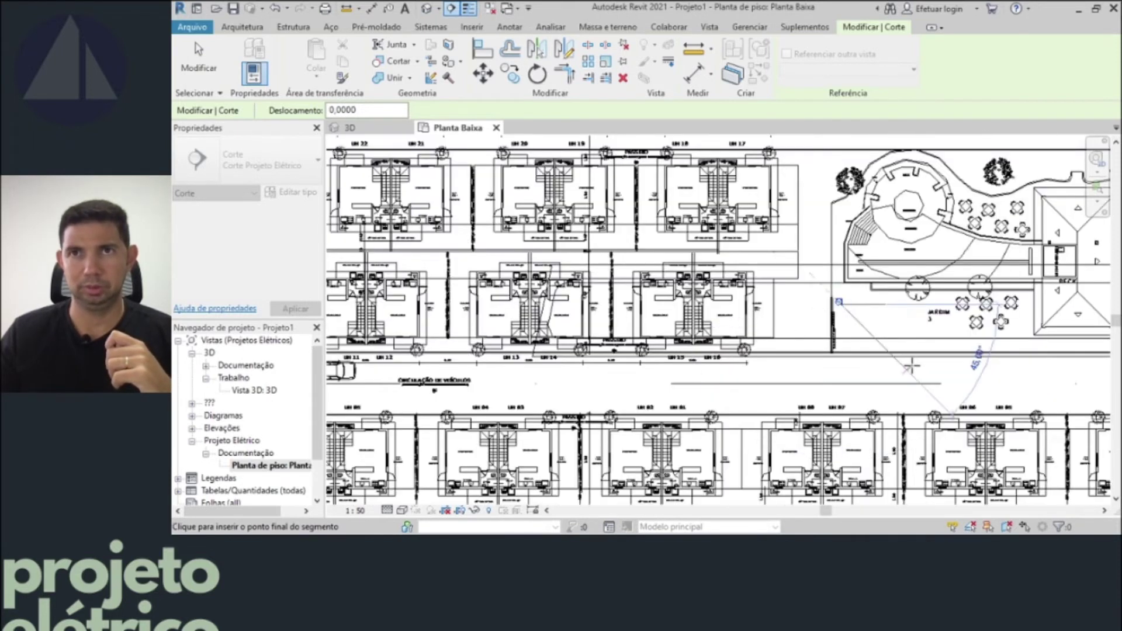
pyautogui.click(842, 362)
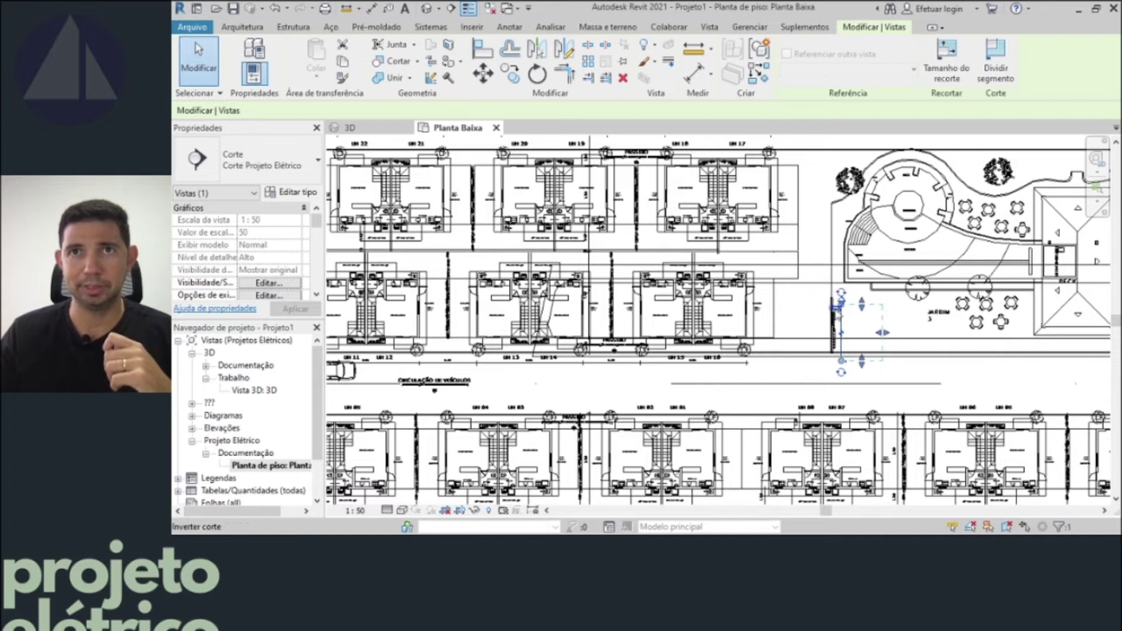
# - Narrow the section's viewing width and open the Section 1 view
pyautogui.moveTo(805, 333); pyautogui.dragTo(830, 334)
pyautogui.click(871, 310)
pyautogui.scroll(2, 867, 325)
pyautogui.scroll(-2, 867, 325)
pyautogui.scroll(1, 867, 325)
pyautogui.scroll(-1, 842, 305)
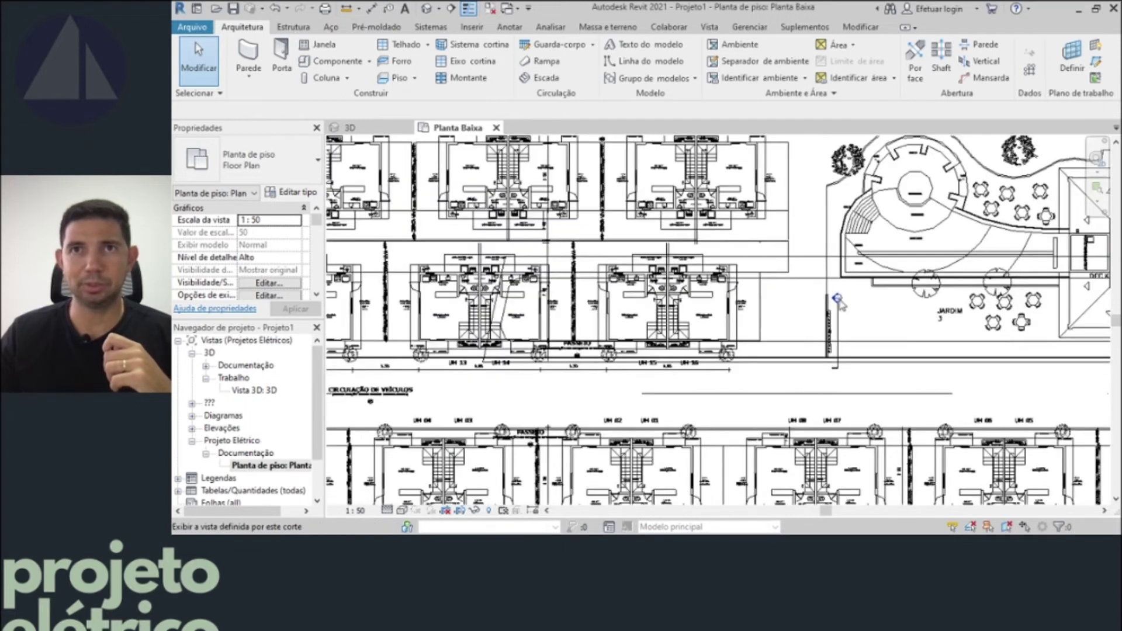
pyautogui.scroll(-1, 841, 305)
pyautogui.scroll(2, 846, 327)
pyautogui.scroll(1, 842, 292)
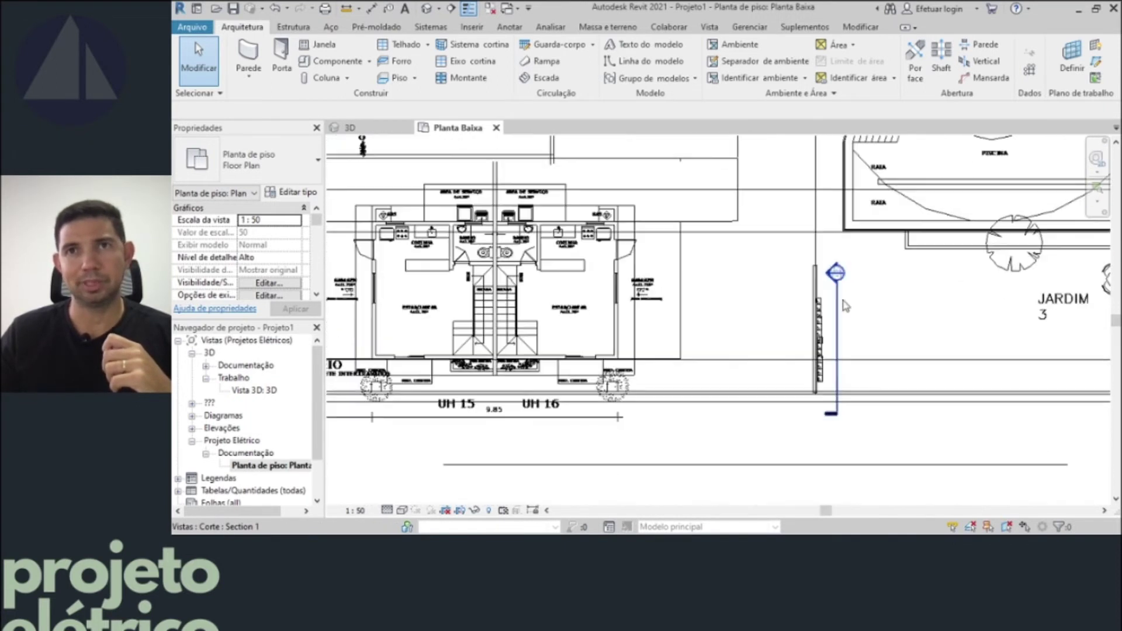
pyautogui.doubleClick(837, 273)
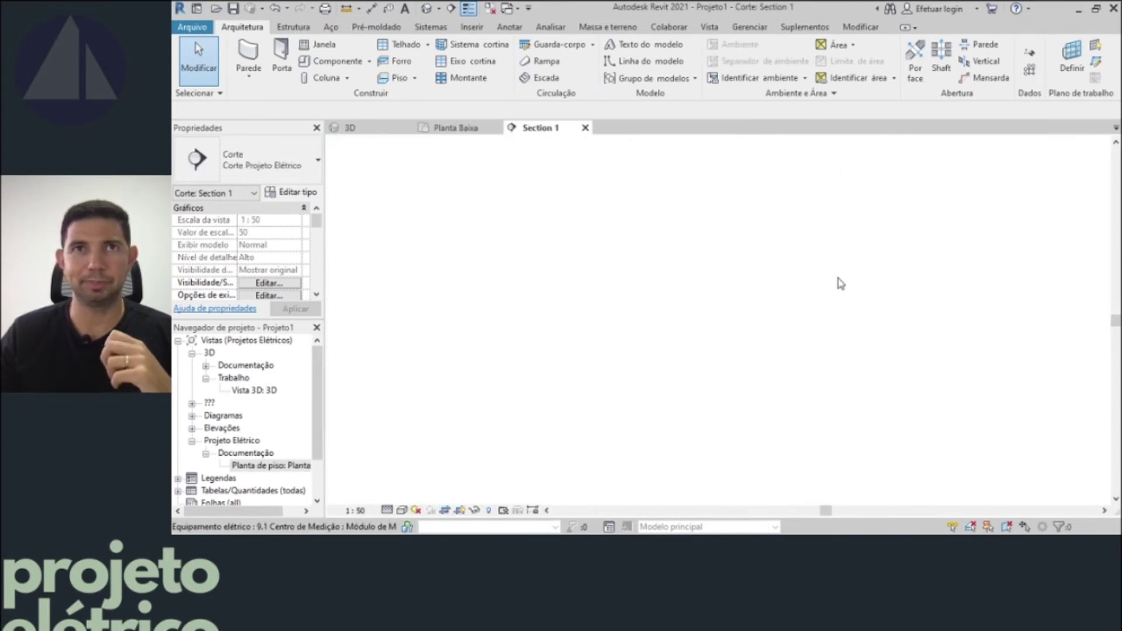
# - Copy the last column of three meter modules to the right of the originals
pyautogui.moveTo(949, 398); pyautogui.dragTo(944, 252)
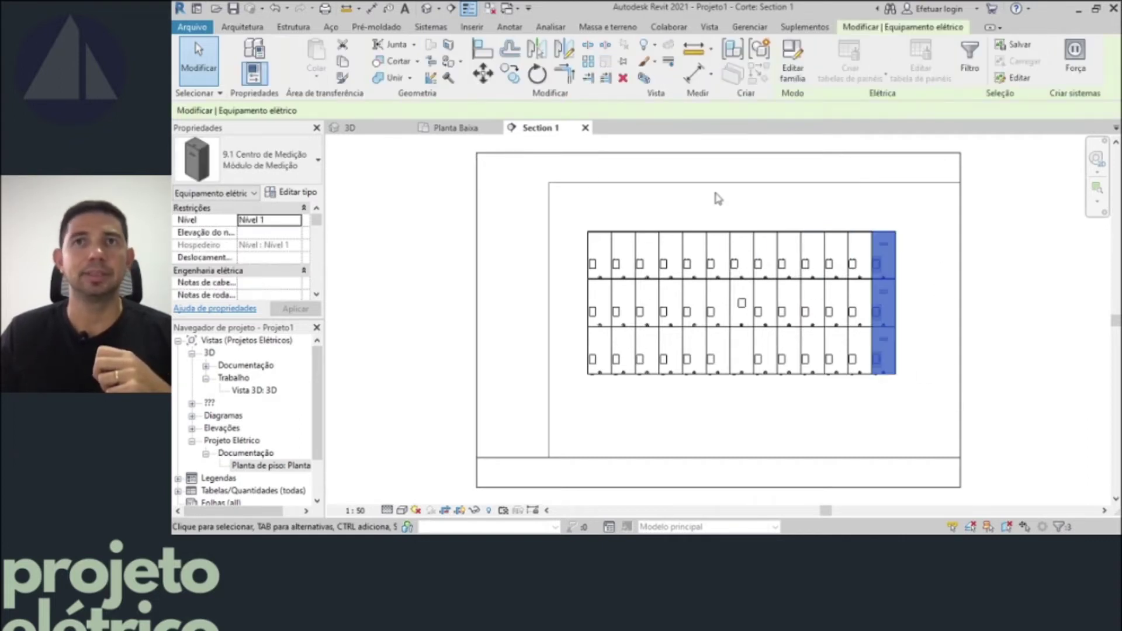
pyautogui.click(518, 80)
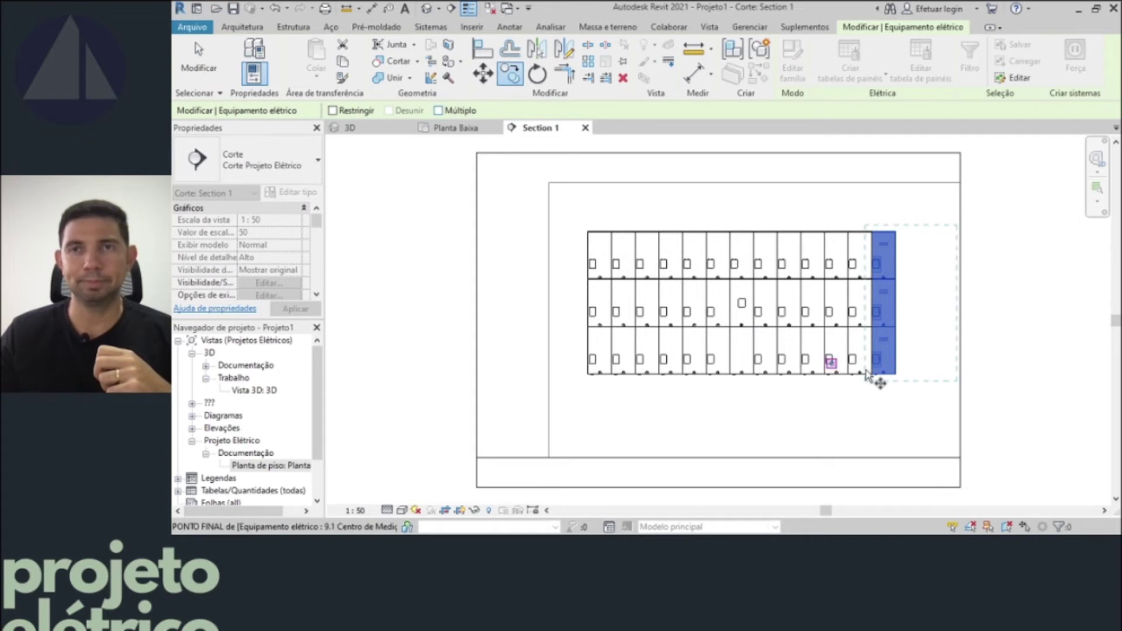
pyautogui.scroll(2, 882, 376)
pyautogui.scroll(1, 882, 376)
pyautogui.scroll(2, 881, 377)
pyautogui.scroll(1, 883, 381)
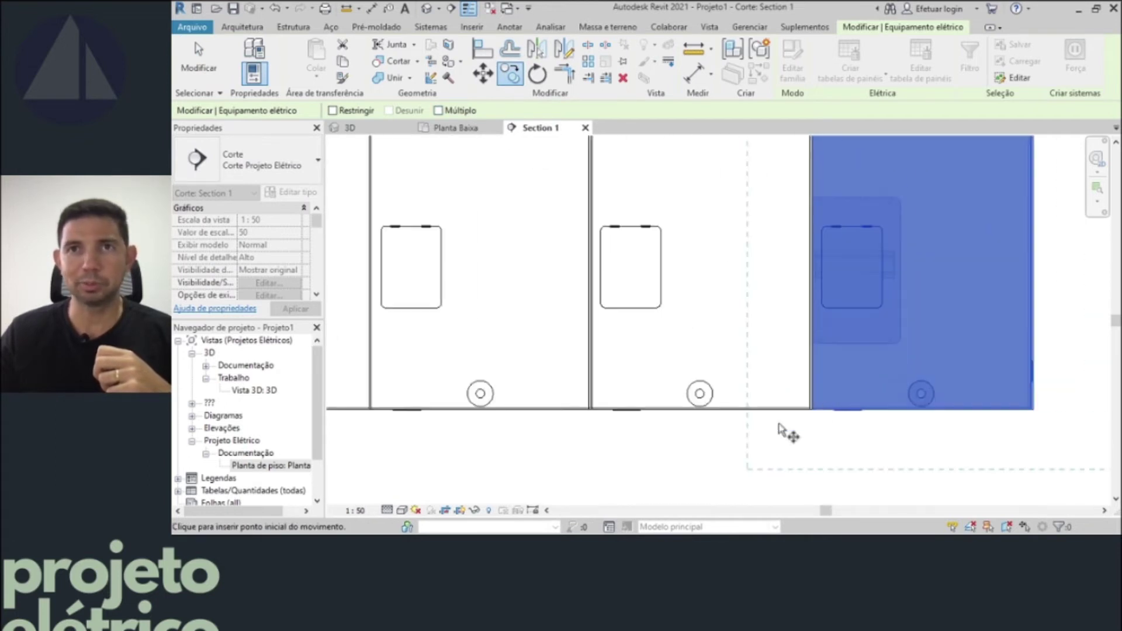
pyautogui.scroll(2, 812, 412)
pyautogui.click(829, 409)
pyautogui.scroll(-1, 829, 409)
pyautogui.scroll(-3, 842, 411)
pyautogui.scroll(2, 856, 413)
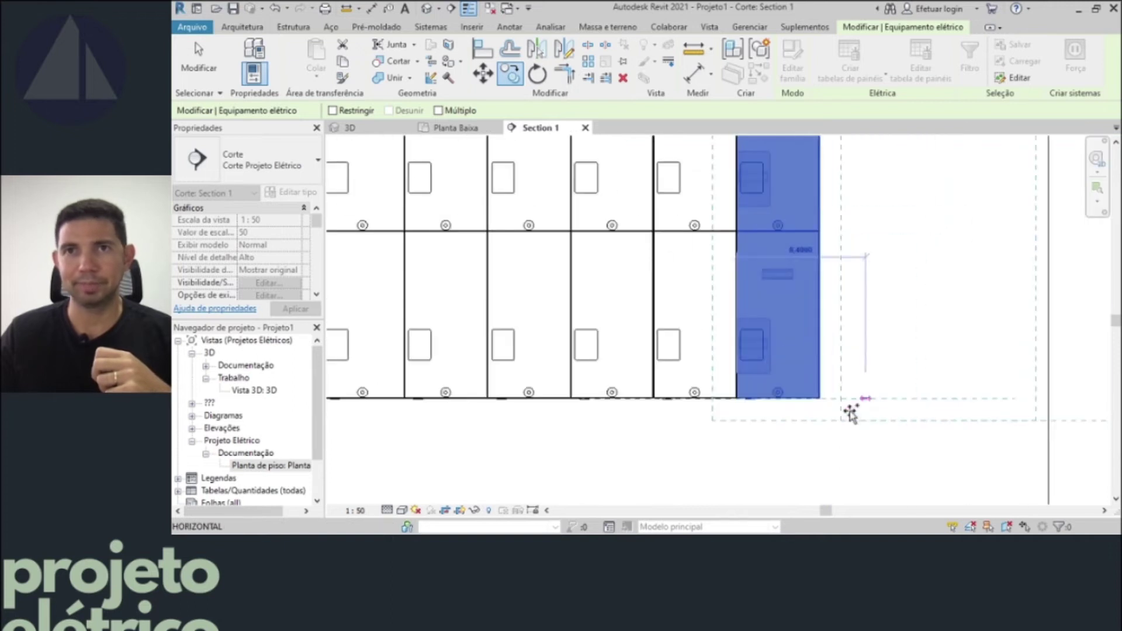
pyautogui.scroll(2, 830, 403)
pyautogui.scroll(2, 813, 393)
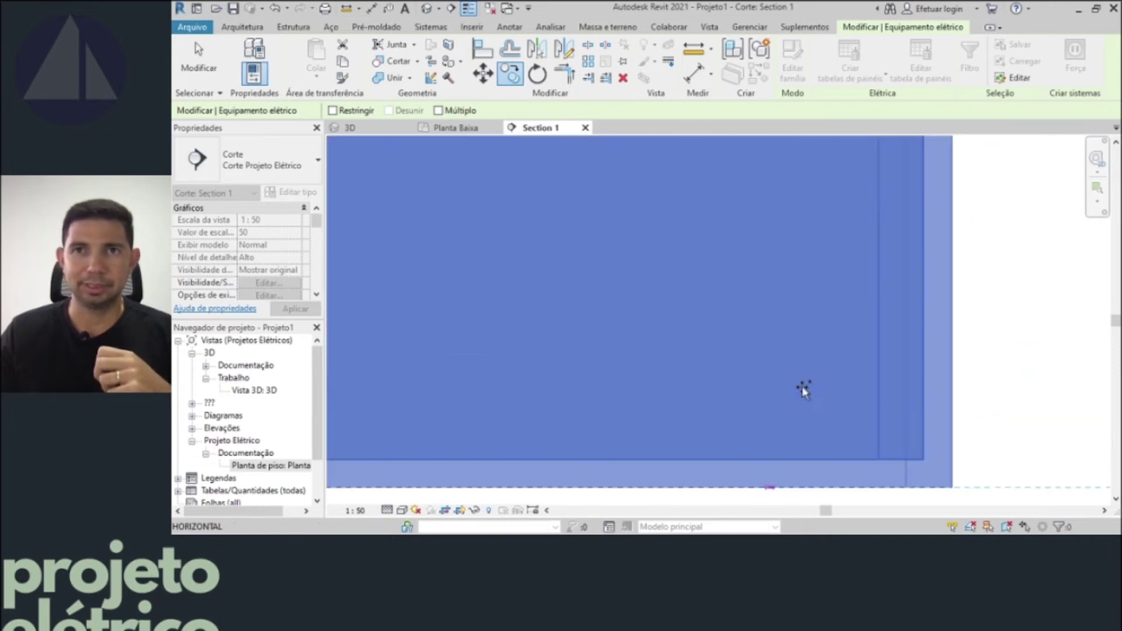
pyautogui.click(950, 484)
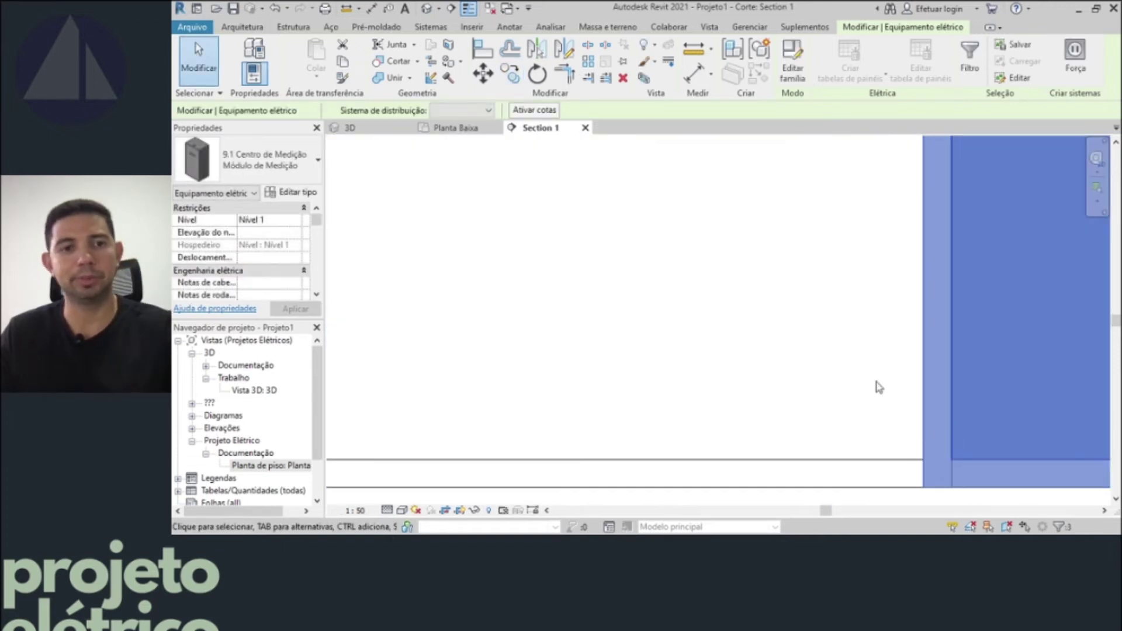
# - Clear the selection, zoom Section 1 to fit (ZF), and return to the 3D view
pyautogui.press('Escape')
pyautogui.press('z')
pyautogui.press('f')
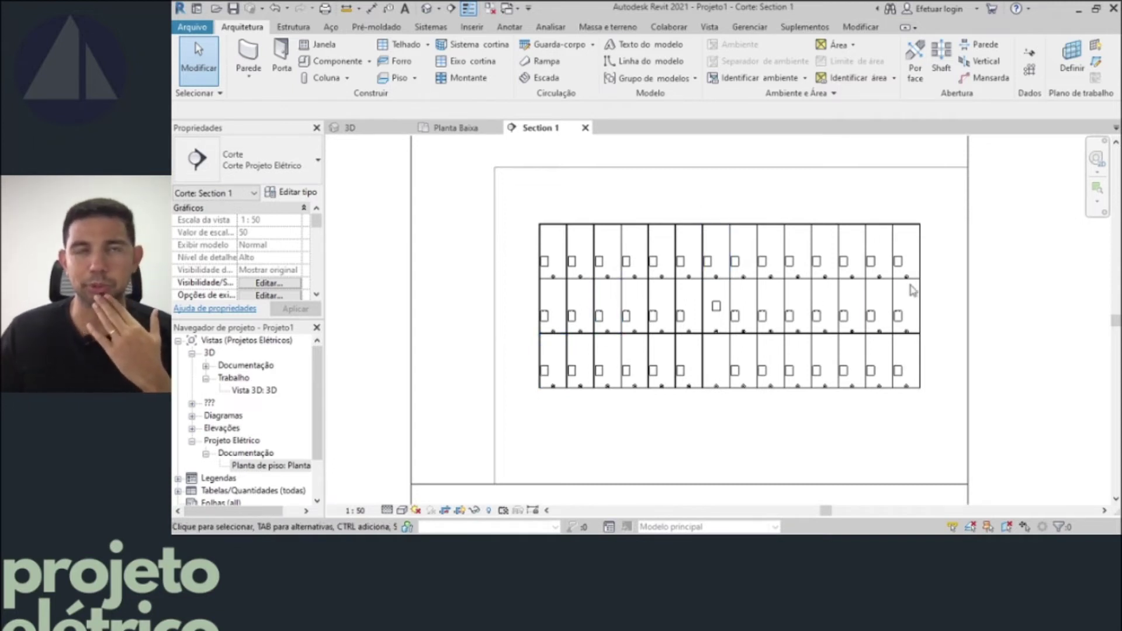
pyautogui.click(370, 129)
# - Orbit and zoom the 3D view to inspect the enlarged meter-module grid on the wall
pyautogui.keyDown('shift'); pyautogui.moveTo(821, 233); pyautogui.dragTo(718, 338, button='middle'); pyautogui.keyUp('shift')
pyautogui.scroll(2, 718, 338)
pyautogui.scroll(2, 709, 339)
pyautogui.scroll(1, 710, 343)
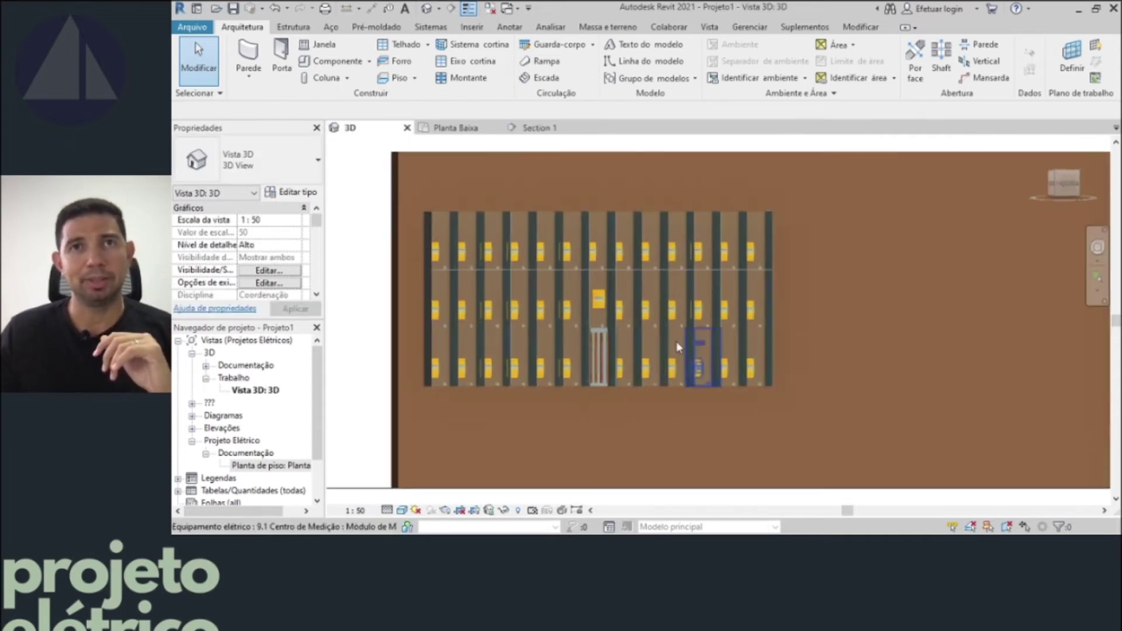
pyautogui.moveTo(564, 264)
pyautogui.keyDown('shift'); pyautogui.mouseDown(button='middle')
pyautogui.moveTo(724, 484)
pyautogui.moveTo(783, 402)
pyautogui.mouseUp(button='middle'); pyautogui.keyUp('shift')
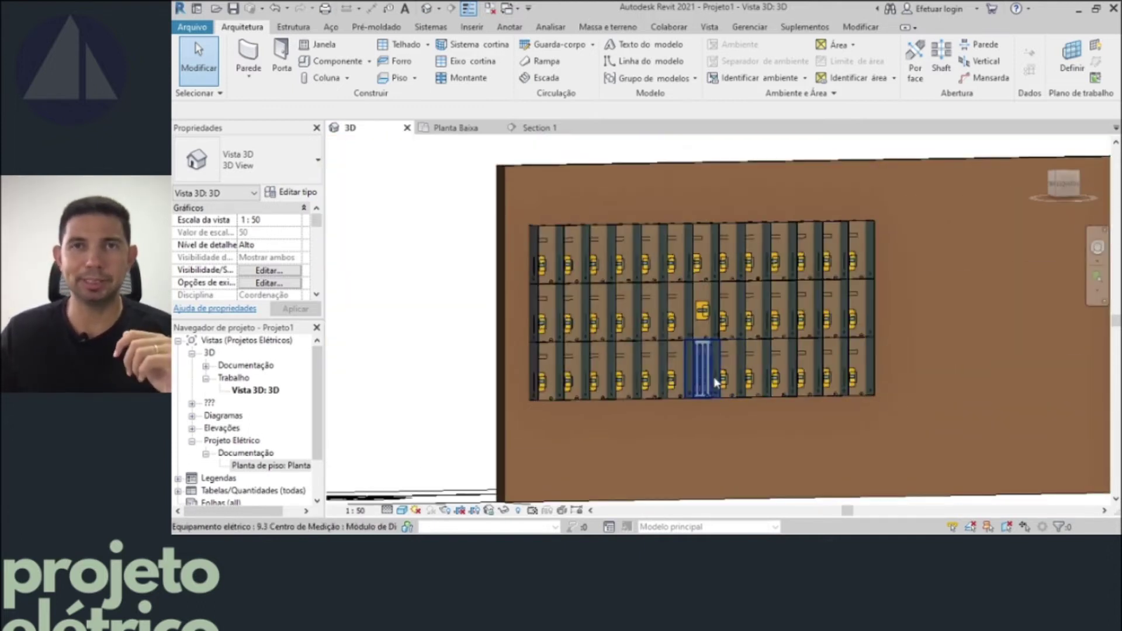
pyautogui.scroll(3, 714, 380)
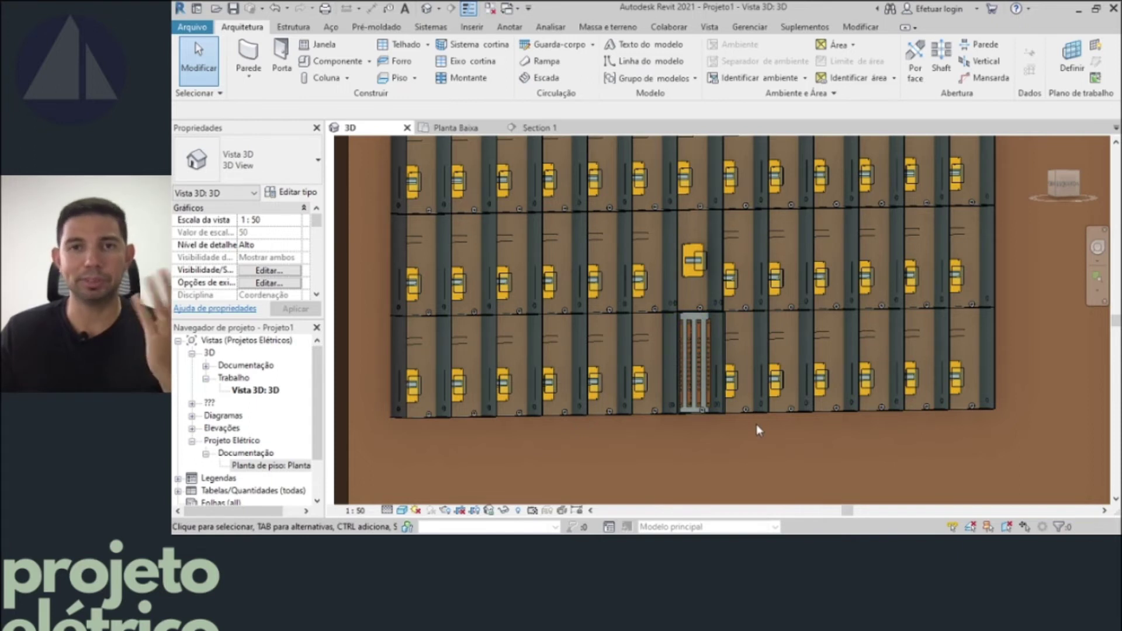
pyautogui.scroll(-2, 705, 369)
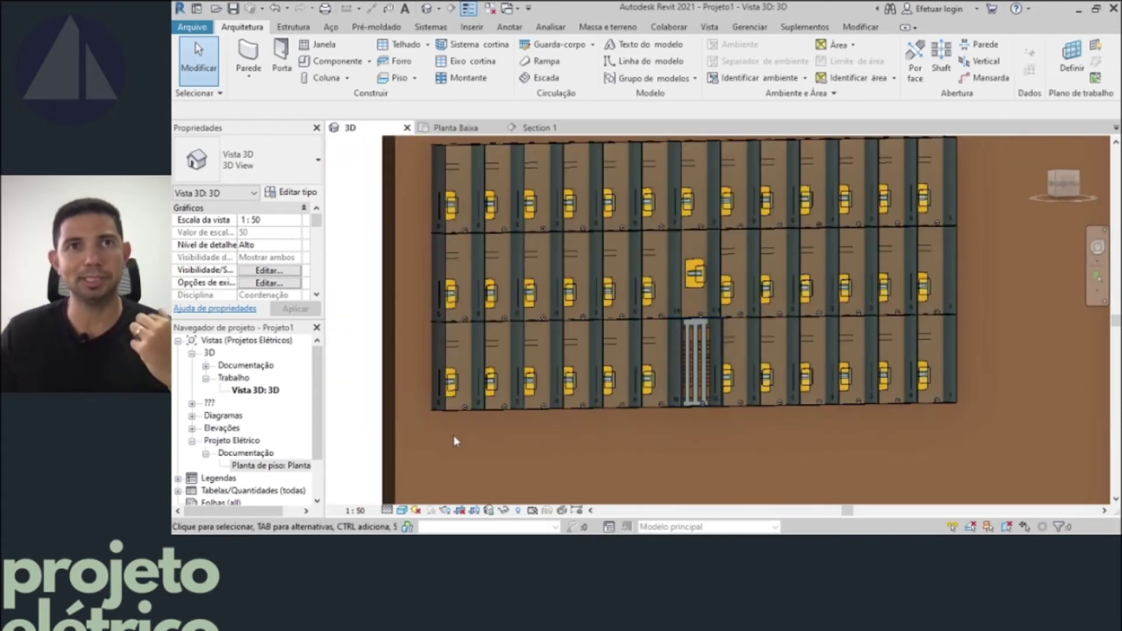
pyautogui.scroll(-1, 867, 437)
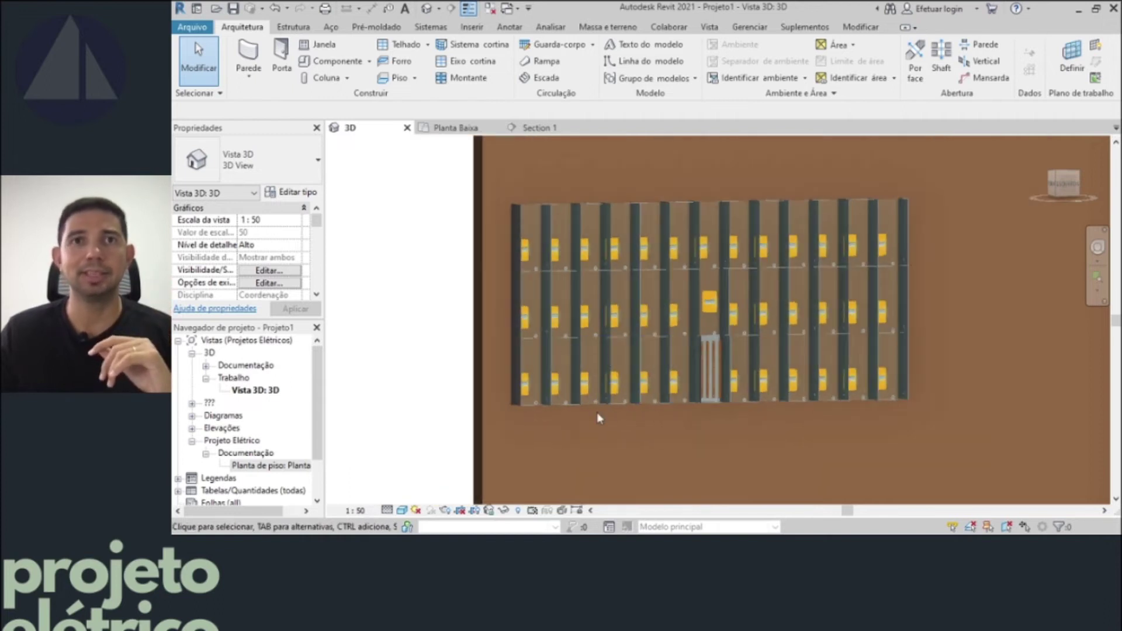
pyautogui.keyDown('shift'); pyautogui.moveTo(596, 413); pyautogui.dragTo(614, 358, button='middle'); pyautogui.keyUp('shift')
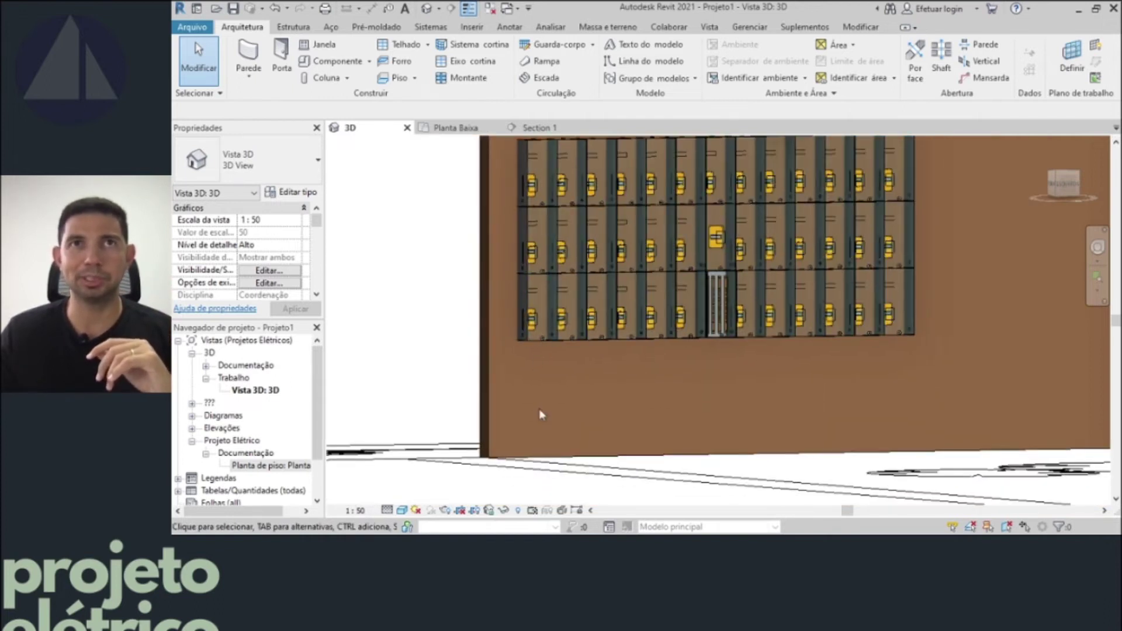
# - In Section 1, start a measurement from the module corner, then cancel it
pyautogui.click(552, 127)
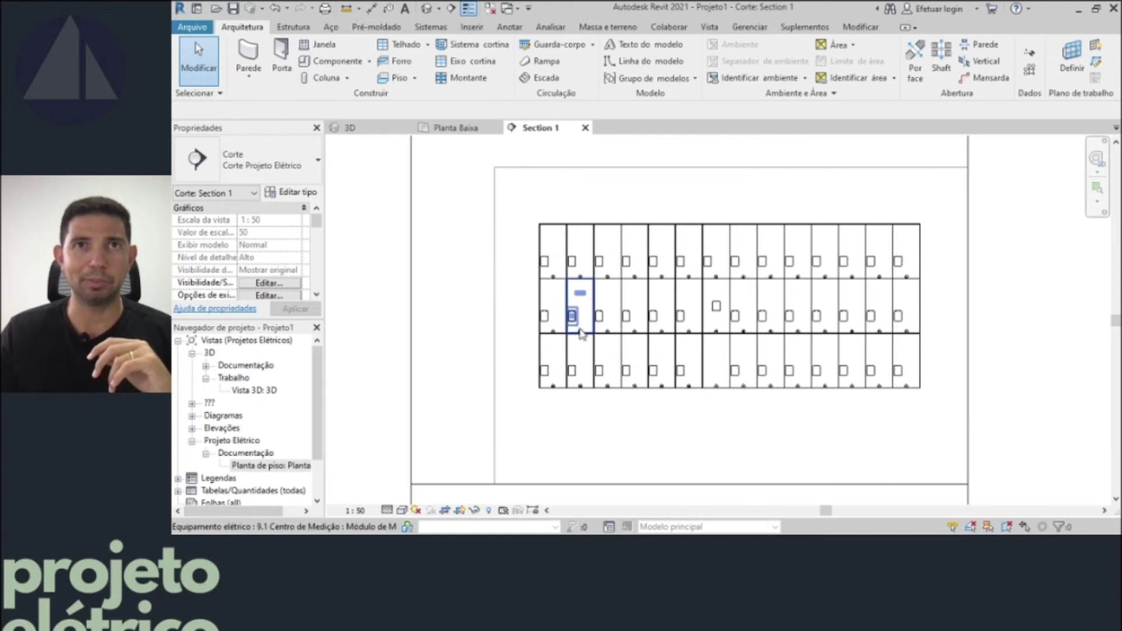
pyautogui.scroll(-2, 584, 309)
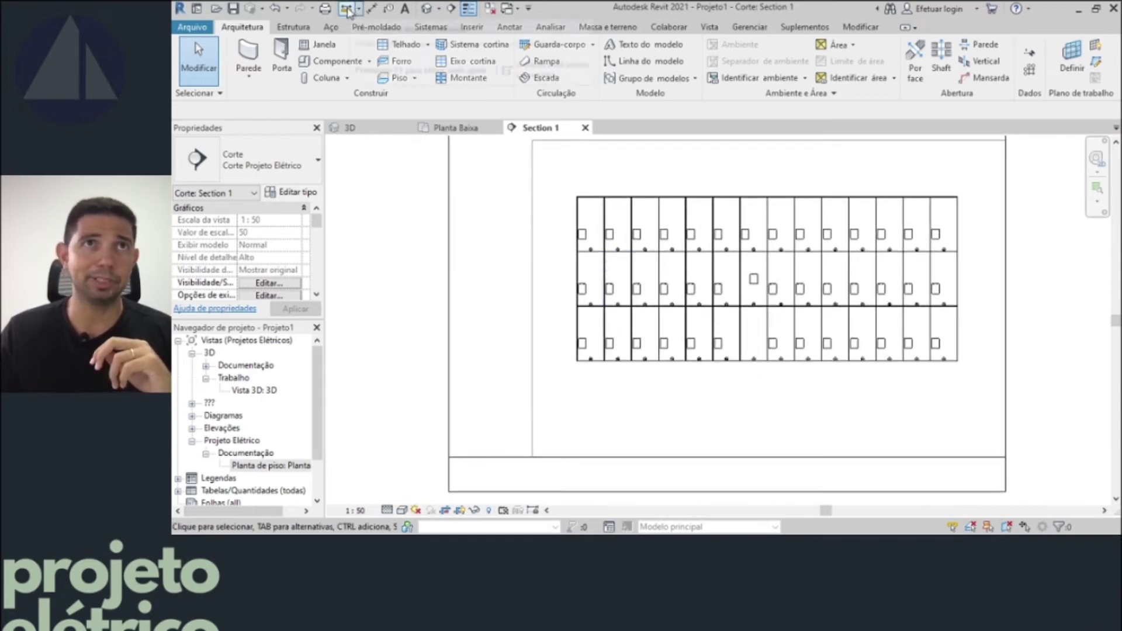
pyautogui.press('m')
pyautogui.press('e')
pyautogui.click(578, 361)
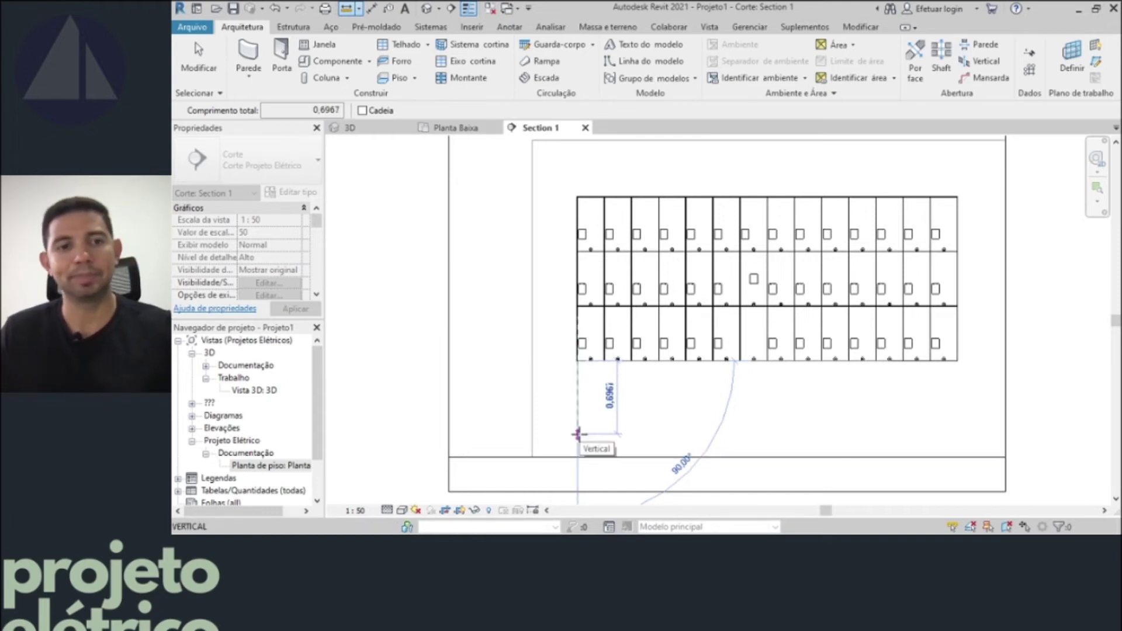
pyautogui.press('Escape')
pyautogui.press('Escape')
# - Move all the meter-center panels down 0.5 m and deselect them
pyautogui.moveTo(505, 177); pyautogui.dragTo(1047, 406)
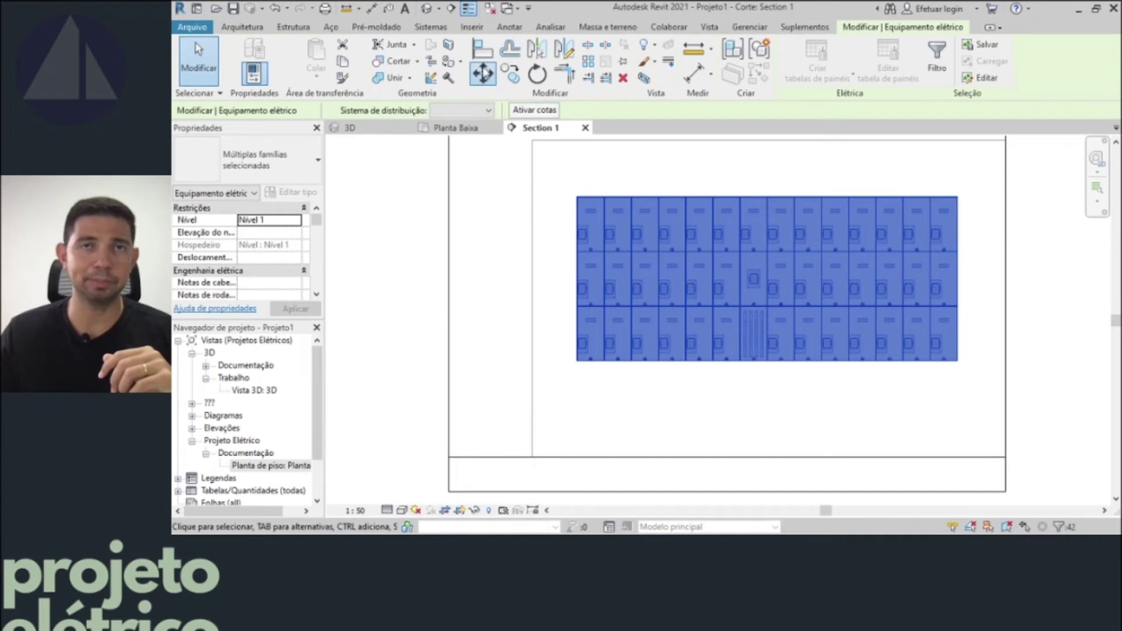
pyautogui.click(483, 74)
pyautogui.click(577, 362)
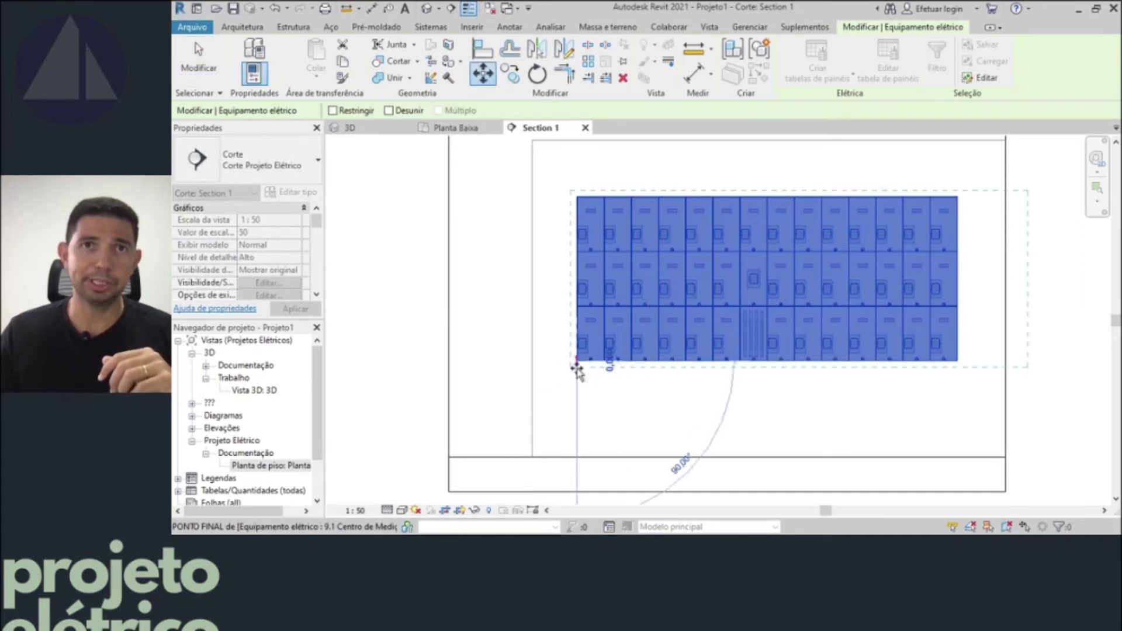
pyautogui.click(577, 413)
pyautogui.press('Escape')
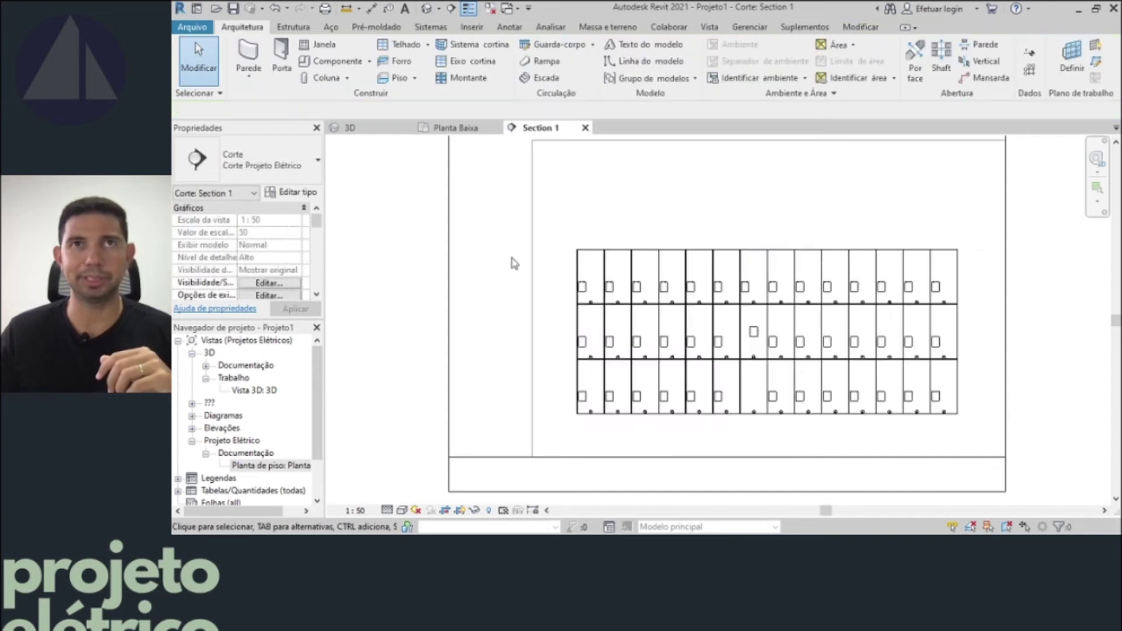
# - From the floor plan, open Section 0 through section head P14
pyautogui.click(465, 132)
pyautogui.scroll(2, 784, 283)
pyautogui.scroll(-2, 784, 283)
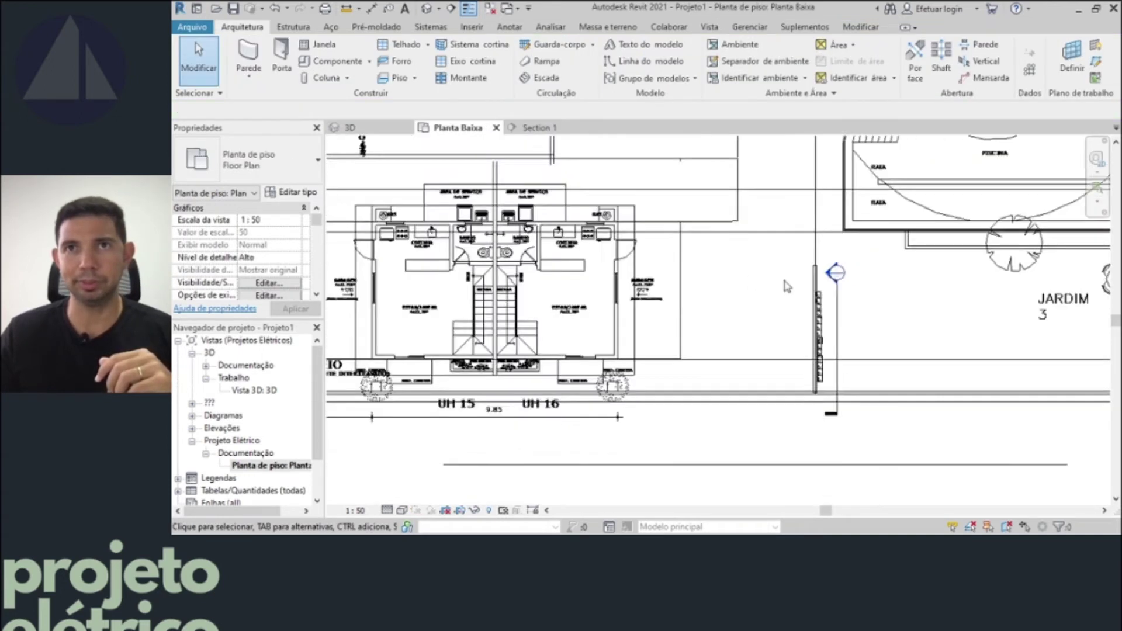
pyautogui.scroll(-2, 795, 287)
pyautogui.scroll(2, 808, 293)
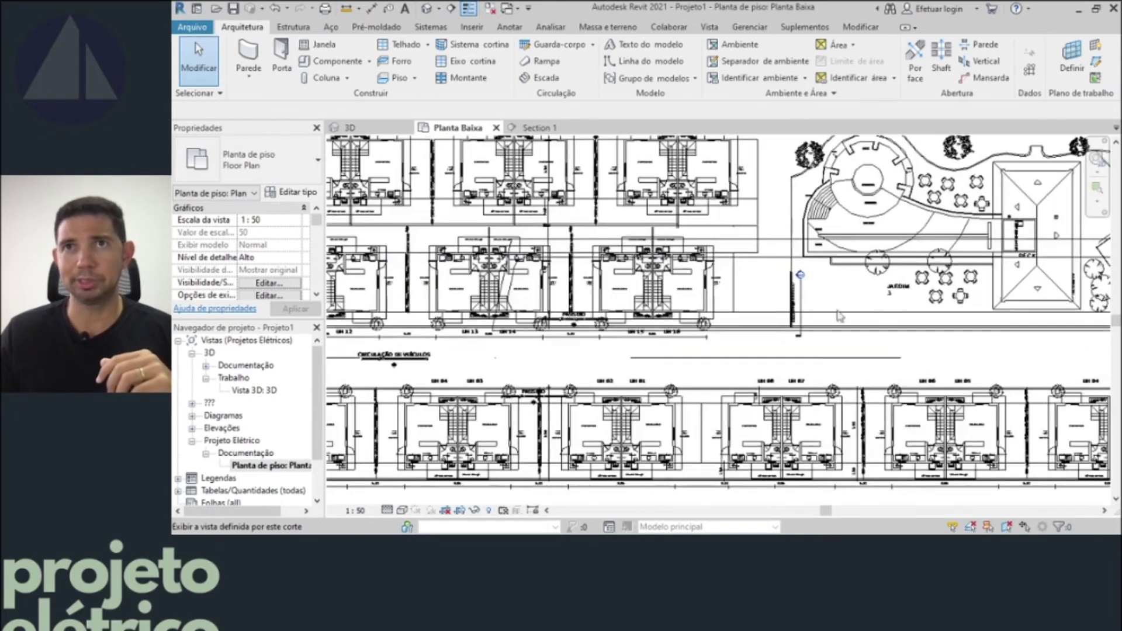
pyautogui.scroll(2, 807, 293)
pyautogui.moveTo(877, 233)
pyautogui.mouseDown(button='middle')
pyautogui.moveTo(527, 355)
pyautogui.moveTo(561, 386)
pyautogui.mouseUp(button='middle')
pyautogui.scroll(2, 866, 245)
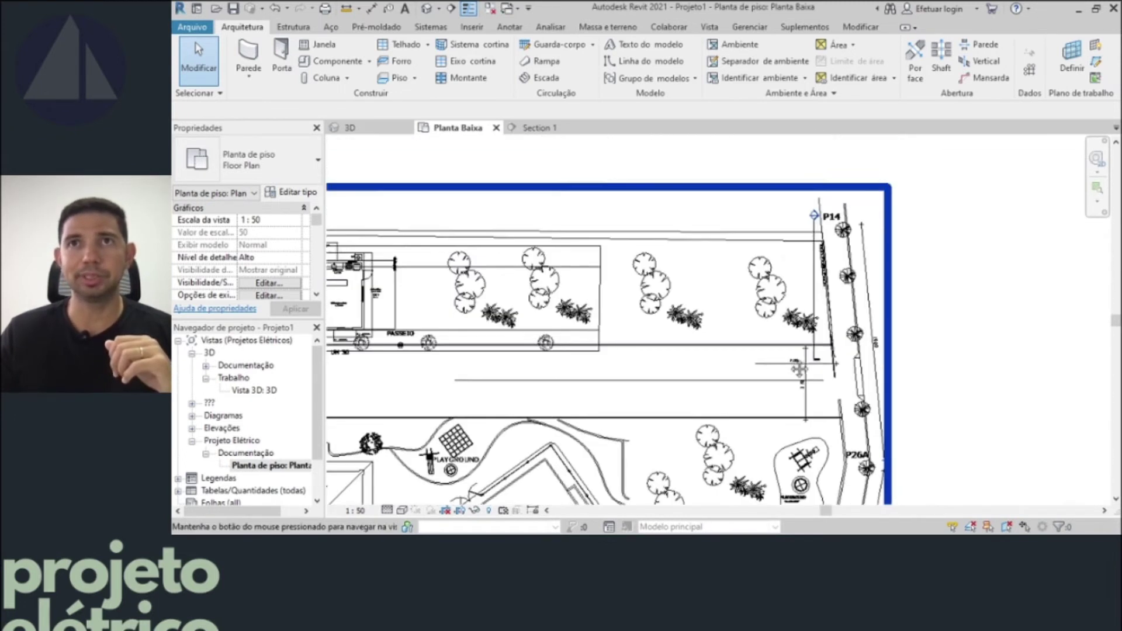
pyautogui.scroll(2, 819, 225)
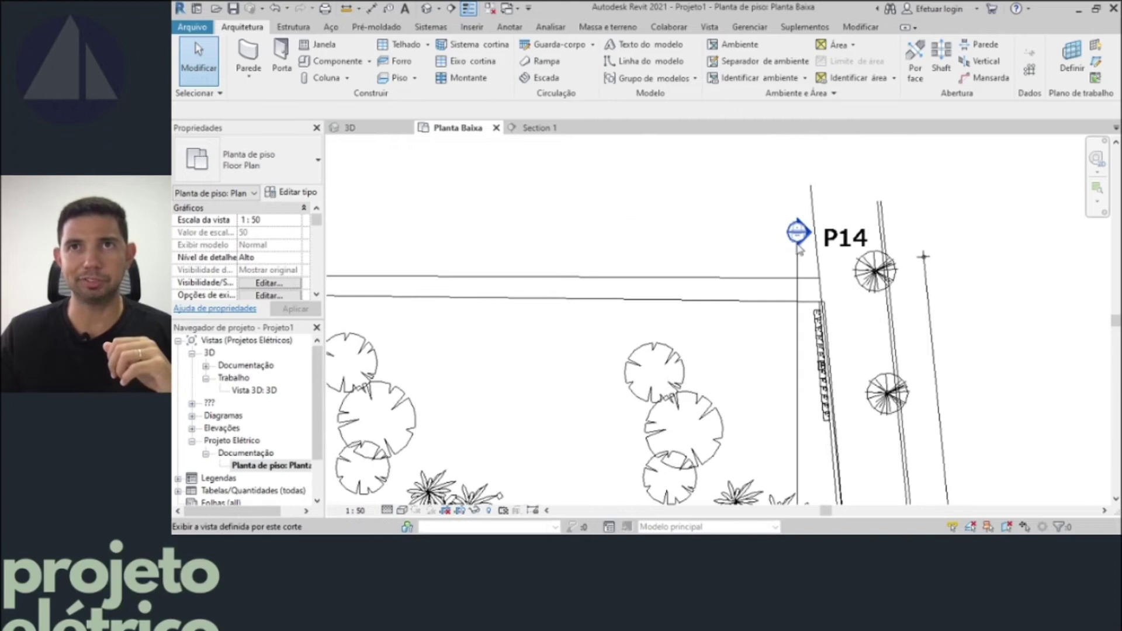
pyautogui.doubleClick(798, 234)
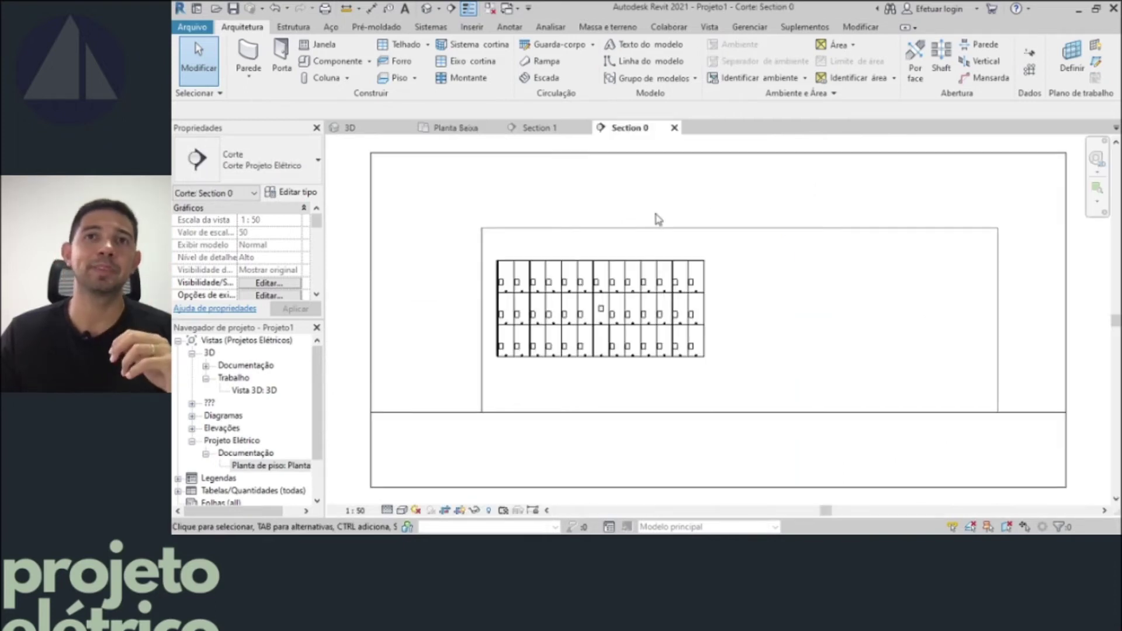
# - Lower the Section 0 meter-center panels by 0.5 m and deselect them
pyautogui.moveTo(439, 250); pyautogui.dragTo(773, 385)
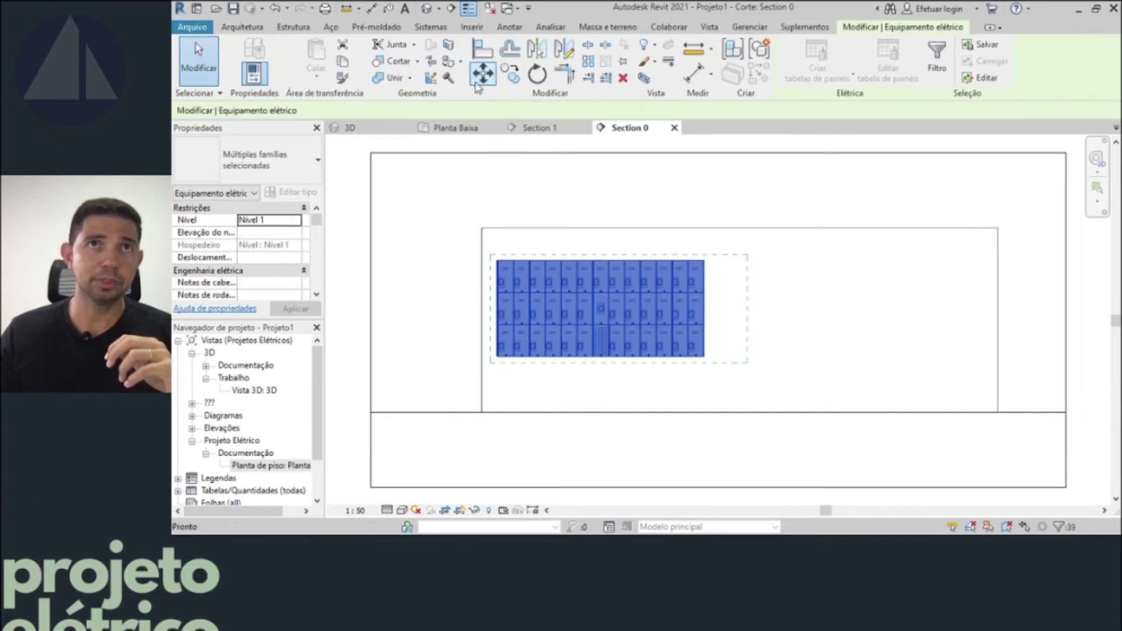
pyautogui.click(483, 74)
pyautogui.click(502, 358)
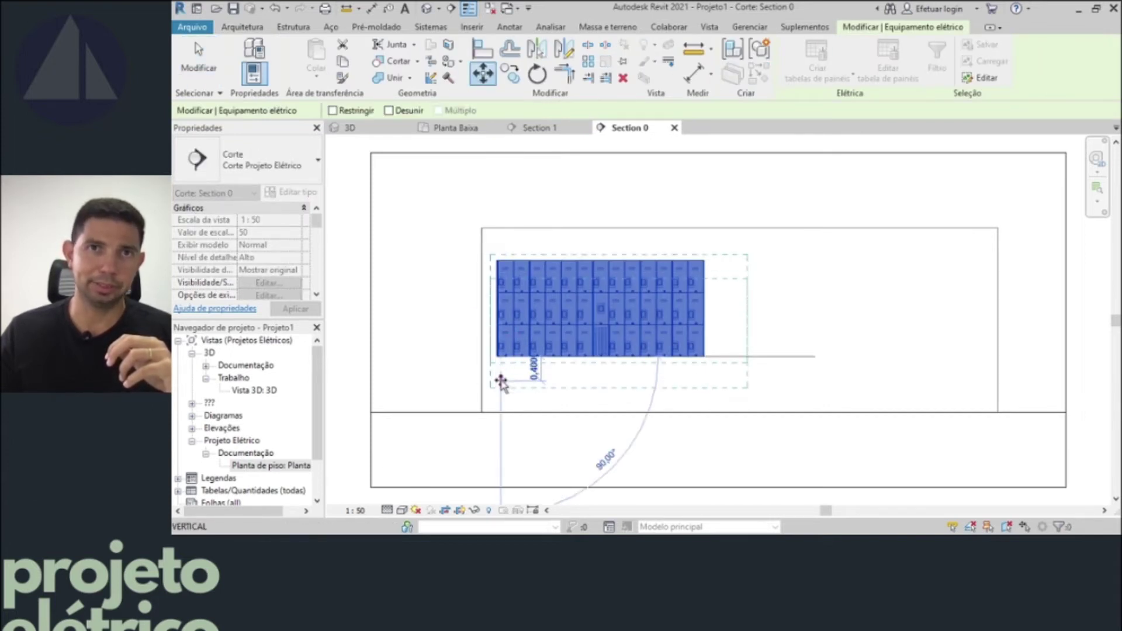
pyautogui.click(500, 384)
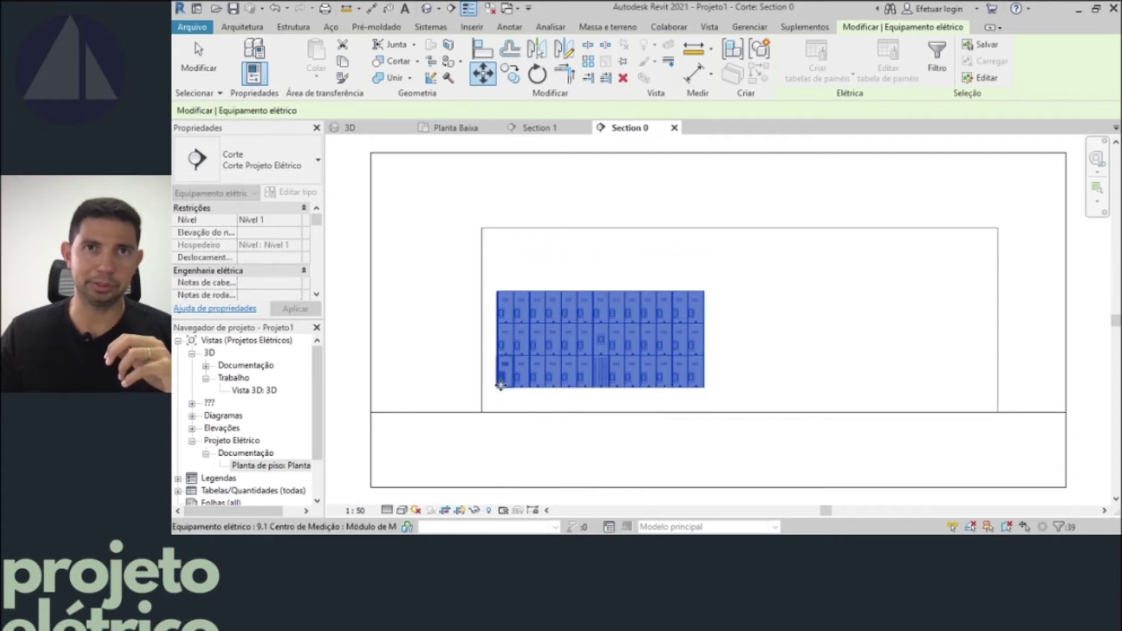
pyautogui.click(390, 303)
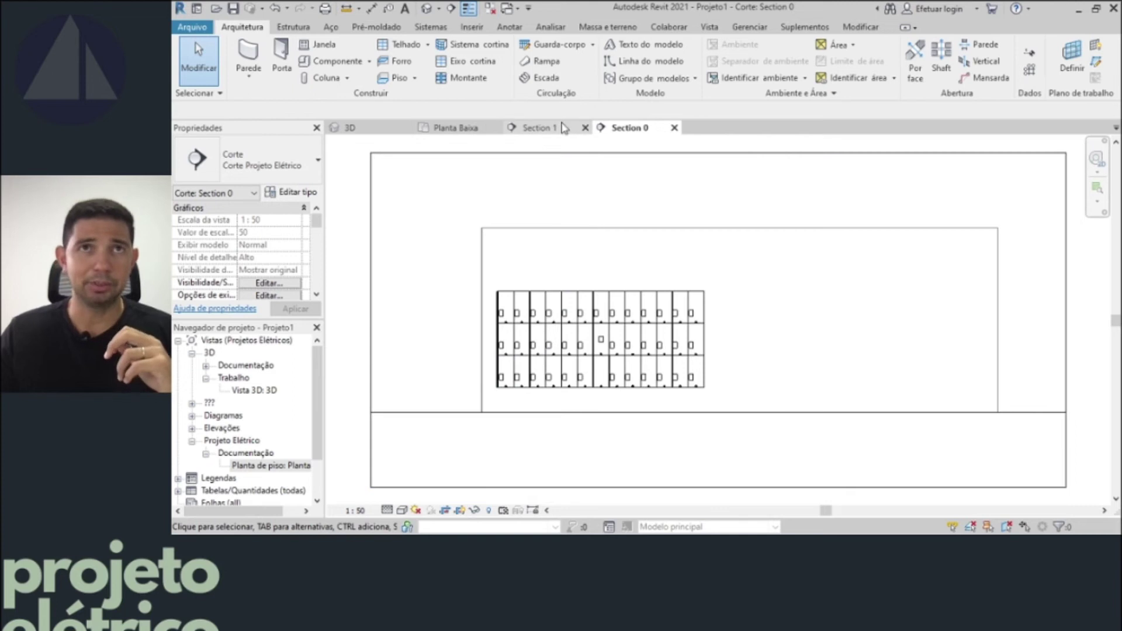
# - In the 3D view, orbit to an elevated, then top-down view of the condominium site
pyautogui.click(350, 128)
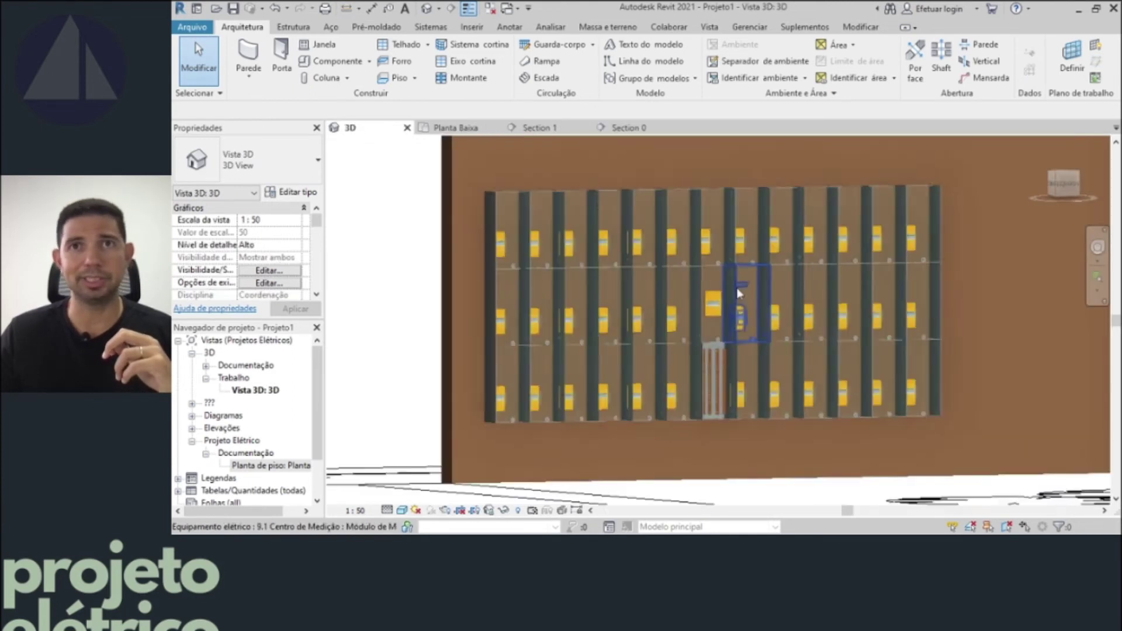
pyautogui.scroll(-3, 738, 292)
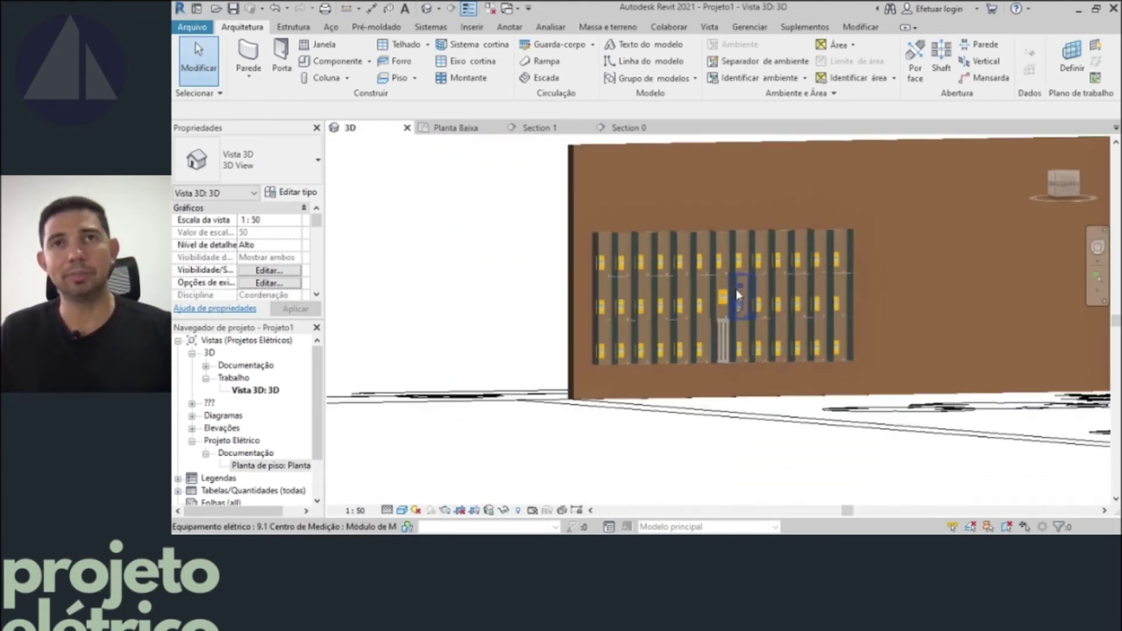
pyautogui.scroll(-3, 736, 289)
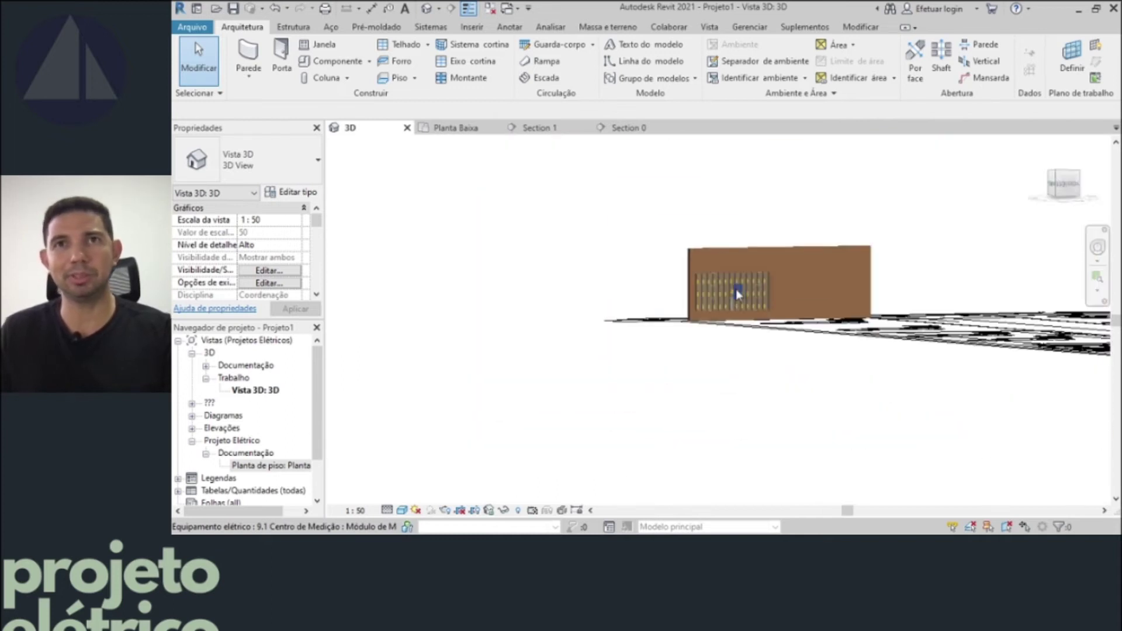
pyautogui.keyDown('shift'); pyautogui.moveTo(735, 290); pyautogui.dragTo(766, 309, button='middle'); pyautogui.keyUp('shift')
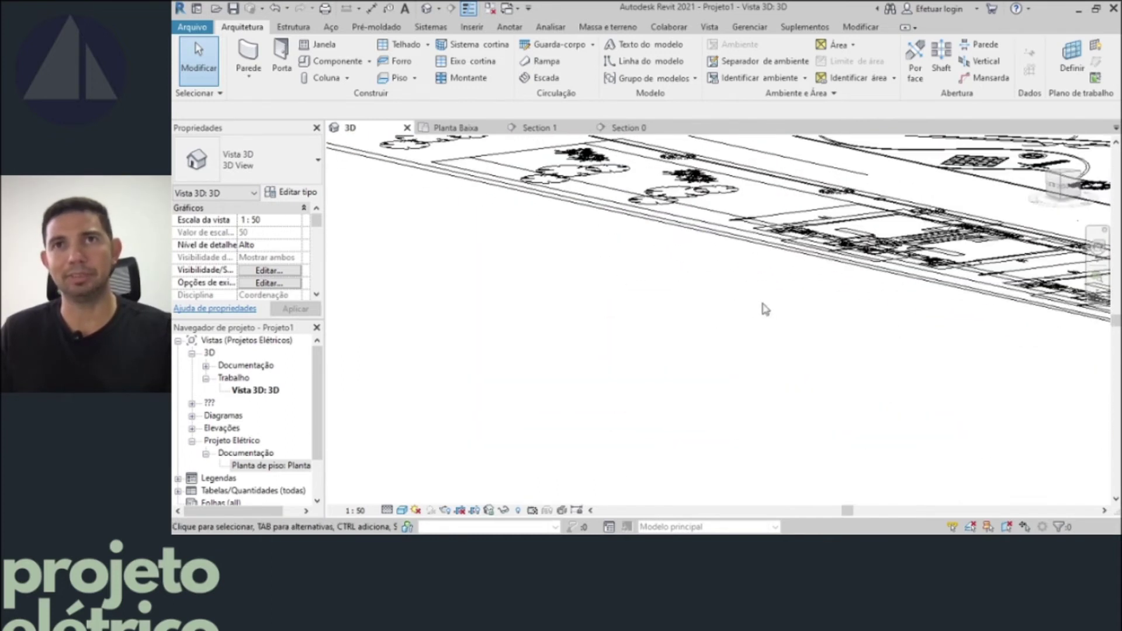
pyautogui.scroll(-5, 765, 308)
pyautogui.moveTo(764, 308)
pyautogui.keyDown('shift'); pyautogui.mouseDown(button='middle')
pyautogui.moveTo(731, 339)
pyautogui.moveTo(867, 349)
pyautogui.moveTo(877, 336)
pyautogui.mouseUp(button='middle'); pyautogui.keyUp('shift')
pyautogui.scroll(-2, 877, 336)
pyautogui.scroll(6, 882, 321)
pyautogui.scroll(-1, 885, 319)
pyautogui.scroll(-2, 877, 304)
pyautogui.scroll(-2, 865, 287)
pyautogui.scroll(-1, 850, 262)
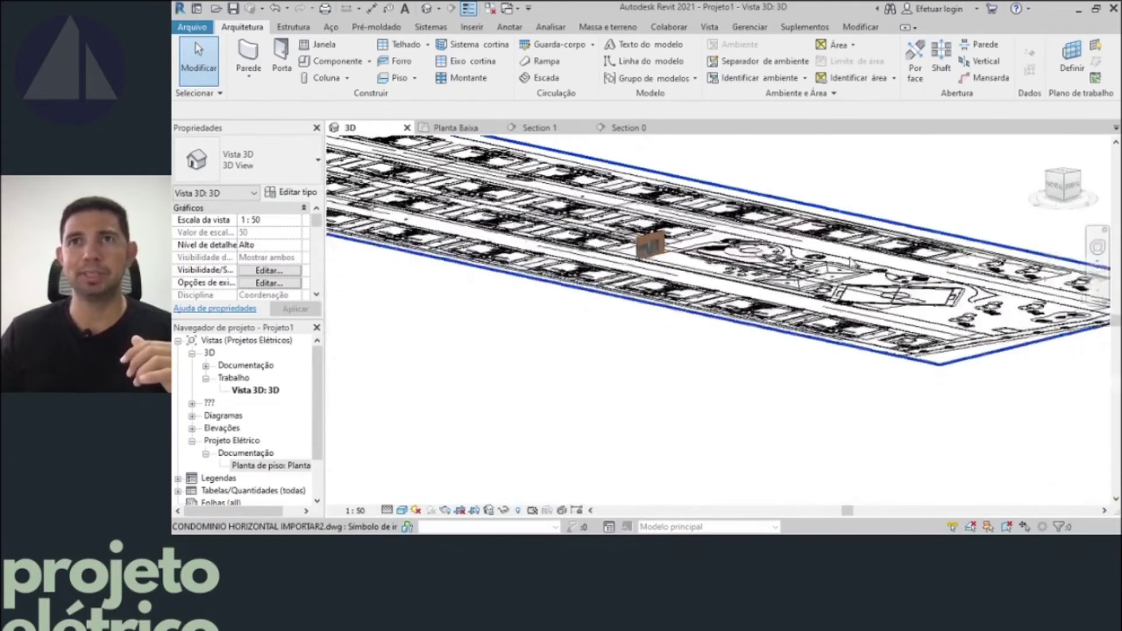
# - Orbit and zoom the site to new angles showing both meter-center walls
pyautogui.moveTo(851, 261)
pyautogui.keyDown('shift'); pyautogui.mouseDown(button='middle')
pyautogui.moveTo(822, 335)
pyautogui.moveTo(934, 296)
pyautogui.mouseUp(button='middle'); pyautogui.keyUp('shift')
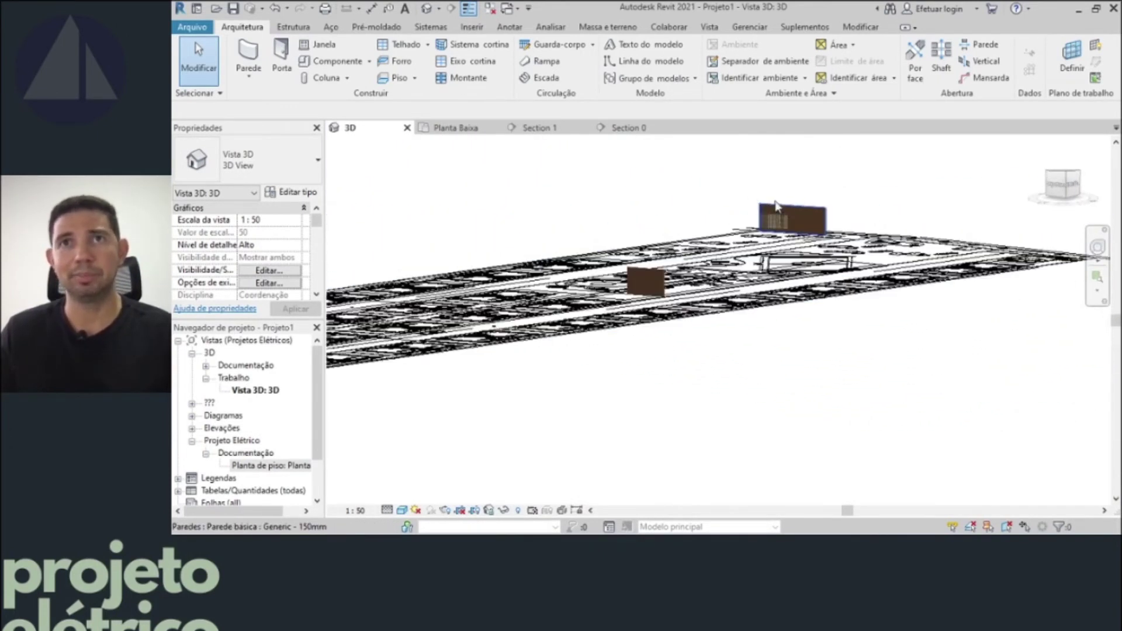
pyautogui.scroll(2, 778, 207)
pyautogui.scroll(2, 785, 258)
pyautogui.scroll(1, 795, 296)
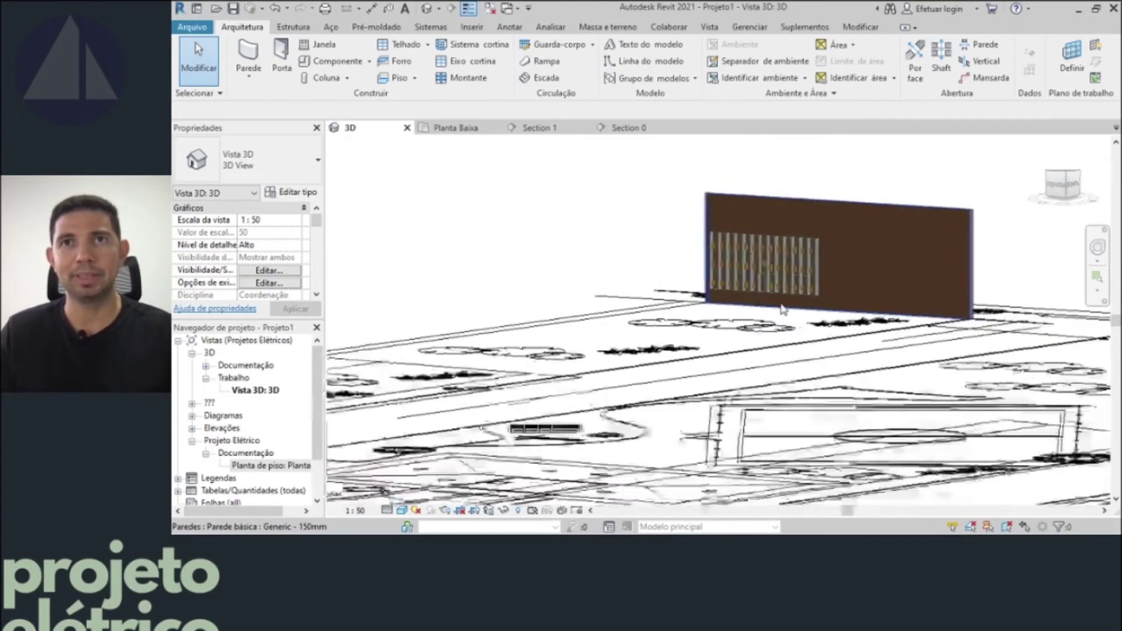
pyautogui.scroll(-5, 783, 310)
pyautogui.moveTo(783, 310)
pyautogui.keyDown('shift'); pyautogui.mouseDown(button='middle')
pyautogui.moveTo(756, 355)
pyautogui.moveTo(614, 363)
pyautogui.moveTo(585, 351)
pyautogui.mouseUp(button='middle'); pyautogui.keyUp('shift')
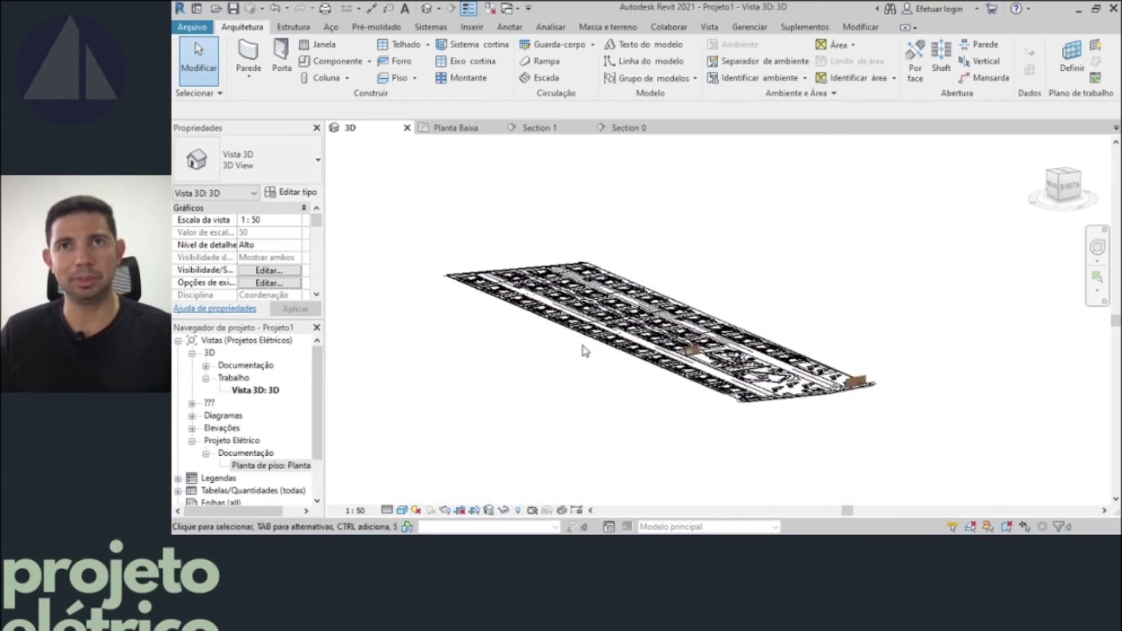
pyautogui.scroll(-3, 690, 353)
pyautogui.scroll(3, 690, 353)
pyautogui.scroll(3, 687, 354)
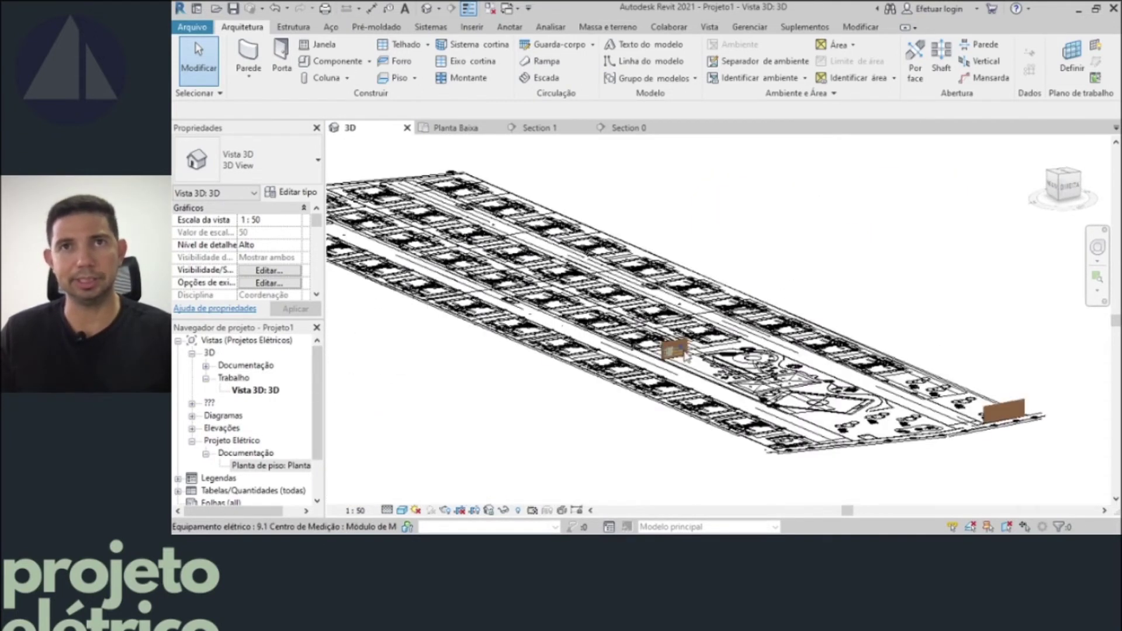
pyautogui.scroll(2, 686, 357)
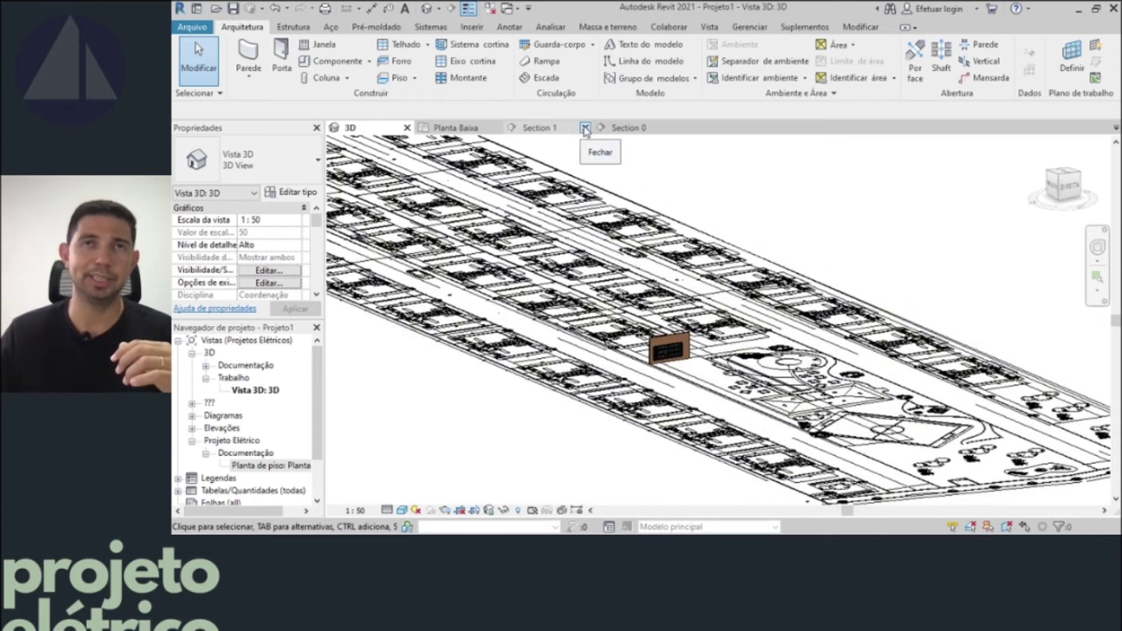
# - Close Section 1 and Section 0, and frame Planta Baixa around section head P14
pyautogui.click(582, 128)
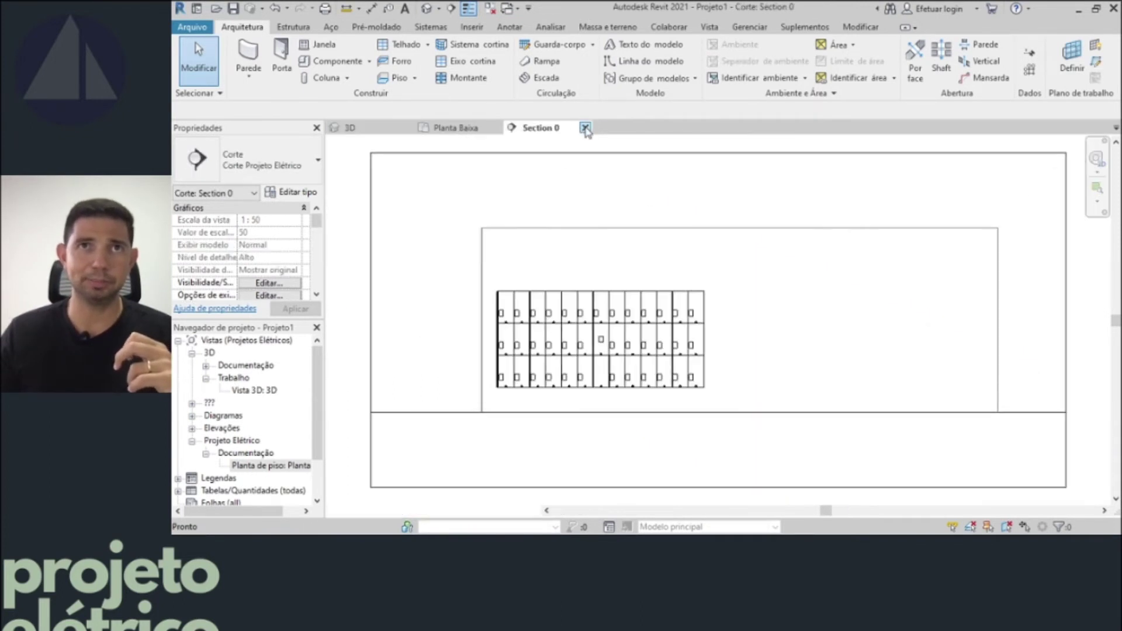
pyautogui.click(585, 128)
pyautogui.click(468, 129)
pyautogui.scroll(2, 786, 234)
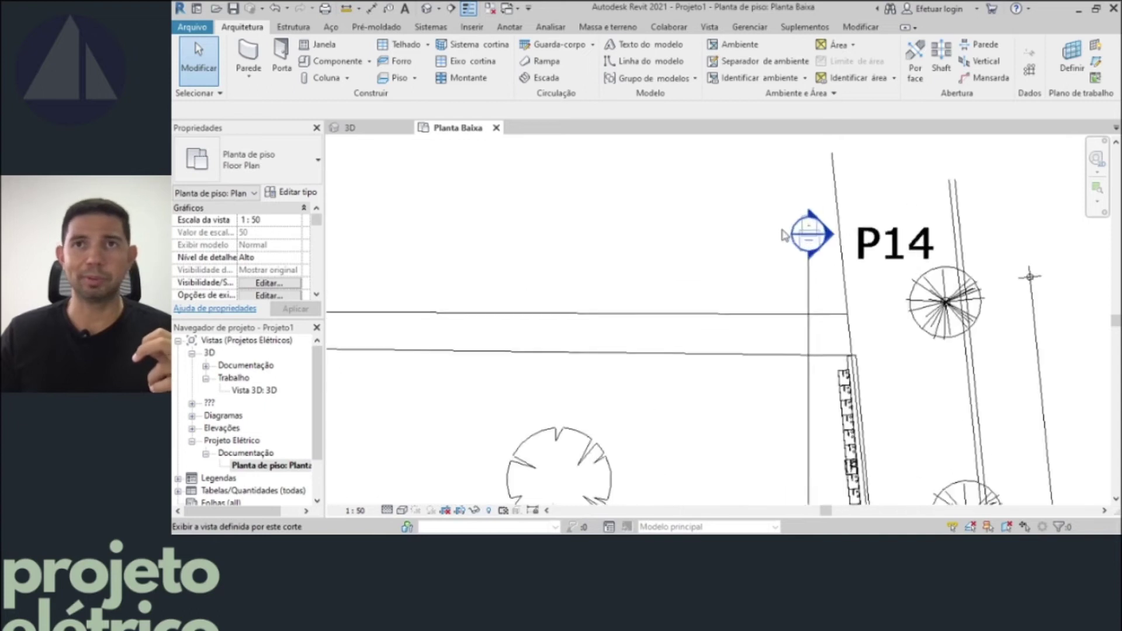
pyautogui.scroll(-4, 785, 235)
pyautogui.moveTo(827, 351); pyautogui.dragTo(780, 312, button='middle')
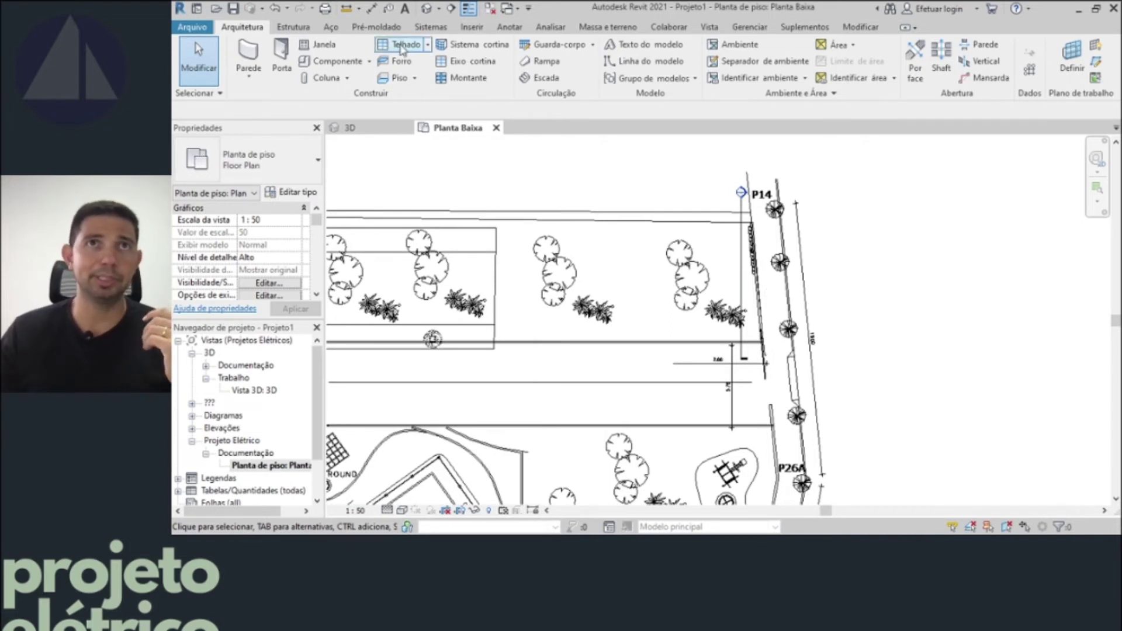
# - Browse the Systems component family types without choosing one
pyautogui.click(432, 31)
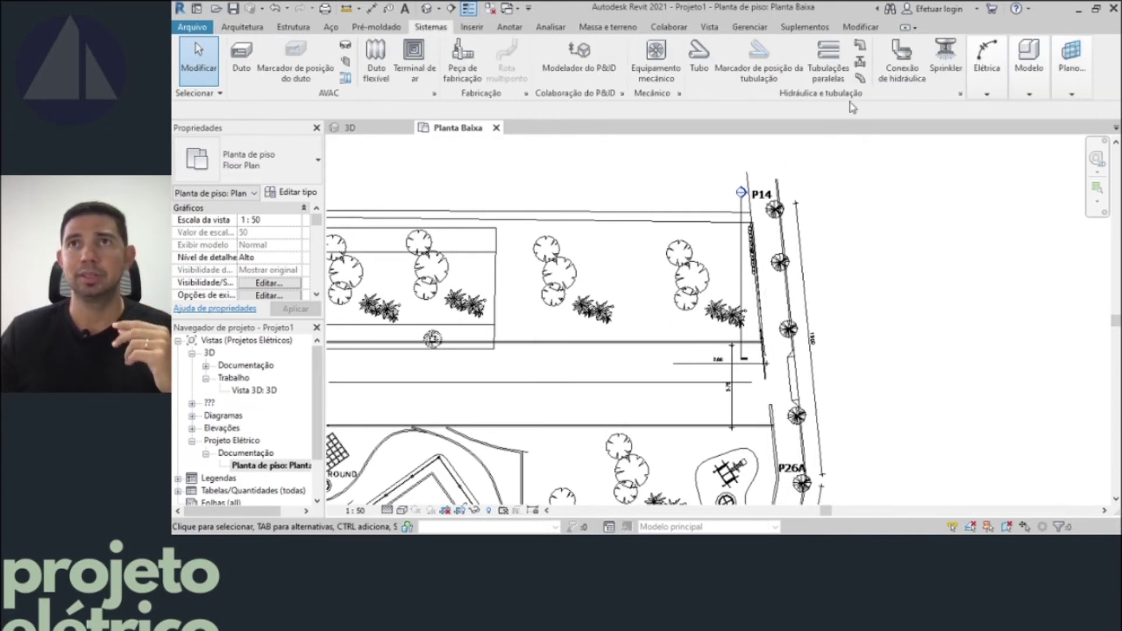
pyautogui.click(1044, 83)
pyautogui.click(987, 70)
pyautogui.moveTo(1030, 93)
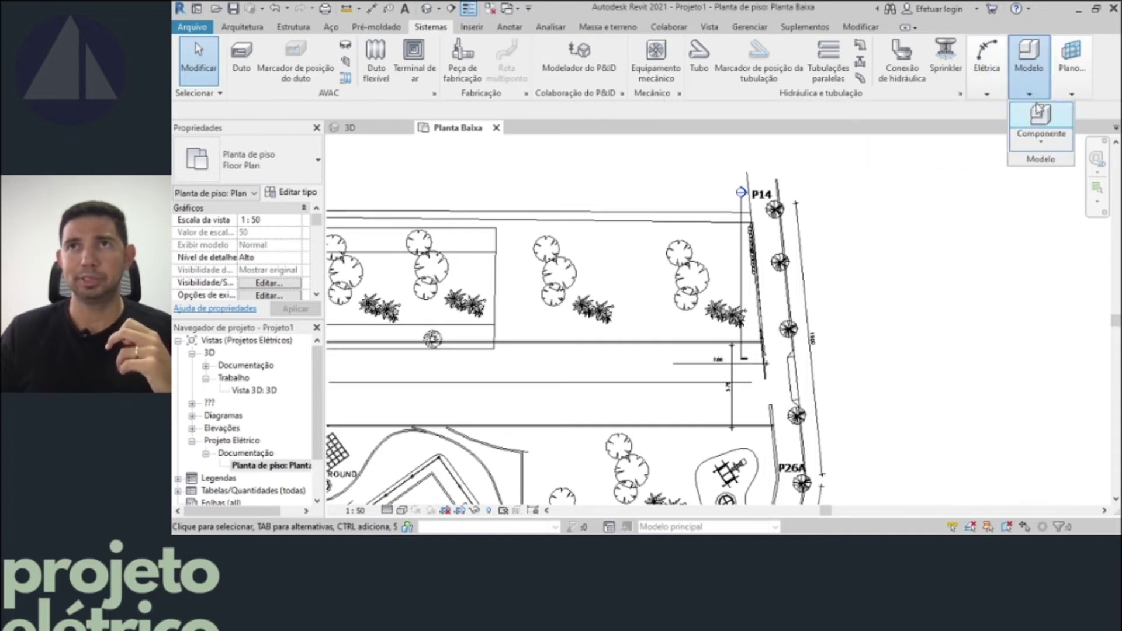
pyautogui.click(1038, 130)
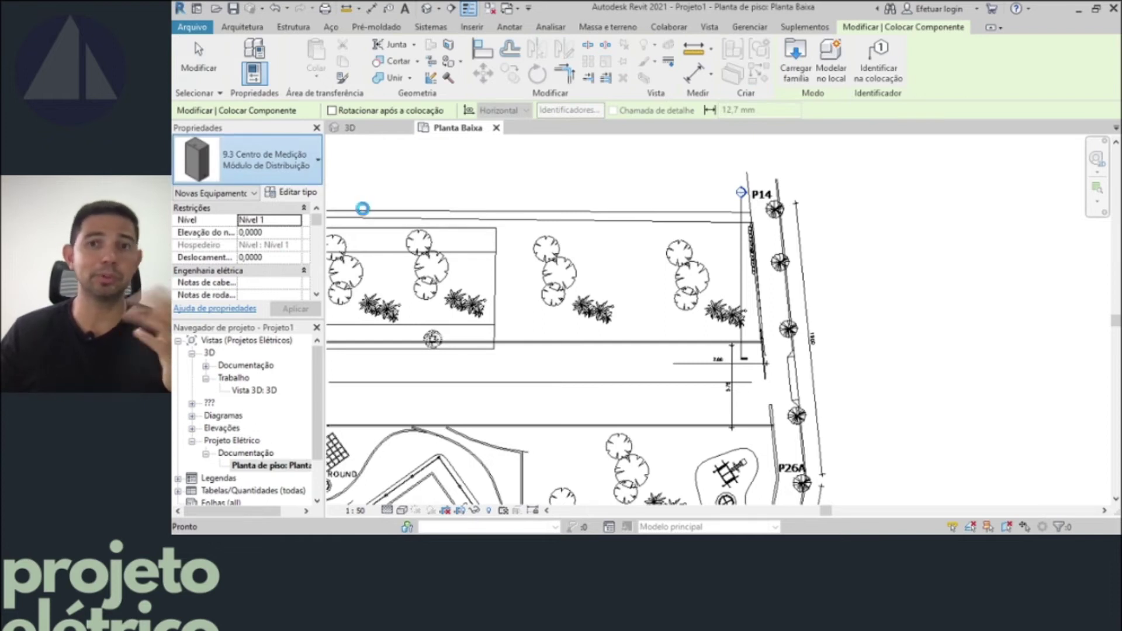
pyautogui.click(290, 170)
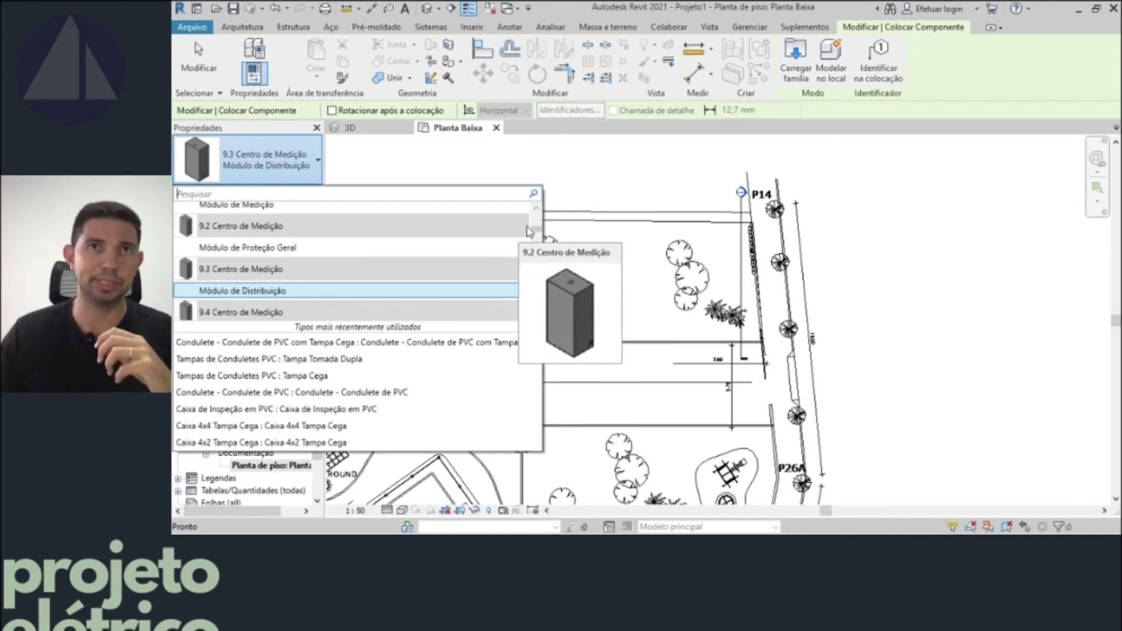
pyautogui.moveTo(536, 229); pyautogui.dragTo(538, 217)
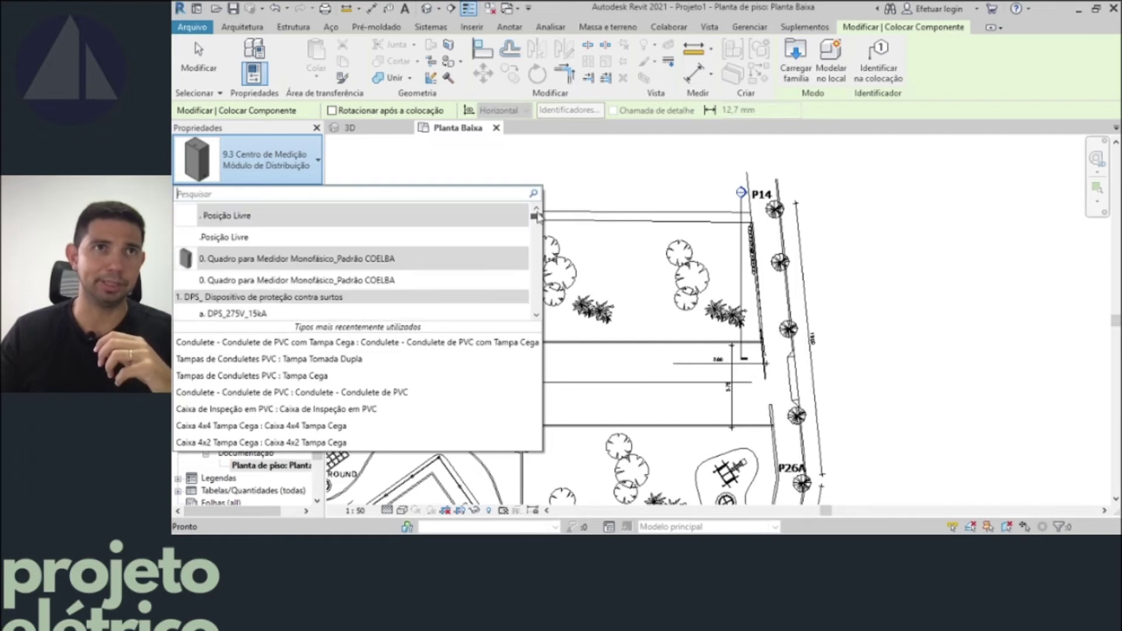
pyautogui.click(431, 27)
pyautogui.moveTo(987, 67)
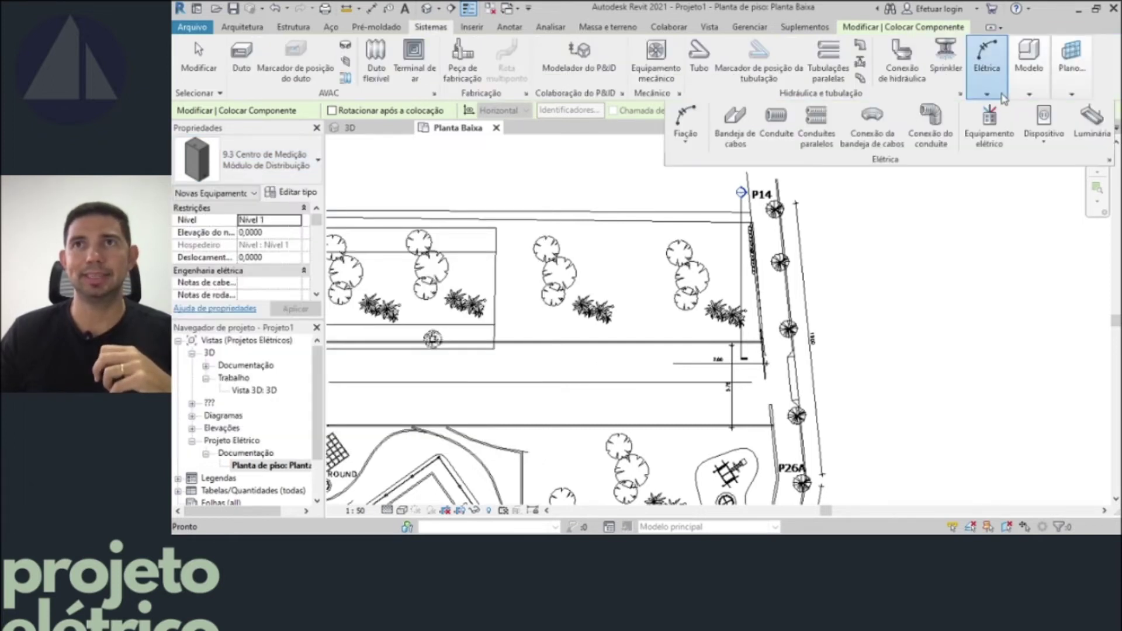
pyautogui.click(1003, 127)
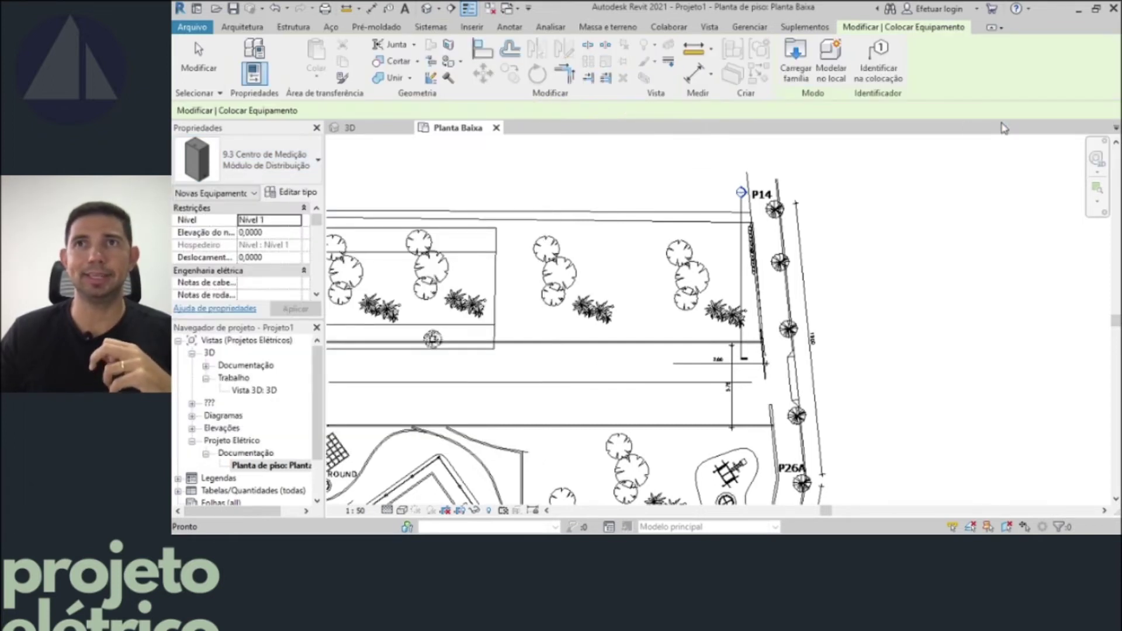
pyautogui.click(319, 162)
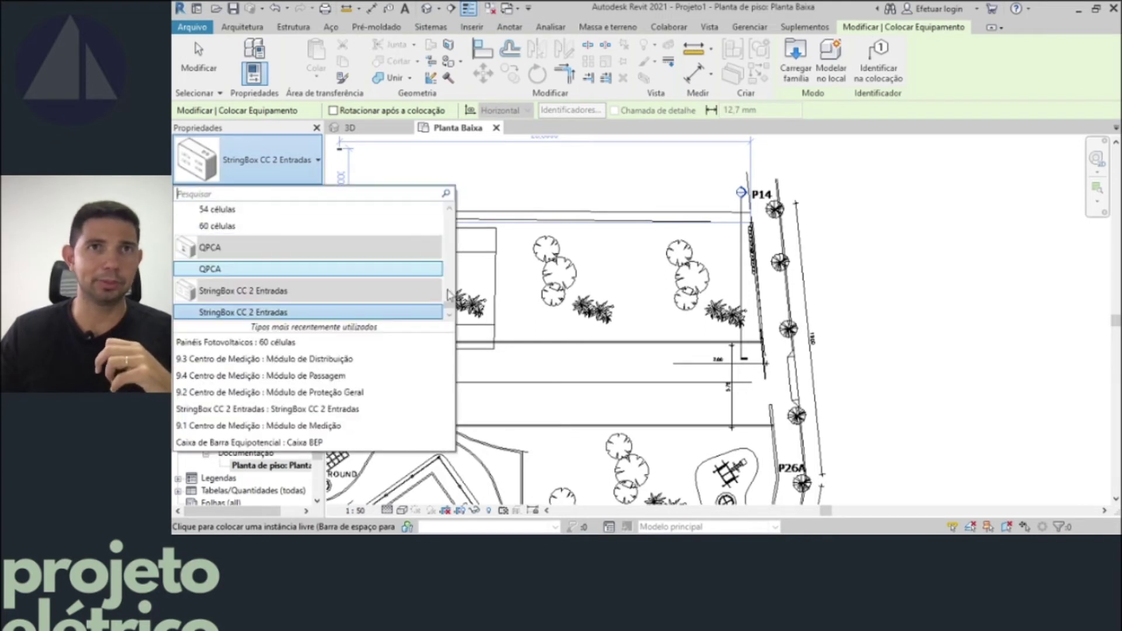
pyautogui.moveTo(451, 310); pyautogui.dragTo(456, 240)
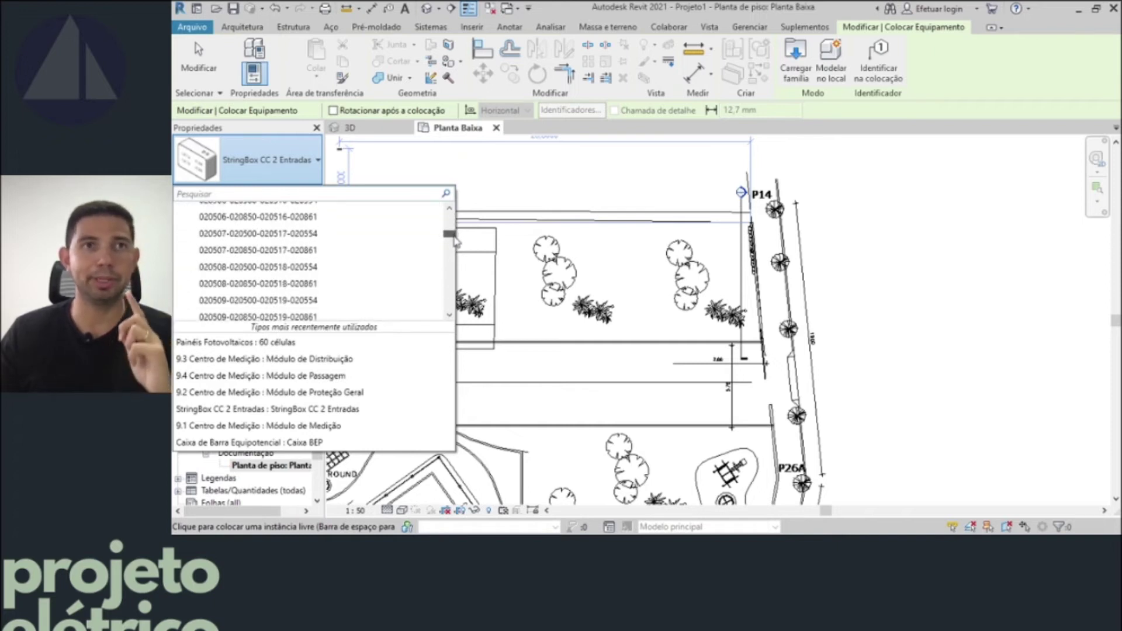
pyautogui.moveTo(456, 240)
pyautogui.mouseDown()
pyautogui.moveTo(453, 289)
pyautogui.moveTo(452, 232)
pyautogui.mouseUp()
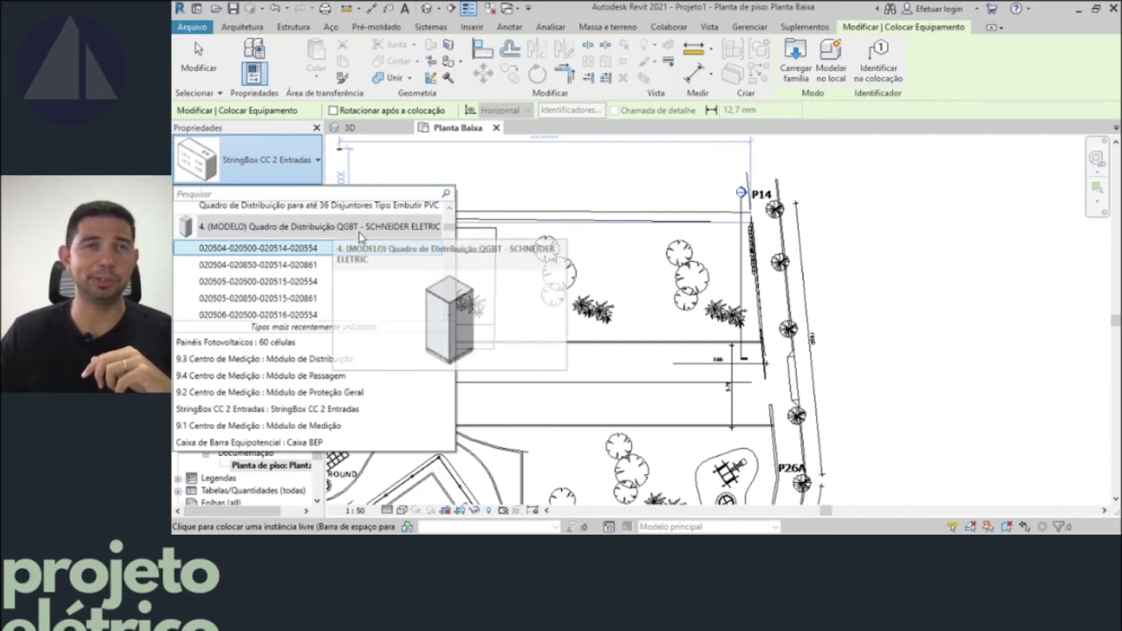
pyautogui.click(308, 248)
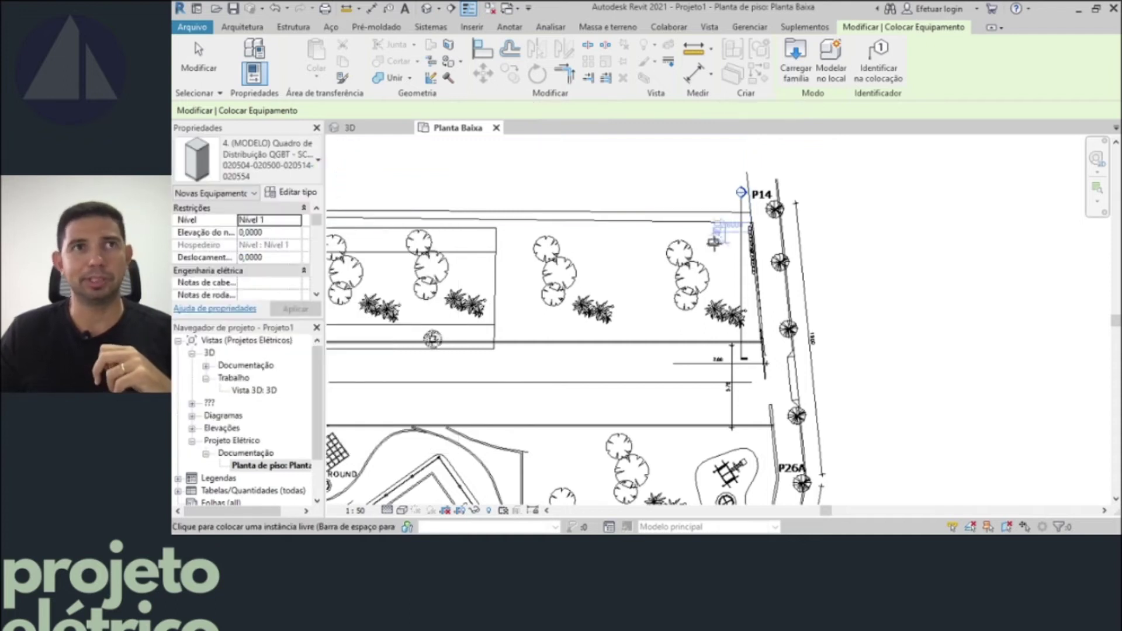
# - Zoom in near P14, place the QGBT board beside the wall, then view it in 3D
pyautogui.scroll(1, 751, 262)
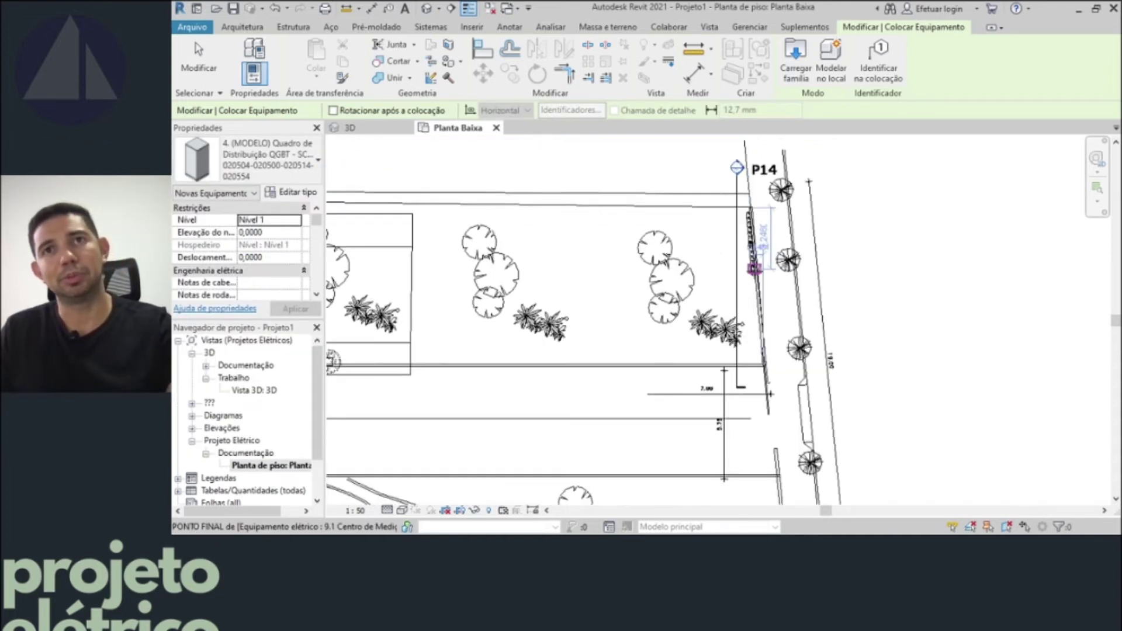
pyautogui.scroll(2, 752, 266)
pyautogui.scroll(1, 755, 272)
pyautogui.scroll(1, 756, 277)
pyautogui.scroll(1, 756, 277)
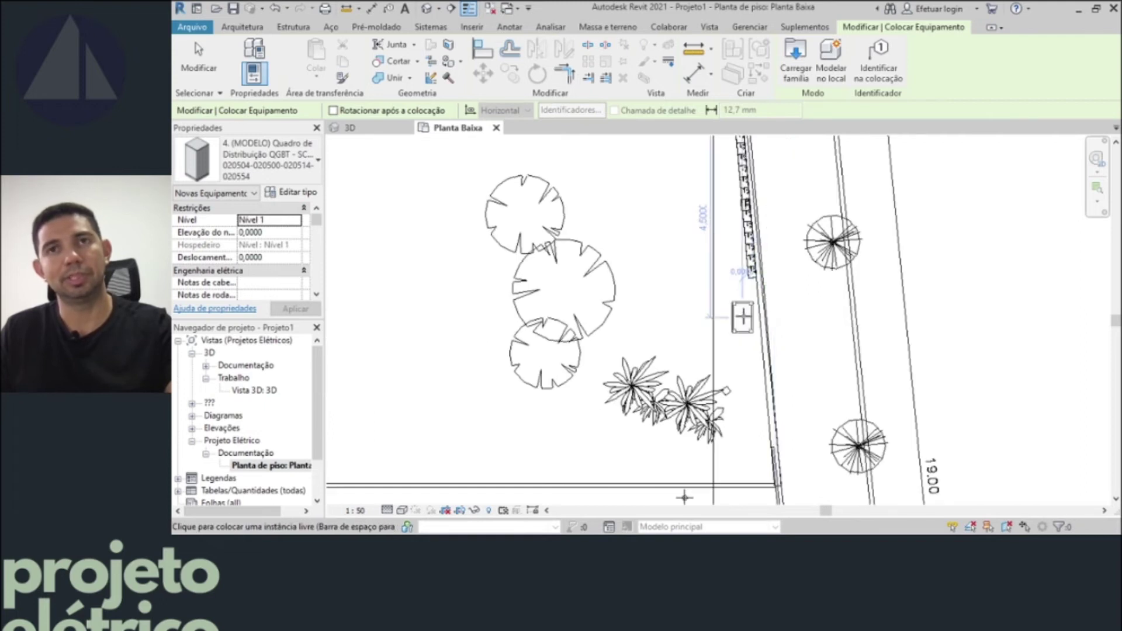
pyautogui.scroll(1, 748, 317)
pyautogui.scroll(2, 751, 316)
pyautogui.scroll(1, 750, 314)
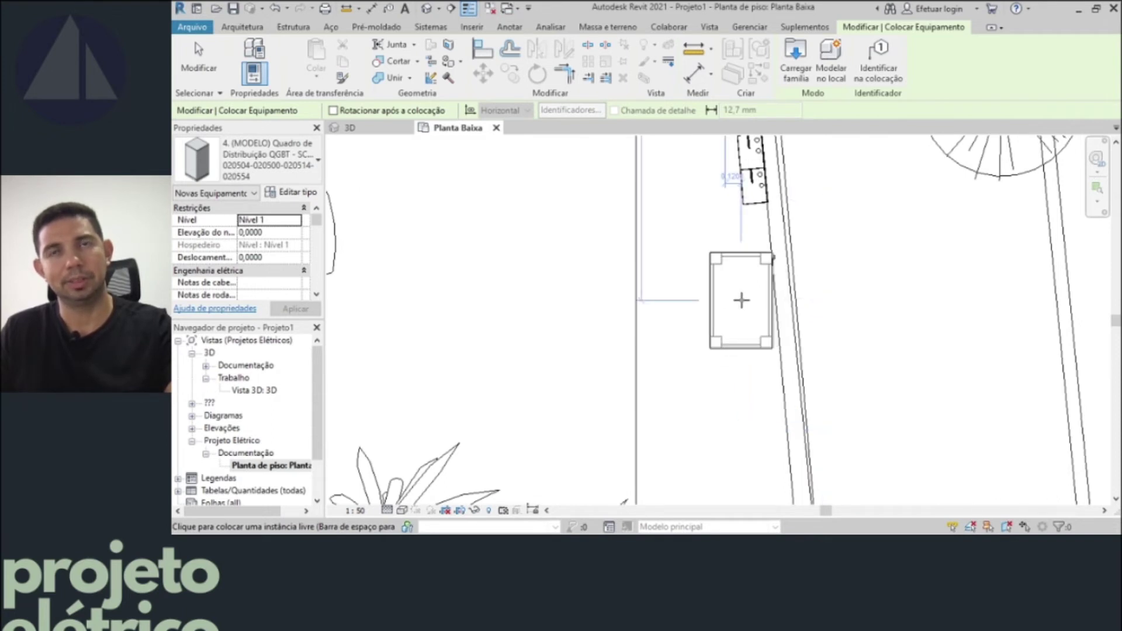
pyautogui.click(741, 300)
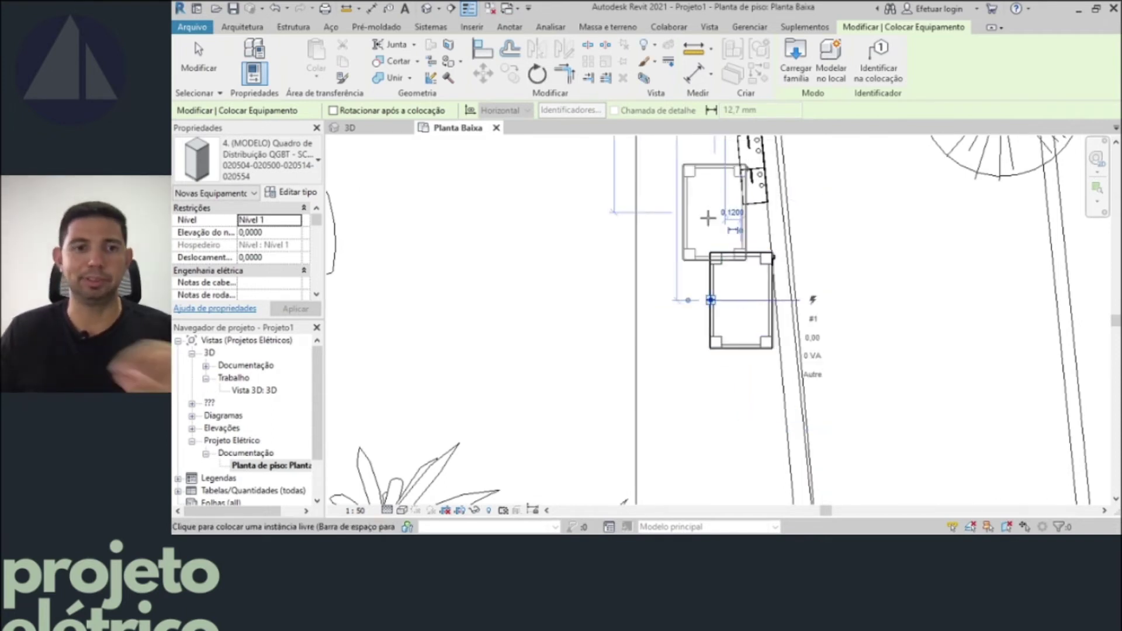
pyautogui.press('Escape')
pyautogui.press('Escape')
pyautogui.click(350, 128)
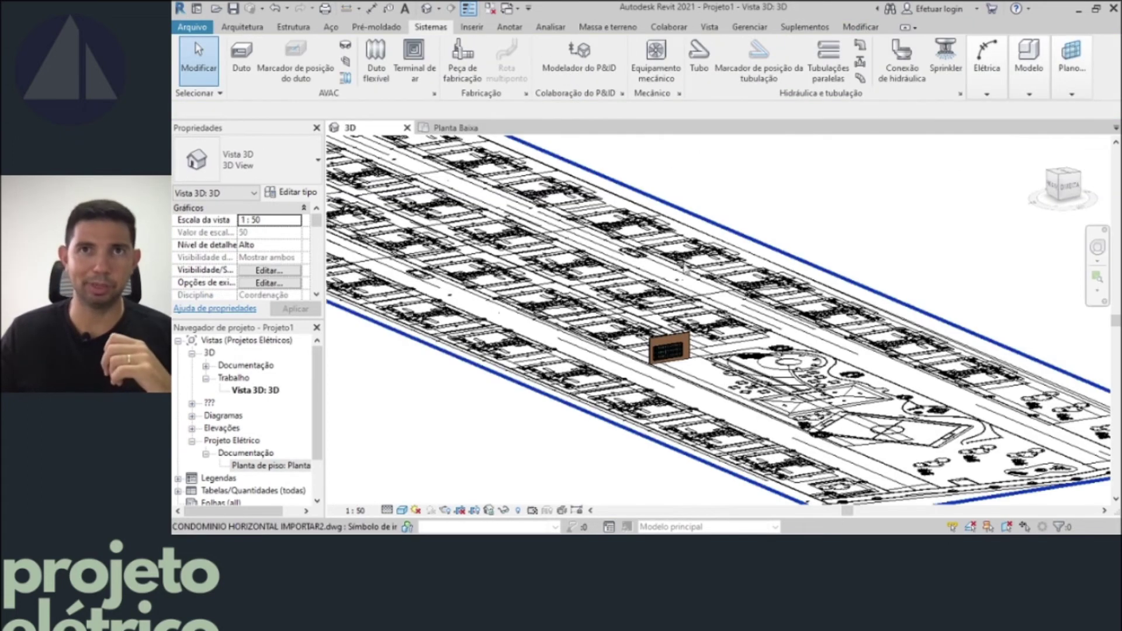
# - Orbit, zoom and pan the 3D view around the meter wall toward the playground
pyautogui.keyDown('shift'); pyautogui.moveTo(772, 380); pyautogui.dragTo(775, 381, button='middle'); pyautogui.keyUp('shift')
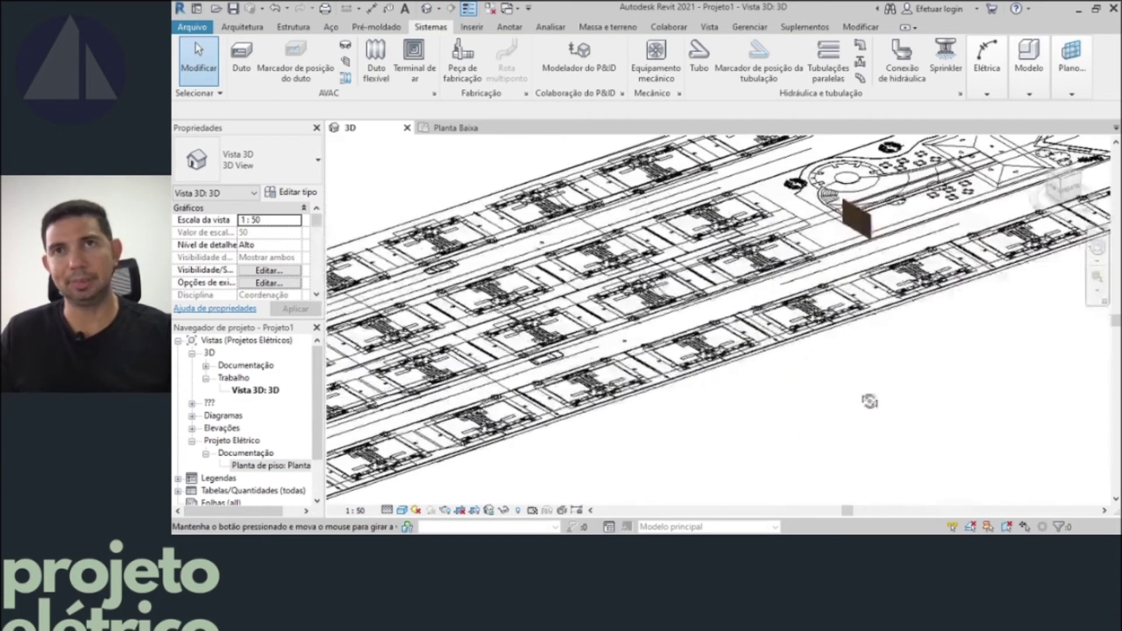
pyautogui.scroll(2, 953, 389)
pyautogui.scroll(3, 953, 389)
pyautogui.scroll(3, 952, 389)
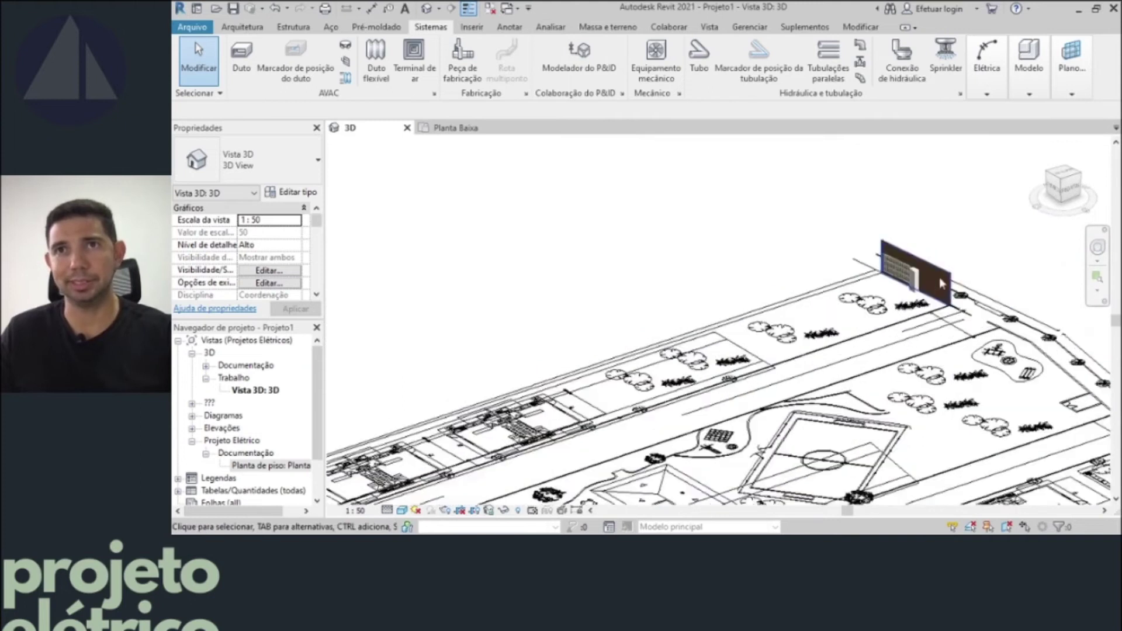
pyautogui.scroll(3, 953, 389)
pyautogui.keyDown('shift'); pyautogui.moveTo(954, 389); pyautogui.dragTo(812, 333, button='middle'); pyautogui.keyUp('shift')
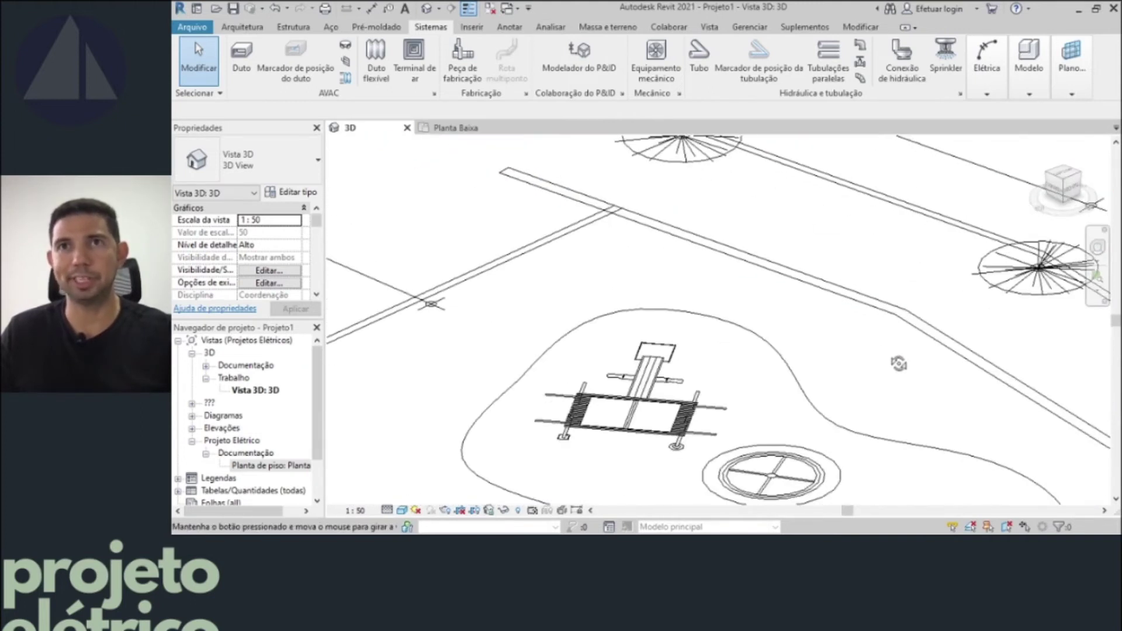
pyautogui.scroll(-3, 626, 313)
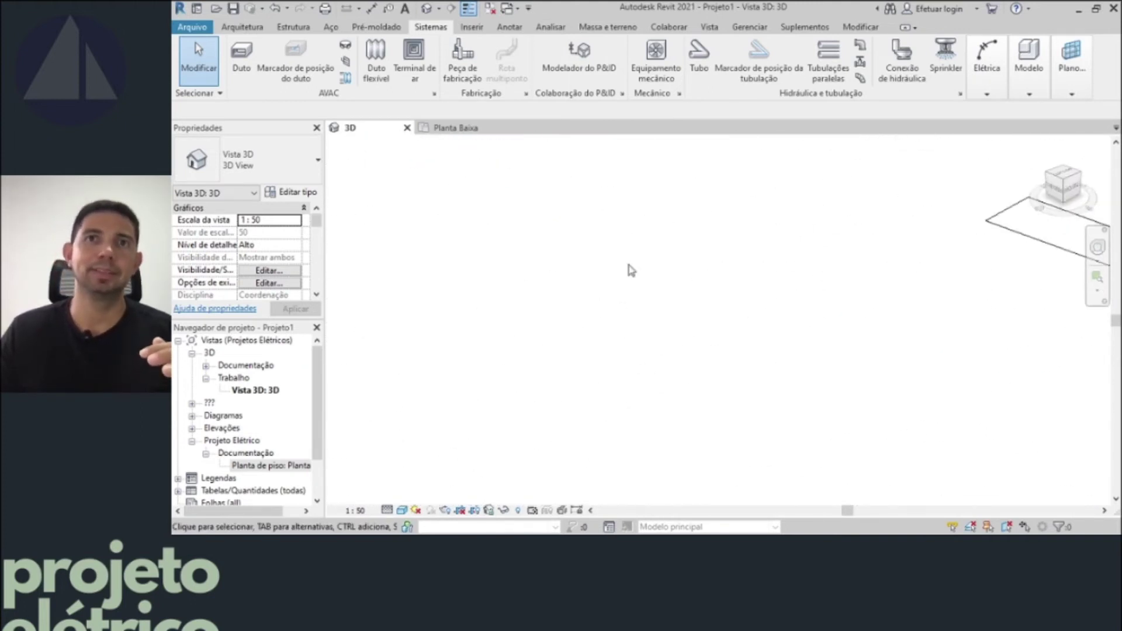
pyautogui.scroll(-2, 541, 245)
pyautogui.scroll(5, 649, 327)
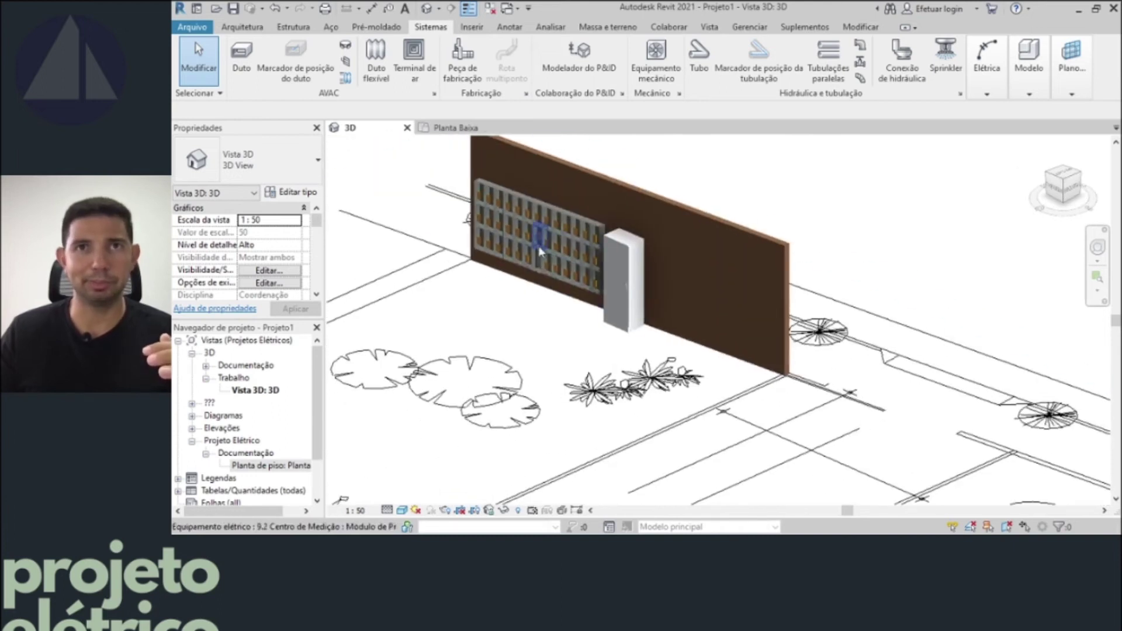
pyautogui.scroll(1, 658, 334)
pyautogui.scroll(-1, 658, 335)
pyautogui.scroll(-2, 673, 345)
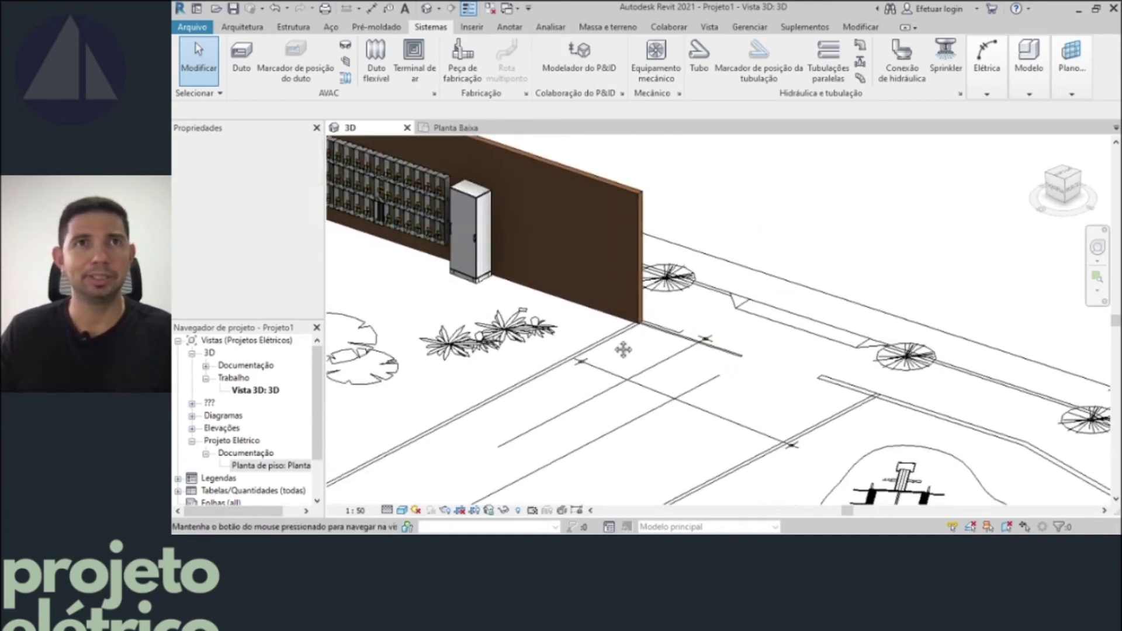
pyautogui.scroll(3, 707, 370)
pyautogui.scroll(-2, 706, 370)
pyautogui.moveTo(706, 371)
pyautogui.mouseDown(button='middle')
pyautogui.moveTo(493, 318)
pyautogui.moveTo(554, 385)
pyautogui.mouseUp(button='middle')
pyautogui.scroll(3, 493, 318)
pyautogui.scroll(-2, 554, 386)
pyautogui.scroll(2, 554, 385)
# - Inspect the selected QGBT board frontally against the wall, then return to Planta Baixa
pyautogui.click(875, 342)
pyautogui.moveTo(875, 342)
pyautogui.keyDown('shift'); pyautogui.mouseDown(button='middle')
pyautogui.moveTo(750, 388)
pyautogui.moveTo(917, 276)
pyautogui.mouseUp(button='middle'); pyautogui.keyUp('shift')
pyautogui.press('Escape')
pyautogui.scroll(2, 918, 276)
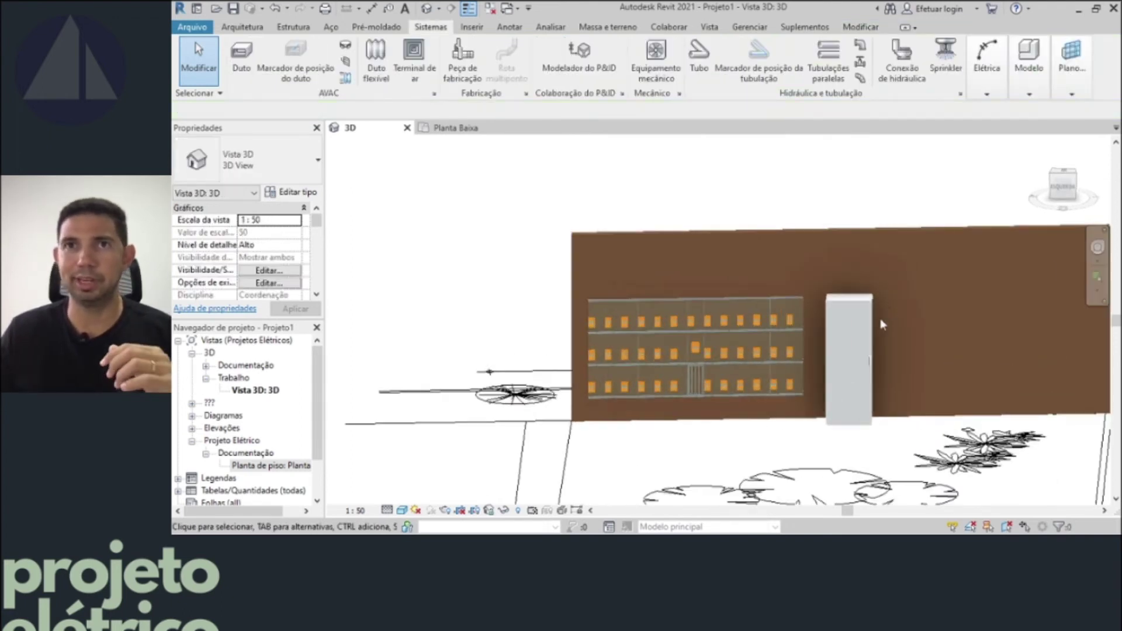
pyautogui.scroll(3, 889, 314)
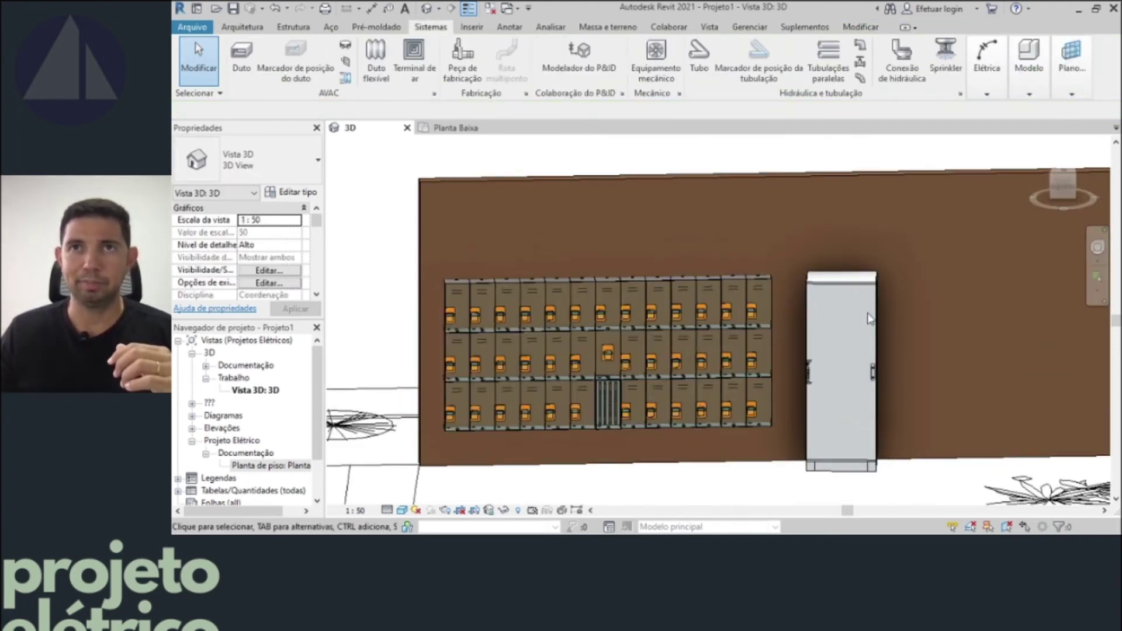
pyautogui.click(435, 131)
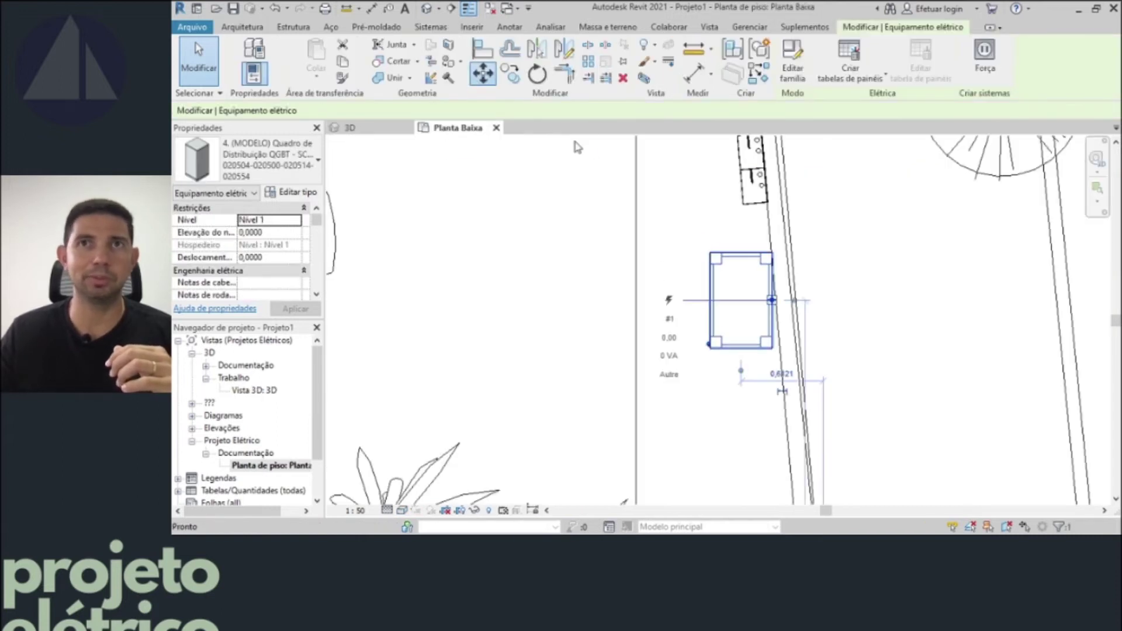
# - Move the QGBT board down and rotate it to match the angled wall
pyautogui.click(483, 73)
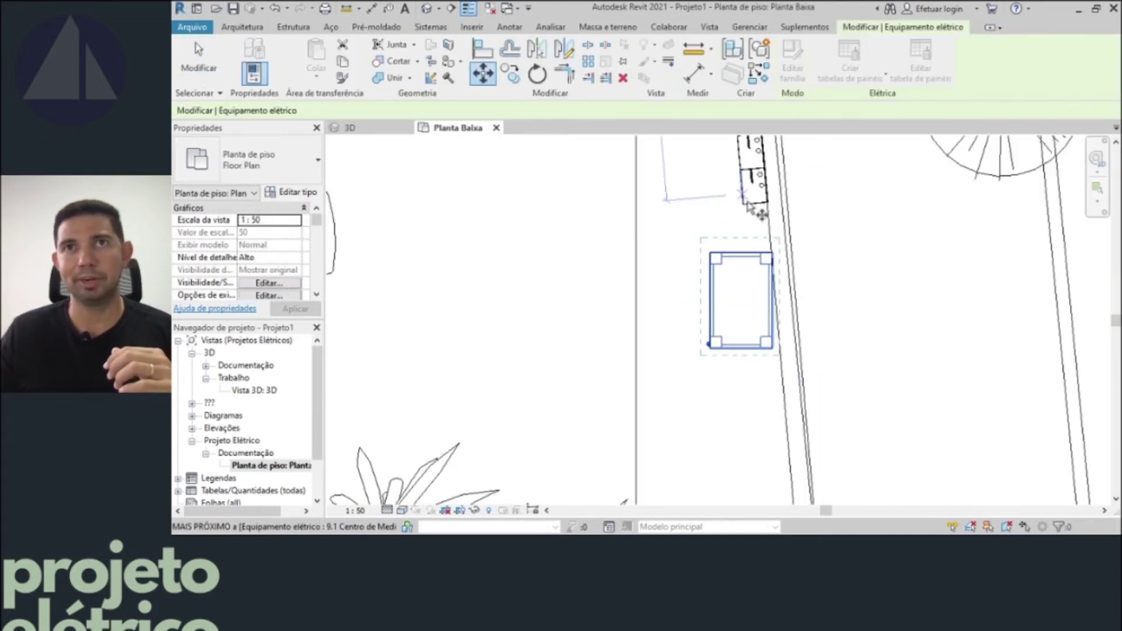
pyautogui.click(772, 254)
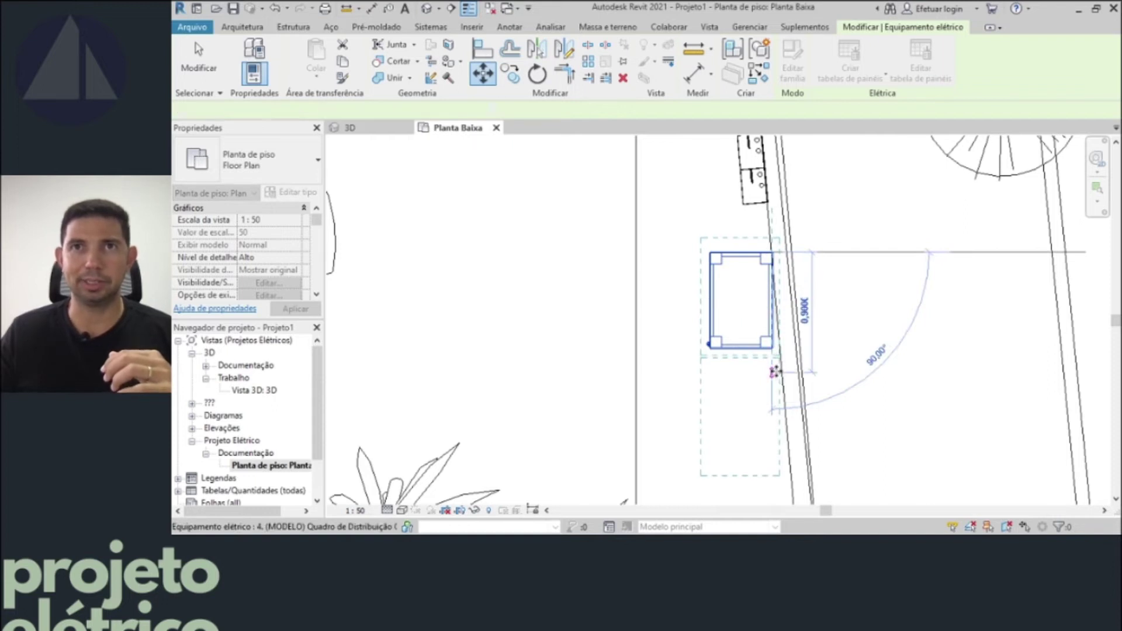
pyautogui.click(775, 374)
pyautogui.moveTo(793, 317); pyautogui.dragTo(750, 164, button='middle')
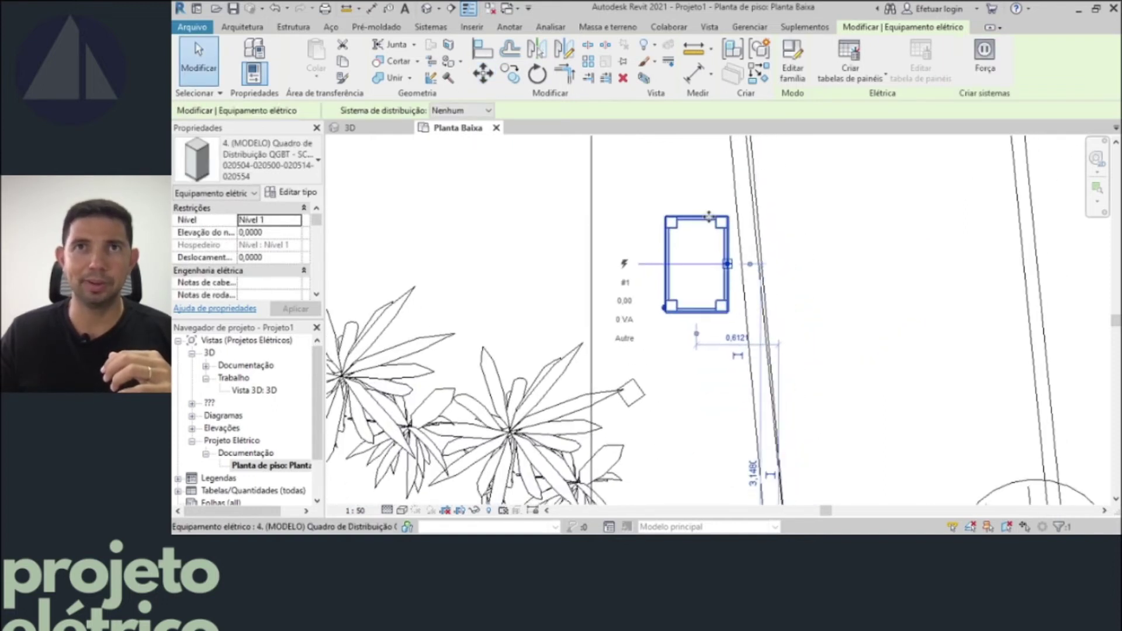
pyautogui.click(537, 75)
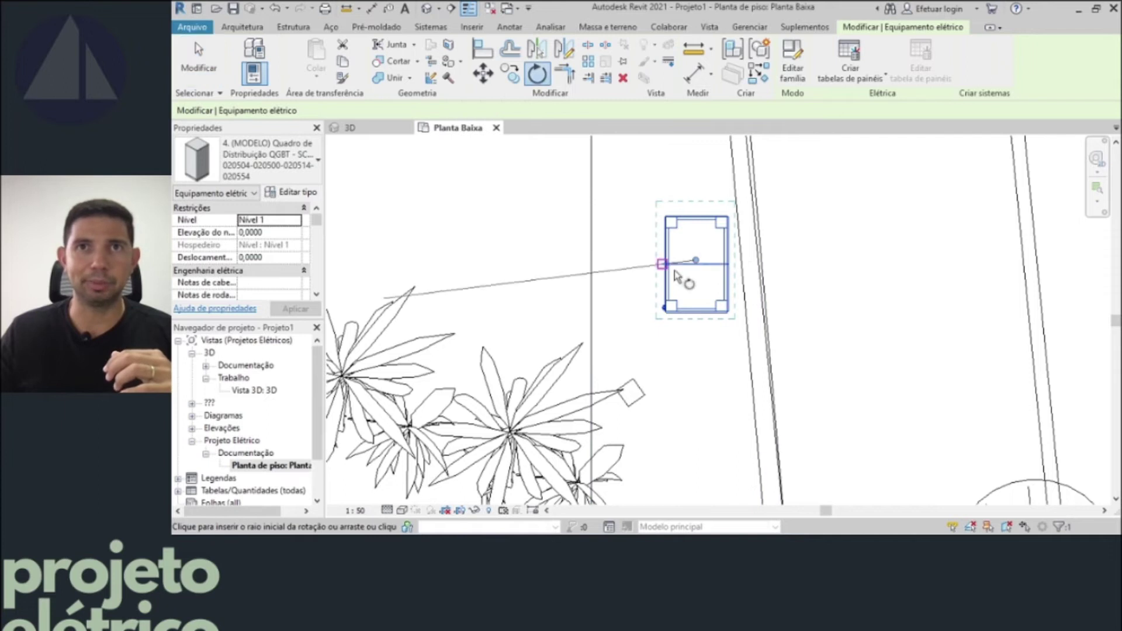
pyautogui.click(507, 259)
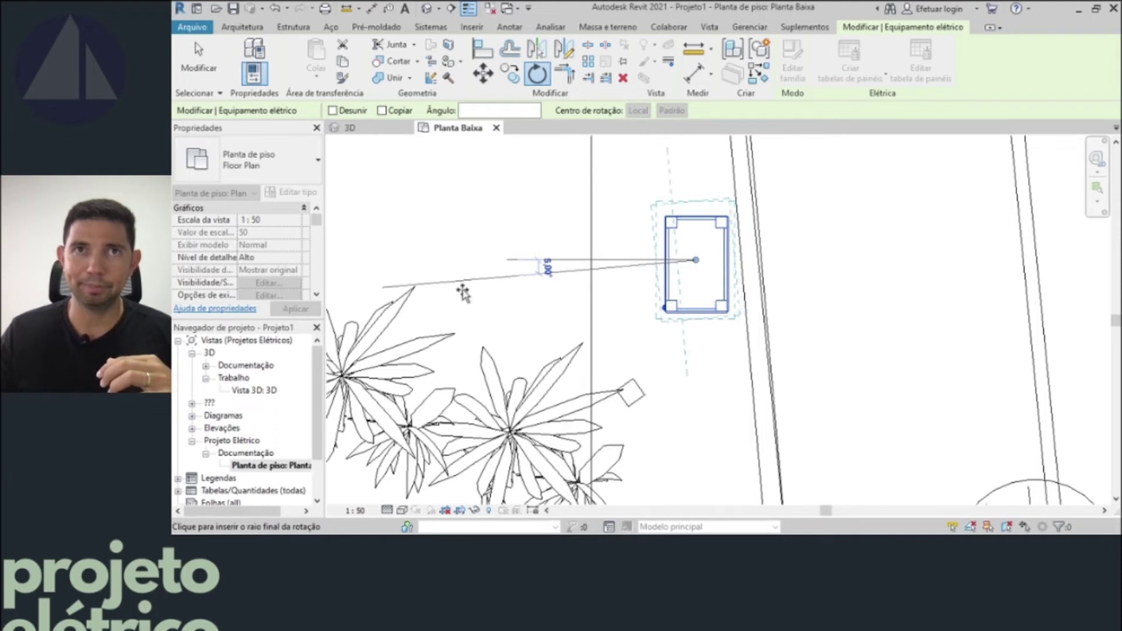
pyautogui.click(414, 288)
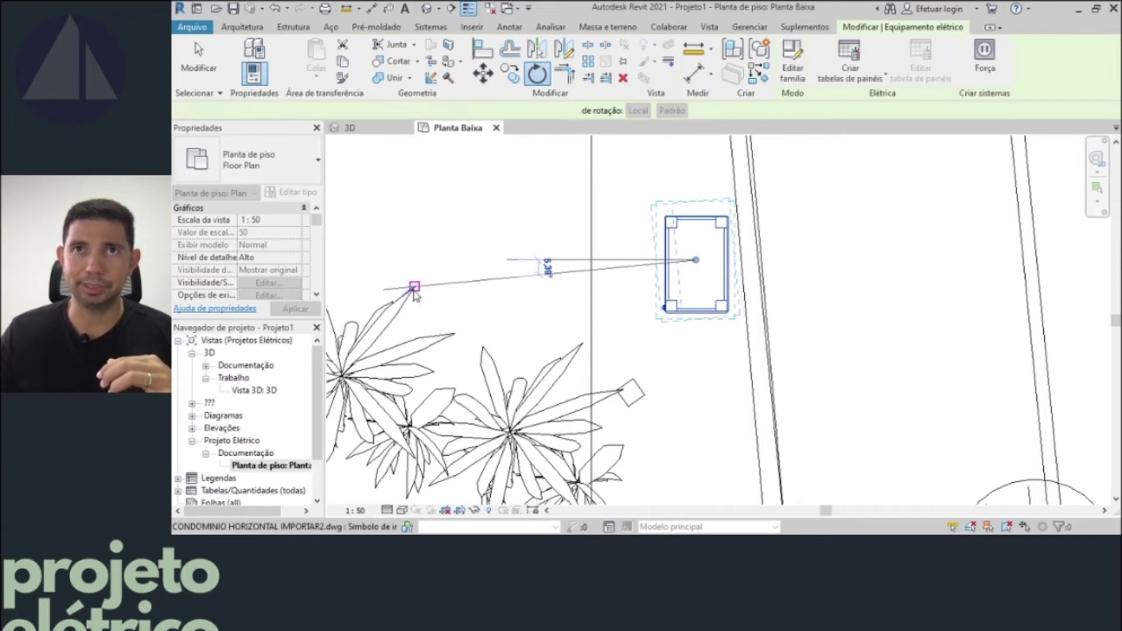
# - Slide the rotated board flush against the wall and check it in 3D
pyautogui.click(483, 75)
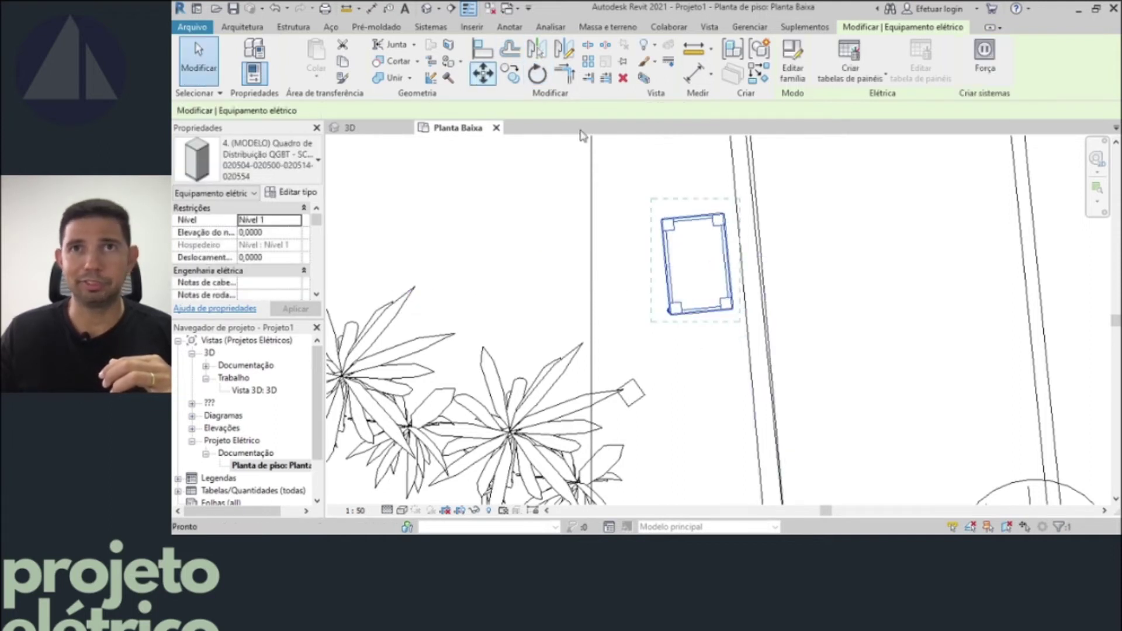
pyautogui.click(726, 240)
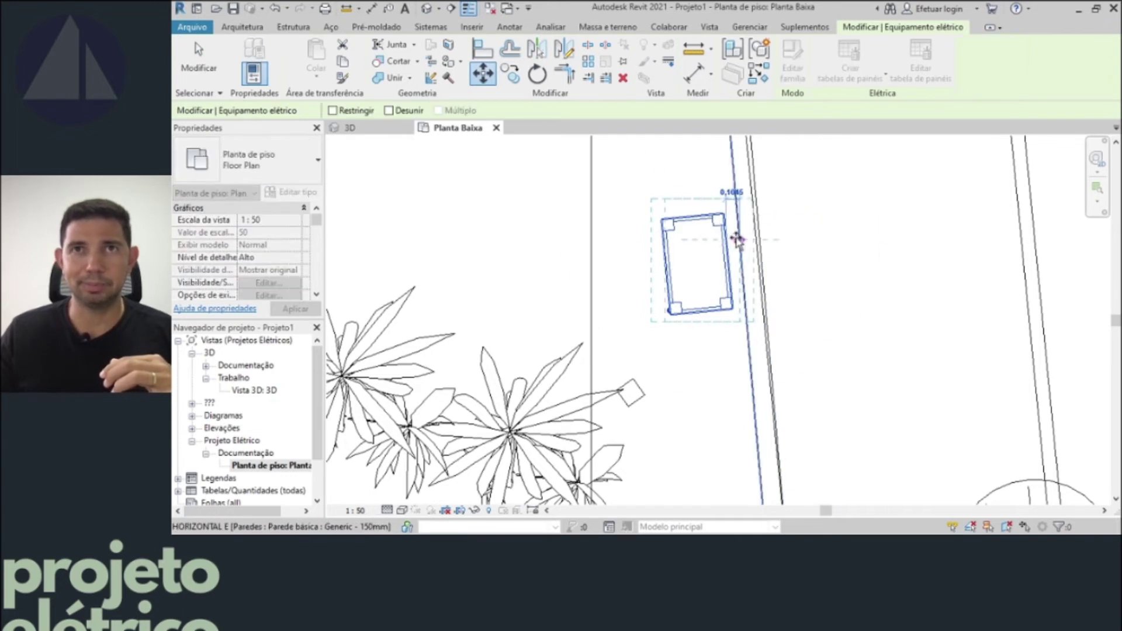
pyautogui.click(738, 240)
pyautogui.press('Escape')
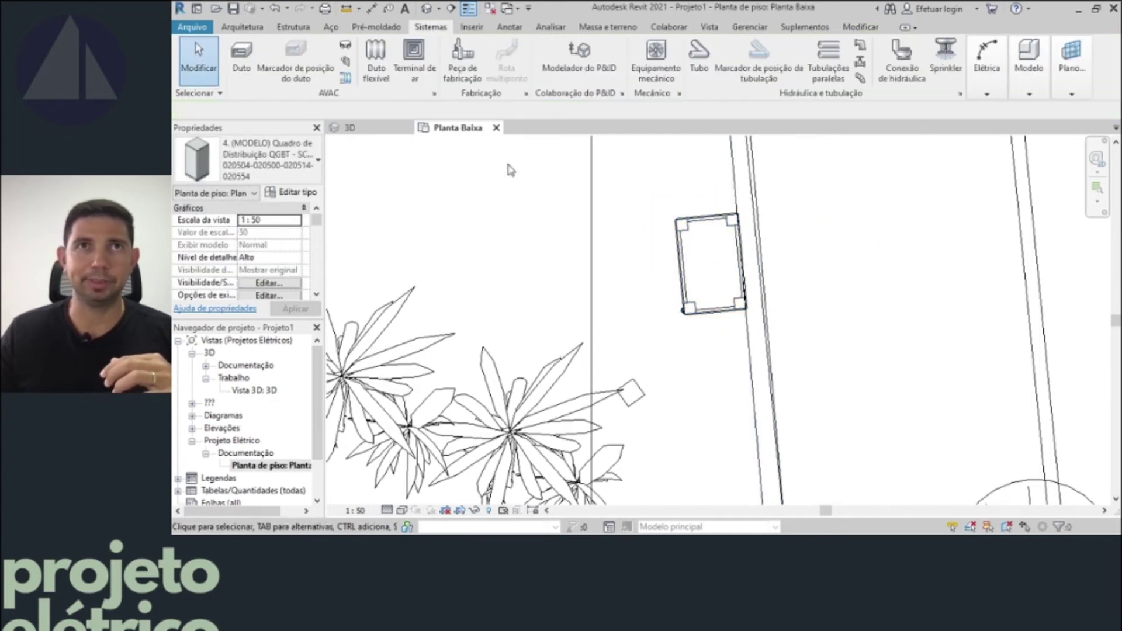
pyautogui.click(349, 128)
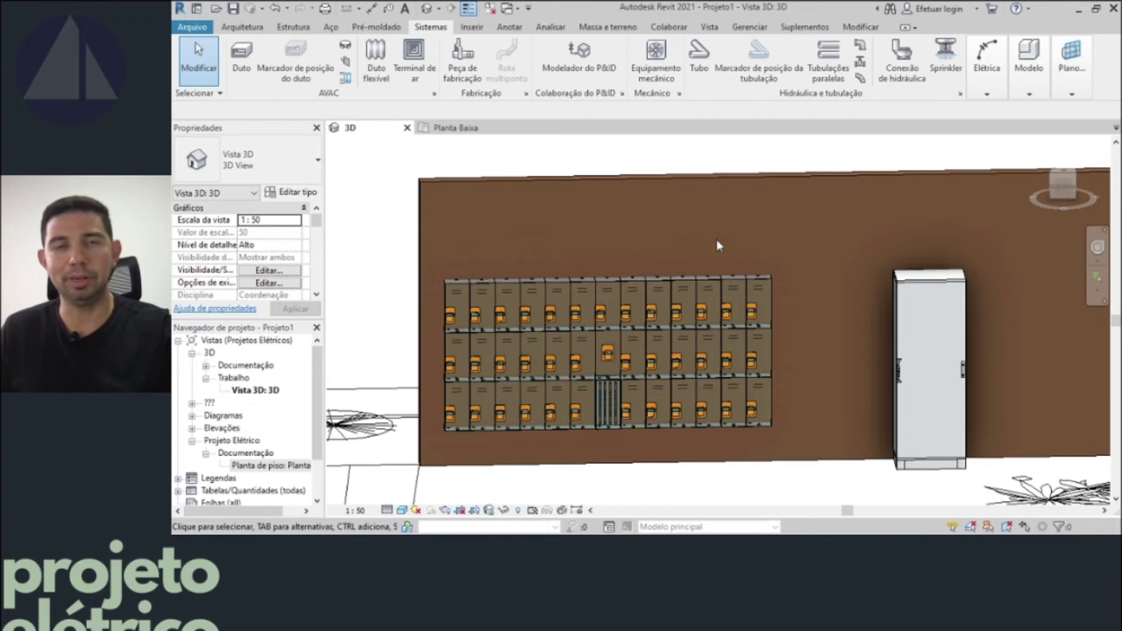
# - Return to Planta Baixa and select, then deselect, the QGBT panel against the wall
pyautogui.scroll(3, 932, 258)
pyautogui.scroll(3, 953, 262)
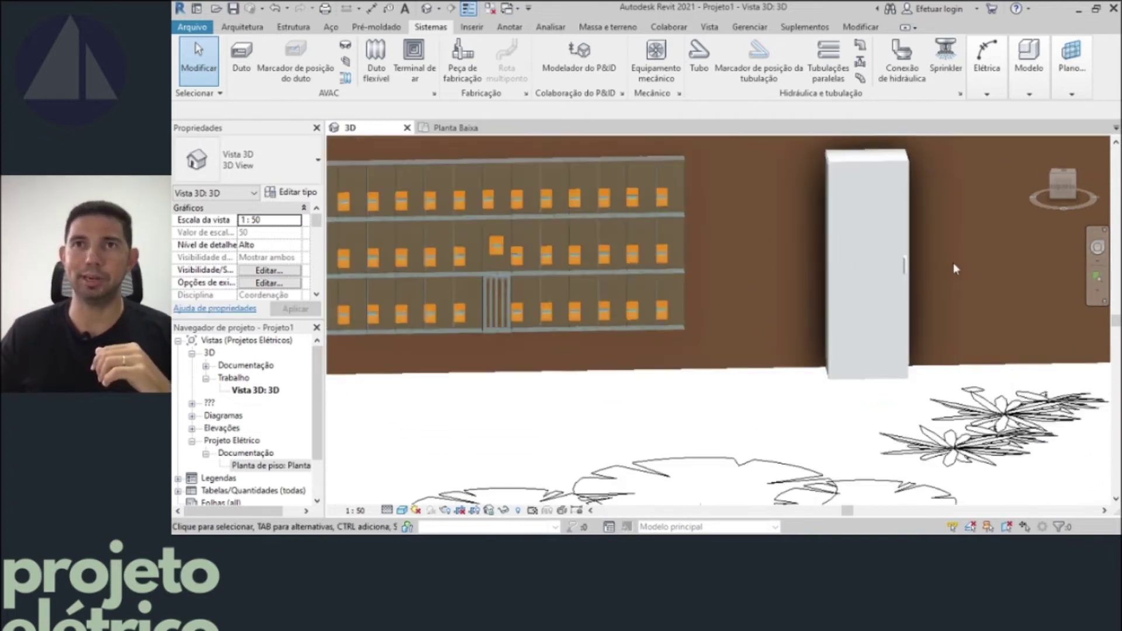
pyautogui.scroll(-2, 953, 264)
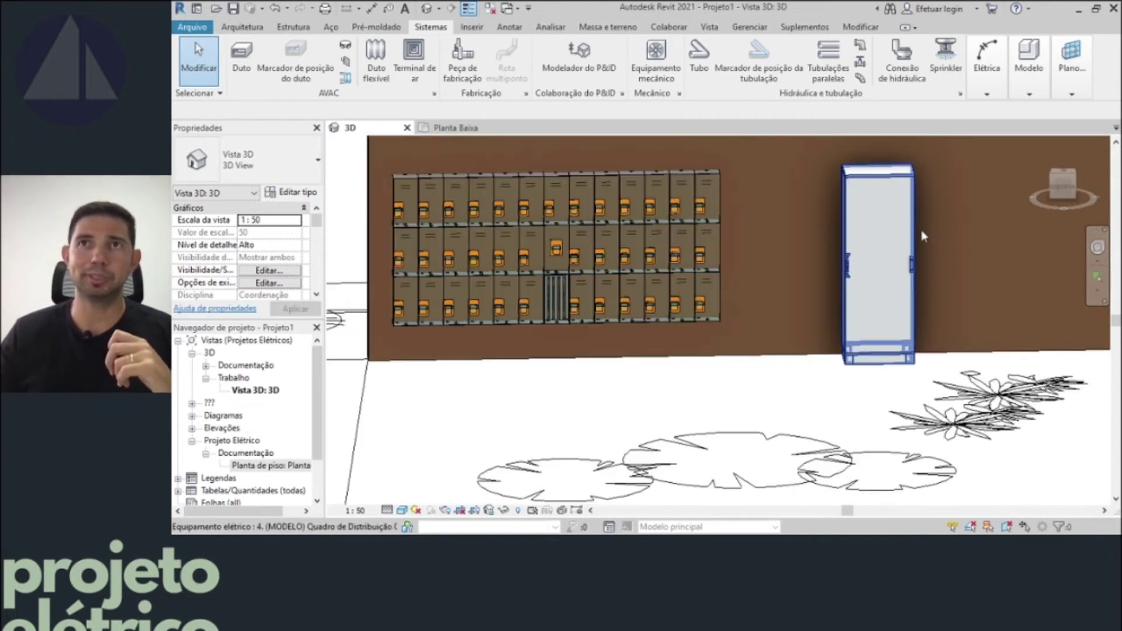
pyautogui.click(471, 127)
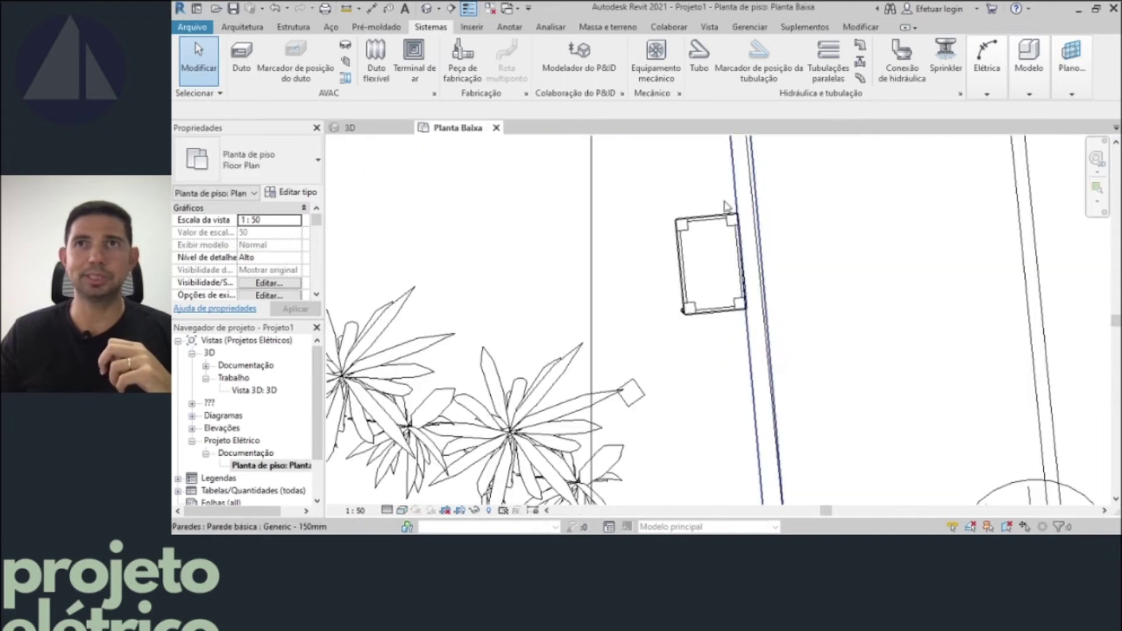
pyautogui.click(710, 249)
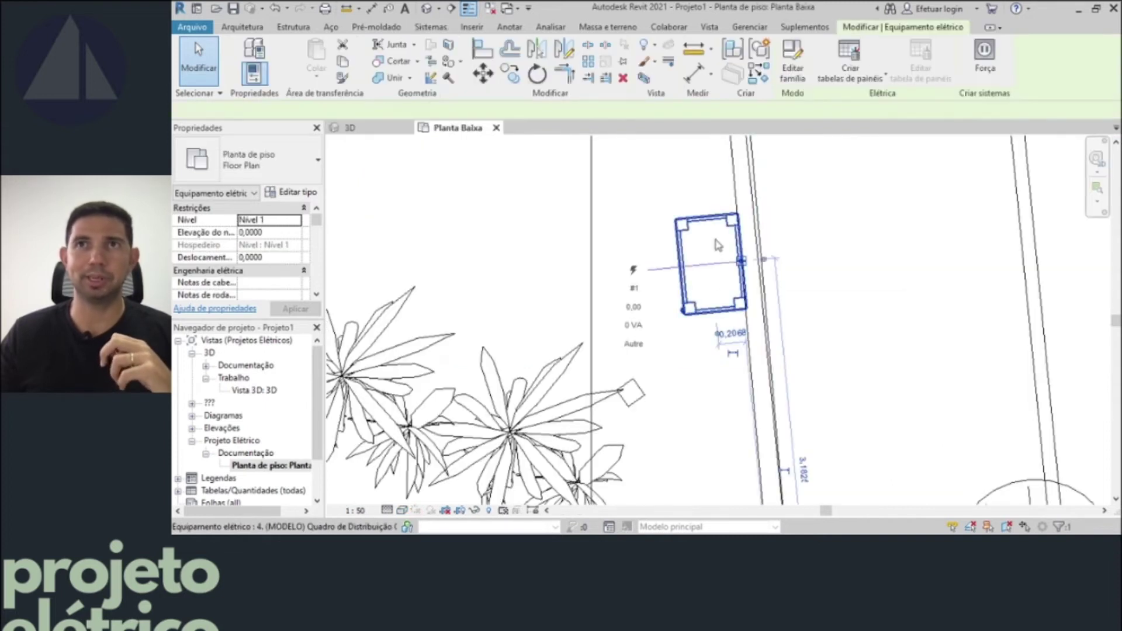
pyautogui.click(542, 223)
pyautogui.scroll(1, 701, 274)
pyautogui.scroll(-4, 722, 281)
pyautogui.scroll(-2, 727, 289)
pyautogui.scroll(-2, 728, 290)
pyautogui.scroll(-2, 748, 269)
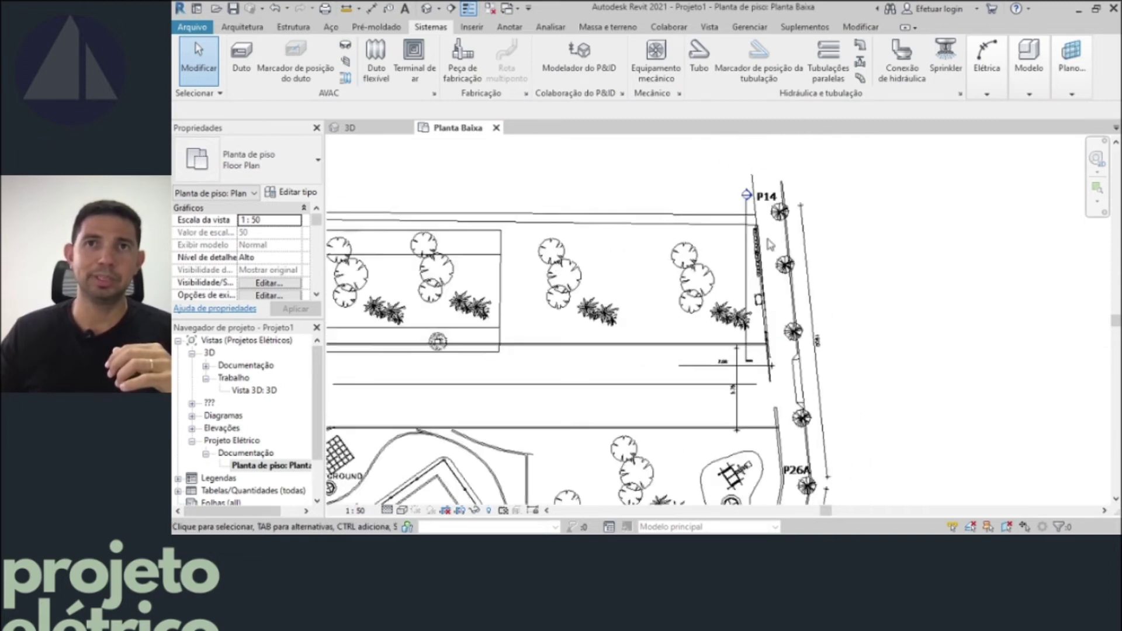
pyautogui.scroll(-5, 771, 243)
pyautogui.scroll(1, 730, 257)
pyautogui.scroll(2, 690, 268)
pyautogui.scroll(2, 649, 280)
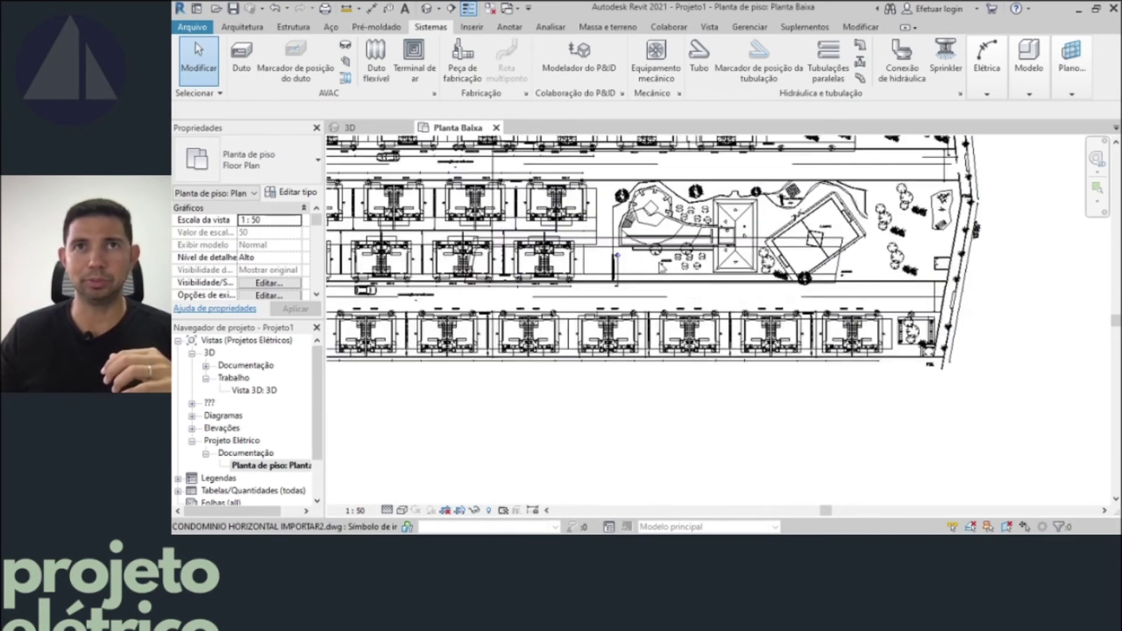
pyautogui.scroll(2, 617, 289)
pyautogui.scroll(-2, 719, 322)
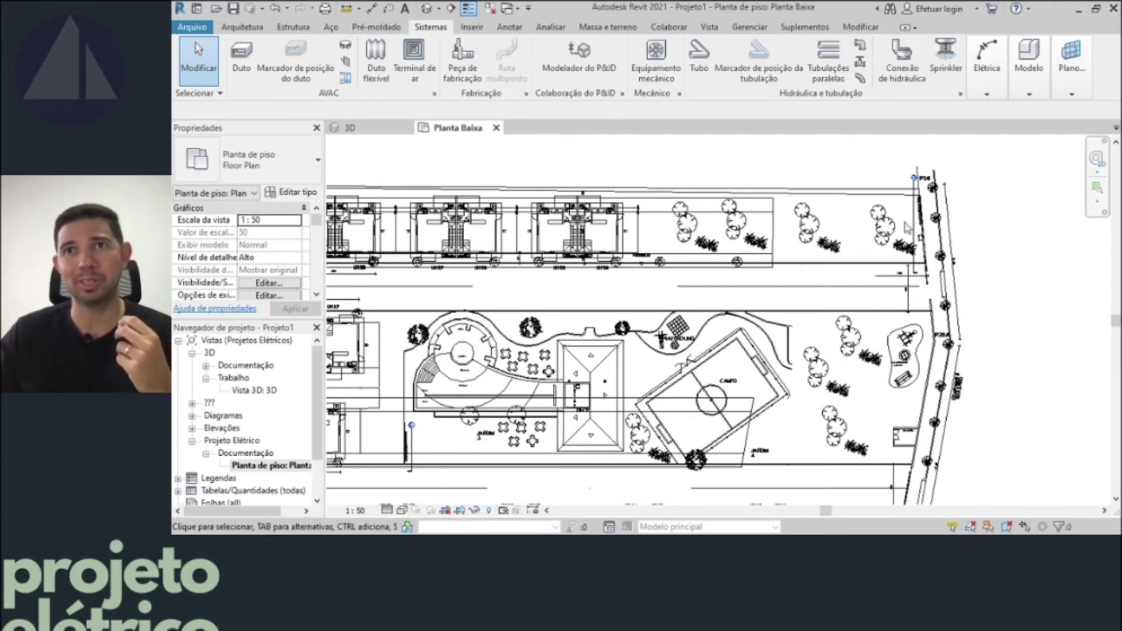
pyautogui.scroll(2, 916, 219)
pyautogui.scroll(2, 916, 219)
pyautogui.scroll(2, 916, 220)
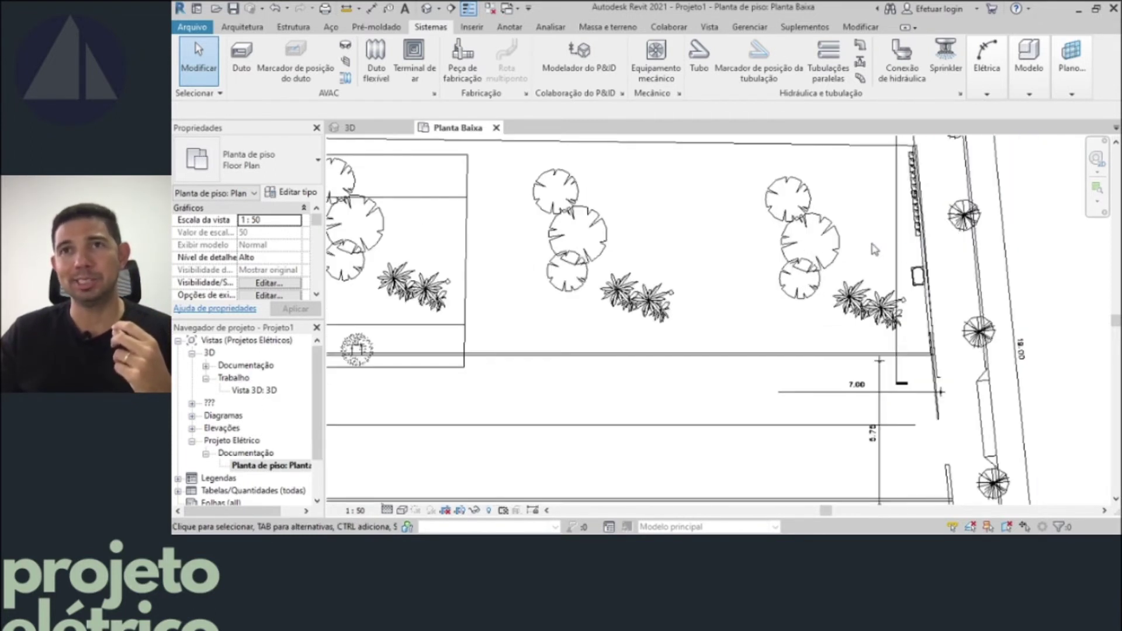
pyautogui.scroll(1, 875, 250)
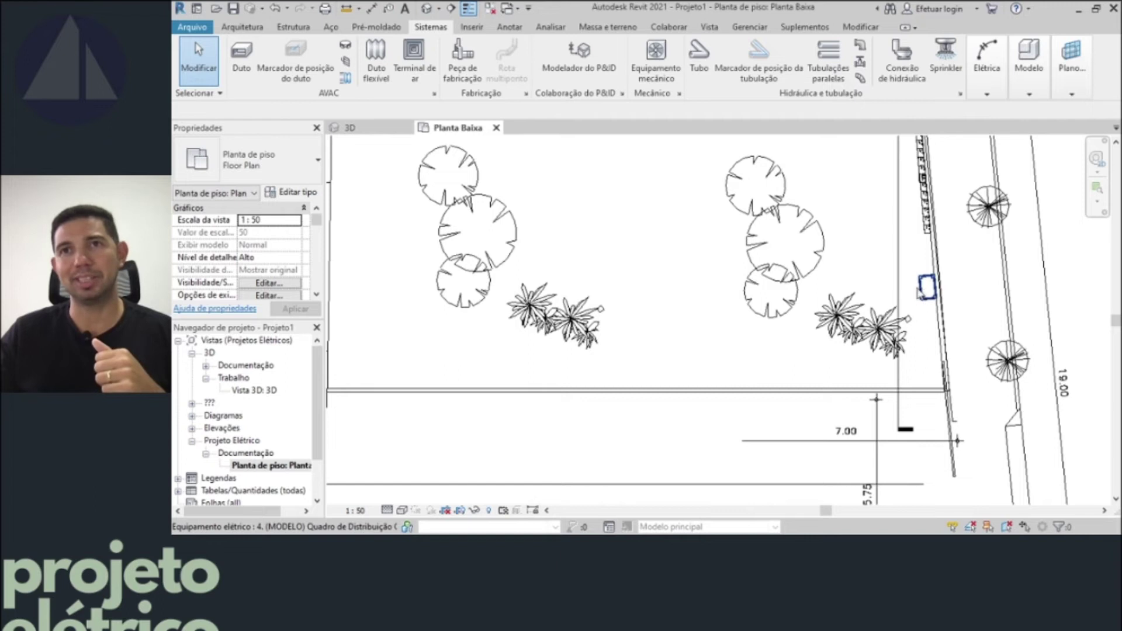
pyautogui.scroll(2, 919, 292)
pyautogui.moveTo(919, 292); pyautogui.dragTo(906, 376, button='middle')
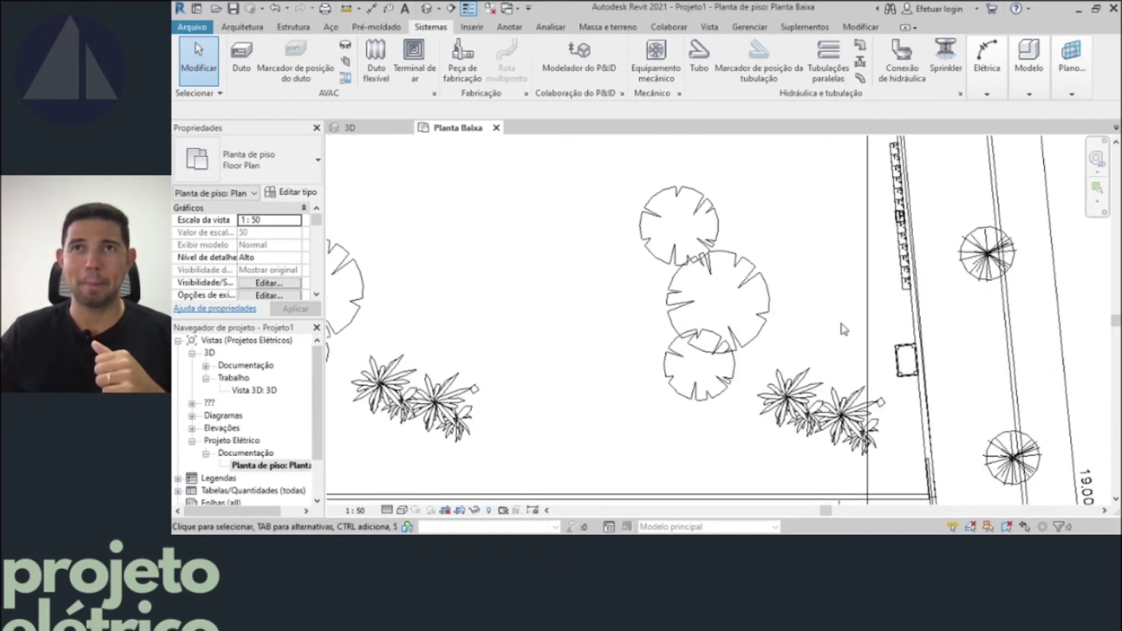
pyautogui.scroll(-2, 909, 228)
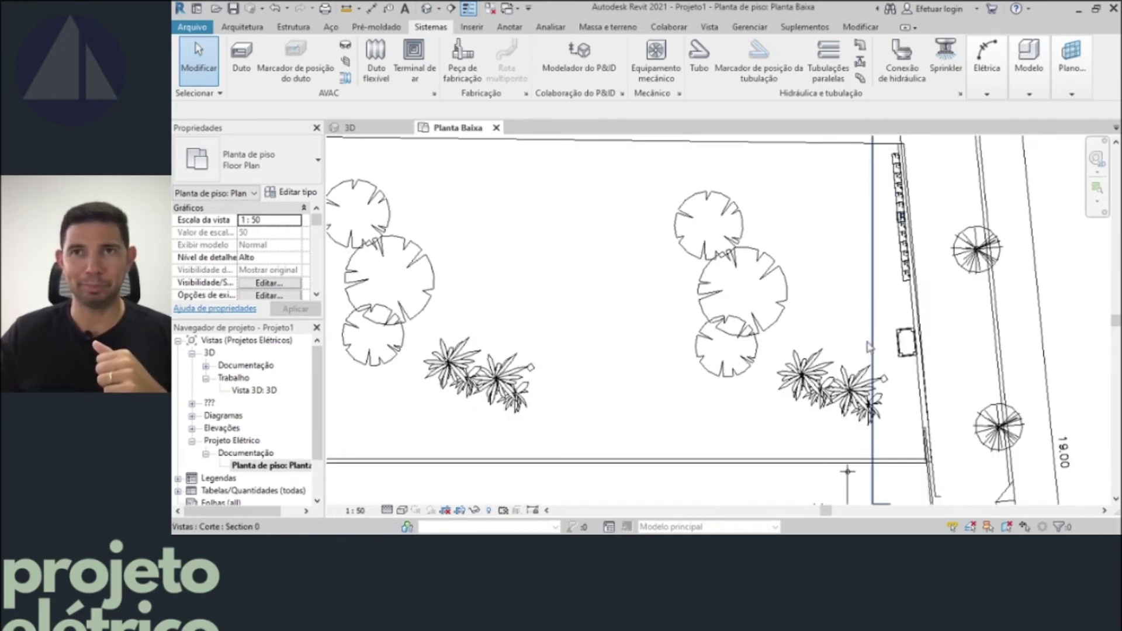
pyautogui.scroll(2, 844, 490)
pyautogui.scroll(-3, 844, 489)
pyautogui.scroll(-3, 845, 490)
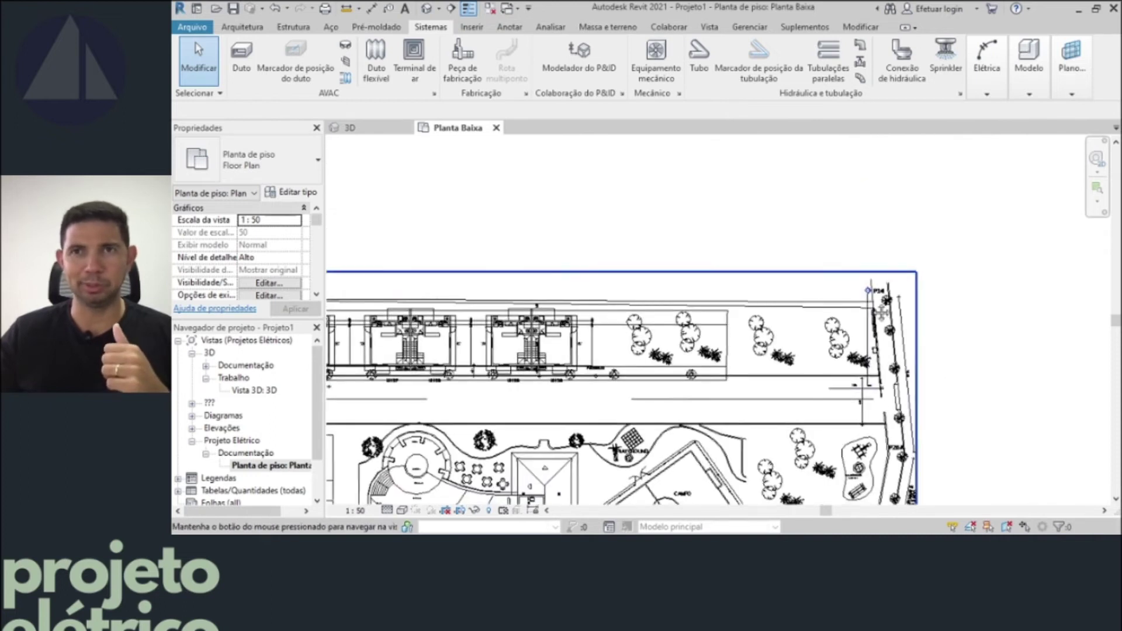
pyautogui.moveTo(845, 490); pyautogui.dragTo(845, 351, button='middle')
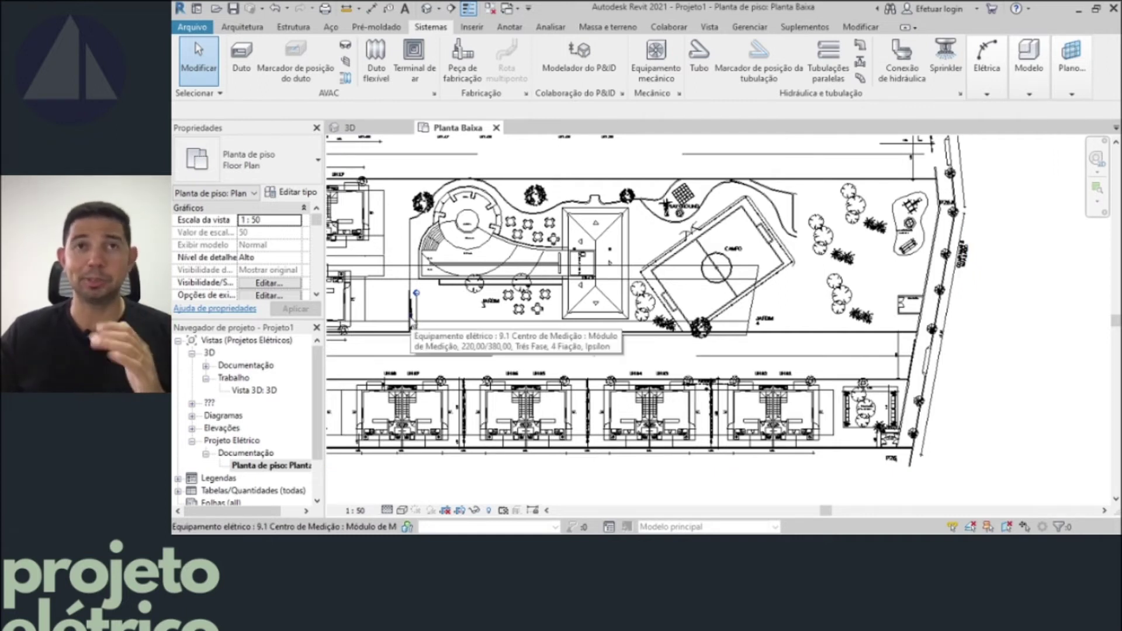
pyautogui.moveTo(580, 362); pyautogui.dragTo(612, 369, button='middle')
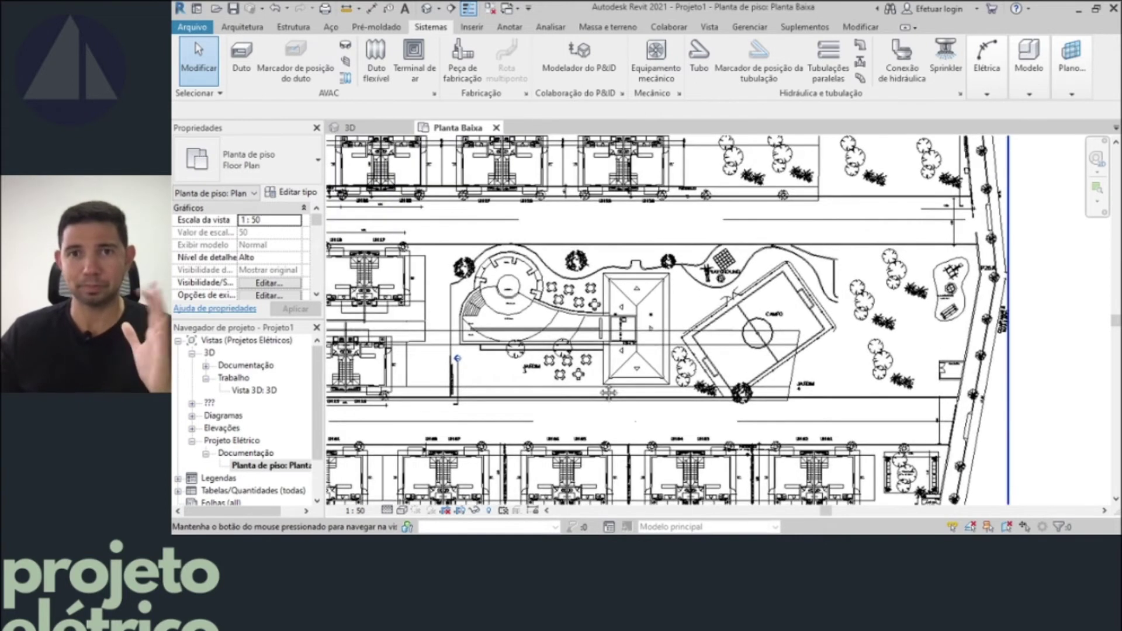
pyautogui.moveTo(627, 359); pyautogui.dragTo(631, 419, button='middle')
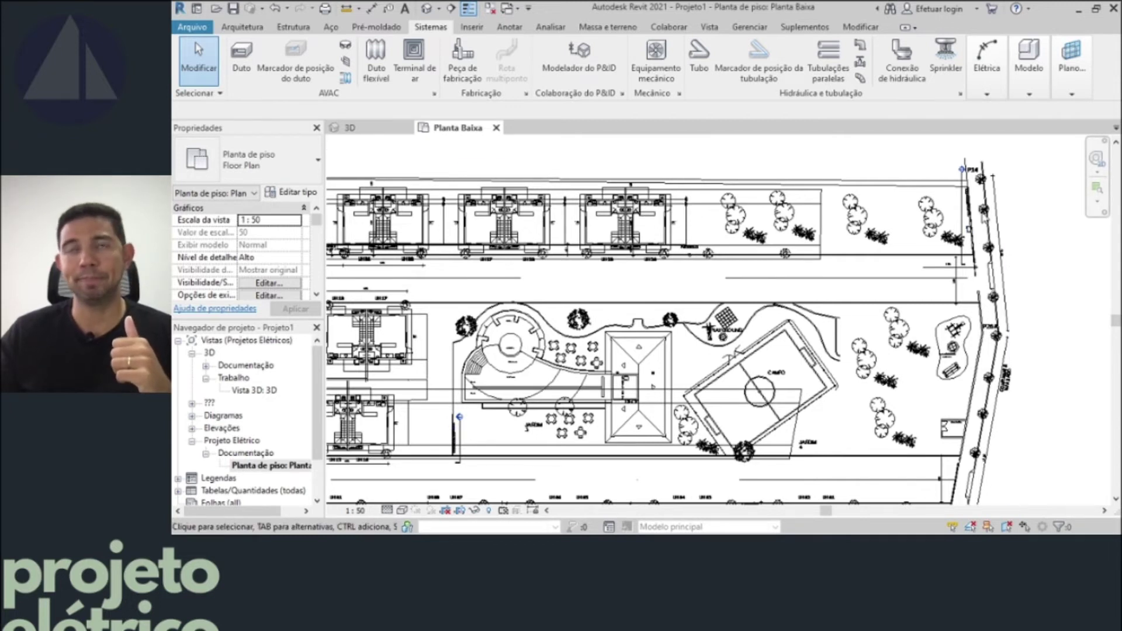
pyautogui.press('Escape')
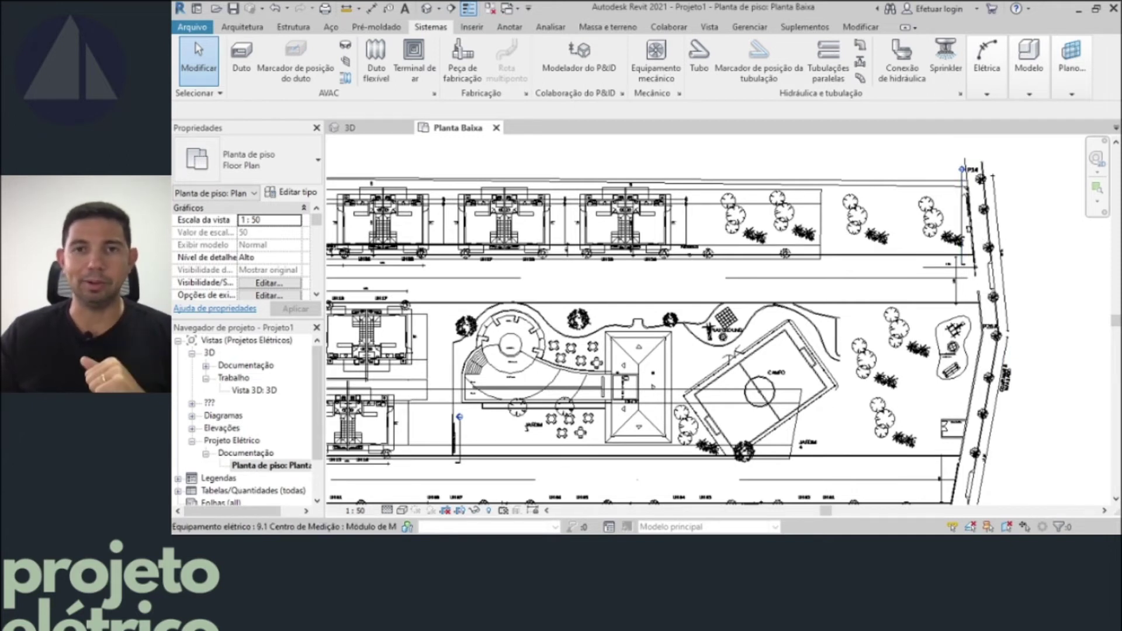
# - In 3D, set the QGBT main distribution cabinet's panel name to CPG
pyautogui.click(382, 130)
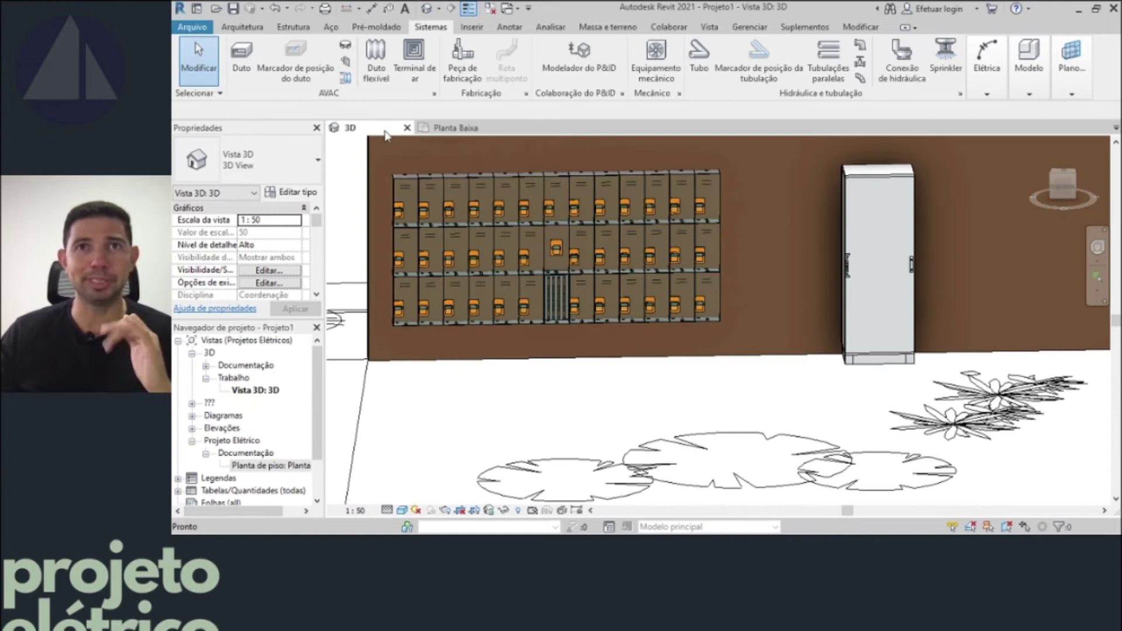
pyautogui.click(898, 192)
pyautogui.moveTo(319, 224); pyautogui.dragTo(318, 257)
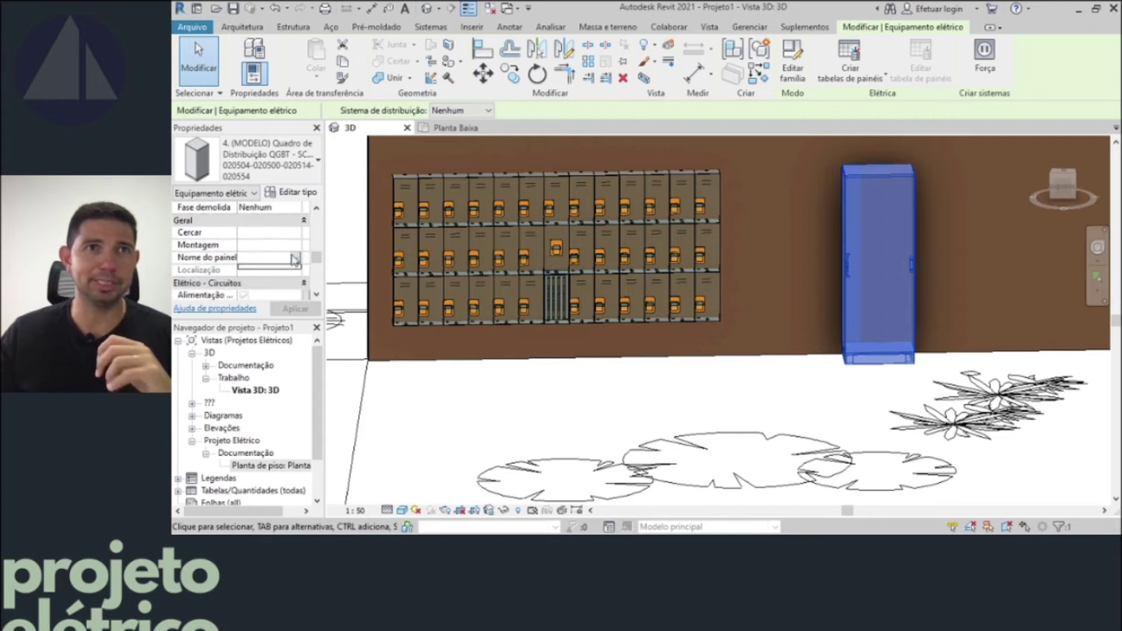
pyautogui.write('CPG')
pyautogui.press('Return')
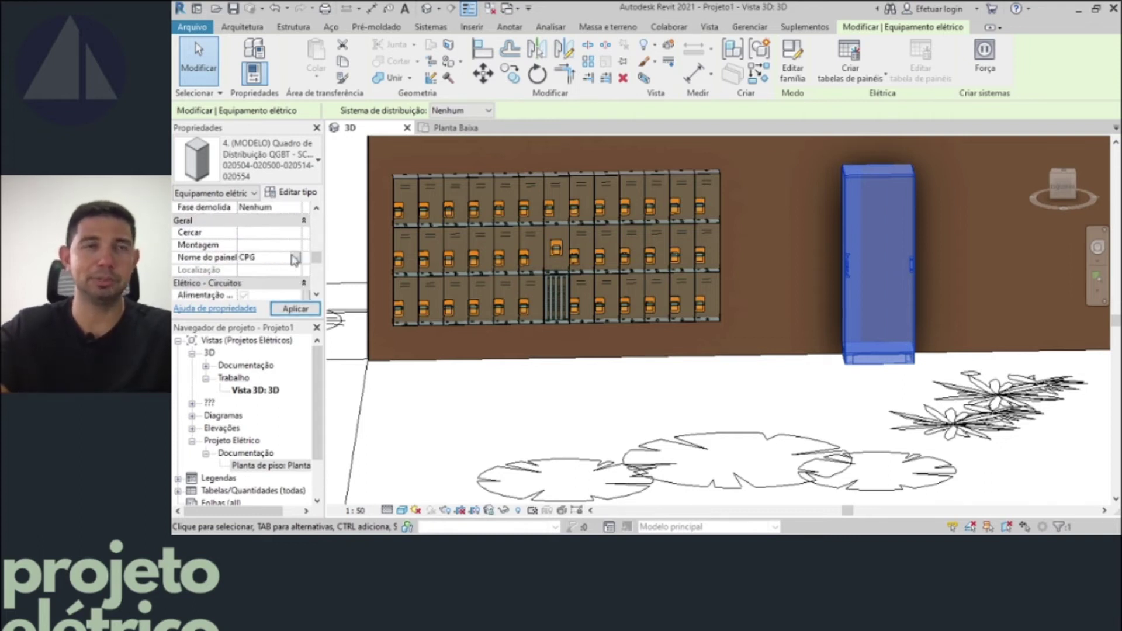
pyautogui.click(296, 309)
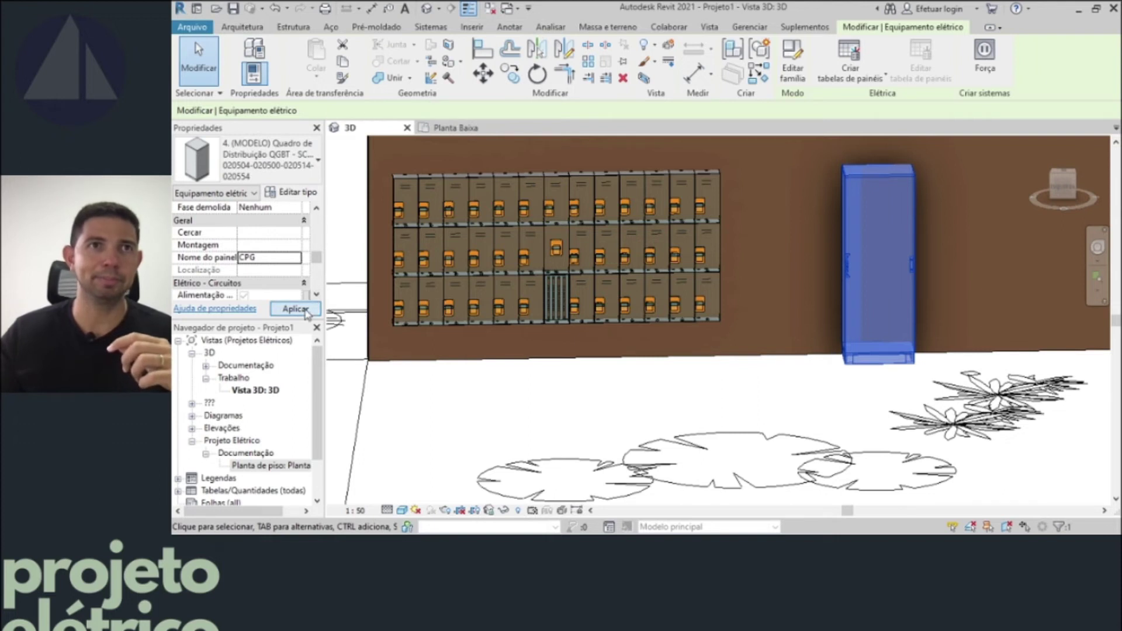
# - Name the meter centre's general protection module CM-1, then recheck the CPG cabinet
pyautogui.click(590, 234)
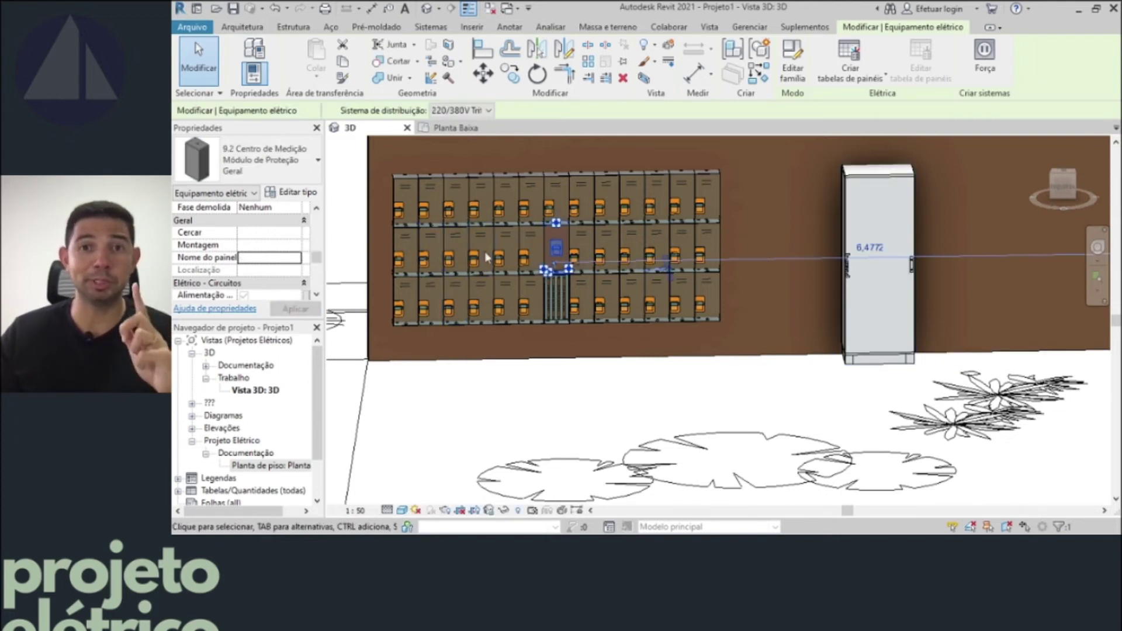
pyautogui.click(283, 260)
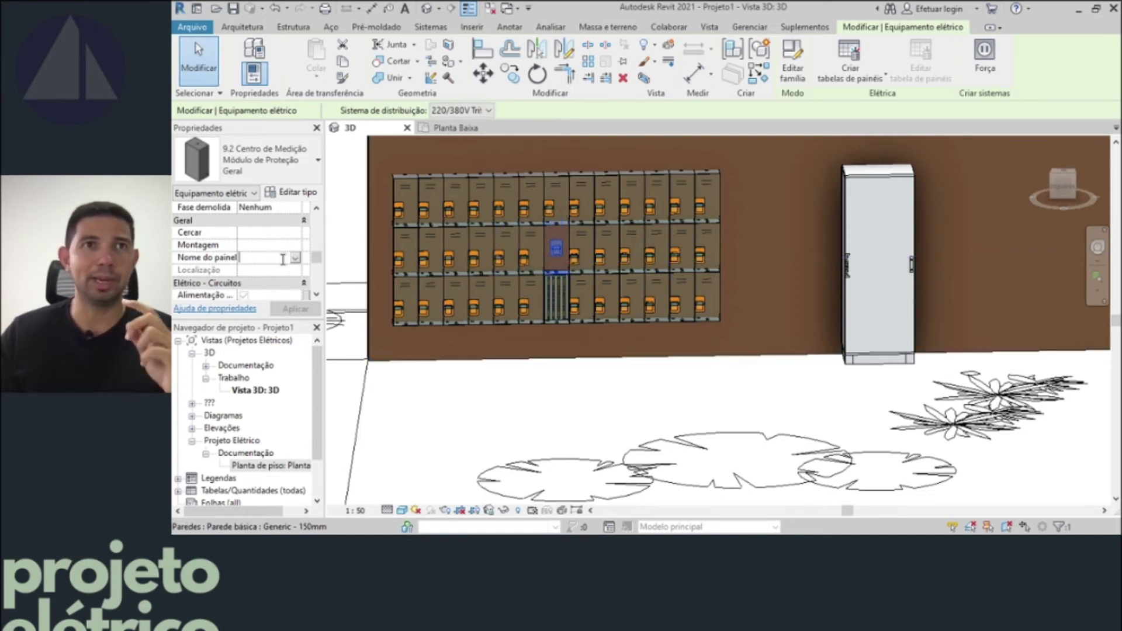
pyautogui.write('CM-1')
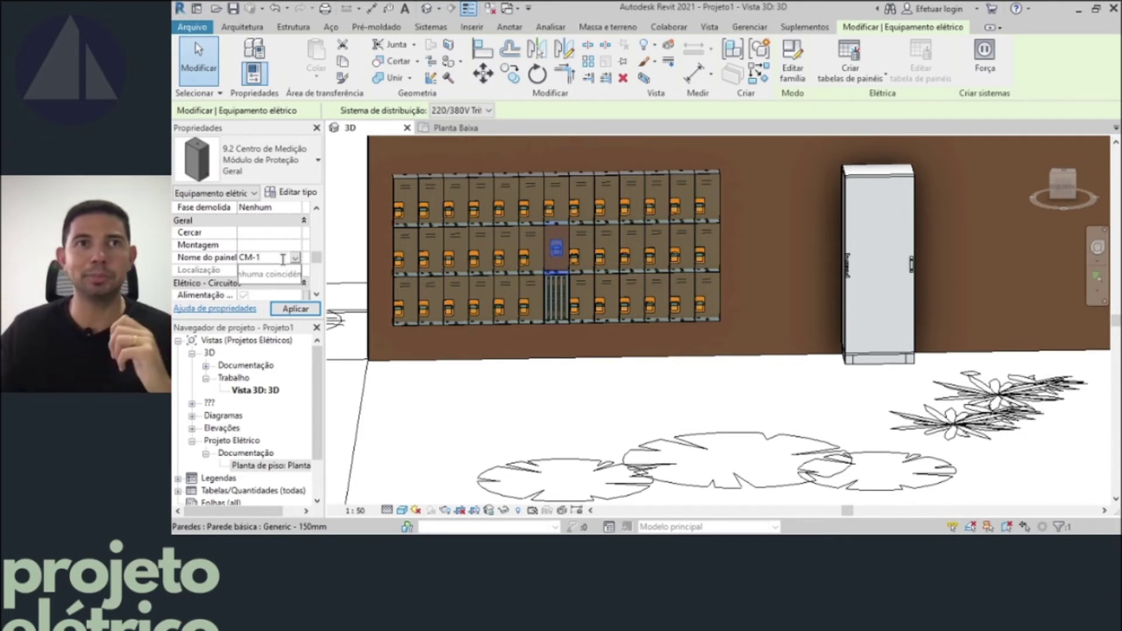
pyautogui.click(295, 310)
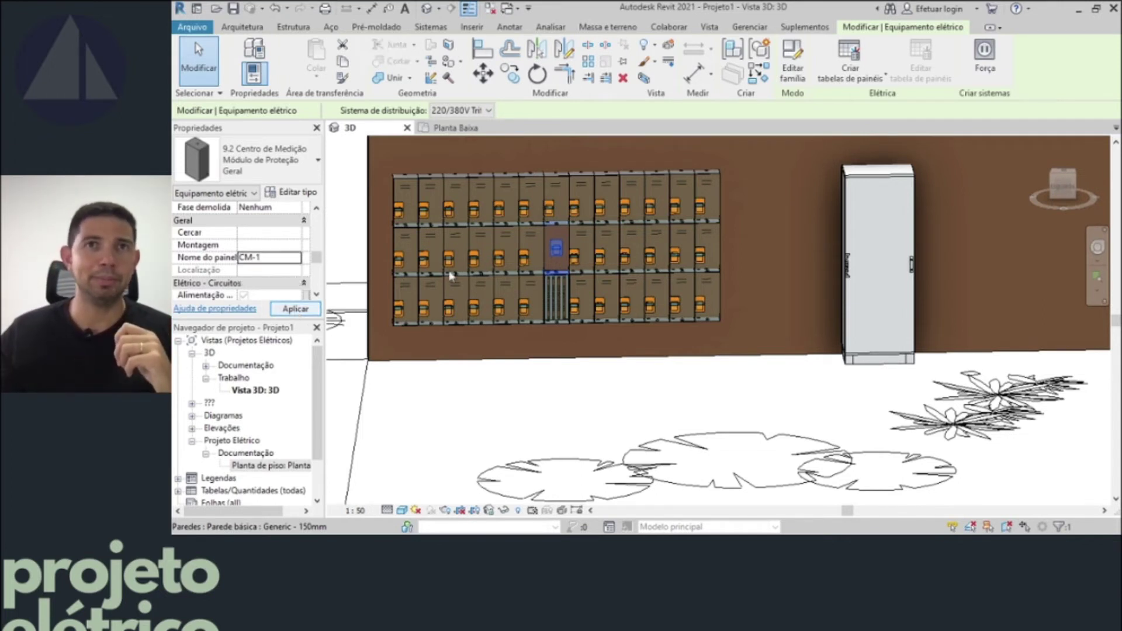
pyautogui.click(568, 268)
pyautogui.press('Escape')
pyautogui.press('Escape')
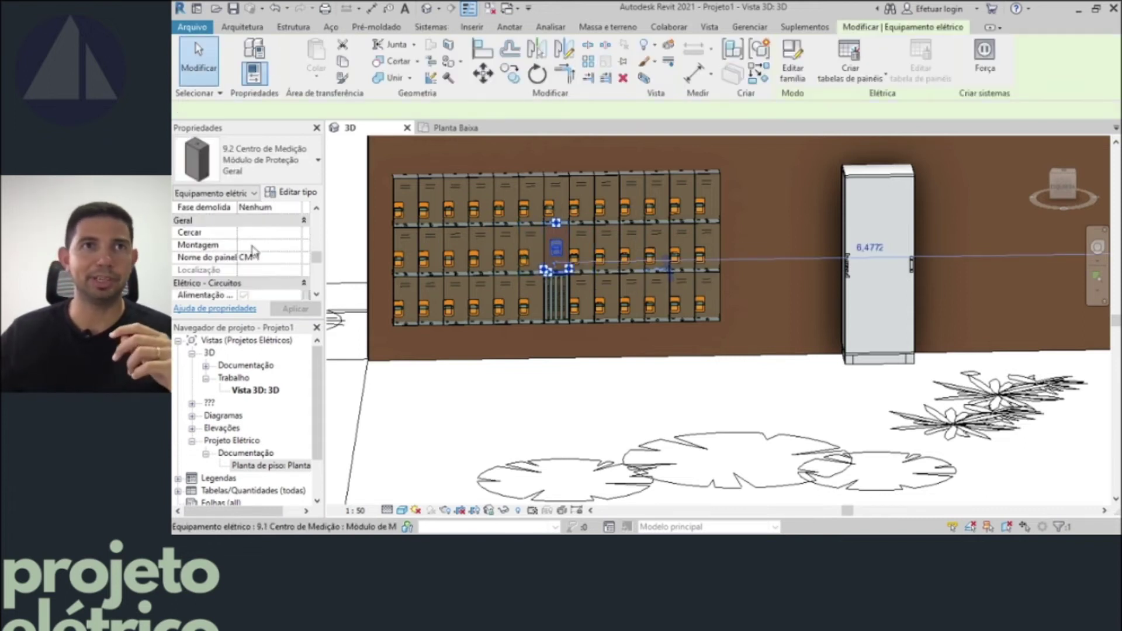
pyautogui.click(853, 210)
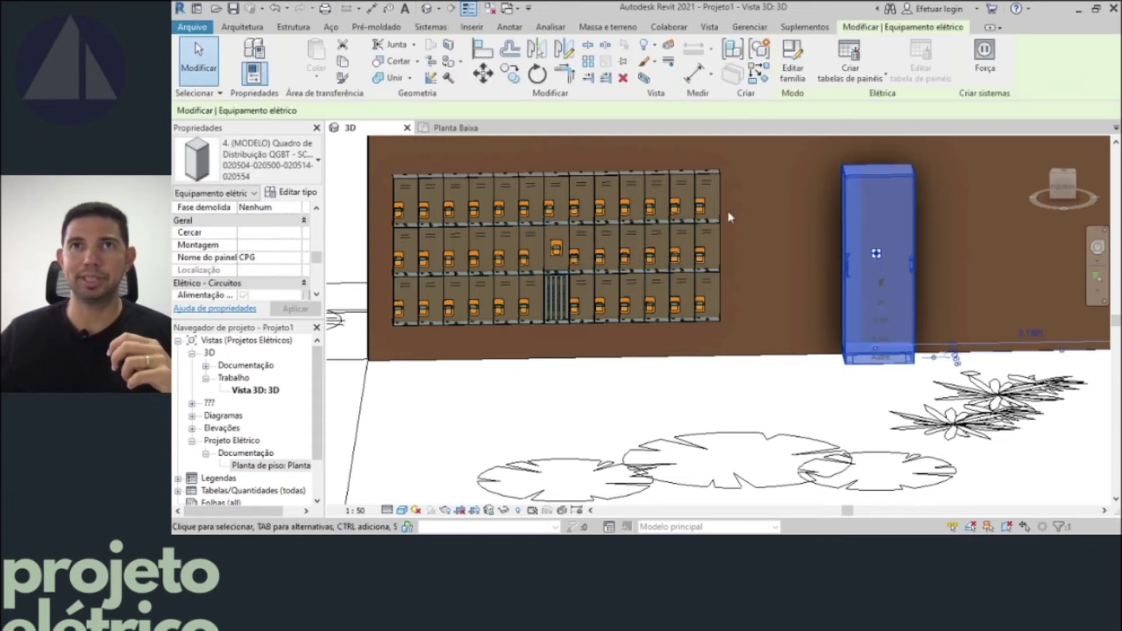
pyautogui.press('Escape')
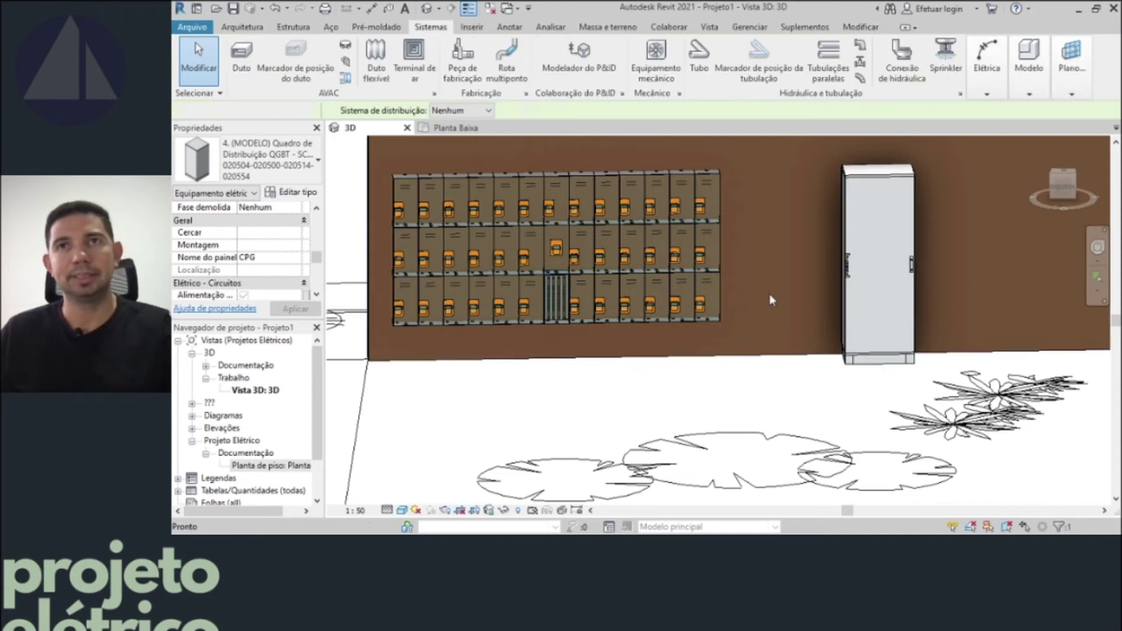
pyautogui.scroll(2, 771, 295)
# - Orbit and zoom the 3D view to bring the second meter centre into view
pyautogui.scroll(-8, 771, 295)
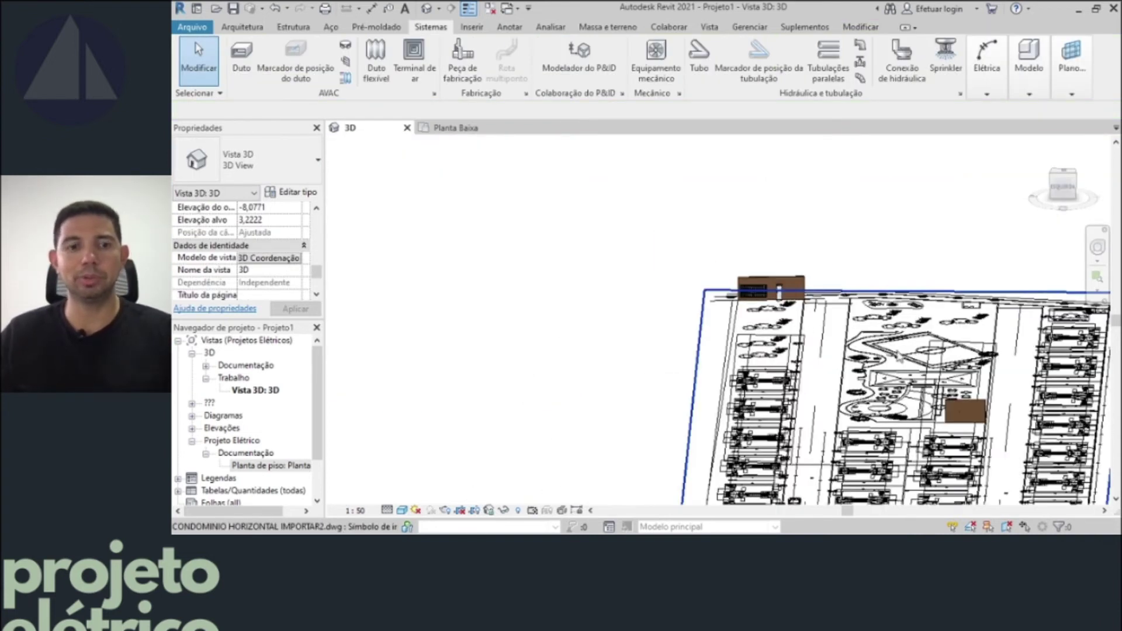
pyautogui.keyDown('shift'); pyautogui.moveTo(760, 345); pyautogui.dragTo(625, 339, button='middle'); pyautogui.keyUp('shift')
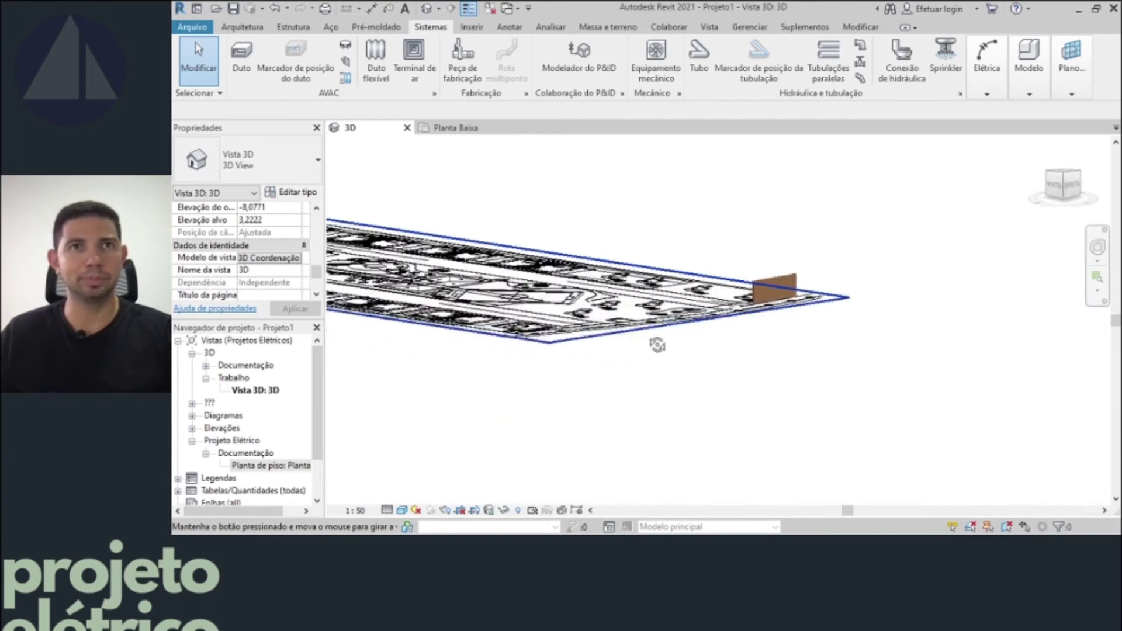
pyautogui.keyDown('shift'); pyautogui.moveTo(625, 339); pyautogui.dragTo(624, 410, button='middle'); pyautogui.keyUp('shift')
pyautogui.scroll(3, 623, 415)
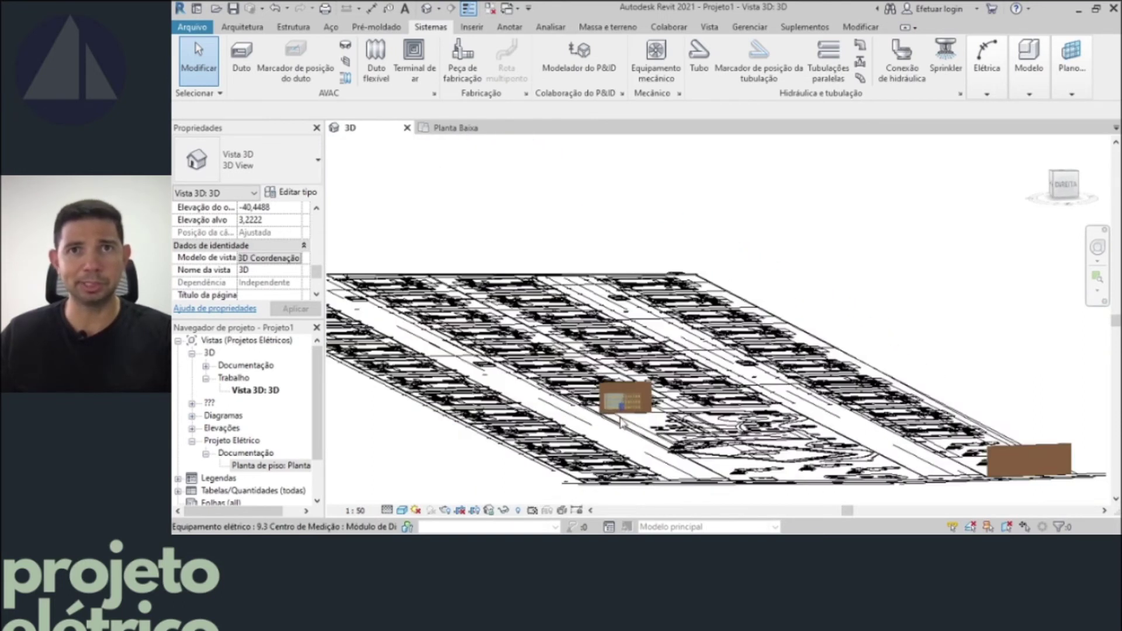
pyautogui.scroll(3, 623, 416)
pyautogui.scroll(1, 621, 374)
pyautogui.scroll(2, 620, 350)
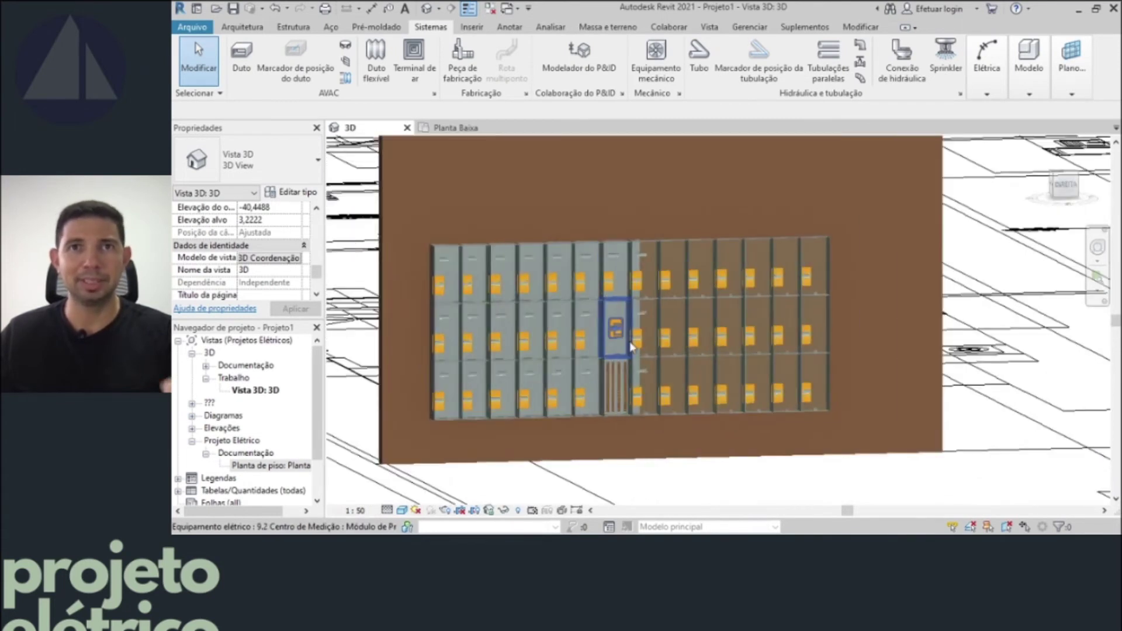
pyautogui.scroll(-1, 619, 339)
# - Set the second meter-centre protection module's panel name to CM-2, then orbit out wider
pyautogui.click(619, 339)
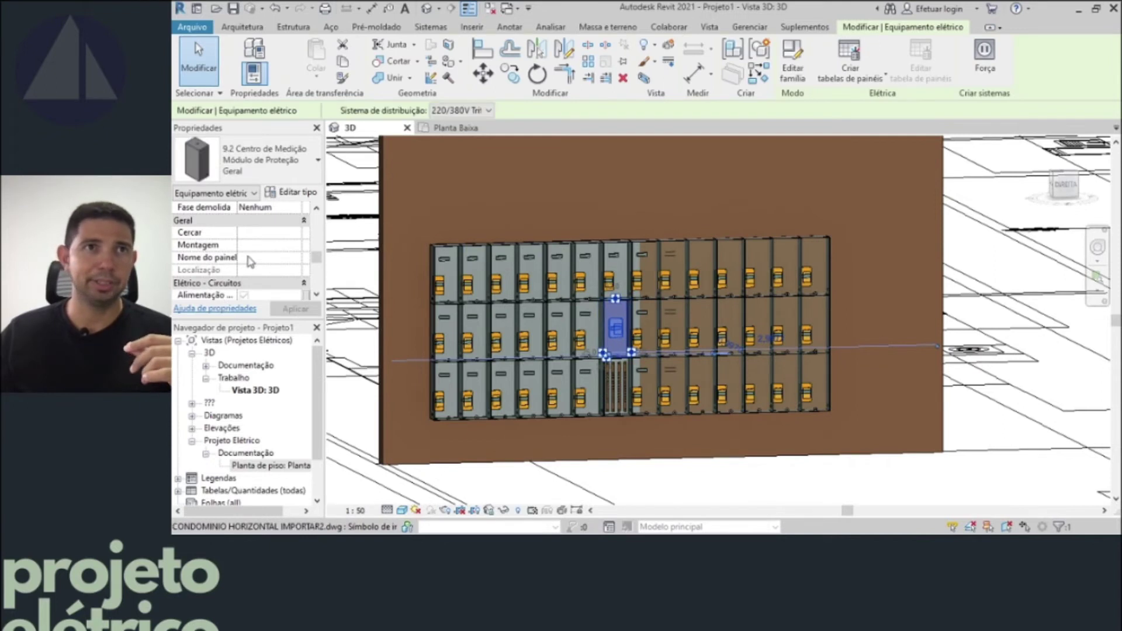
pyautogui.click(250, 257)
pyautogui.write('CM-2')
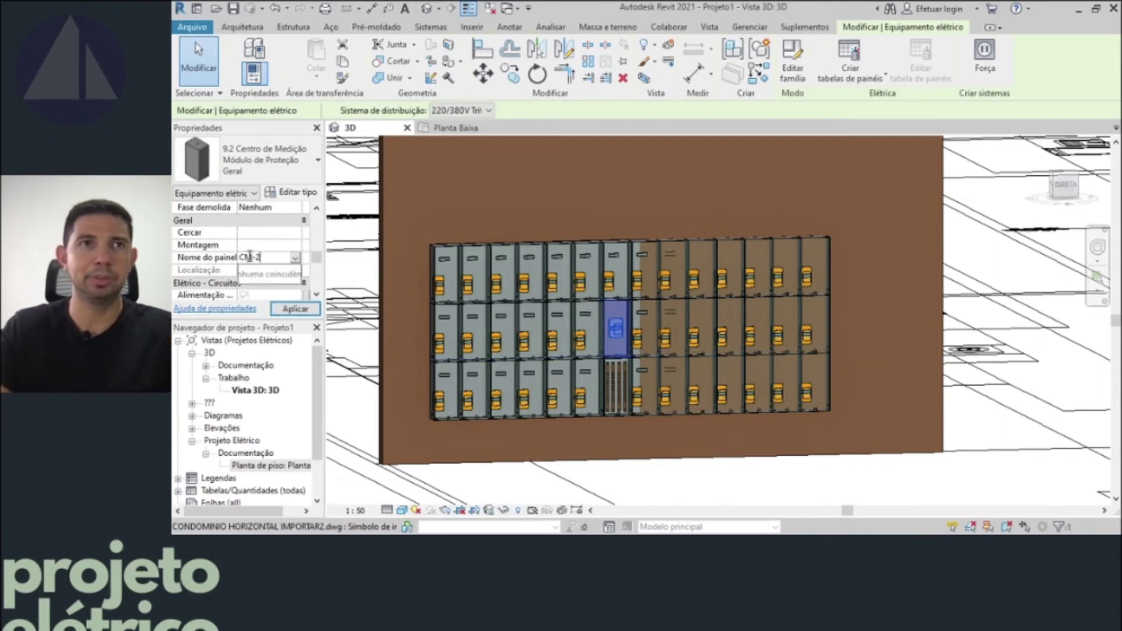
pyautogui.click(297, 311)
pyautogui.click(297, 314)
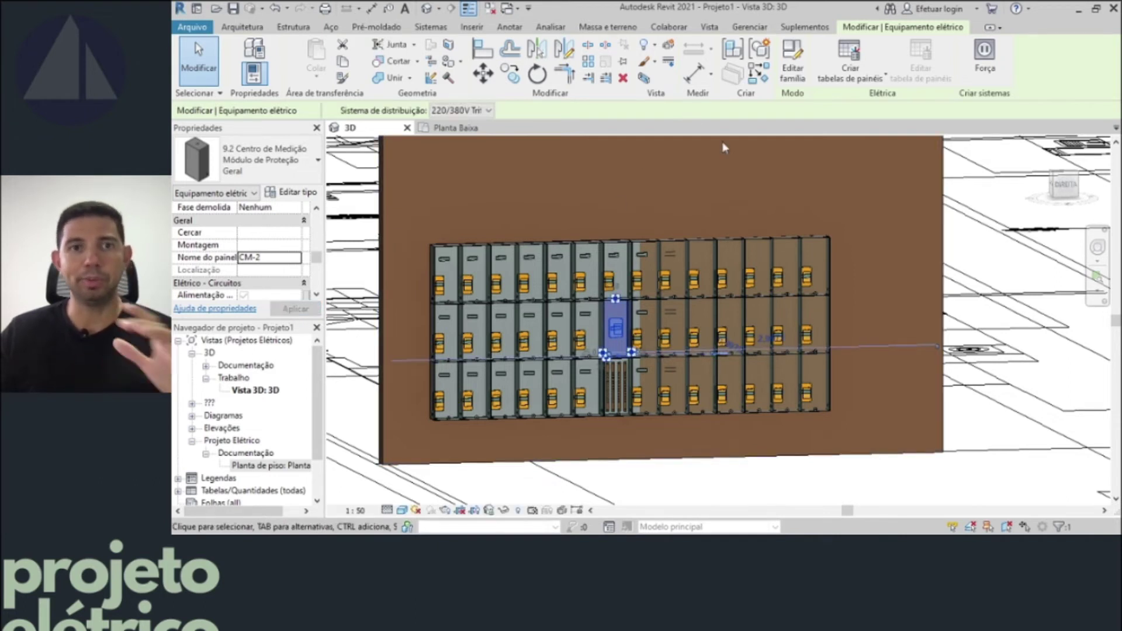
pyautogui.press('Escape')
pyautogui.keyDown('shift'); pyautogui.moveTo(819, 235); pyautogui.dragTo(839, 321, button='middle'); pyautogui.keyUp('shift')
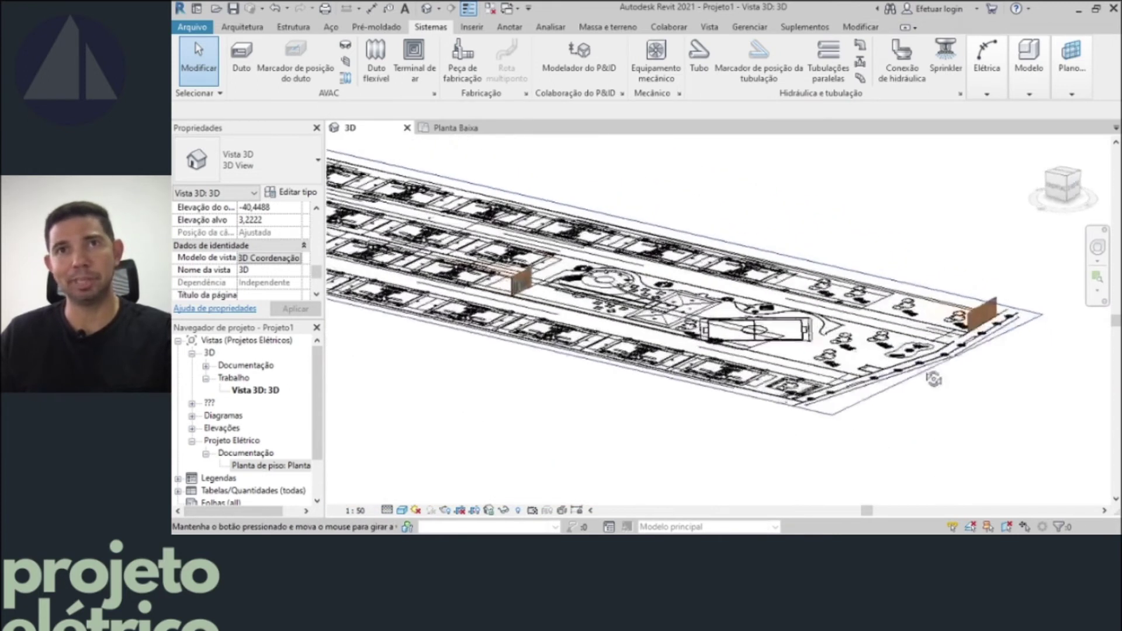
pyautogui.keyDown('shift'); pyautogui.moveTo(838, 321); pyautogui.dragTo(469, 140, button='middle'); pyautogui.keyUp('shift')
# - Return to the Planta Baixa floor plan and zoom in on units UH 29 and UH 30
pyautogui.click(465, 128)
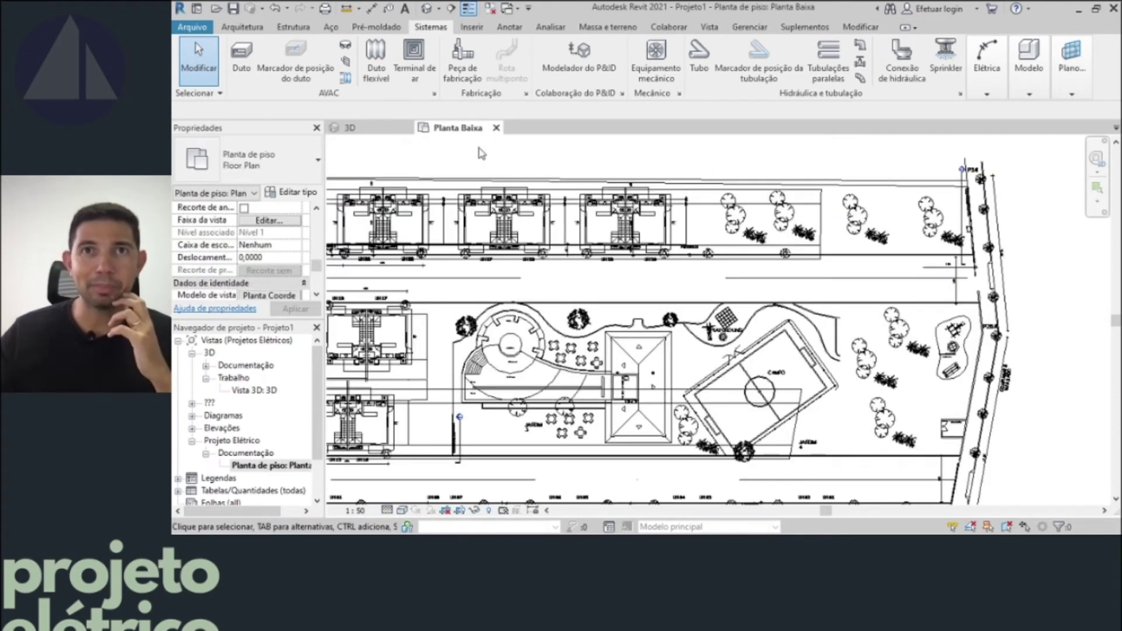
pyautogui.scroll(1, 735, 218)
pyautogui.scroll(2, 713, 218)
pyautogui.scroll(2, 693, 218)
pyautogui.scroll(1, 676, 218)
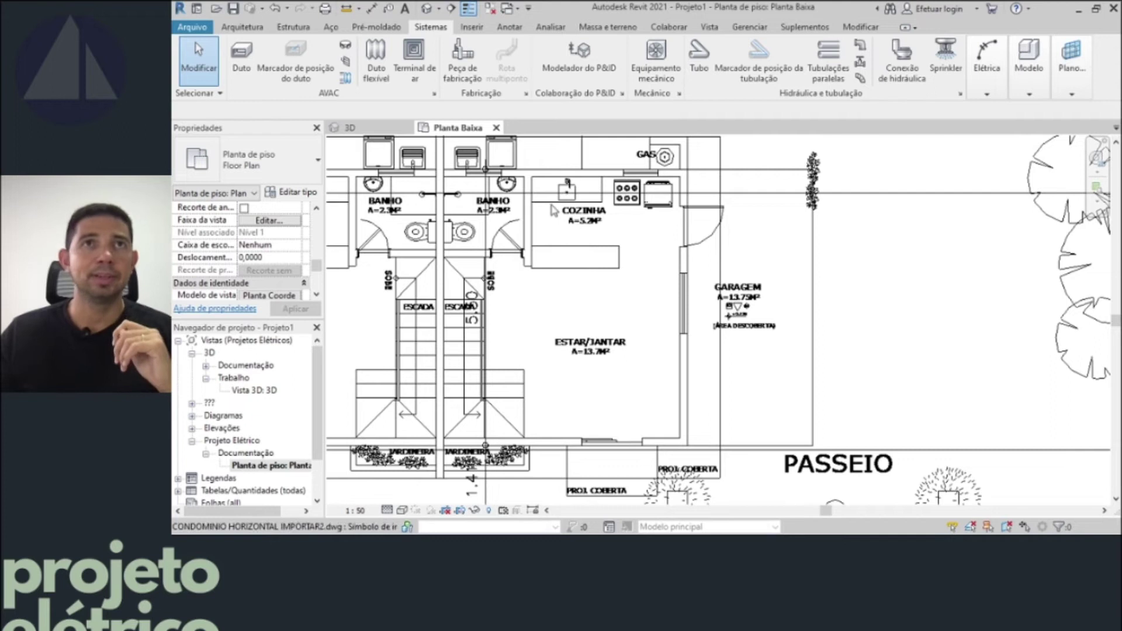
pyautogui.scroll(-1, 555, 217)
pyautogui.scroll(-3, 552, 231)
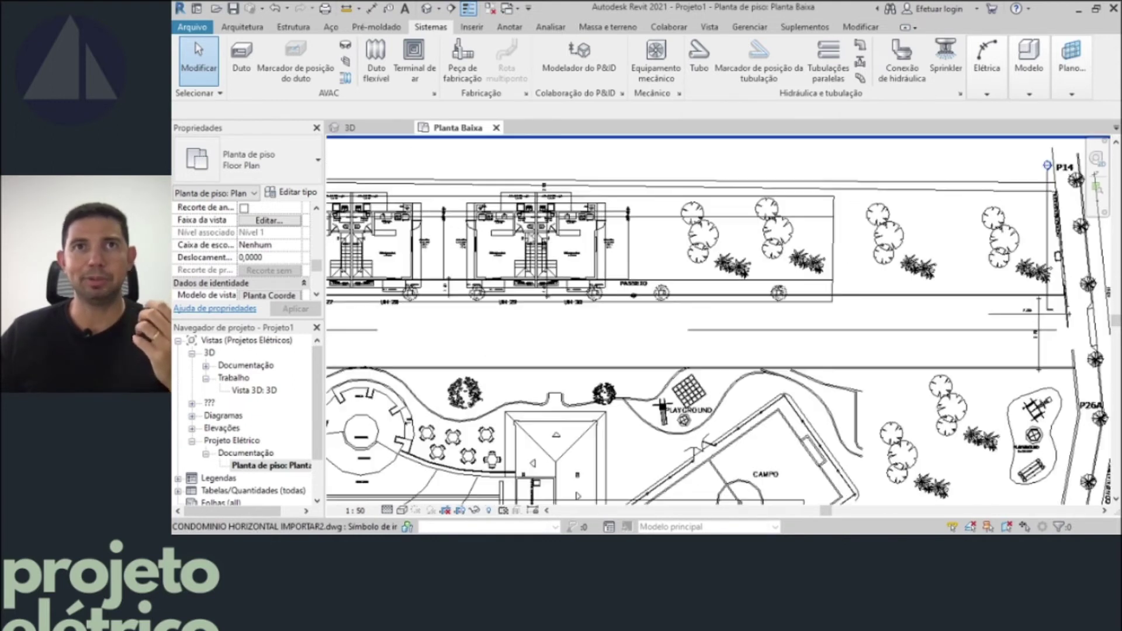
pyautogui.scroll(4, 442, 237)
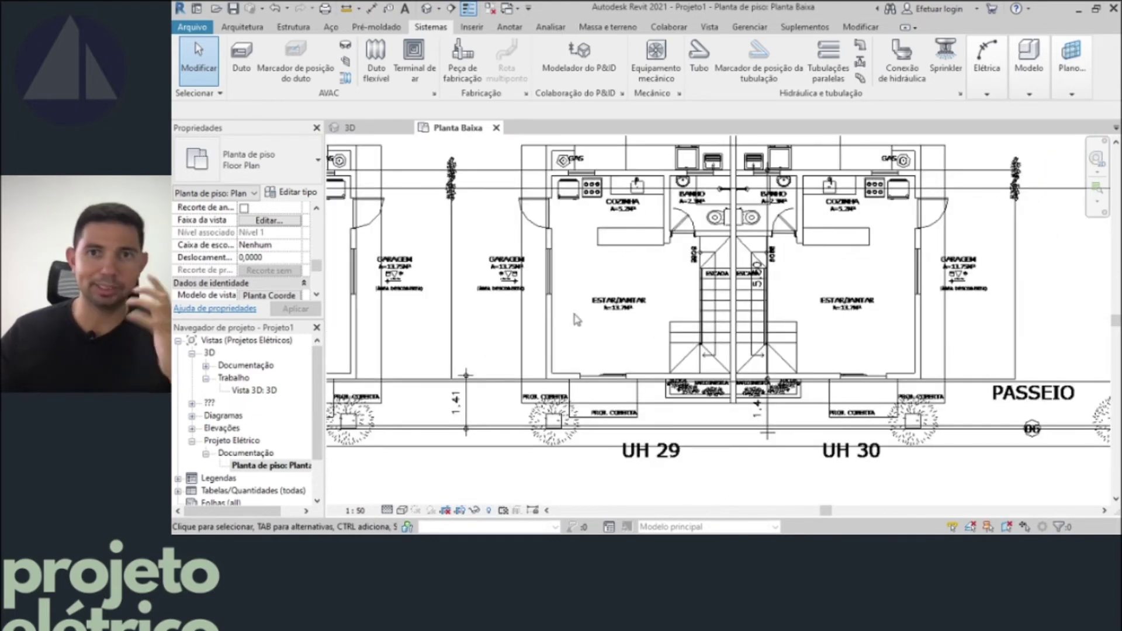
pyautogui.scroll(-2, 689, 309)
pyautogui.scroll(-2, 690, 310)
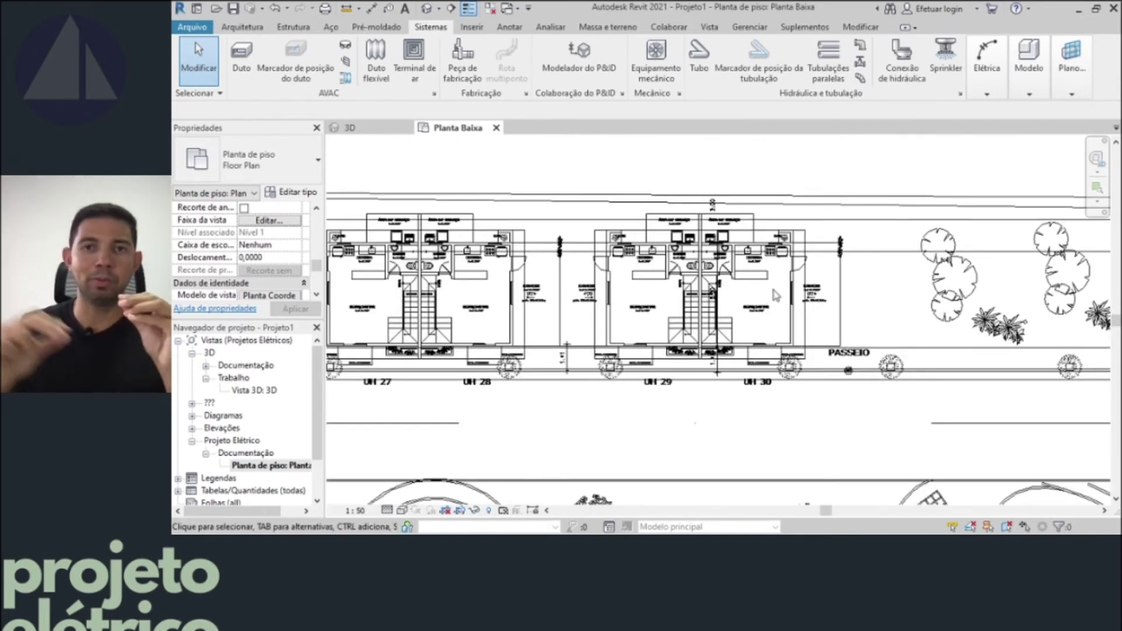
pyautogui.scroll(1, 776, 295)
pyautogui.scroll(1, 775, 295)
pyautogui.scroll(-2, 848, 287)
pyautogui.scroll(-1, 898, 279)
pyautogui.scroll(-1, 898, 278)
pyautogui.scroll(-1, 936, 281)
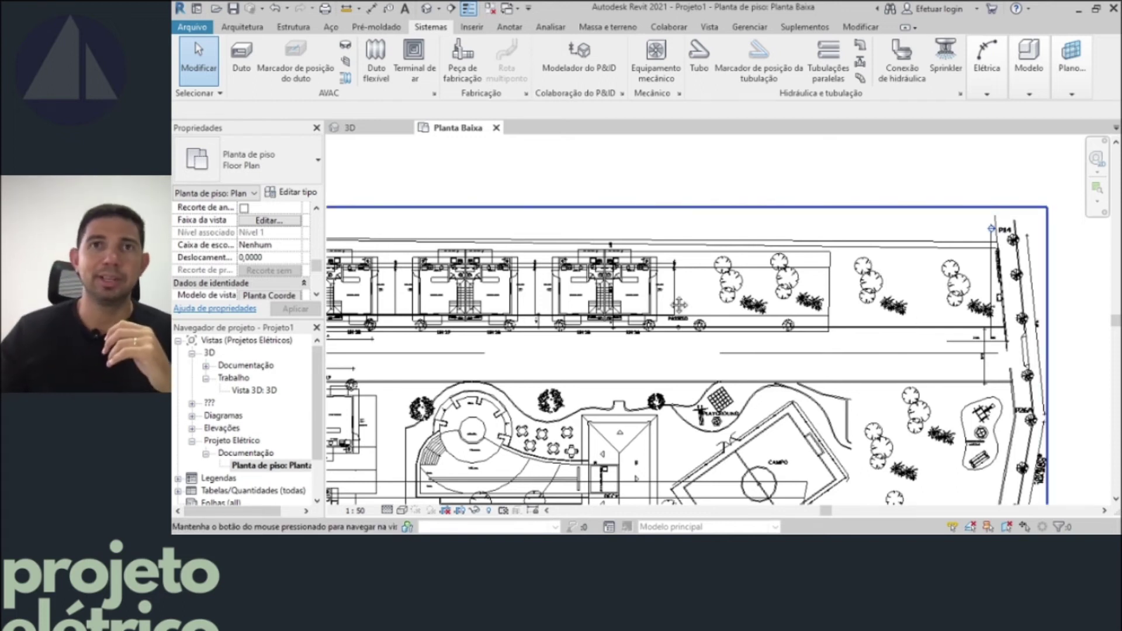
pyautogui.moveTo(680, 296); pyautogui.dragTo(682, 286, button='middle')
pyautogui.scroll(2, 680, 286)
pyautogui.scroll(1, 672, 295)
pyautogui.scroll(1, 666, 307)
pyautogui.scroll(2, 659, 320)
# - Start placing an electrical device of type Ponto de Força Saida de Fio
pyautogui.press('Return')
pyautogui.click(1027, 93)
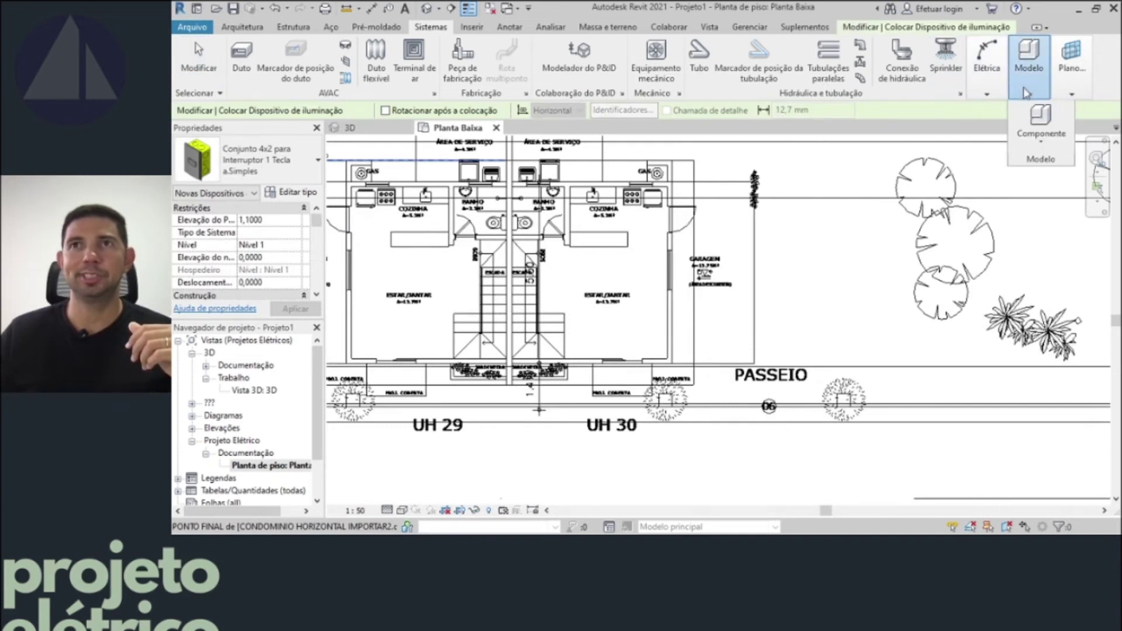
pyautogui.click(1001, 95)
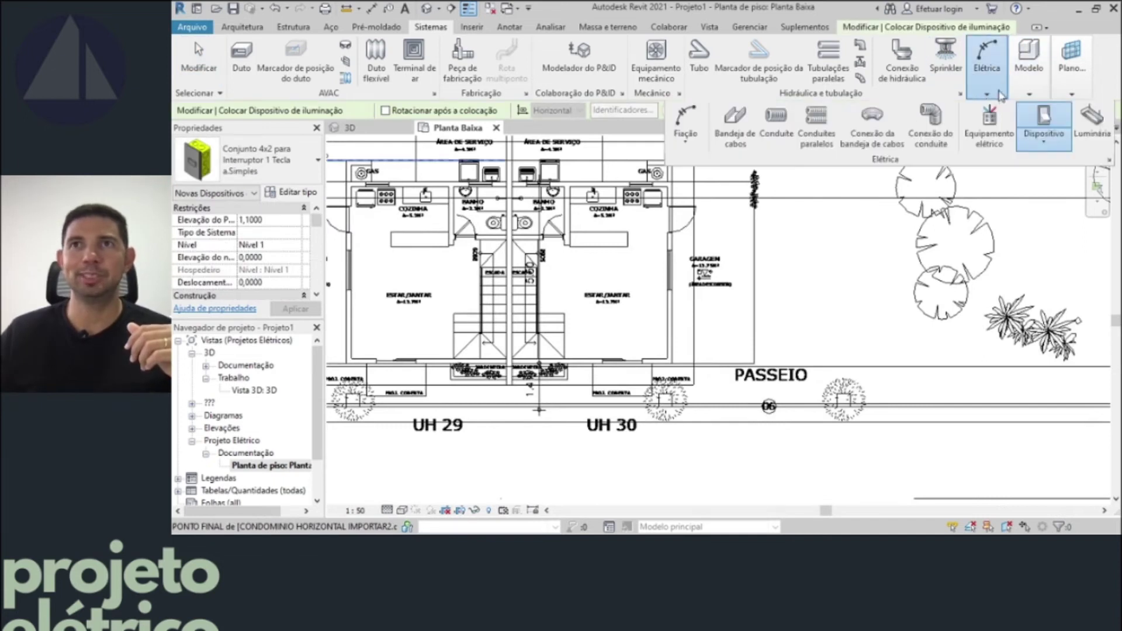
pyautogui.click(1038, 140)
pyautogui.click(1036, 169)
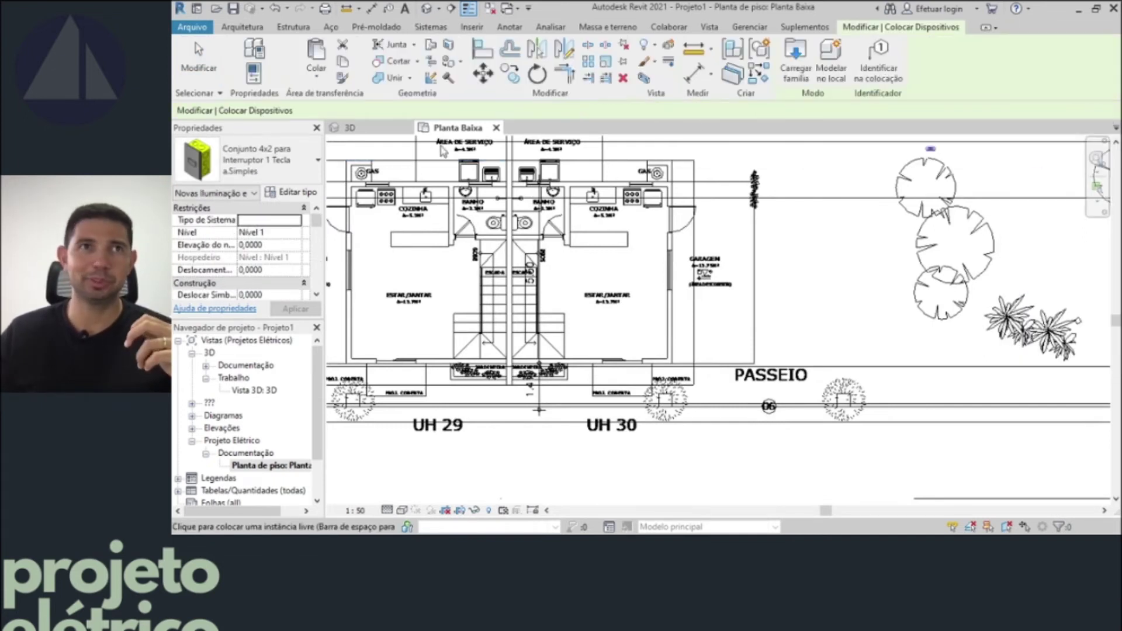
pyautogui.click(313, 169)
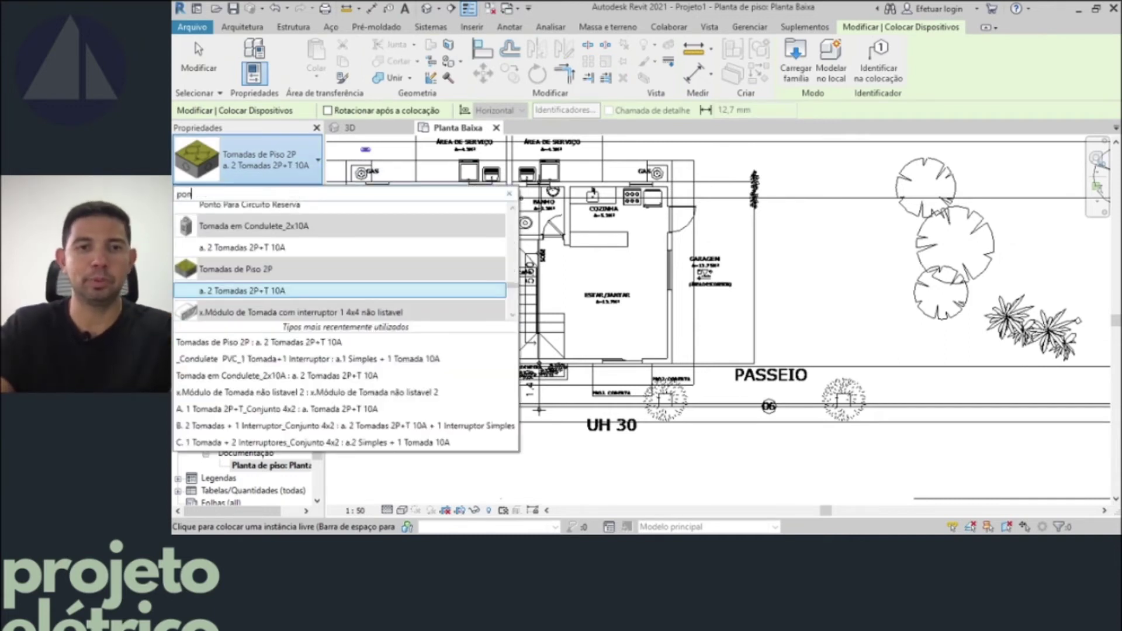
pyautogui.write('to')
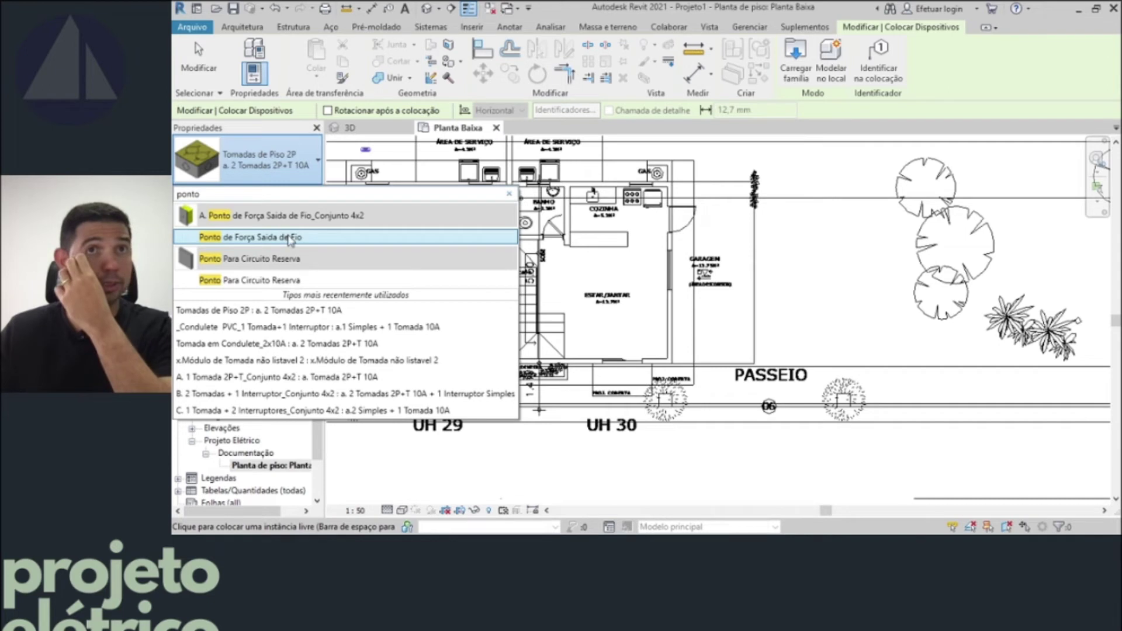
pyautogui.click(290, 238)
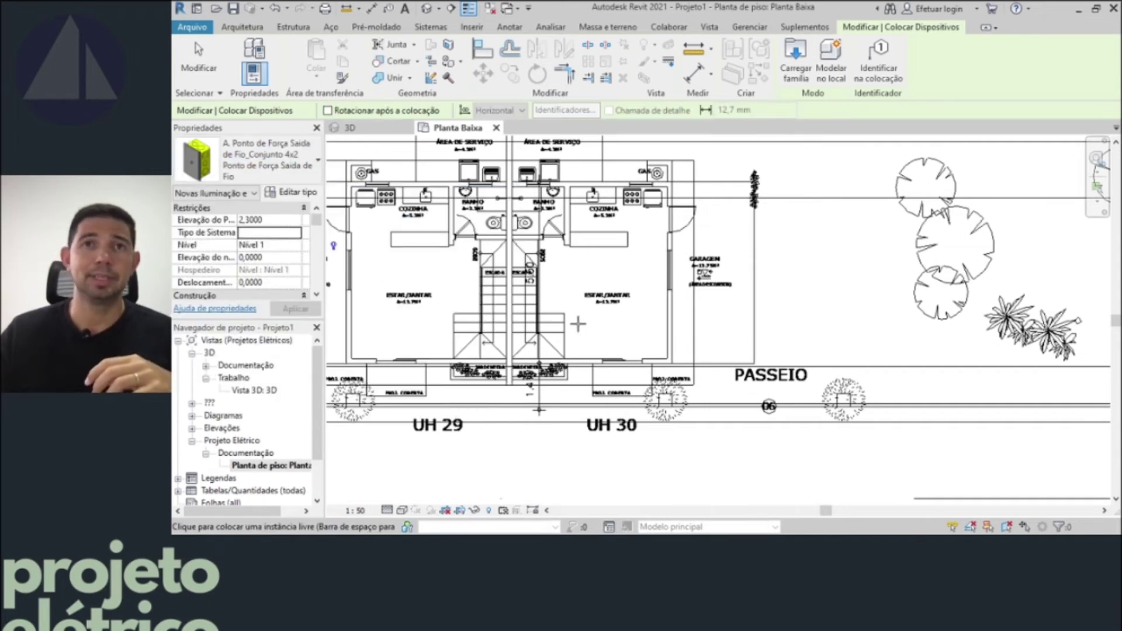
# - Set the power point's Potência Aparente to 72340 VA
pyautogui.scroll(5, 657, 330)
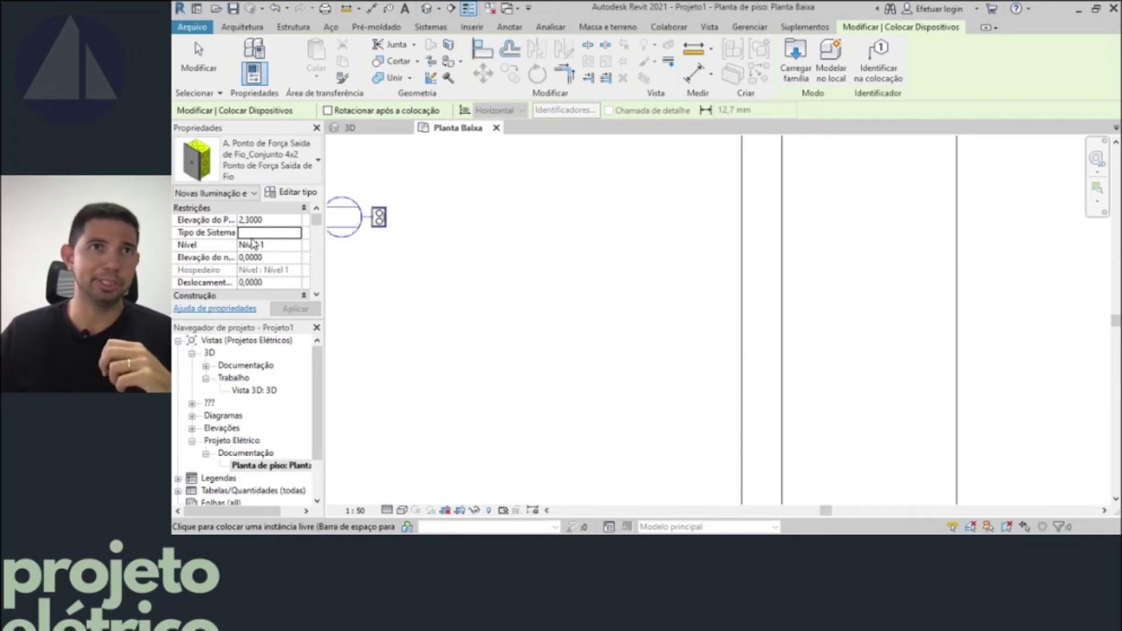
pyautogui.moveTo(316, 220); pyautogui.dragTo(317, 239)
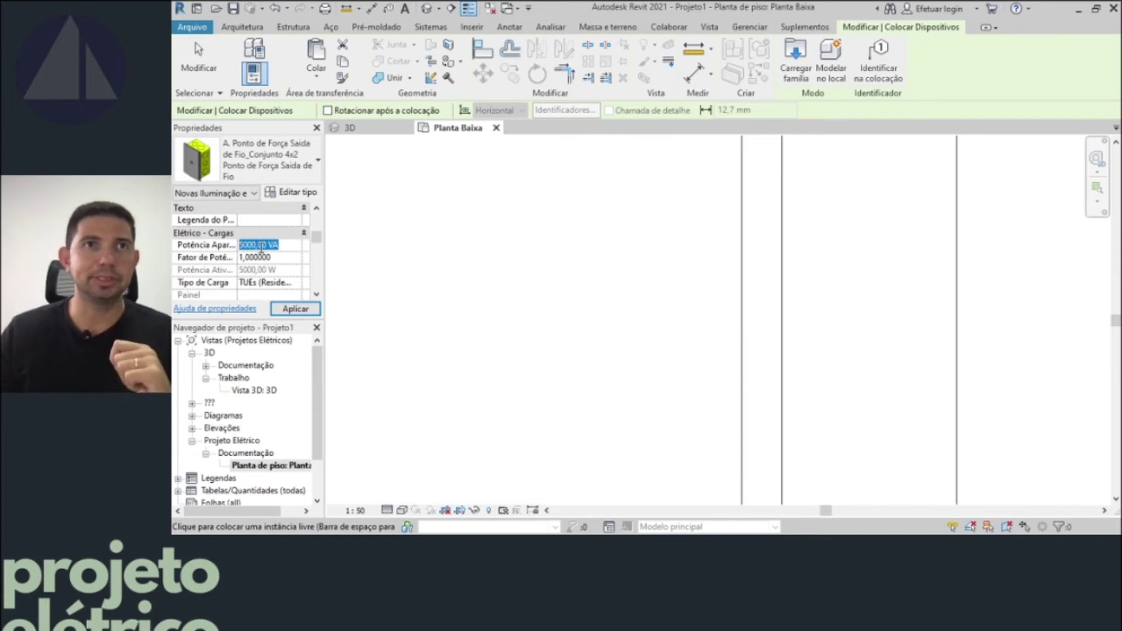
pyautogui.write('72340')
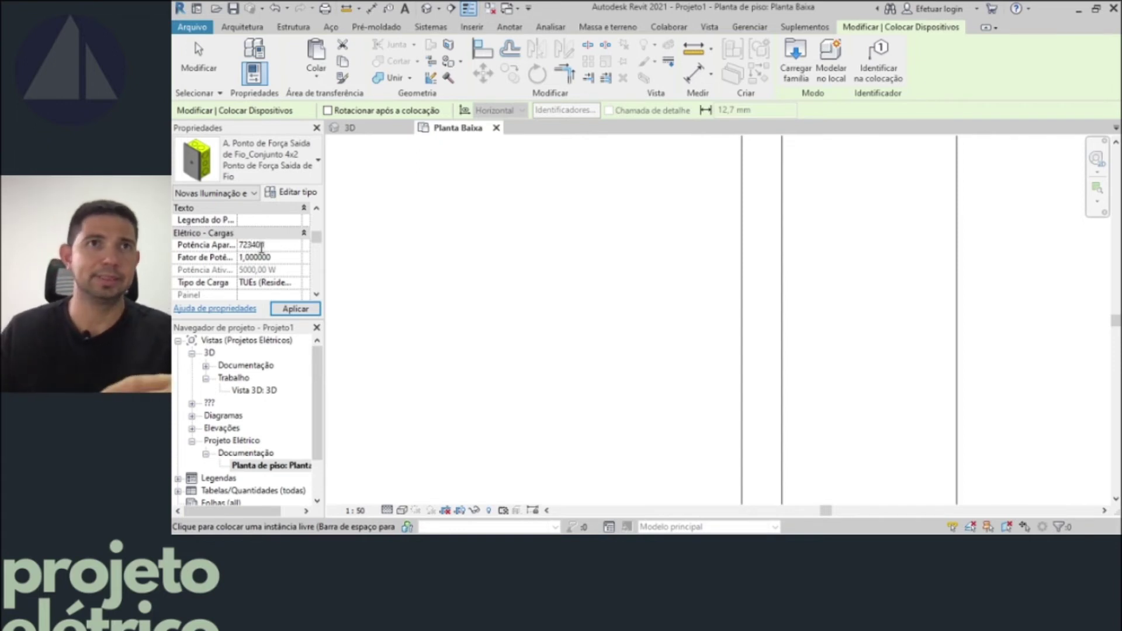
pyautogui.press('Return')
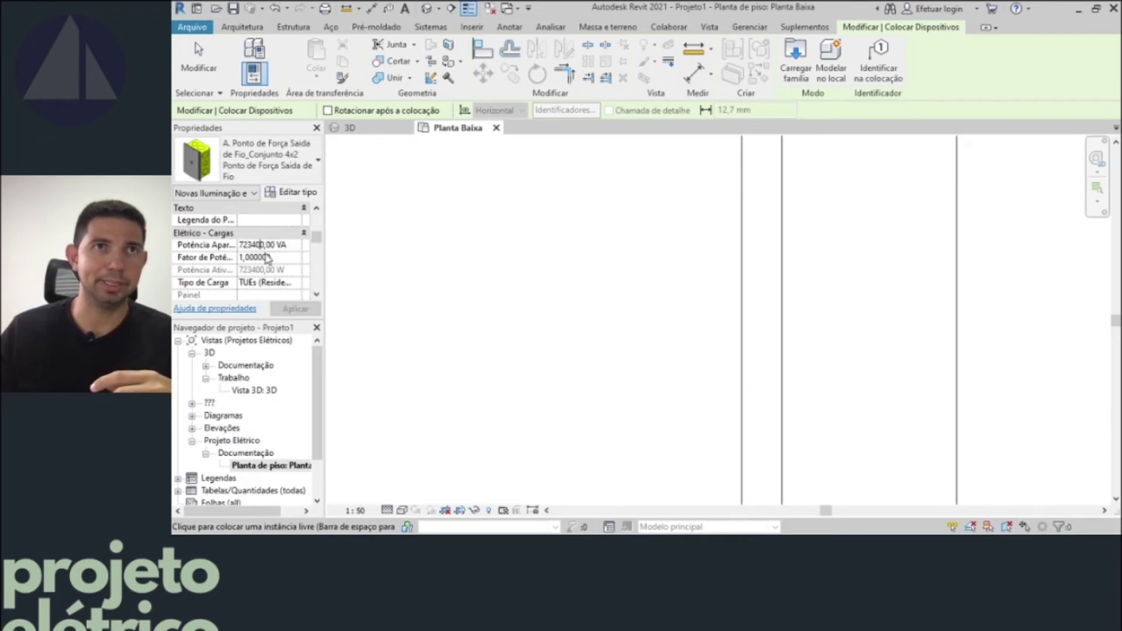
pyautogui.press('BackSpace')
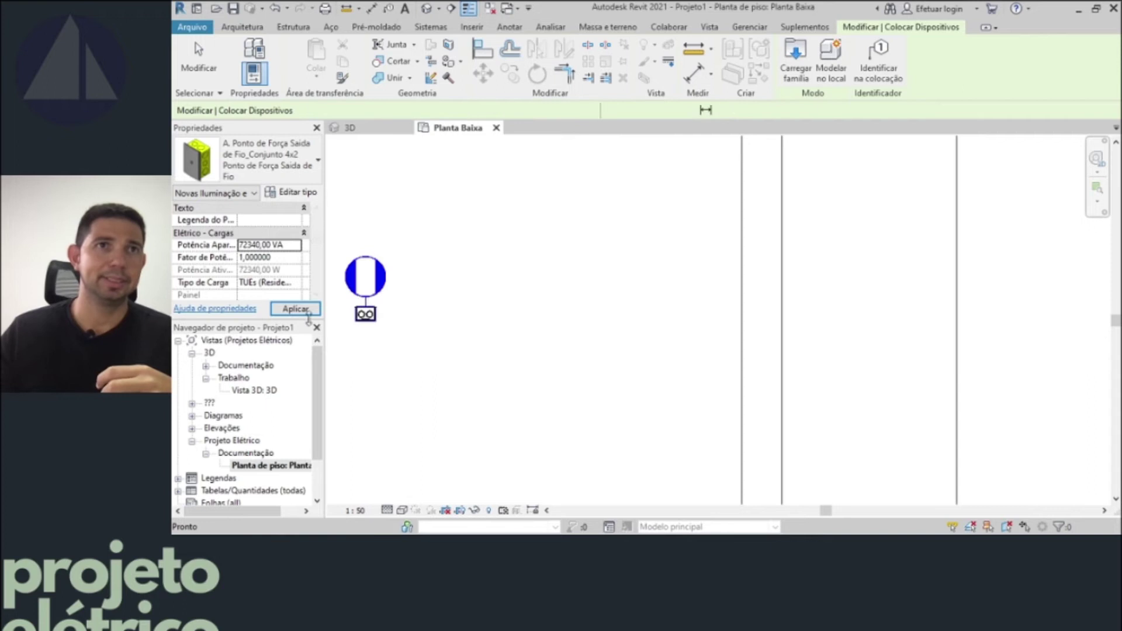
pyautogui.press('Return')
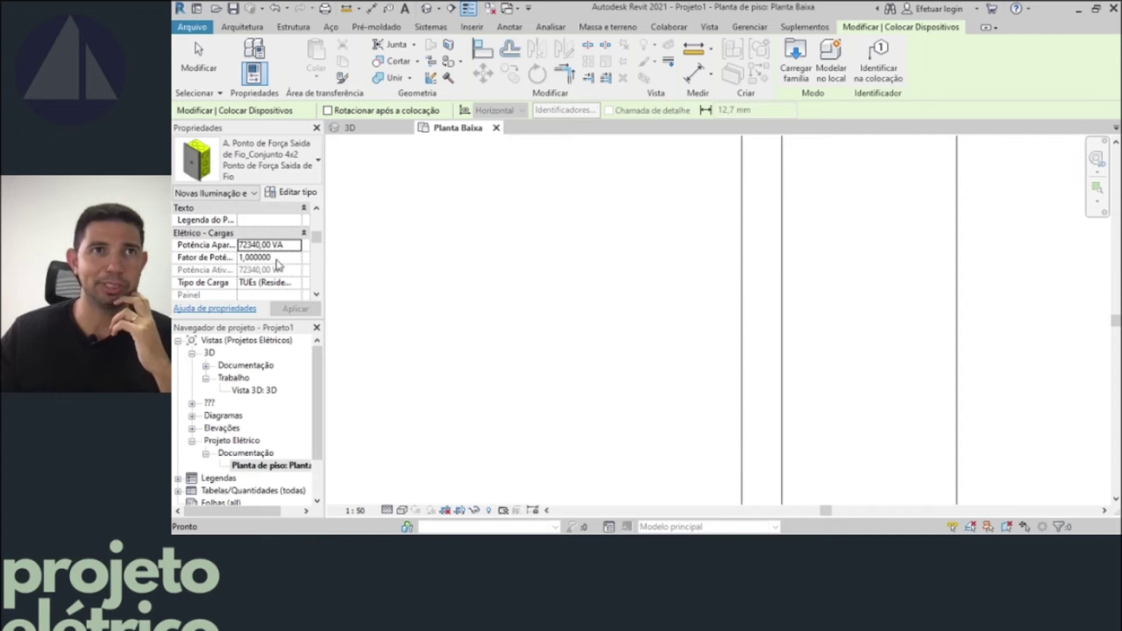
pyautogui.click(297, 285)
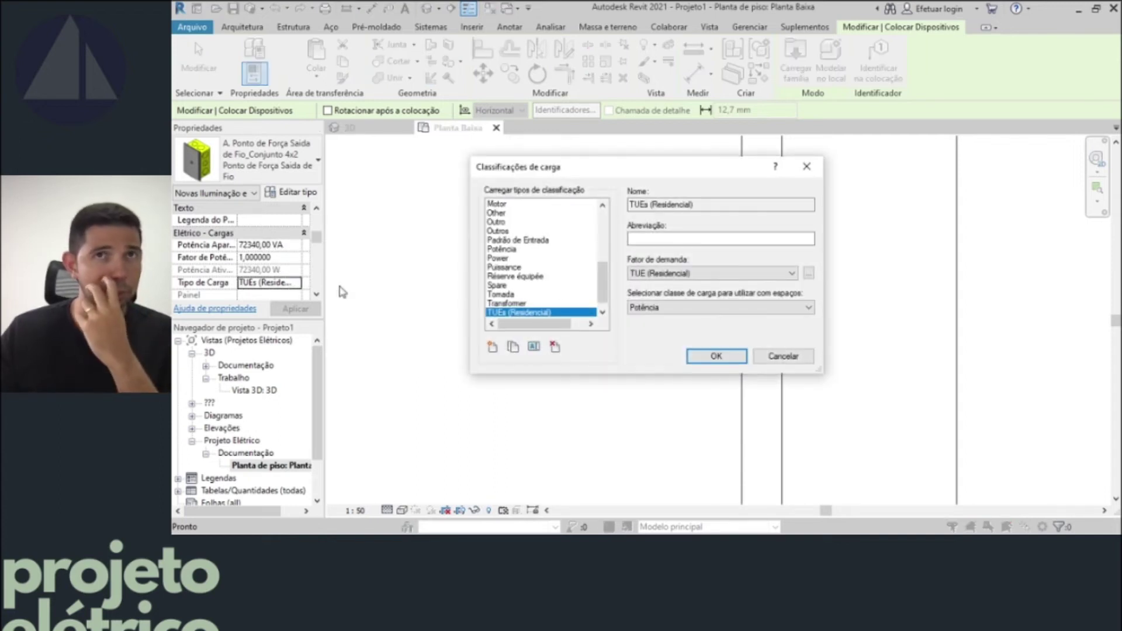
# - Set the power point's load type to Outro and its voltage to 380 V
pyautogui.click(542, 223)
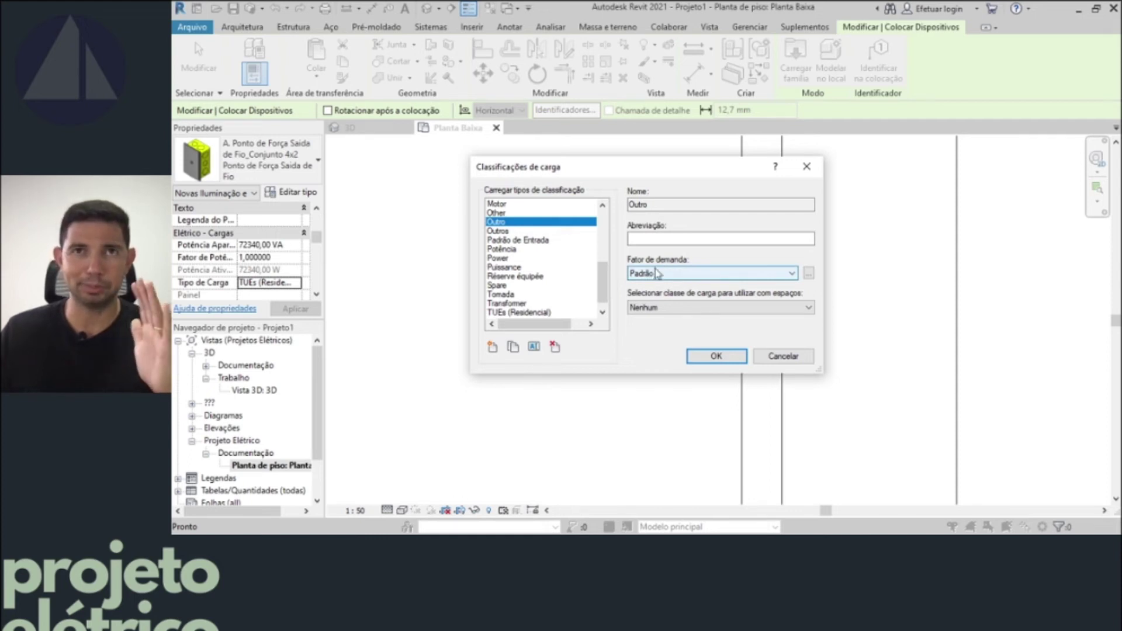
pyautogui.click(716, 356)
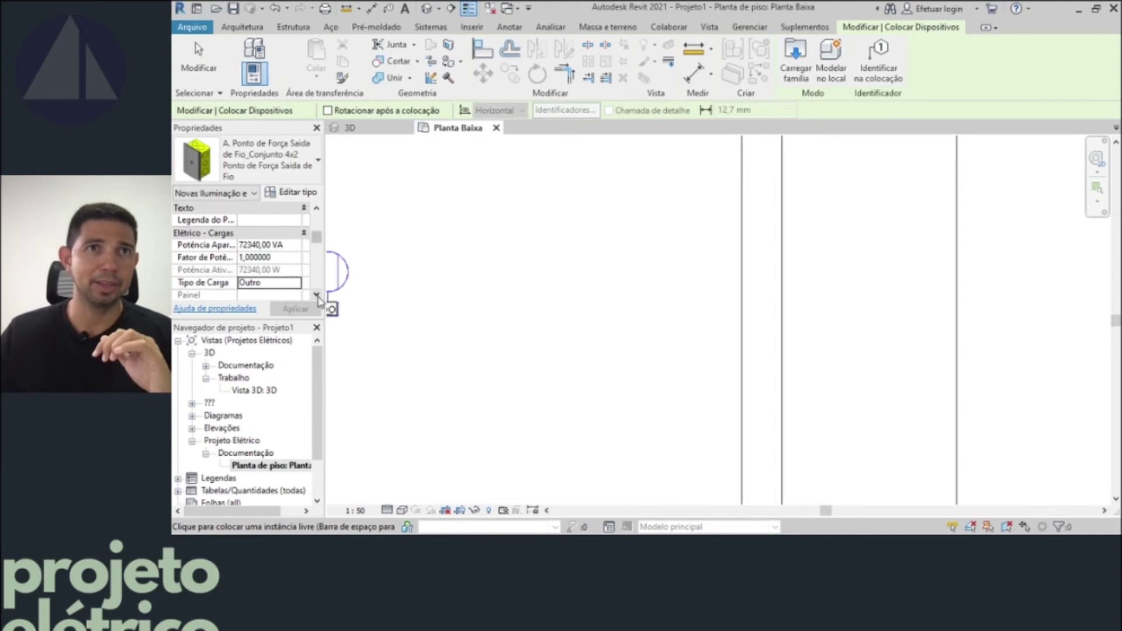
pyautogui.click(317, 295)
pyautogui.moveTo(319, 246); pyautogui.dragTo(319, 274)
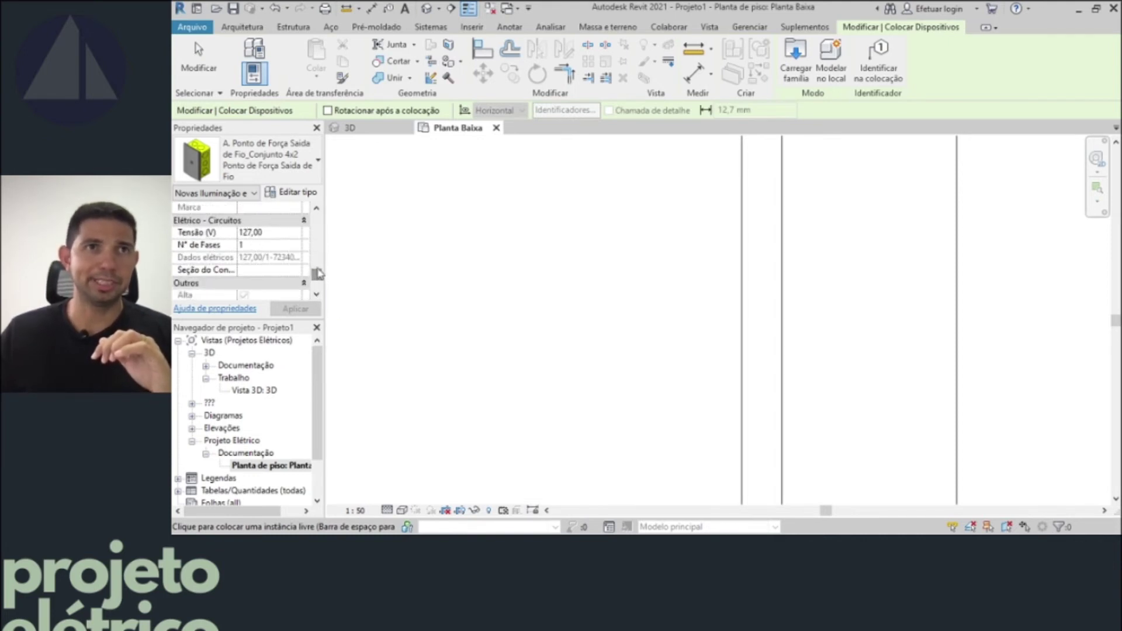
pyautogui.click(269, 225)
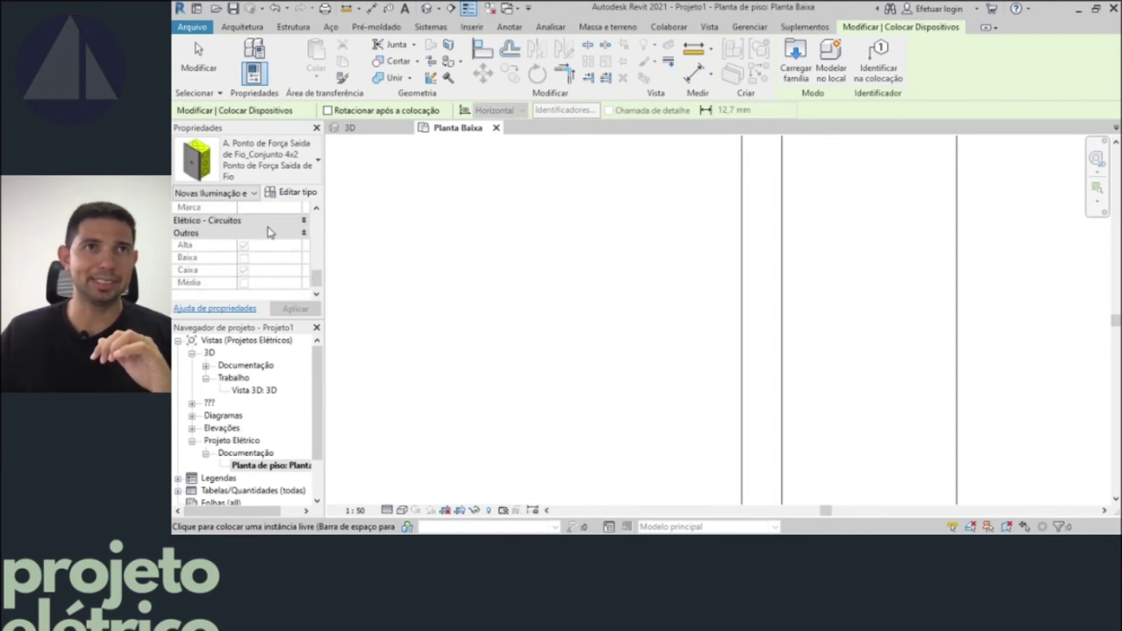
pyautogui.click(304, 222)
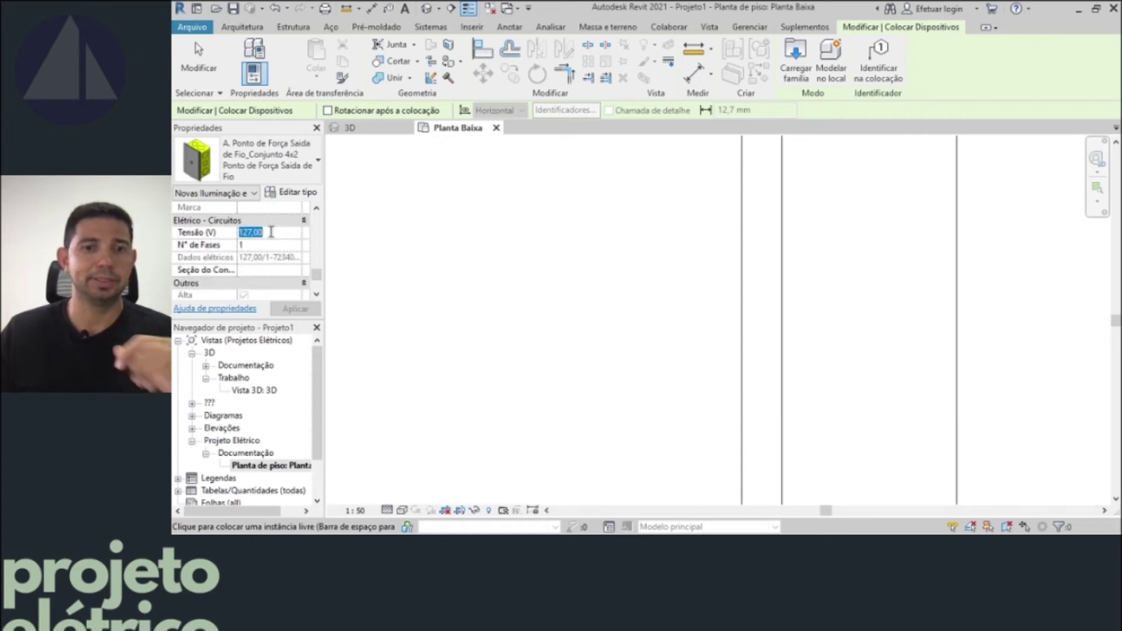
pyautogui.write('380')
pyautogui.press('Tab')
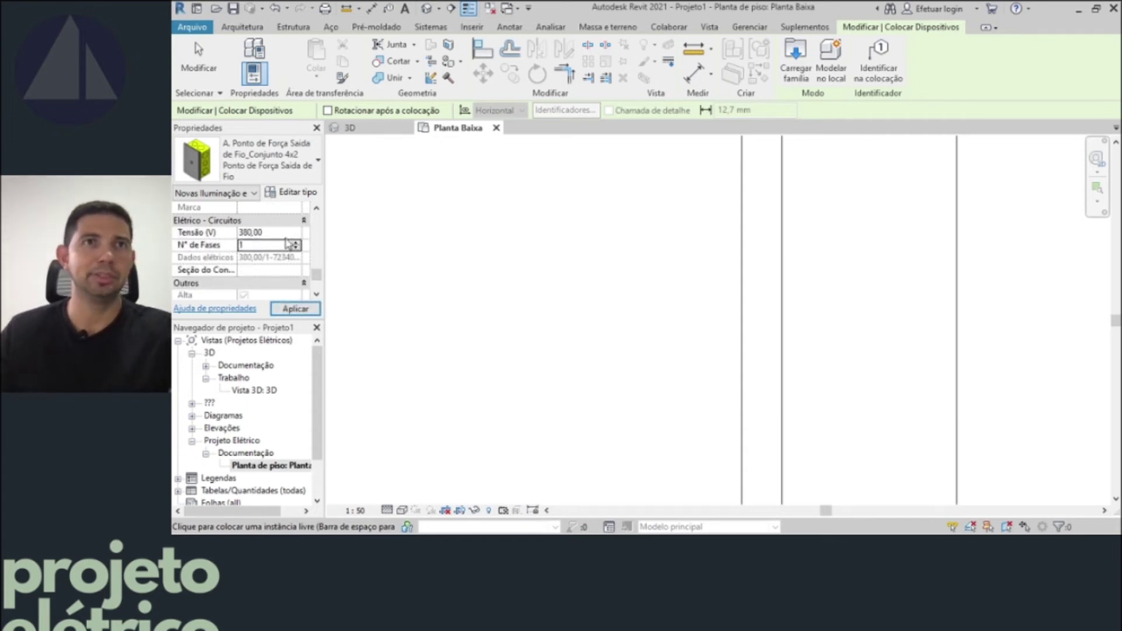
pyautogui.click(298, 246)
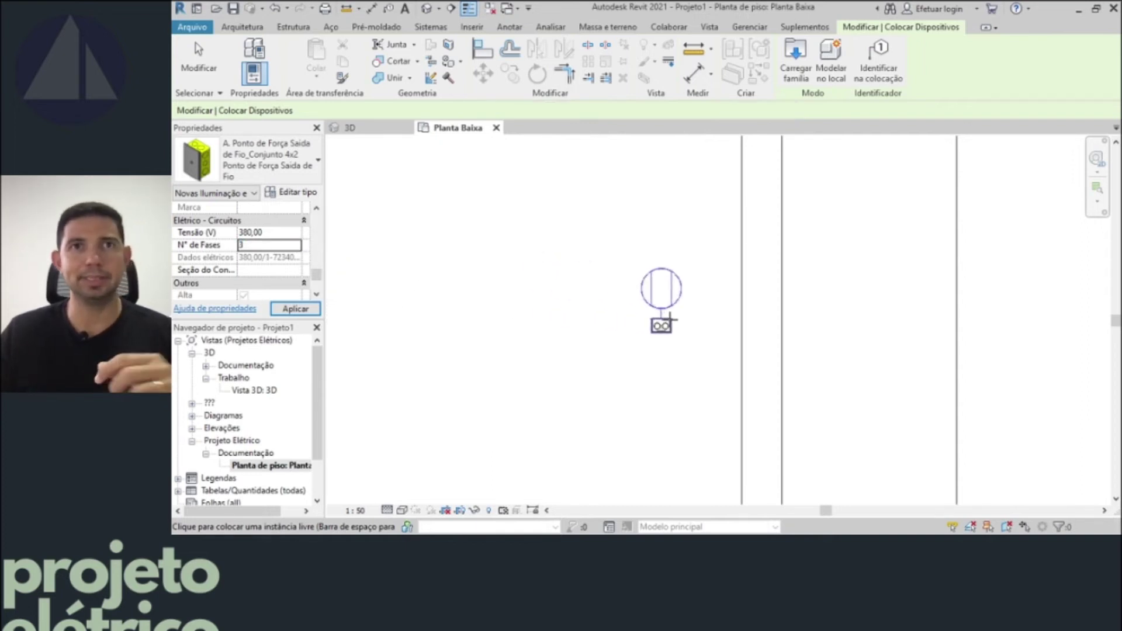
# - Rotate the 380 V power point to face the wall and place it against the wall
pyautogui.press('space')
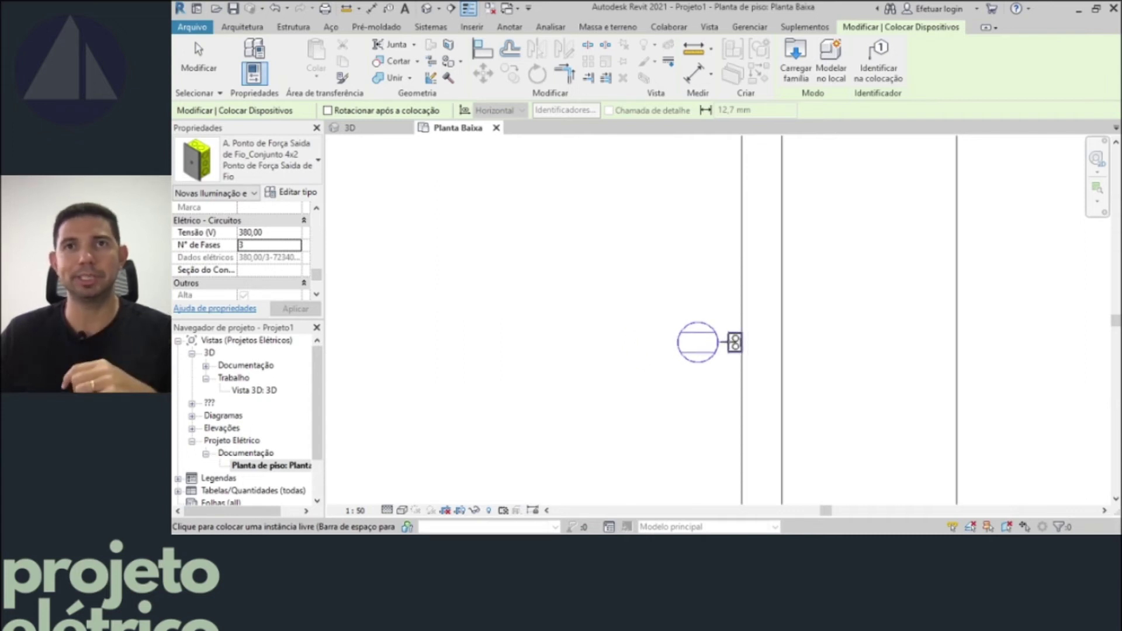
pyautogui.click(735, 343)
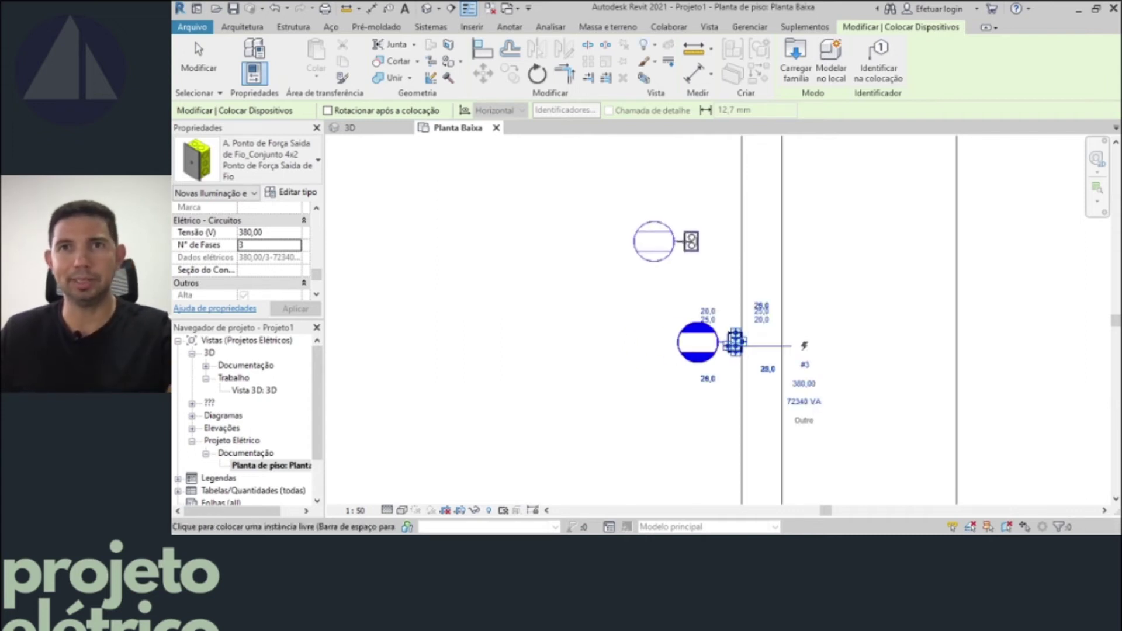
pyautogui.press('Escape')
pyautogui.press('Escape')
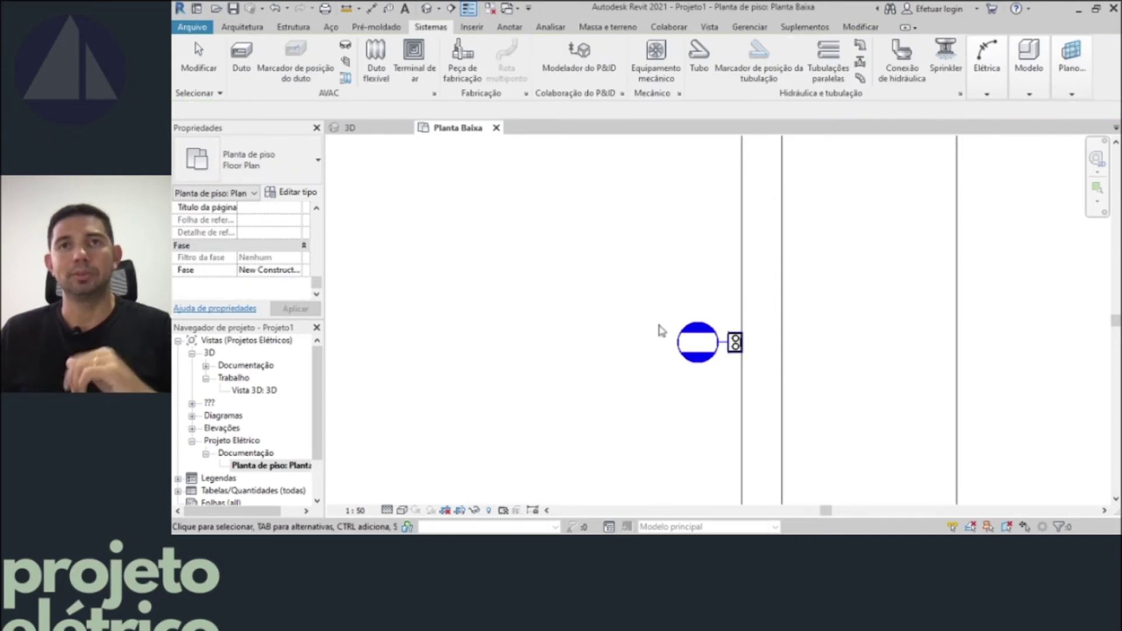
pyautogui.scroll(1, 661, 330)
pyautogui.click(746, 344)
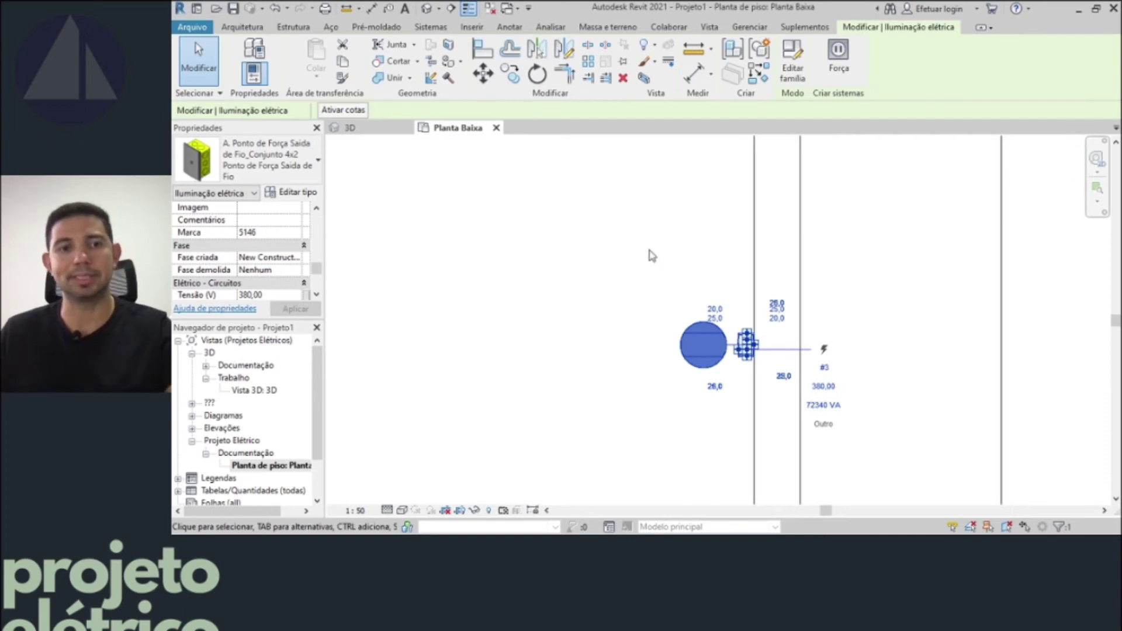
pyautogui.press('Escape')
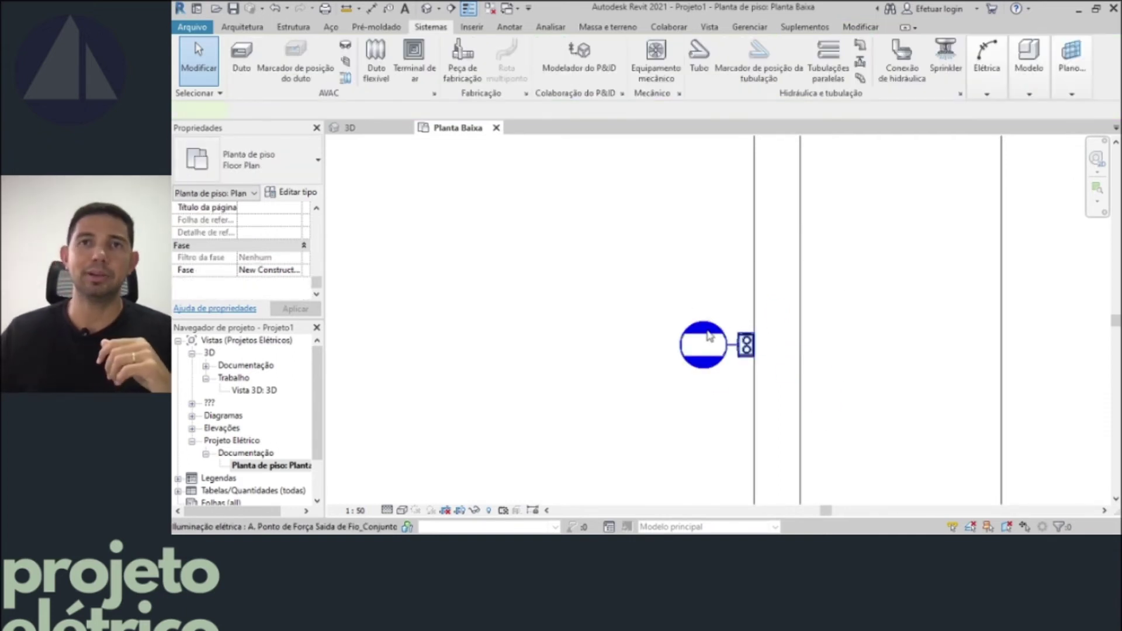
# - Create a 380 V power circuit for the wall outlet
pyautogui.click(704, 328)
pyautogui.click(836, 56)
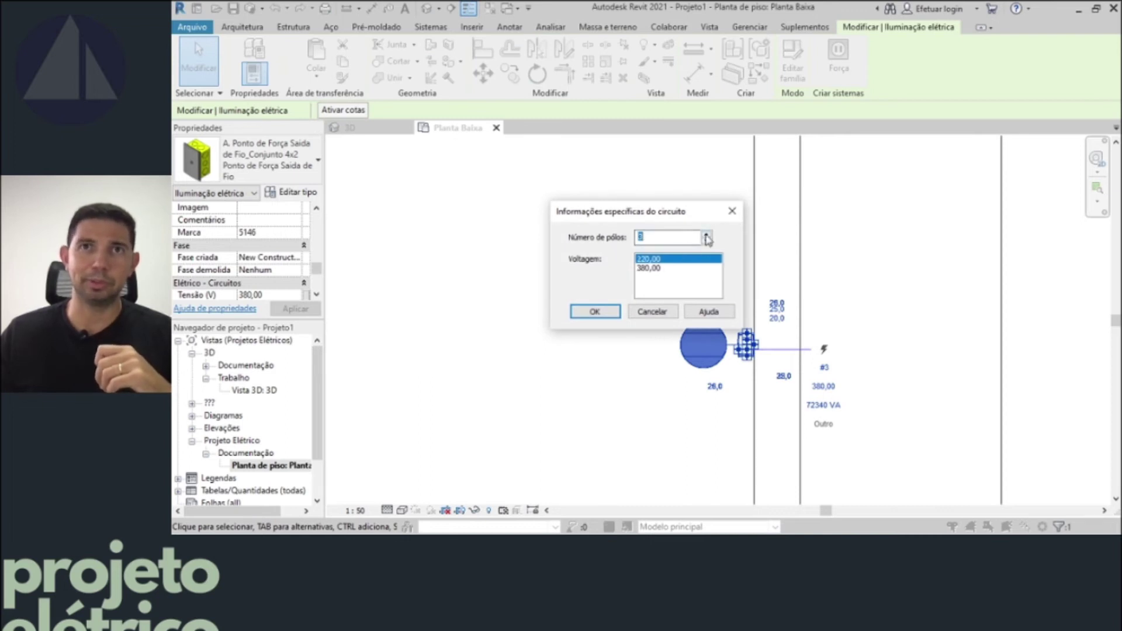
pyautogui.click(659, 269)
pyautogui.click(613, 311)
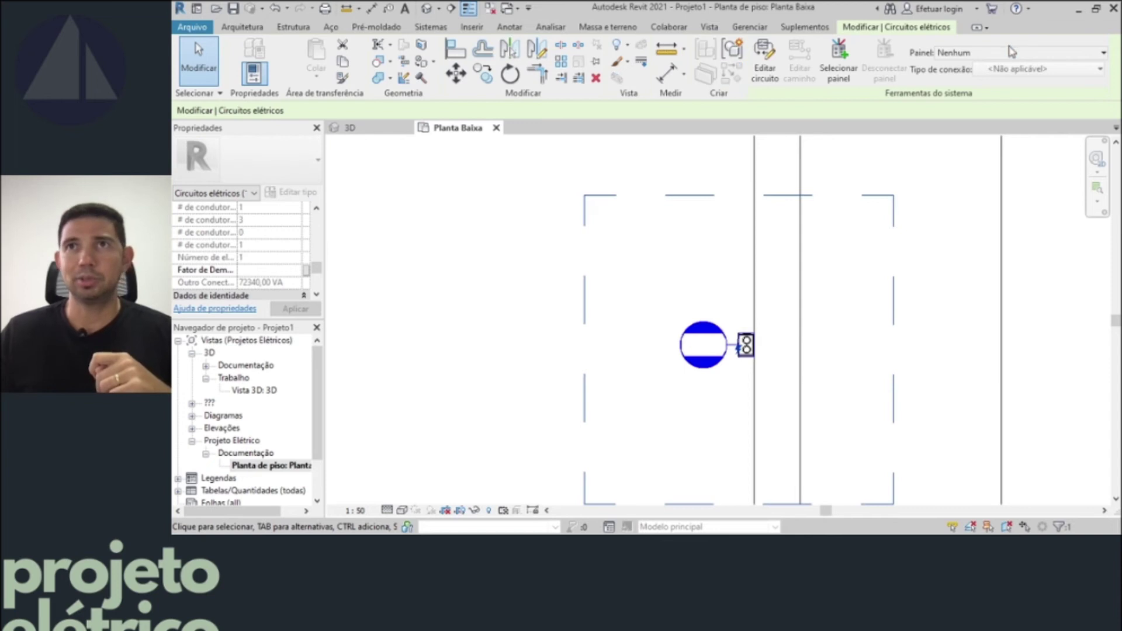
# - Connect the outlet's new circuit to panel CM-1
pyautogui.click(1012, 51)
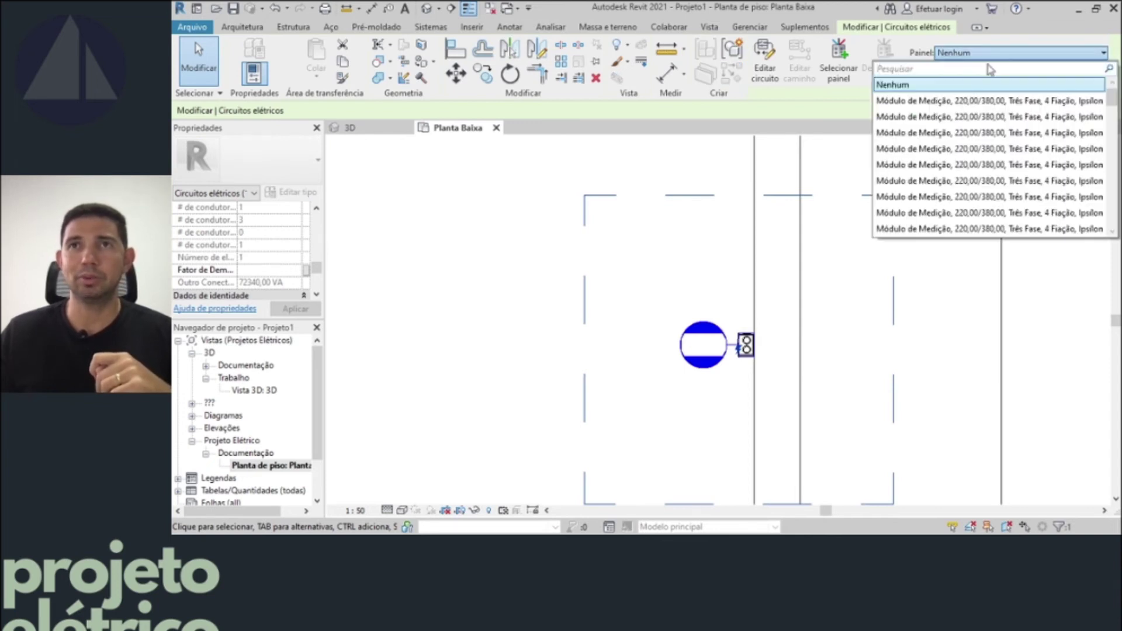
pyautogui.write('cm')
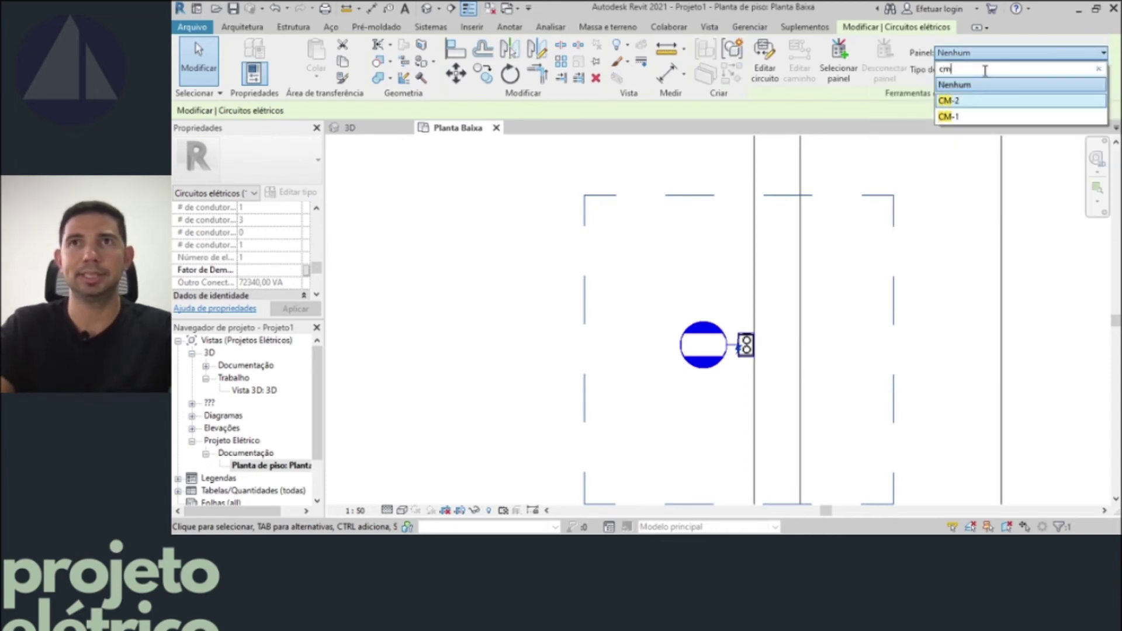
pyautogui.click(954, 117)
pyautogui.scroll(-2, 773, 293)
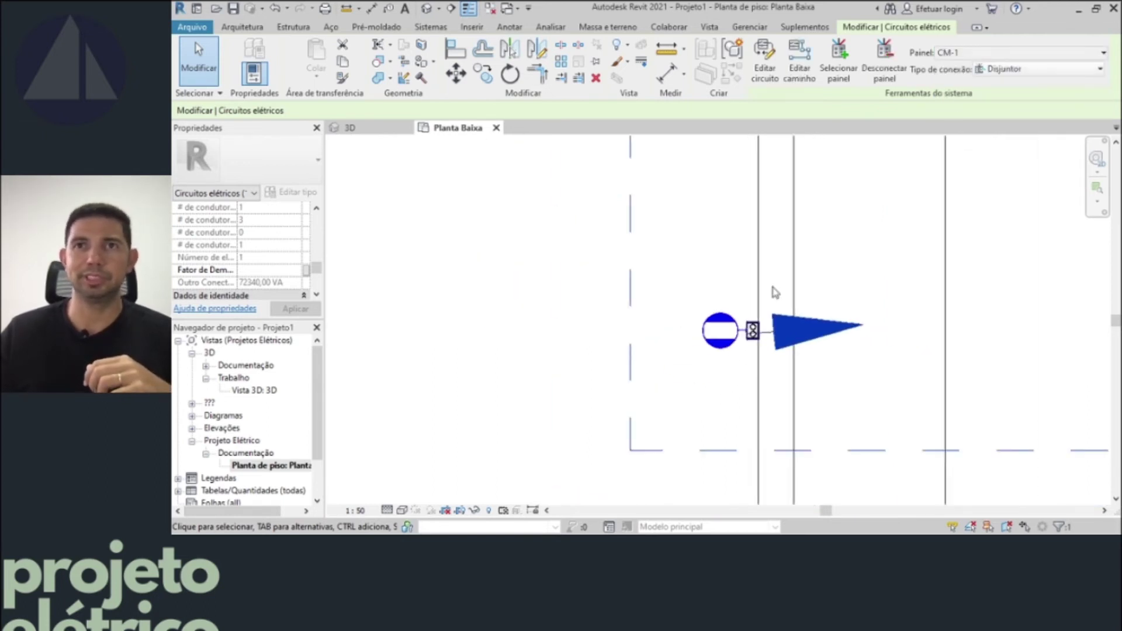
pyautogui.scroll(-3, 773, 295)
pyautogui.scroll(-1, 816, 300)
pyautogui.scroll(-2, 817, 300)
pyautogui.scroll(-1, 643, 310)
pyautogui.scroll(-1, 602, 312)
pyautogui.scroll(-1, 590, 308)
pyautogui.scroll(-1, 592, 308)
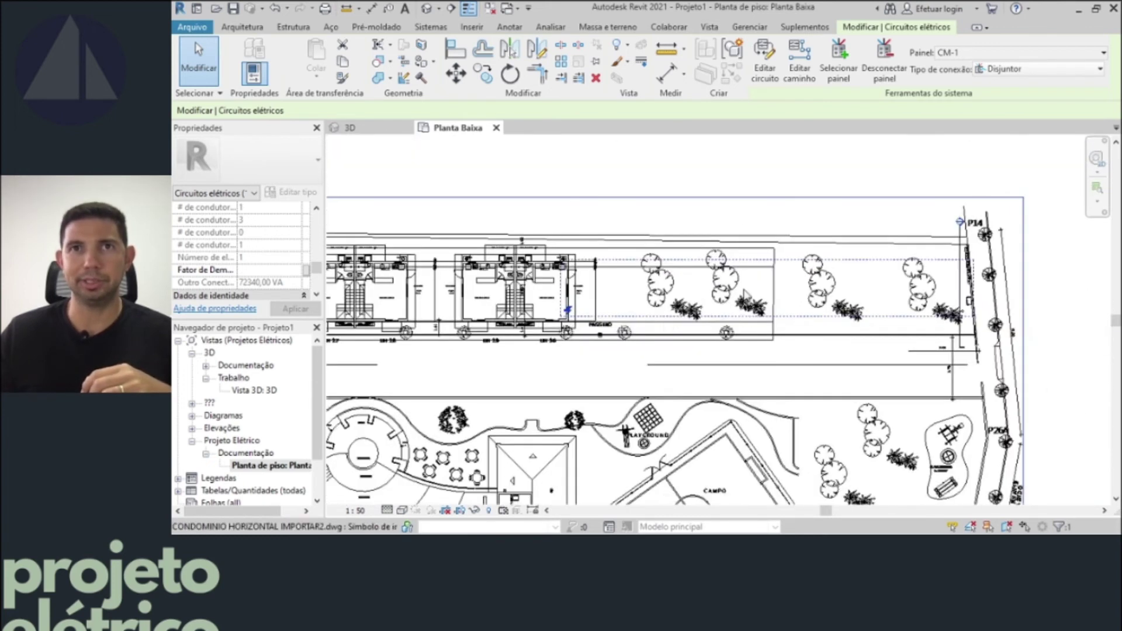
# - Select the circuited outlet and preview its connected circuits
pyautogui.click(747, 183)
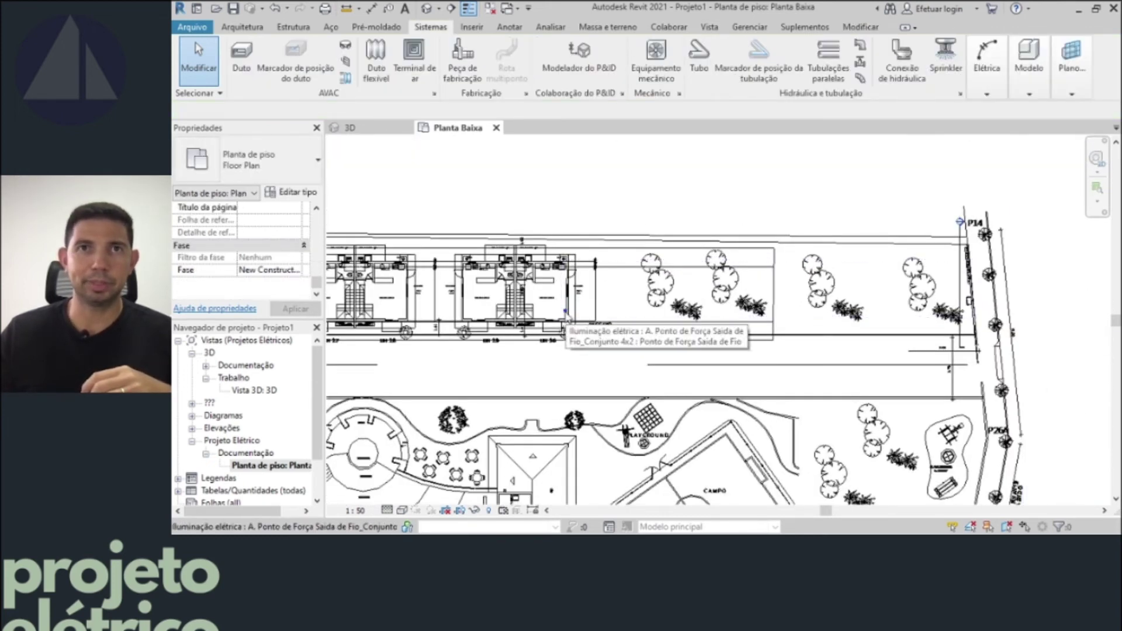
pyautogui.click(566, 313)
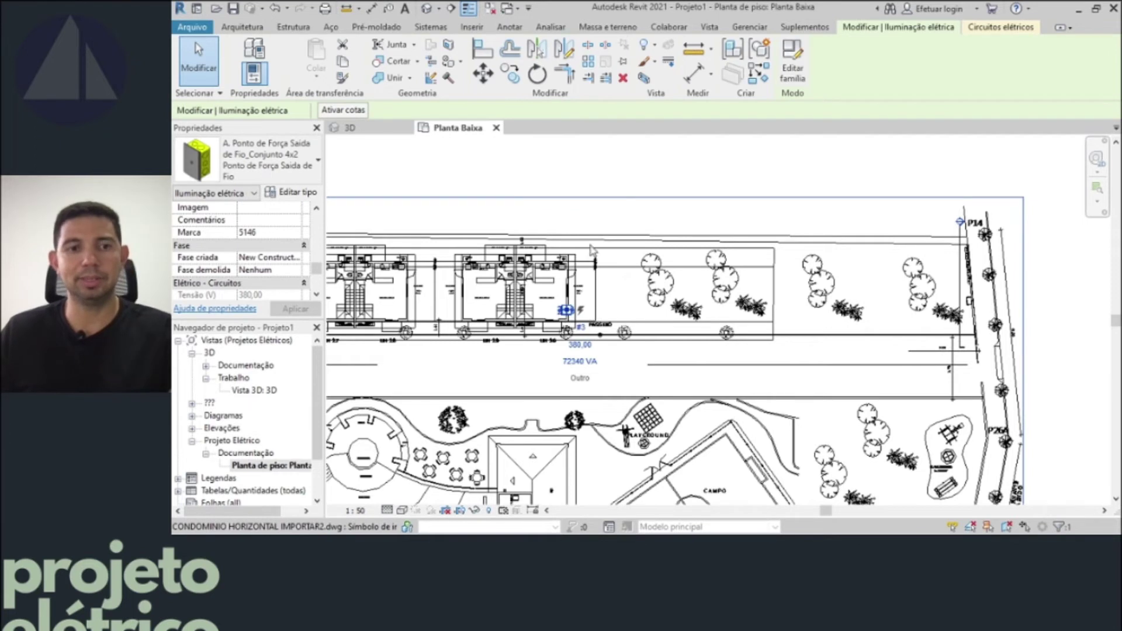
pyautogui.press('Escape')
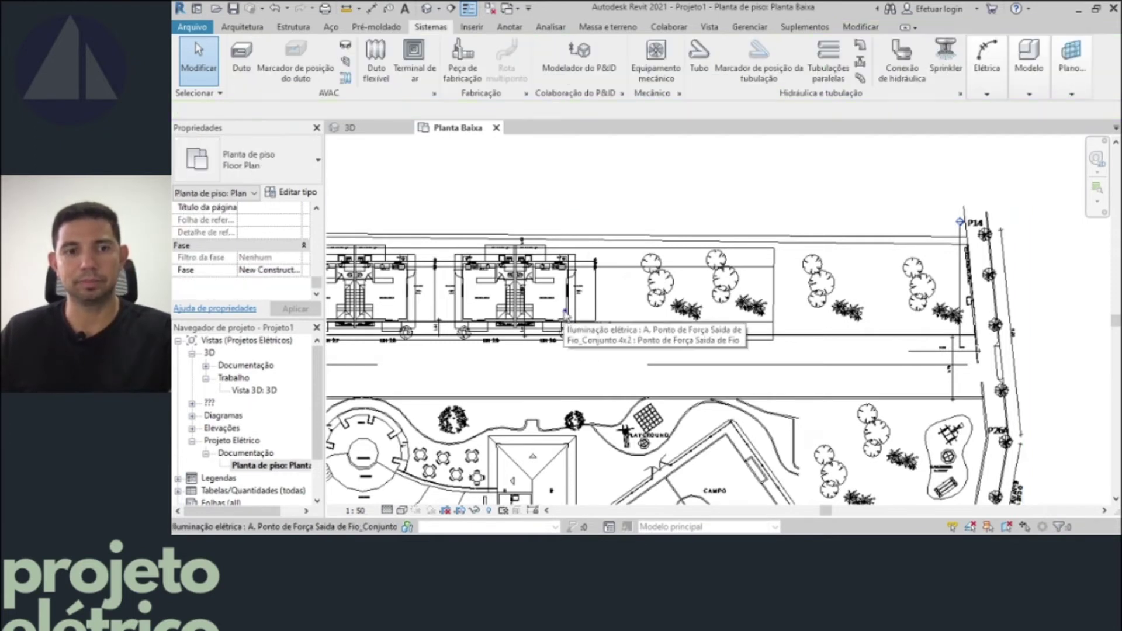
pyautogui.press('Tab')
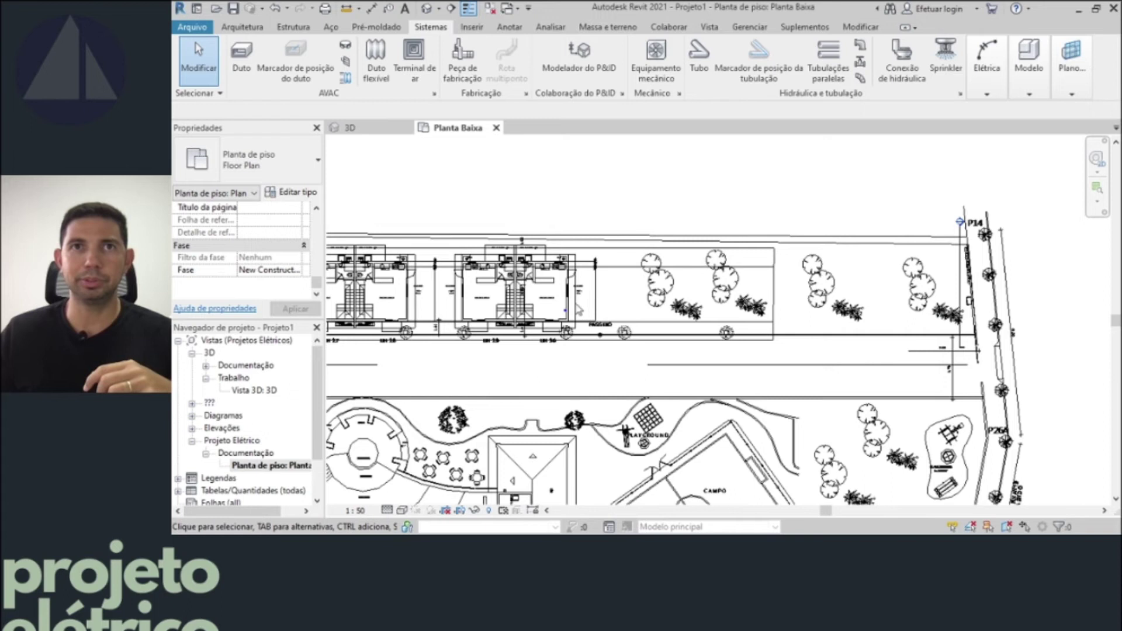
pyautogui.click(566, 314)
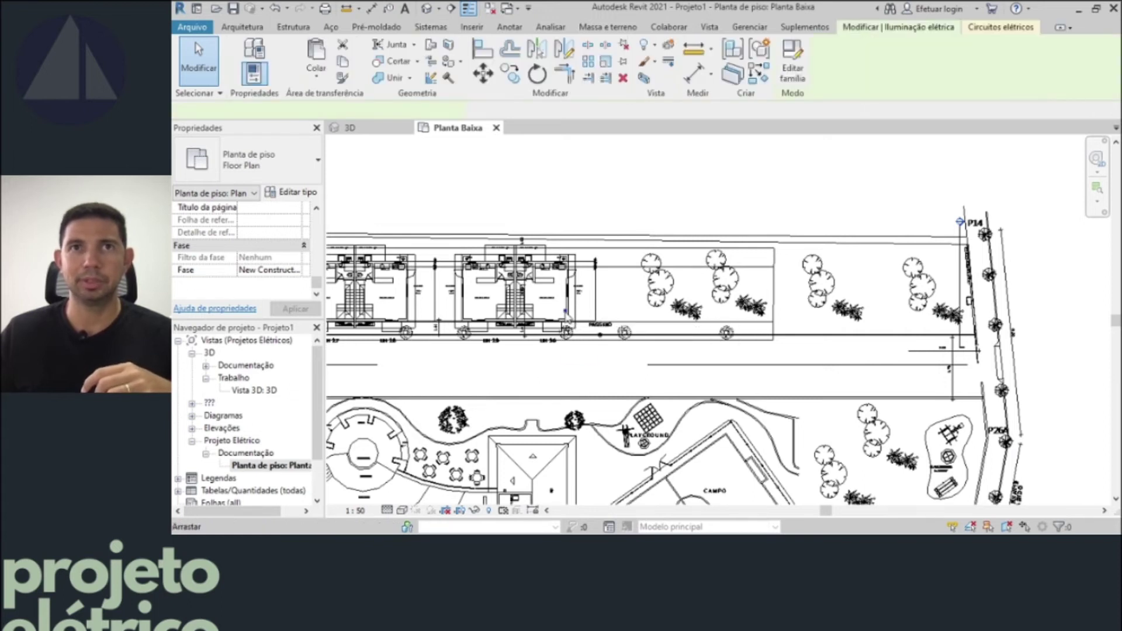
pyautogui.press('Escape')
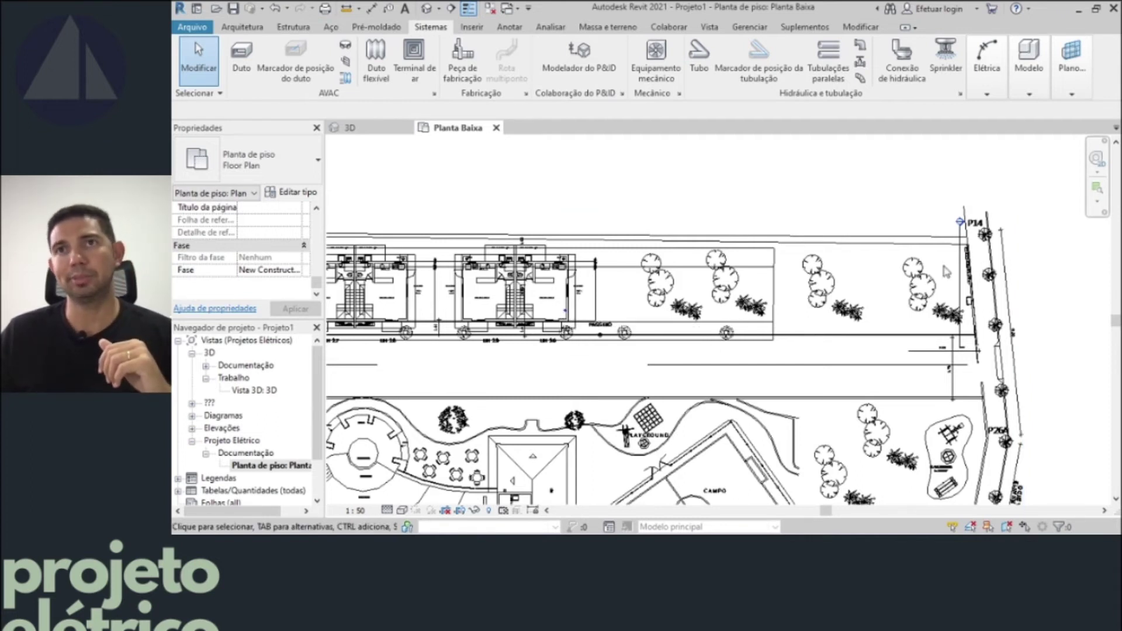
# - Bring the lower site area into view and select the outlet near PASSEIO
pyautogui.moveTo(969, 281); pyautogui.dragTo(947, 164, button='middle')
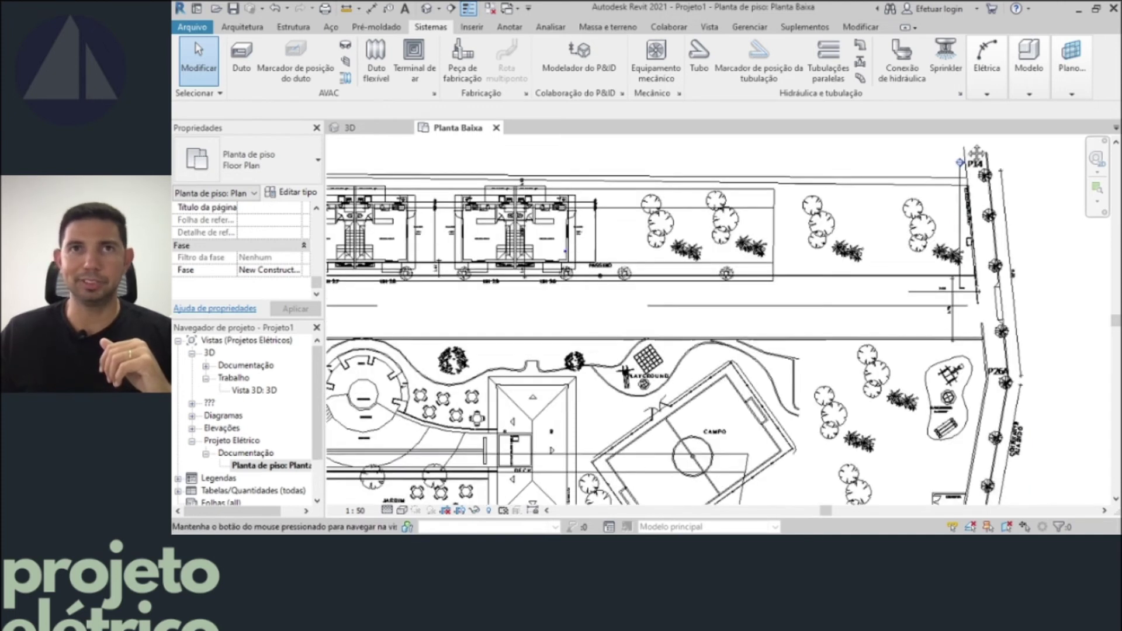
pyautogui.scroll(2, 845, 208)
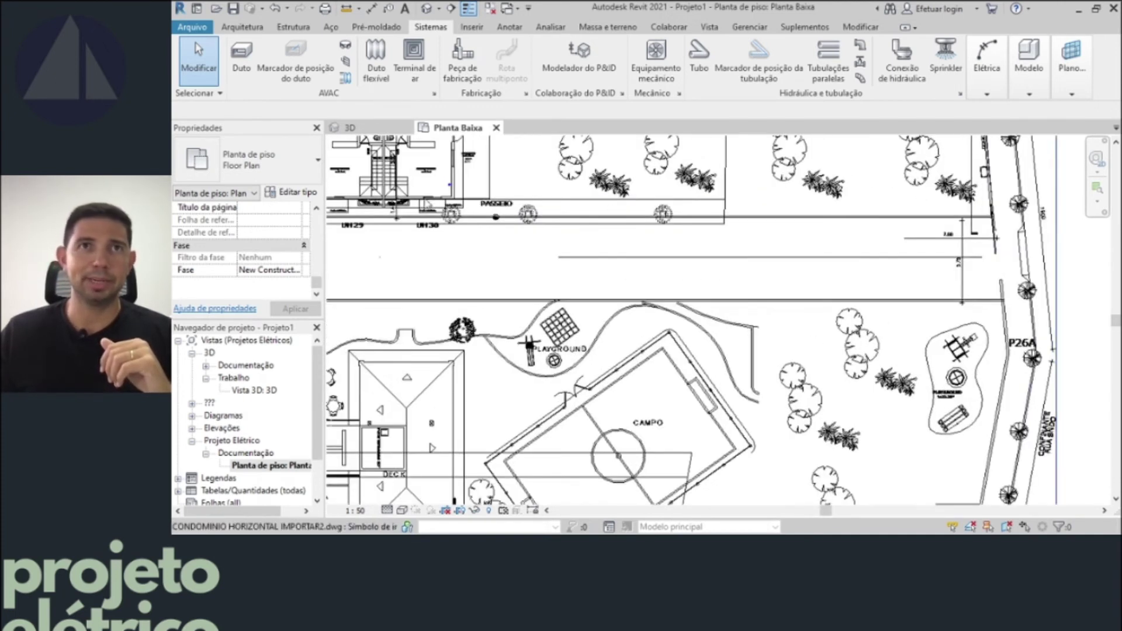
pyautogui.scroll(2, 434, 187)
pyautogui.scroll(3, 451, 186)
pyautogui.scroll(1, 468, 190)
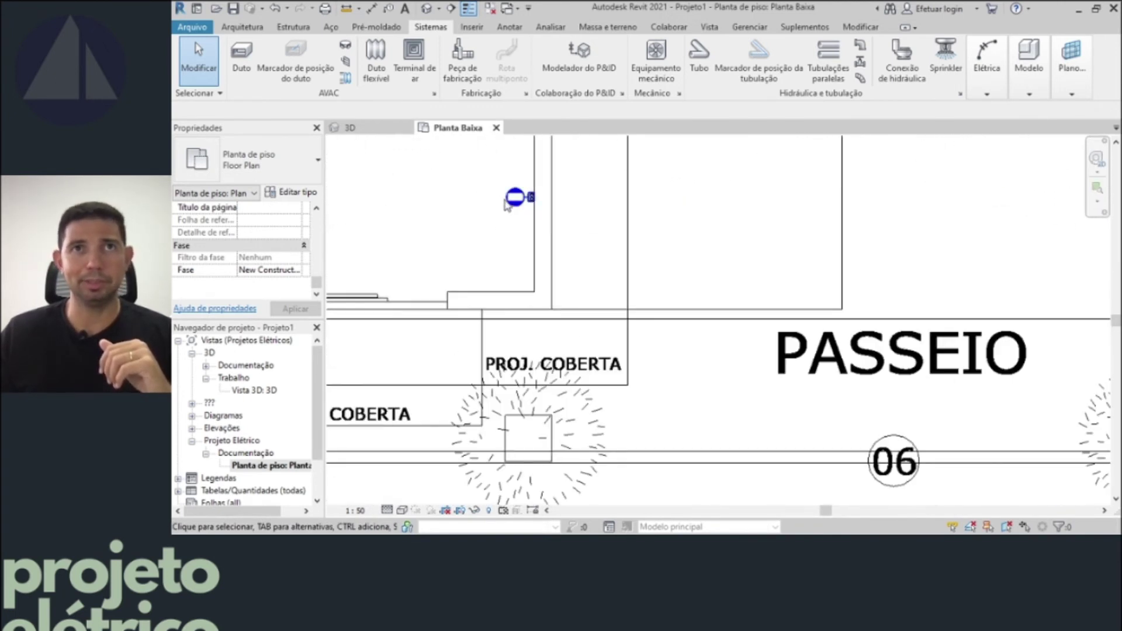
pyautogui.click(515, 198)
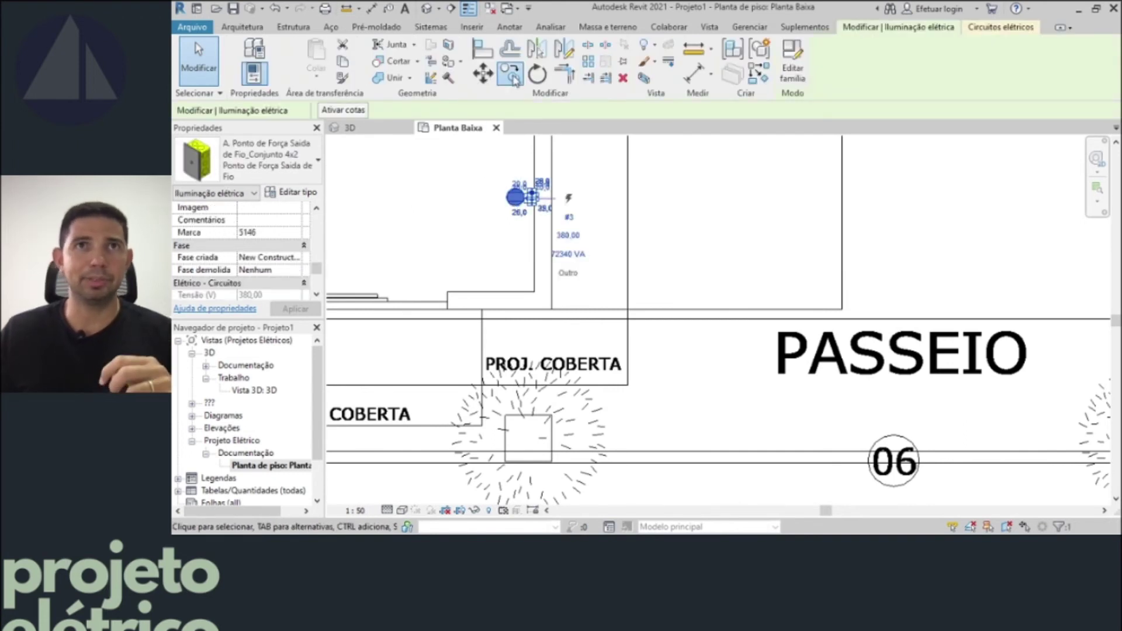
# - Copy the outlet onto the ESTAR/JANTAR wall beside the GARAGEM of house UH 16
pyautogui.click(514, 81)
pyautogui.scroll(5, 533, 205)
pyautogui.scroll(-3, 534, 201)
pyautogui.scroll(-3, 534, 201)
pyautogui.click(539, 190)
pyautogui.scroll(2, 585, 292)
pyautogui.scroll(2, 527, 351)
pyautogui.scroll(2, 515, 367)
pyautogui.scroll(2, 515, 368)
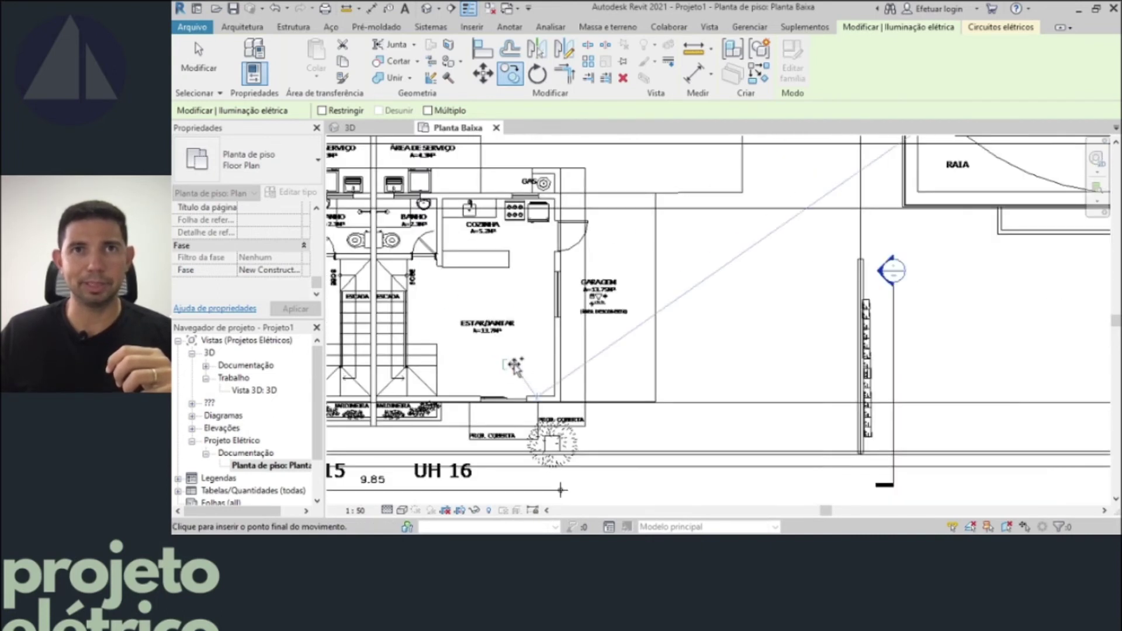
pyautogui.scroll(2, 529, 361)
pyautogui.scroll(2, 549, 363)
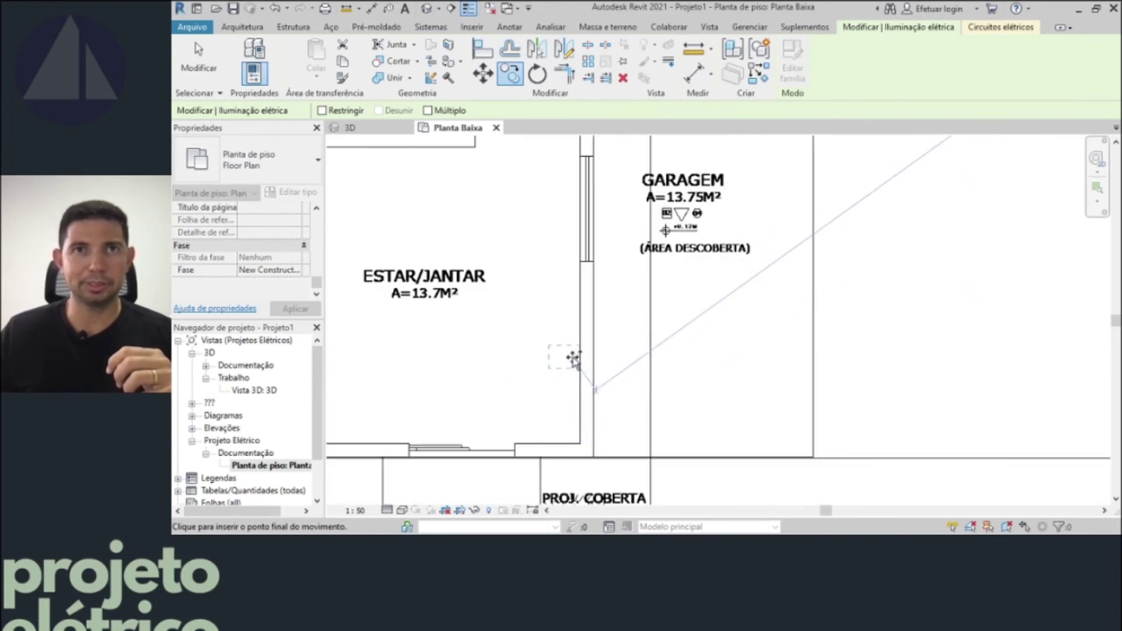
pyautogui.click(572, 358)
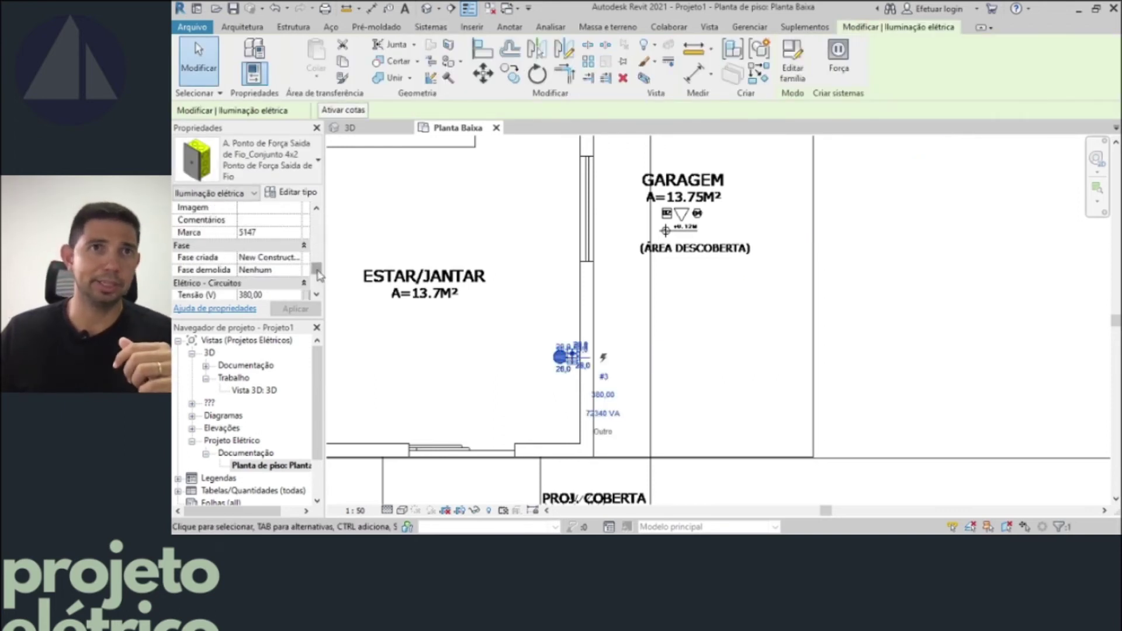
# - Change the copied outlet's Potência Aparente from 72340 VA to 64600 VA
pyautogui.moveTo(319, 275); pyautogui.dragTo(319, 233)
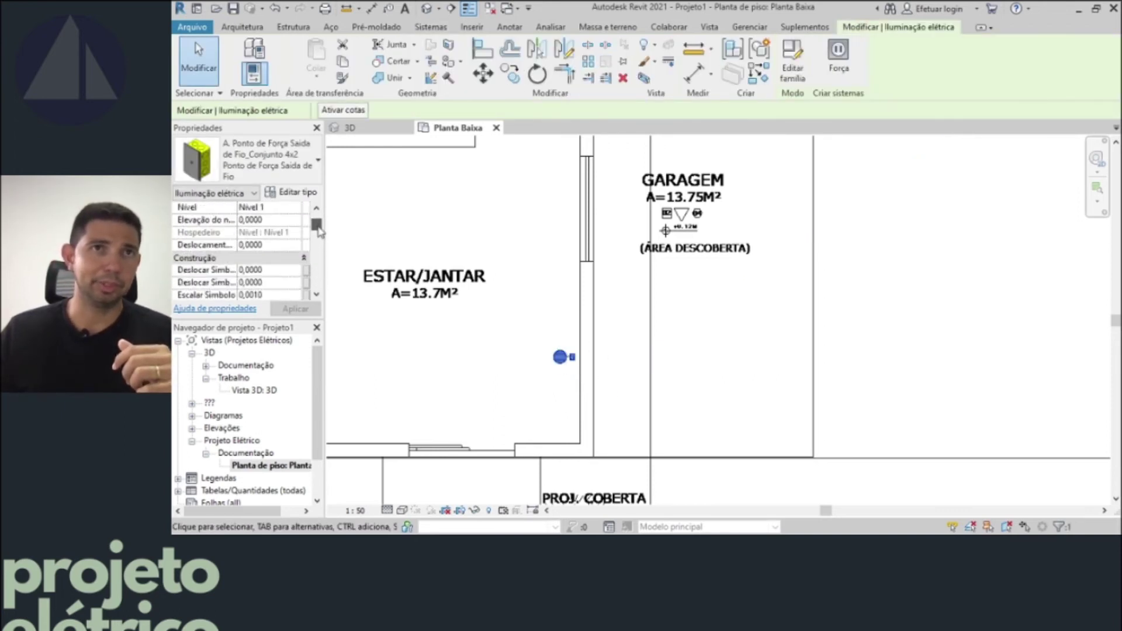
pyautogui.moveTo(319, 233); pyautogui.dragTo(306, 240)
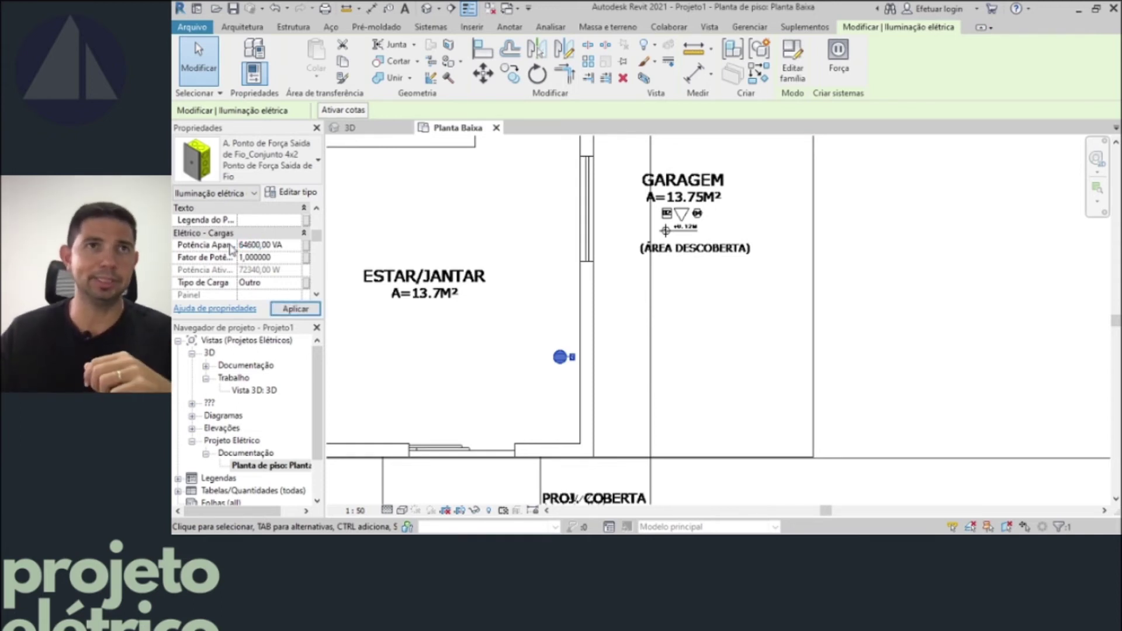
pyautogui.click(299, 311)
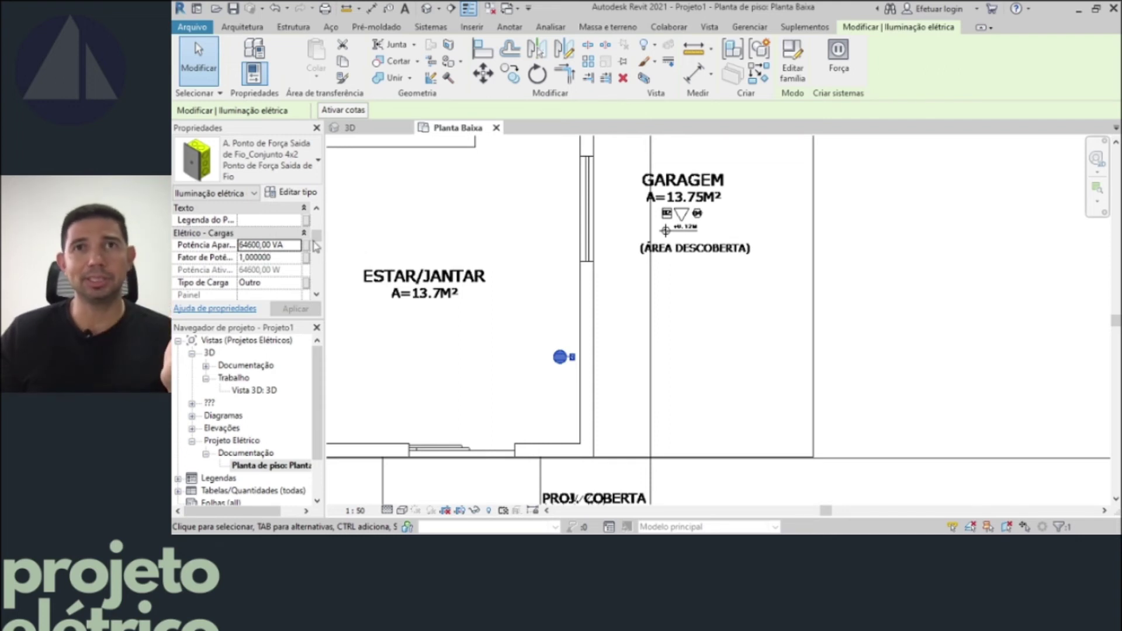
pyautogui.press('Return')
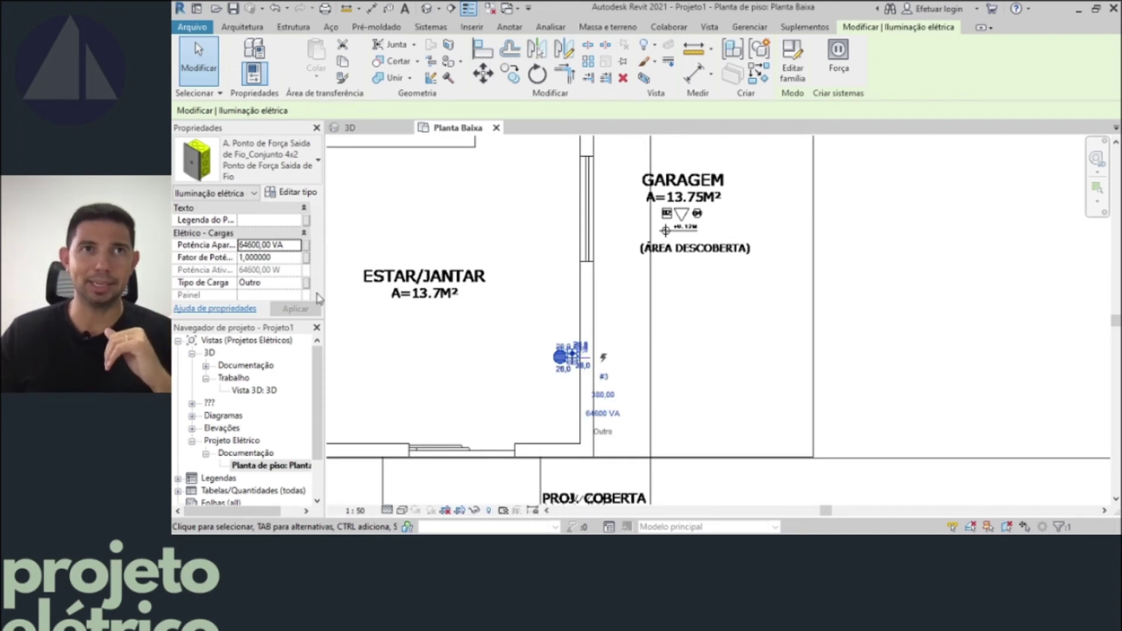
pyautogui.scroll(-1, 316, 237)
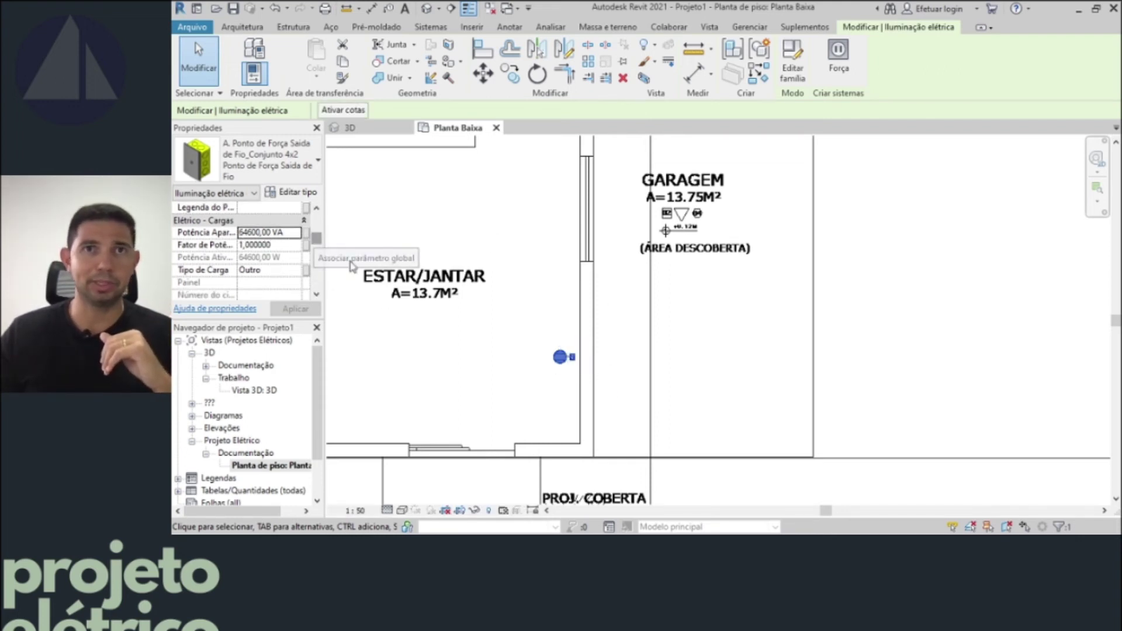
pyautogui.click(531, 352)
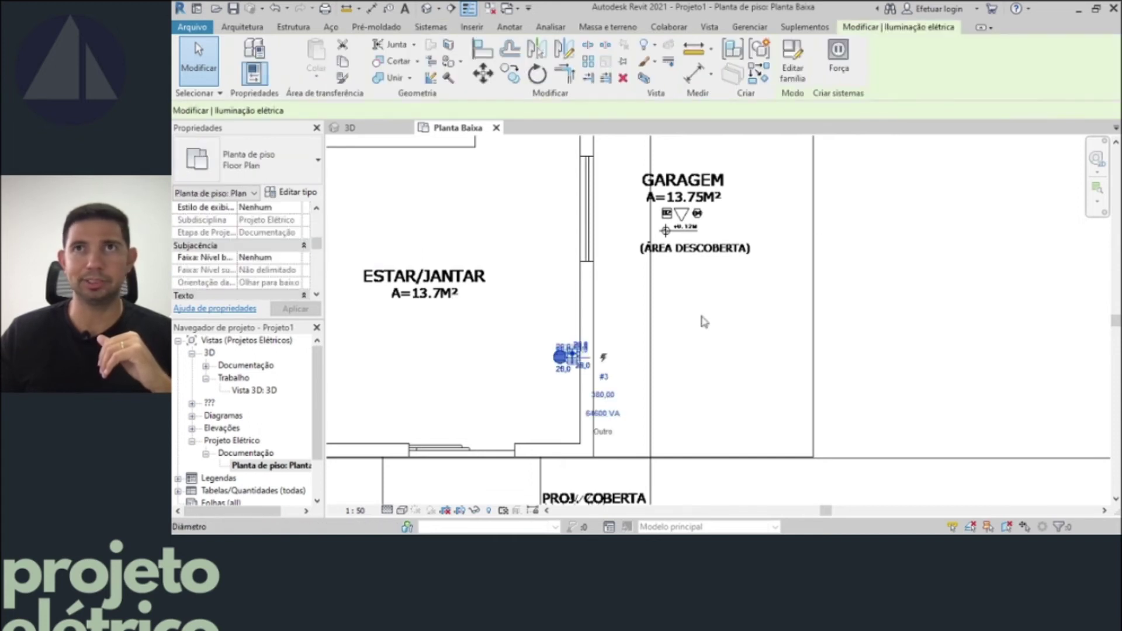
# - Create a 3-pole 380 V power circuit for the living-room outlet
pyautogui.click(560, 357)
pyautogui.click(838, 53)
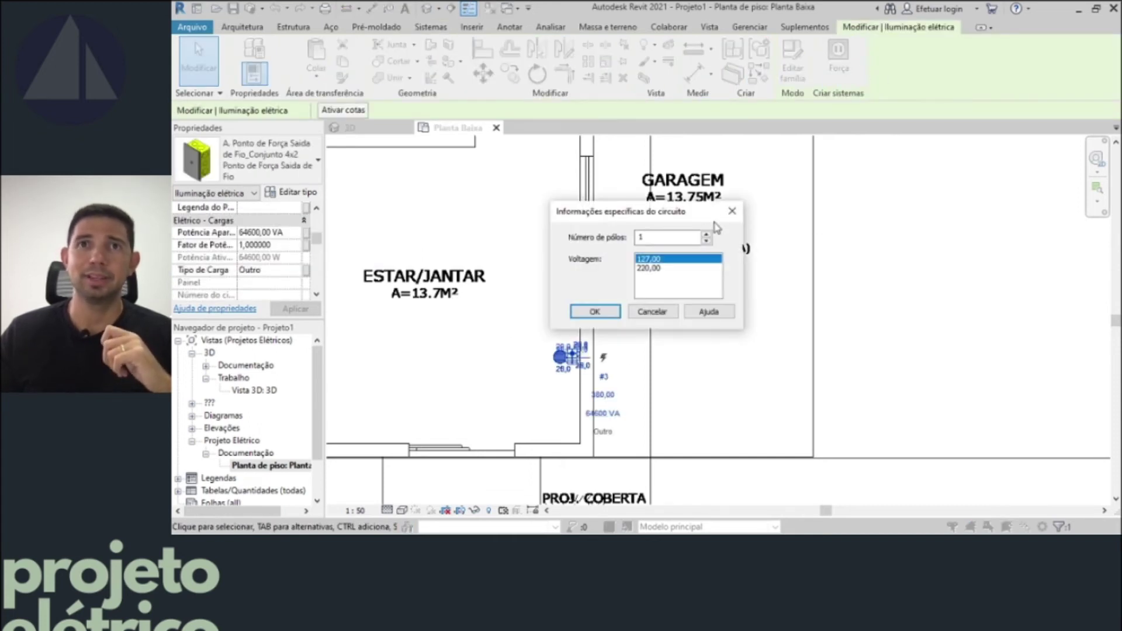
pyautogui.write('3')
pyautogui.click(671, 268)
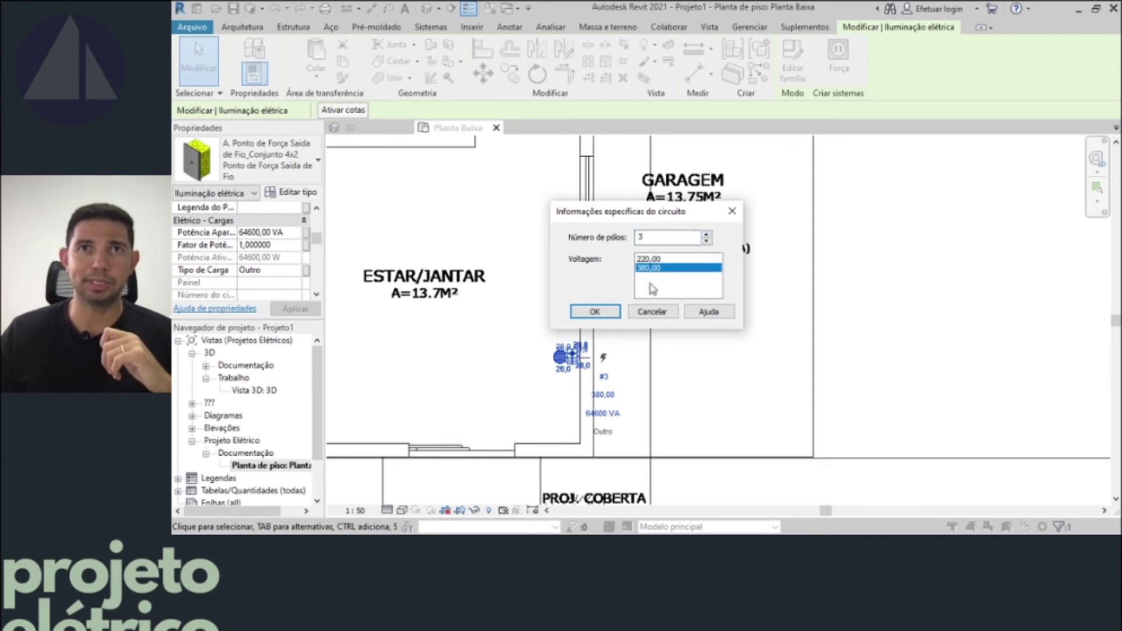
pyautogui.click(615, 314)
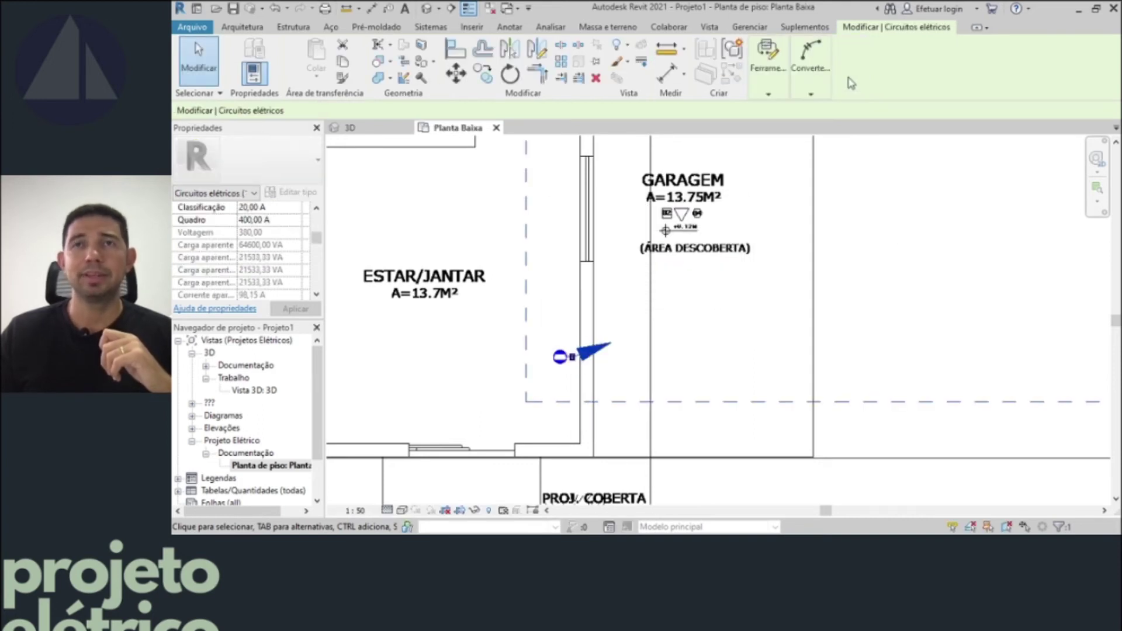
# - Verify the outlet sits on circuit 4,5,6 of CM-1 and reselect it
pyautogui.scroll(2, 785, 336)
pyautogui.scroll(-5, 785, 336)
pyautogui.scroll(-8, 785, 336)
pyautogui.scroll(2, 785, 336)
pyautogui.scroll(2, 785, 336)
pyautogui.scroll(2, 785, 336)
pyautogui.scroll(2, 786, 336)
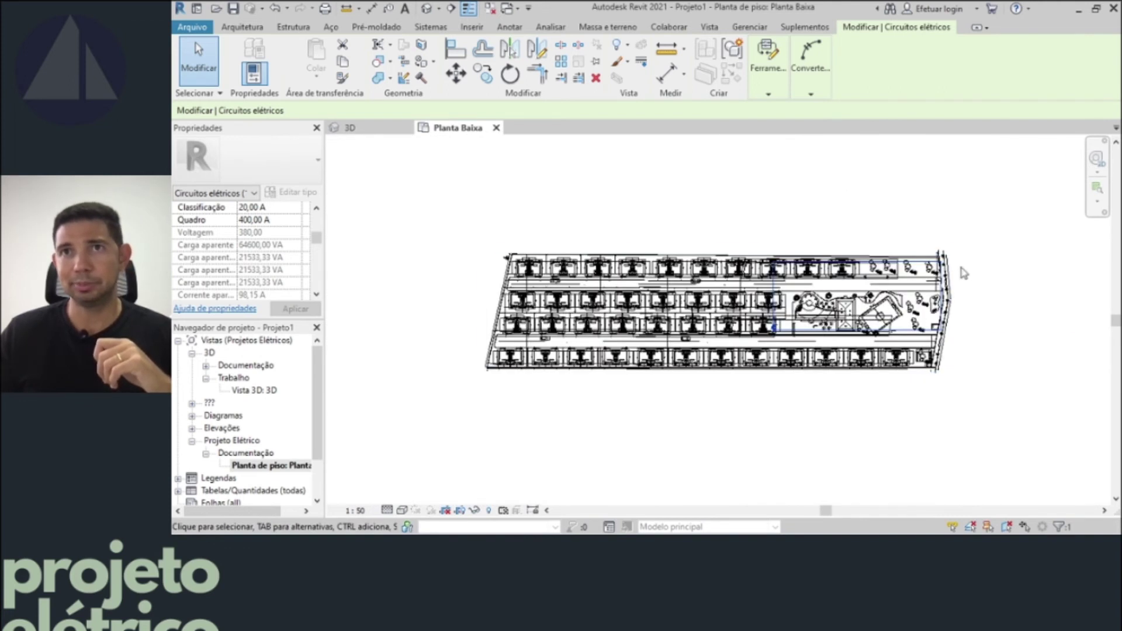
pyautogui.scroll(1, 961, 274)
pyautogui.scroll(1, 929, 268)
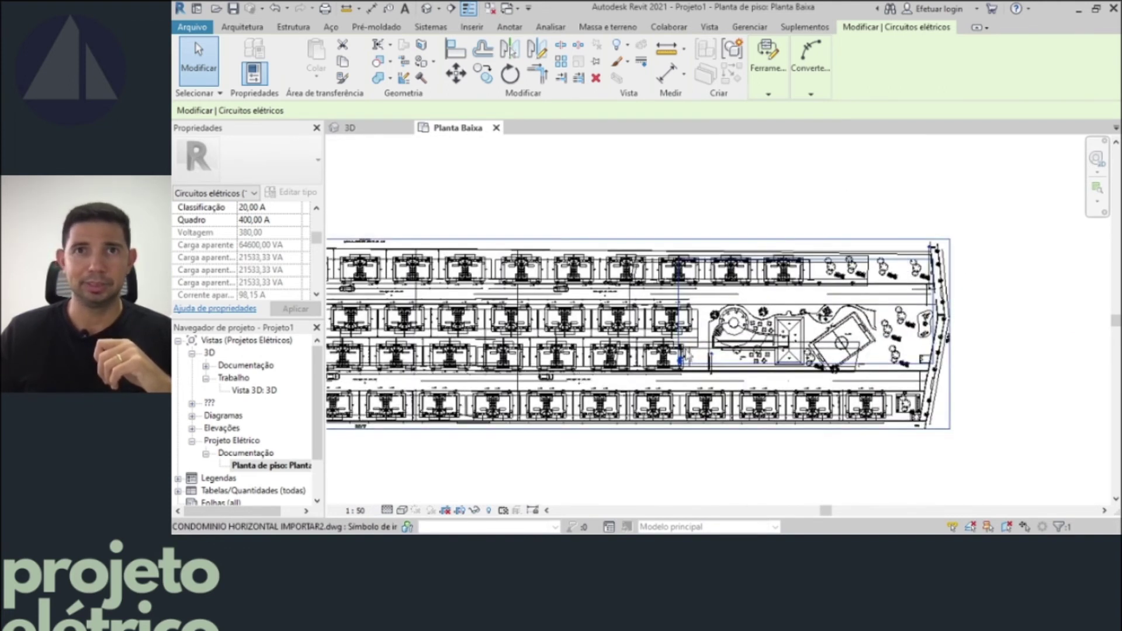
pyautogui.scroll(1, 693, 351)
pyautogui.press('Escape')
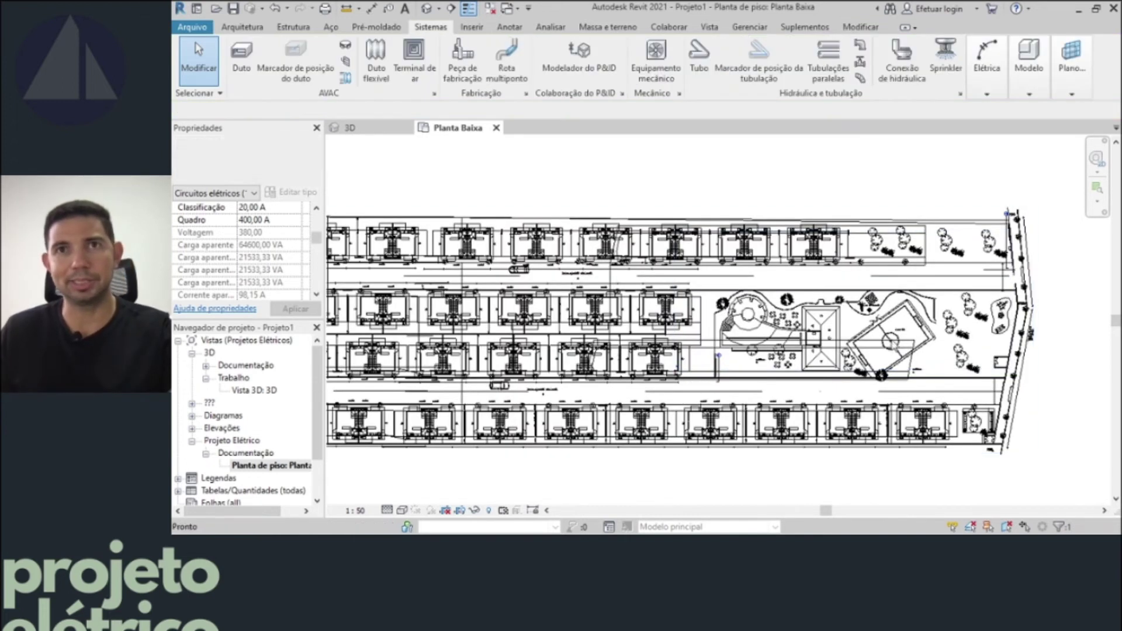
pyautogui.scroll(1, 1007, 292)
pyautogui.scroll(1, 1007, 292)
pyautogui.scroll(1, 1007, 292)
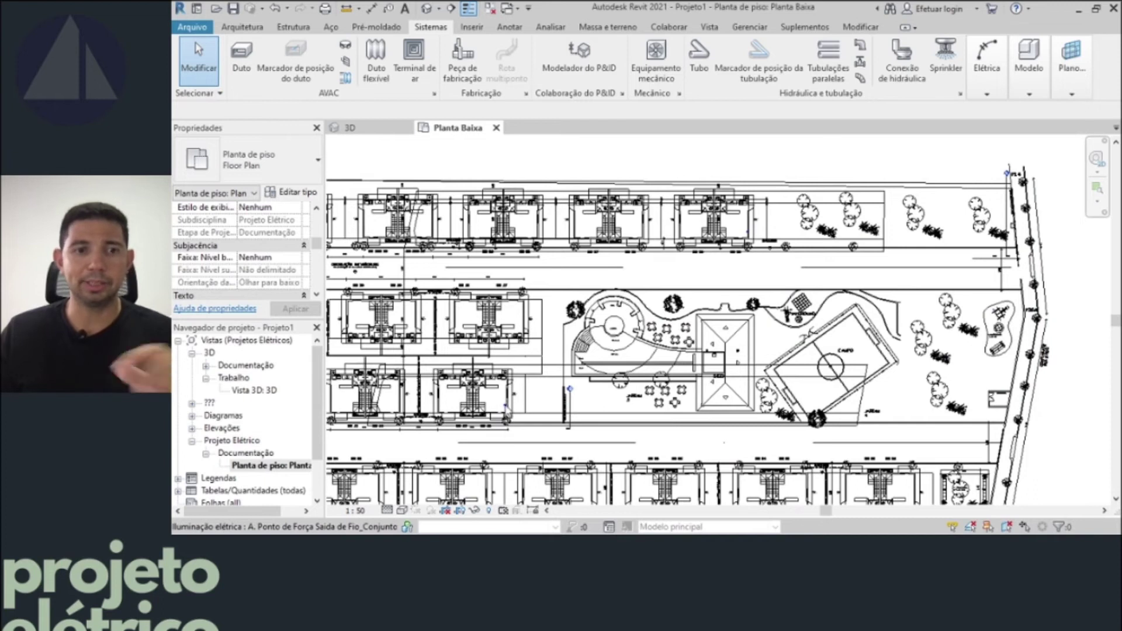
pyautogui.press('Tab')
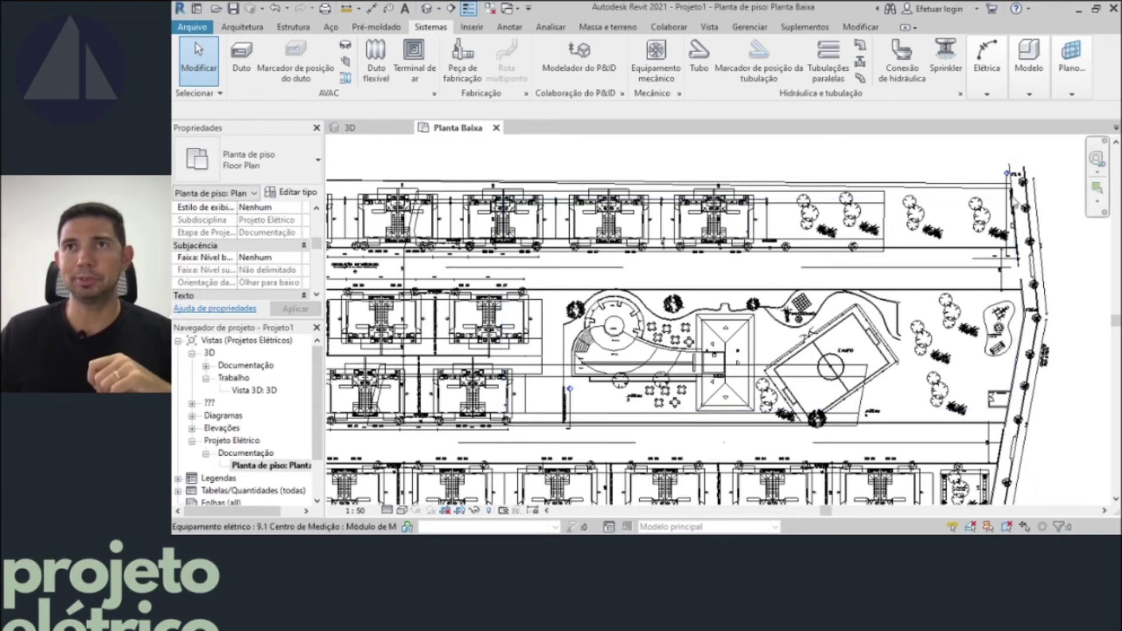
pyautogui.scroll(1, 546, 390)
pyautogui.scroll(1, 546, 390)
pyautogui.scroll(2, 545, 390)
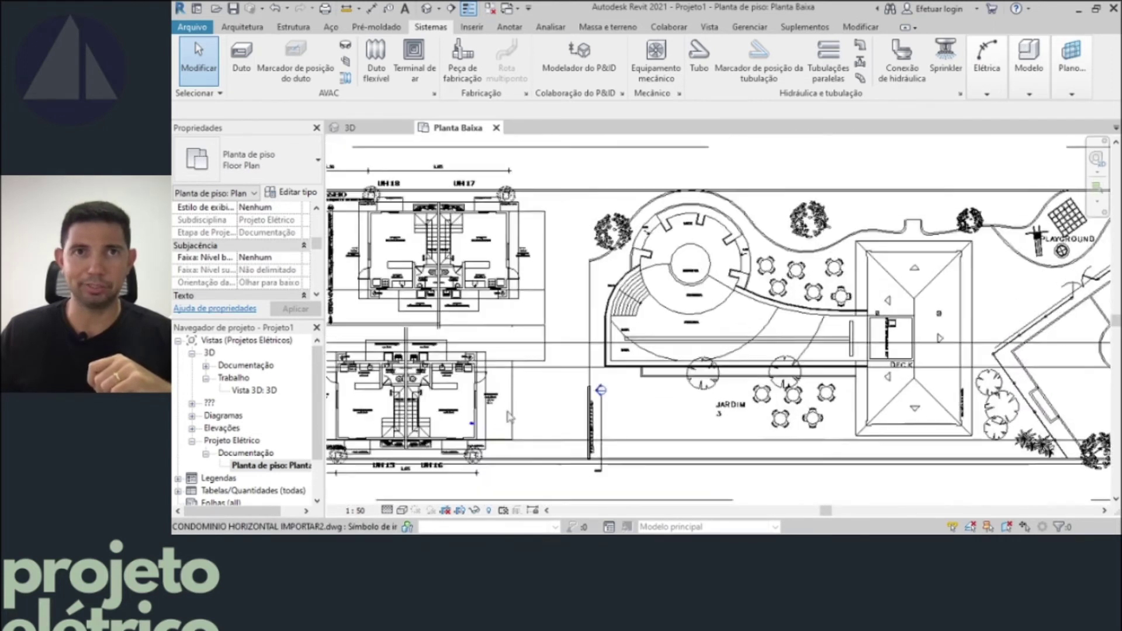
pyautogui.scroll(1, 546, 390)
pyautogui.click(458, 432)
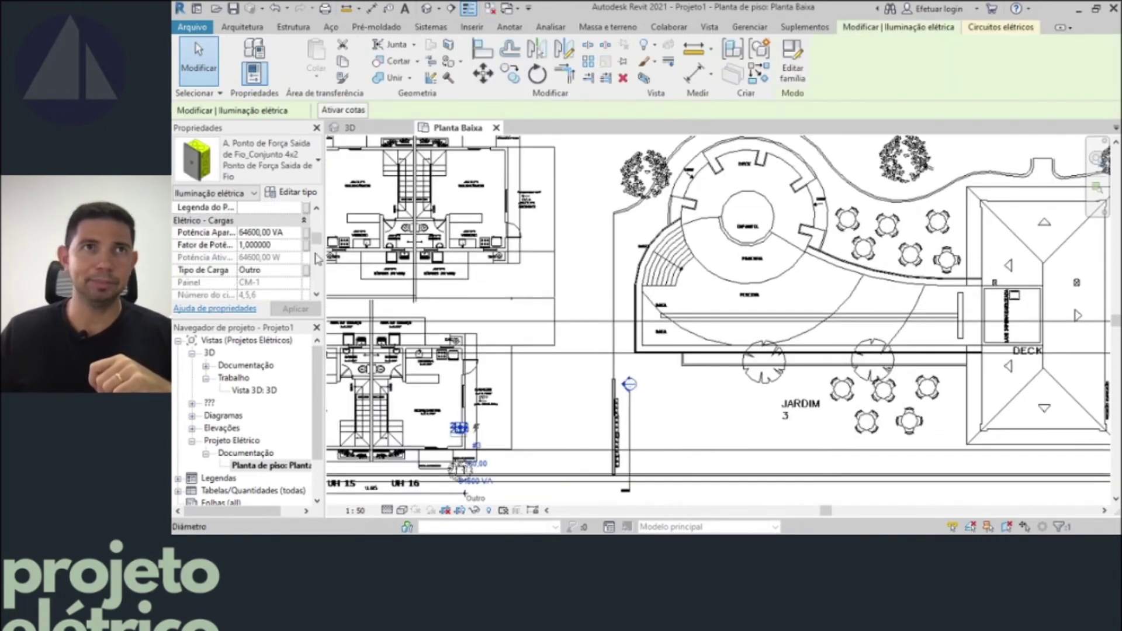
# - Reassign the outlet's circuit from panel CM-1 to CM-2
pyautogui.click(993, 30)
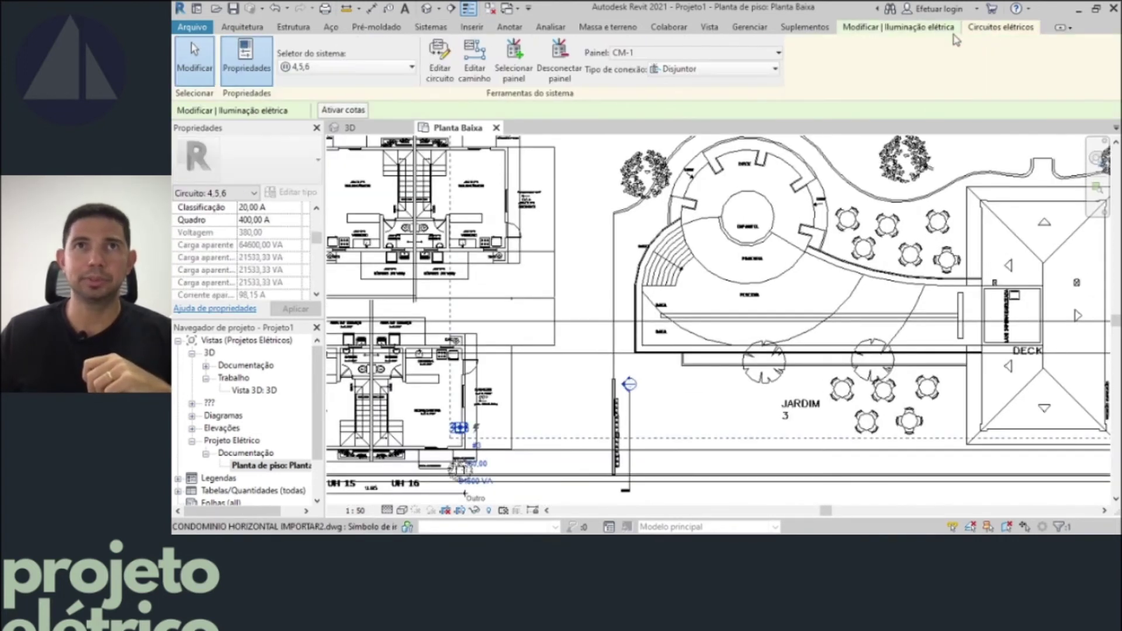
pyautogui.click(636, 54)
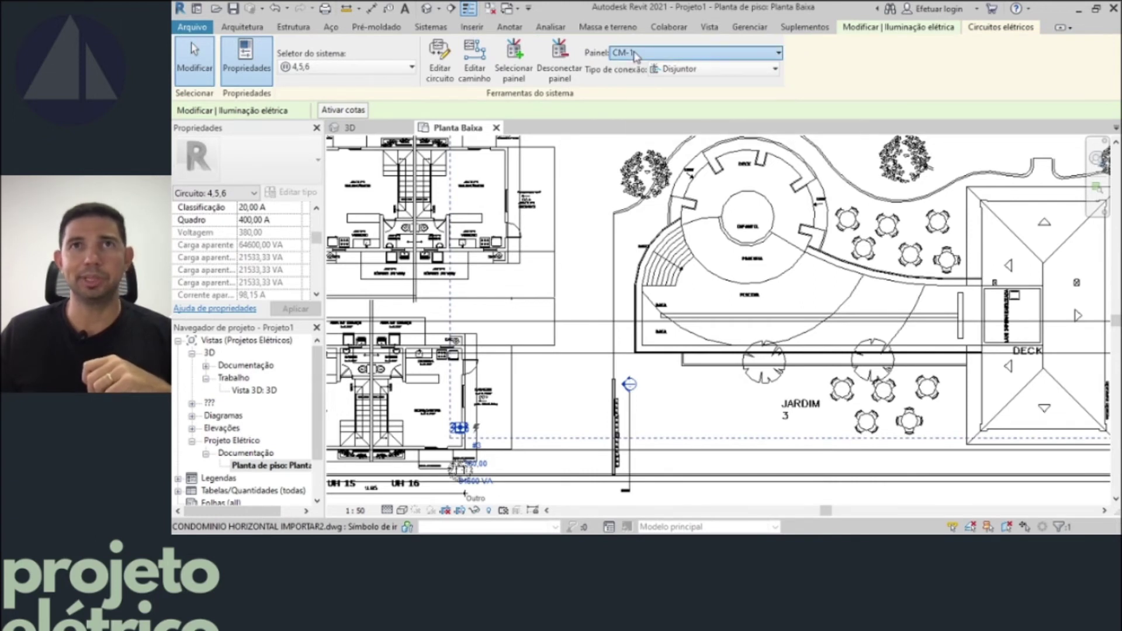
pyautogui.write('cm-')
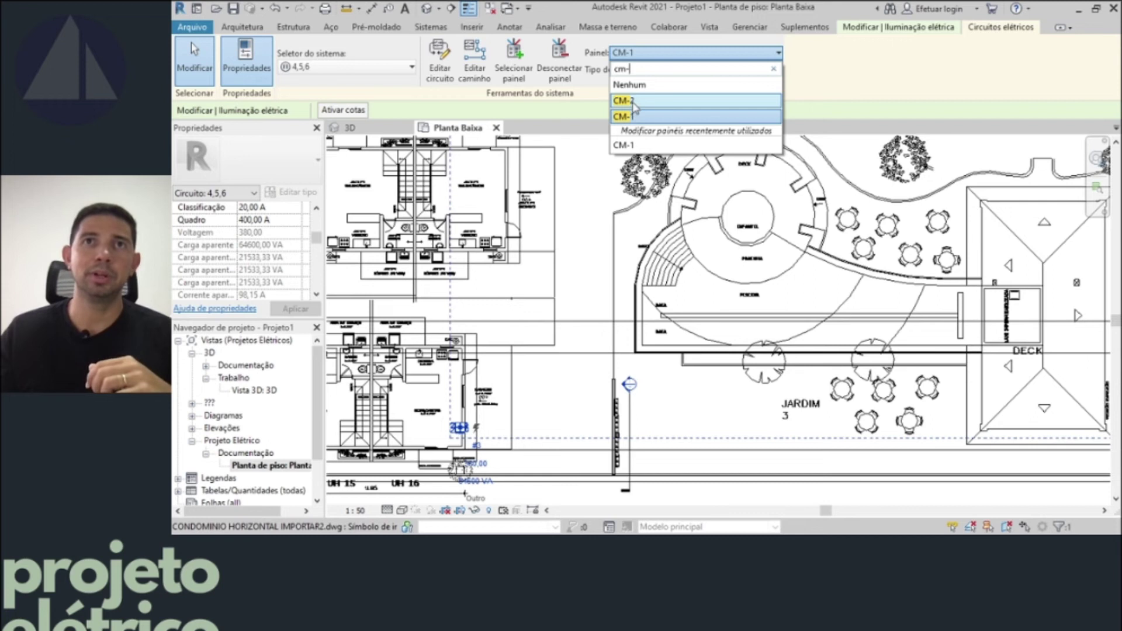
pyautogui.click(636, 105)
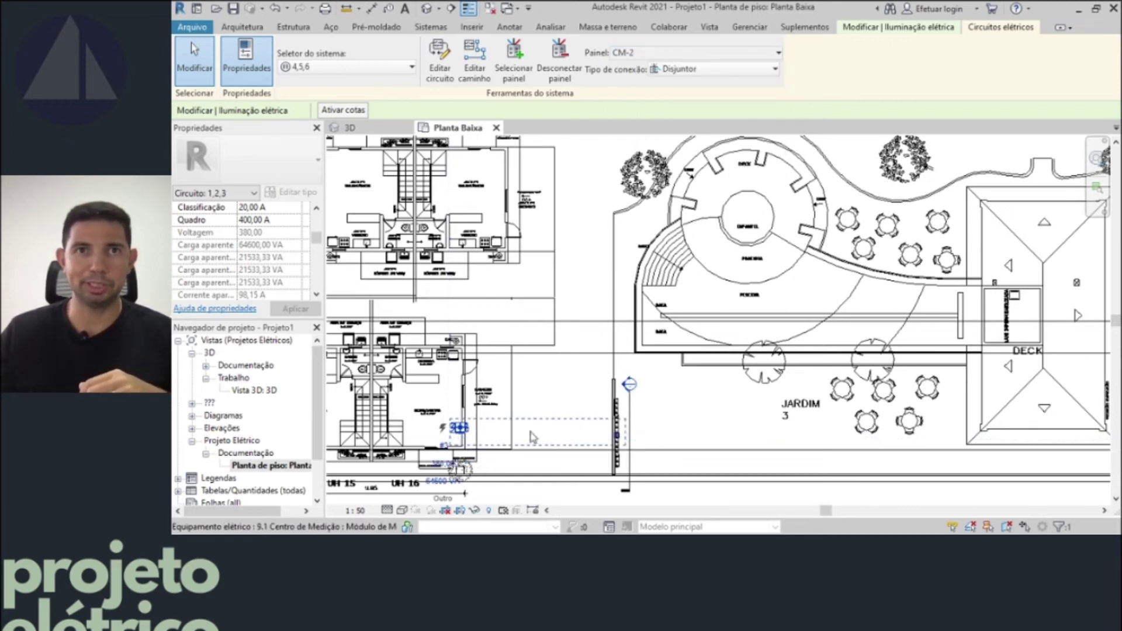
# - Clear the selection and zoom out to show the whole site plan
pyautogui.scroll(2, 459, 455)
pyautogui.scroll(2, 459, 455)
pyautogui.scroll(1, 459, 455)
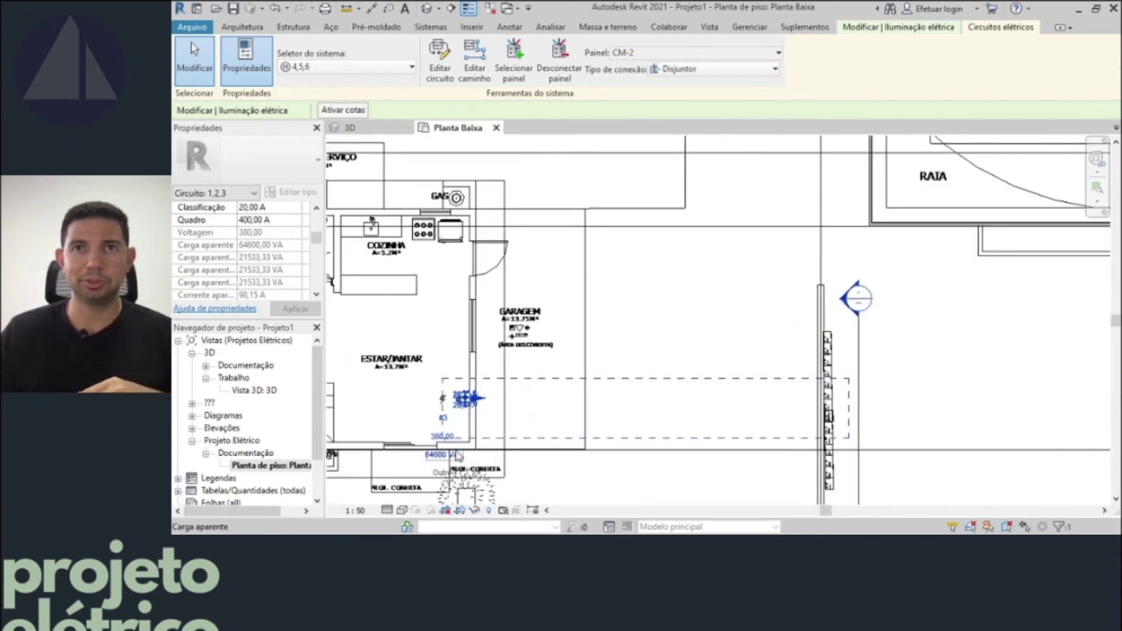
pyautogui.scroll(1, 459, 455)
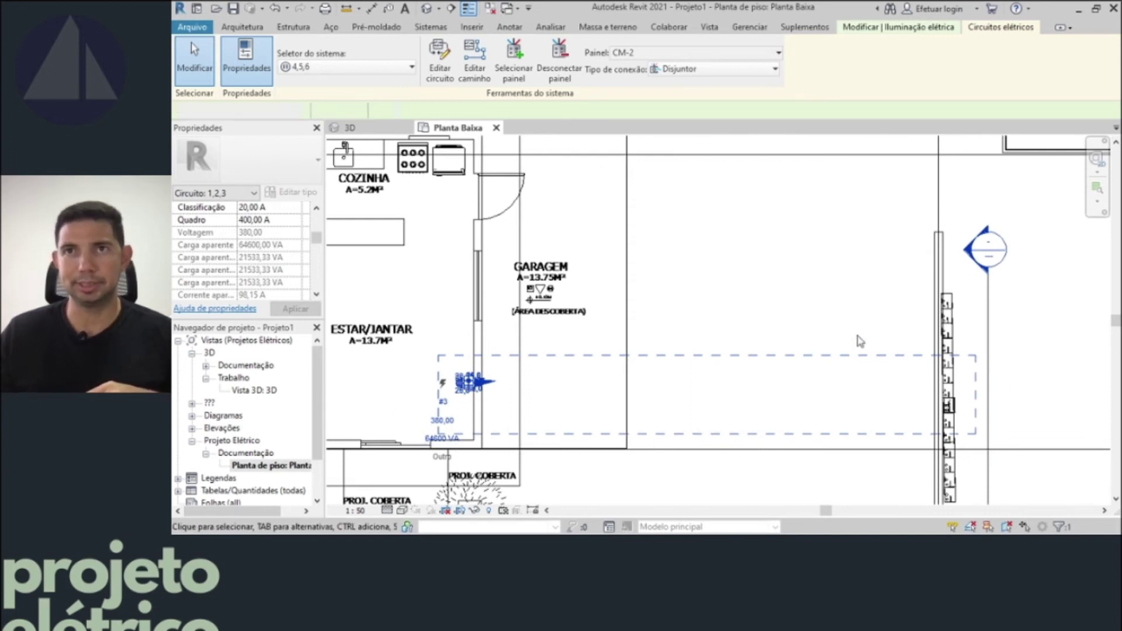
pyautogui.press('Escape')
pyautogui.scroll(-3, 751, 288)
pyautogui.scroll(-3, 751, 288)
pyautogui.scroll(-2, 751, 288)
pyautogui.moveTo(745, 267); pyautogui.dragTo(724, 287, button='middle')
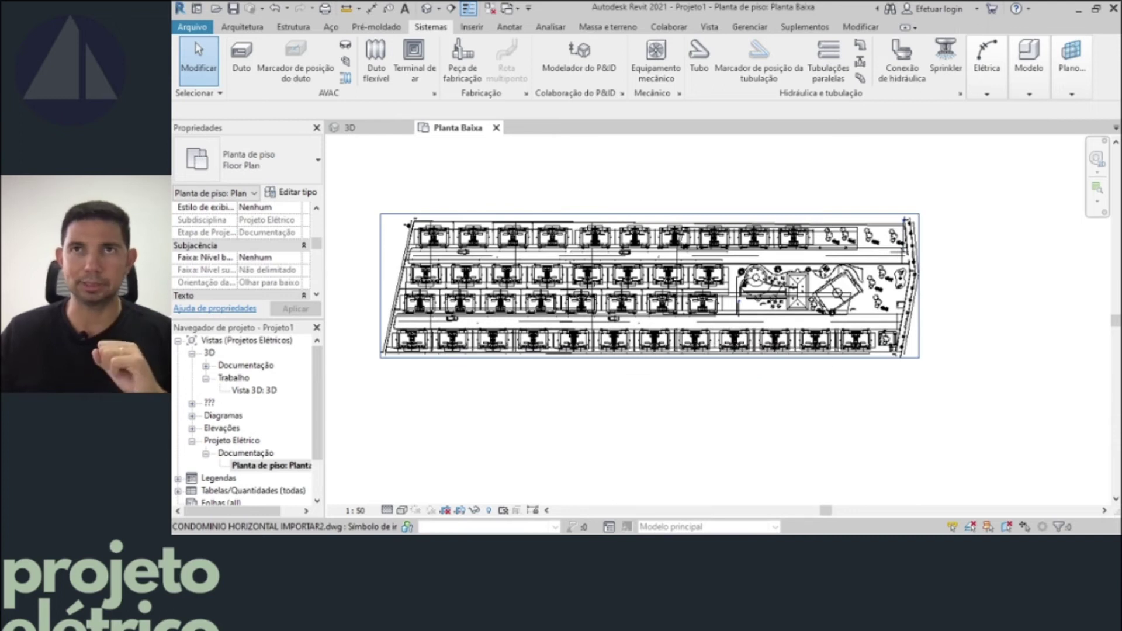
# - Zoom into the upper-right garden area and select the QGBT distribution board
pyautogui.scroll(2, 864, 237)
pyautogui.scroll(1, 939, 239)
pyautogui.scroll(2, 939, 239)
pyautogui.scroll(2, 929, 246)
pyautogui.scroll(3, 912, 258)
pyautogui.moveTo(890, 256)
pyautogui.mouseDown(button='middle')
pyautogui.moveTo(896, 286)
pyautogui.moveTo(853, 318)
pyautogui.mouseUp(button='middle')
pyautogui.scroll(2, 830, 353)
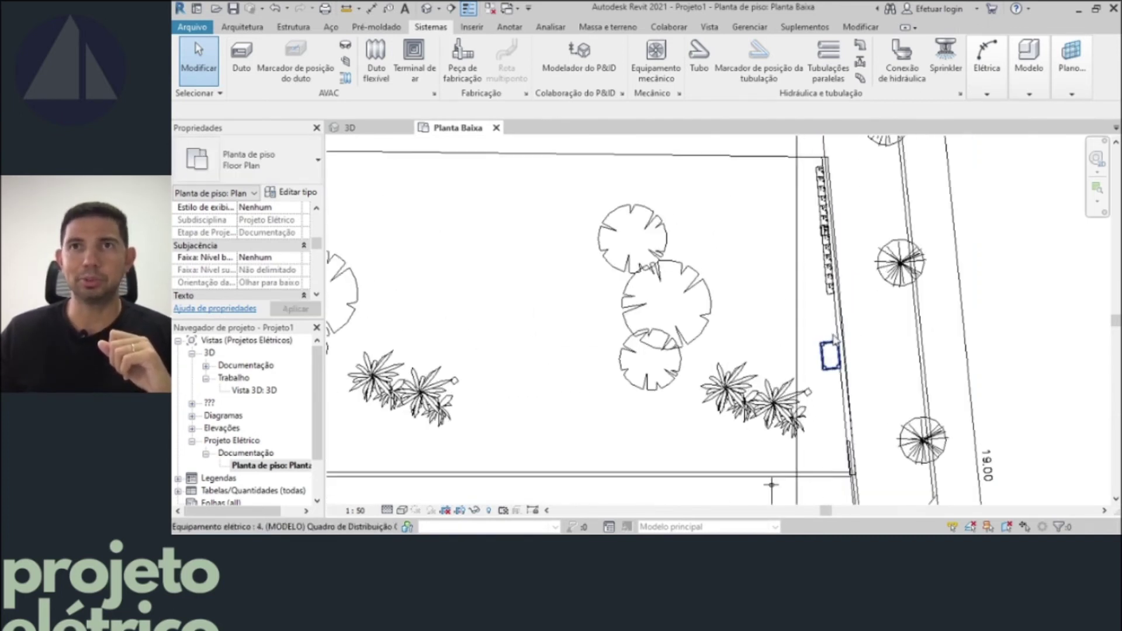
pyautogui.click(828, 368)
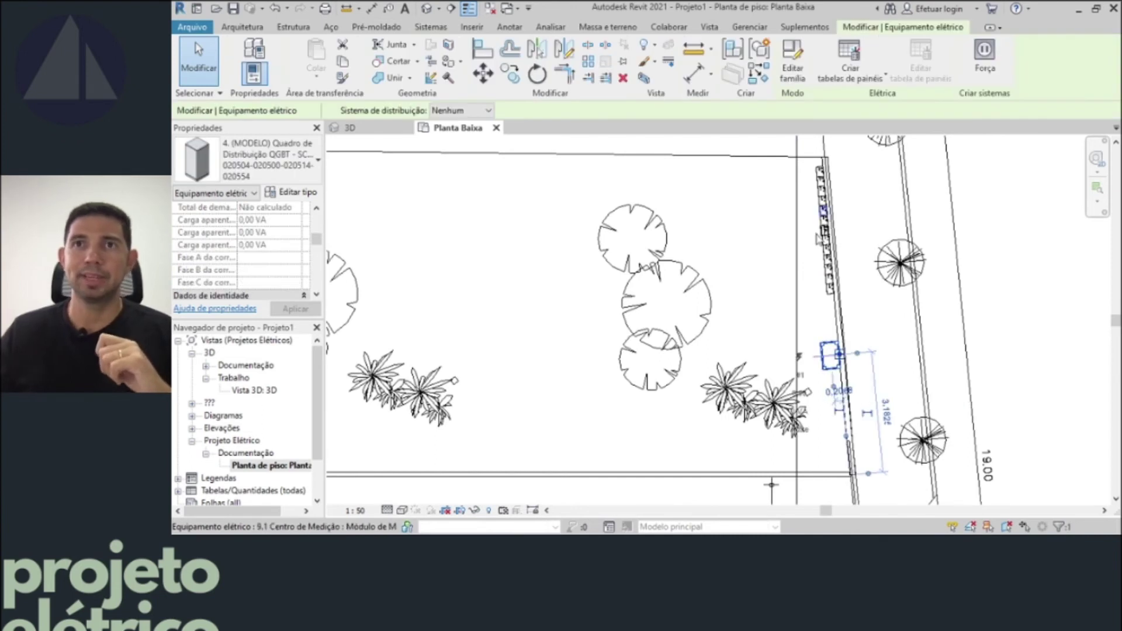
# - Give QGBT a power circuit with no panel, then return to the 3D site view
pyautogui.scroll(2, 832, 345)
pyautogui.moveTo(827, 350); pyautogui.dragTo(789, 438, button='middle')
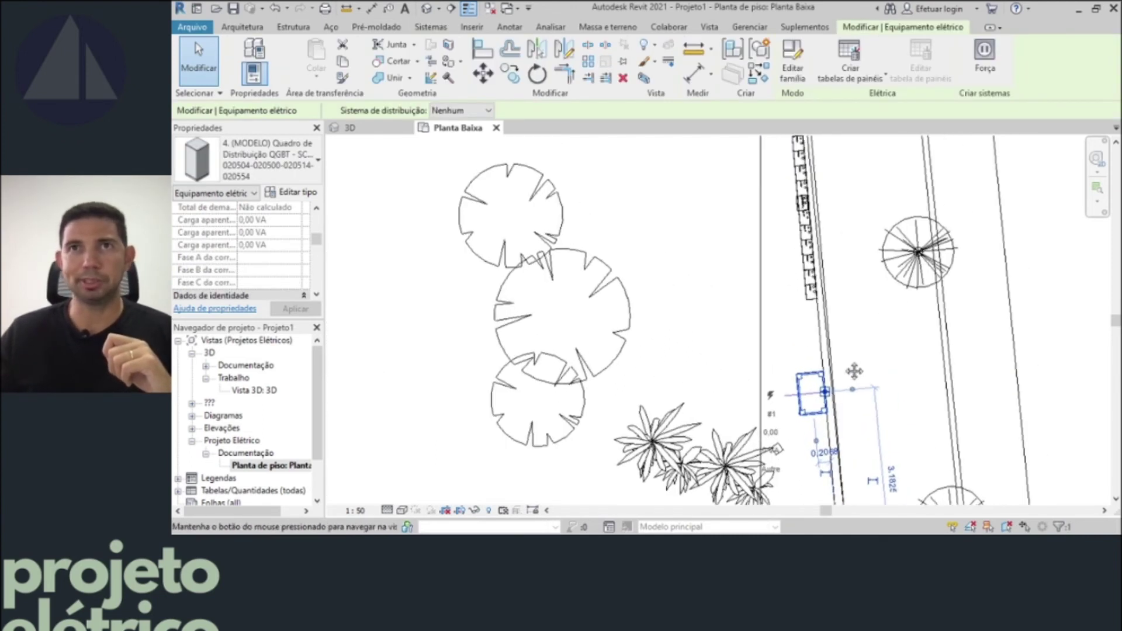
pyautogui.click(994, 69)
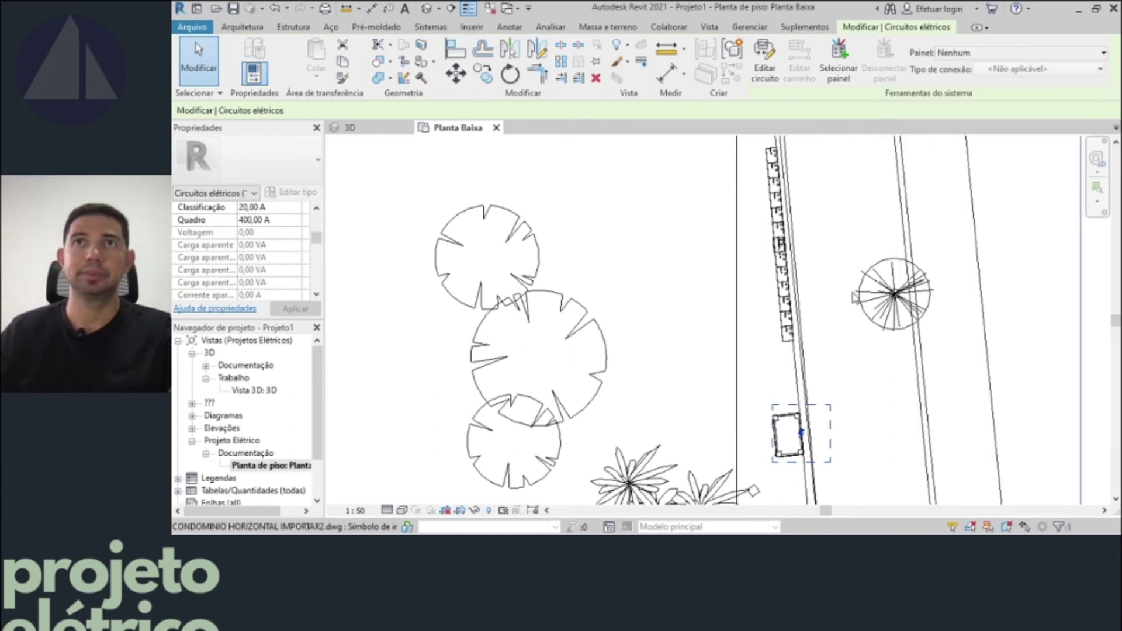
pyautogui.press('Escape')
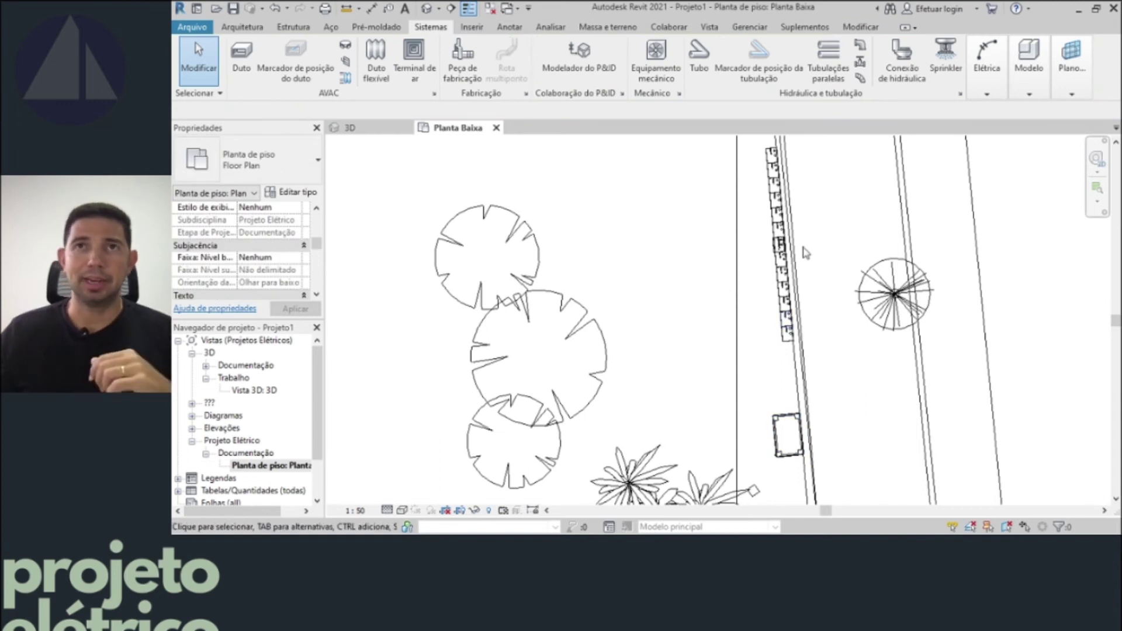
pyautogui.click(393, 129)
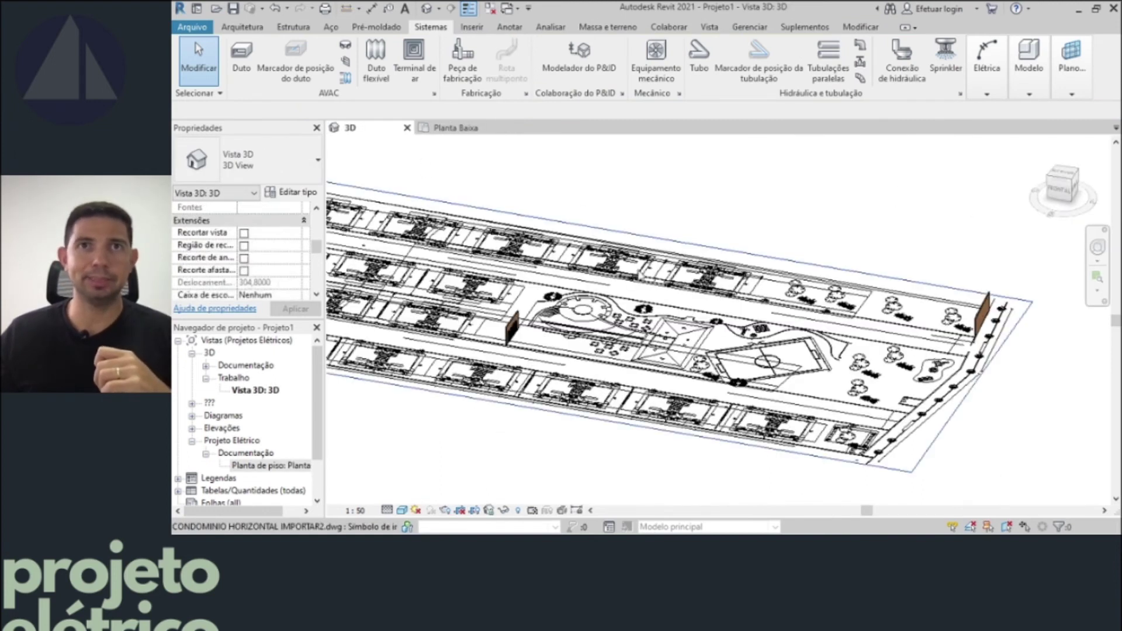
# - Orbit the 3D view to the meter center wall and select CM-1's protection module
pyautogui.moveTo(921, 297)
pyautogui.keyDown('shift'); pyautogui.mouseDown(button='middle')
pyautogui.moveTo(978, 339)
pyautogui.moveTo(827, 345)
pyautogui.mouseUp(button='middle'); pyautogui.keyUp('shift')
pyautogui.scroll(-5, 827, 346)
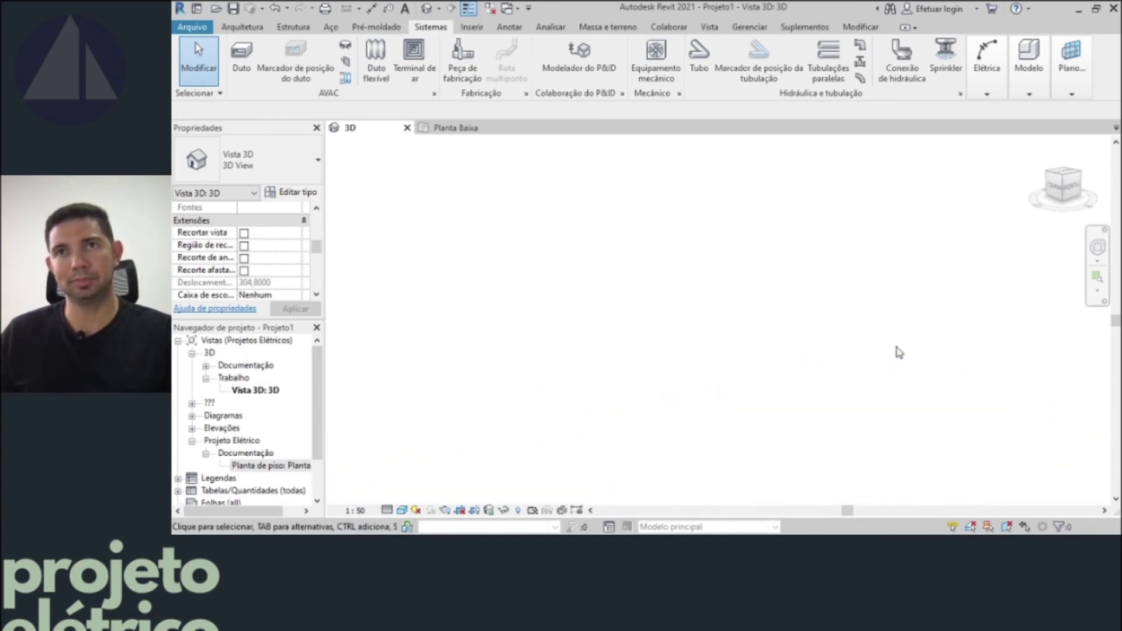
pyautogui.scroll(-2, 897, 355)
pyautogui.scroll(2, 890, 364)
pyautogui.scroll(3, 890, 362)
pyautogui.scroll(3, 889, 360)
pyautogui.keyDown('shift'); pyautogui.moveTo(889, 361); pyautogui.dragTo(893, 435, button='middle'); pyautogui.keyUp('shift')
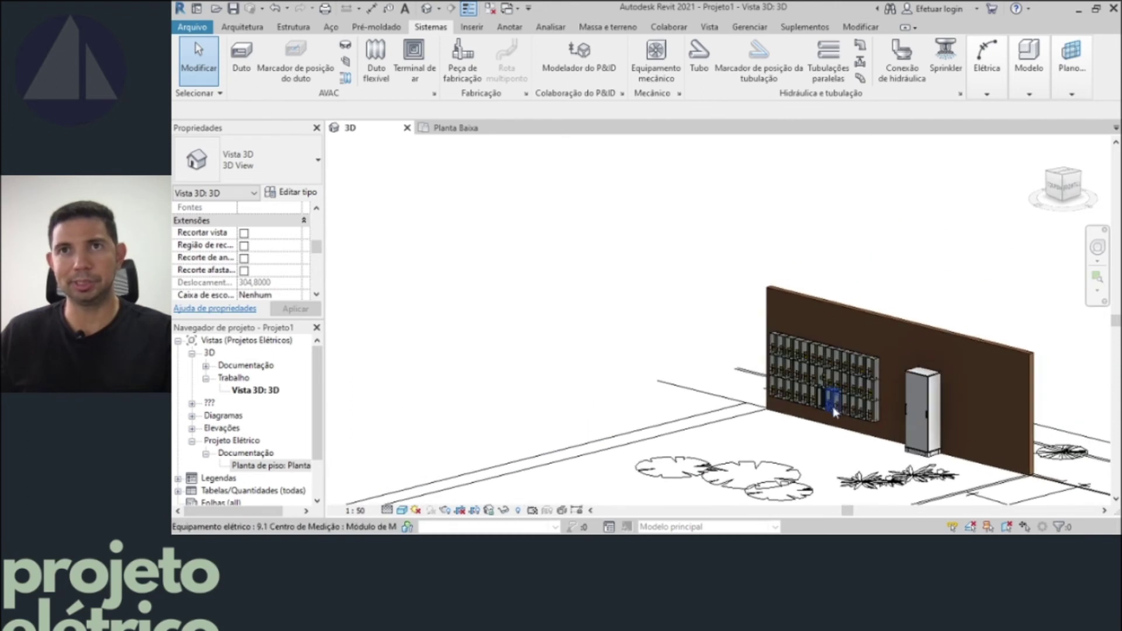
pyautogui.scroll(2, 892, 436)
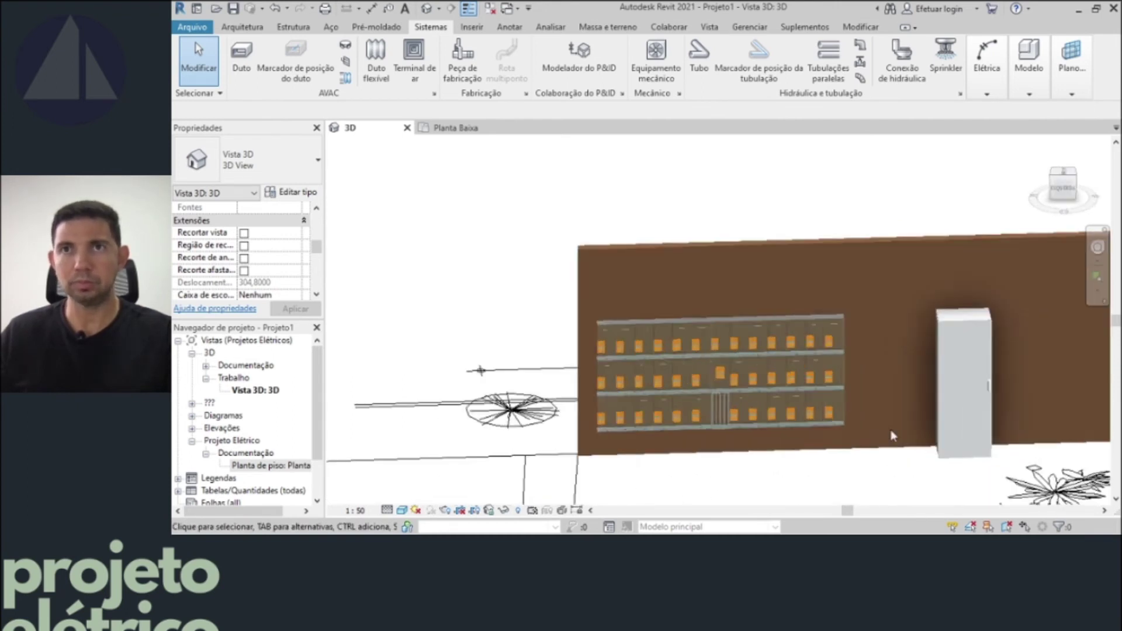
pyautogui.scroll(2, 893, 436)
pyautogui.scroll(1, 893, 435)
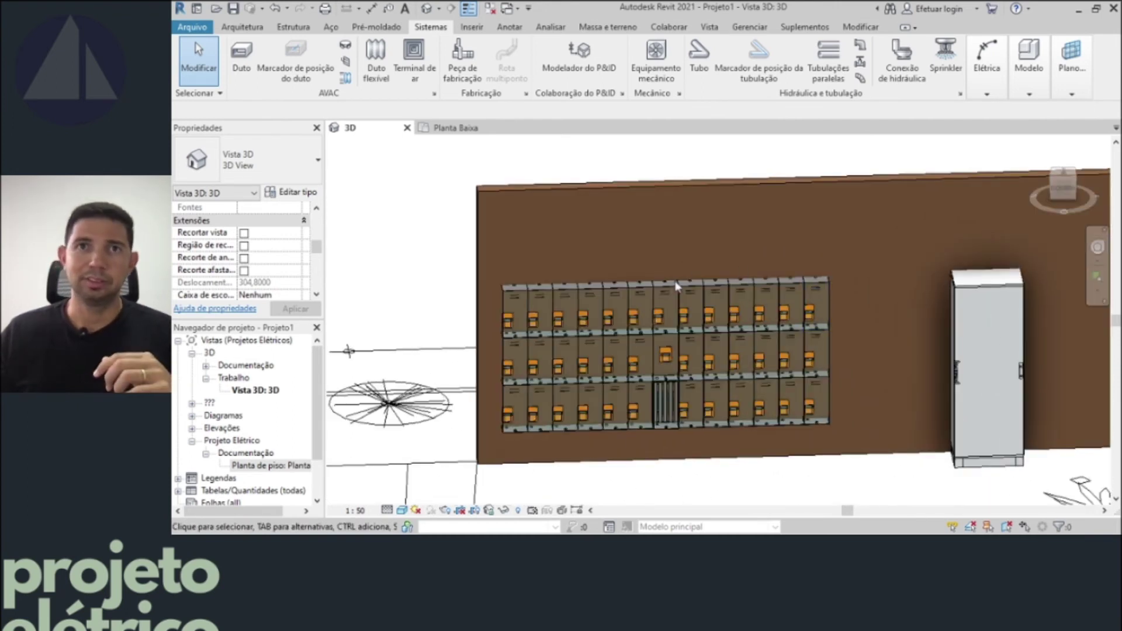
pyautogui.click(677, 357)
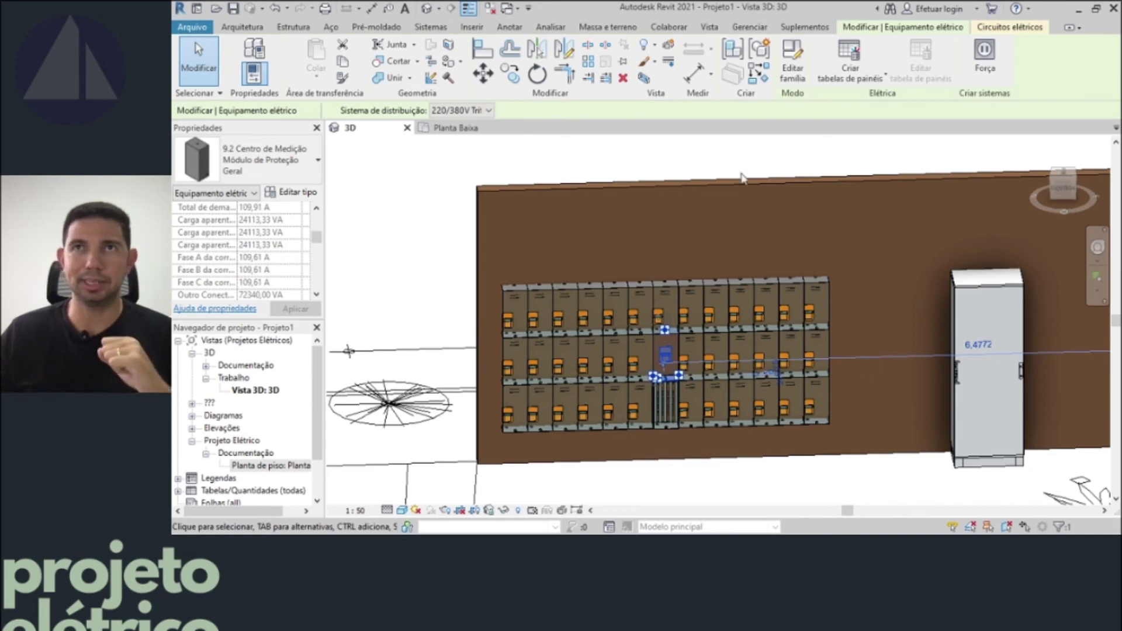
# - Create CM-1's power circuit and assign it to panel CPG as circuit 1,3,5
pyautogui.click(985, 66)
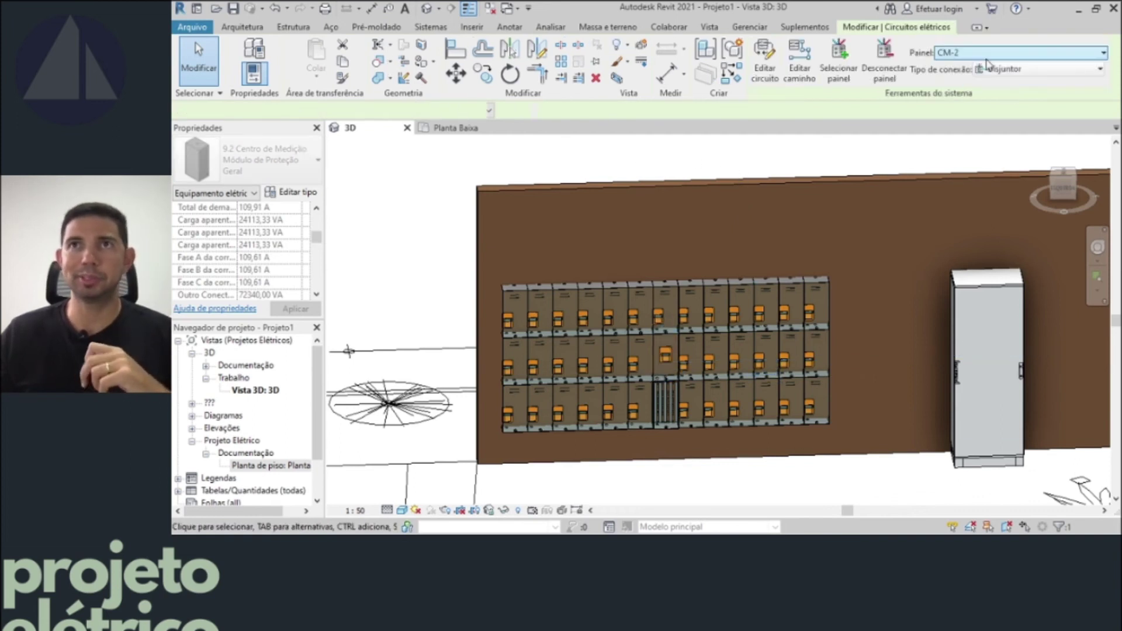
pyautogui.click(682, 54)
pyautogui.click(688, 54)
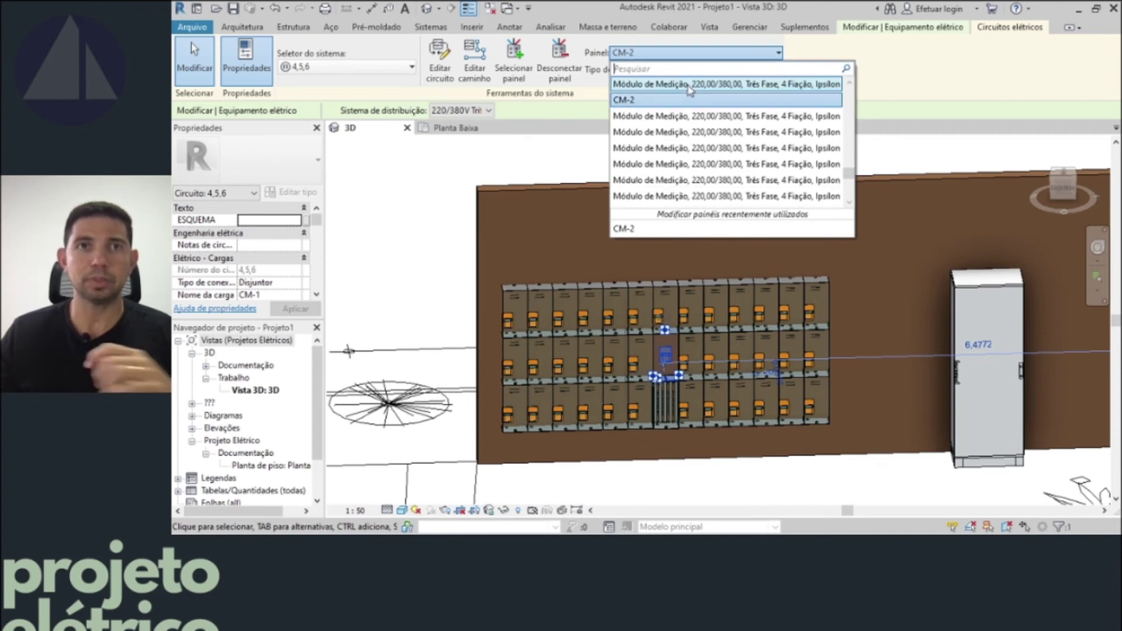
pyautogui.write('cp')
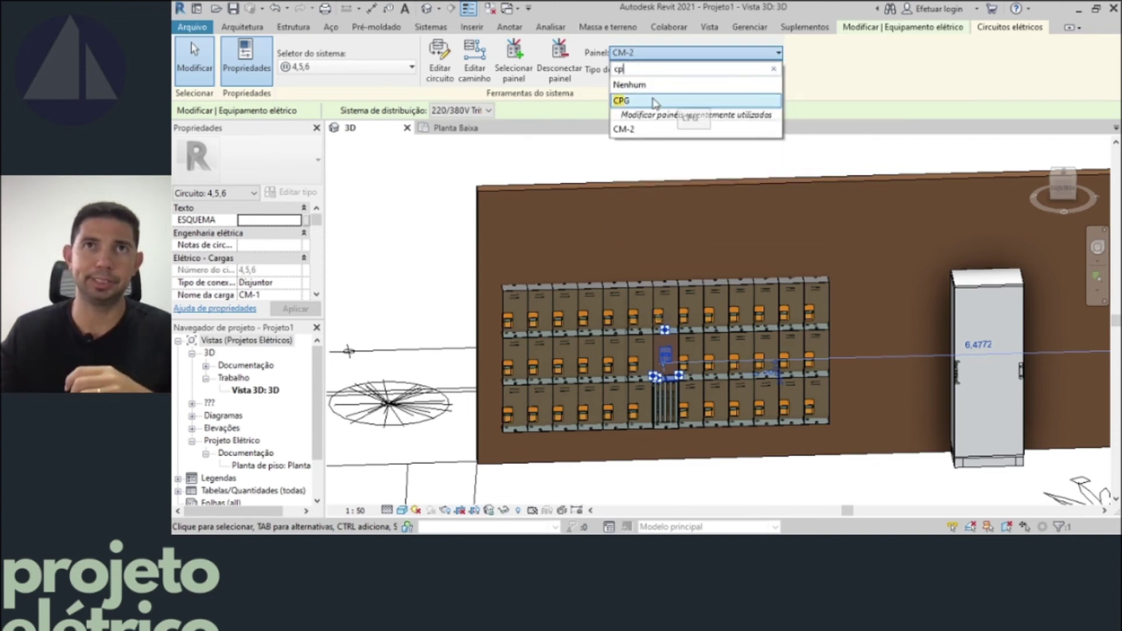
pyautogui.click(643, 101)
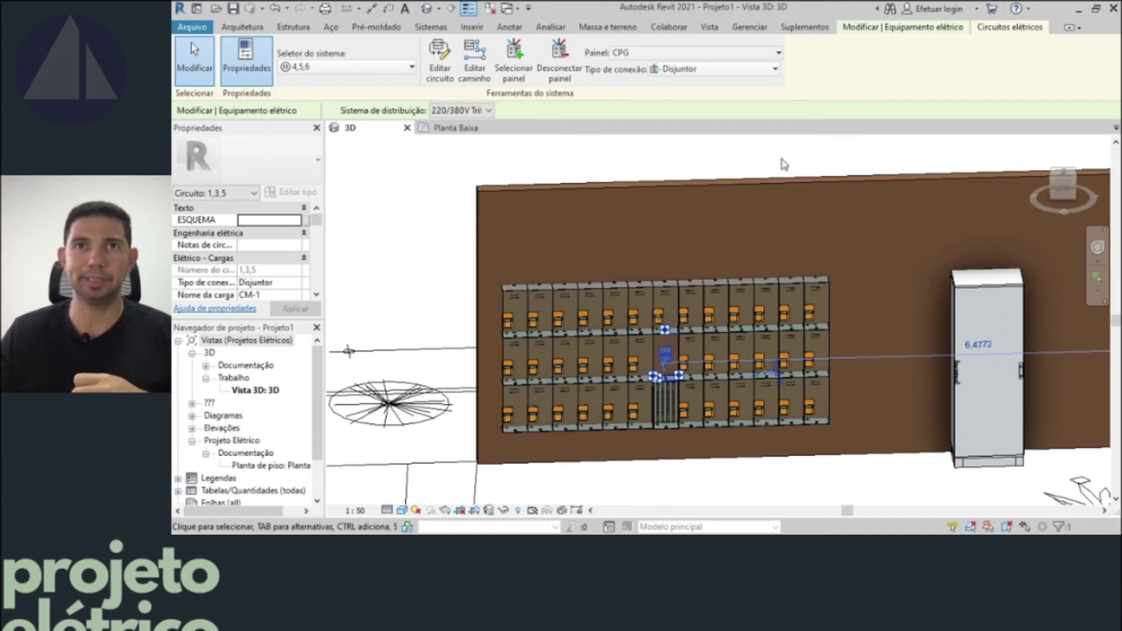
pyautogui.click(784, 164)
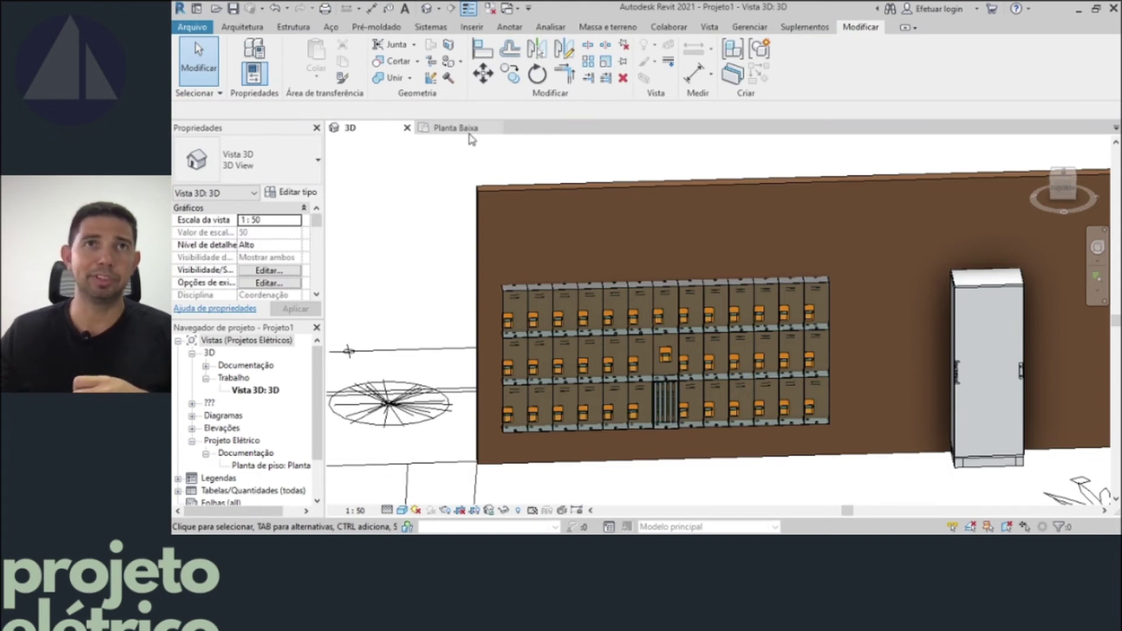
# - Inspect the CM-1 circuit at the panel in the floor plan using Tab highlighting
pyautogui.click(470, 129)
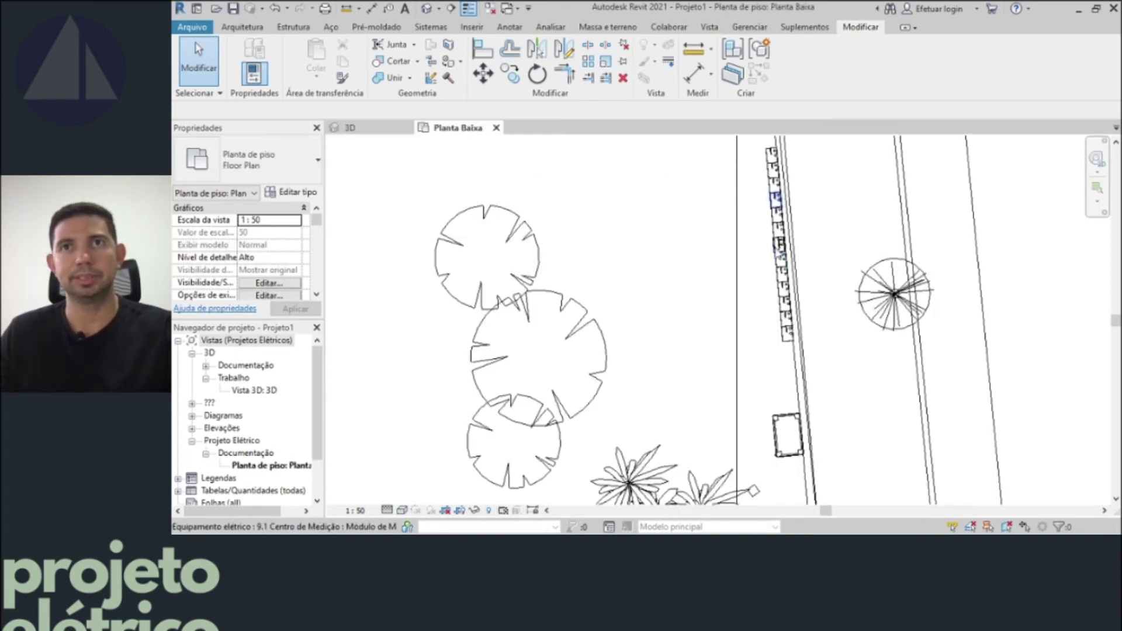
pyautogui.press('Tab')
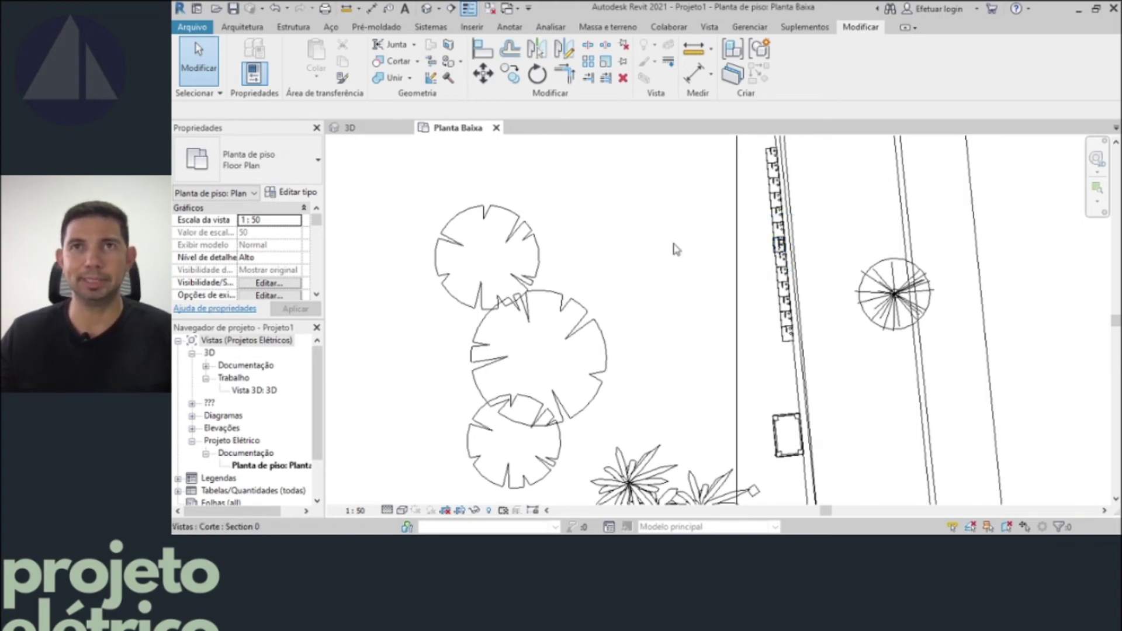
pyautogui.scroll(-1, 719, 245)
pyautogui.scroll(-2, 719, 244)
pyautogui.scroll(-3, 720, 244)
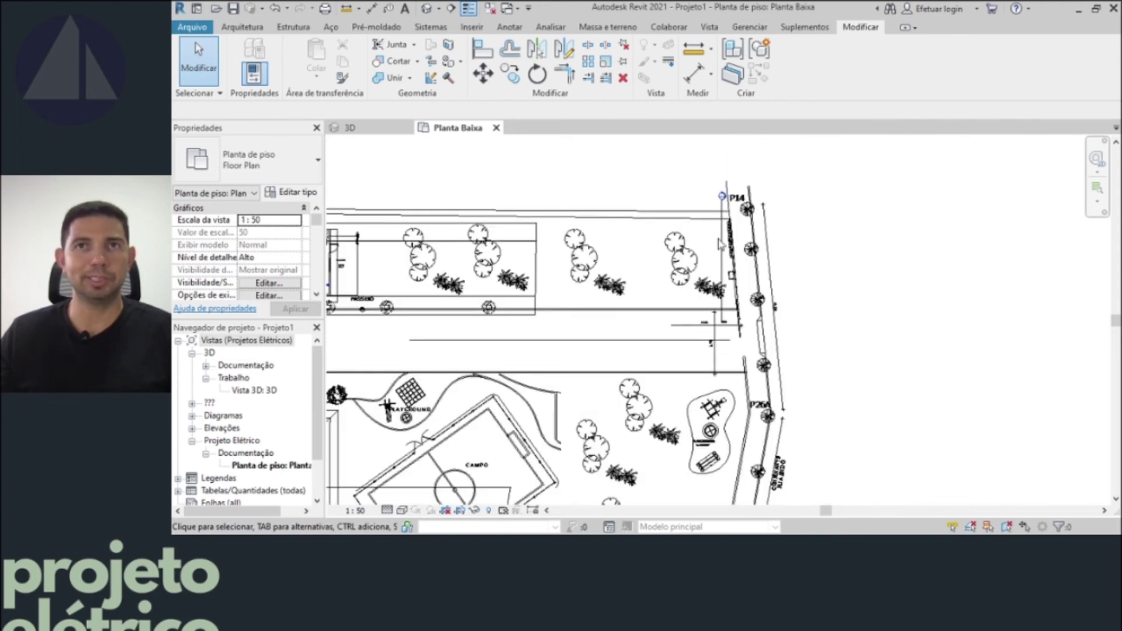
pyautogui.scroll(-2, 965, 228)
pyautogui.scroll(-2, 965, 228)
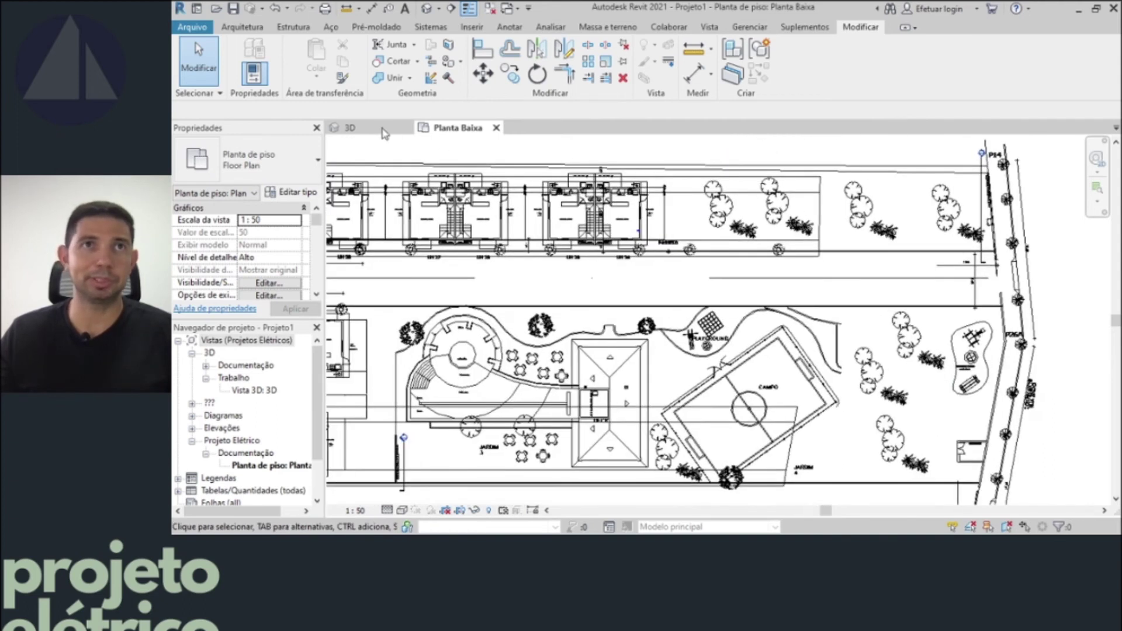
# - Back in the 3D view, orbit to the meter panel wall and select CM-2's protection module
pyautogui.click(381, 134)
pyautogui.scroll(1, 690, 246)
pyautogui.scroll(2, 690, 247)
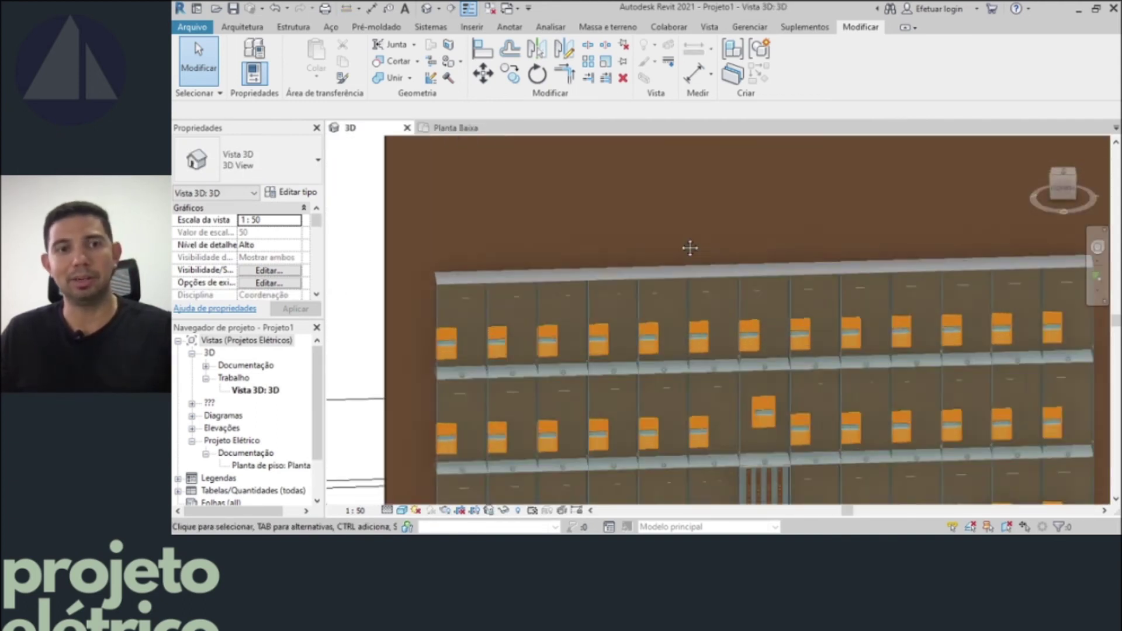
pyautogui.scroll(-5, 690, 247)
pyautogui.scroll(-2, 690, 247)
pyautogui.moveTo(690, 246)
pyautogui.keyDown('shift'); pyautogui.mouseDown(button='middle')
pyautogui.moveTo(775, 365)
pyautogui.moveTo(676, 365)
pyautogui.moveTo(668, 306)
pyautogui.moveTo(514, 318)
pyautogui.mouseUp(button='middle'); pyautogui.keyUp('shift')
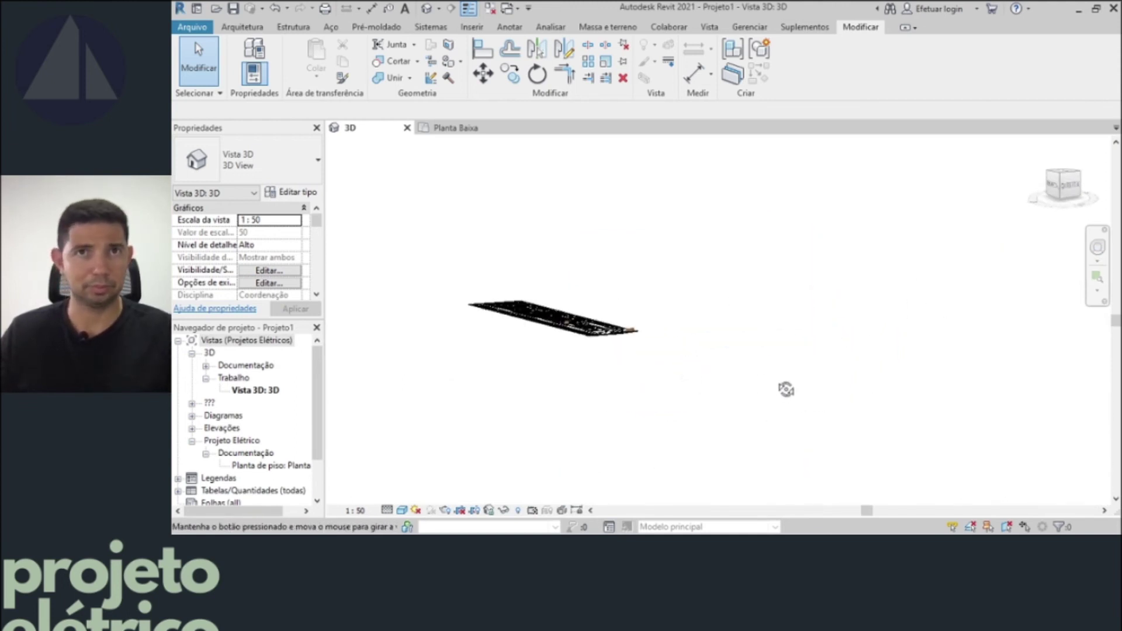
pyautogui.scroll(2, 514, 317)
pyautogui.scroll(3, 526, 322)
pyautogui.scroll(2, 549, 327)
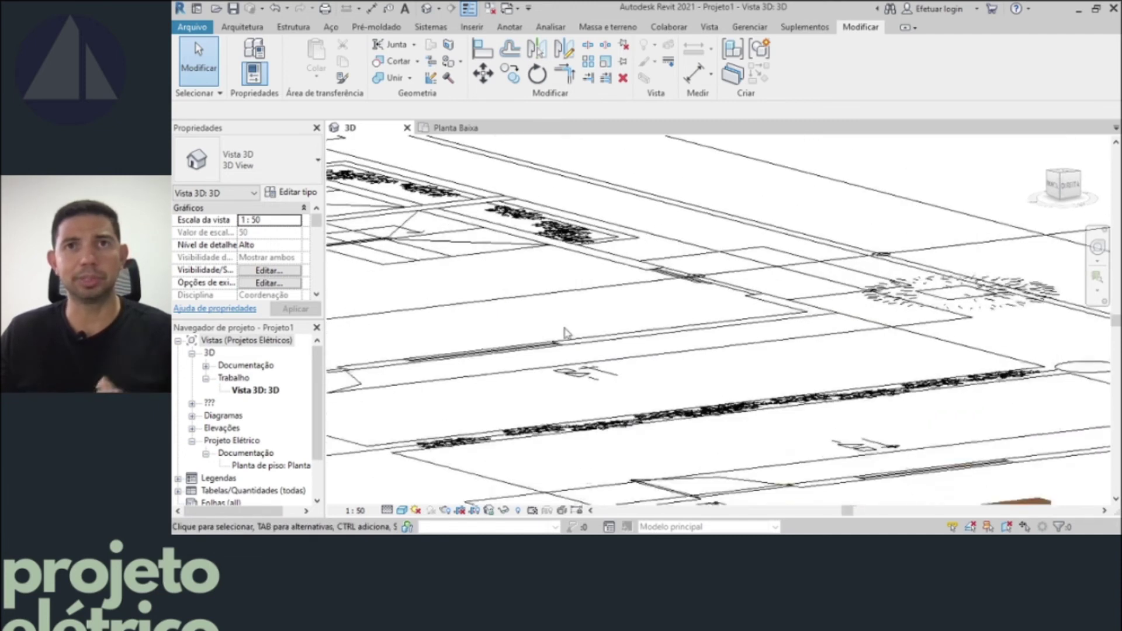
pyautogui.scroll(2, 565, 333)
pyautogui.keyDown('shift'); pyautogui.moveTo(565, 333); pyautogui.dragTo(641, 347, button='middle'); pyautogui.keyUp('shift')
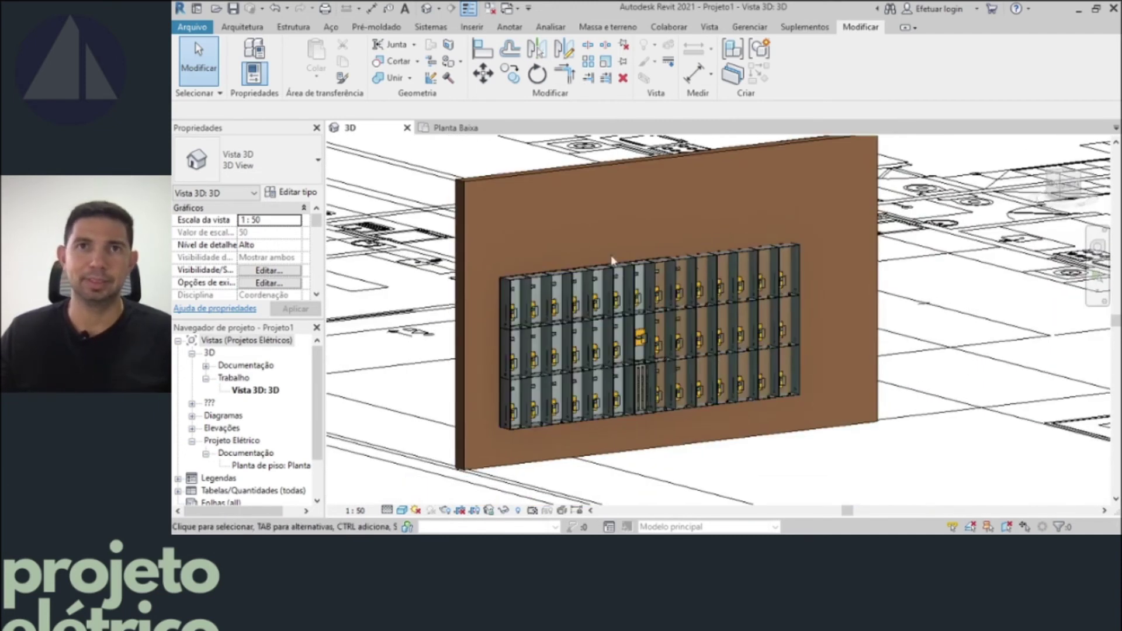
pyautogui.click(642, 346)
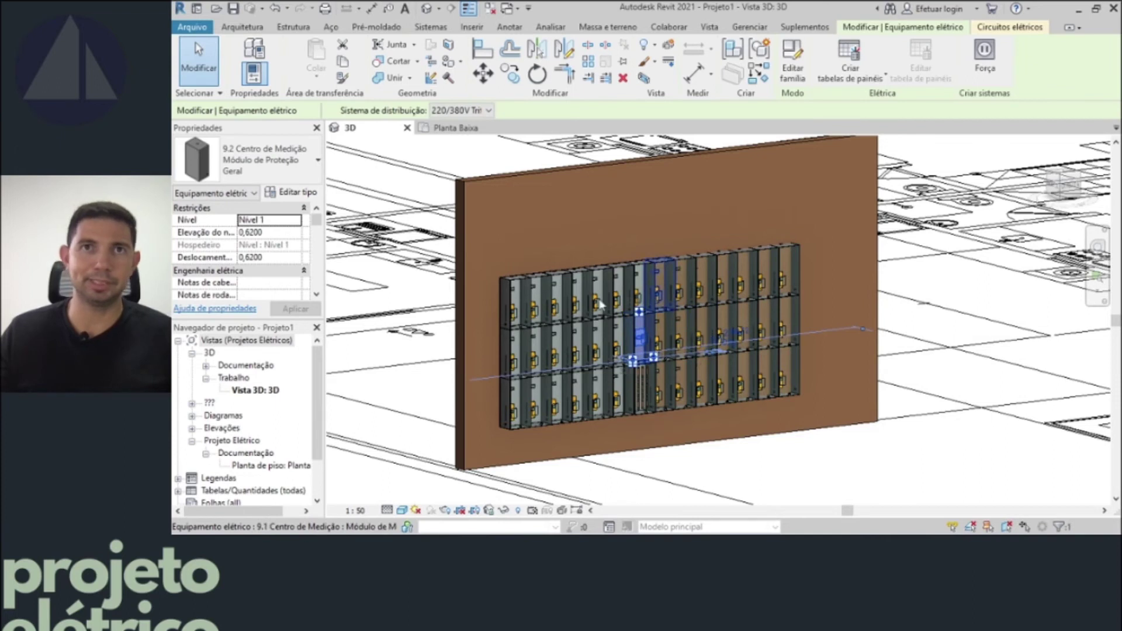
# - Create CM-2's power circuit through an electrical connector and assign it to panel CPG
pyautogui.click(984, 54)
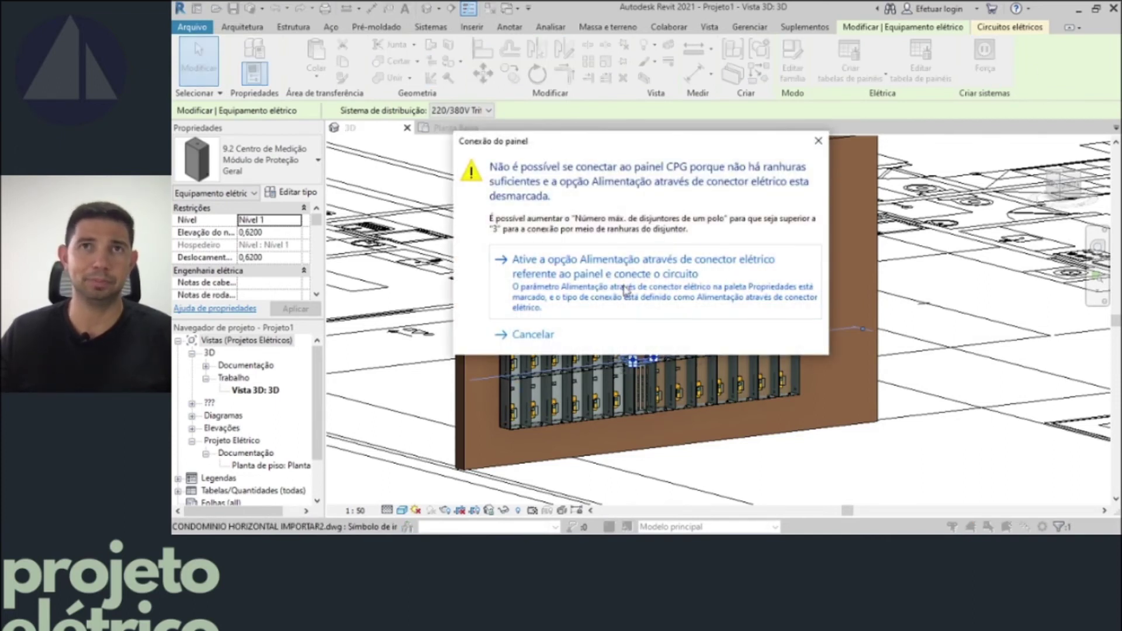
pyautogui.click(626, 291)
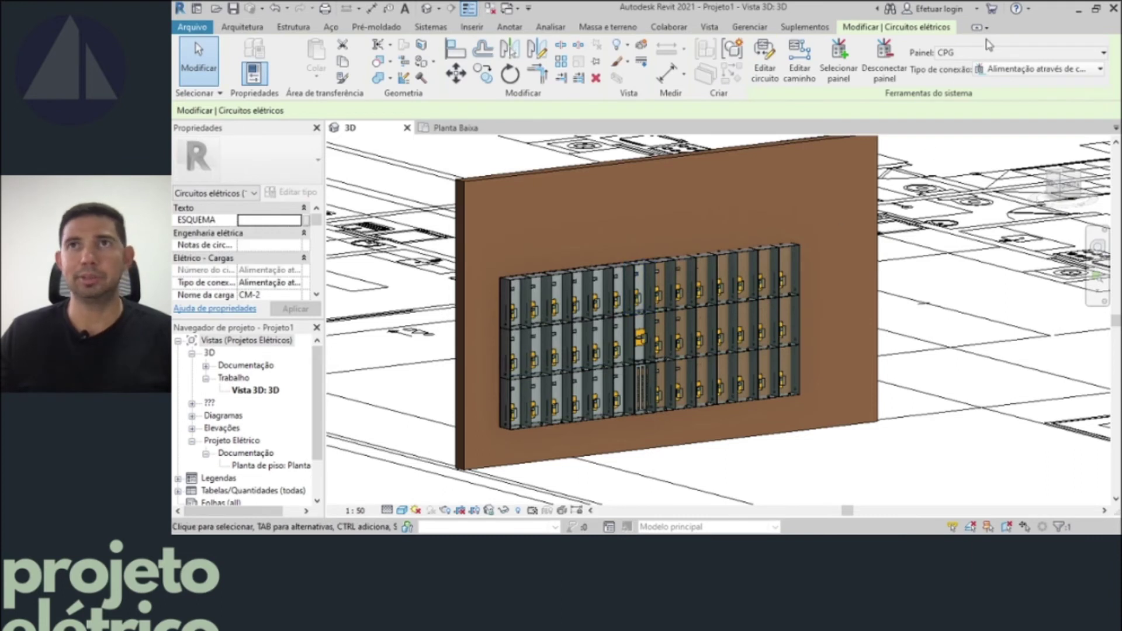
pyautogui.click(994, 53)
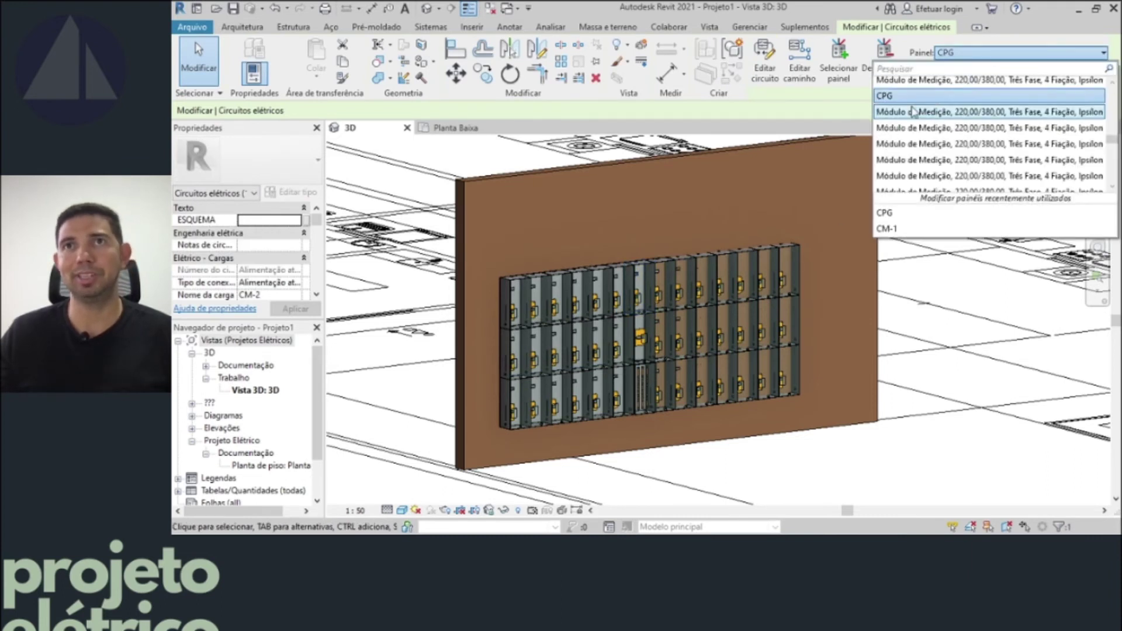
pyautogui.click(893, 97)
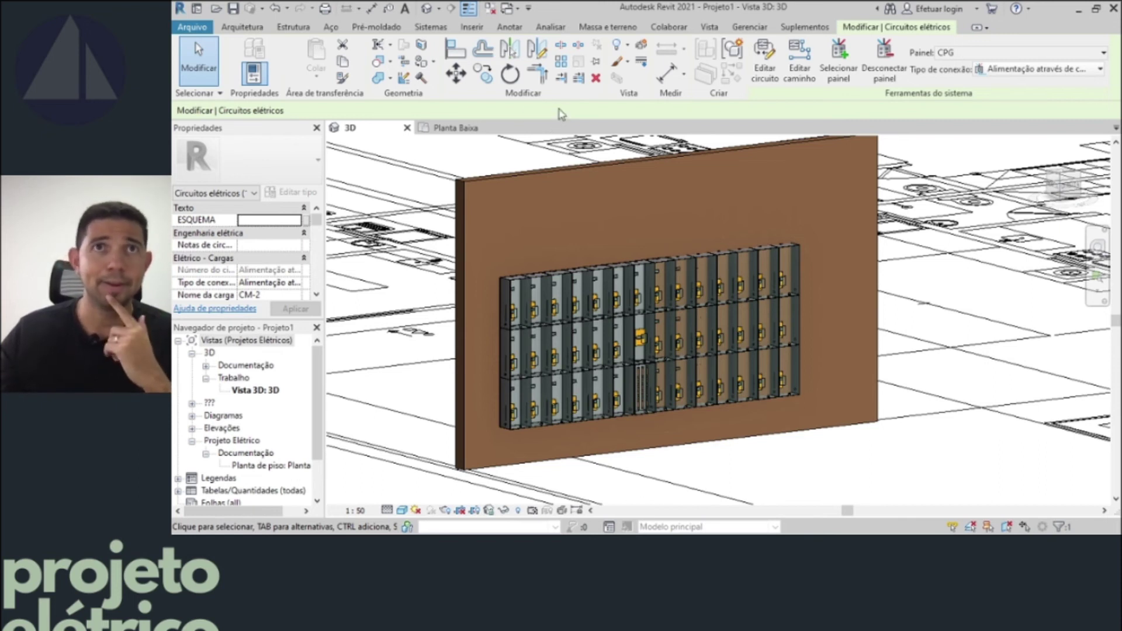
pyautogui.scroll(1, 629, 200)
# - Switch to the Planta Baixa plan, pan to the meter panel, and clear the selection
pyautogui.scroll(-2, 629, 200)
pyautogui.scroll(-3, 629, 200)
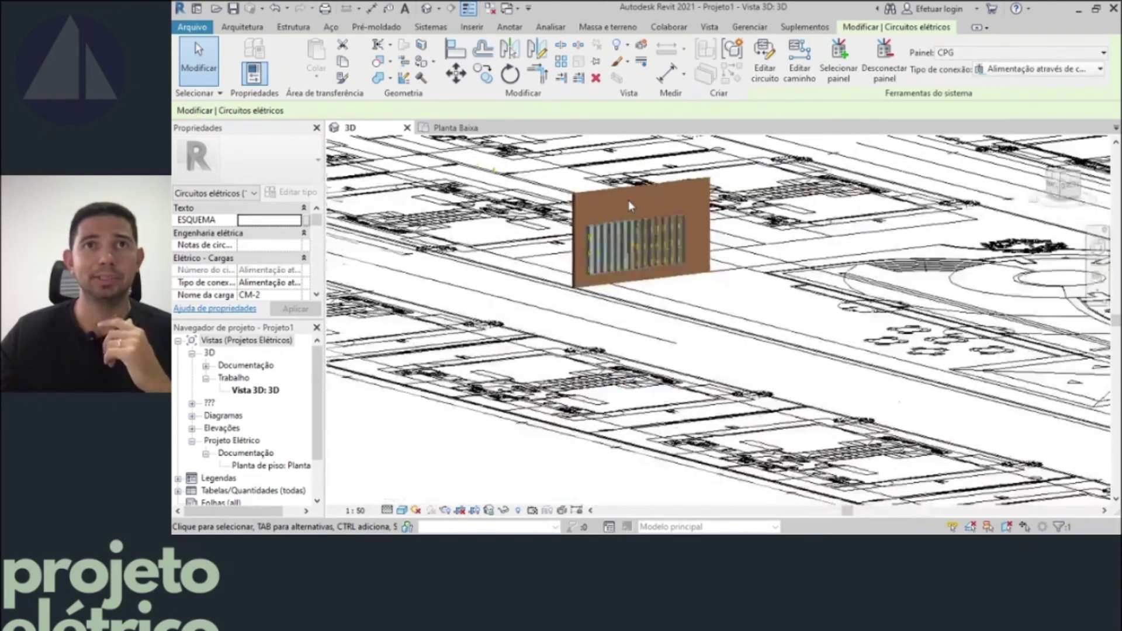
pyautogui.scroll(-2, 629, 199)
pyautogui.click(483, 128)
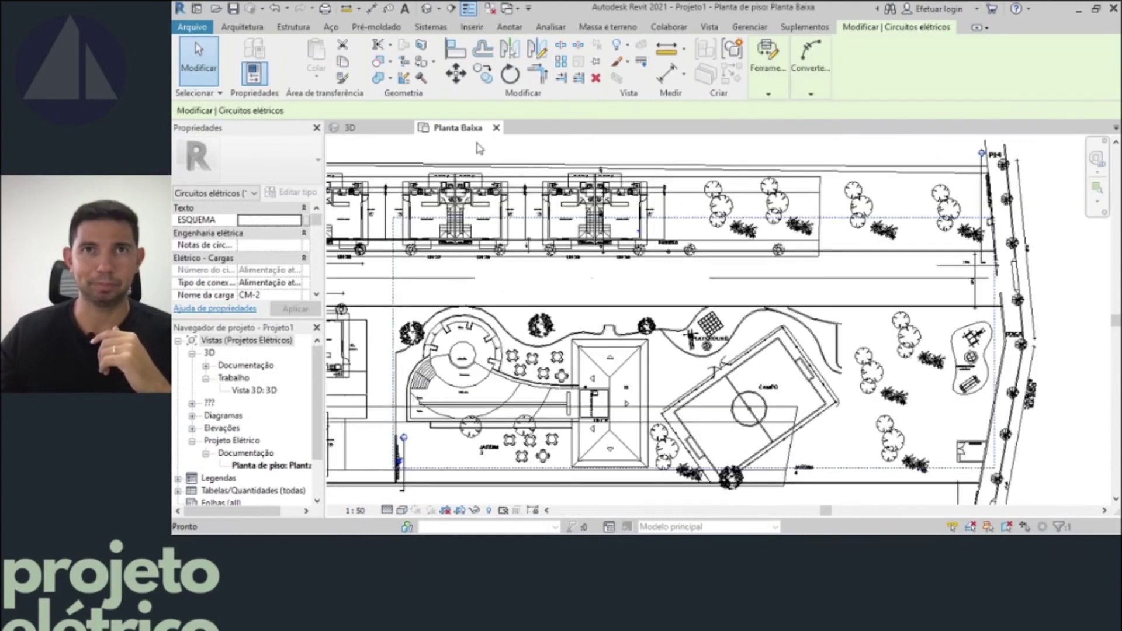
pyautogui.moveTo(685, 295); pyautogui.dragTo(730, 252, button='middle')
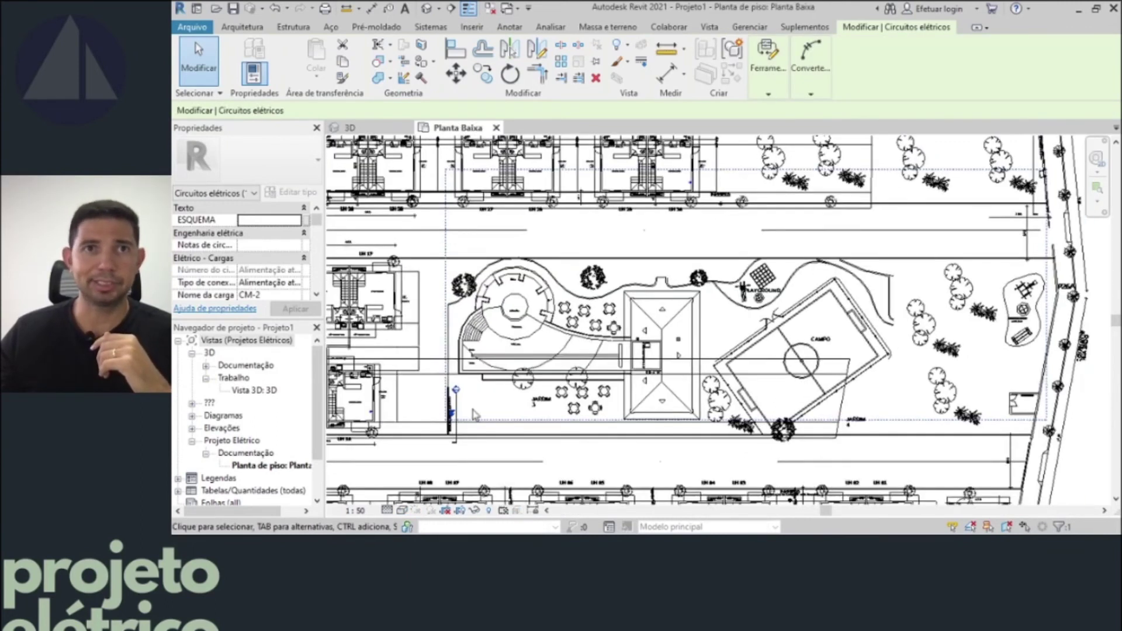
pyautogui.scroll(2, 449, 429)
pyautogui.scroll(2, 449, 428)
pyautogui.scroll(3, 446, 402)
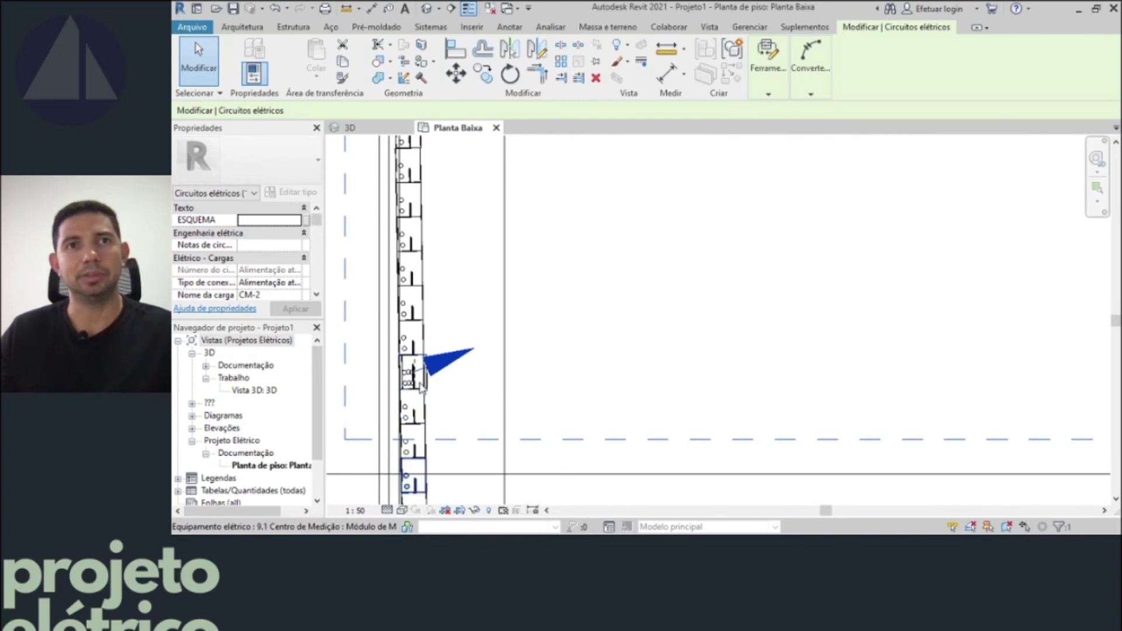
pyautogui.click(531, 388)
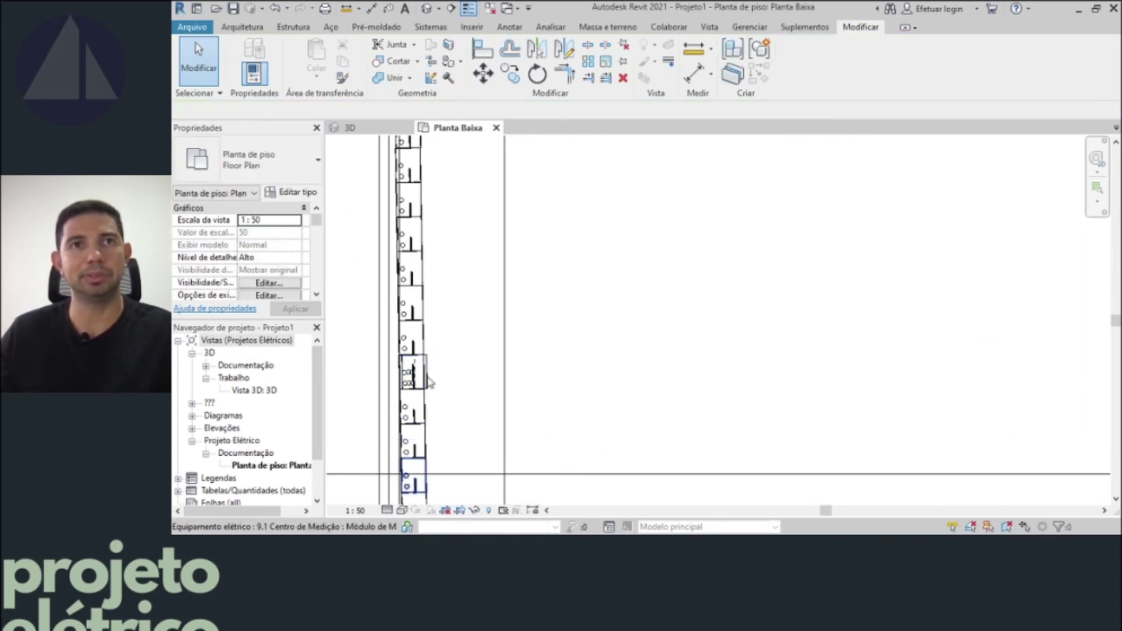
# - Highlight the circuit leaving the panel, then zoom out and pan to frame the whole site
pyautogui.press('Tab')
pyautogui.scroll(-1, 428, 382)
pyautogui.scroll(-1, 427, 381)
pyautogui.scroll(-2, 428, 382)
pyautogui.scroll(-1, 429, 382)
pyautogui.scroll(-1, 429, 383)
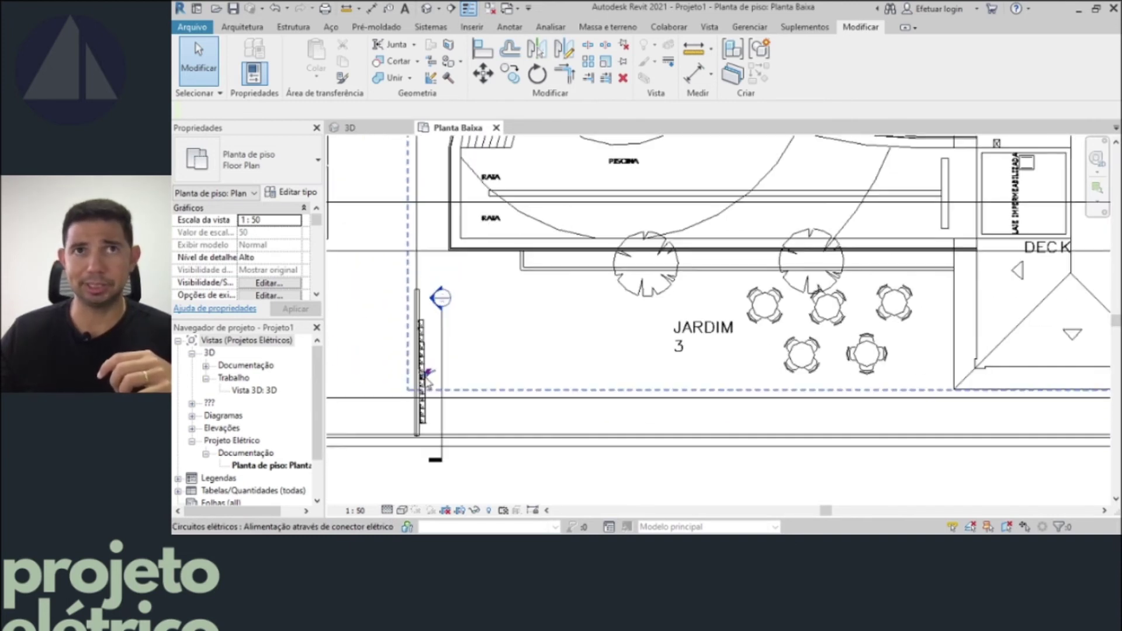
pyautogui.scroll(-1, 428, 382)
pyautogui.scroll(-1, 428, 381)
pyautogui.scroll(-2, 427, 380)
pyautogui.scroll(-2, 428, 380)
pyautogui.scroll(-2, 428, 380)
pyautogui.scroll(-1, 427, 381)
pyautogui.scroll(-1, 427, 381)
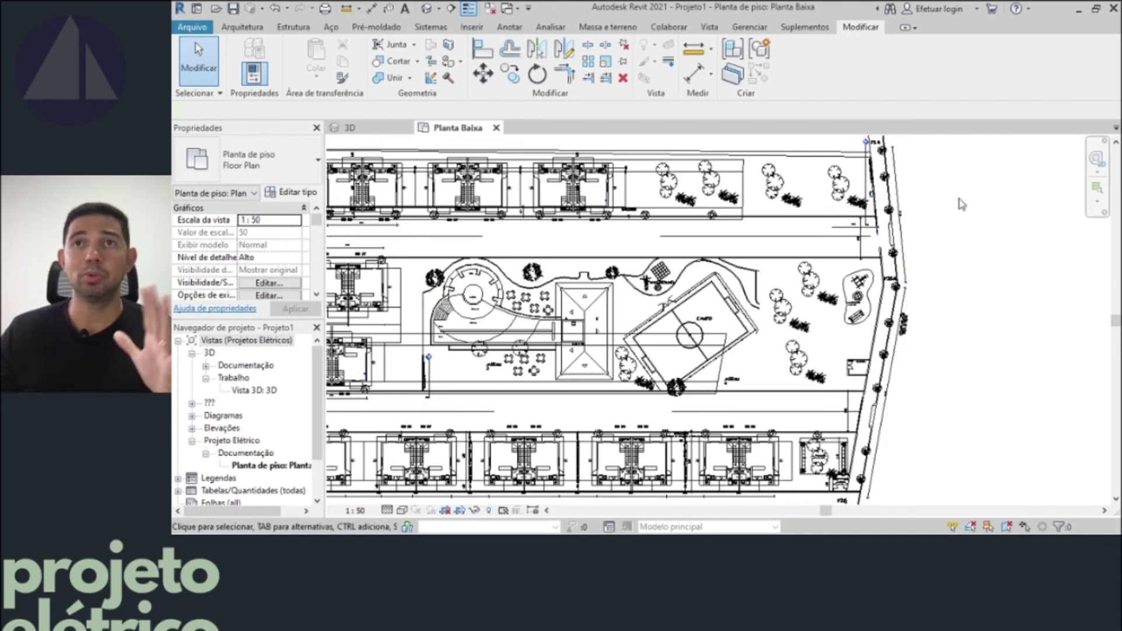
pyautogui.moveTo(947, 263); pyautogui.dragTo(992, 260, button='middle')
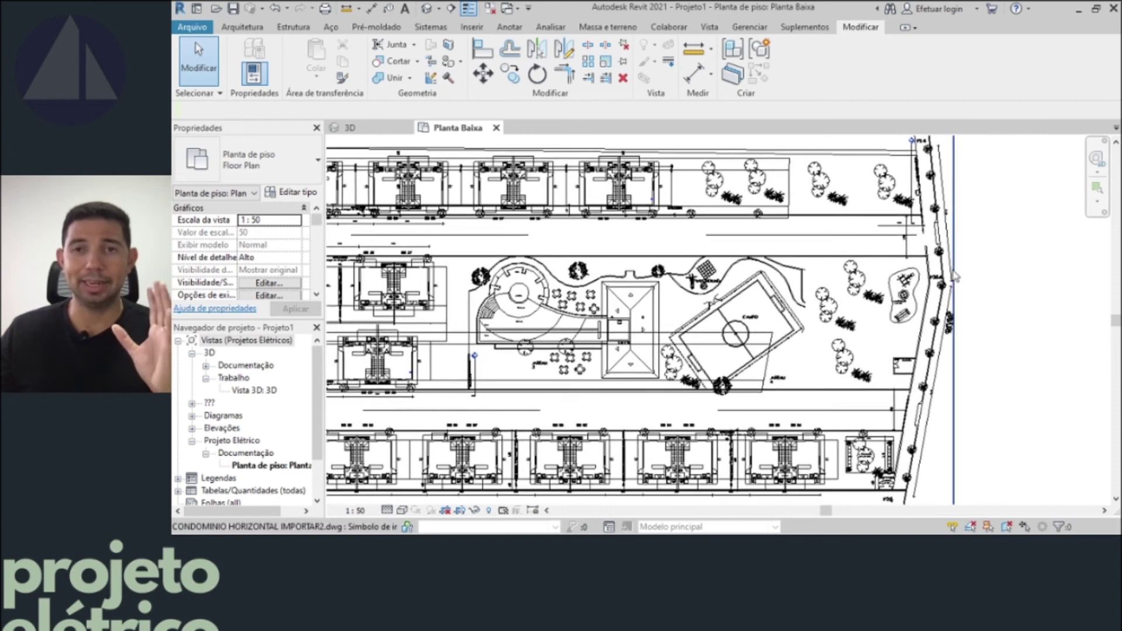
pyautogui.scroll(1, 954, 274)
pyautogui.moveTo(955, 275); pyautogui.dragTo(1034, 298, button='middle')
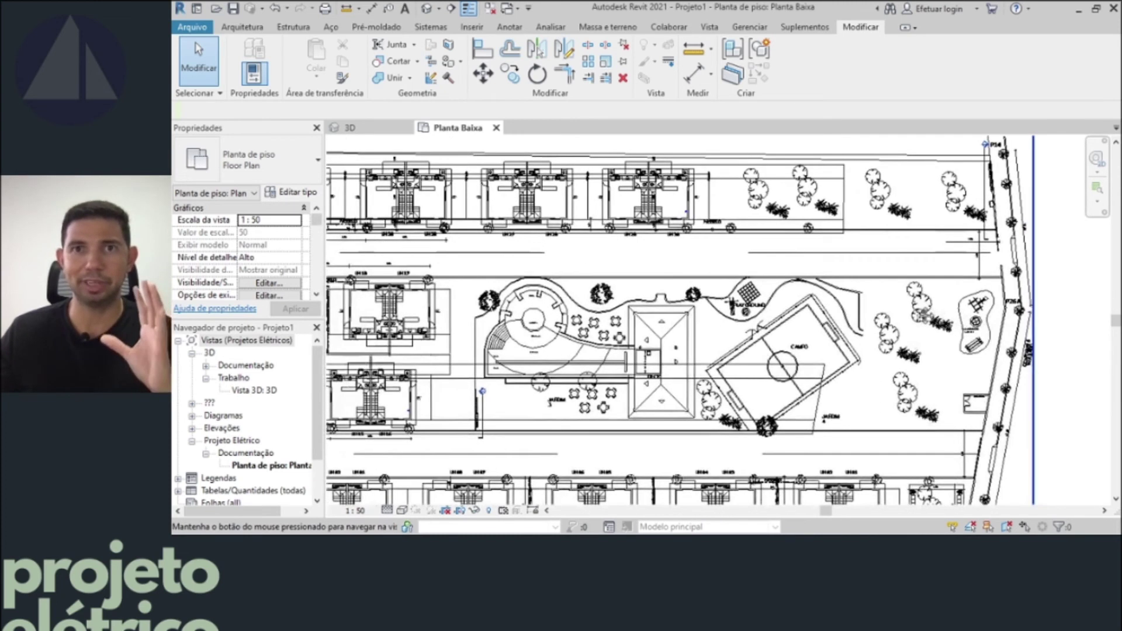
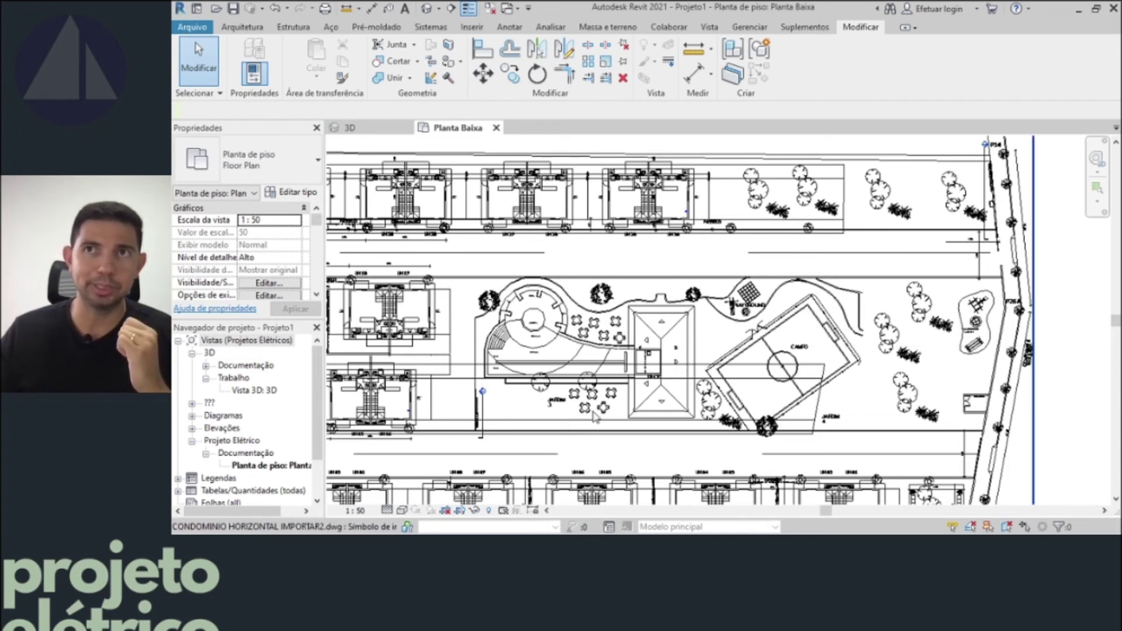
# - Pan and zoom the site plan to bring the QGBT electrical panel box into view
pyautogui.scroll(1, 581, 418)
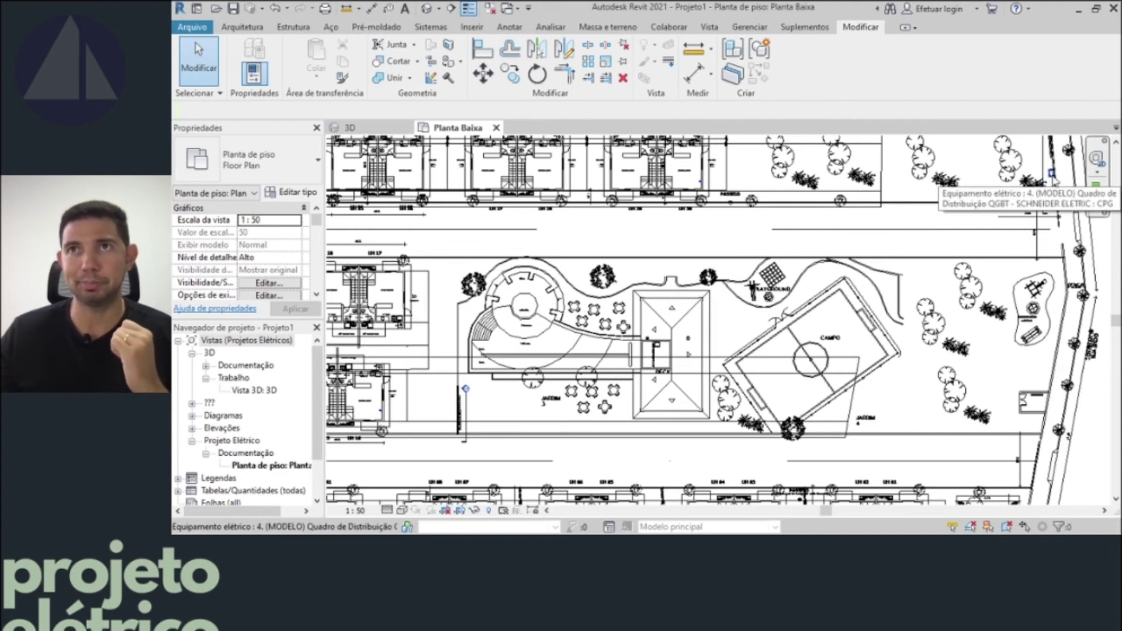
pyautogui.moveTo(1054, 181); pyautogui.dragTo(1024, 204, button='middle')
pyautogui.scroll(1, 1024, 205)
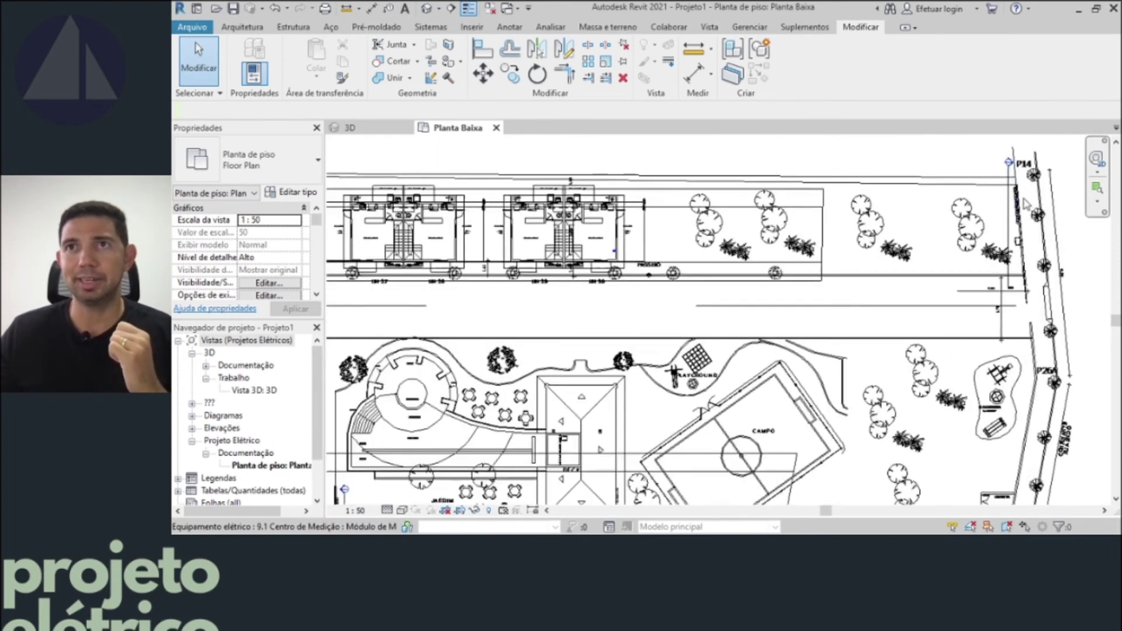
pyautogui.scroll(1, 1024, 205)
pyautogui.scroll(1, 1025, 205)
pyautogui.moveTo(1025, 204); pyautogui.dragTo(988, 251, button='middle')
pyautogui.scroll(1, 988, 275)
pyautogui.scroll(1, 988, 275)
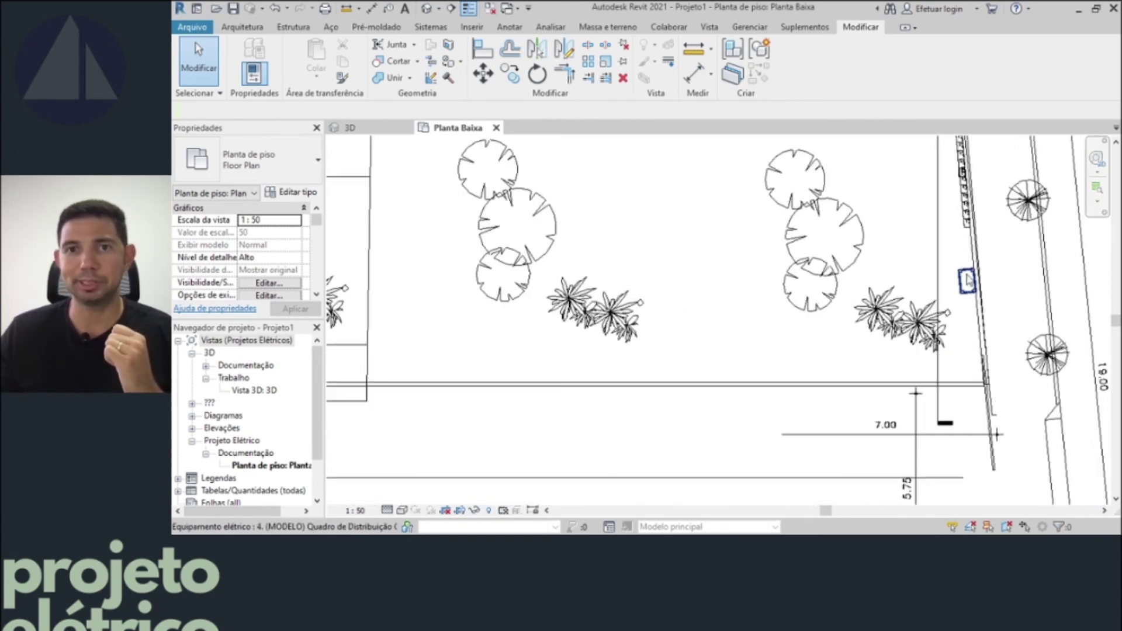
pyautogui.moveTo(1007, 253); pyautogui.dragTo(984, 257, button='middle')
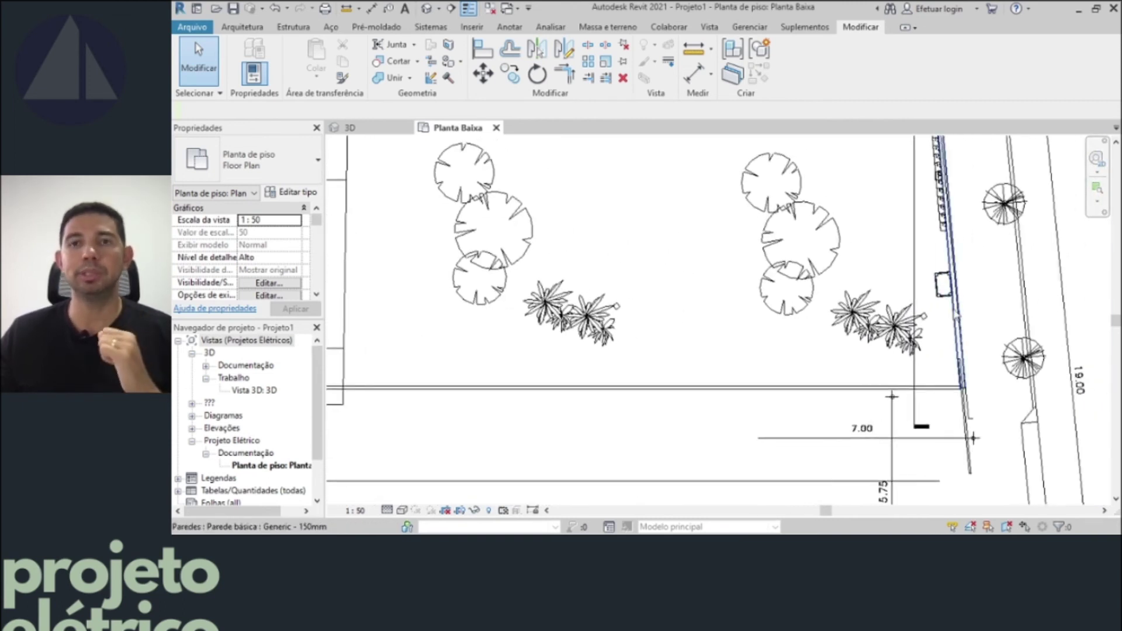
pyautogui.scroll(-1, 958, 304)
pyautogui.scroll(-1, 958, 304)
pyautogui.scroll(-1, 959, 302)
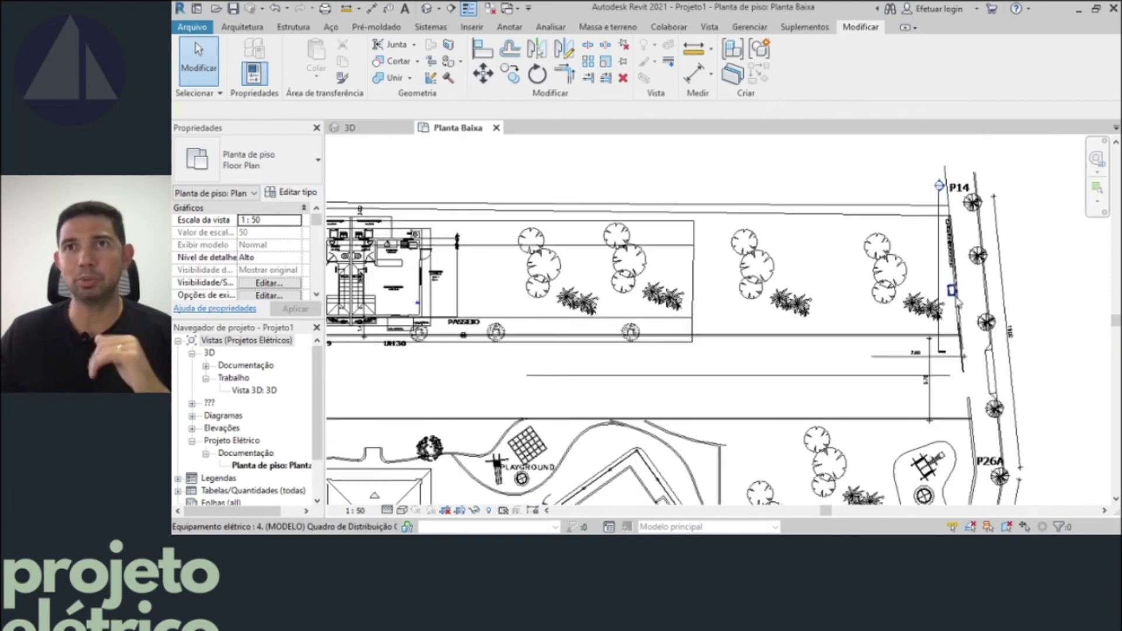
pyautogui.scroll(-1, 957, 303)
pyautogui.moveTo(958, 303)
pyautogui.mouseDown(button='middle')
pyautogui.moveTo(977, 316)
pyautogui.moveTo(965, 313)
pyautogui.mouseUp(button='middle')
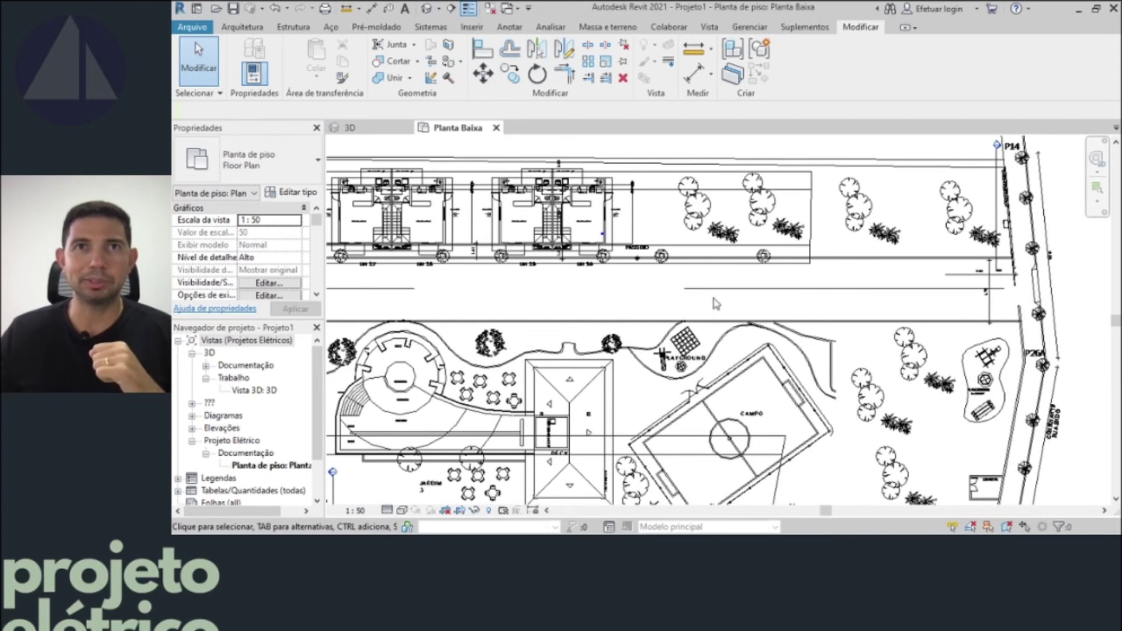
pyautogui.scroll(3, 1023, 229)
pyautogui.scroll(2, 1029, 227)
pyautogui.scroll(-3, 1030, 227)
pyautogui.moveTo(831, 402); pyautogui.dragTo(833, 433, button='middle')
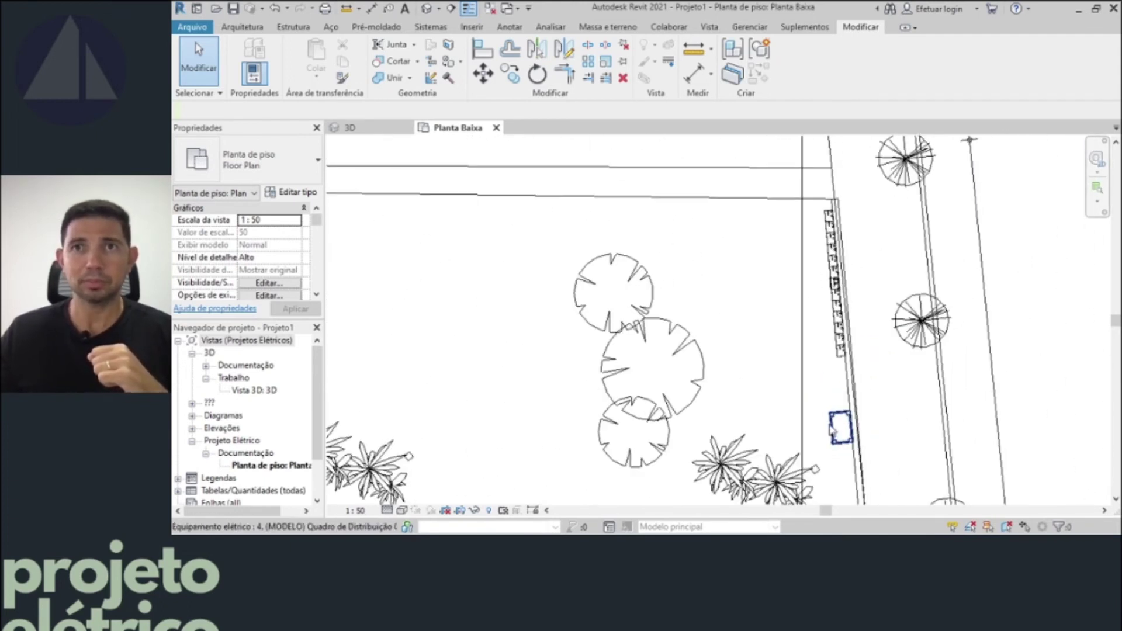
pyautogui.scroll(1, 833, 432)
# - Create a panel schedule for the QGBT panel from the 127/220V (Padrão) template
pyautogui.click(840, 374)
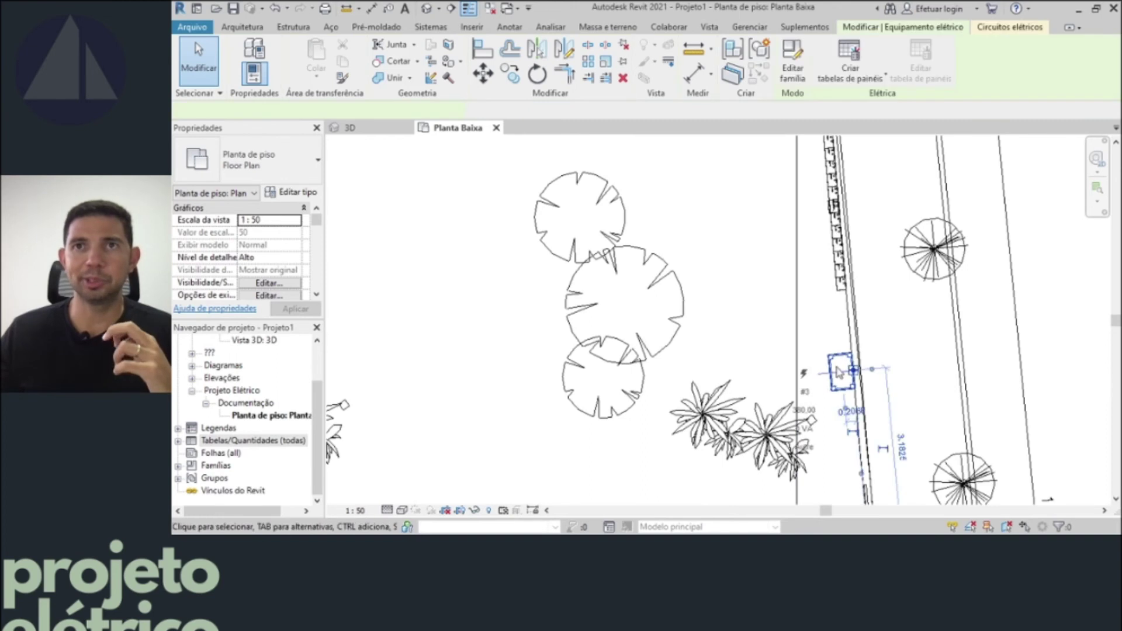
pyautogui.click(855, 75)
pyautogui.click(848, 194)
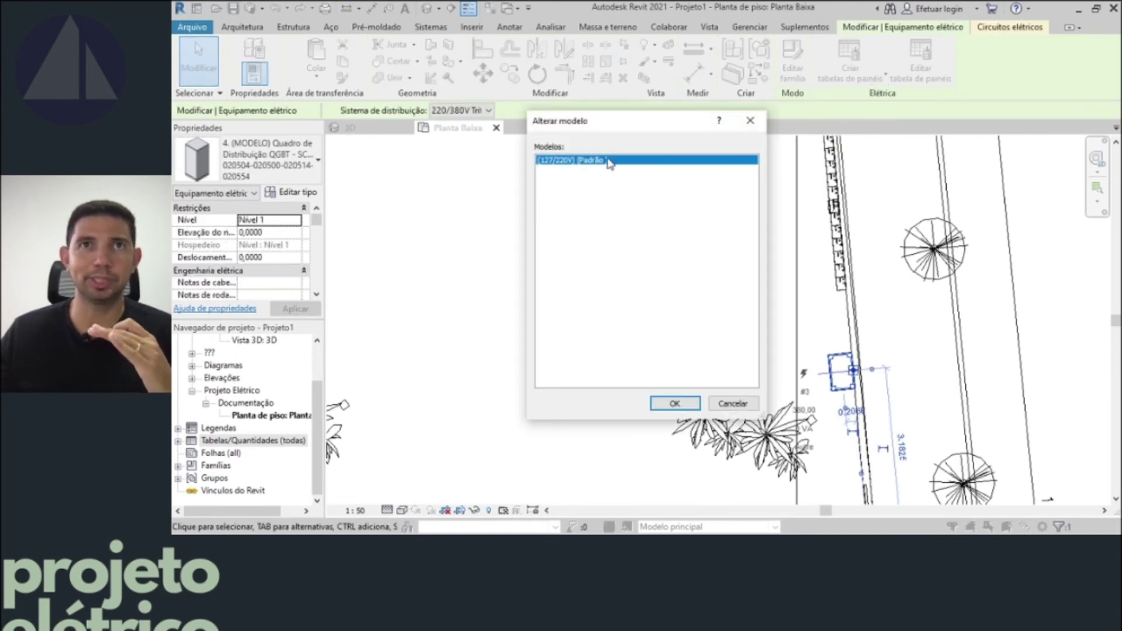
pyautogui.click(682, 409)
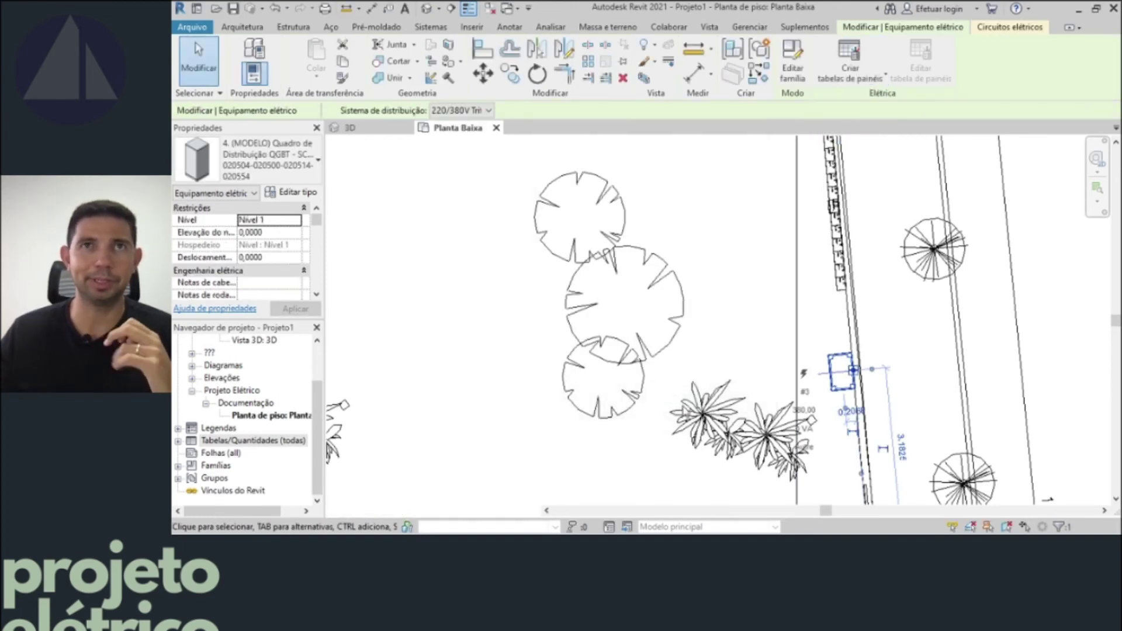
pyautogui.scroll(-2, 753, 234)
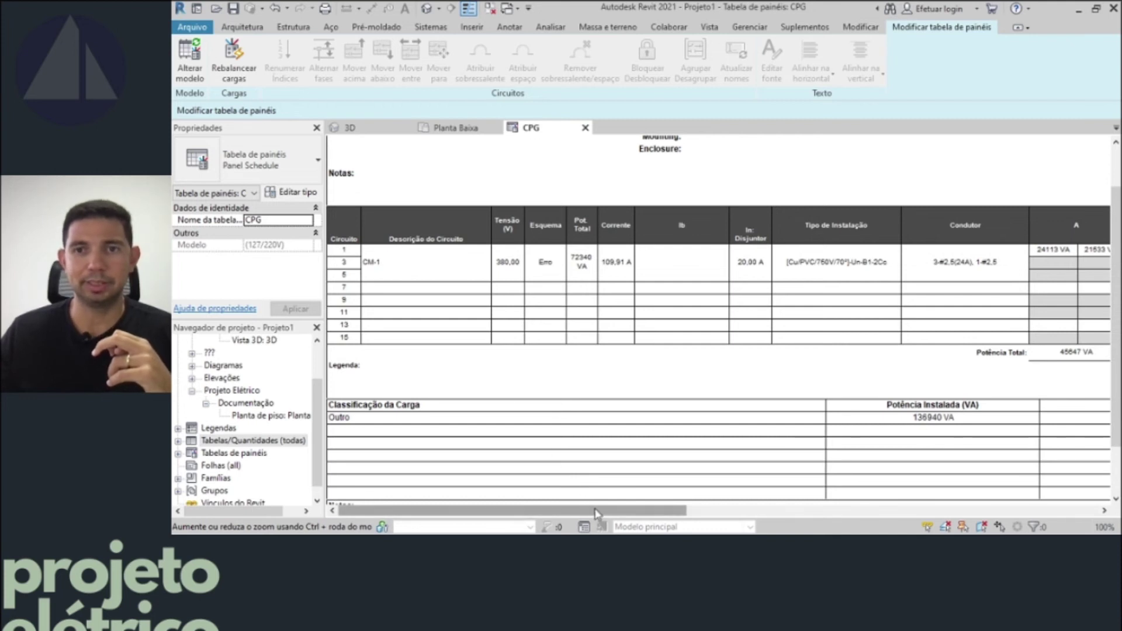
pyautogui.moveTo(589, 507); pyautogui.dragTo(985, 507)
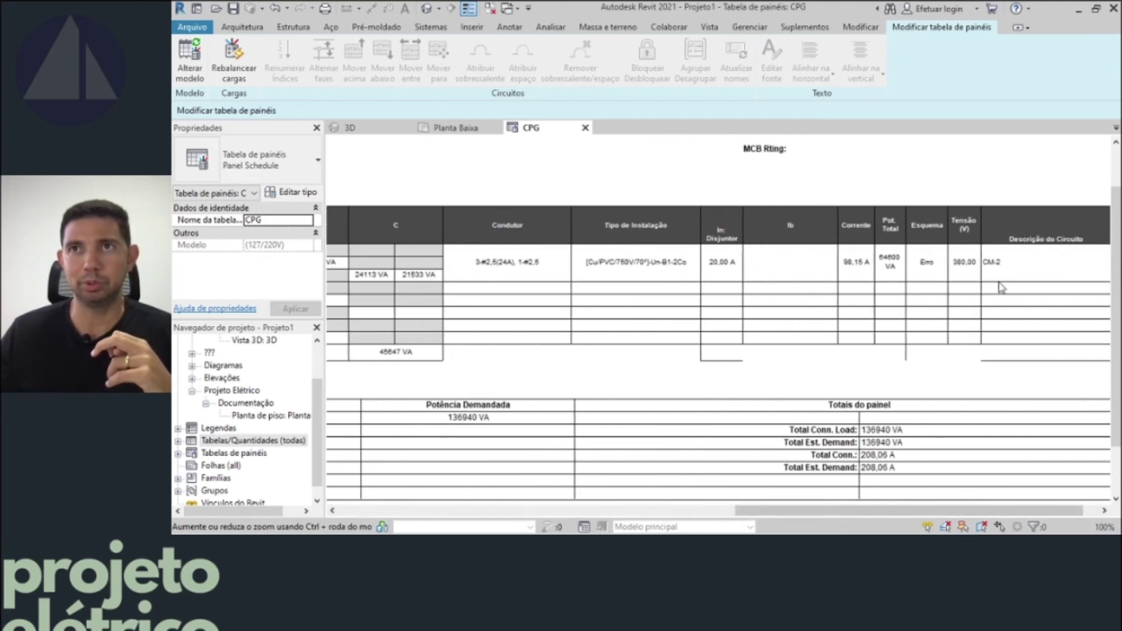
pyautogui.moveTo(1027, 511); pyautogui.dragTo(865, 512)
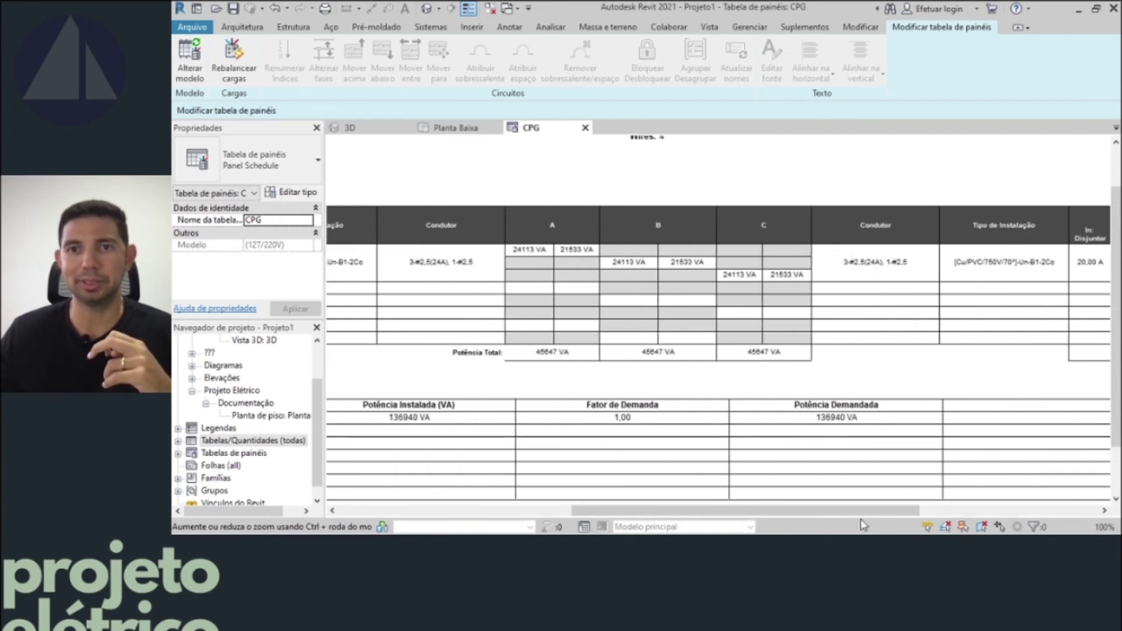
pyautogui.hscroll(10, 842, 511)
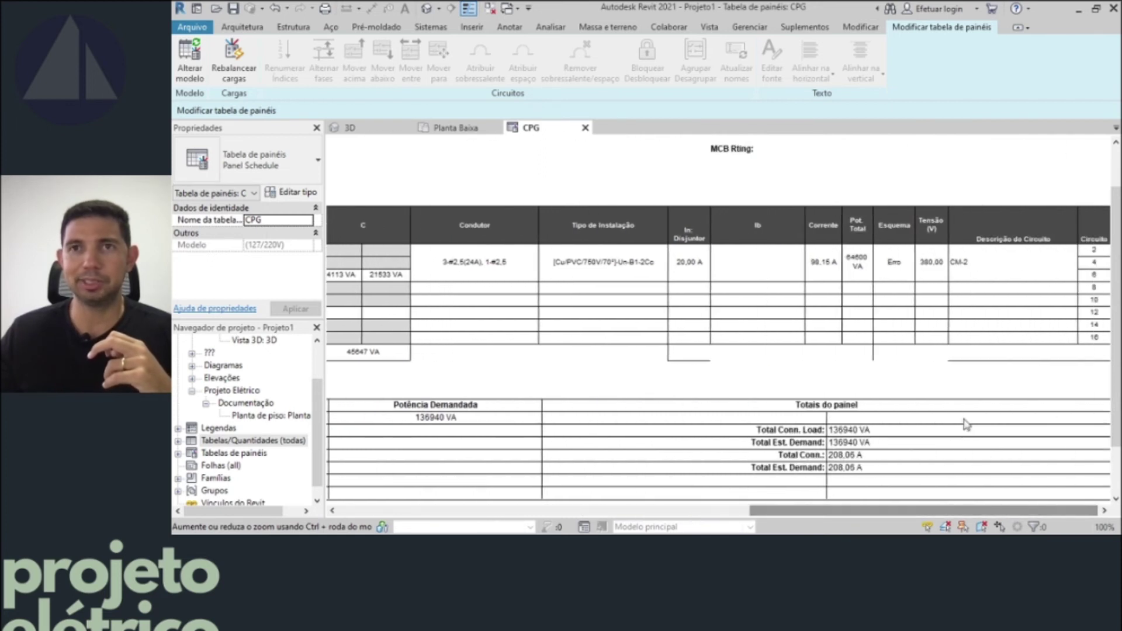
pyautogui.scroll(-1, 966, 424)
pyautogui.scroll(-1, 853, 342)
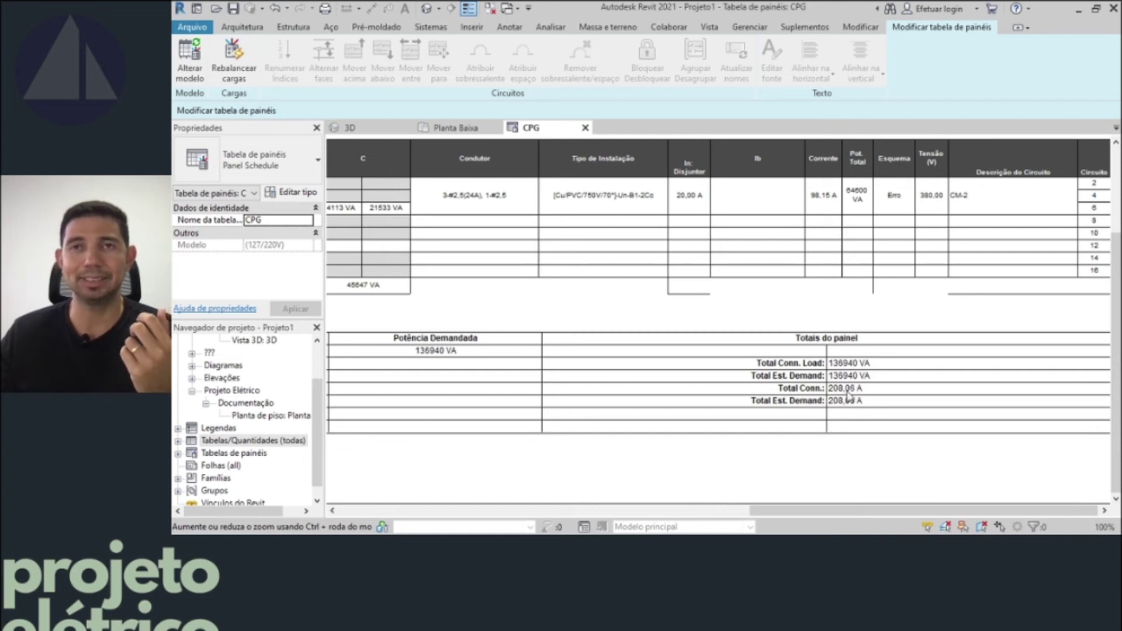
pyautogui.moveTo(986, 512); pyautogui.dragTo(764, 517)
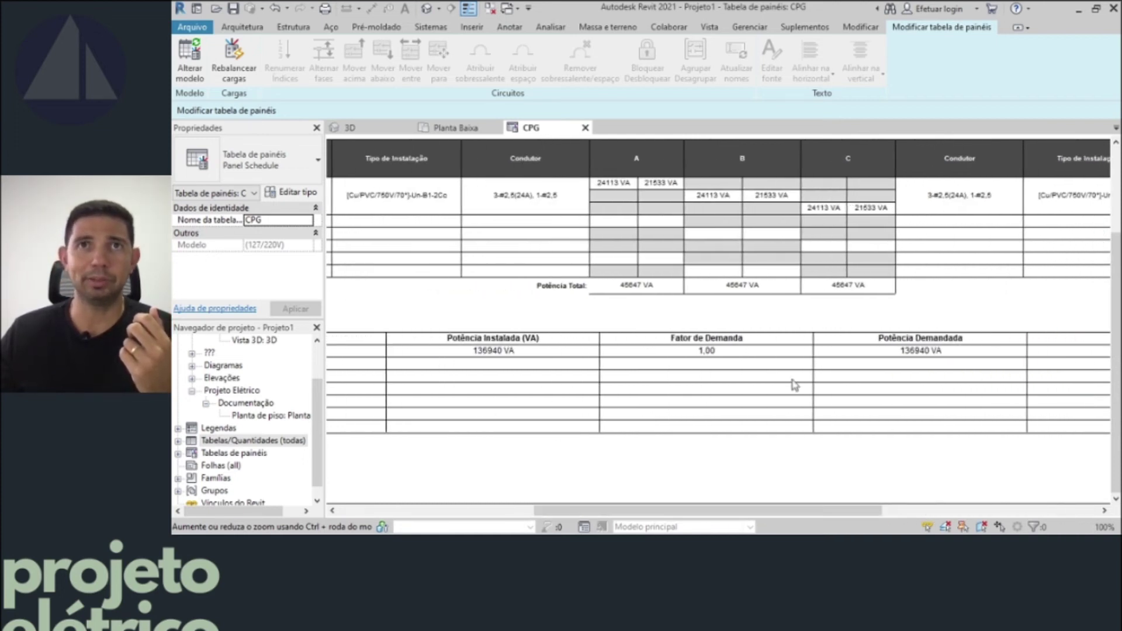
pyautogui.scroll(2, 793, 383)
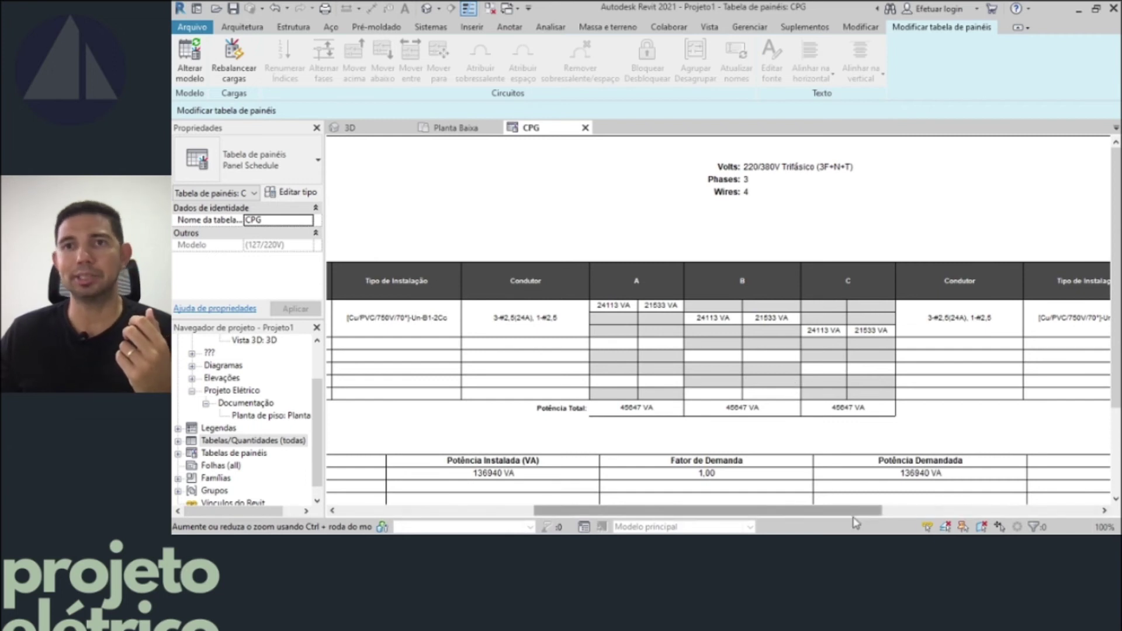
pyautogui.moveTo(839, 511)
pyautogui.mouseDown()
pyautogui.moveTo(754, 528)
pyautogui.moveTo(839, 531)
pyautogui.mouseUp()
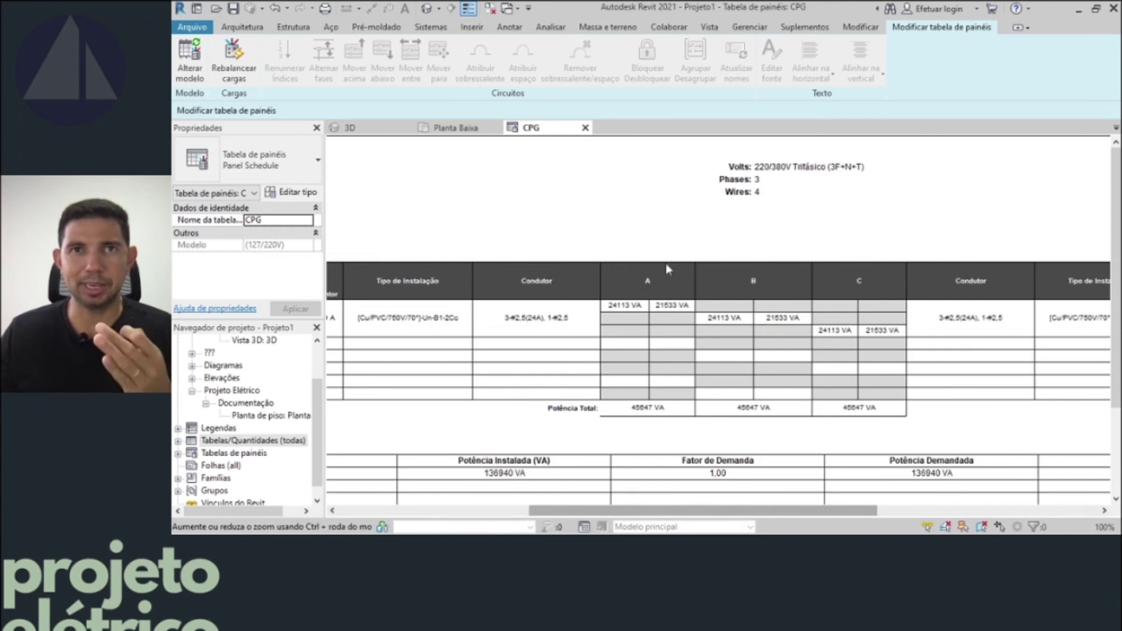
pyautogui.moveTo(604, 321); pyautogui.dragTo(787, 472, button='middle')
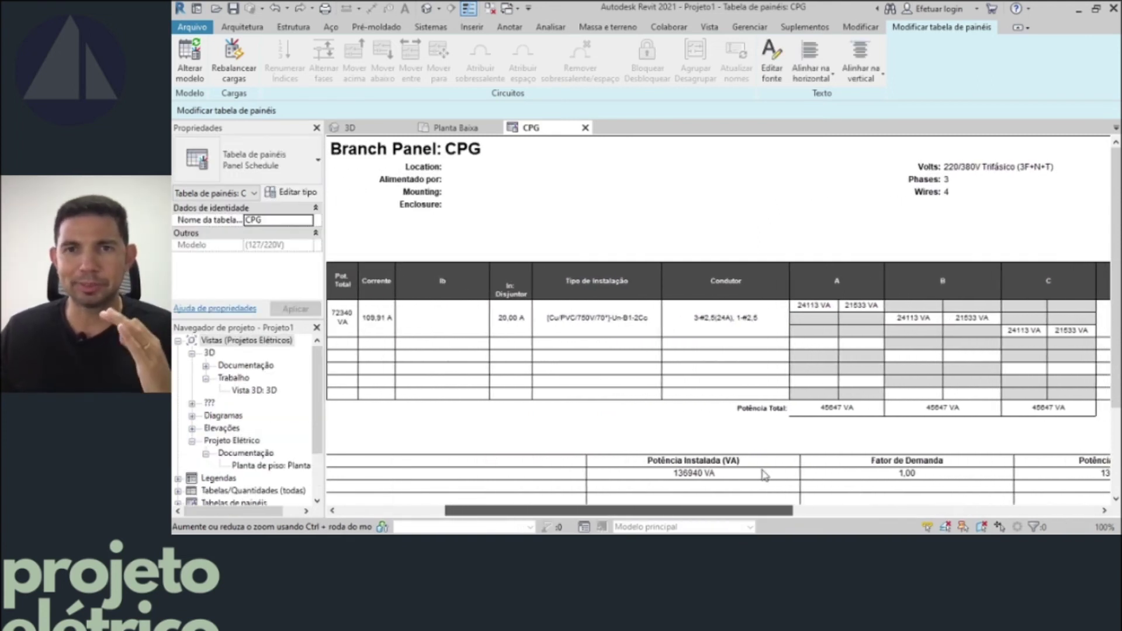
pyautogui.hscroll(-5, 764, 475)
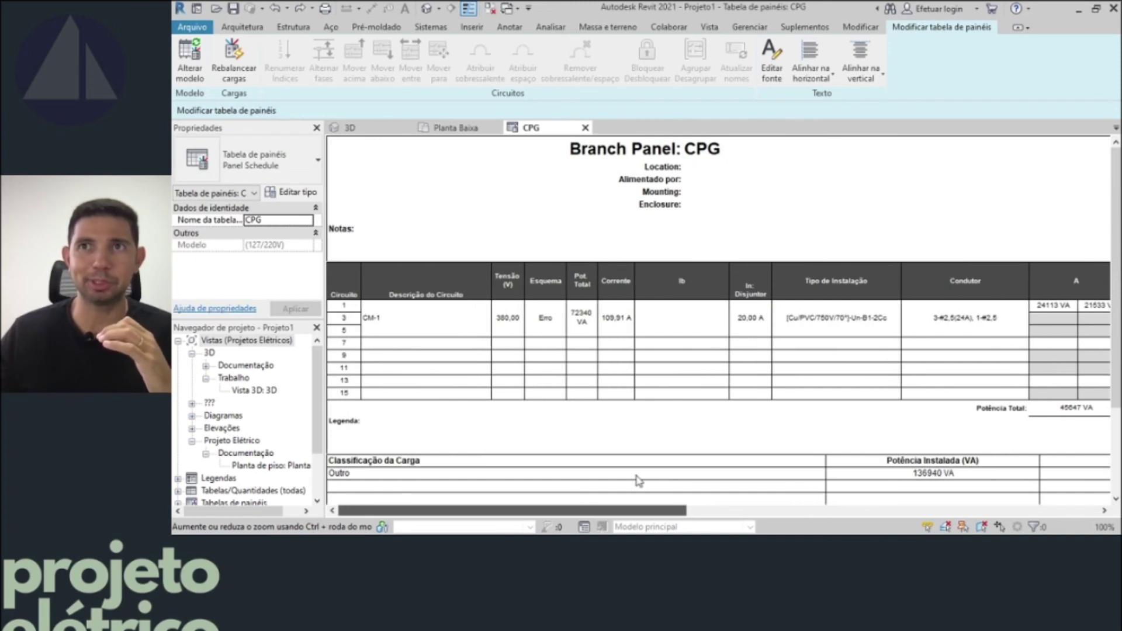
pyautogui.keyDown('ctrl'); pyautogui.scroll(1, 568, 344); pyautogui.keyUp('ctrl')
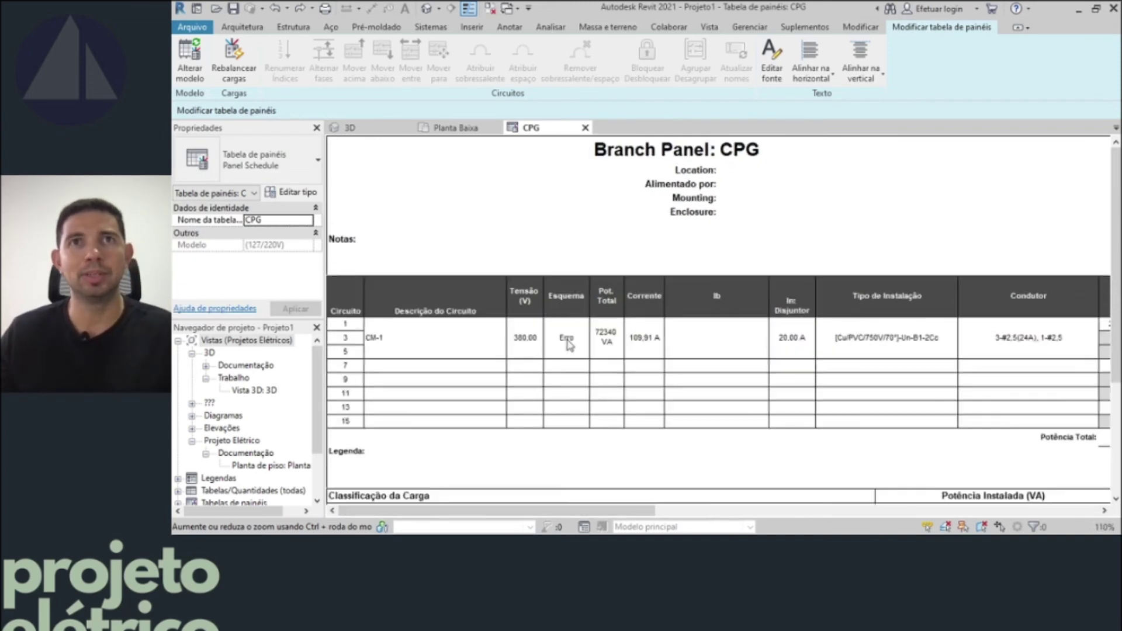
pyautogui.keyDown('ctrl'); pyautogui.scroll(-1, 567, 345); pyautogui.keyUp('ctrl')
pyautogui.keyDown('ctrl'); pyautogui.scroll(-1, 567, 345); pyautogui.keyUp('ctrl')
pyautogui.keyDown('ctrl'); pyautogui.scroll(-1, 567, 345); pyautogui.keyUp('ctrl')
pyautogui.keyDown('ctrl'); pyautogui.scroll(1, 570, 345); pyautogui.keyUp('ctrl')
pyautogui.keyDown('ctrl'); pyautogui.scroll(1, 570, 345); pyautogui.keyUp('ctrl')
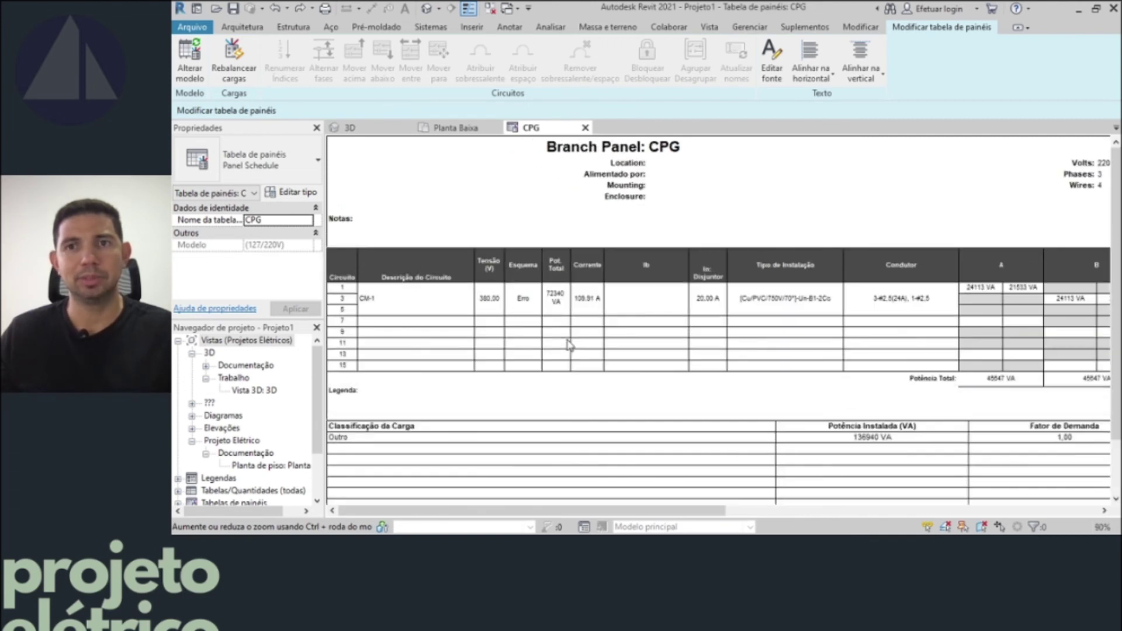
pyautogui.keyDown('ctrl'); pyautogui.scroll(1, 570, 345); pyautogui.keyUp('ctrl')
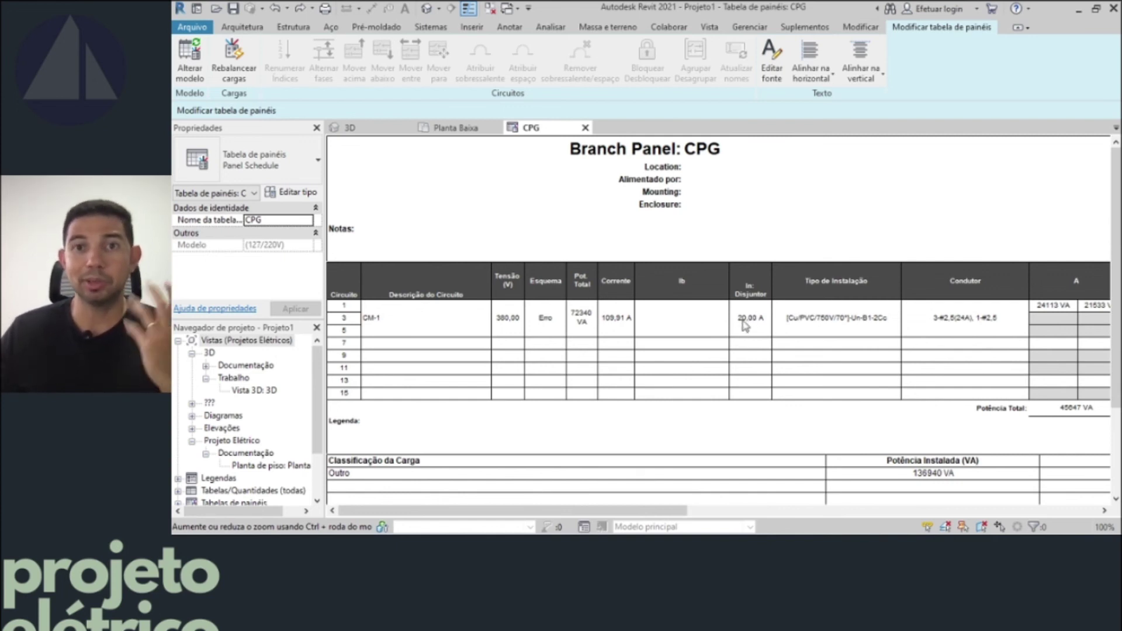
# - Set CM-1's breaker to 125 A and dismiss the 80% overload warning
pyautogui.click(743, 321)
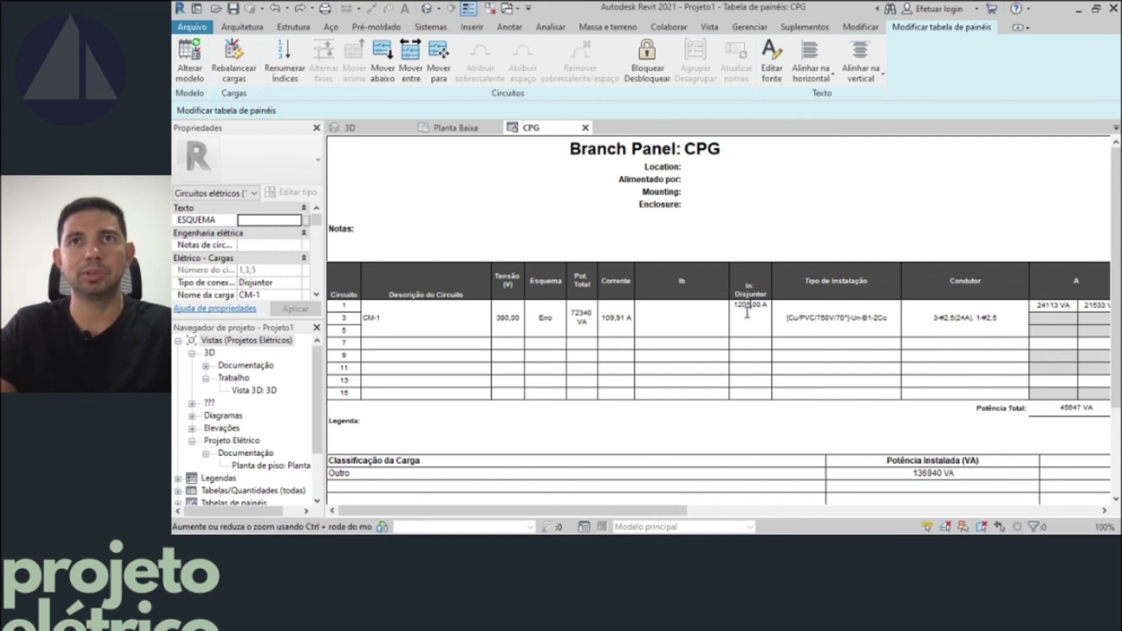
pyautogui.press('Return')
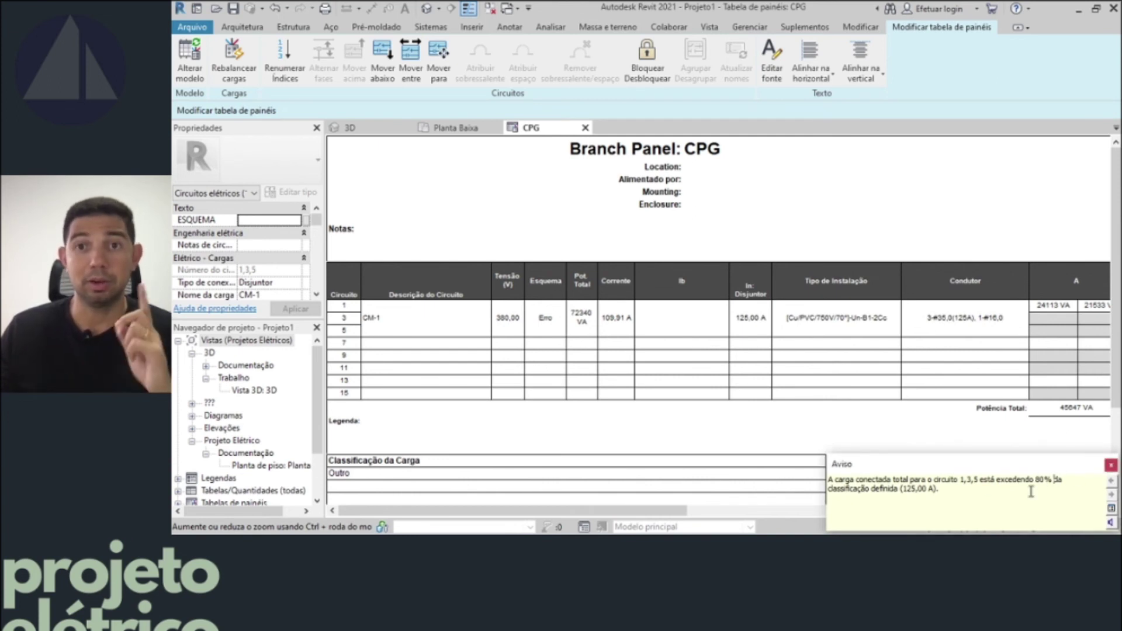
pyautogui.moveTo(1032, 483); pyautogui.dragTo(1050, 487)
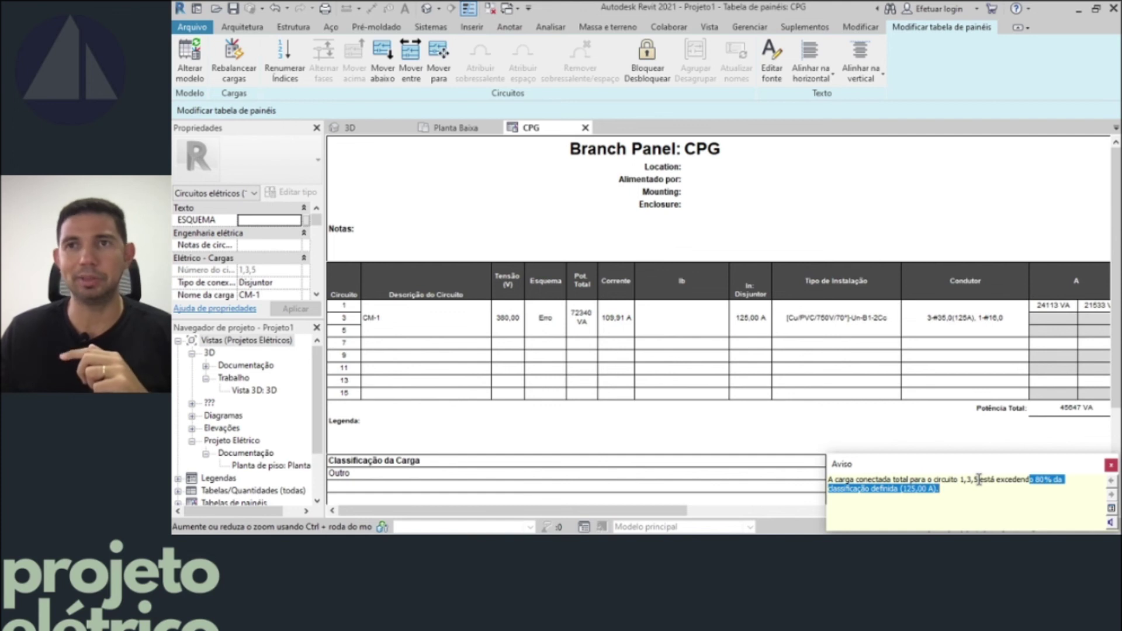
pyautogui.moveTo(1013, 479); pyautogui.dragTo(1050, 490)
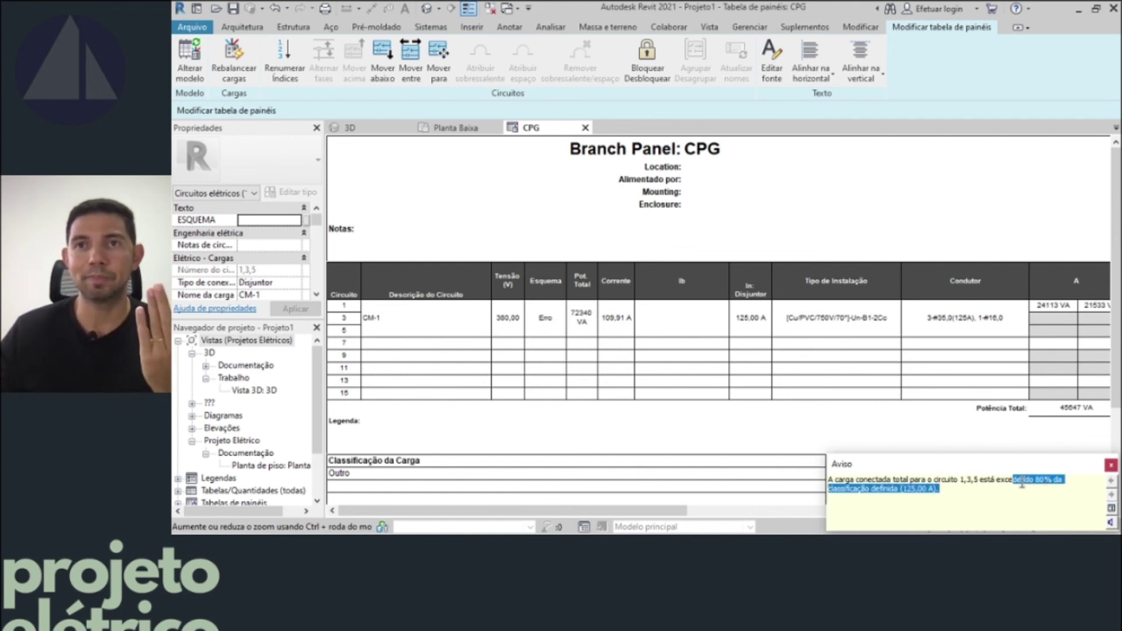
pyautogui.click(1111, 465)
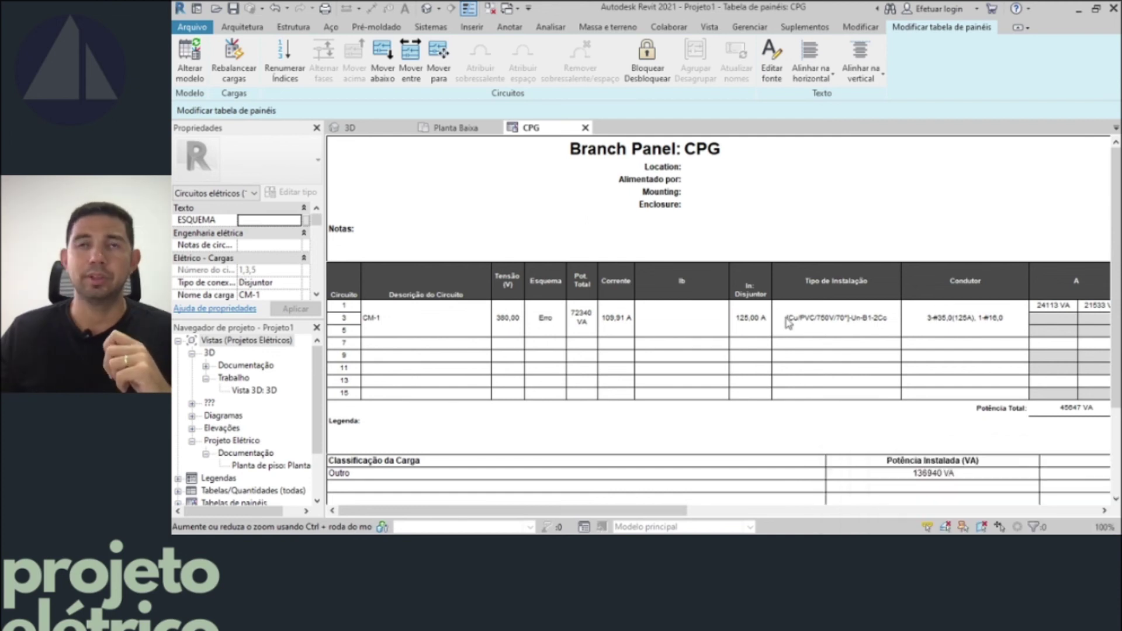
# - Change CM-1's breaker to 150 A, then back to 125 A, closing the warning
pyautogui.click(749, 321)
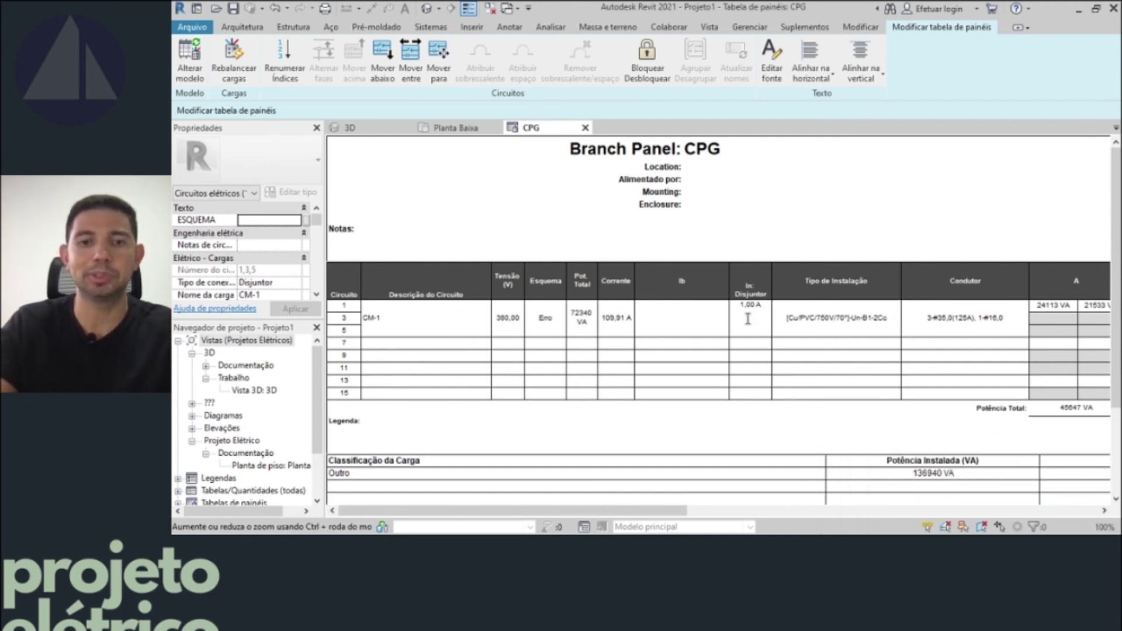
pyautogui.write('50')
pyautogui.press('Return')
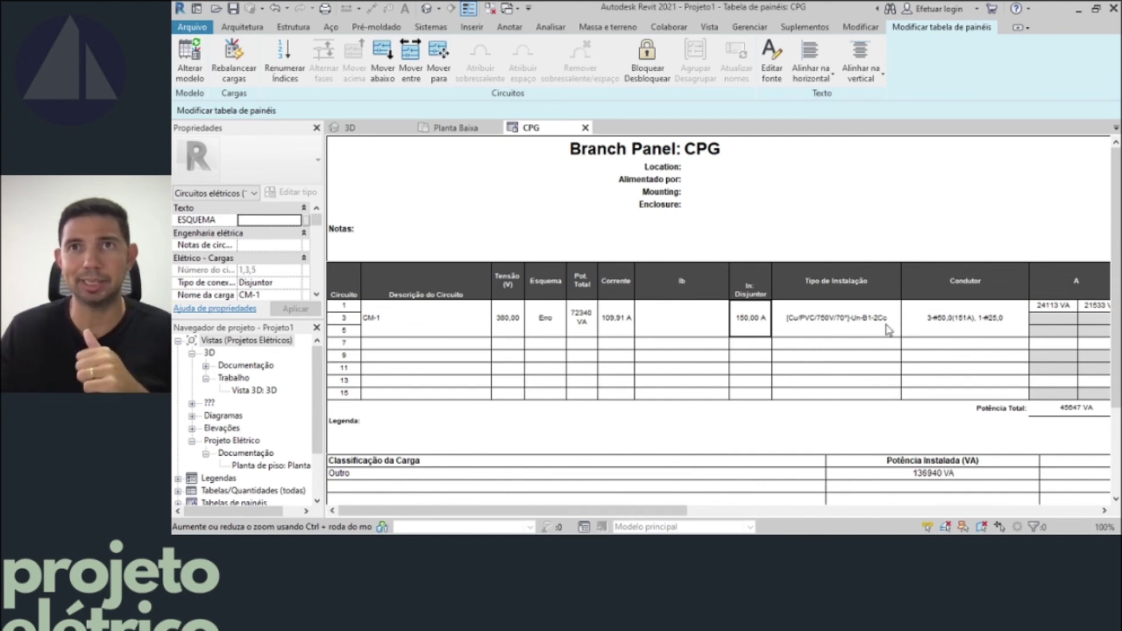
pyautogui.click(749, 320)
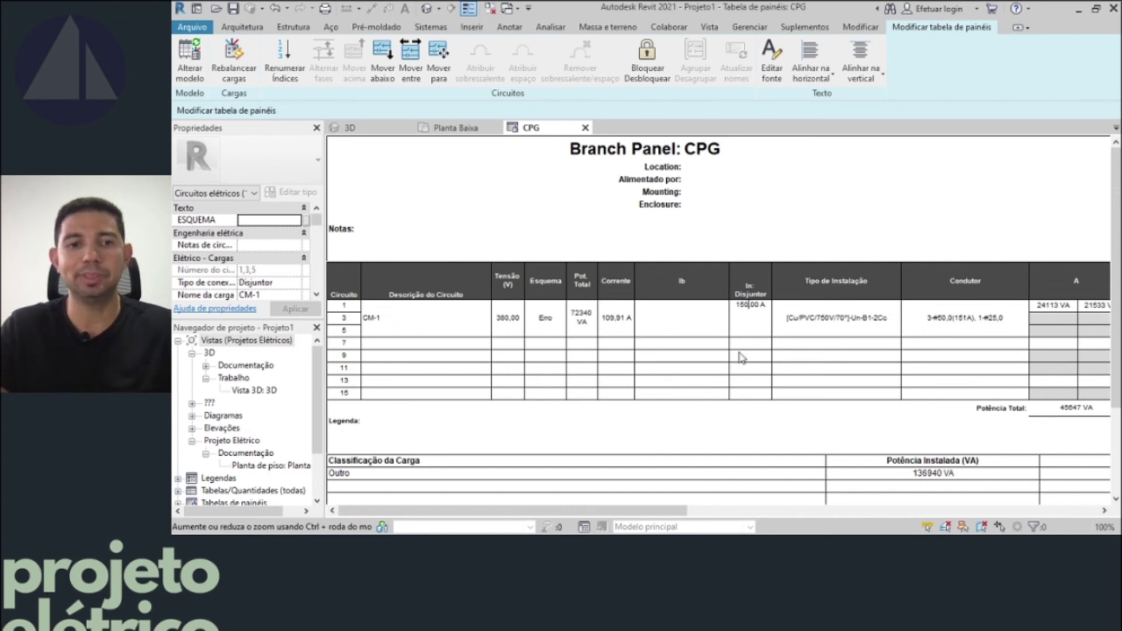
pyautogui.write('25')
pyautogui.press('Return')
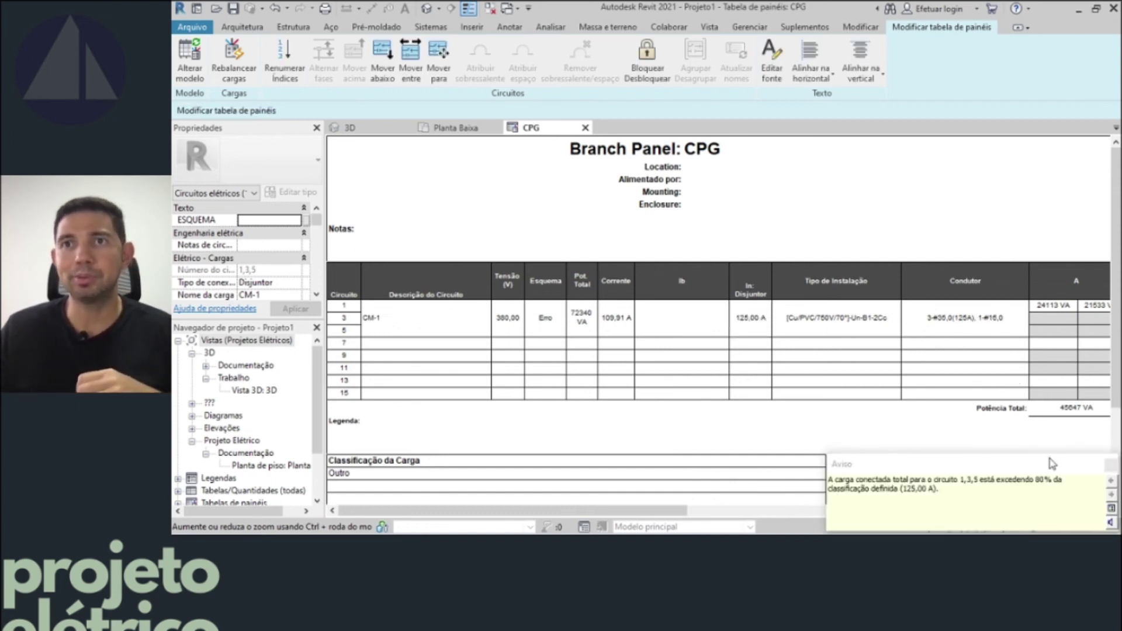
pyautogui.moveTo(965, 484)
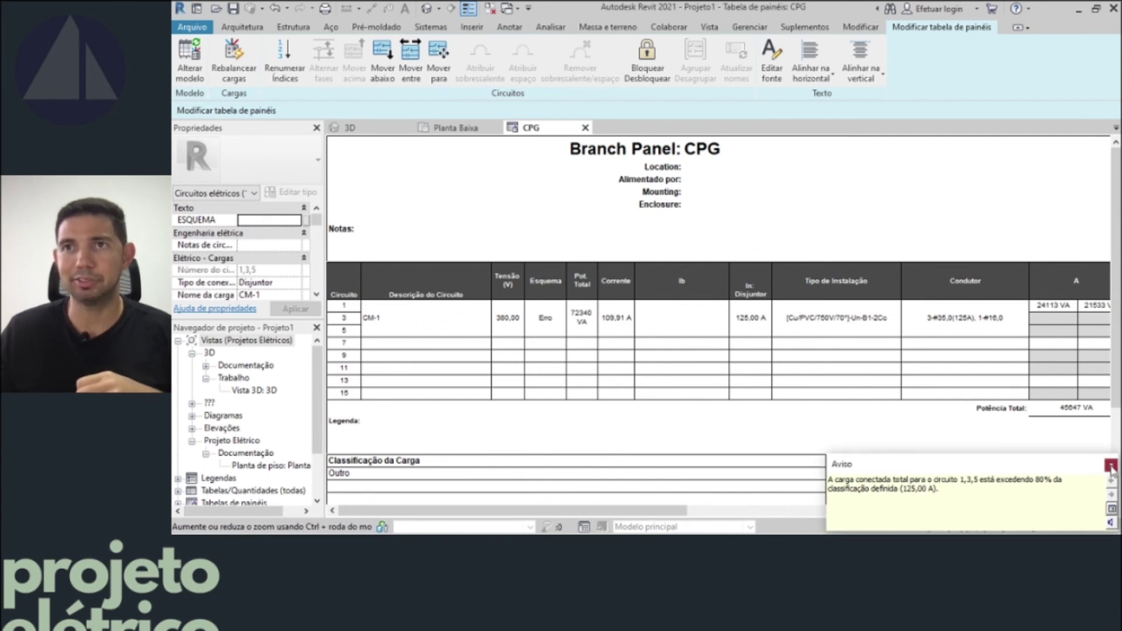
pyautogui.click(1111, 467)
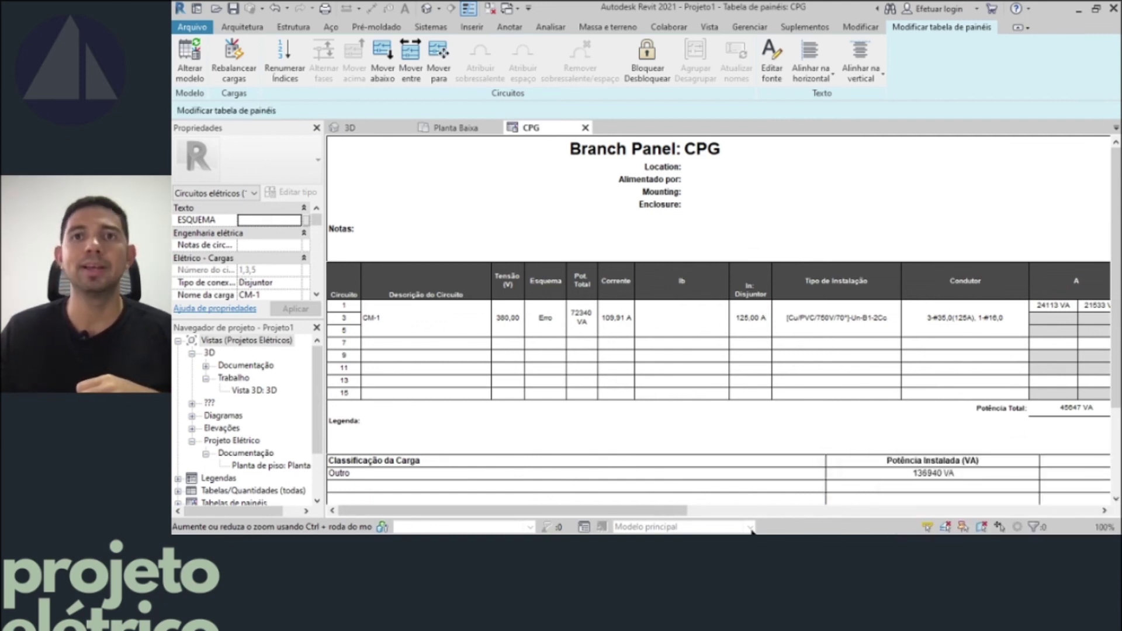
pyautogui.moveTo(649, 511); pyautogui.dragTo(1073, 512)
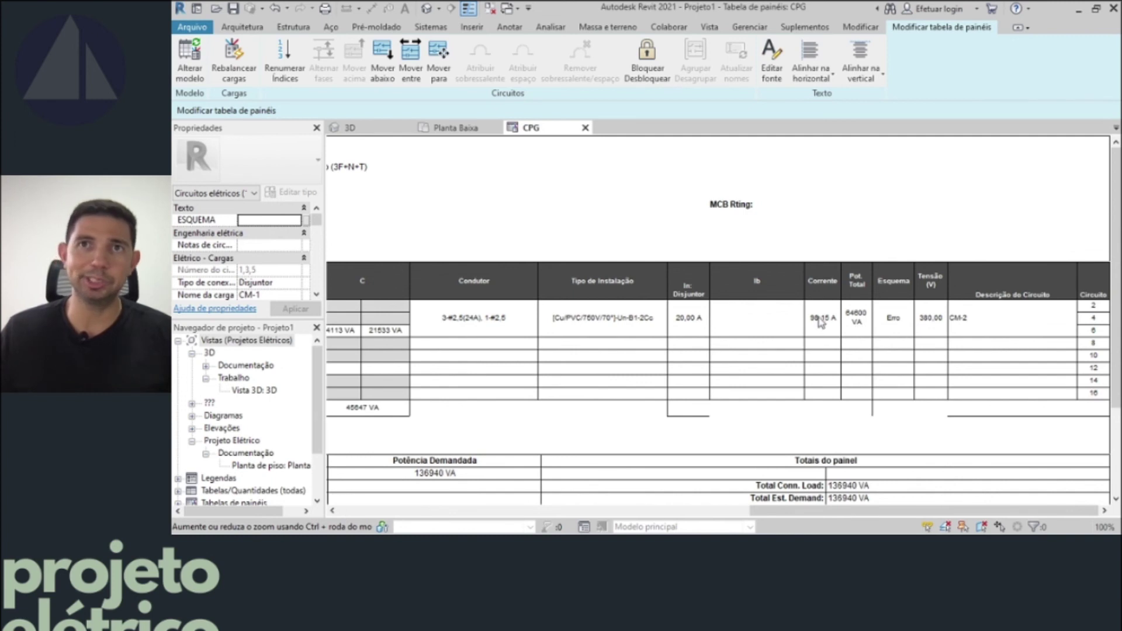
# - Set CM-2's breaker to 100 A and dismiss the overload warning for circuit 2,4,6
pyautogui.doubleClick(680, 321)
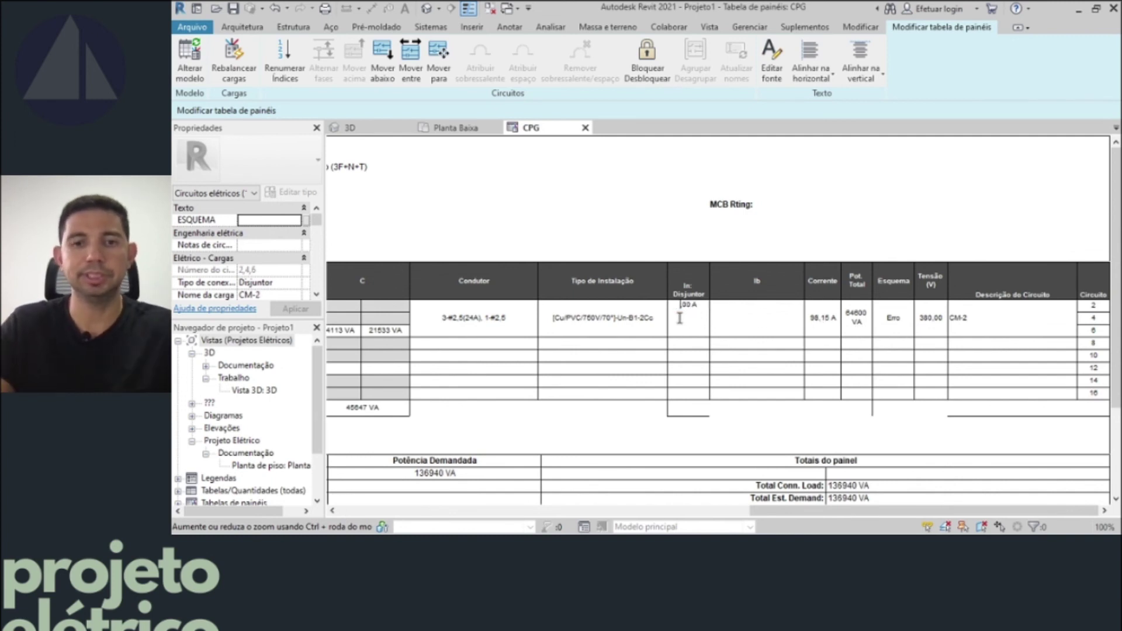
pyautogui.write('100')
pyautogui.press('Return')
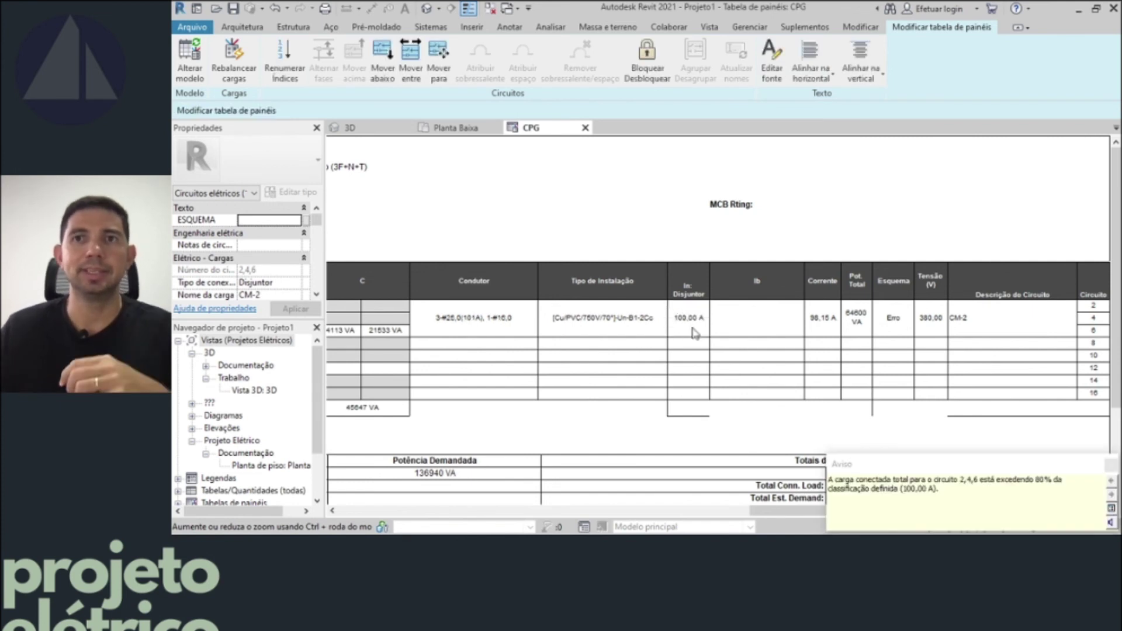
pyautogui.click(1108, 466)
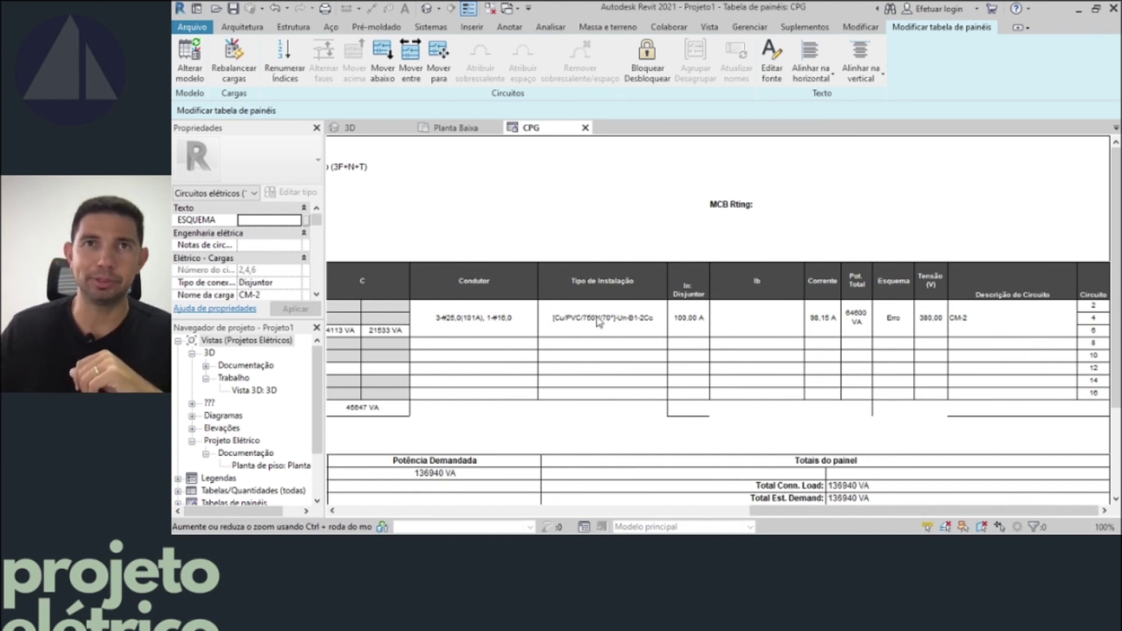
# - Raise CM-2's breaker to 150 A, then 175 A, giving conductor 3-#70,0(192A), 1-#35,0
pyautogui.doubleClick(687, 319)
pyautogui.write('150')
pyautogui.press('Return')
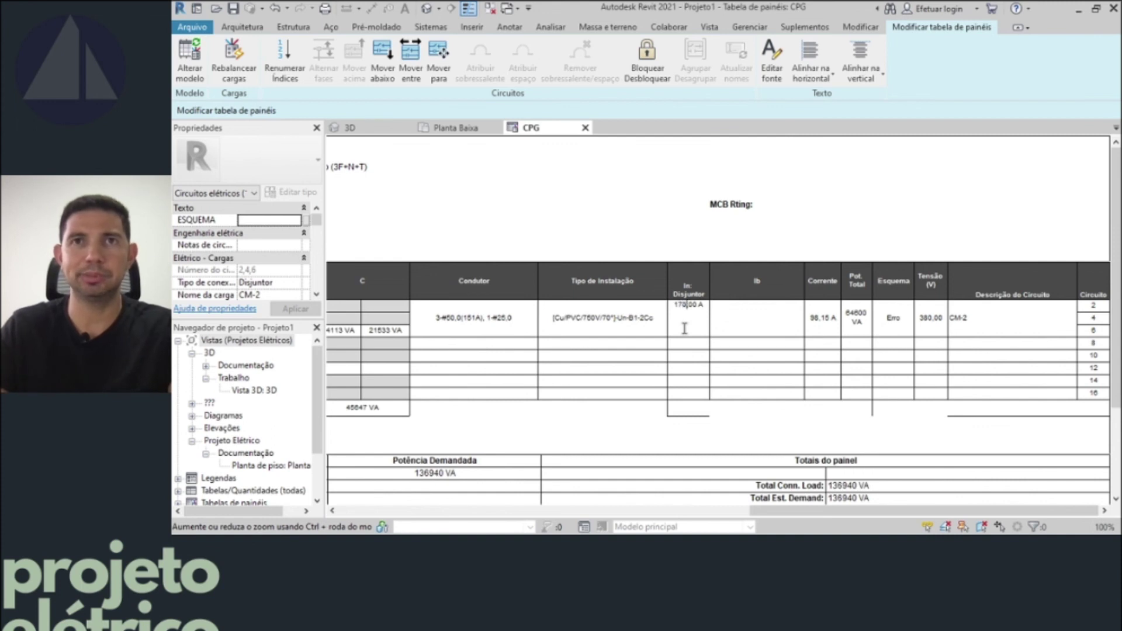
pyautogui.write('5')
pyautogui.click(440, 323)
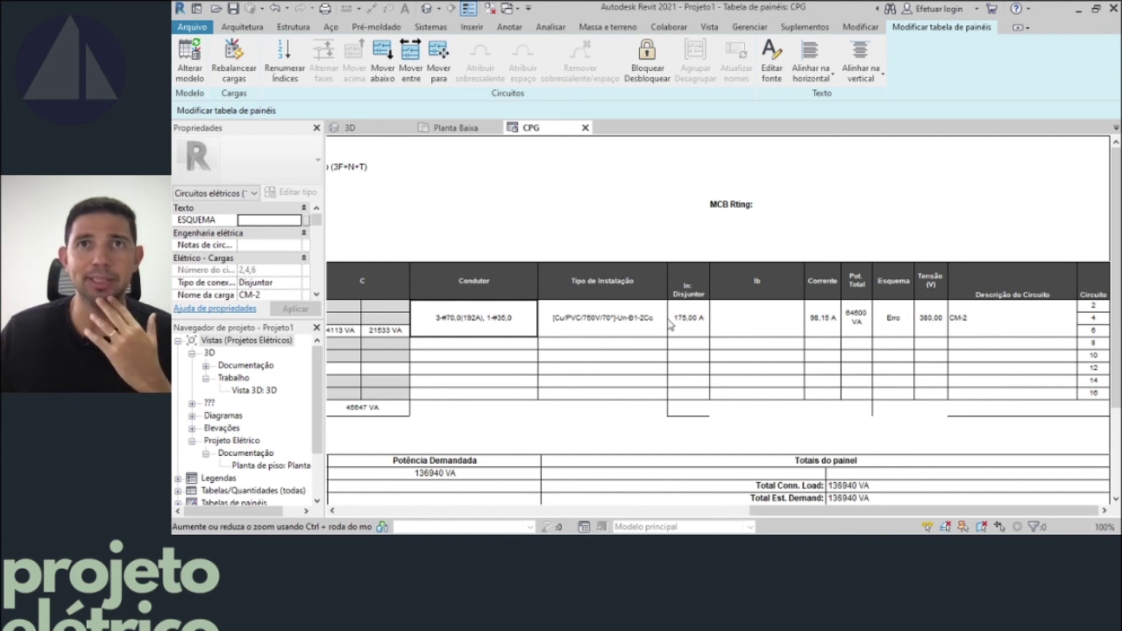
pyautogui.click(713, 345)
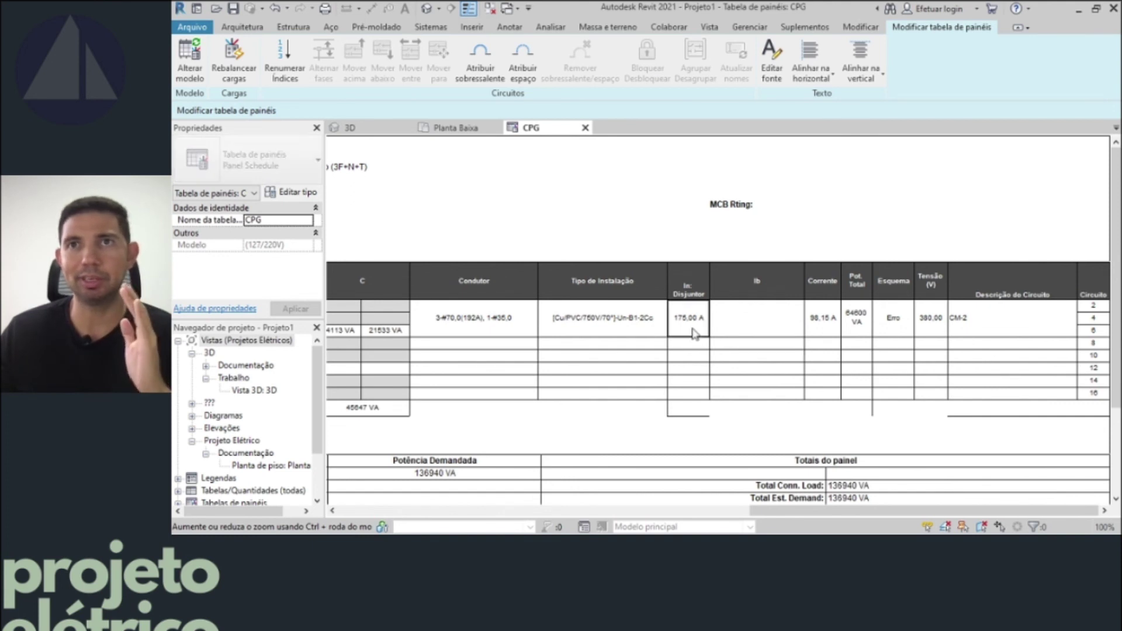
pyautogui.doubleClick(696, 331)
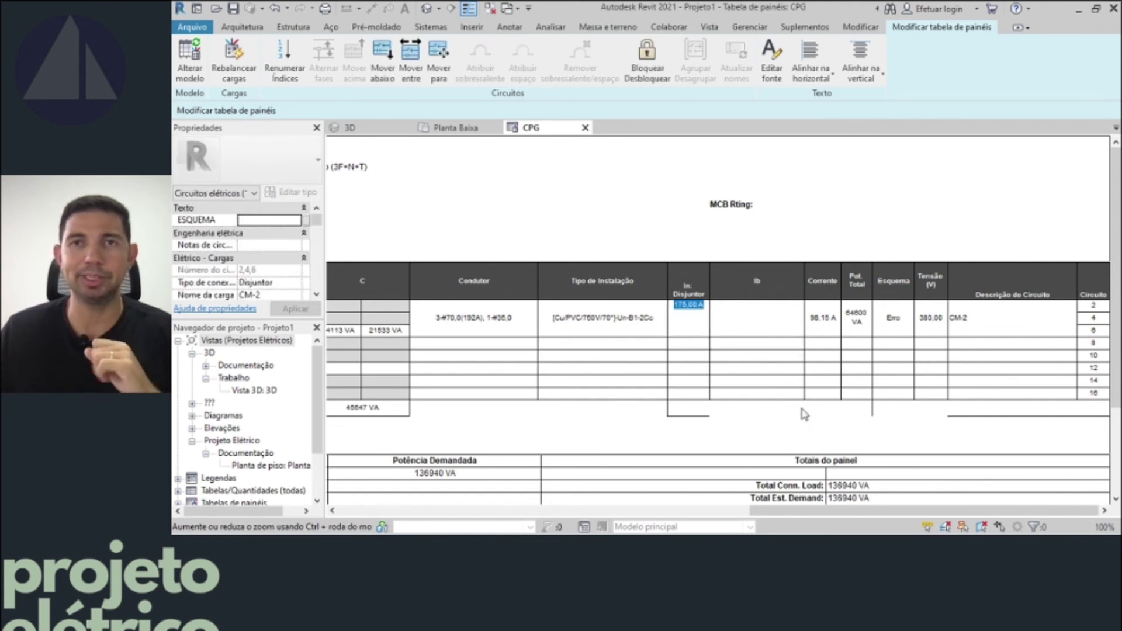
pyautogui.click(653, 423)
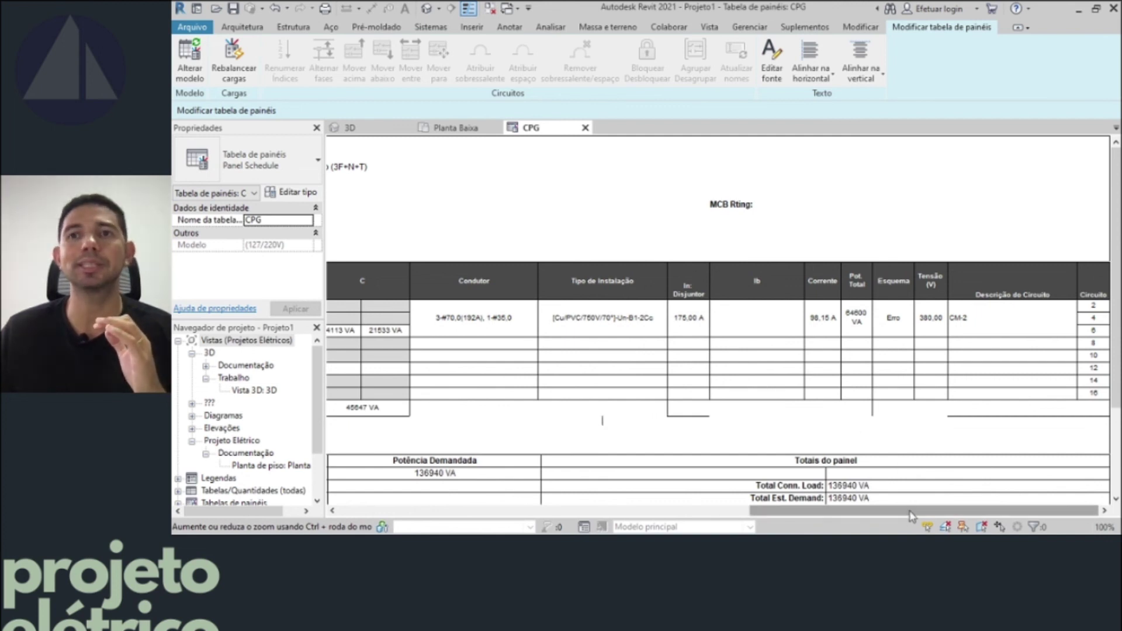
# - Scroll through the CPG schedule and select the QGBT panel header
pyautogui.moveTo(912, 510); pyautogui.dragTo(715, 510)
pyautogui.keyDown('ctrl'); pyautogui.scroll(-2, 659, 303); pyautogui.keyUp('ctrl')
pyautogui.keyDown('ctrl'); pyautogui.scroll(-1, 659, 302); pyautogui.keyUp('ctrl')
pyautogui.keyDown('ctrl'); pyautogui.scroll(-1, 690, 354); pyautogui.keyUp('ctrl')
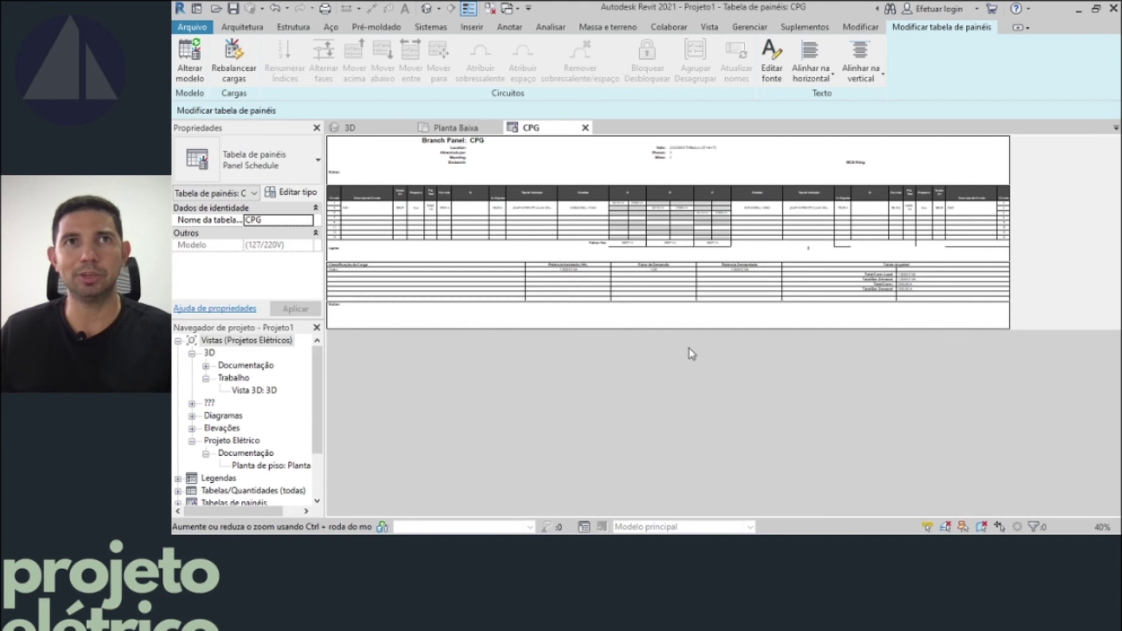
pyautogui.click(594, 175)
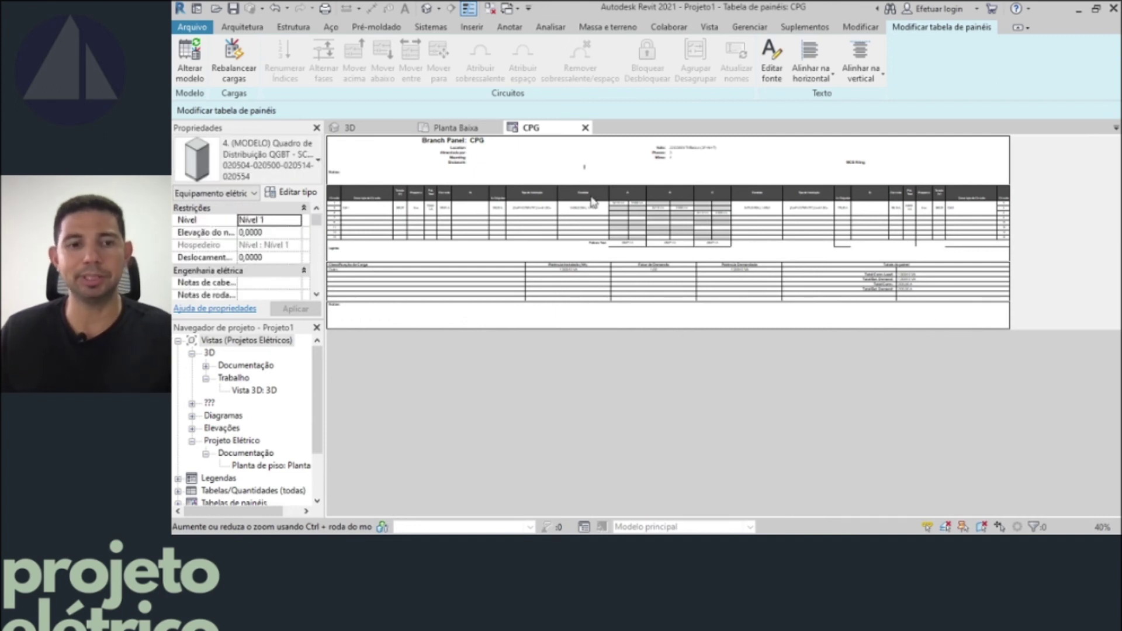
pyautogui.keyDown('ctrl'); pyautogui.scroll(1, 593, 201); pyautogui.keyUp('ctrl')
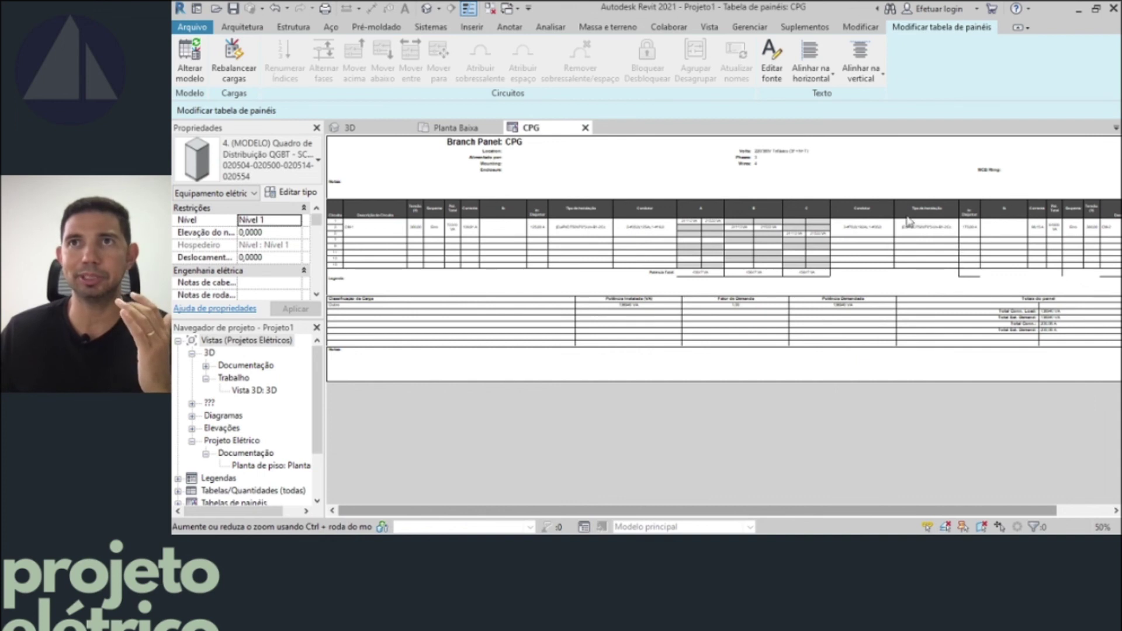
# - Review the CM-1, CM-2 and phase A/B/C load cells, then switch to the 3D view
pyautogui.click(367, 237)
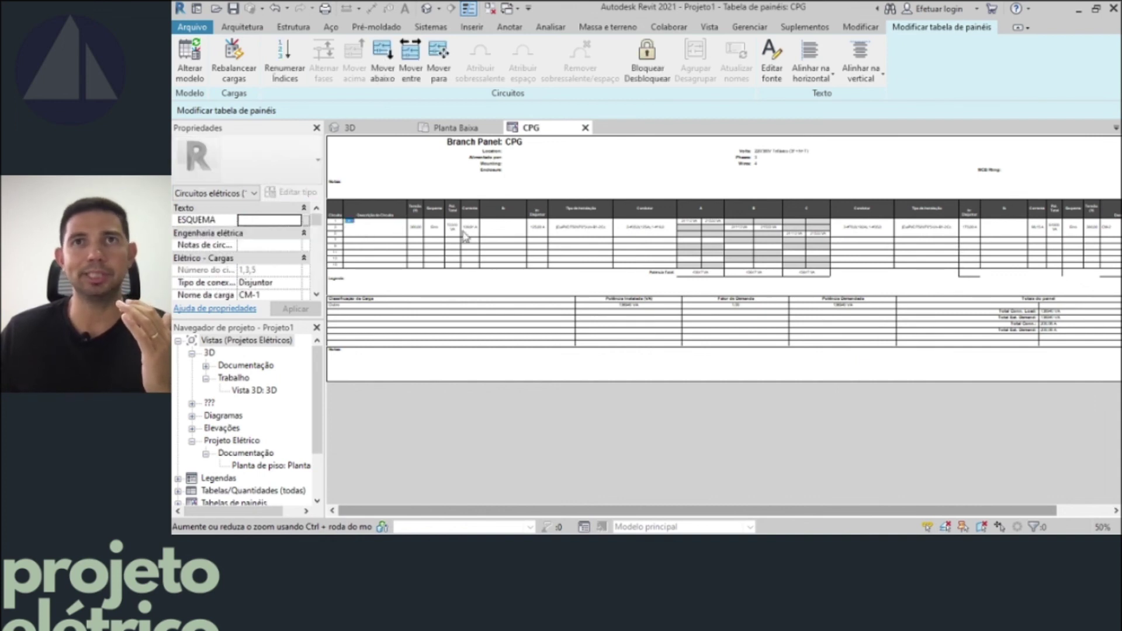
pyautogui.click(1111, 229)
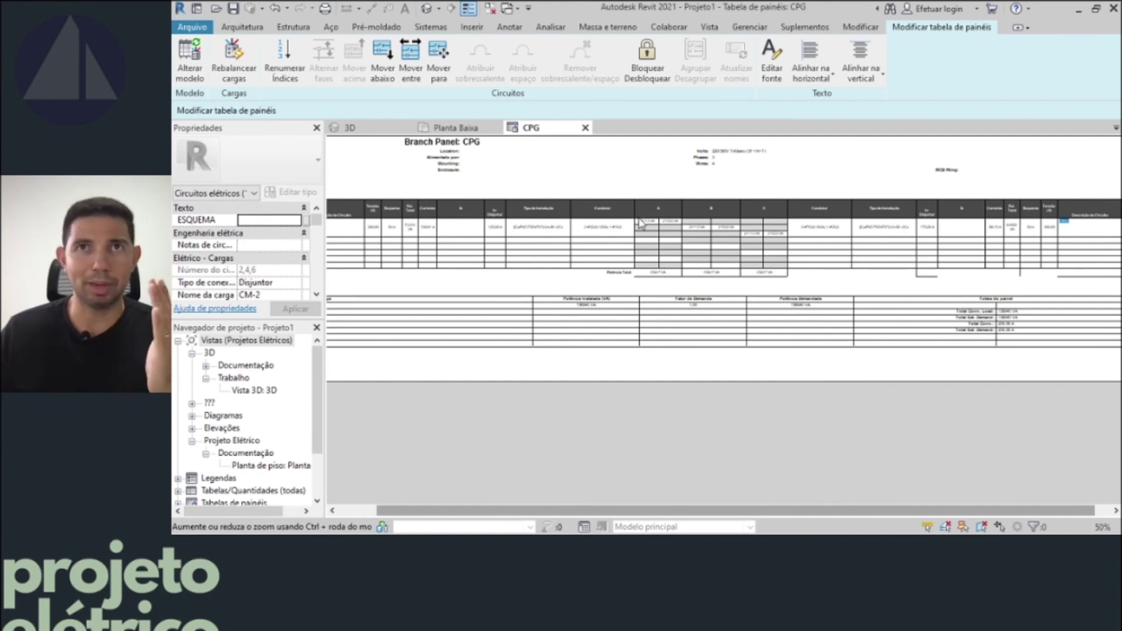
pyautogui.moveTo(641, 224); pyautogui.dragTo(783, 263)
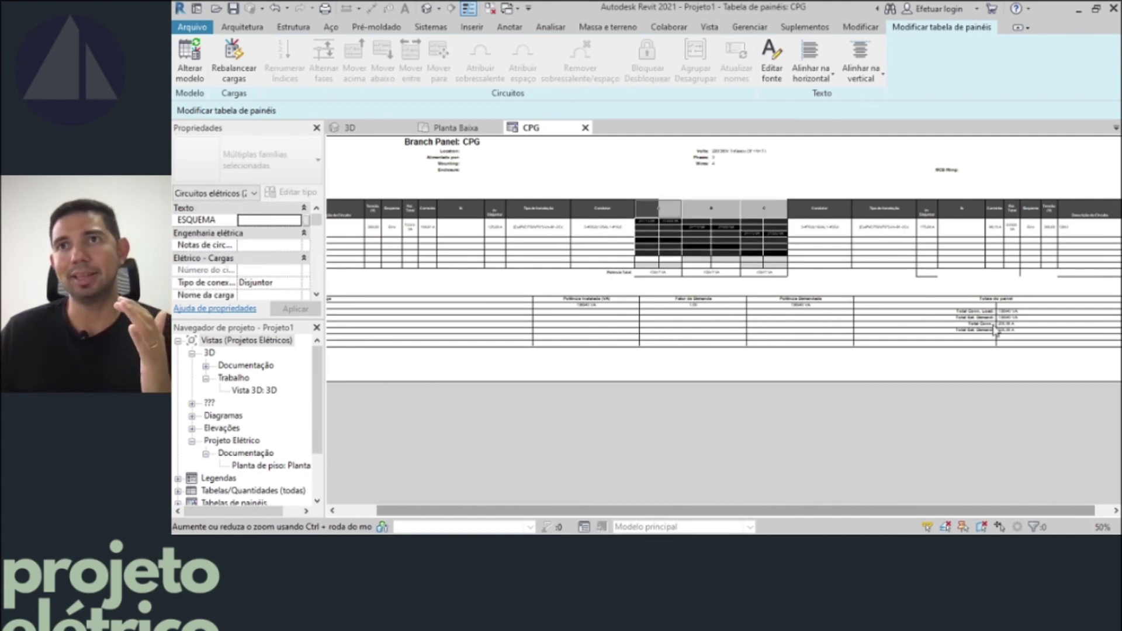
pyautogui.click(541, 150)
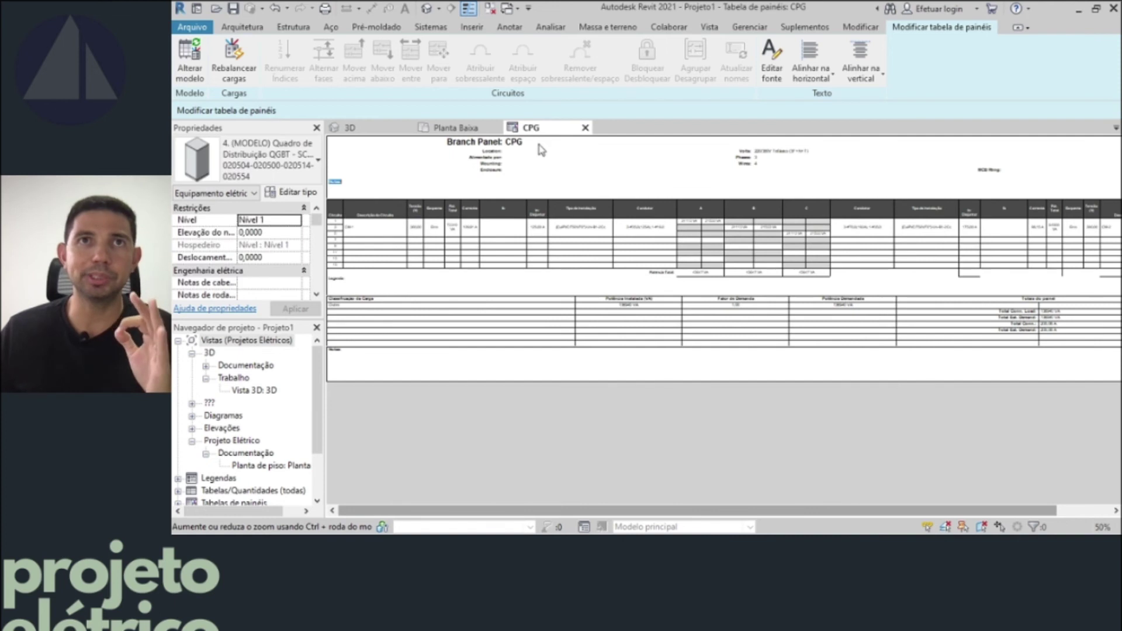
pyautogui.click(351, 128)
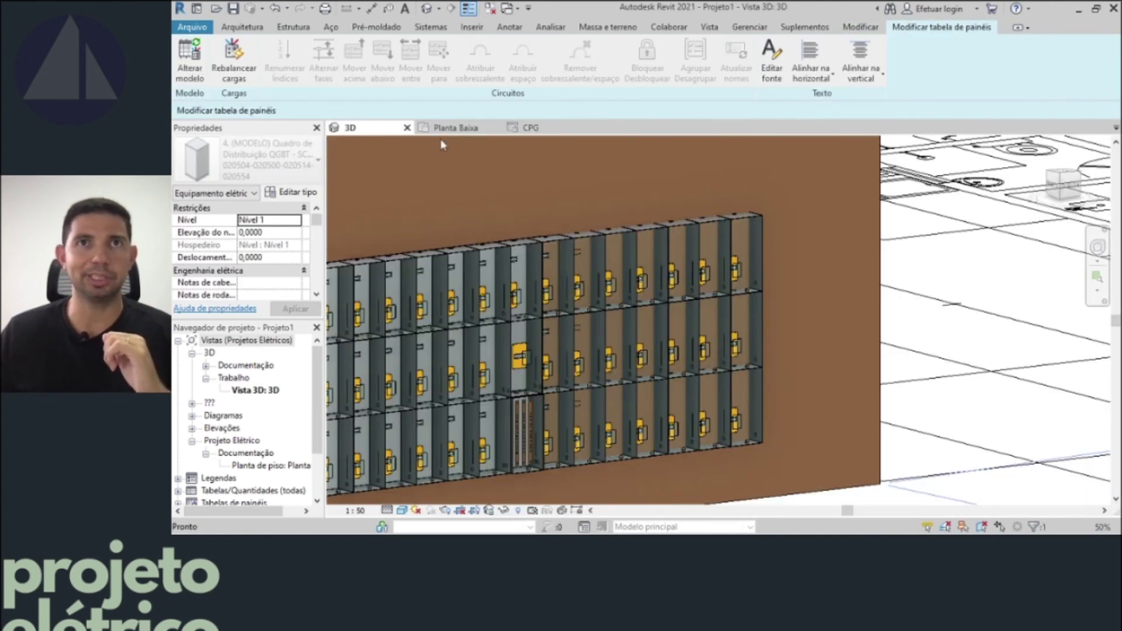
# - Deselect the panel and orbit the 3D view toward the brown meter wall
pyautogui.click(646, 237)
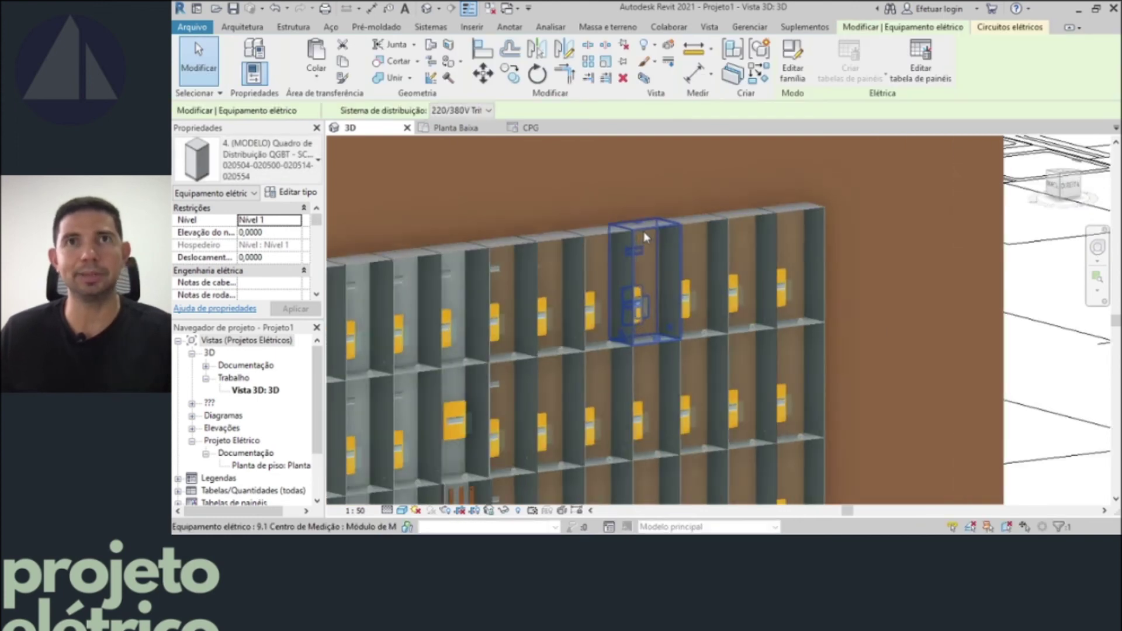
pyautogui.scroll(-2, 646, 237)
pyautogui.scroll(-6, 649, 239)
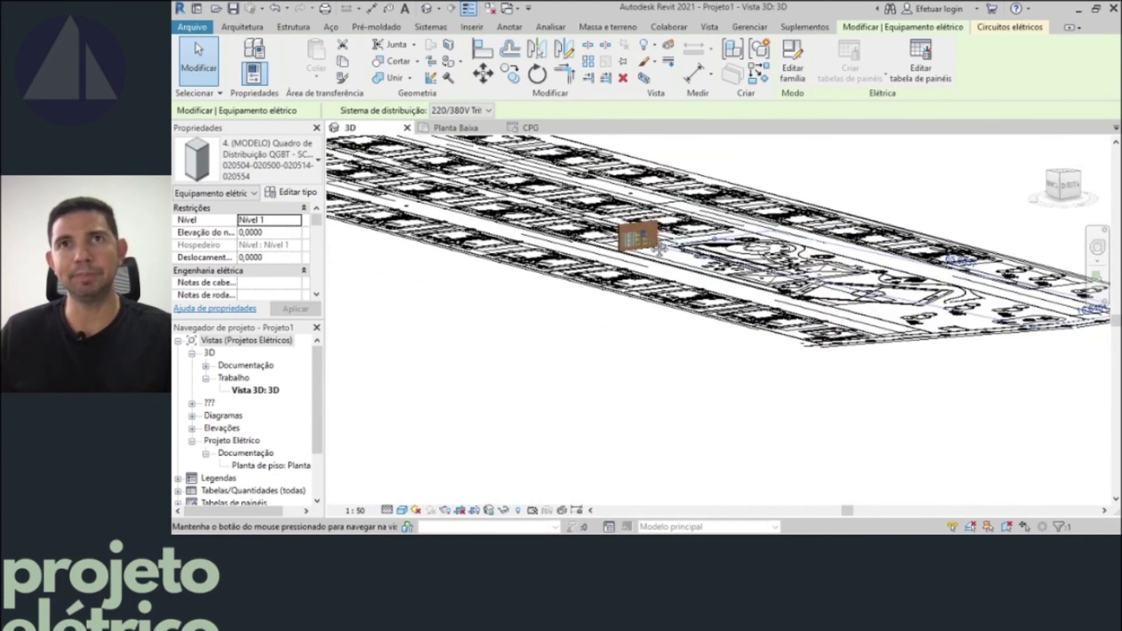
pyautogui.click(692, 441)
pyautogui.moveTo(692, 441)
pyautogui.keyDown('shift'); pyautogui.mouseDown(button='middle')
pyautogui.moveTo(794, 463)
pyautogui.moveTo(583, 468)
pyautogui.moveTo(643, 468)
pyautogui.mouseUp(button='middle'); pyautogui.keyUp('shift')
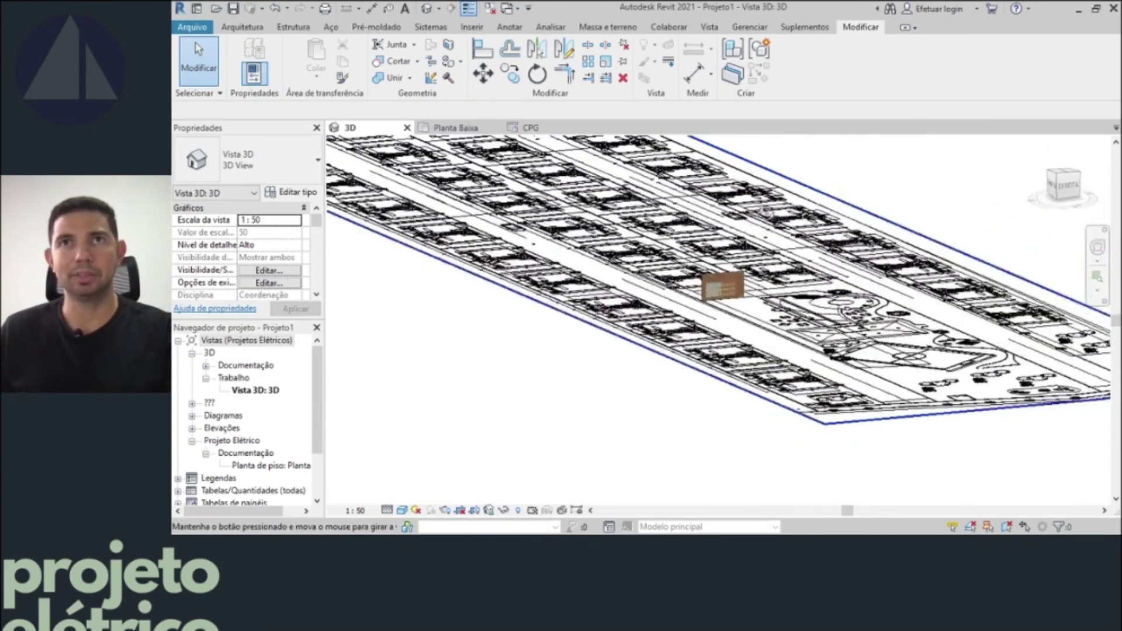
pyautogui.scroll(3, 695, 316)
pyautogui.scroll(3, 695, 315)
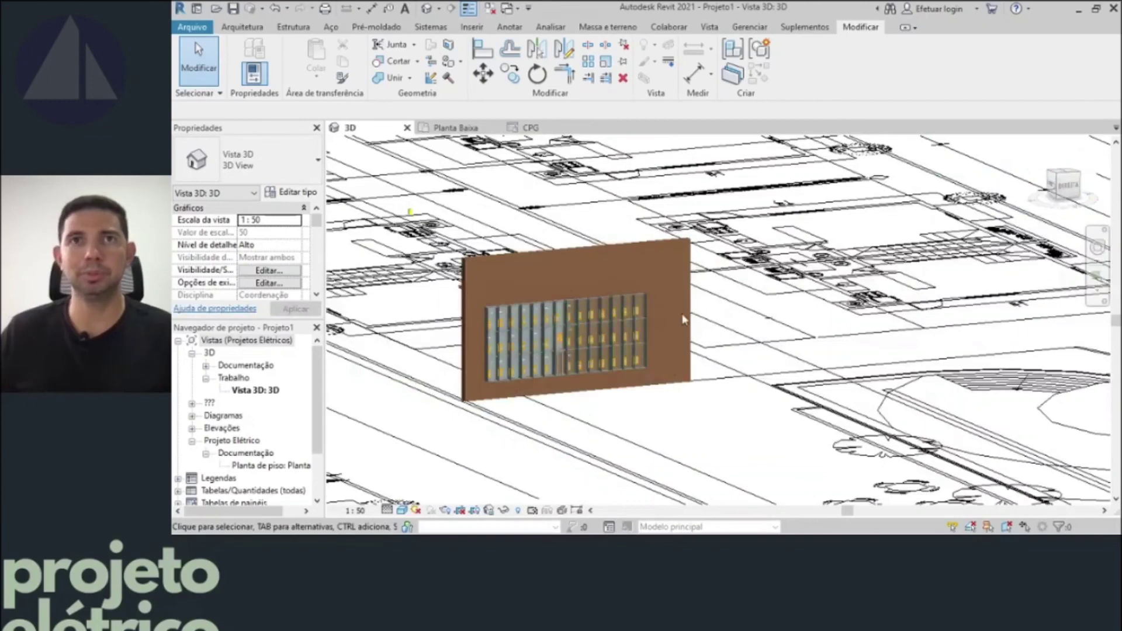
pyautogui.scroll(2, 695, 315)
pyautogui.keyDown('shift'); pyautogui.moveTo(721, 326); pyautogui.dragTo(720, 306, button='middle'); pyautogui.keyUp('shift')
pyautogui.scroll(3, 720, 306)
pyautogui.scroll(-5, 608, 371)
pyautogui.scroll(-5, 608, 371)
# - Orbit and zoom out to an overview of the whole condominium site plan
pyautogui.moveTo(608, 371)
pyautogui.keyDown('shift'); pyautogui.mouseDown(button='middle')
pyautogui.moveTo(753, 413)
pyautogui.moveTo(855, 405)
pyautogui.mouseUp(button='middle'); pyautogui.keyUp('shift')
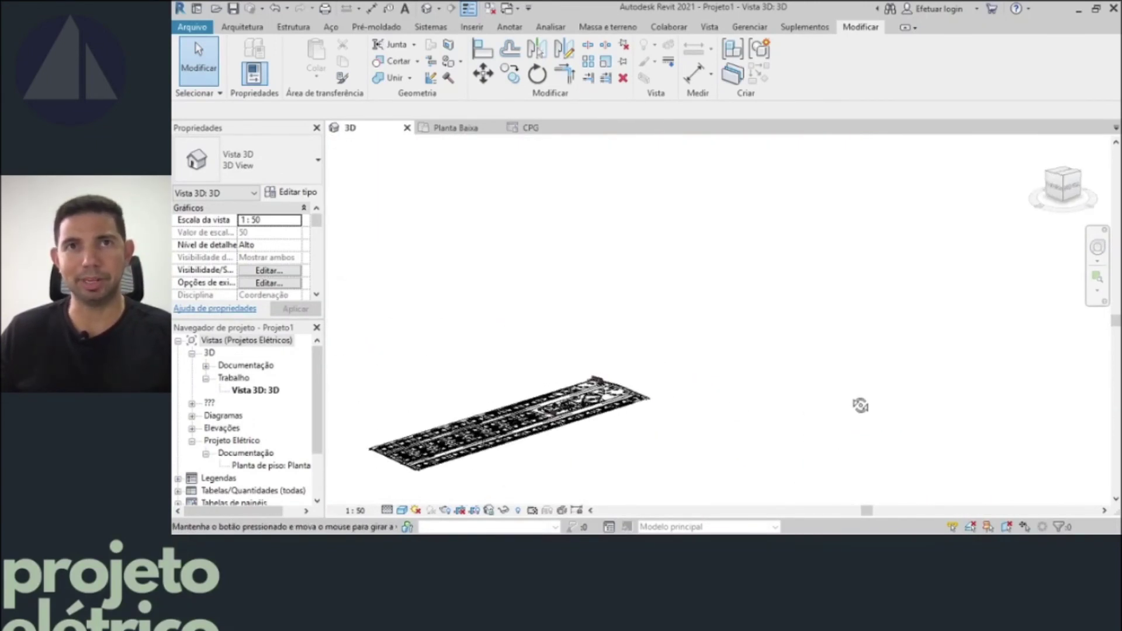
pyautogui.scroll(-3, 588, 385)
pyautogui.scroll(-2, 589, 385)
pyautogui.scroll(8, 589, 385)
pyautogui.scroll(2, 587, 385)
pyautogui.moveTo(587, 385); pyautogui.dragTo(731, 311, button='middle')
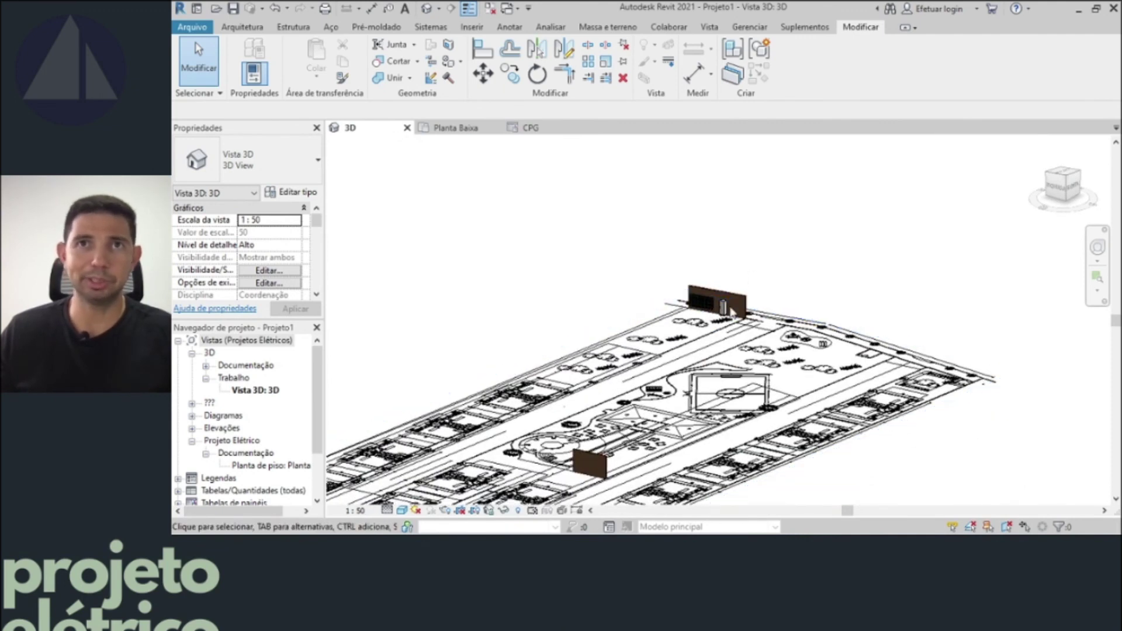
pyautogui.scroll(1, 730, 309)
pyautogui.scroll(4, 731, 313)
pyautogui.scroll(2, 719, 318)
pyautogui.scroll(2, 827, 327)
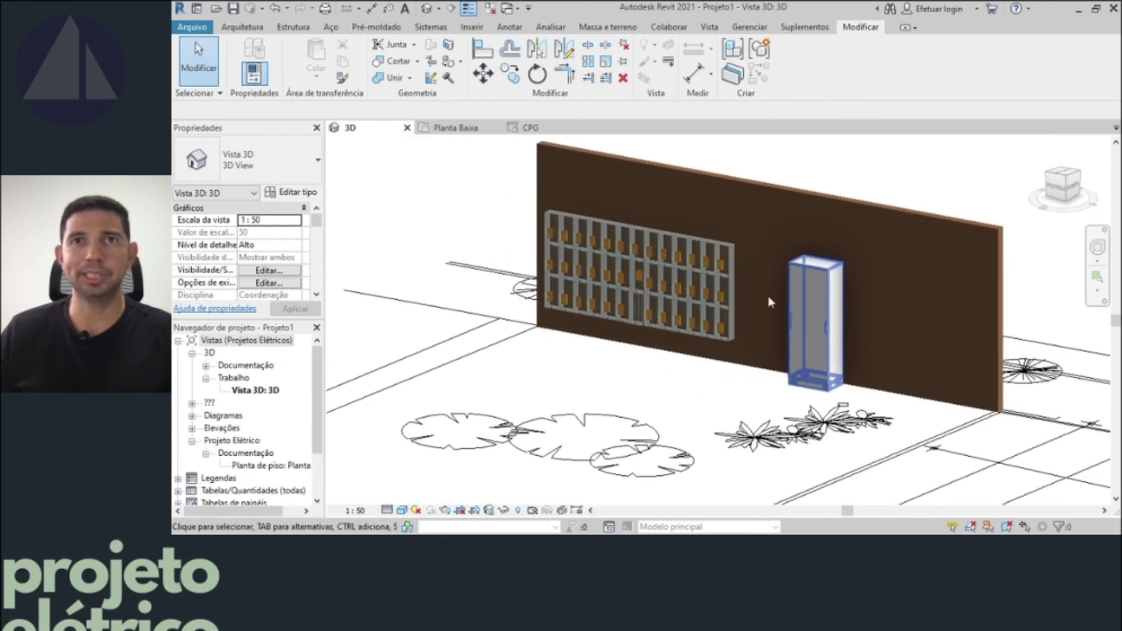
pyautogui.moveTo(662, 282)
pyautogui.keyDown('shift'); pyautogui.mouseDown(button='middle')
pyautogui.moveTo(451, 243)
pyautogui.moveTo(643, 273)
pyautogui.moveTo(662, 216)
pyautogui.mouseUp(button='middle'); pyautogui.keyUp('shift')
pyautogui.scroll(-5, 500, 257)
pyautogui.scroll(-3, 503, 257)
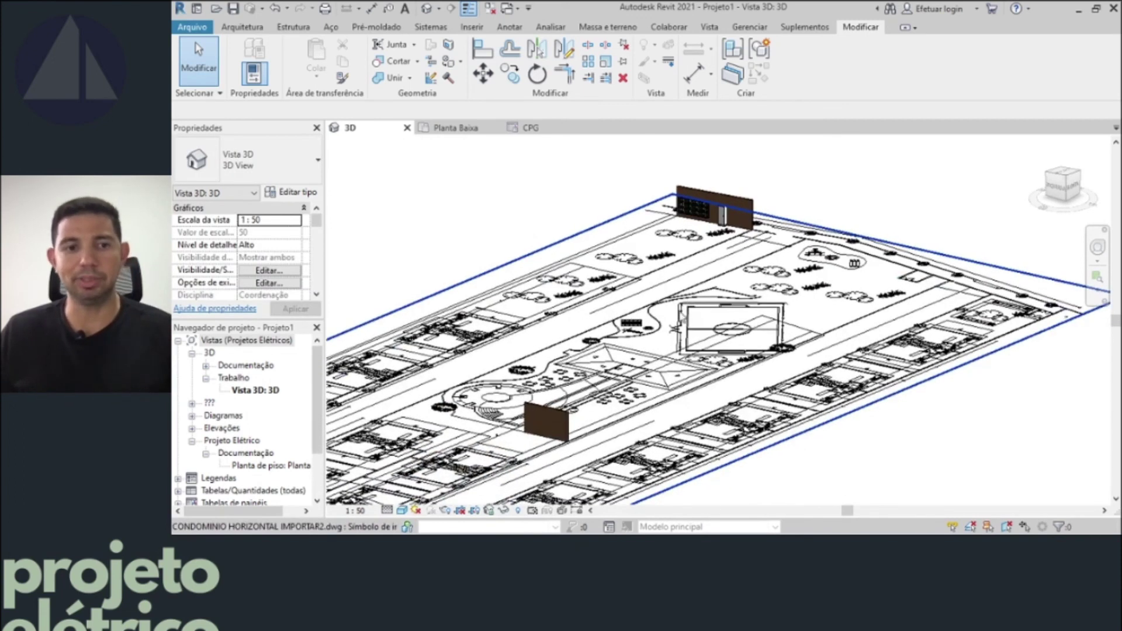
pyautogui.moveTo(677, 315)
pyautogui.keyDown('shift'); pyautogui.mouseDown(button='middle')
pyautogui.moveTo(844, 325)
pyautogui.moveTo(821, 362)
pyautogui.moveTo(849, 431)
pyautogui.moveTo(874, 449)
pyautogui.moveTo(857, 444)
pyautogui.moveTo(897, 466)
pyautogui.moveTo(840, 424)
pyautogui.moveTo(957, 240)
pyautogui.moveTo(784, 230)
pyautogui.mouseUp(button='middle'); pyautogui.keyUp('shift')
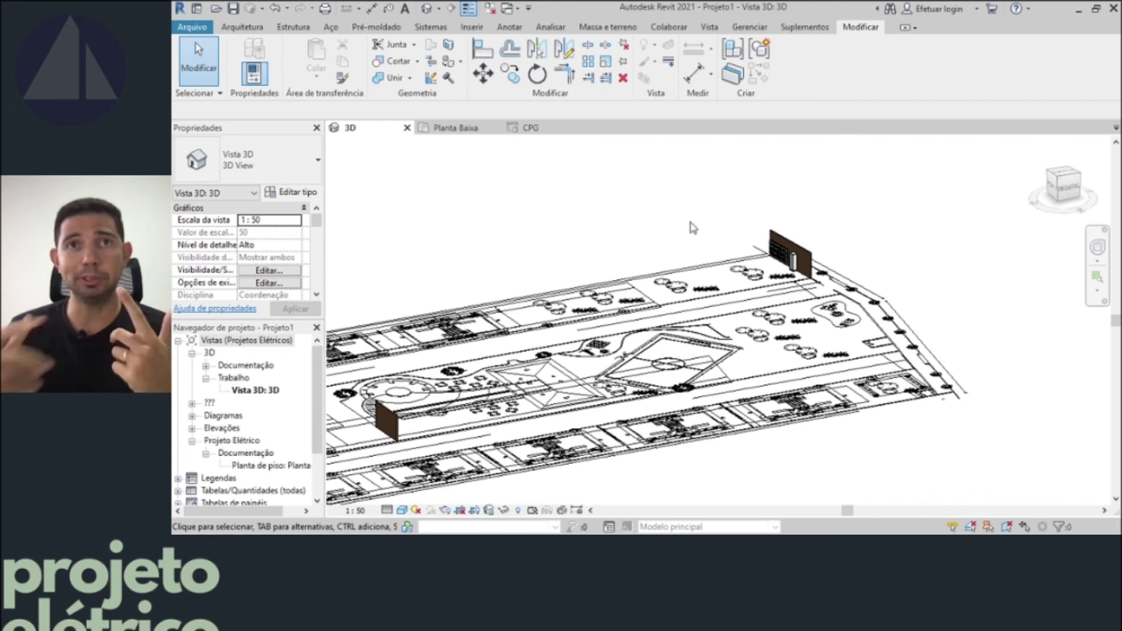
pyautogui.scroll(2, 692, 228)
pyautogui.scroll(-3, 693, 228)
pyautogui.scroll(-2, 692, 228)
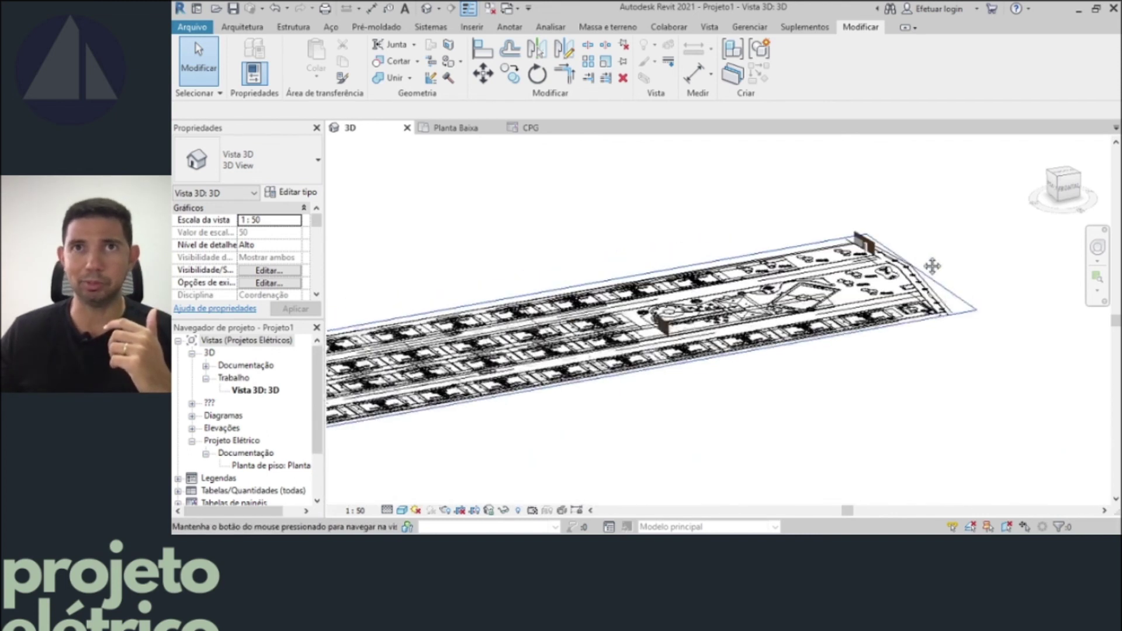
pyautogui.scroll(2, 976, 266)
pyautogui.scroll(-4, 977, 266)
pyautogui.moveTo(916, 282)
pyautogui.keyDown('shift'); pyautogui.mouseDown(button='middle')
pyautogui.moveTo(847, 298)
pyautogui.moveTo(880, 376)
pyautogui.moveTo(921, 281)
pyautogui.moveTo(910, 270)
pyautogui.moveTo(876, 339)
pyautogui.moveTo(867, 407)
pyautogui.moveTo(924, 337)
pyautogui.mouseUp(button='middle'); pyautogui.keyUp('shift')
pyautogui.scroll(5, 909, 285)
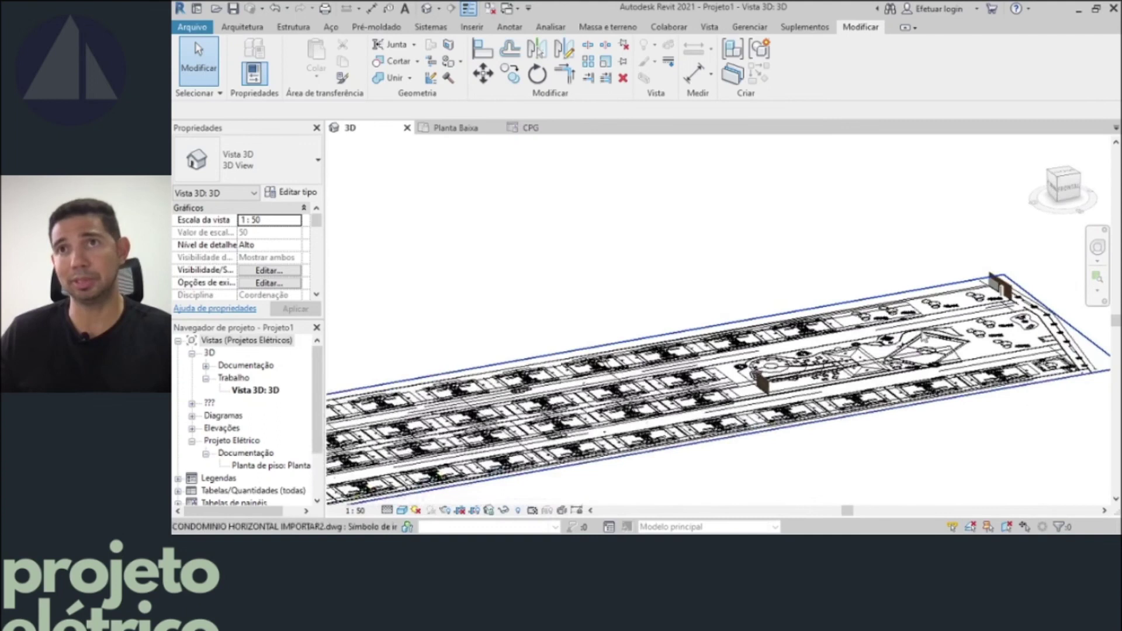
pyautogui.scroll(3, 818, 345)
pyautogui.scroll(2, 794, 346)
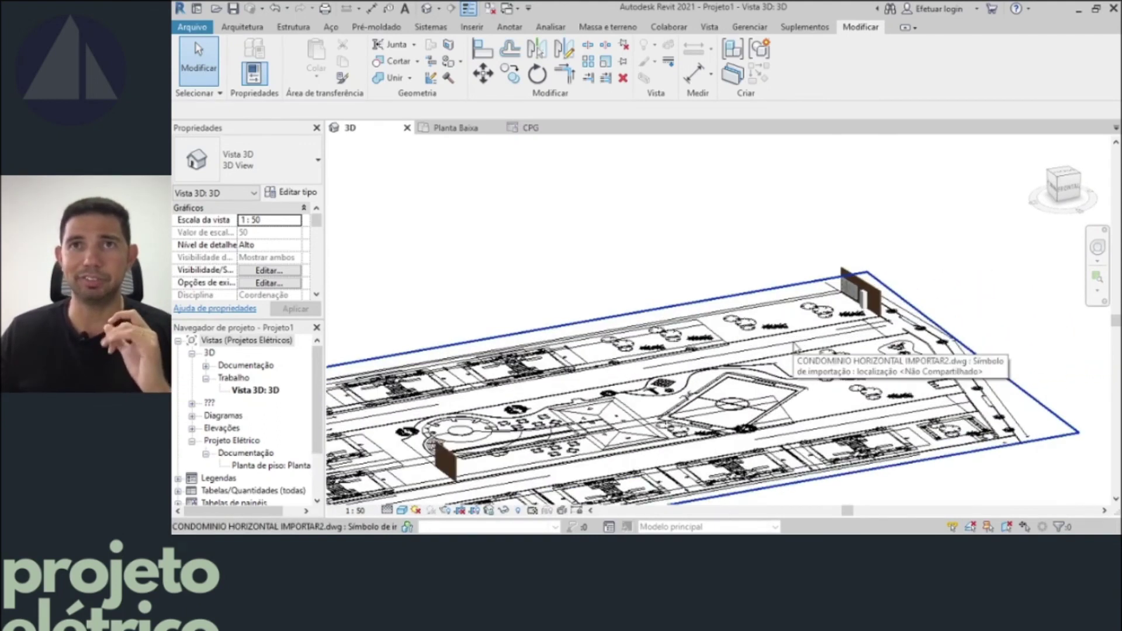
pyautogui.keyDown('shift'); pyautogui.moveTo(794, 347); pyautogui.dragTo(594, 182, button='middle'); pyautogui.keyUp('shift')
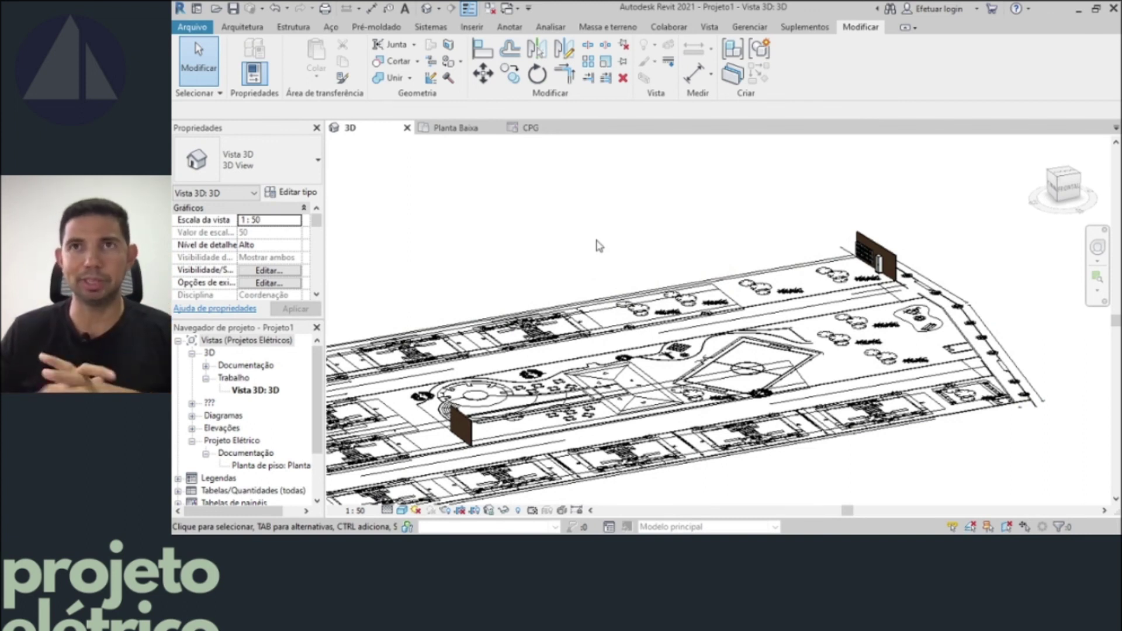
pyautogui.scroll(-2, 871, 257)
pyautogui.scroll(-2, 871, 257)
pyautogui.scroll(-3, 871, 257)
pyautogui.scroll(10, 877, 261)
pyautogui.moveTo(897, 316)
pyautogui.keyDown('shift'); pyautogui.mouseDown(button='middle')
pyautogui.moveTo(898, 392)
pyautogui.moveTo(907, 294)
pyautogui.moveTo(797, 315)
pyautogui.moveTo(847, 321)
pyautogui.mouseUp(button='middle'); pyautogui.keyUp('shift')
pyautogui.scroll(-3, 847, 321)
pyautogui.scroll(-5, 871, 328)
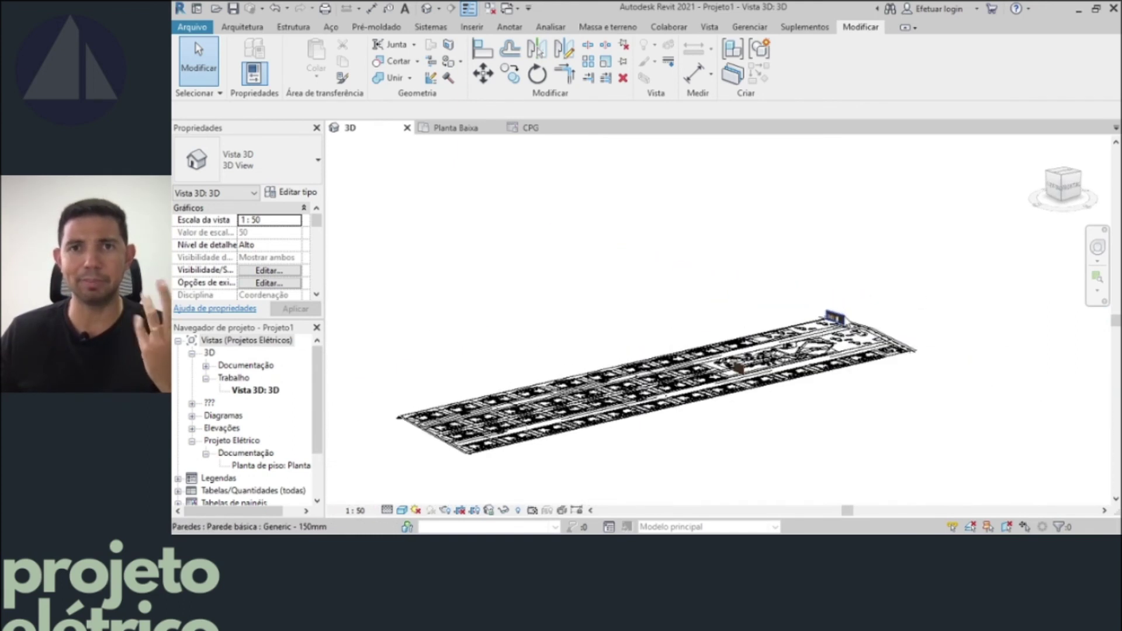
pyautogui.moveTo(865, 338)
pyautogui.keyDown('shift'); pyautogui.mouseDown(button='middle')
pyautogui.moveTo(927, 381)
pyautogui.moveTo(842, 416)
pyautogui.moveTo(867, 455)
pyautogui.moveTo(892, 368)
pyautogui.moveTo(940, 381)
pyautogui.moveTo(940, 406)
pyautogui.moveTo(907, 437)
pyautogui.moveTo(882, 441)
pyautogui.moveTo(851, 416)
pyautogui.moveTo(869, 396)
pyautogui.moveTo(959, 386)
pyautogui.mouseUp(button='middle'); pyautogui.keyUp('shift')
pyautogui.scroll(3, 959, 385)
pyautogui.scroll(3, 959, 386)
pyautogui.scroll(2, 960, 385)
pyautogui.scroll(1, 959, 385)
pyautogui.scroll(2, 959, 386)
pyautogui.scroll(2, 959, 386)
pyautogui.moveTo(531, 201); pyautogui.dragTo(406, 180, button='middle')
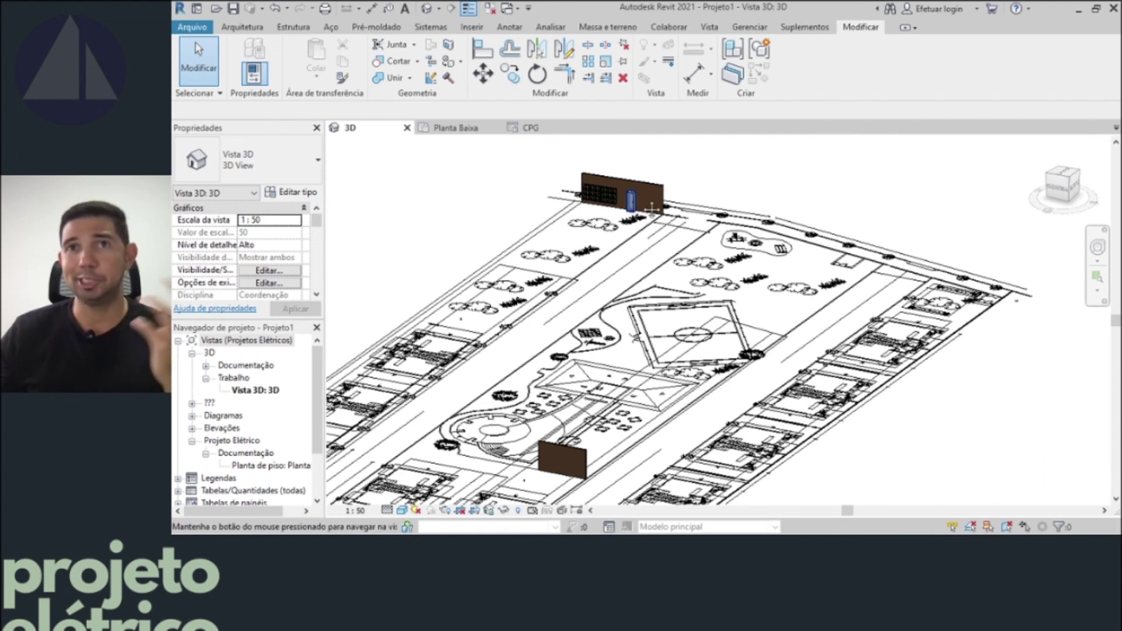
# - Zoom and pan the 3D view to centre the metering-module wall and grey QGBT cabinet
pyautogui.scroll(1, 643, 233)
pyautogui.scroll(1, 702, 281)
pyautogui.scroll(-2, 733, 297)
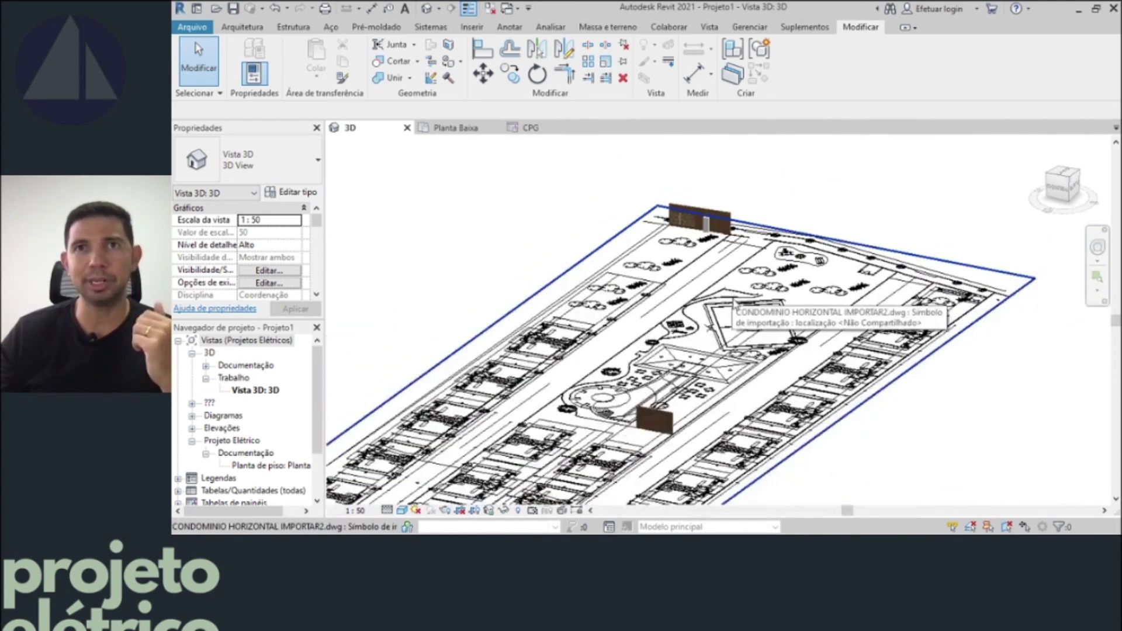
pyautogui.scroll(-1, 522, 358)
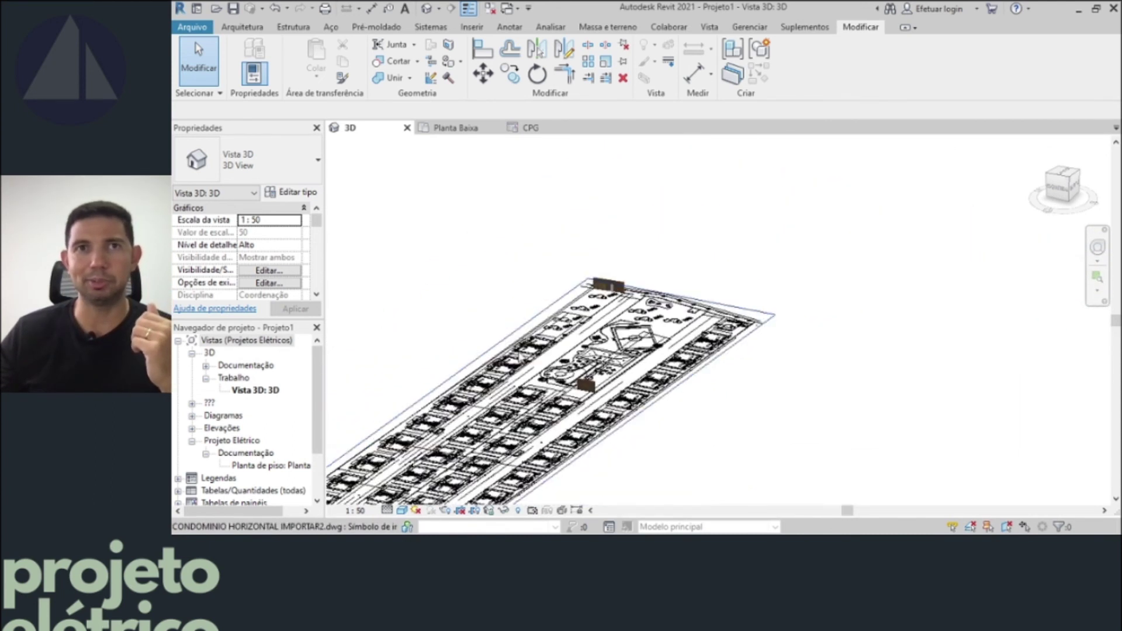
pyautogui.scroll(5, 672, 350)
pyautogui.scroll(-2, 730, 349)
pyautogui.scroll(-2, 737, 350)
pyautogui.scroll(-2, 754, 356)
pyautogui.moveTo(608, 362); pyautogui.dragTo(586, 365, button='middle')
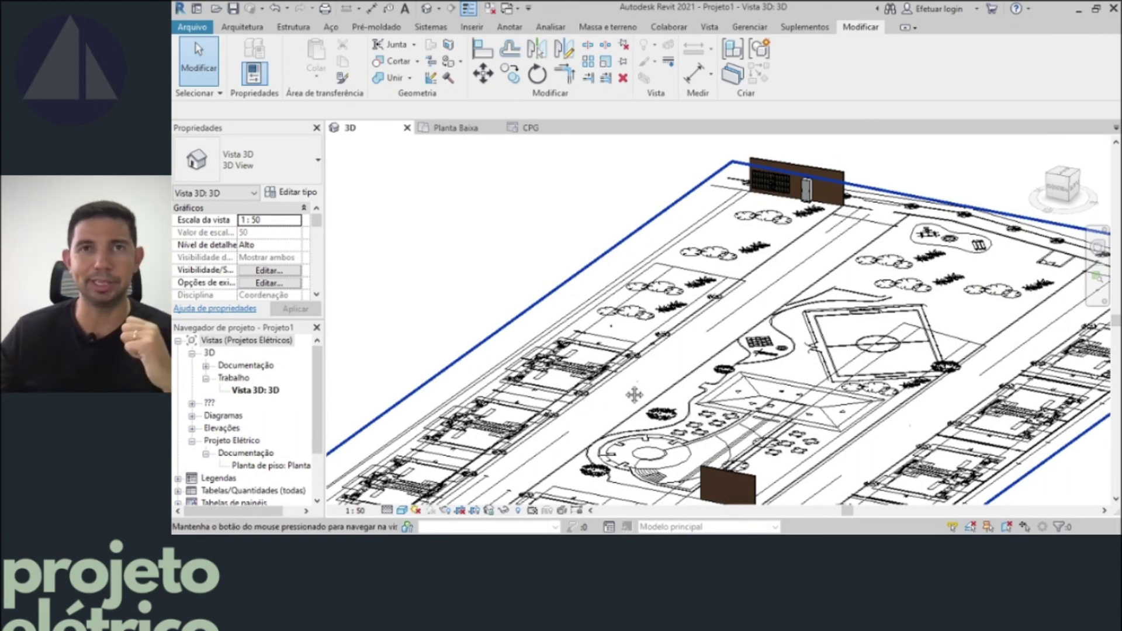
pyautogui.moveTo(634, 395); pyautogui.dragTo(652, 381, button='middle')
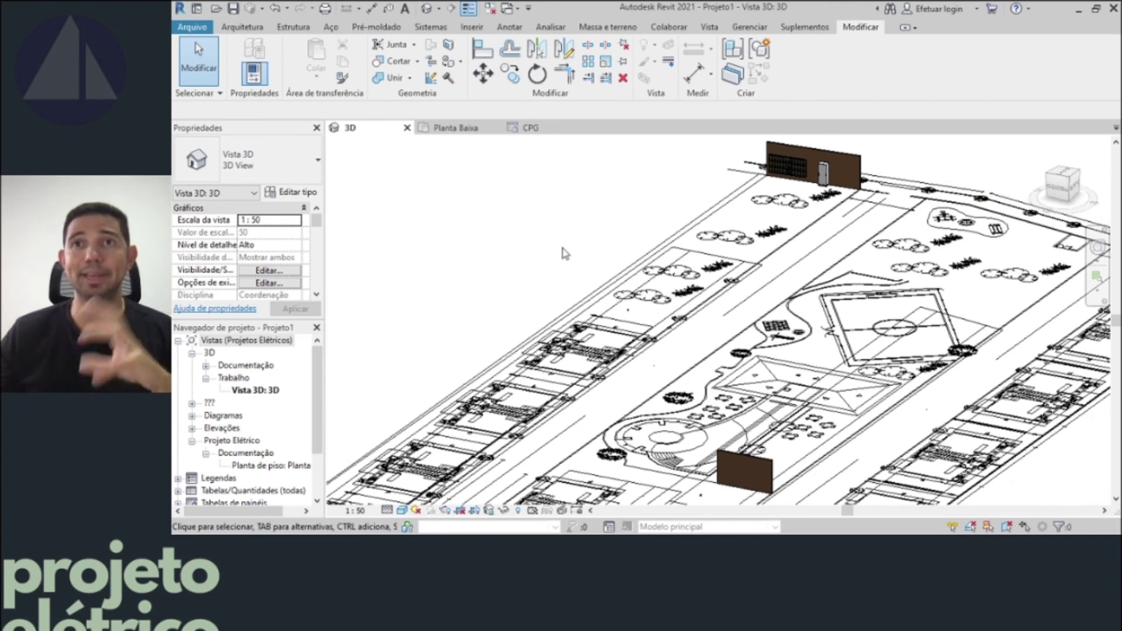
pyautogui.scroll(5, 828, 218)
pyautogui.moveTo(828, 218)
pyautogui.mouseDown(button='middle')
pyautogui.moveTo(705, 352)
pyautogui.moveTo(690, 244)
pyautogui.mouseUp(button='middle')
pyautogui.scroll(1, 690, 244)
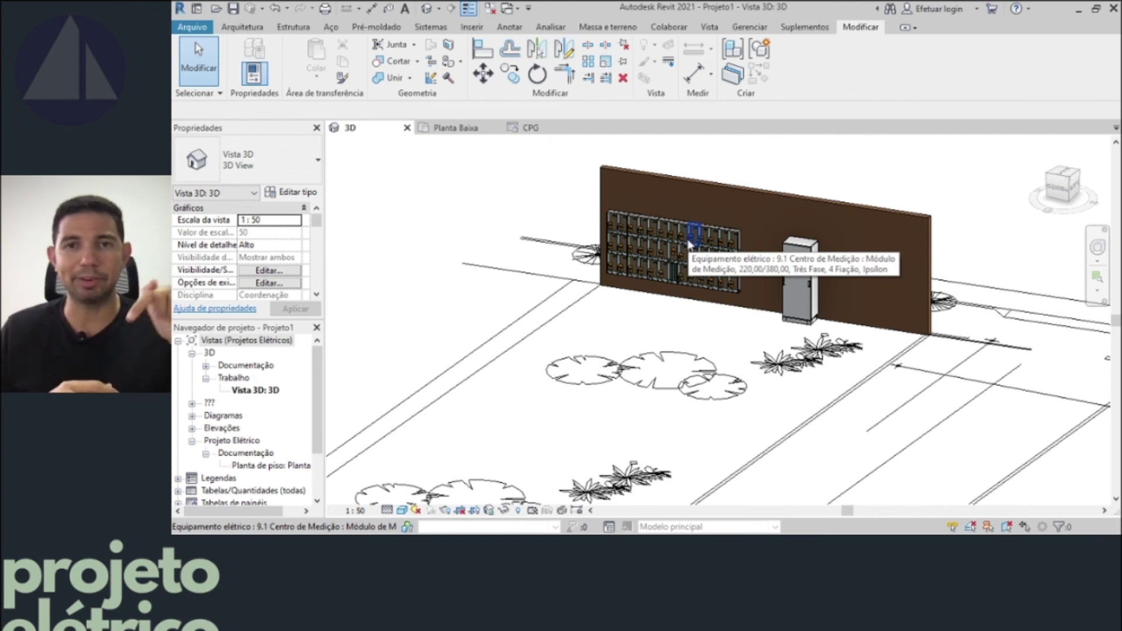
pyautogui.scroll(2, 593, 215)
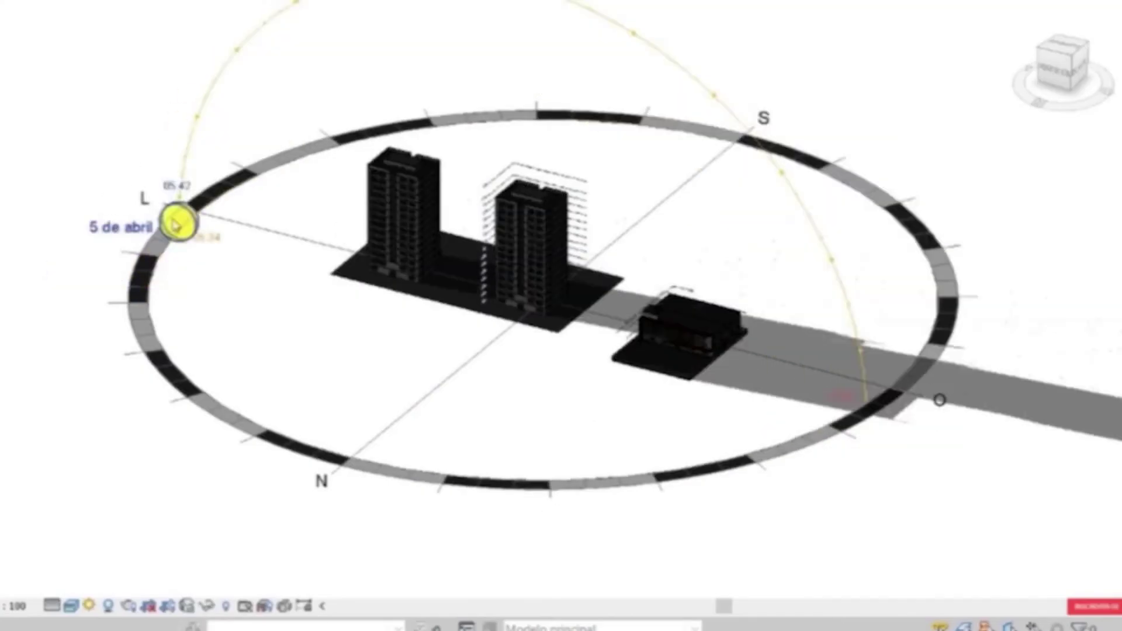
# - Show the Sun Path on/off options from the view control bar
pyautogui.click(92, 607)
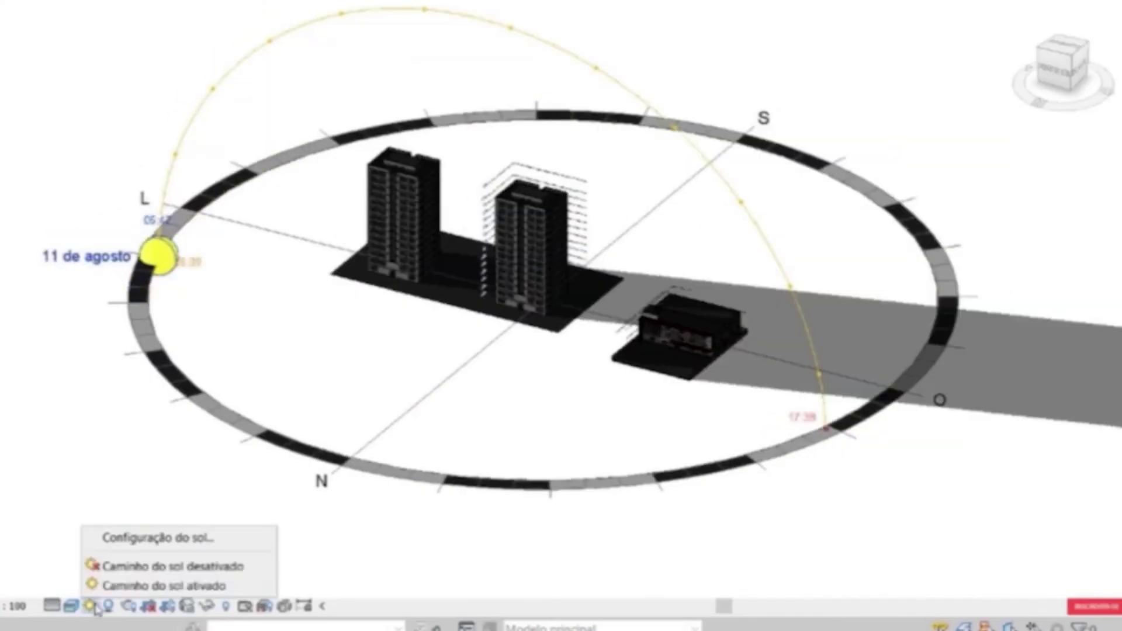